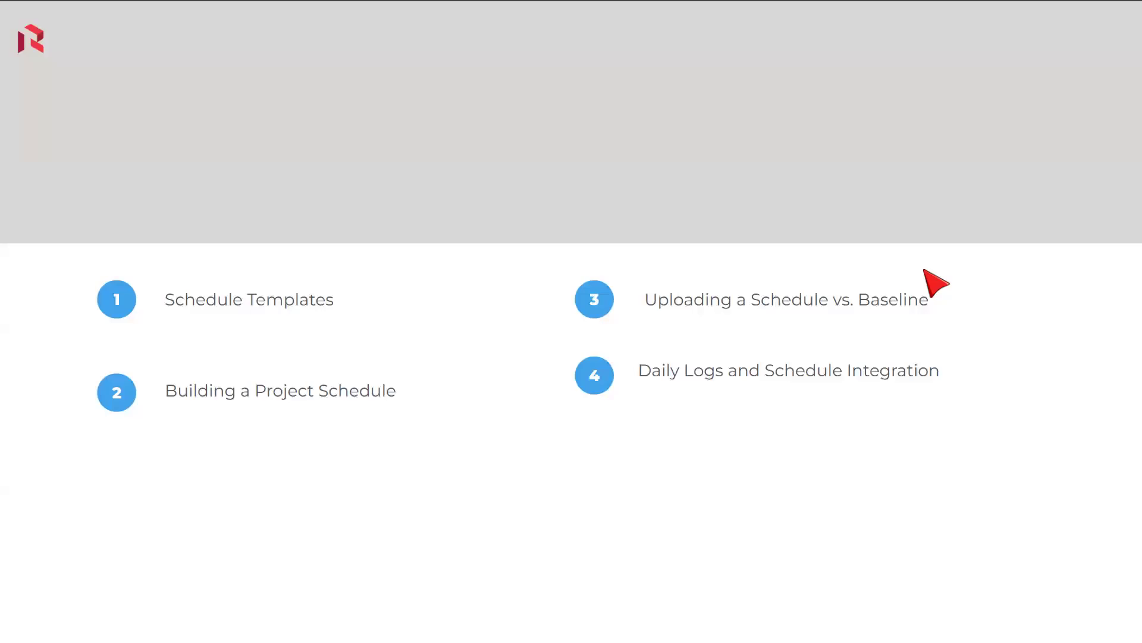
- Leave the slideshow, switch to RedTeam Go and open Schedule Templates under the Administration default settings
{"action": "key", "text": "Escape"}
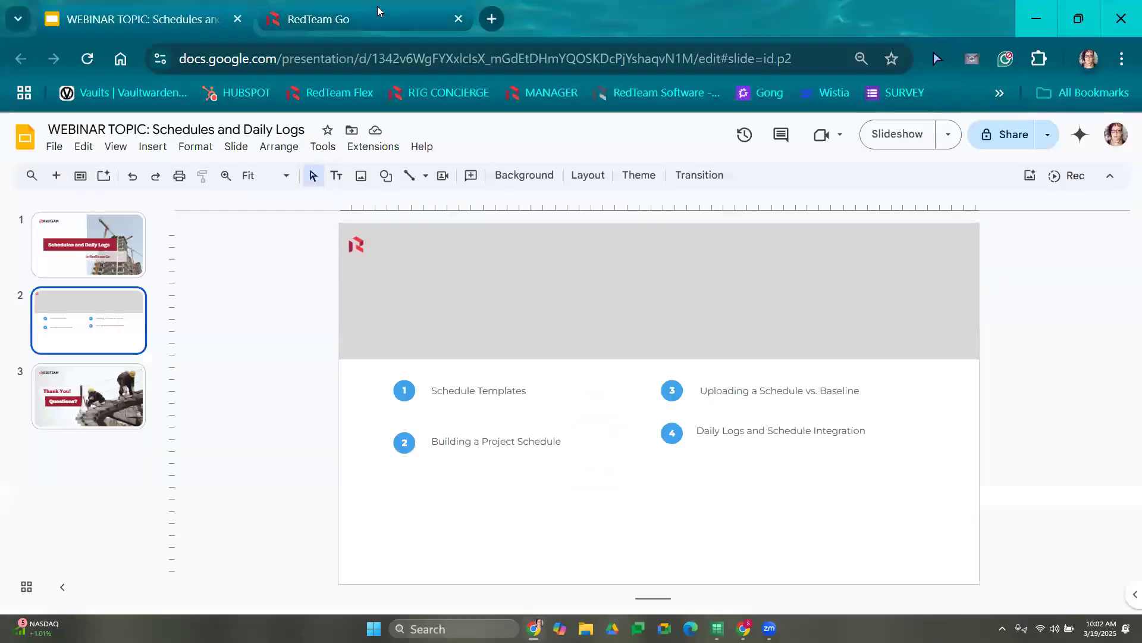
{"action": "left_click", "coordinate": [377, 6]}
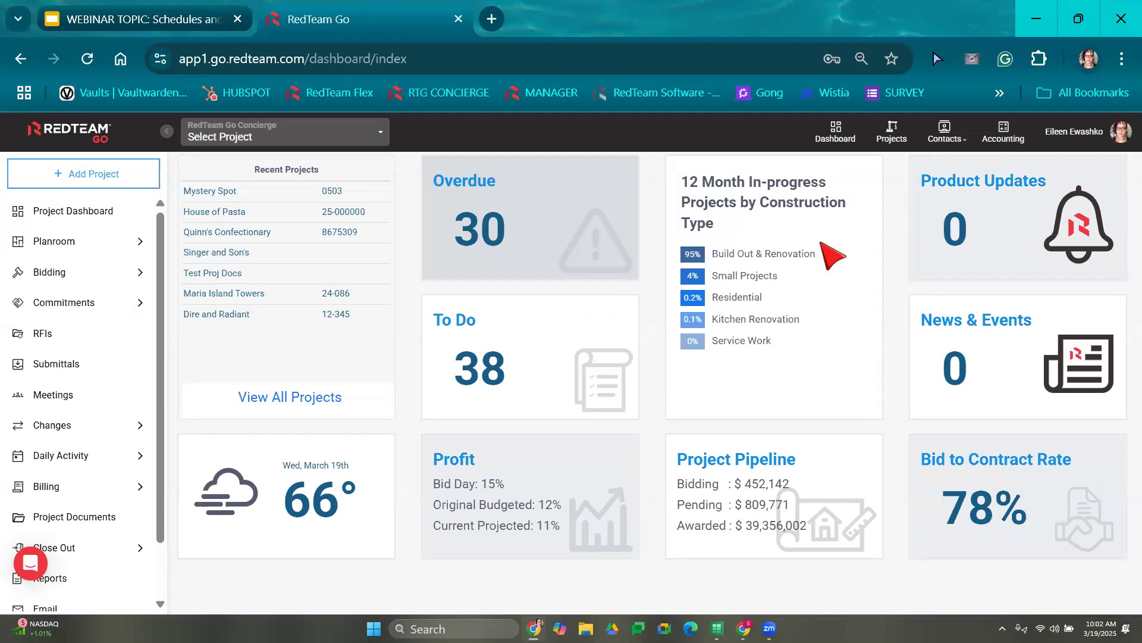
{"action": "left_click", "coordinate": [1070, 132]}
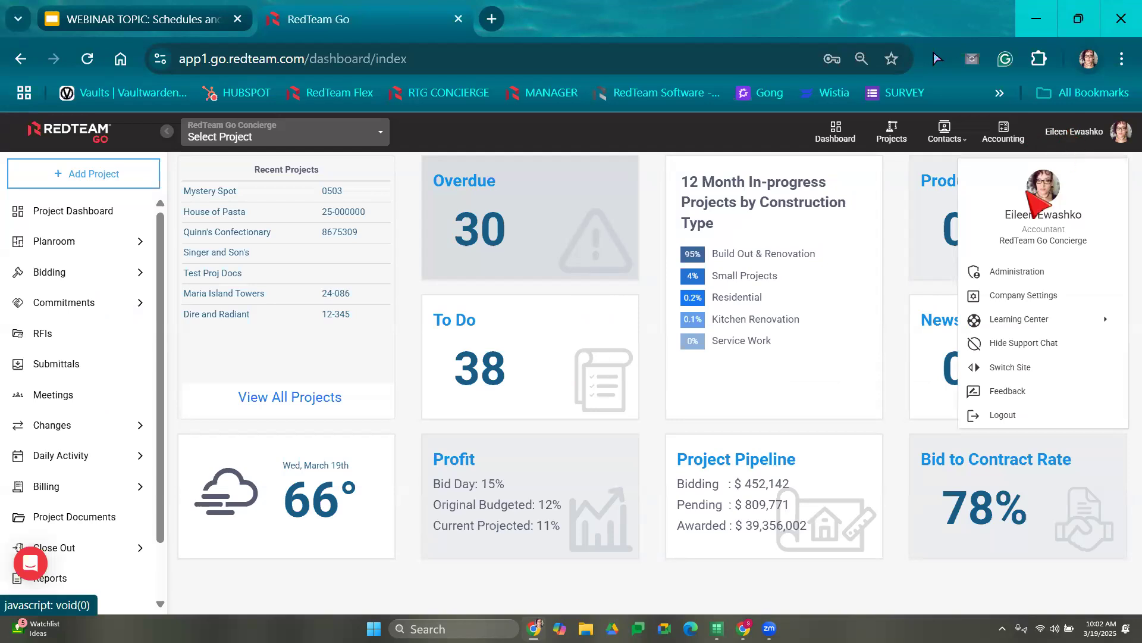
{"action": "left_click", "coordinate": [1004, 273]}
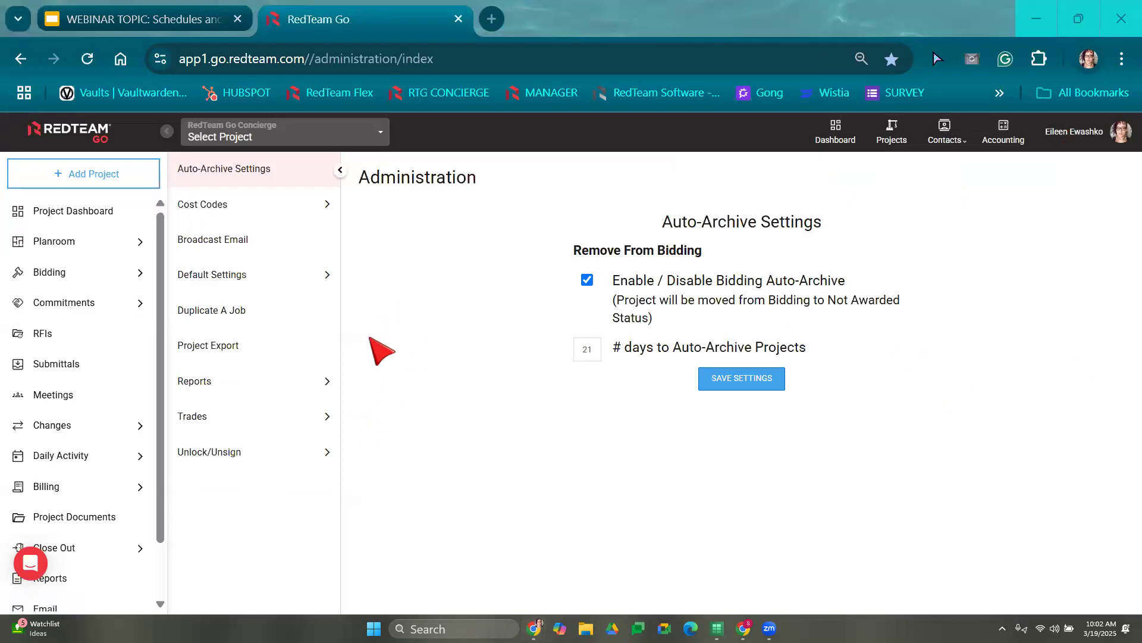
{"action": "left_click", "coordinate": [208, 279]}
{"action": "scroll", "coordinate": [226, 333], "scroll_direction": "down", "scroll_amount": 3}
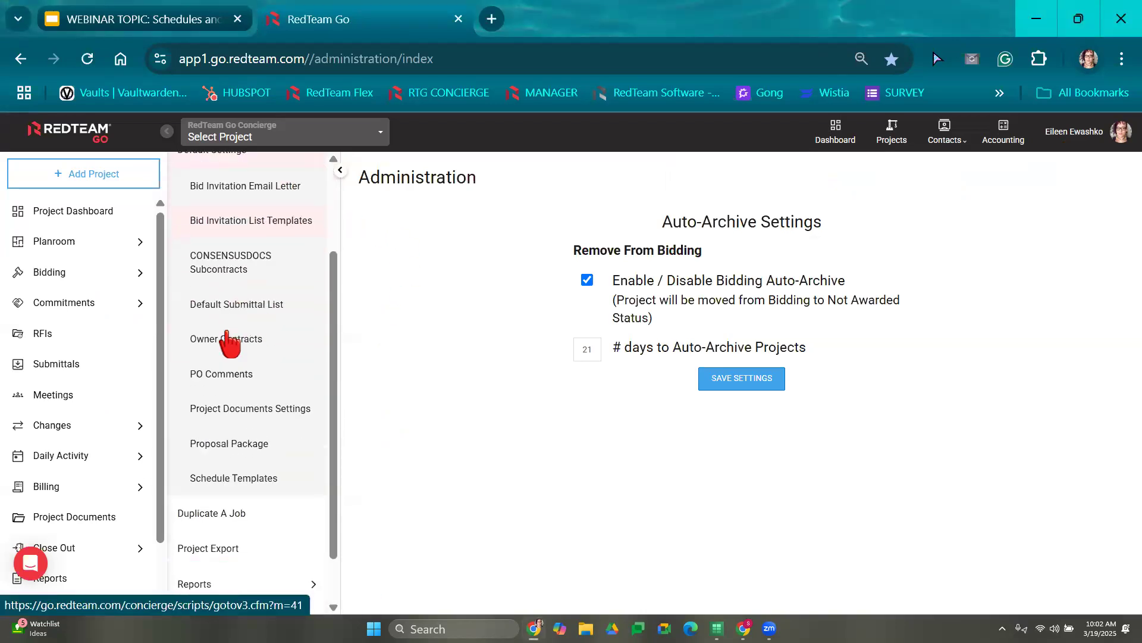
{"action": "left_click", "coordinate": [254, 423]}
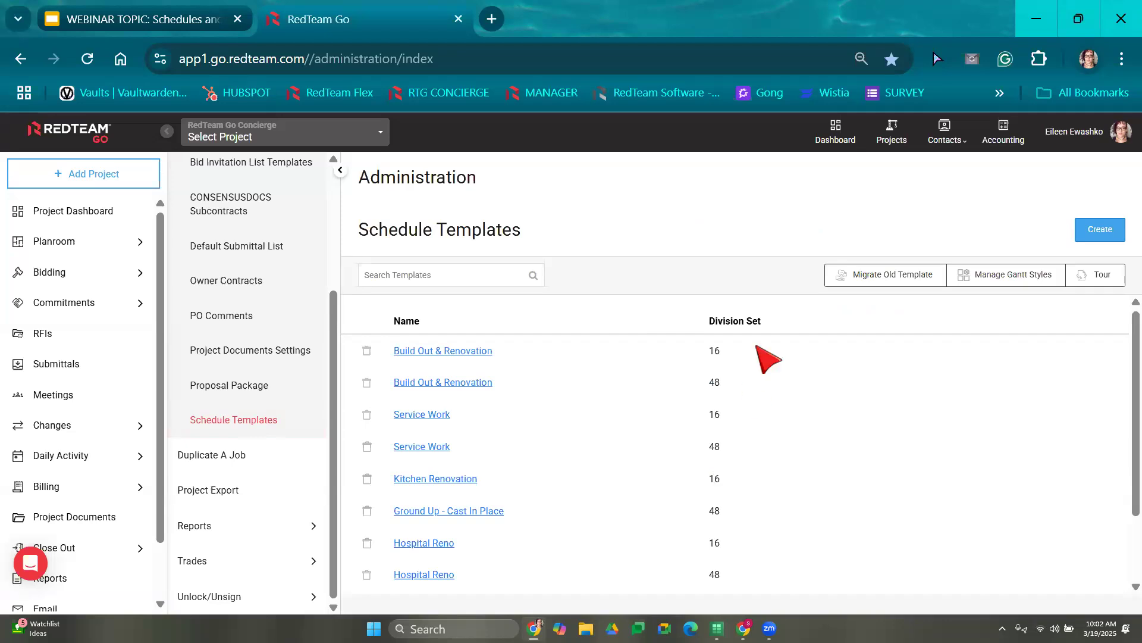
- Examine the list of schedule templates and the division set assigned to each one
{"action": "scroll", "coordinate": [573, 354], "scroll_direction": "down", "scroll_amount": 2}
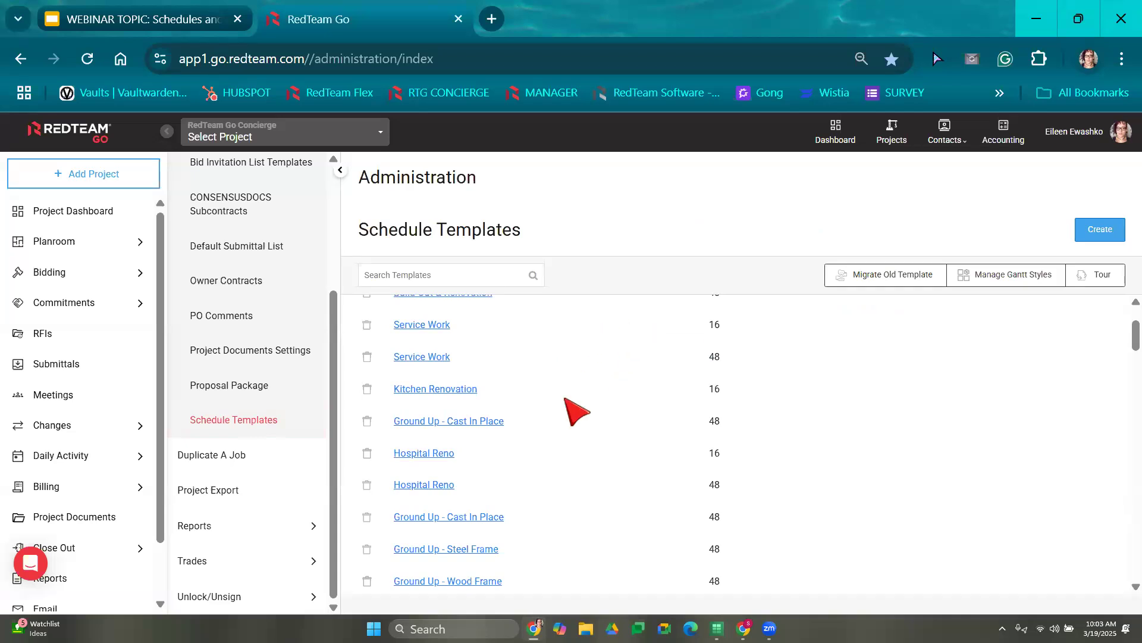
{"action": "scroll", "coordinate": [581, 408], "scroll_direction": "down", "scroll_amount": 3}
{"action": "scroll", "coordinate": [581, 408], "scroll_direction": "up", "scroll_amount": 6}
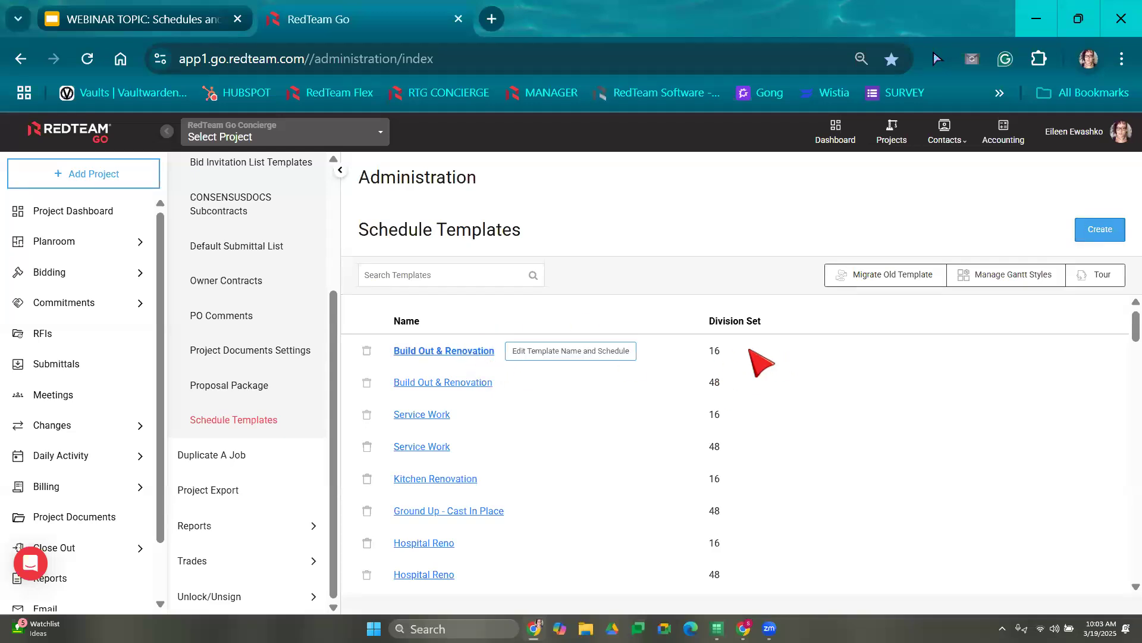
{"action": "double_click", "coordinate": [714, 351]}
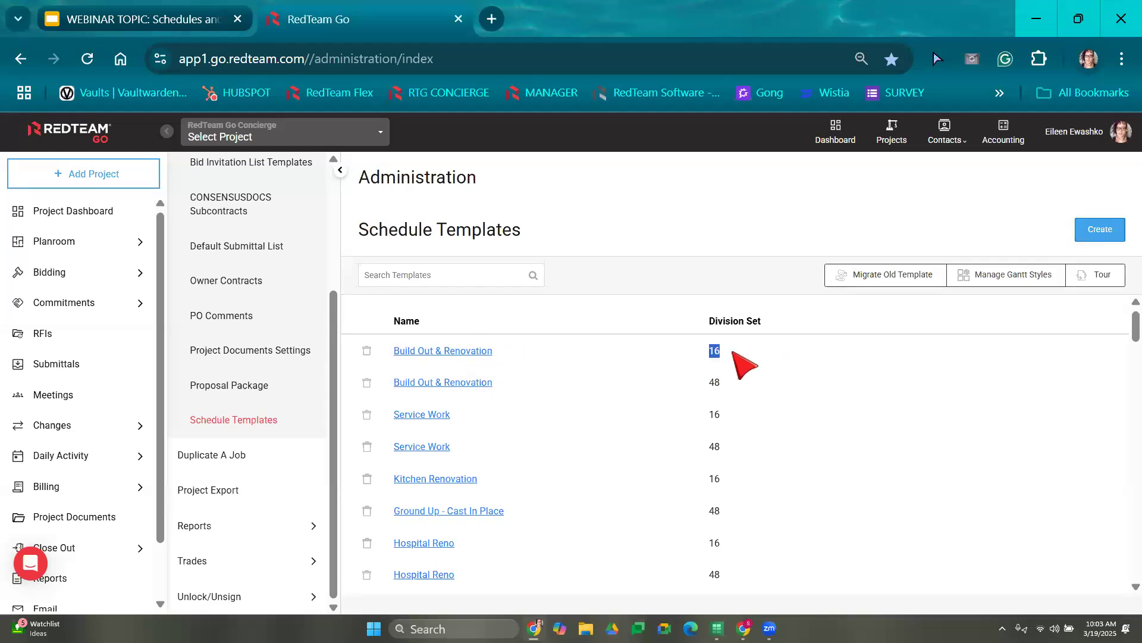
{"action": "double_click", "coordinate": [714, 383]}
{"action": "left_click", "coordinate": [731, 385]}
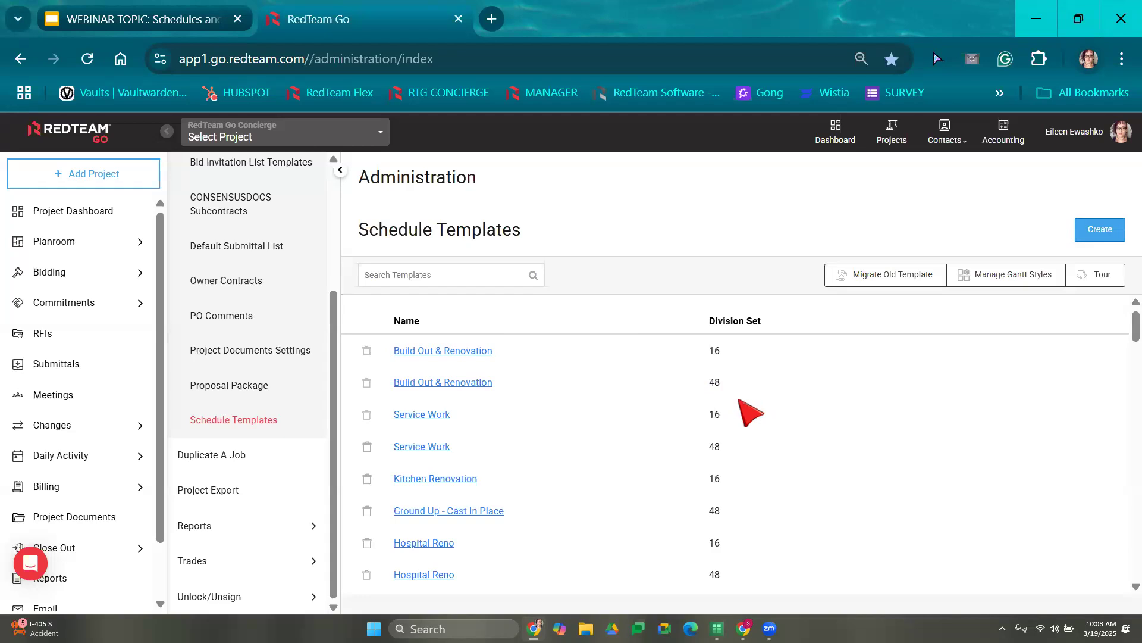
{"action": "scroll", "coordinate": [697, 411], "scroll_direction": "down", "scroll_amount": 10}
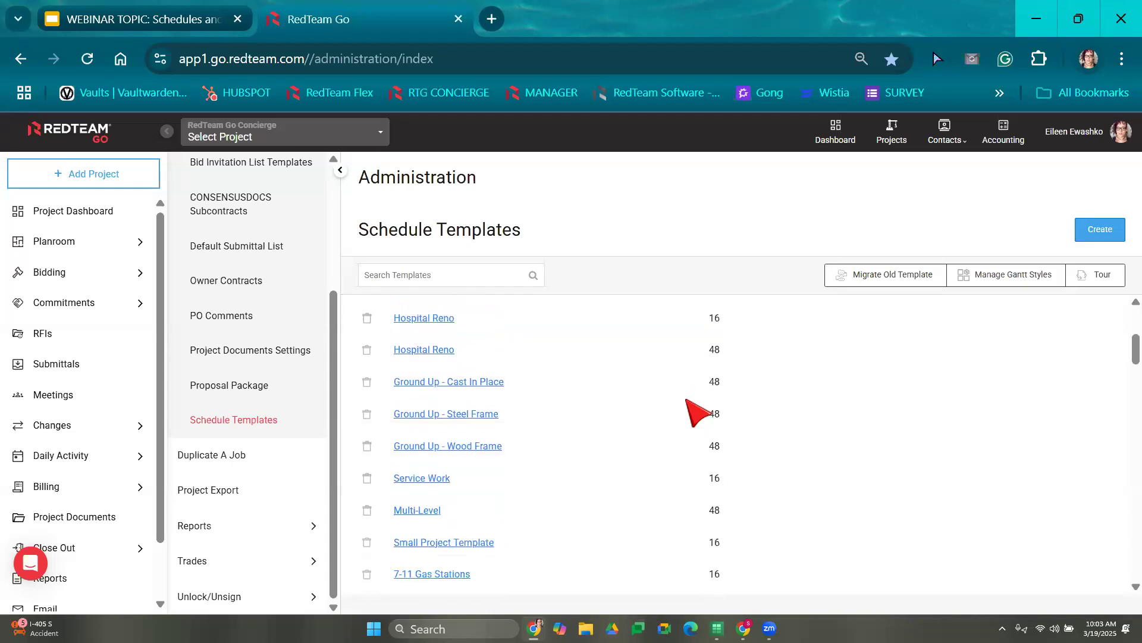
{"action": "scroll", "coordinate": [704, 423], "scroll_direction": "down", "scroll_amount": 10}
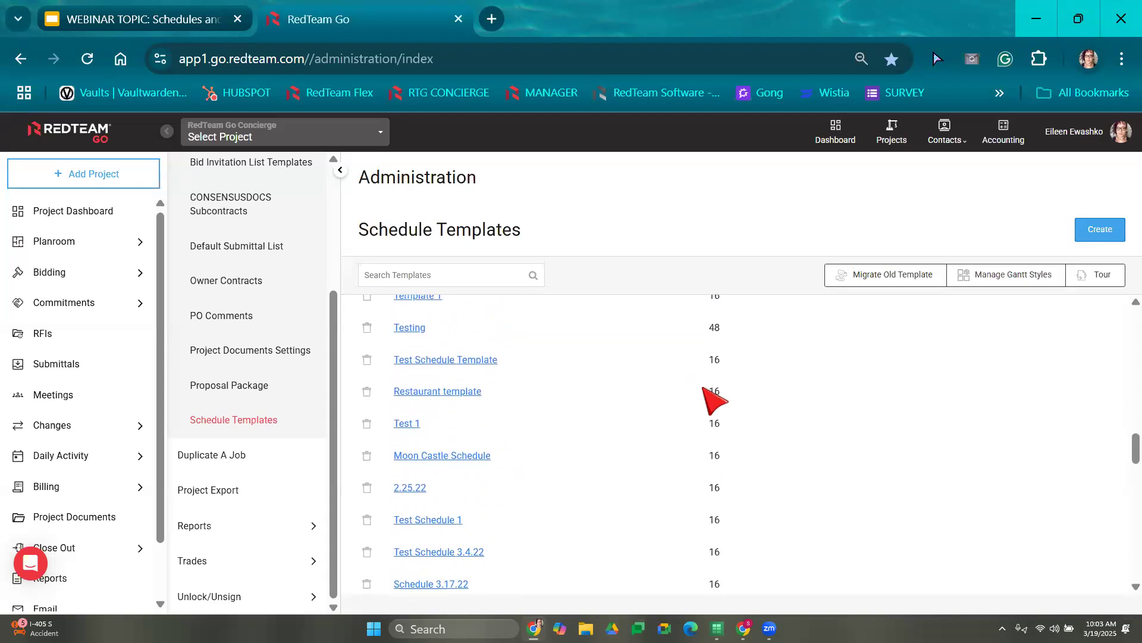
{"action": "scroll", "coordinate": [714, 400], "scroll_direction": "down", "scroll_amount": 1}
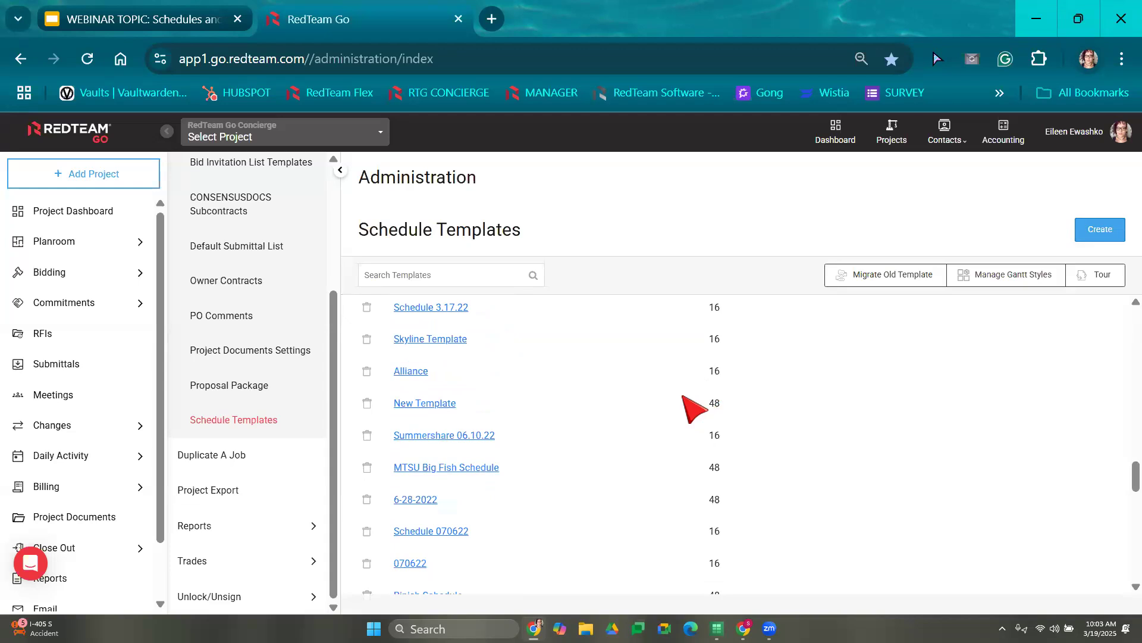
{"action": "scroll", "coordinate": [560, 399], "scroll_direction": "down", "scroll_amount": 3}
{"action": "scroll", "coordinate": [574, 400], "scroll_direction": "down", "scroll_amount": 6}
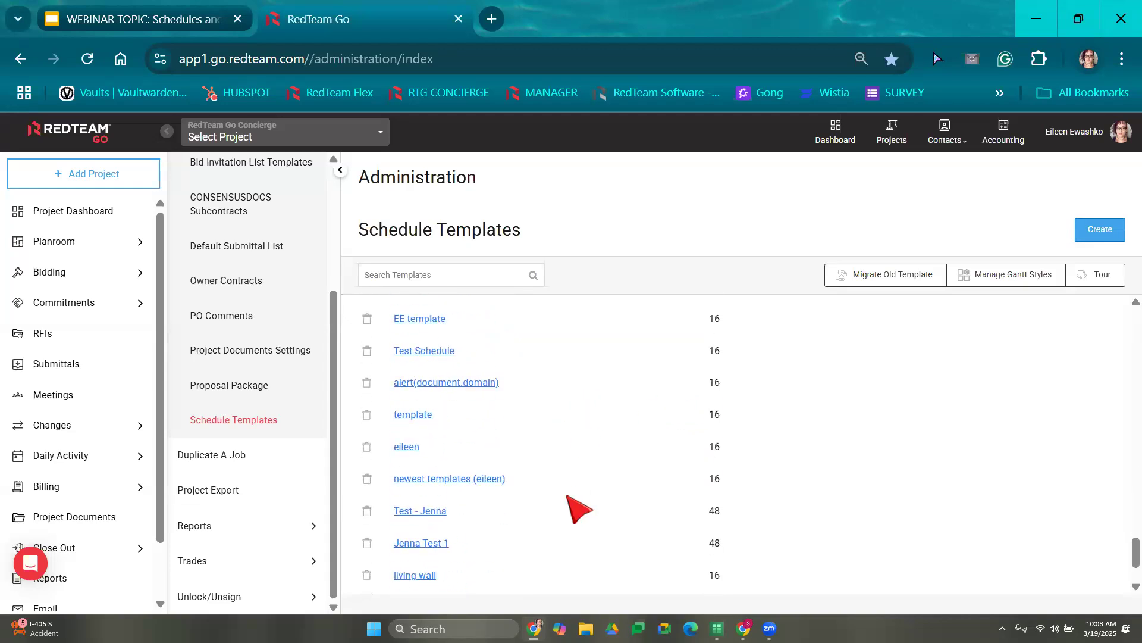
{"action": "scroll", "coordinate": [619, 470], "scroll_direction": "up", "scroll_amount": 8}
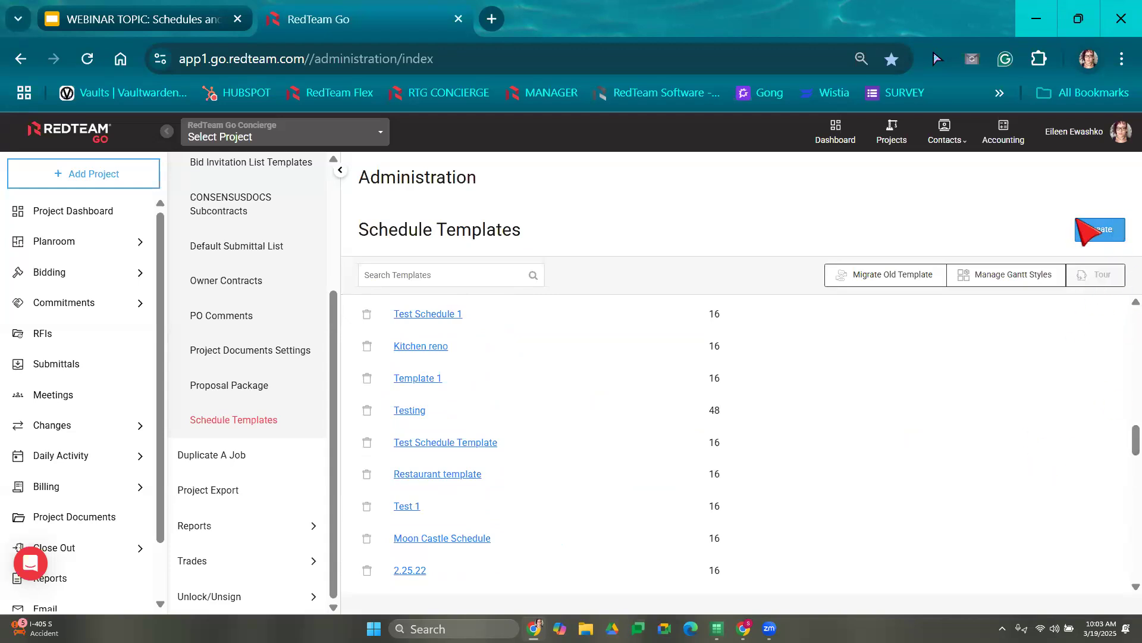
- Change the Material background in the Gantt styles to a brighter green and save the styles
{"action": "left_click", "coordinate": [1009, 280]}
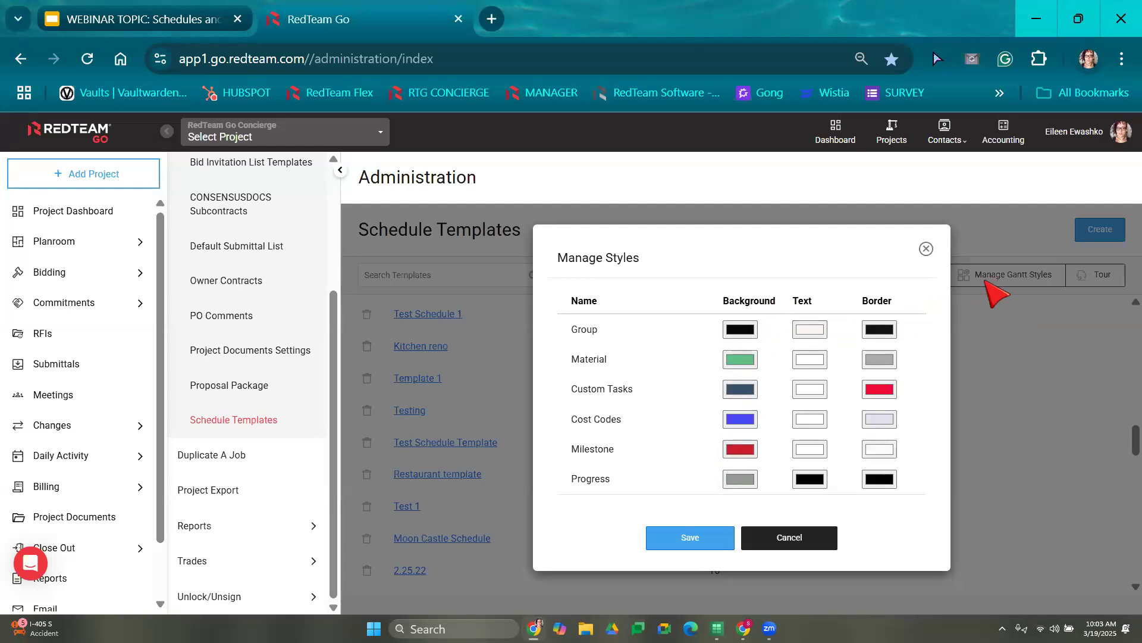
{"action": "left_click", "coordinate": [740, 359]}
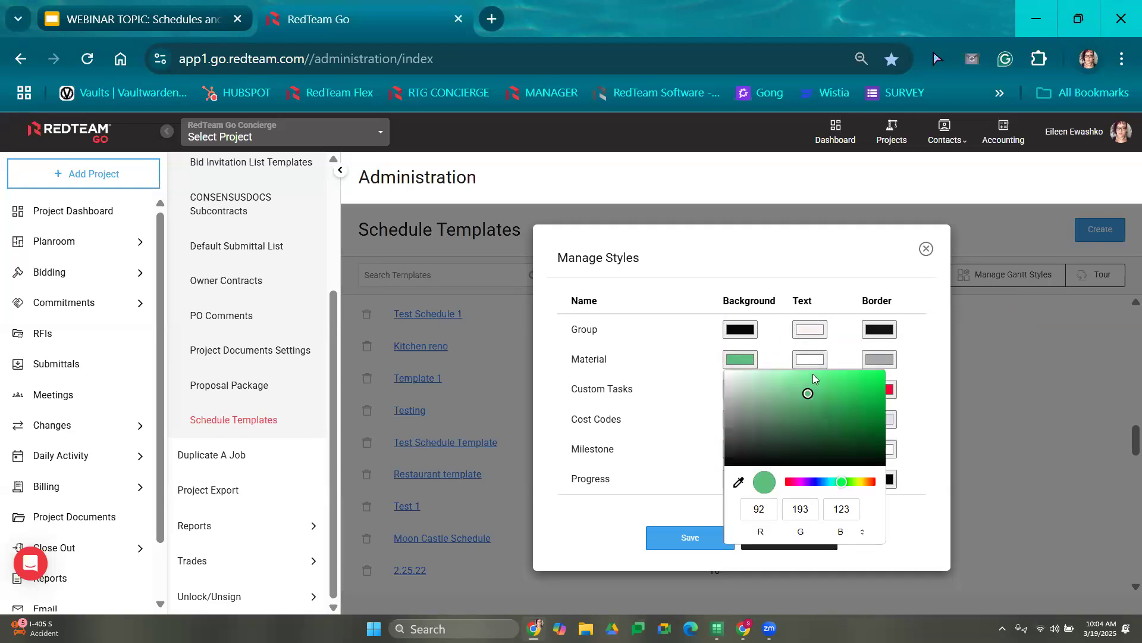
{"action": "left_click", "coordinate": [823, 381]}
{"action": "left_click", "coordinate": [635, 362]}
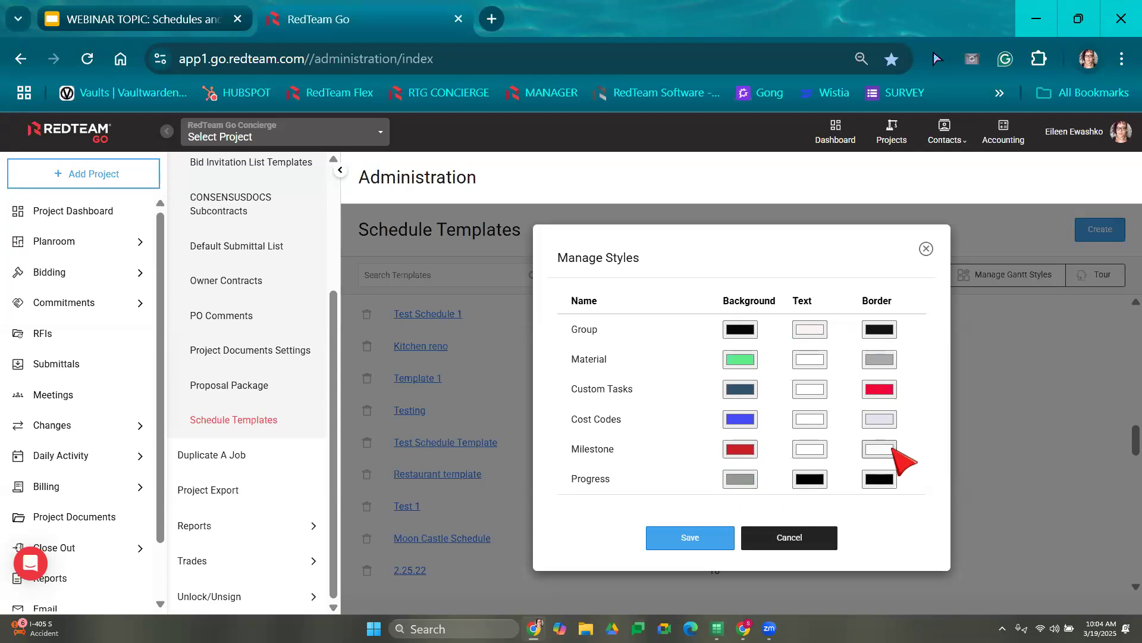
{"action": "left_click", "coordinate": [677, 532]}
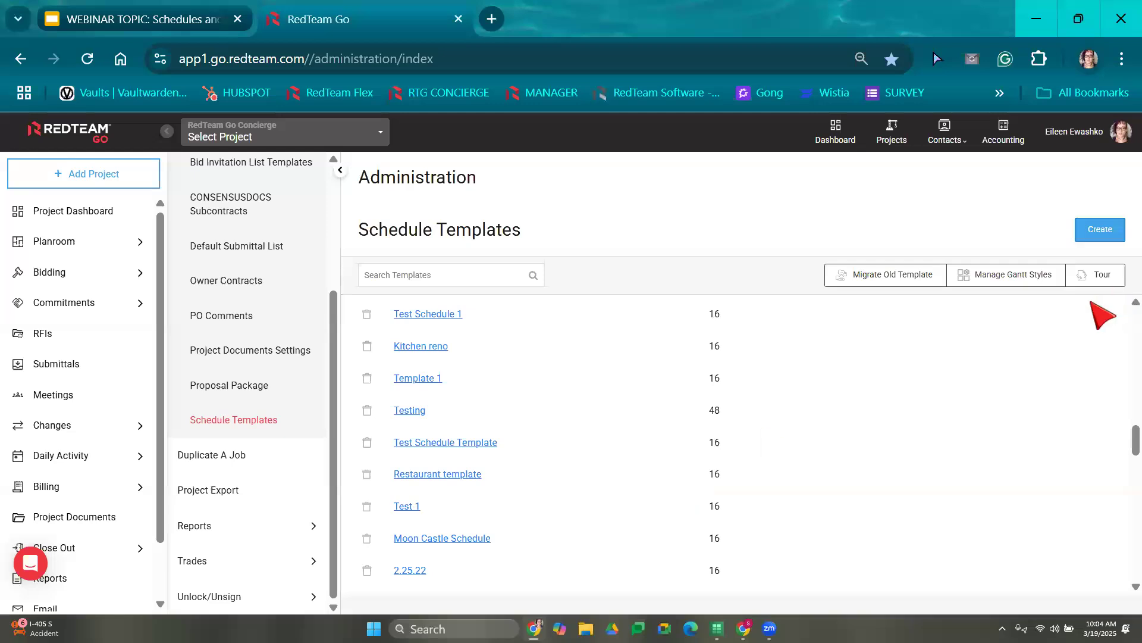
- Create a schedule template named Inspections with division set 16 and no estimate template
{"action": "left_click", "coordinate": [1100, 234]}
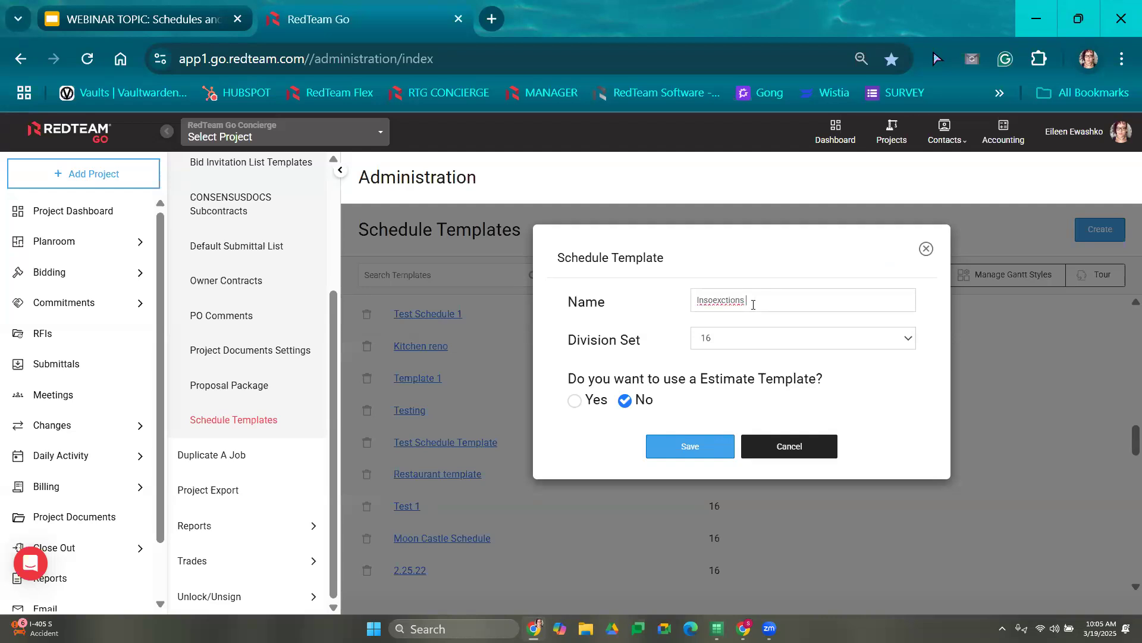
{"action": "key", "text": "ctrl+a"}
{"action": "type", "text": "Insp"}
{"action": "left_click", "coordinate": [729, 342]}
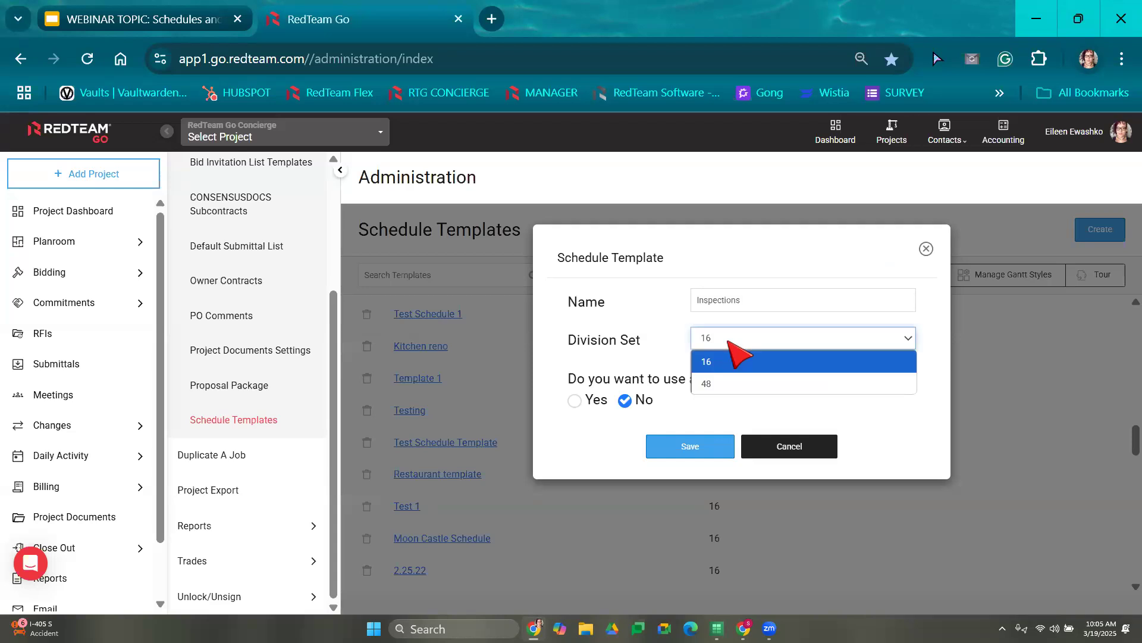
{"action": "left_click", "coordinate": [762, 362]}
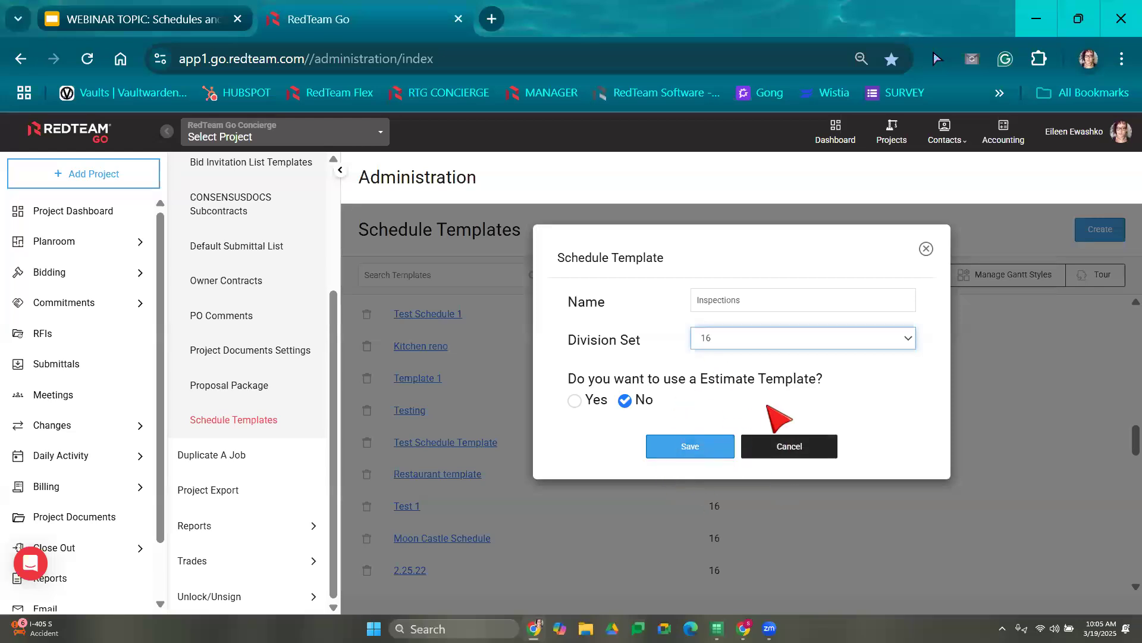
{"action": "left_click", "coordinate": [722, 457]}
- Open the Skyline Template from the template list and view its options for adding items
{"action": "scroll", "coordinate": [722, 459], "scroll_direction": "down", "scroll_amount": 2}
{"action": "scroll", "coordinate": [722, 459], "scroll_direction": "up", "scroll_amount": 2}
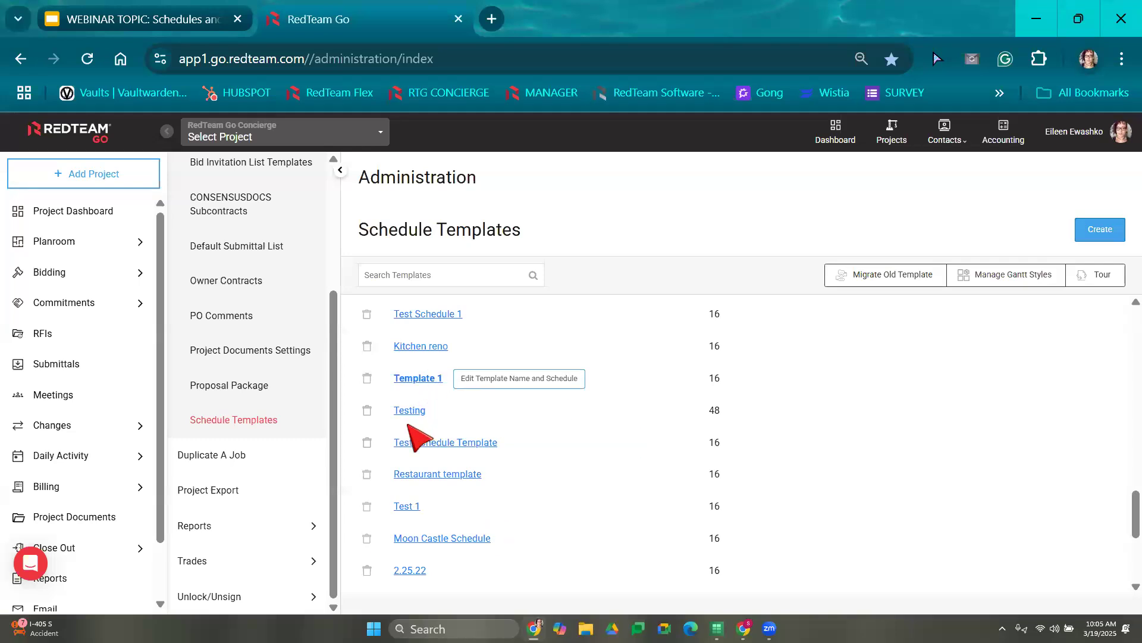
{"action": "scroll", "coordinate": [428, 502], "scroll_direction": "down", "scroll_amount": 4}
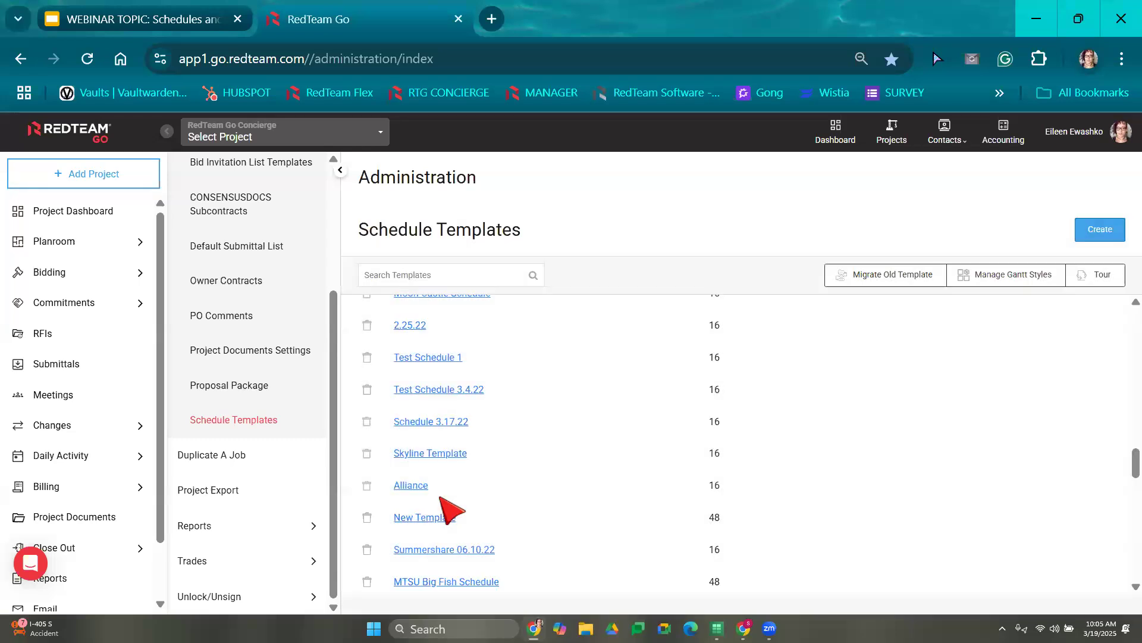
{"action": "left_click", "coordinate": [470, 454]}
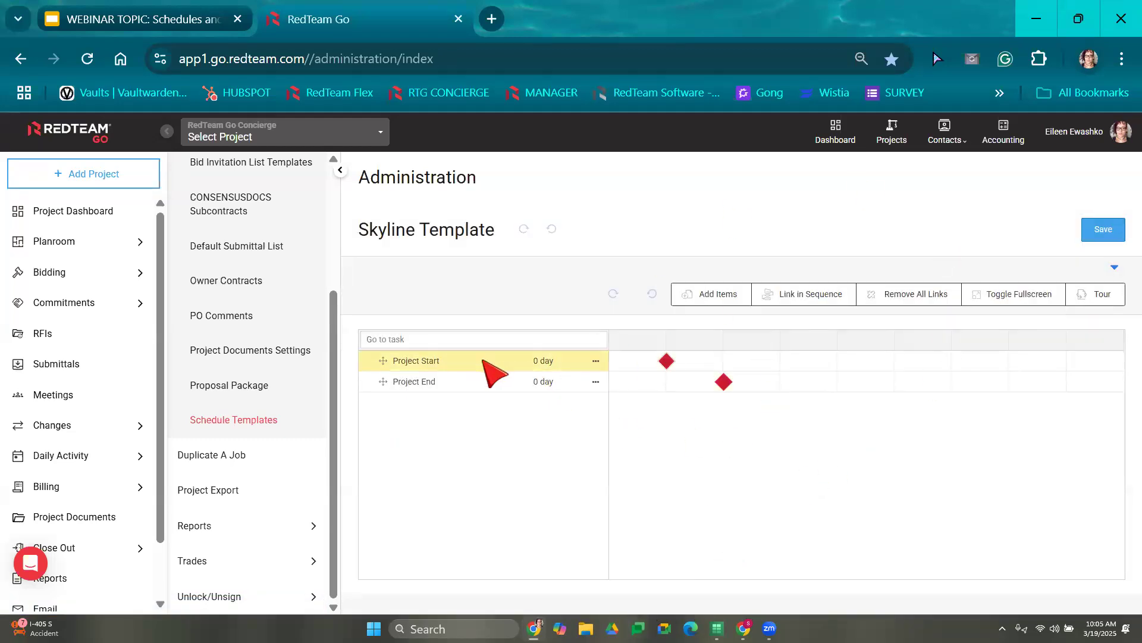
{"action": "left_click", "coordinate": [712, 294]}
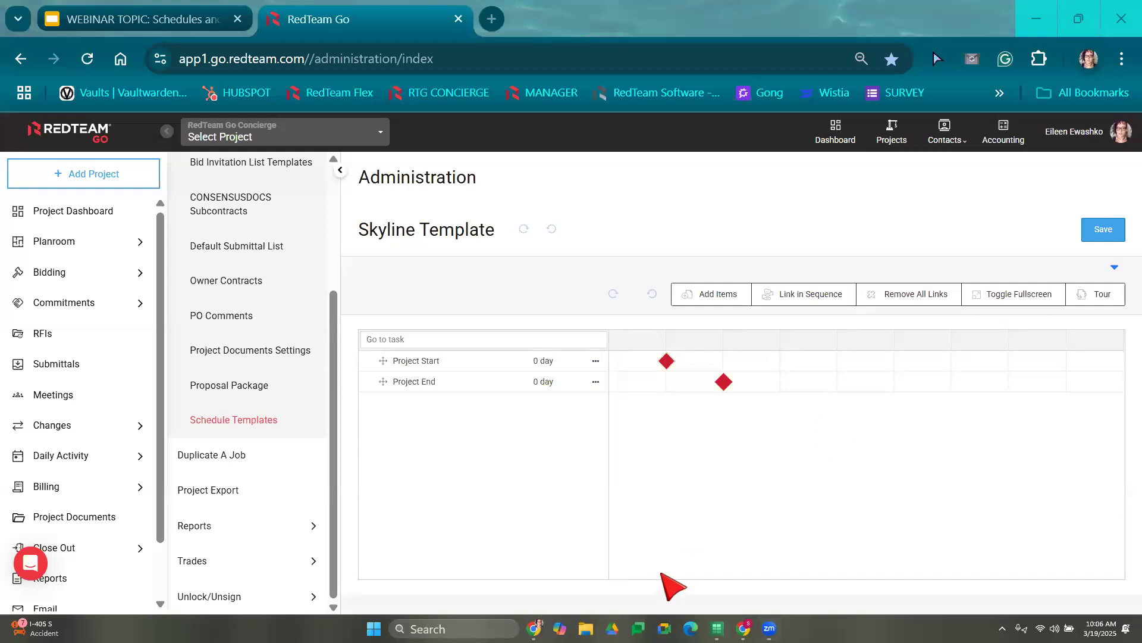
- Switch to the Mystery Spot project and open its Schedules page under Daily Activity
{"action": "left_click", "coordinate": [318, 139]}
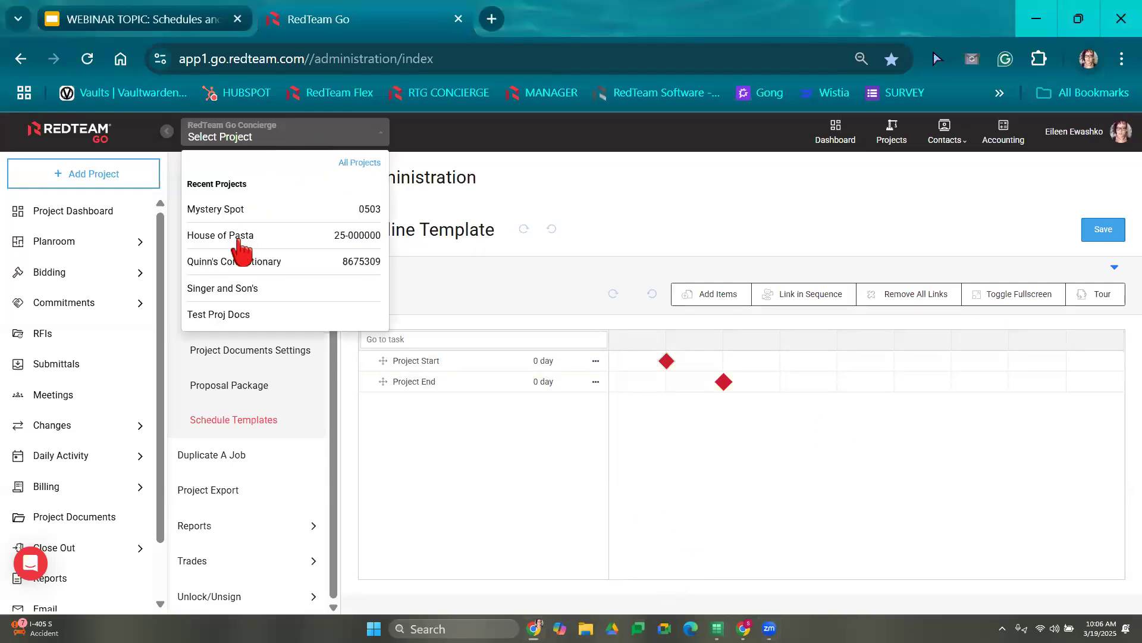
{"action": "left_click", "coordinate": [225, 214]}
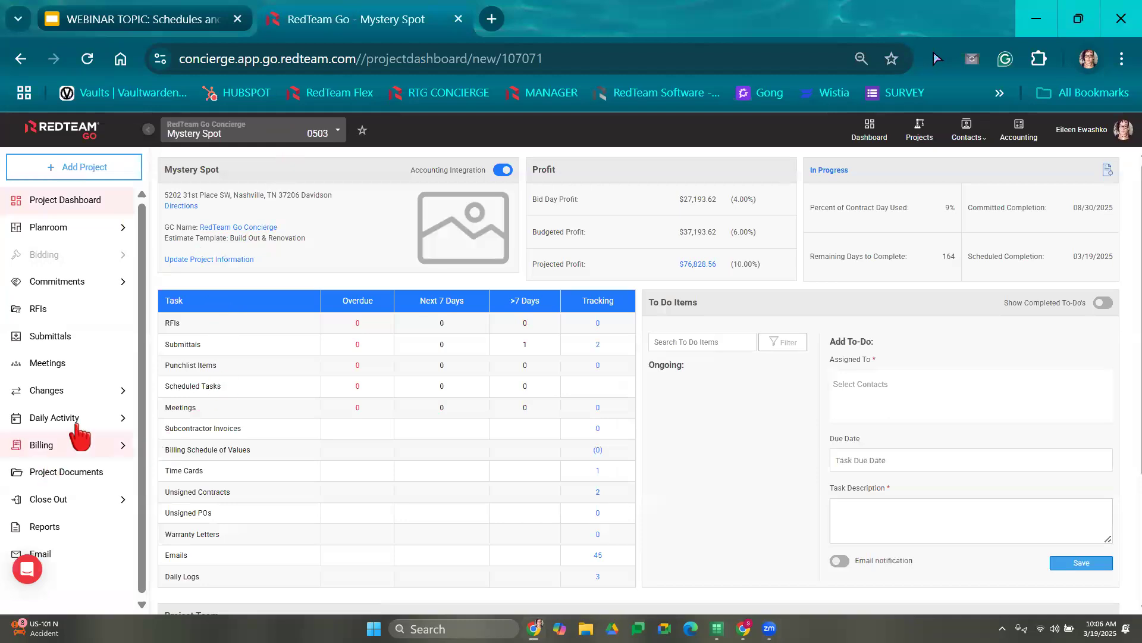
{"action": "left_click", "coordinate": [83, 432]}
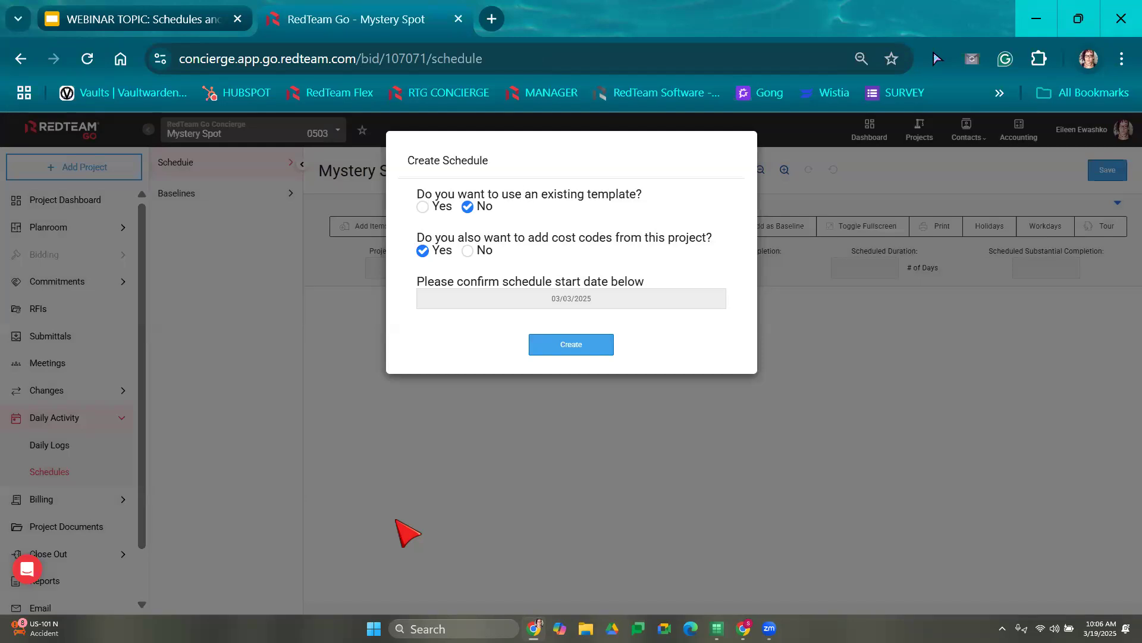
- Create the project schedule from the existing "living wall" template, including the project's cost codes, with start date 03/03/2025, and review its task list
{"action": "left_click", "coordinate": [423, 207]}
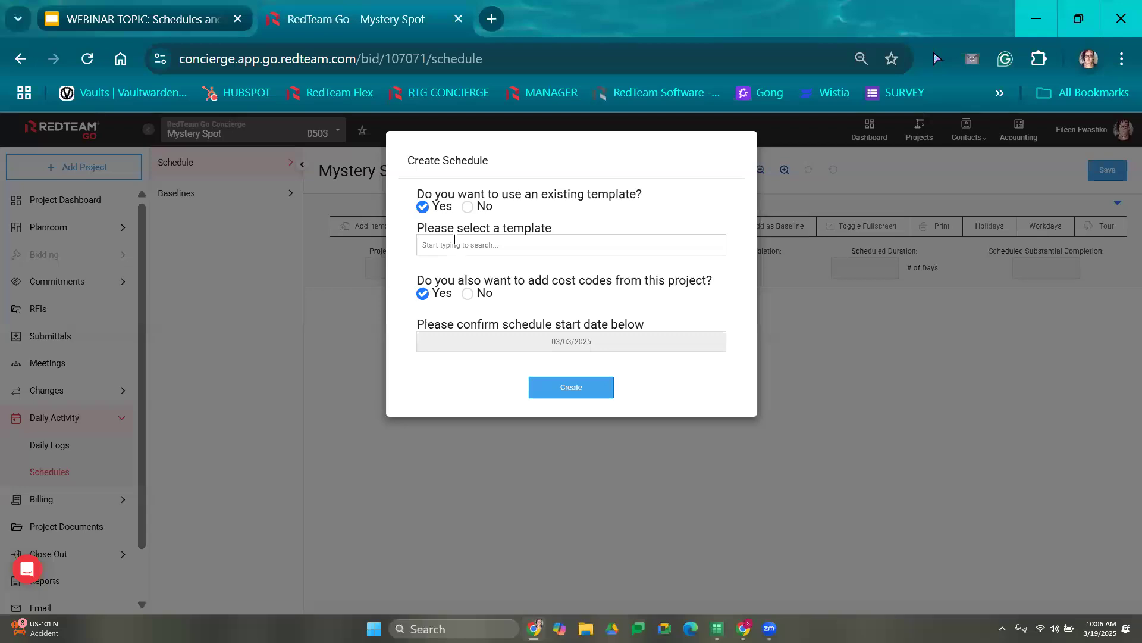
{"action": "left_click", "coordinate": [454, 244]}
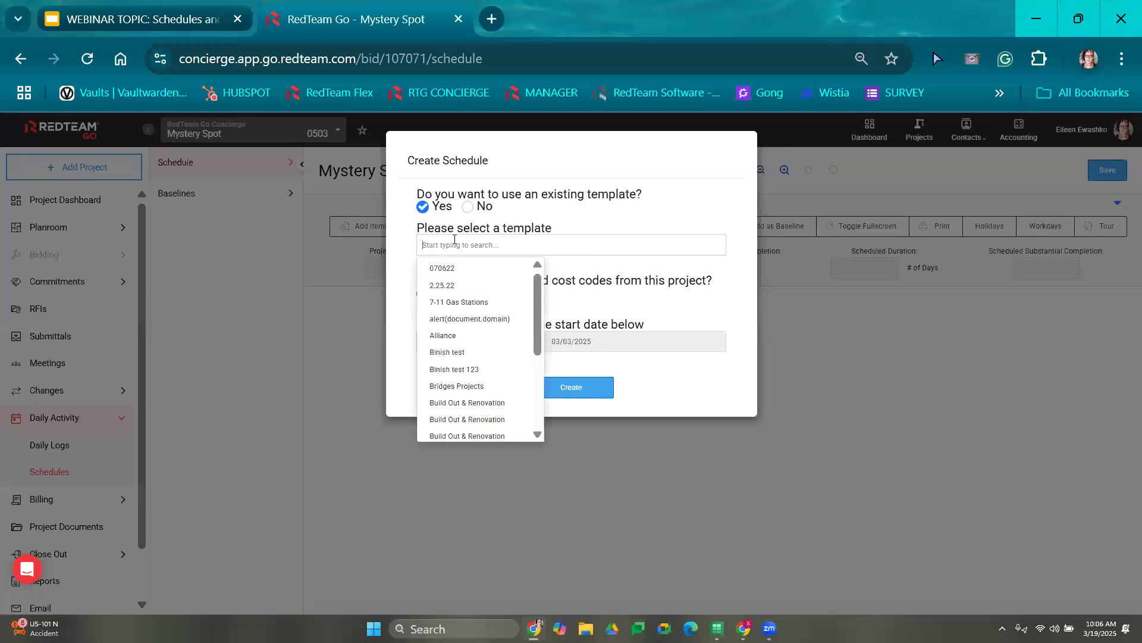
{"action": "type", "text": "living"}
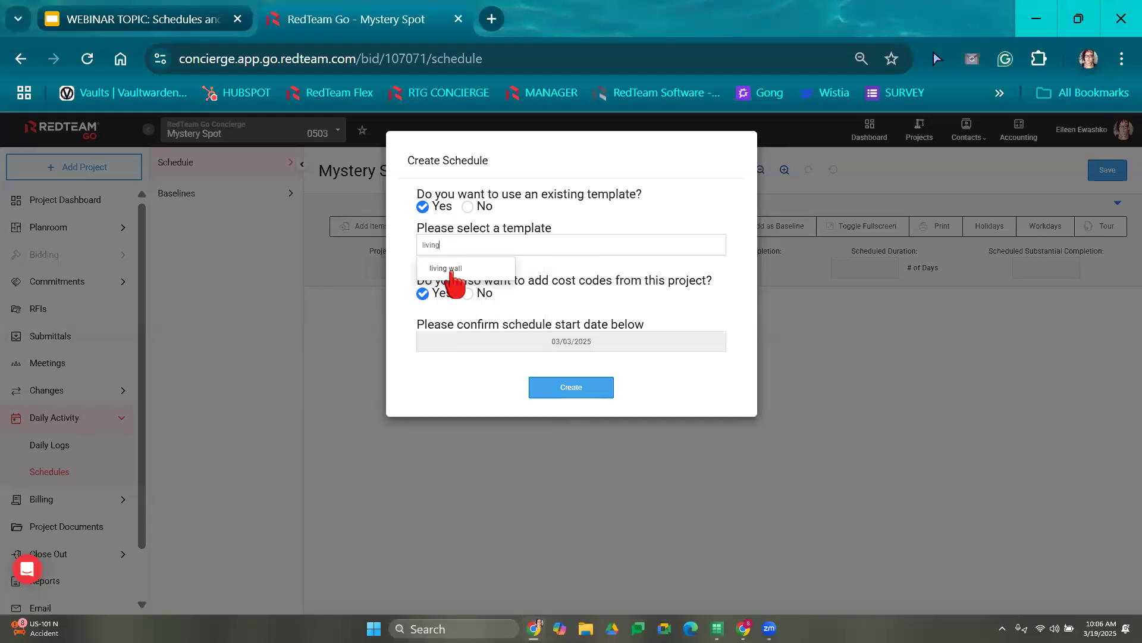
{"action": "left_click", "coordinate": [473, 268]}
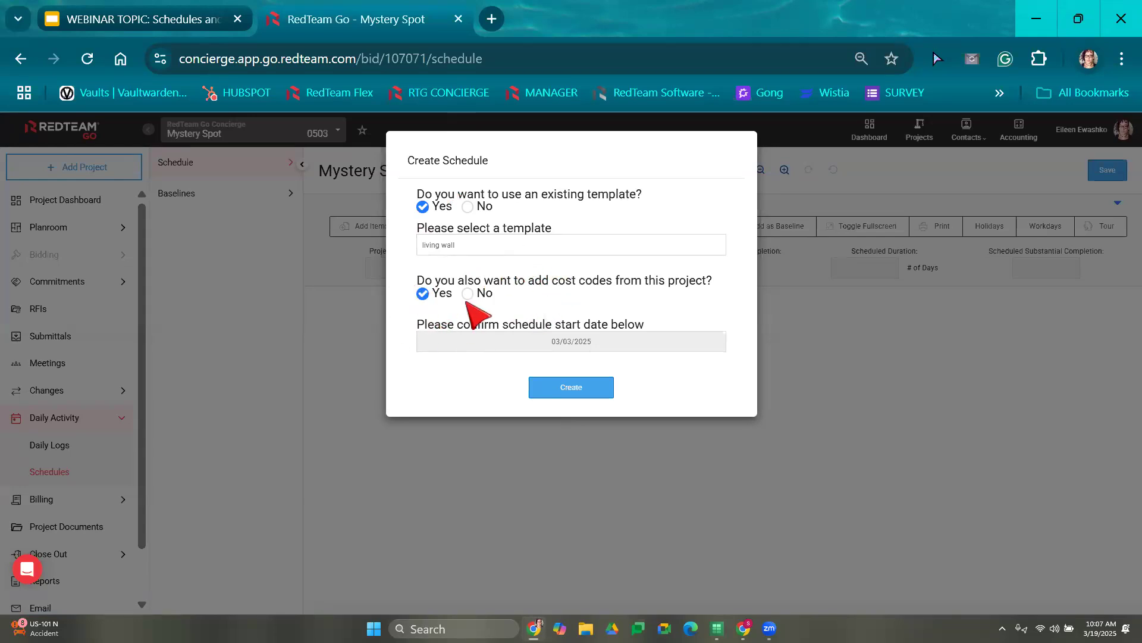
{"action": "left_click", "coordinate": [550, 388]}
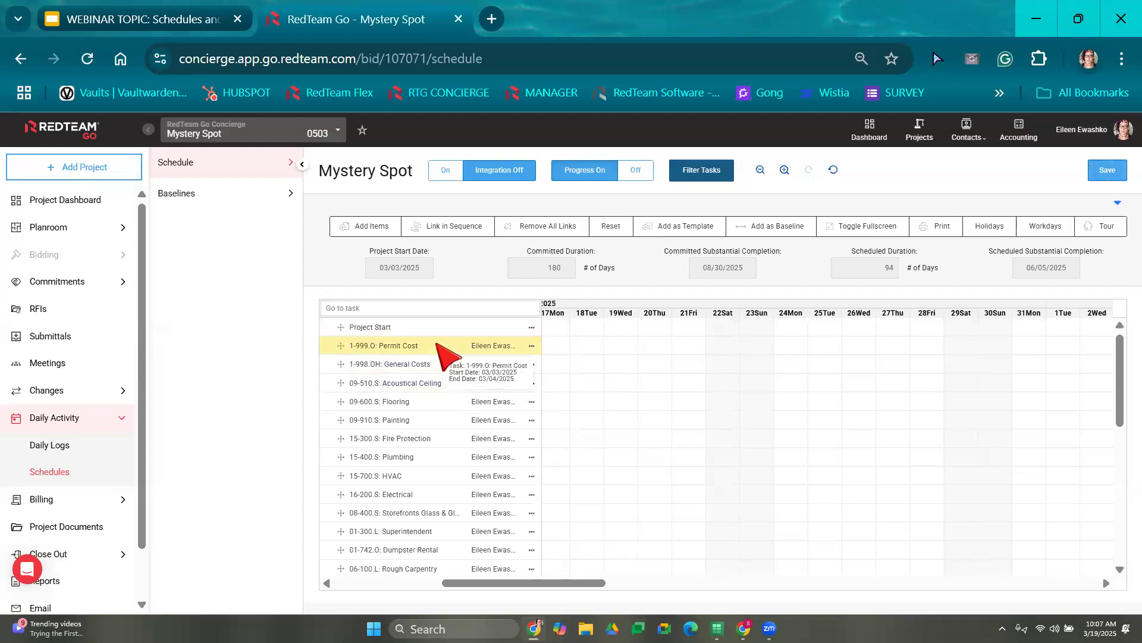
{"action": "scroll", "coordinate": [422, 452], "scroll_direction": "down", "scroll_amount": 8}
{"action": "scroll", "coordinate": [423, 470], "scroll_direction": "down", "scroll_amount": 1}
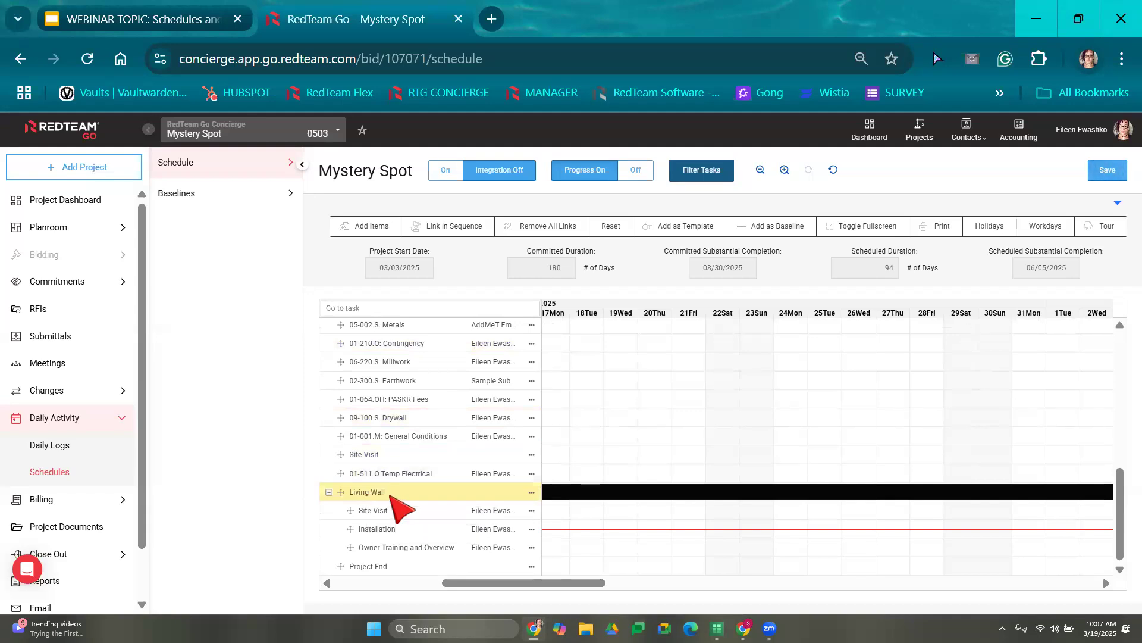
- Delete the 1-998.OH: General Costs task from the Mystery Spot schedule
{"action": "left_click_drag", "start_coordinate": [589, 588], "coordinate": [201, 602]}
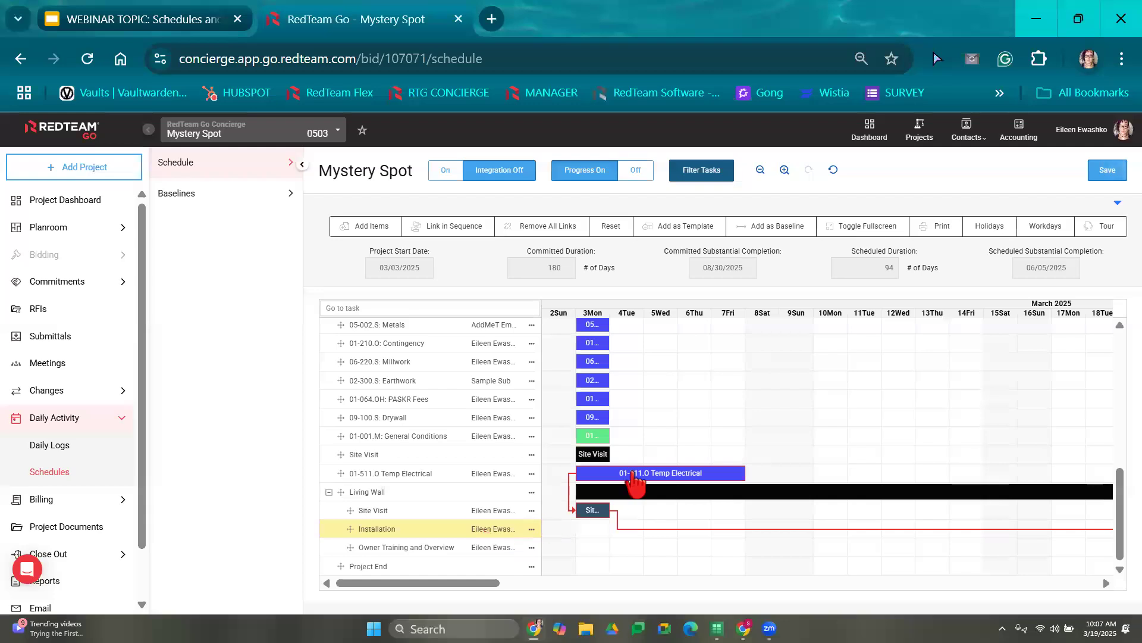
{"action": "scroll", "coordinate": [416, 387], "scroll_direction": "up", "scroll_amount": 10}
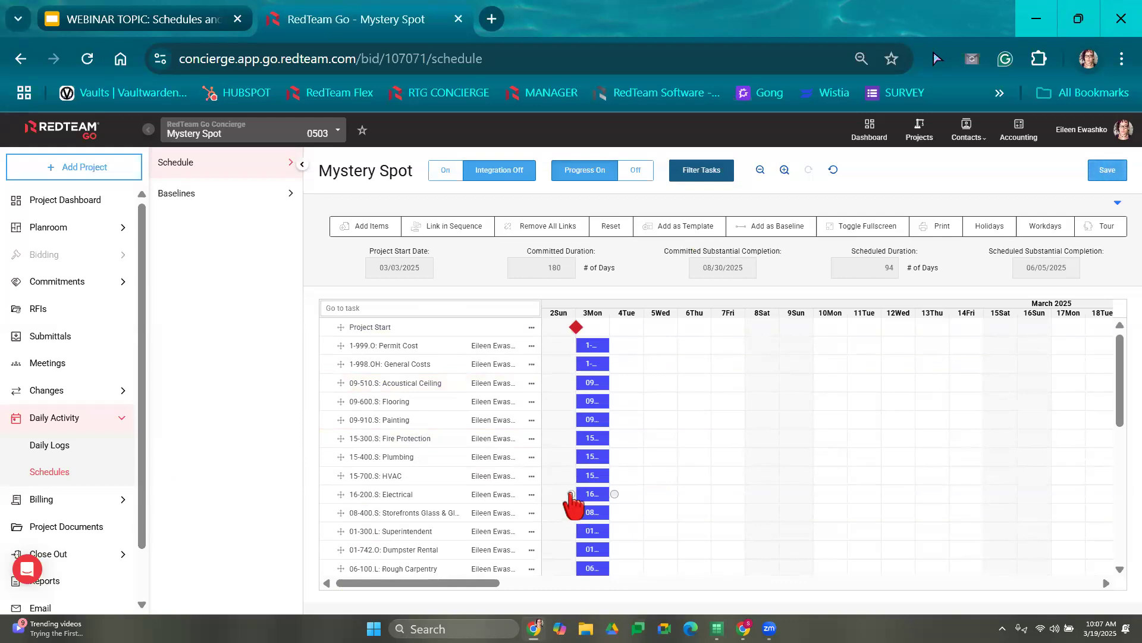
{"action": "left_click", "coordinate": [533, 367]}
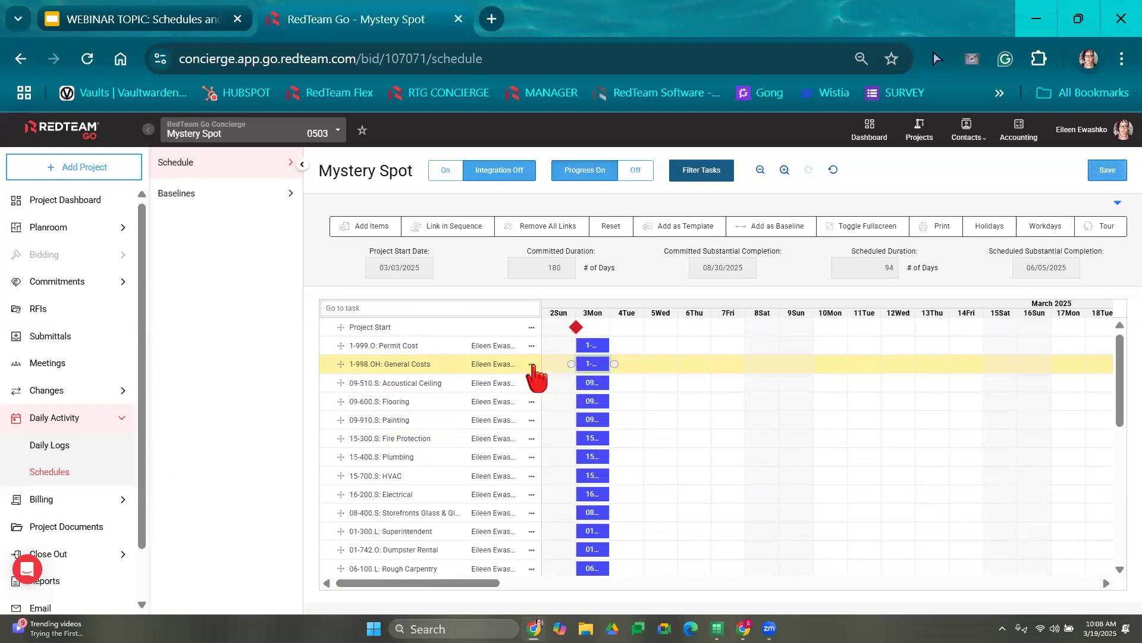
{"action": "left_click", "coordinate": [532, 365]}
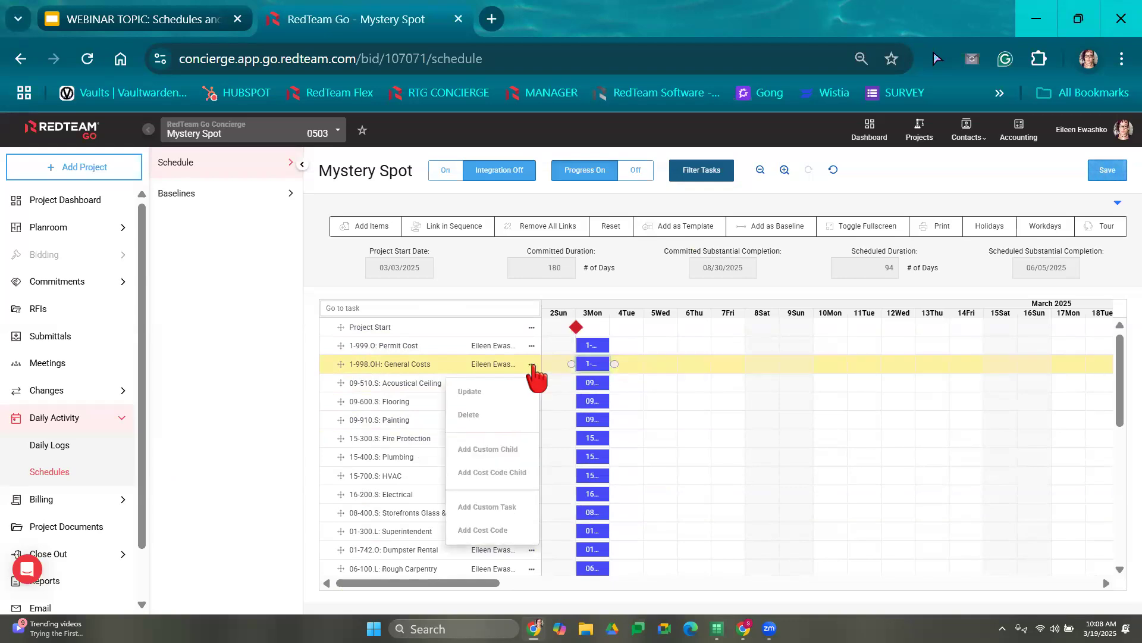
{"action": "left_click", "coordinate": [470, 416]}
{"action": "left_click", "coordinate": [518, 292]}
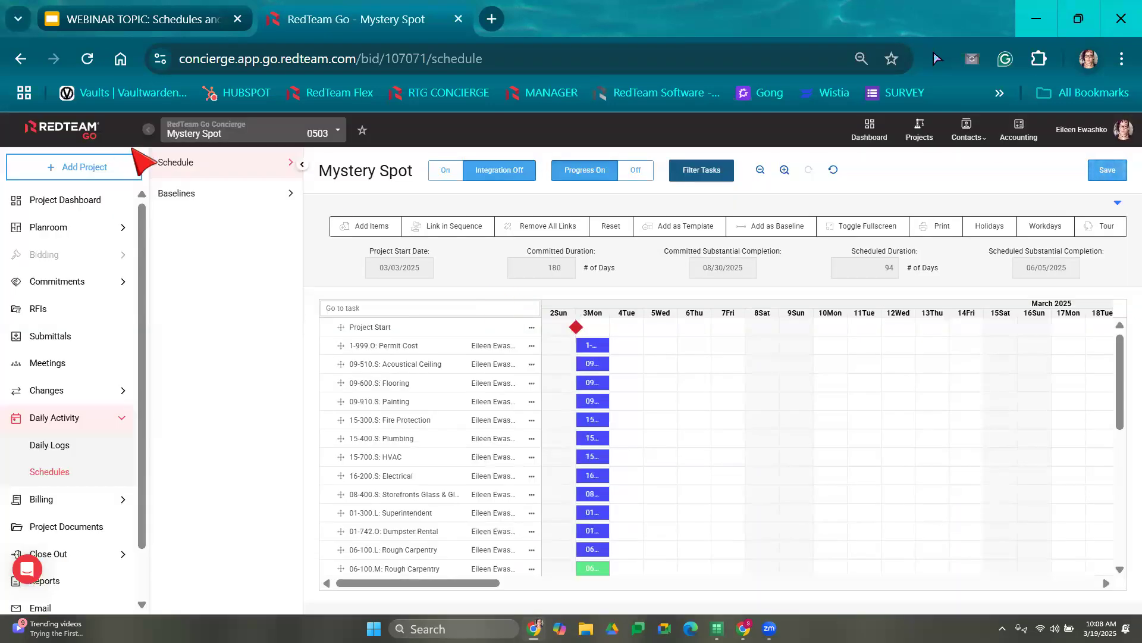
- Collapse the main navigation and the Schedule/Baselines submenu, and enlarge the page to 90% zoom
{"action": "left_click", "coordinate": [148, 129]}
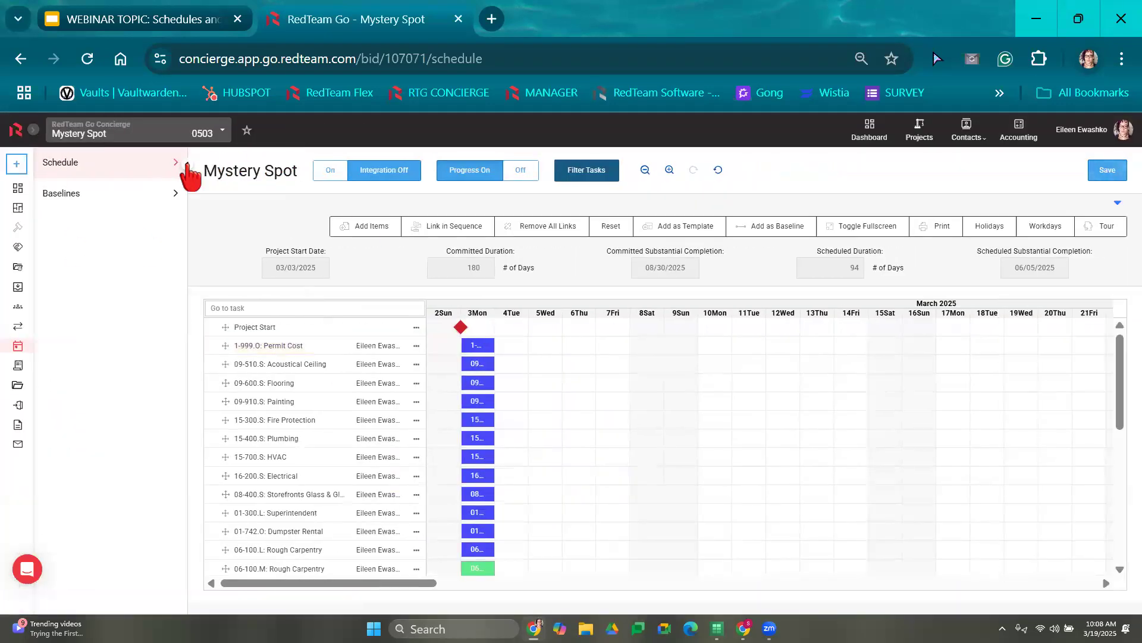
{"action": "left_click", "coordinate": [187, 165]}
{"action": "key", "text": "ctrl+plus"}
{"action": "key", "text": "ctrl+plus"}
{"action": "key", "text": "ctrl+plus"}
{"action": "scroll", "coordinate": [351, 458], "scroll_direction": "down", "scroll_amount": 1}
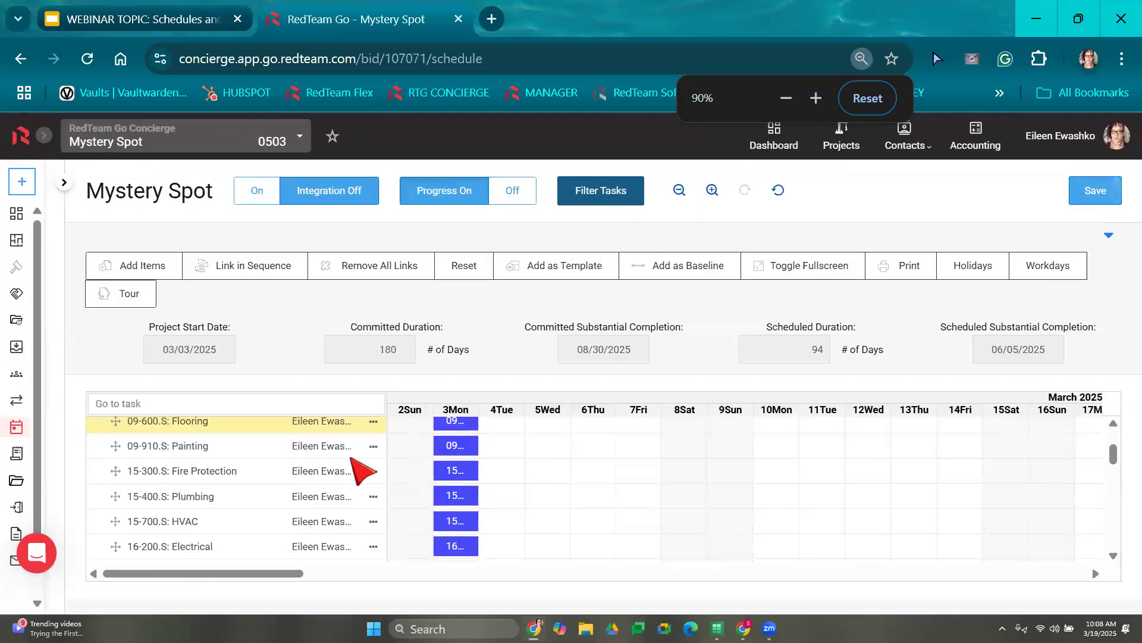
- Extend the 1-999.O: Permit Cost task on the Gantt chart so it ends on 03/11/2025
{"action": "scroll", "coordinate": [359, 470], "scroll_direction": "up", "scroll_amount": 1}
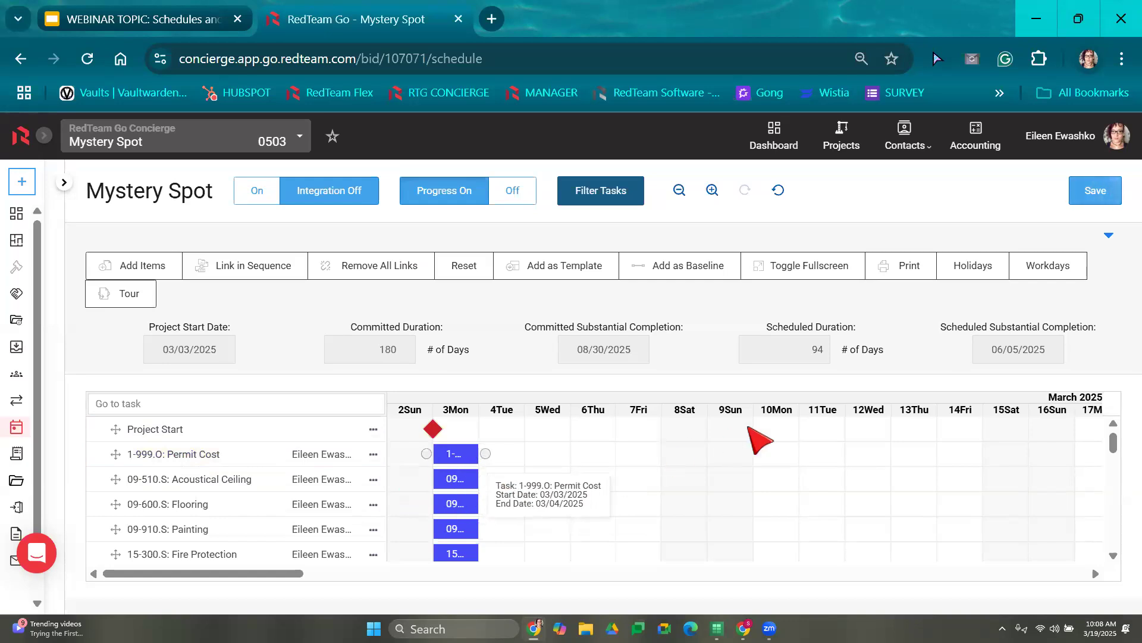
{"action": "left_click_drag", "start_coordinate": [749, 426], "coordinate": [794, 434]}
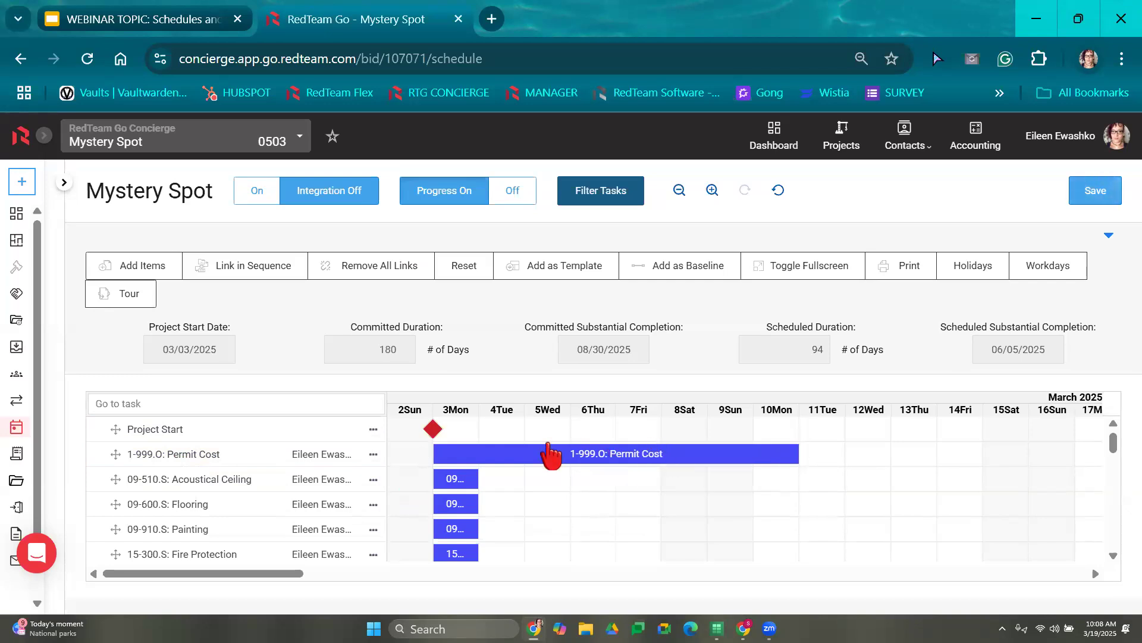
{"action": "left_click", "coordinate": [172, 506]}
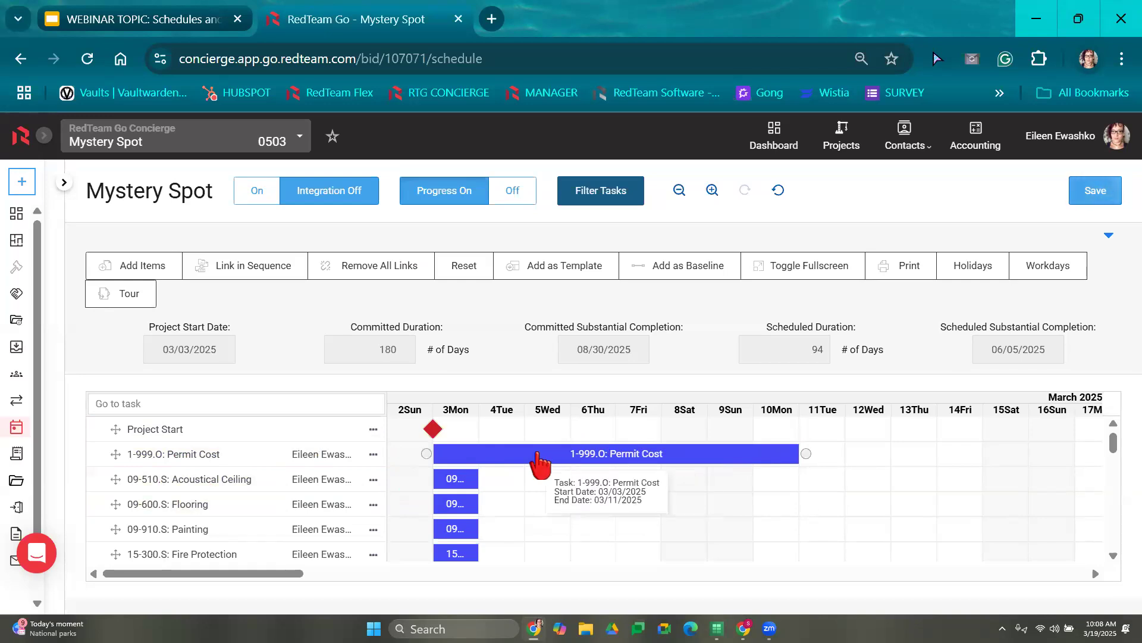
- Give the Permit Cost task the alias "Apply for Permits" and a due date of 03/19/2025
{"action": "double_click", "coordinate": [601, 458]}
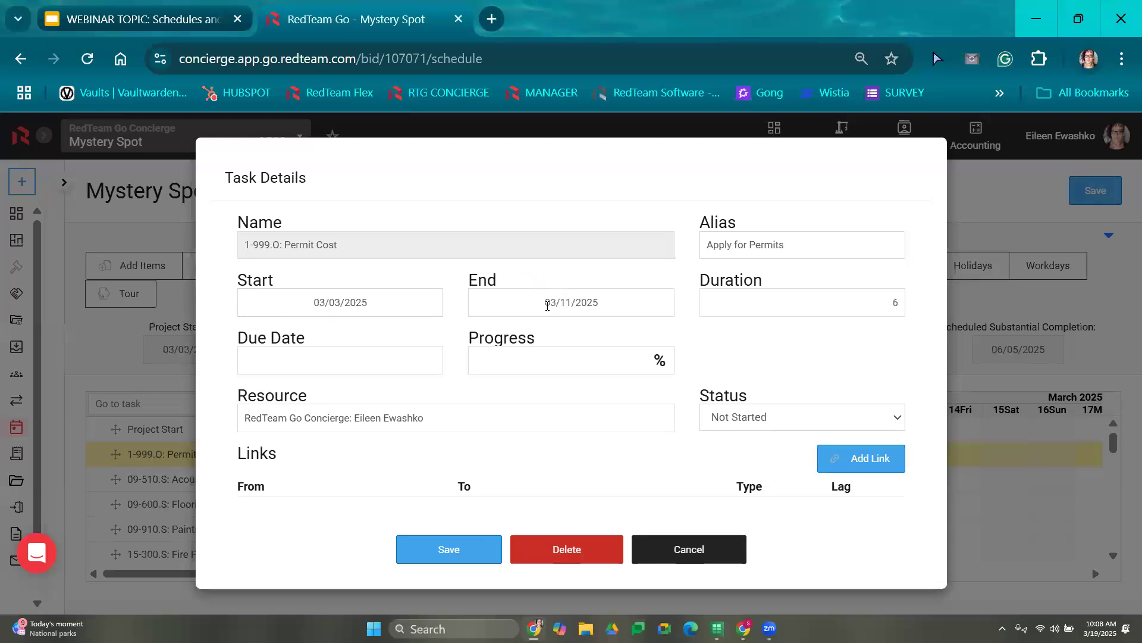
{"action": "left_click", "coordinate": [395, 301]}
{"action": "left_click", "coordinate": [802, 303]}
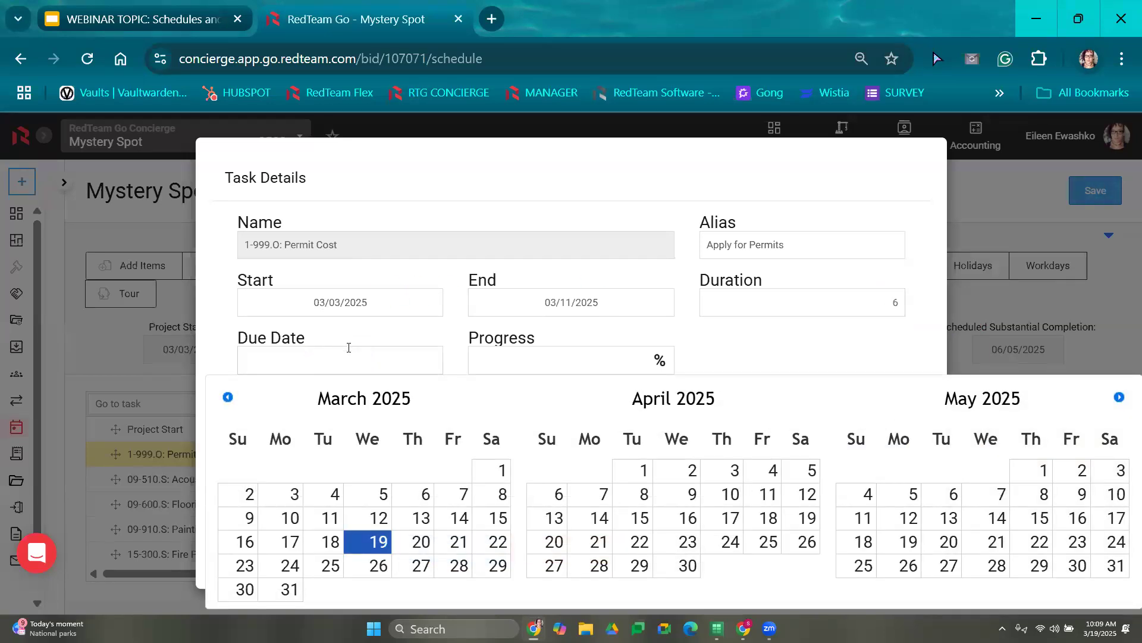
{"action": "left_click", "coordinate": [376, 545]}
{"action": "left_click", "coordinate": [395, 327]}
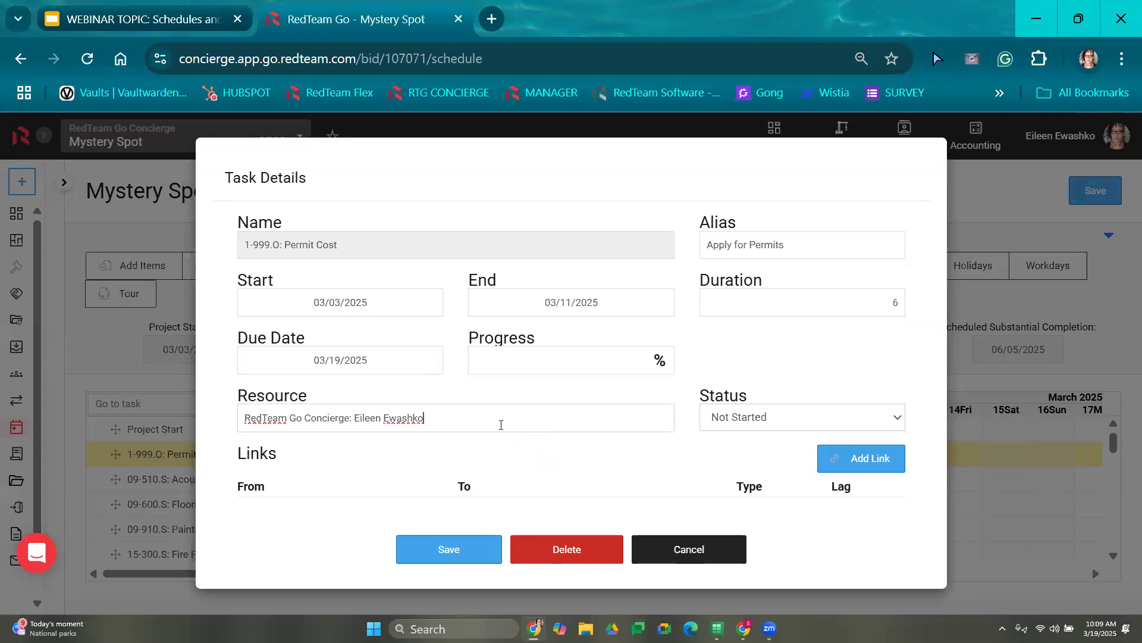
- Replace the Permit Cost task's resource with another RedTeam Go Concierge contact and save the task details
{"action": "key", "text": "ctrl+a"}
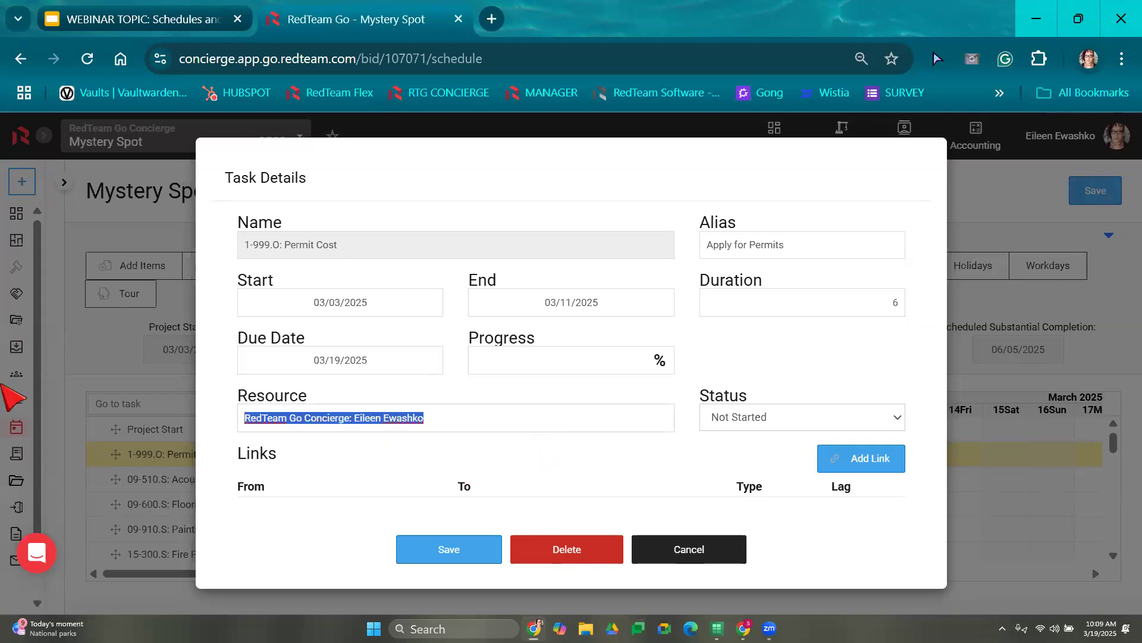
{"action": "type", "text": "tra"}
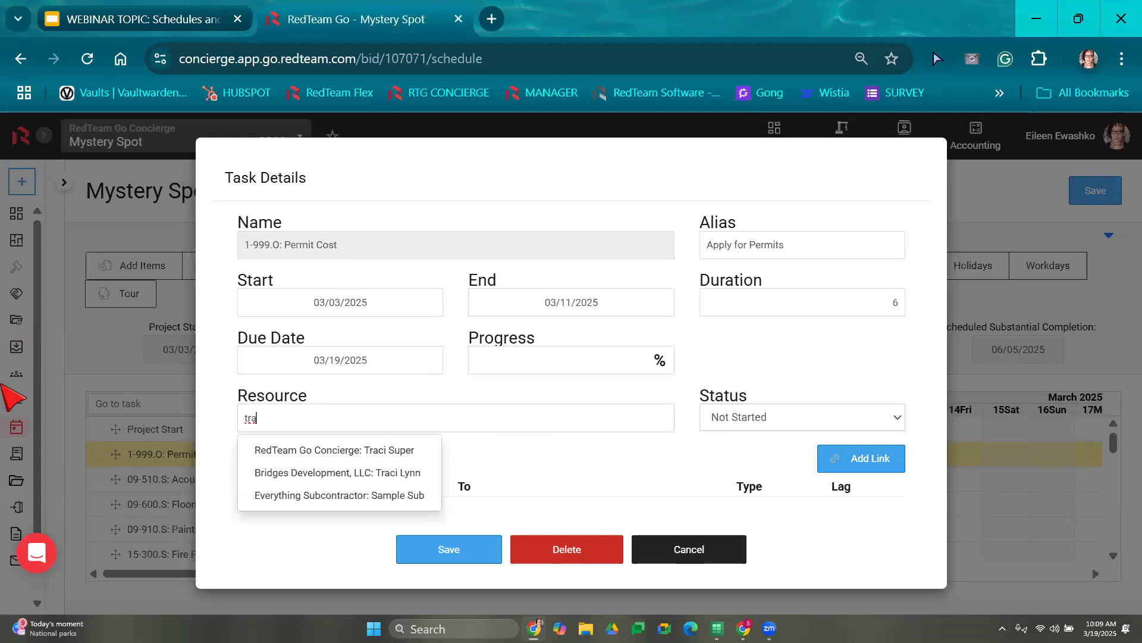
{"action": "left_click", "coordinate": [302, 450]}
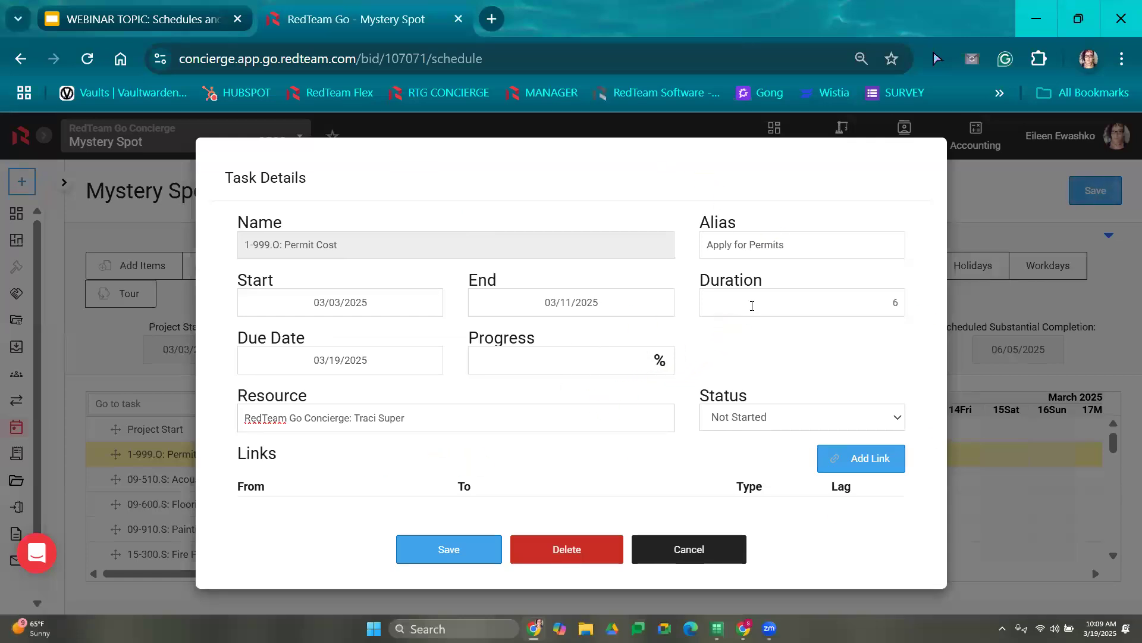
{"action": "left_click", "coordinate": [489, 548]}
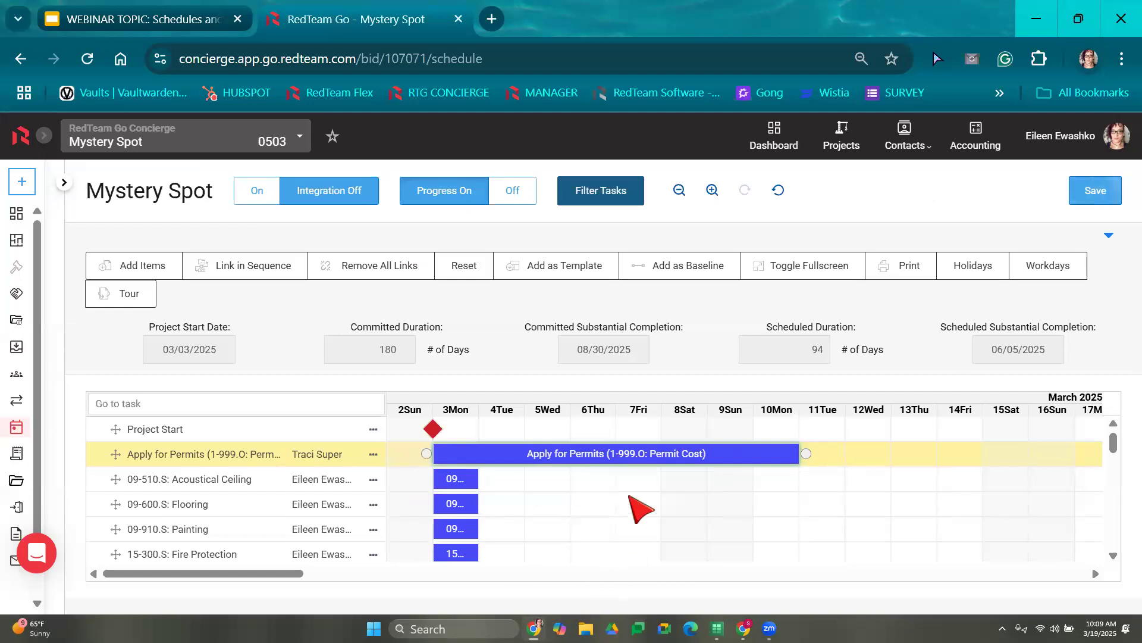
- Move the Fire Protection task to March 7 and reschedule Painting to run from 03/04/2025 to 03/14/2025
{"action": "scroll", "coordinate": [642, 496], "scroll_direction": "down", "scroll_amount": 1}
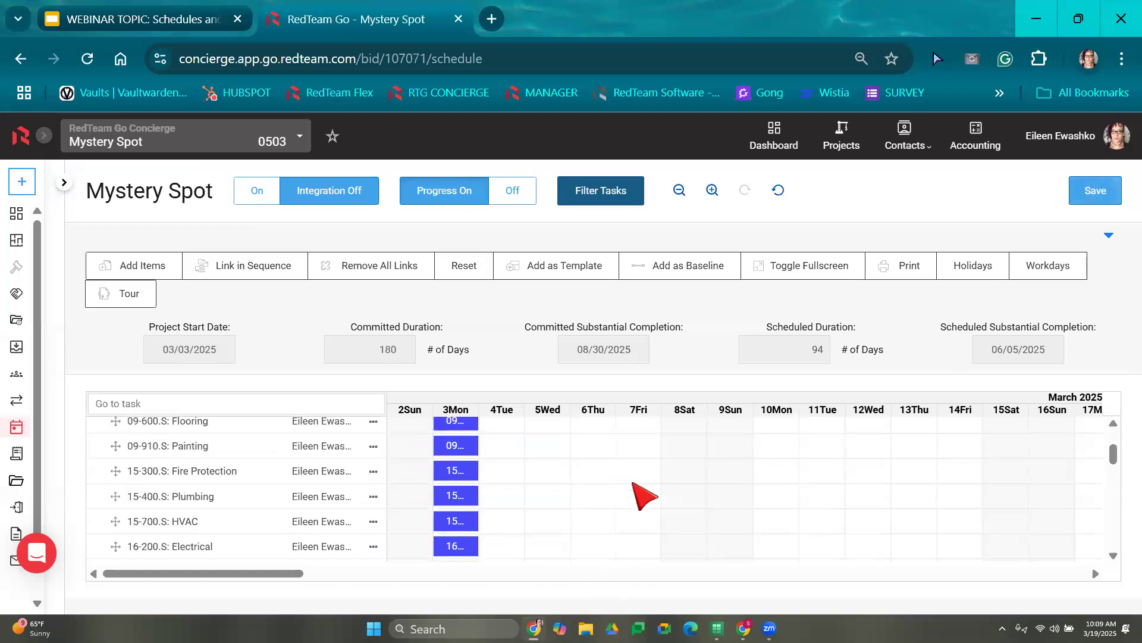
{"action": "scroll", "coordinate": [589, 509], "scroll_direction": "up", "scroll_amount": 1}
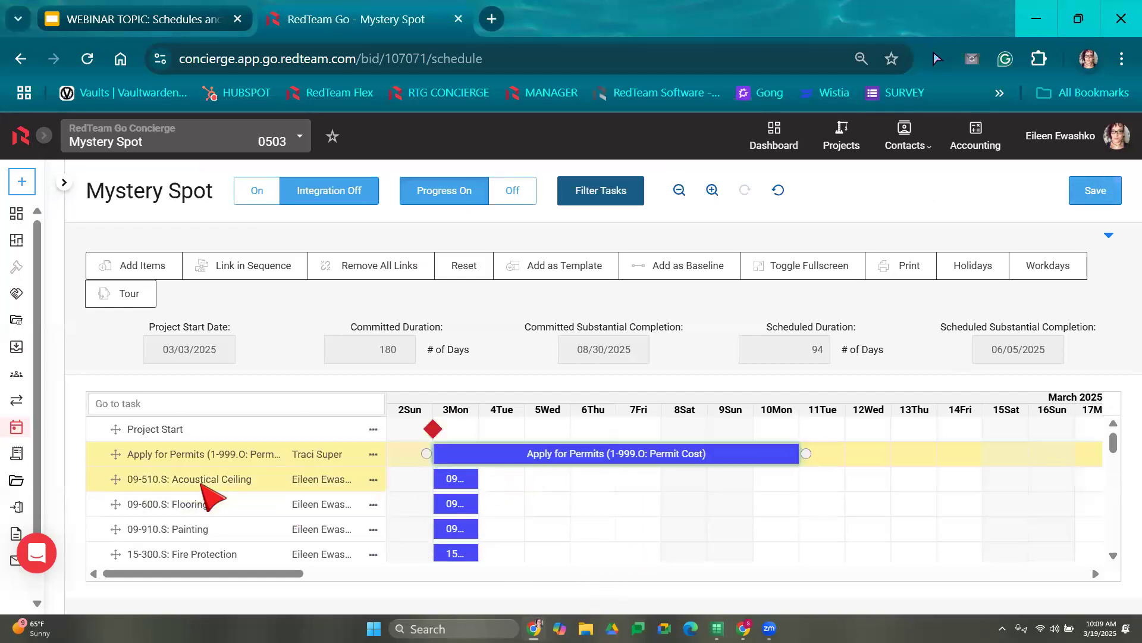
{"action": "scroll", "coordinate": [357, 437], "scroll_direction": "down", "scroll_amount": 1}
{"action": "left_click_drag", "start_coordinate": [459, 475], "coordinate": [636, 473]}
{"action": "mouse_move", "coordinate": [470, 446]}
{"action": "left_mouse_down"}
{"action": "mouse_move", "coordinate": [883, 476]}
{"action": "mouse_move", "coordinate": [935, 470]}
{"action": "left_mouse_up"}
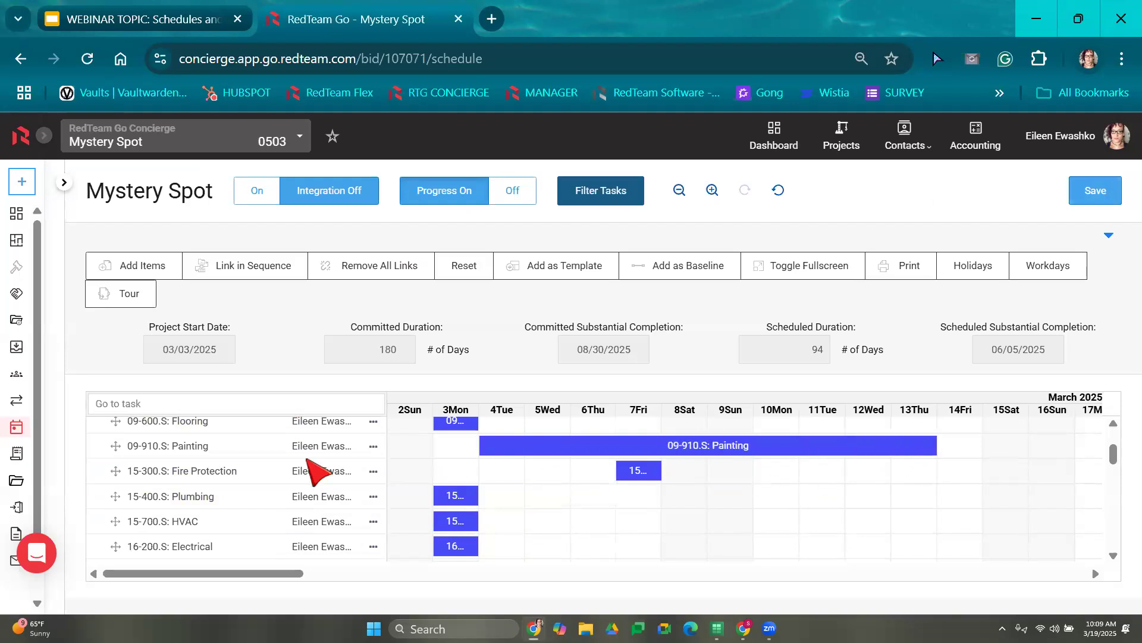
{"action": "double_click", "coordinate": [496, 450]}
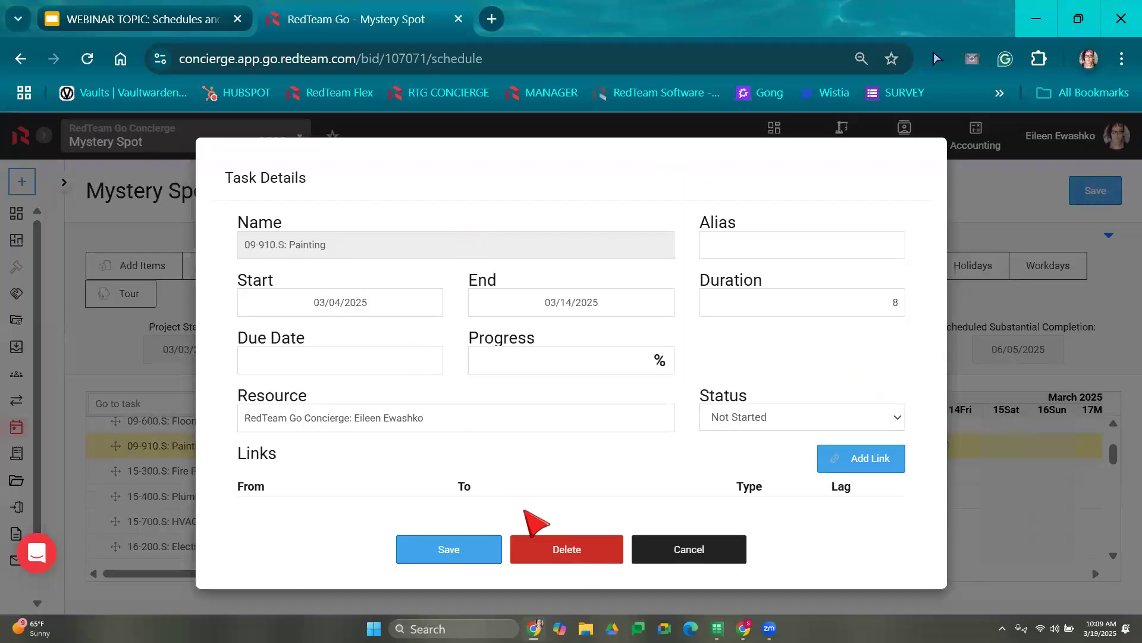
{"action": "left_click", "coordinate": [703, 548]}
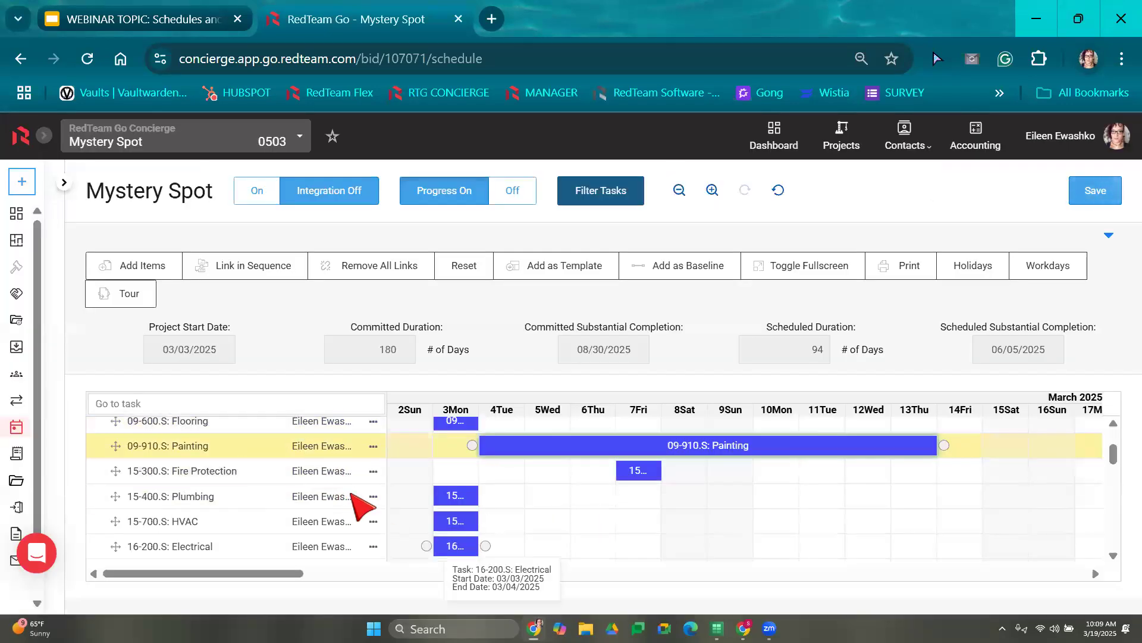
- Check the resource assigned to the 07-401.S: Roofing task in its details
{"action": "scroll", "coordinate": [357, 494], "scroll_direction": "down", "scroll_amount": 5}
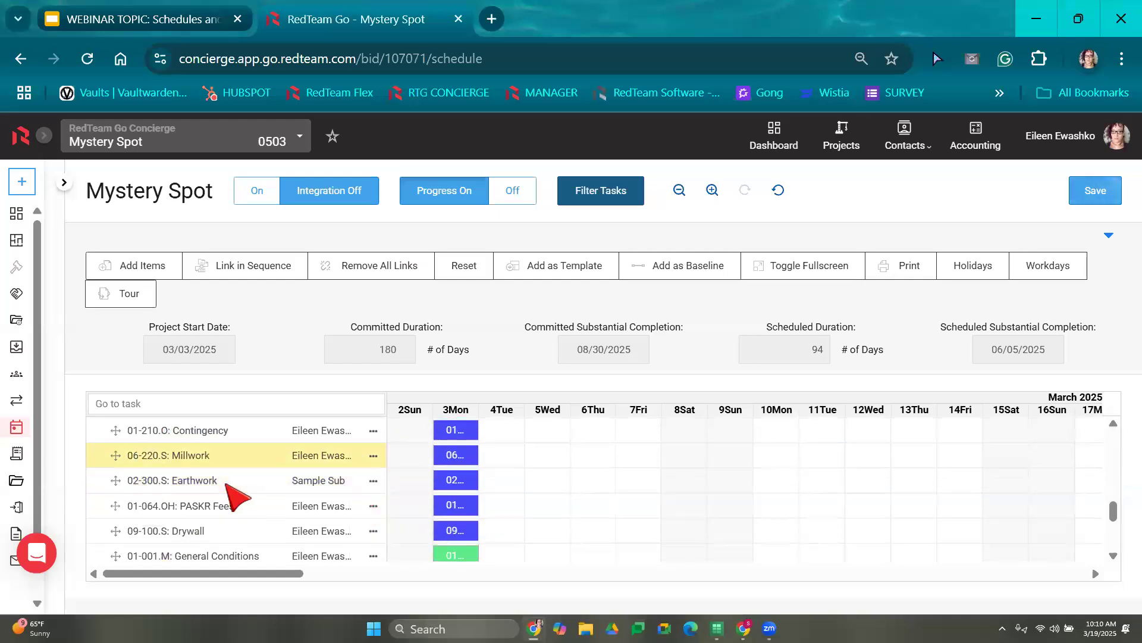
{"action": "scroll", "coordinate": [306, 452], "scroll_direction": "up", "scroll_amount": 3}
{"action": "scroll", "coordinate": [307, 452], "scroll_direction": "up", "scroll_amount": 3}
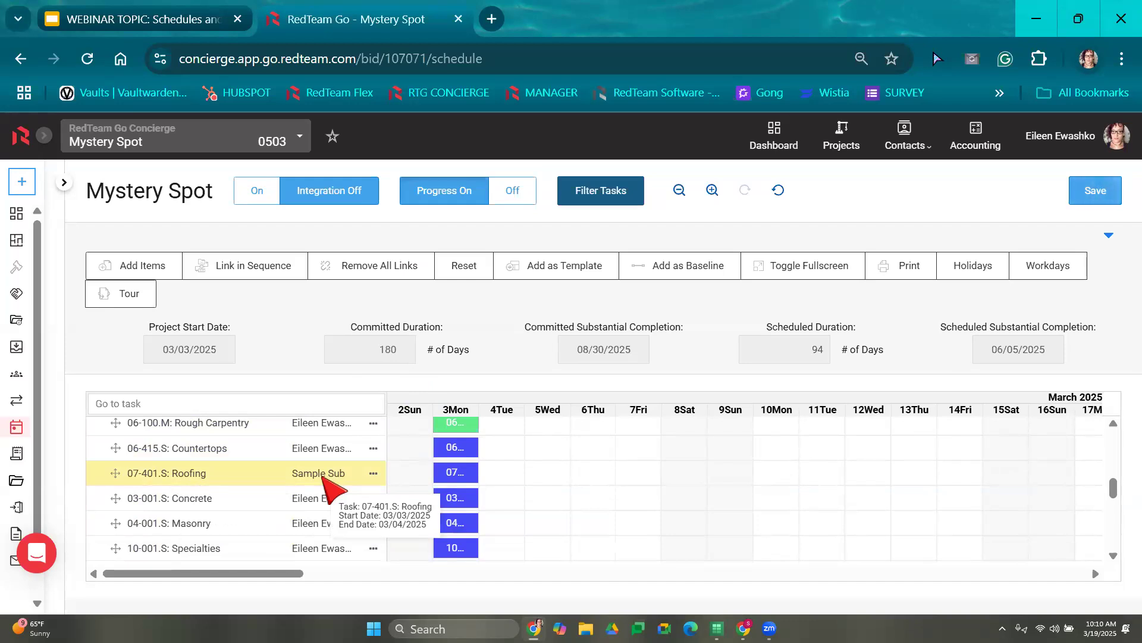
{"action": "double_click", "coordinate": [241, 476]}
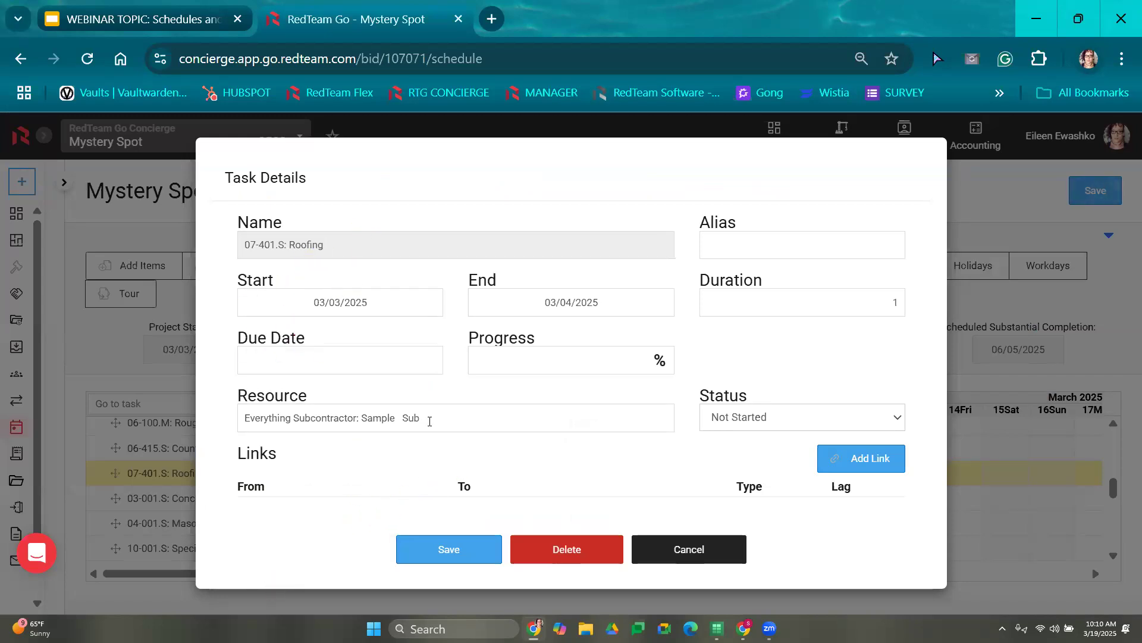
{"action": "left_click", "coordinate": [461, 551]}
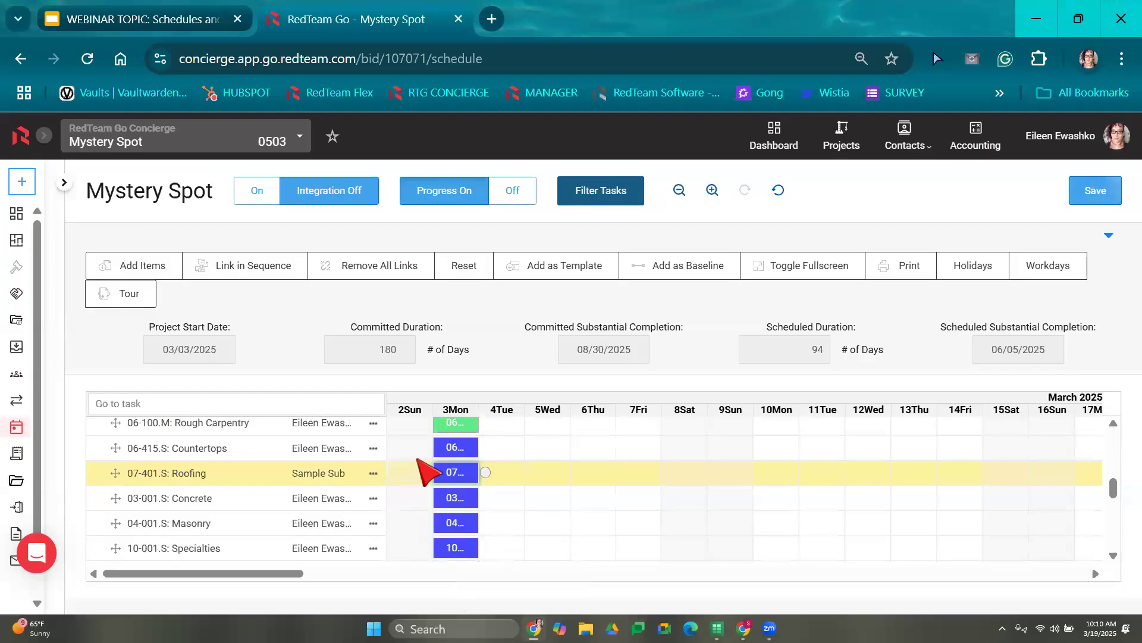
- Extend the 09-510.S: Acoustical Ceiling task on the Gantt chart through March 14
{"action": "scroll", "coordinate": [286, 471], "scroll_direction": "down", "scroll_amount": 5}
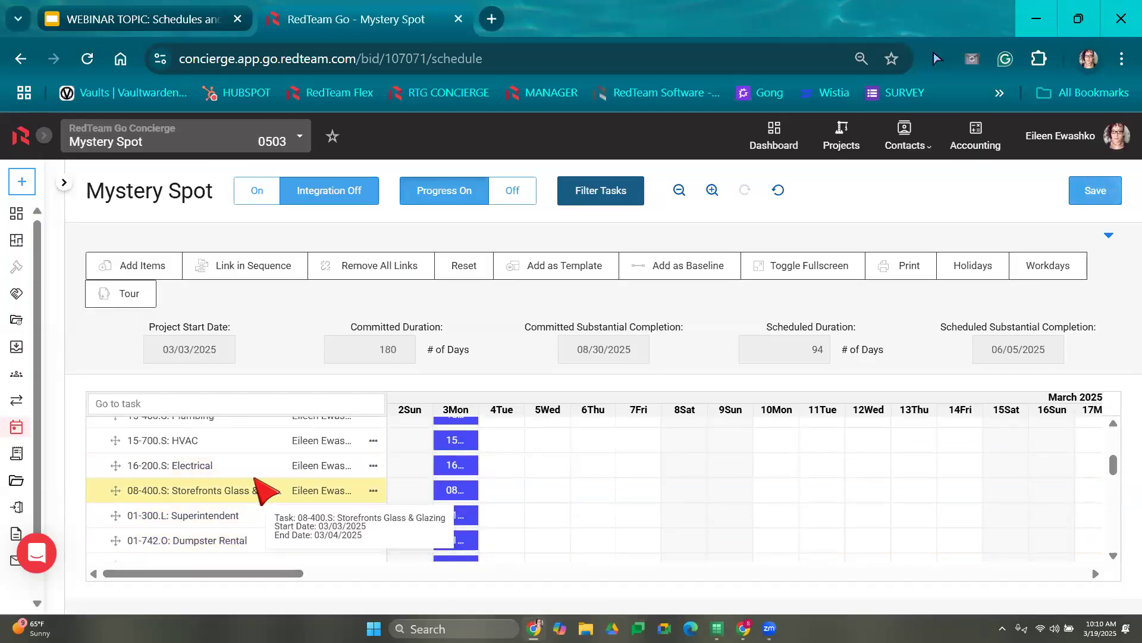
{"action": "scroll", "coordinate": [274, 494], "scroll_direction": "up", "scroll_amount": 2}
{"action": "scroll", "coordinate": [268, 493], "scroll_direction": "up", "scroll_amount": 2}
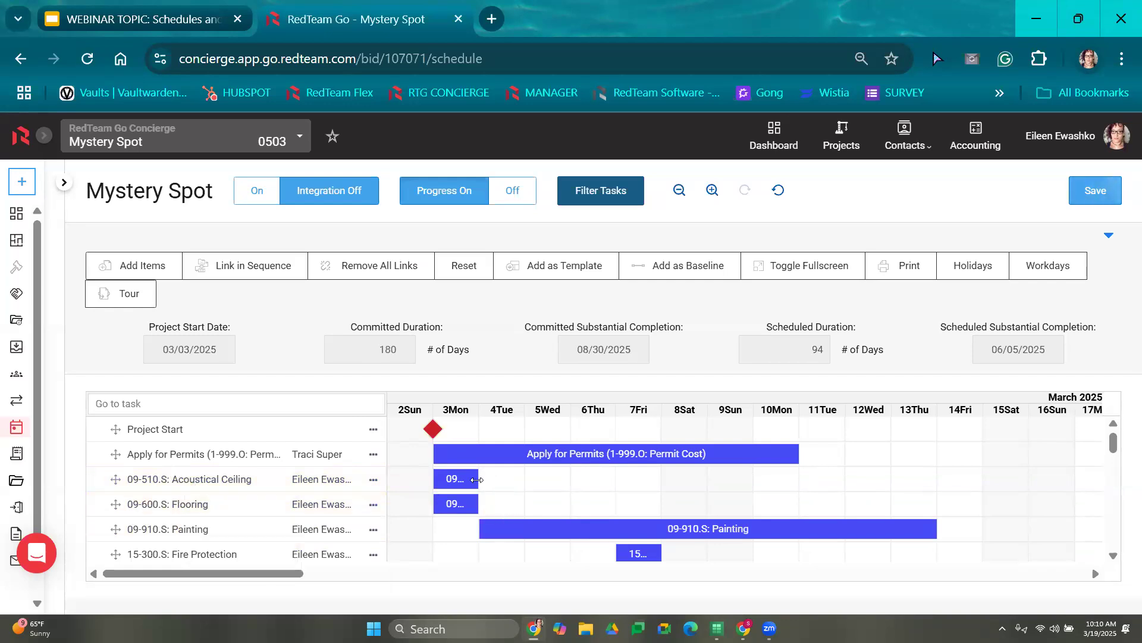
{"action": "left_click_drag", "start_coordinate": [731, 464], "coordinate": [988, 473]}
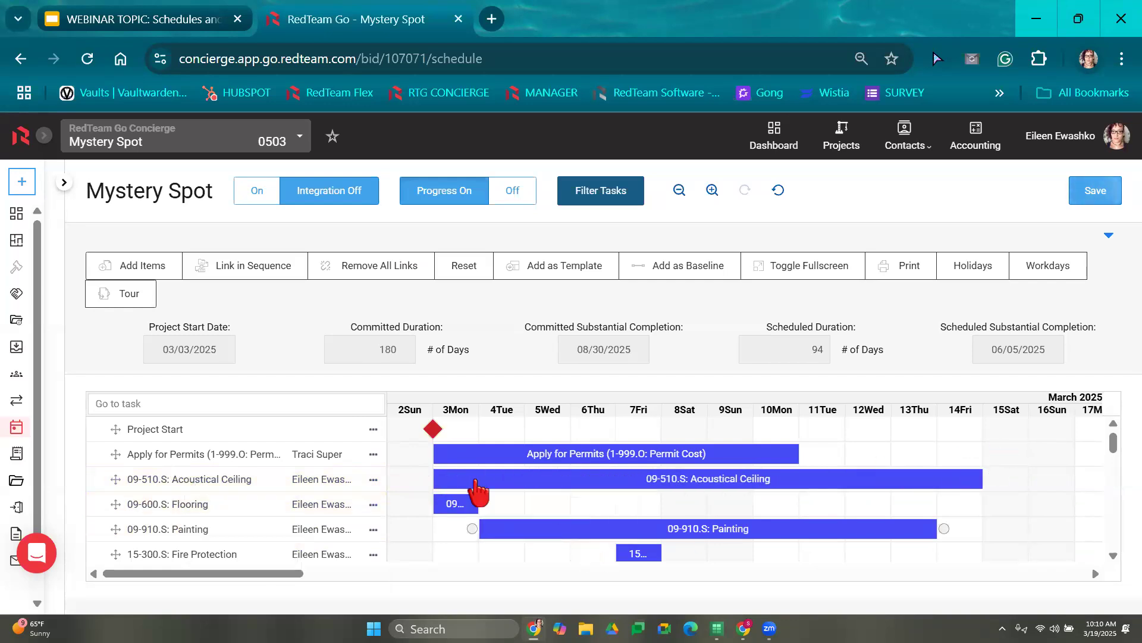
- Set the 09-600.S: Flooring task's duration to 5 days and save it
{"action": "double_click", "coordinate": [454, 502]}
{"action": "double_click", "coordinate": [819, 314]}
{"action": "type", "text": "5"}
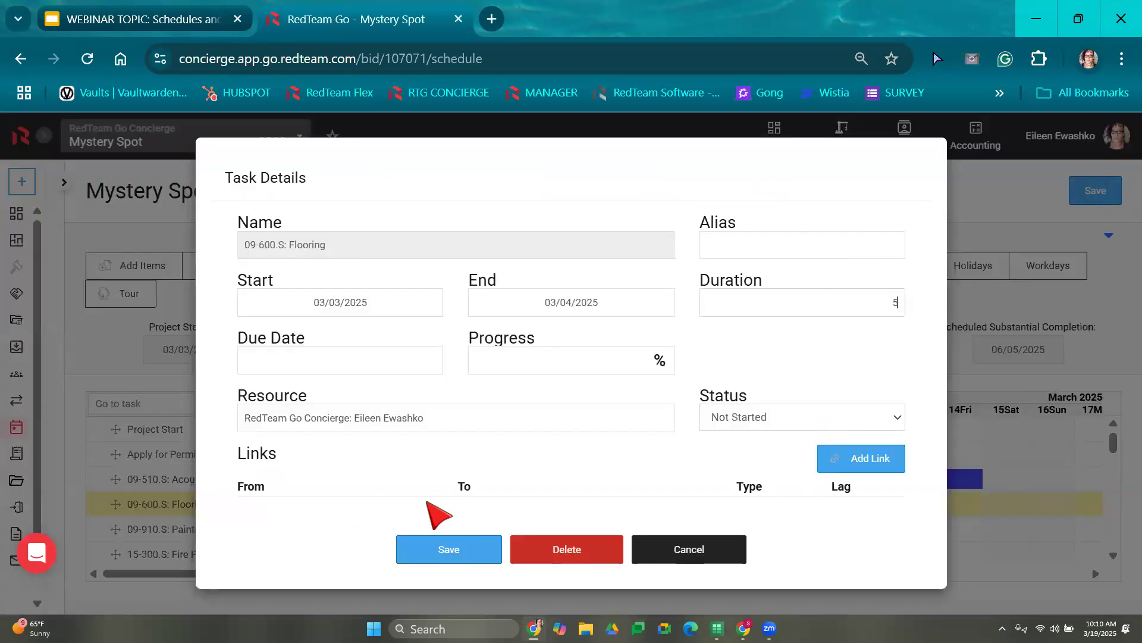
{"action": "left_click", "coordinate": [483, 556]}
{"action": "left_click", "coordinate": [543, 313]}
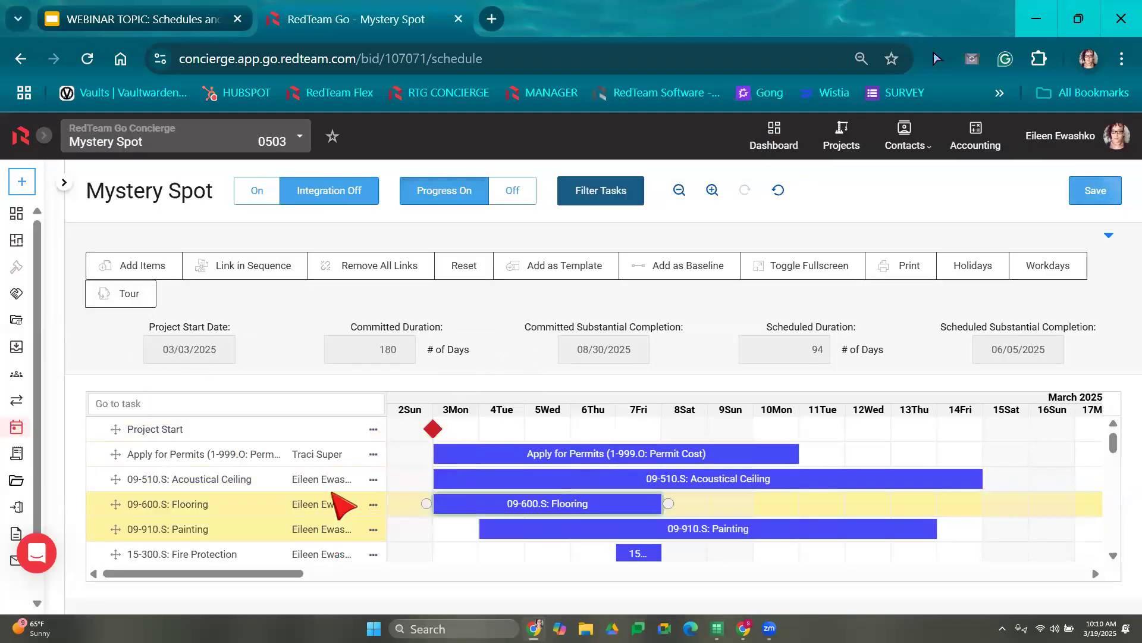
- Start a custom task named Site Visit - Walkthrough with start date 03/19/2025 and a duration of 2 days
{"action": "scroll", "coordinate": [332, 502], "scroll_direction": "down", "scroll_amount": 6}
{"action": "scroll", "coordinate": [333, 505], "scroll_direction": "up", "scroll_amount": 5}
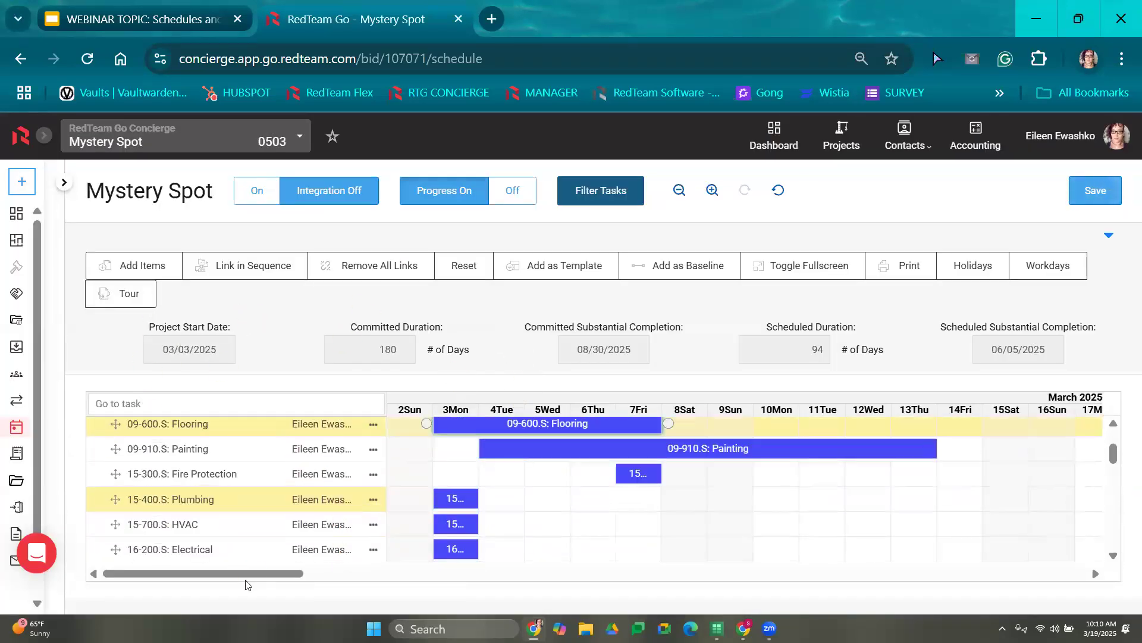
{"action": "left_click", "coordinate": [156, 274]}
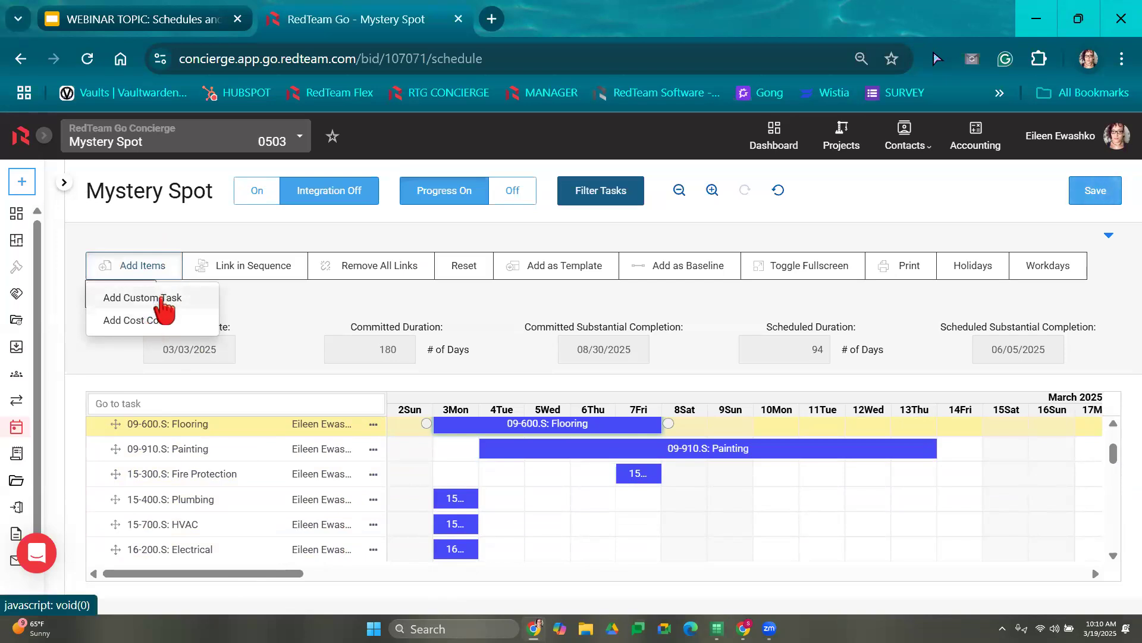
{"action": "left_click", "coordinate": [164, 299]}
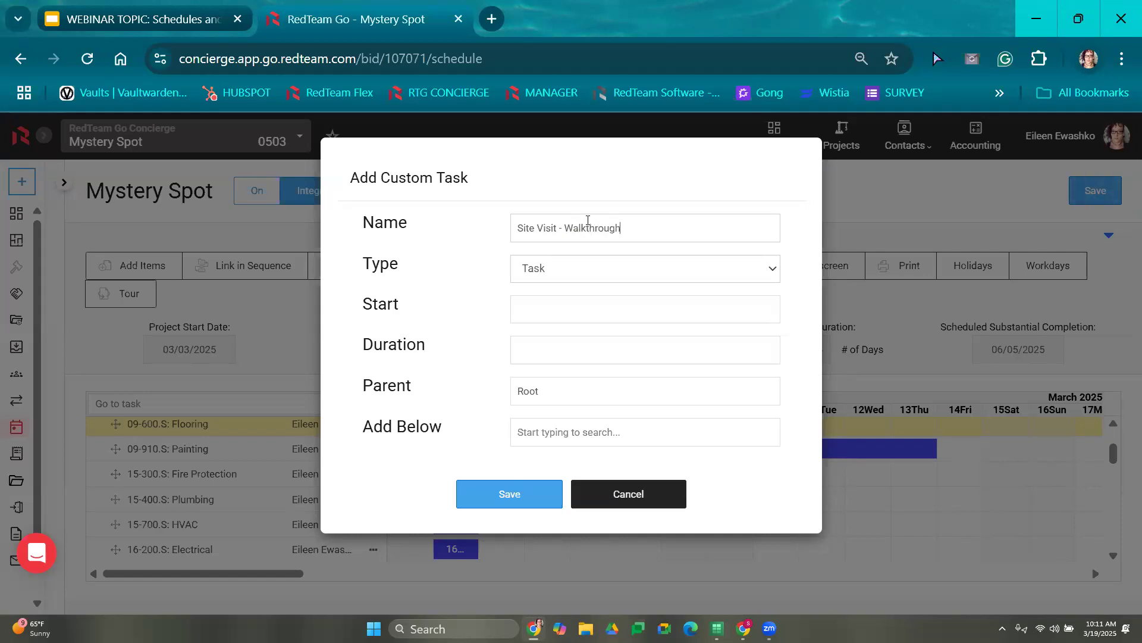
{"action": "left_click", "coordinate": [556, 303]}
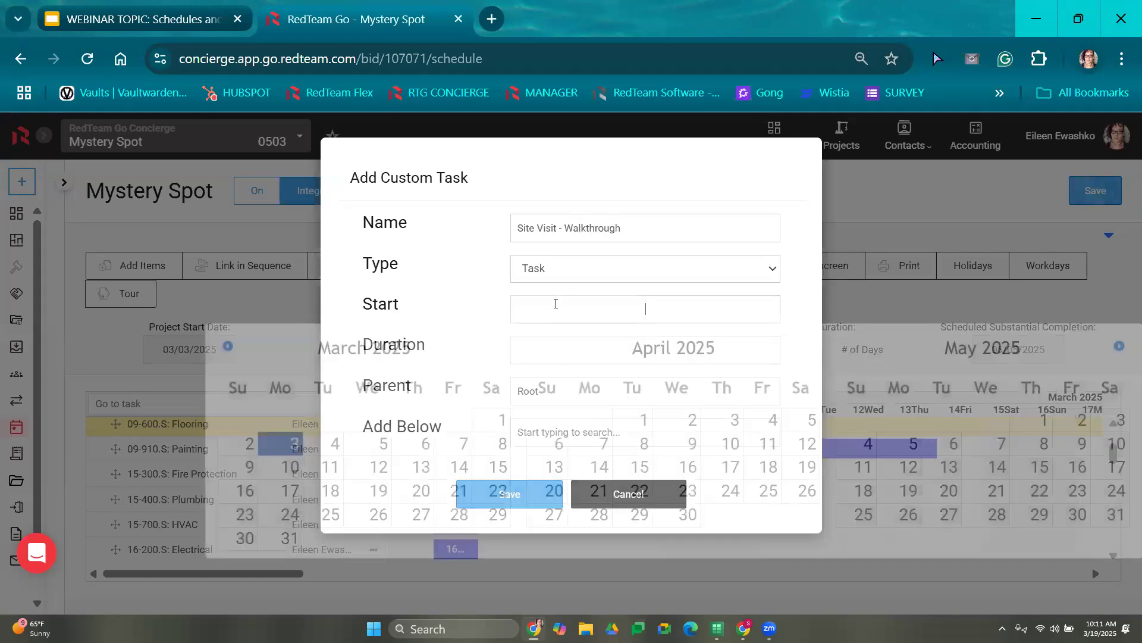
{"action": "left_click", "coordinate": [373, 491]}
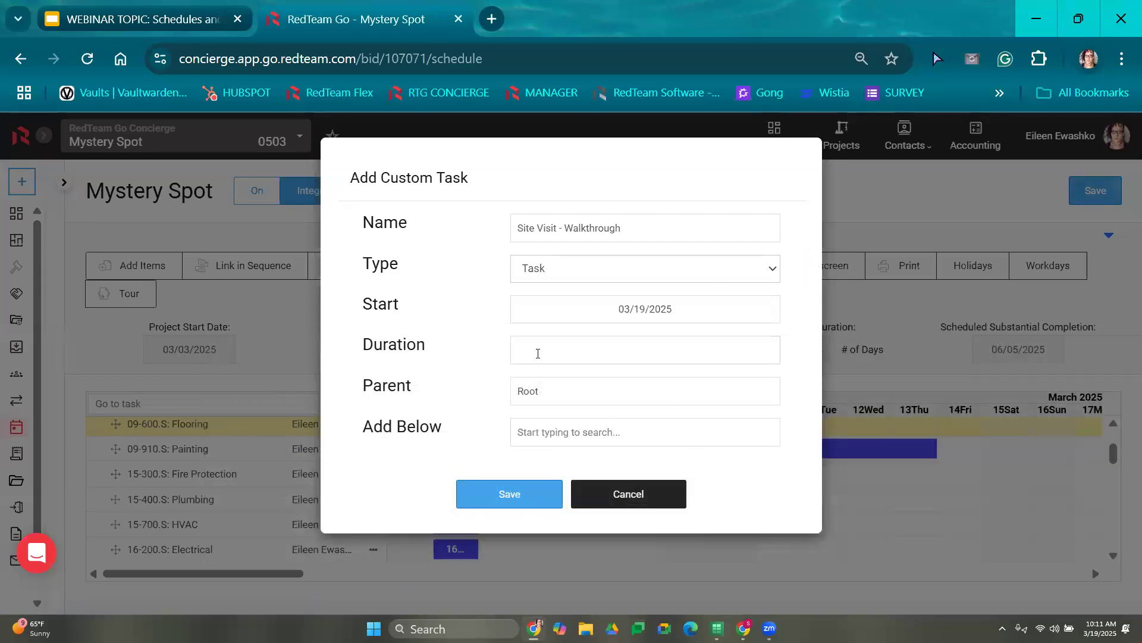
{"action": "type", "text": "2"}
- Place the new custom task below Project Start and save it
{"action": "left_click", "coordinate": [643, 433]}
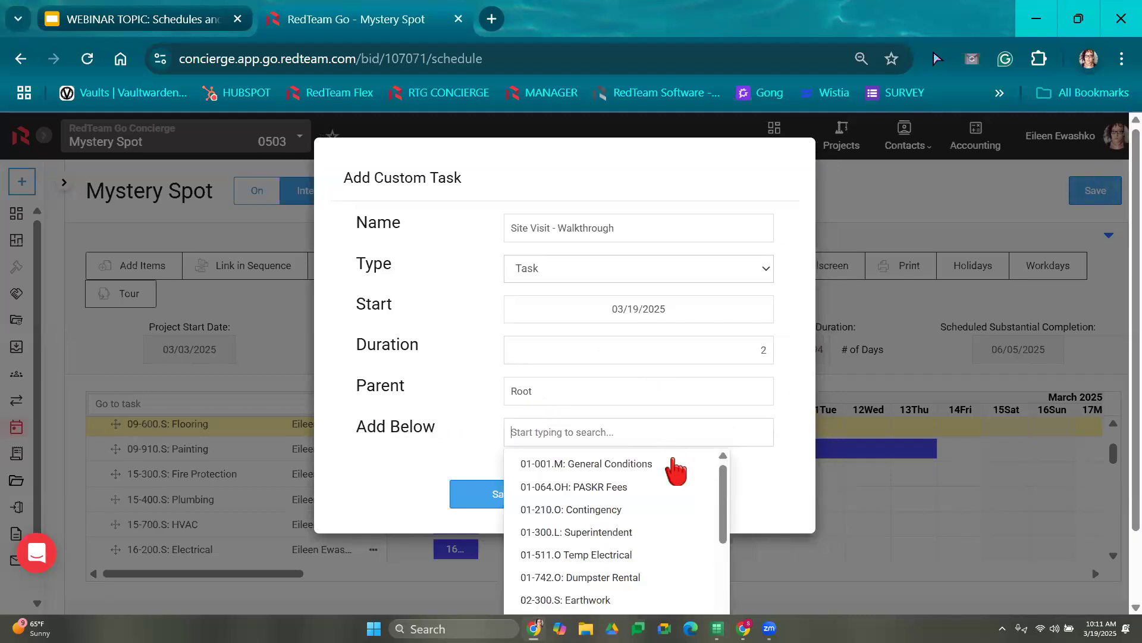
{"action": "scroll", "coordinate": [668, 484], "scroll_direction": "down", "scroll_amount": 10}
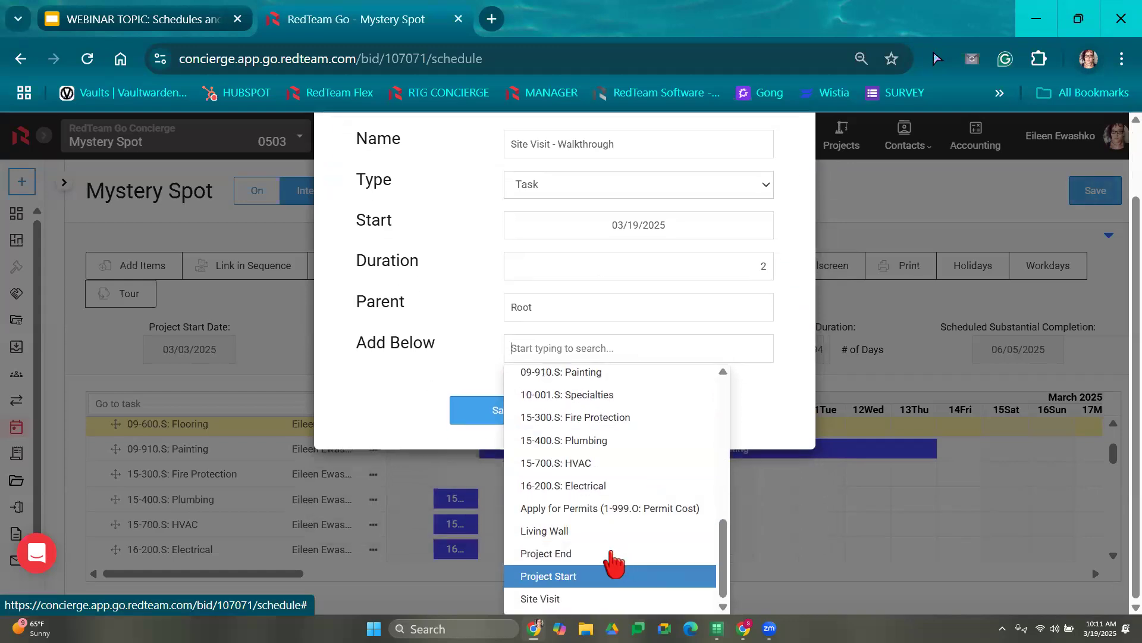
{"action": "left_click", "coordinate": [574, 576]}
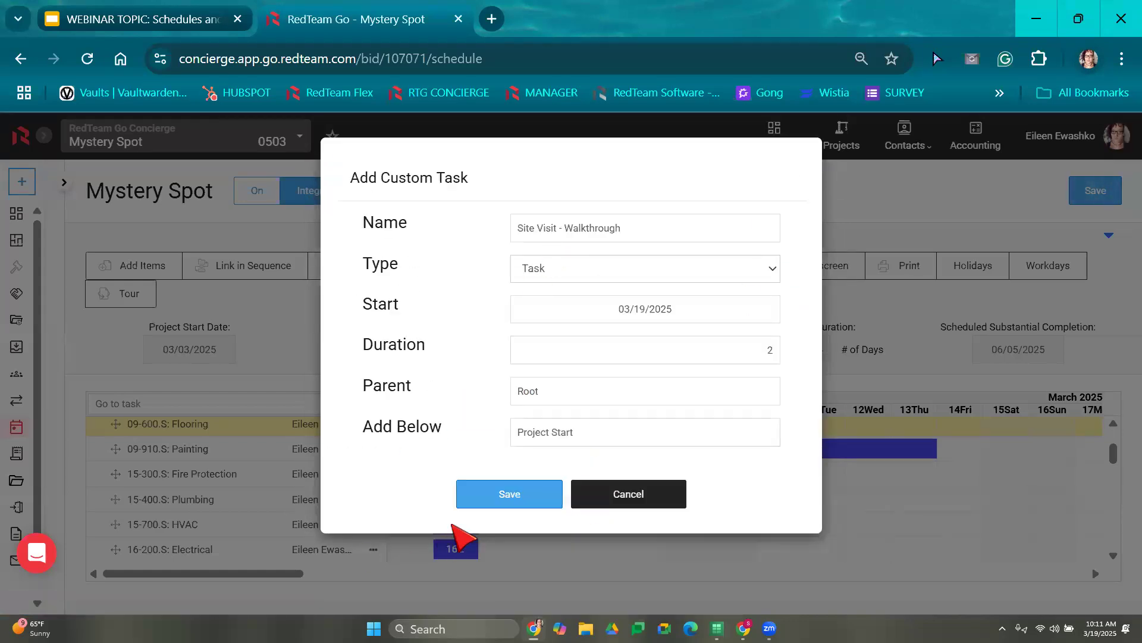
{"action": "left_click", "coordinate": [516, 498]}
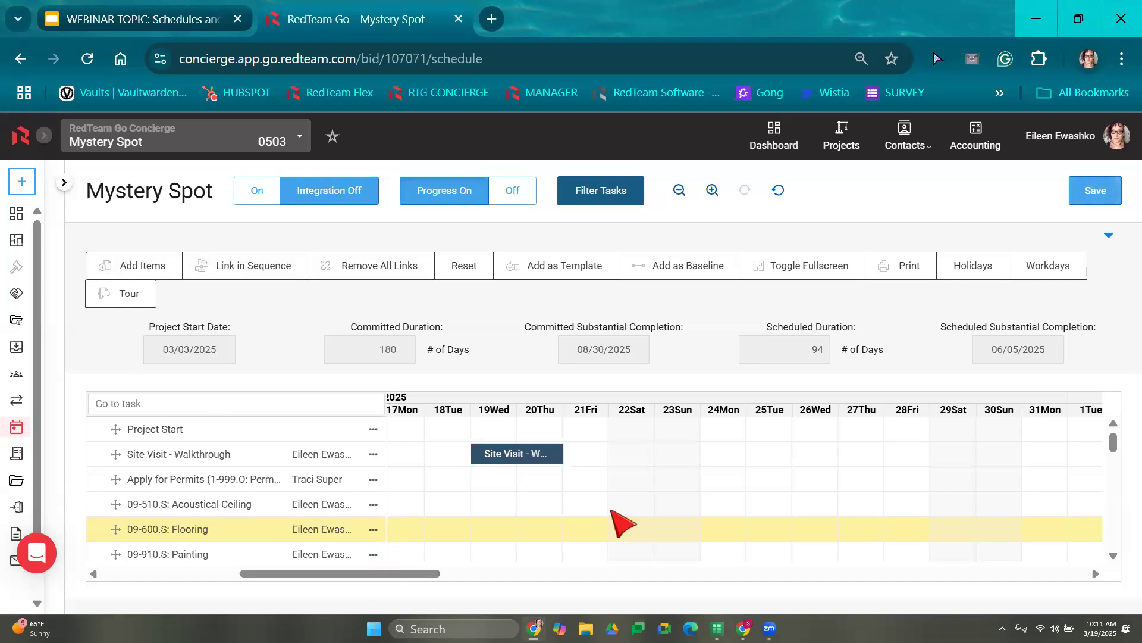
- Move the Living Wall task group directly below Site Visit - Walkthrough in the task list
{"action": "scroll", "coordinate": [319, 438], "scroll_direction": "down", "scroll_amount": 5}
{"action": "scroll", "coordinate": [297, 506], "scroll_direction": "down", "scroll_amount": 5}
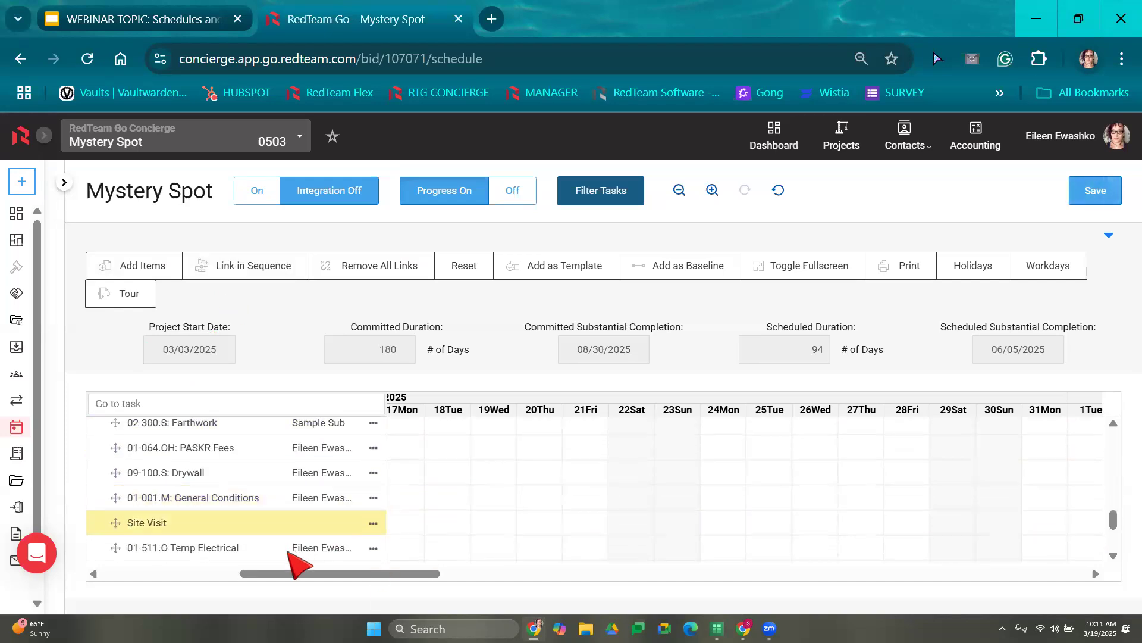
{"action": "scroll", "coordinate": [307, 553], "scroll_direction": "up", "scroll_amount": 12}
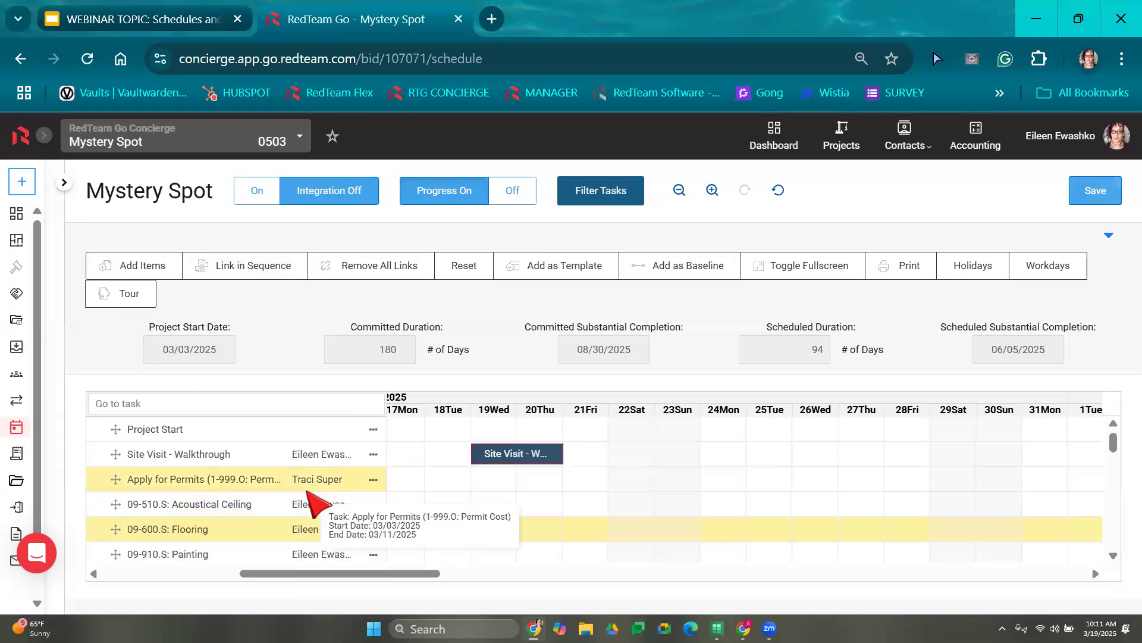
{"action": "scroll", "coordinate": [315, 497], "scroll_direction": "down", "scroll_amount": 10}
{"action": "mouse_move", "coordinate": [167, 449]}
{"action": "left_mouse_down"}
{"action": "mouse_move", "coordinate": [170, 379]}
{"action": "mouse_move", "coordinate": [142, 467]}
{"action": "mouse_move", "coordinate": [154, 480]}
{"action": "left_mouse_up"}
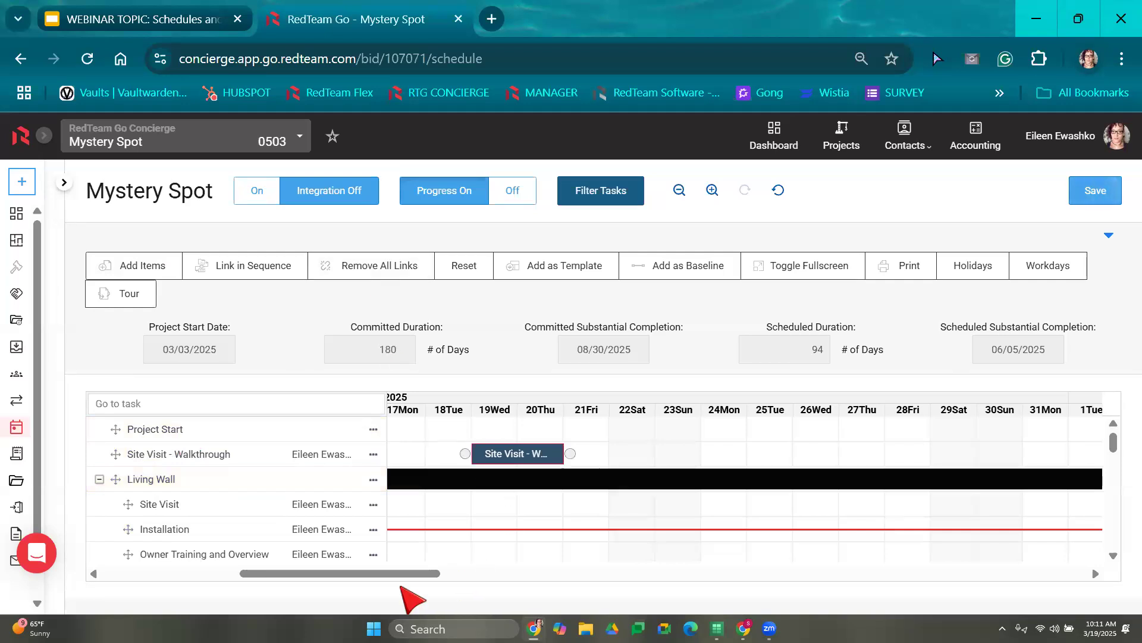
- Link all schedule tasks in sequence and accept losing the existing overlapping task settings
{"action": "left_click_drag", "start_coordinate": [385, 573], "coordinate": [200, 570]}
{"action": "left_click", "coordinate": [229, 276]}
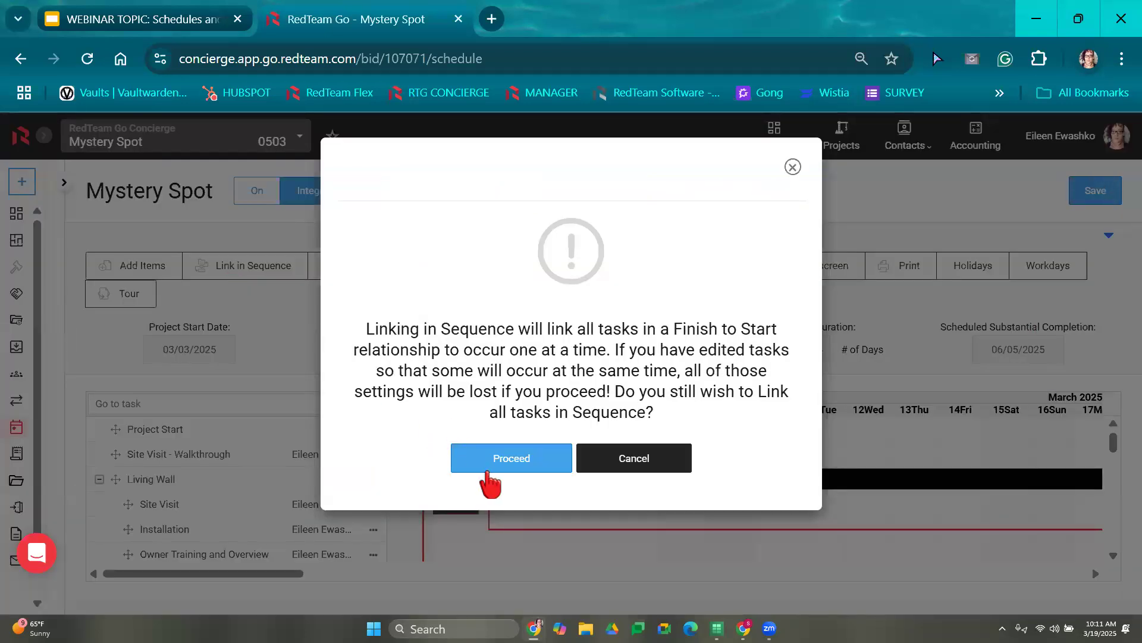
{"action": "left_click", "coordinate": [501, 463]}
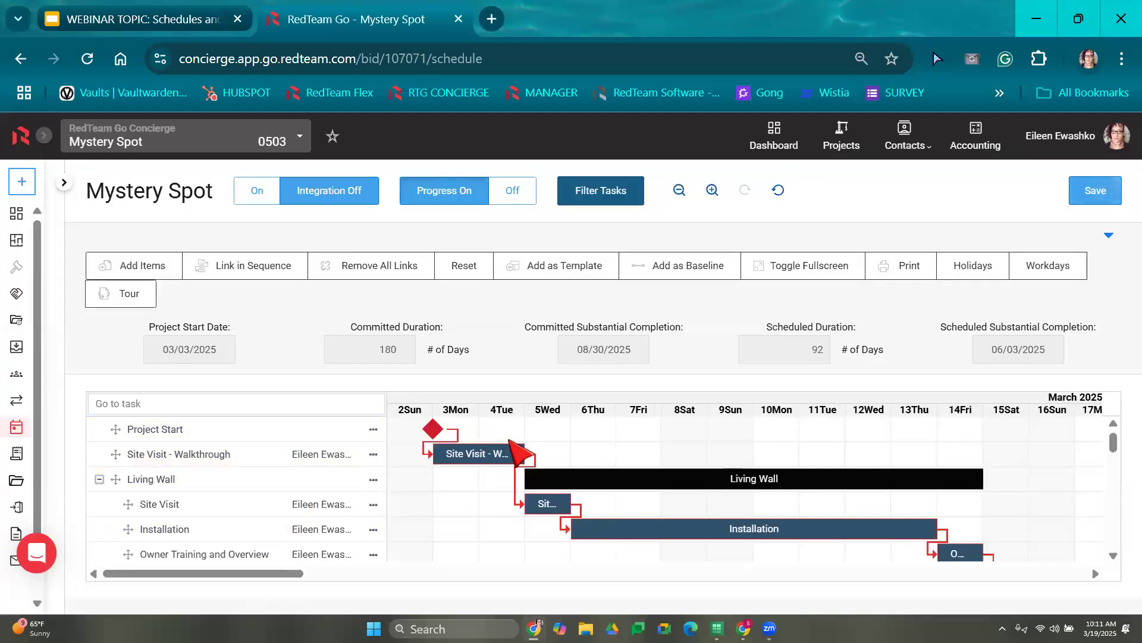
- Move the Apply for Permits task up the list so it sits between Site Visit - Walkthrough and Living Wall
{"action": "scroll", "coordinate": [533, 495], "scroll_direction": "down", "scroll_amount": 5}
{"action": "scroll", "coordinate": [534, 495], "scroll_direction": "down", "scroll_amount": 3}
{"action": "left_click_drag", "start_coordinate": [297, 574], "coordinate": [414, 568]}
{"action": "scroll", "coordinate": [511, 494], "scroll_direction": "up", "scroll_amount": 4}
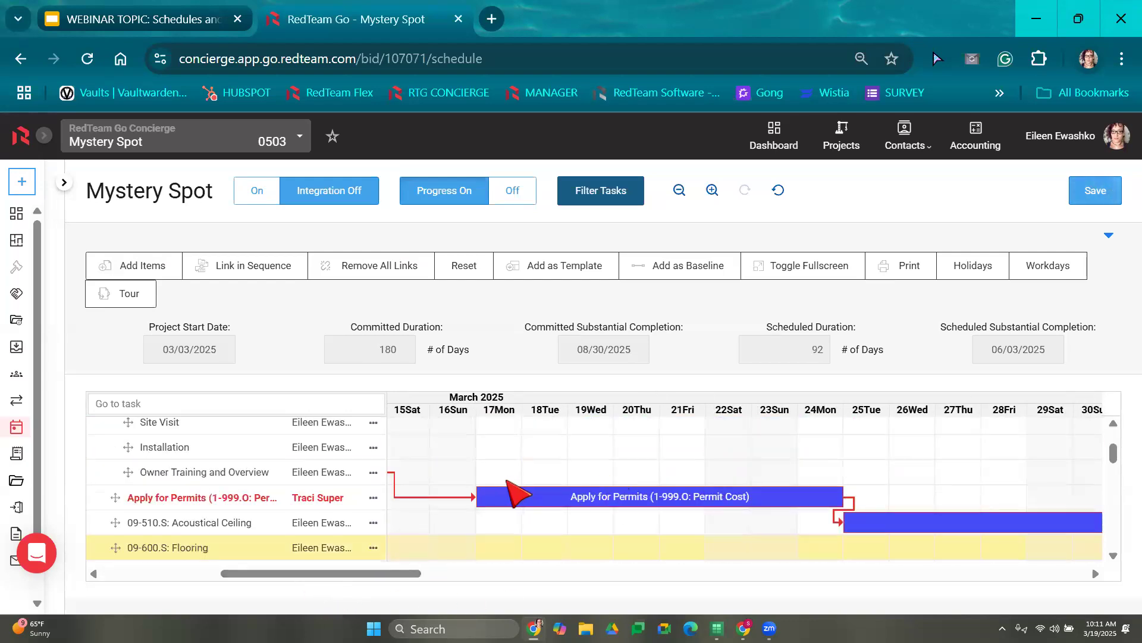
{"action": "left_click_drag", "start_coordinate": [351, 580], "coordinate": [344, 580]}
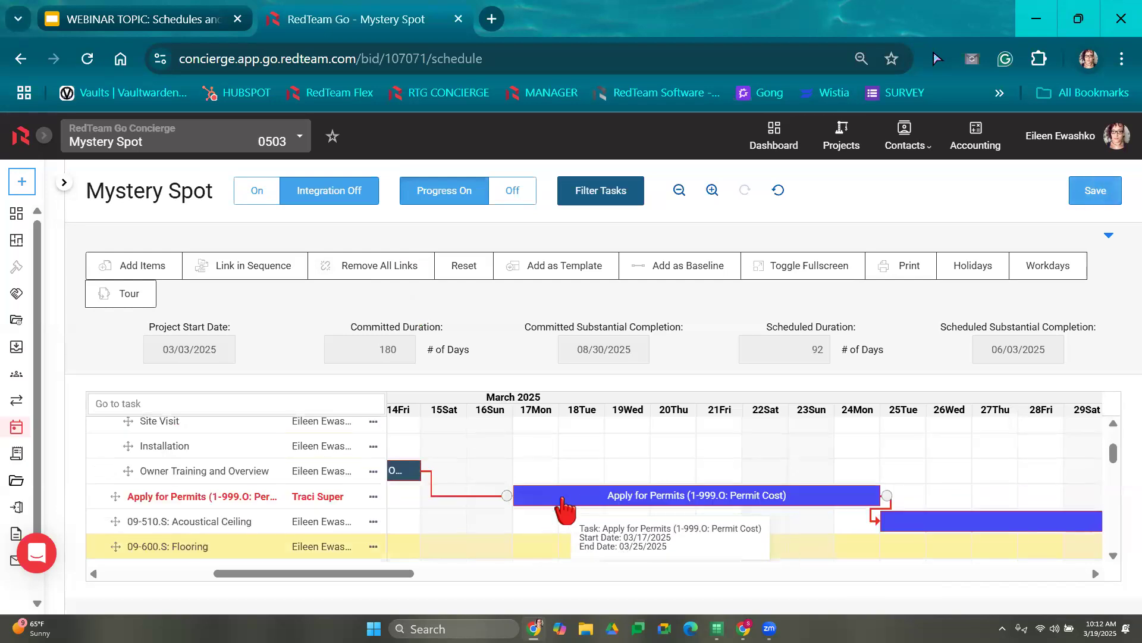
{"action": "mouse_move", "coordinate": [167, 502]}
{"action": "left_mouse_down"}
{"action": "mouse_move", "coordinate": [163, 394]}
{"action": "mouse_move", "coordinate": [159, 470]}
{"action": "left_mouse_up"}
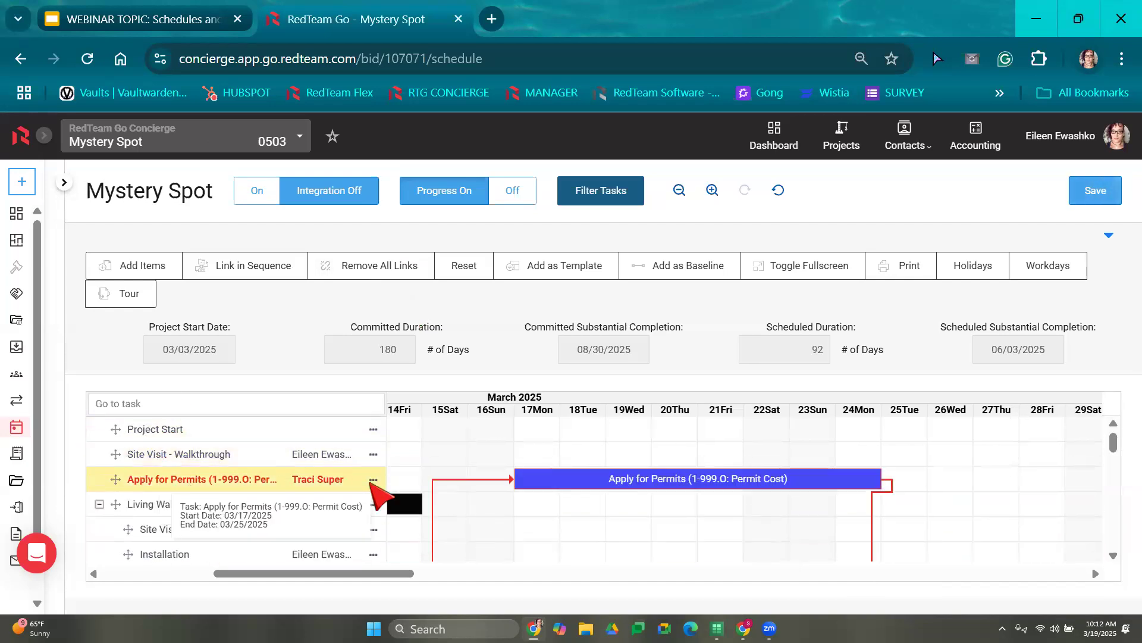
- Add a link from Apply for Permits to Site Visit - Walkthrough in the Apply for Permits task details
{"action": "double_click", "coordinate": [551, 483]}
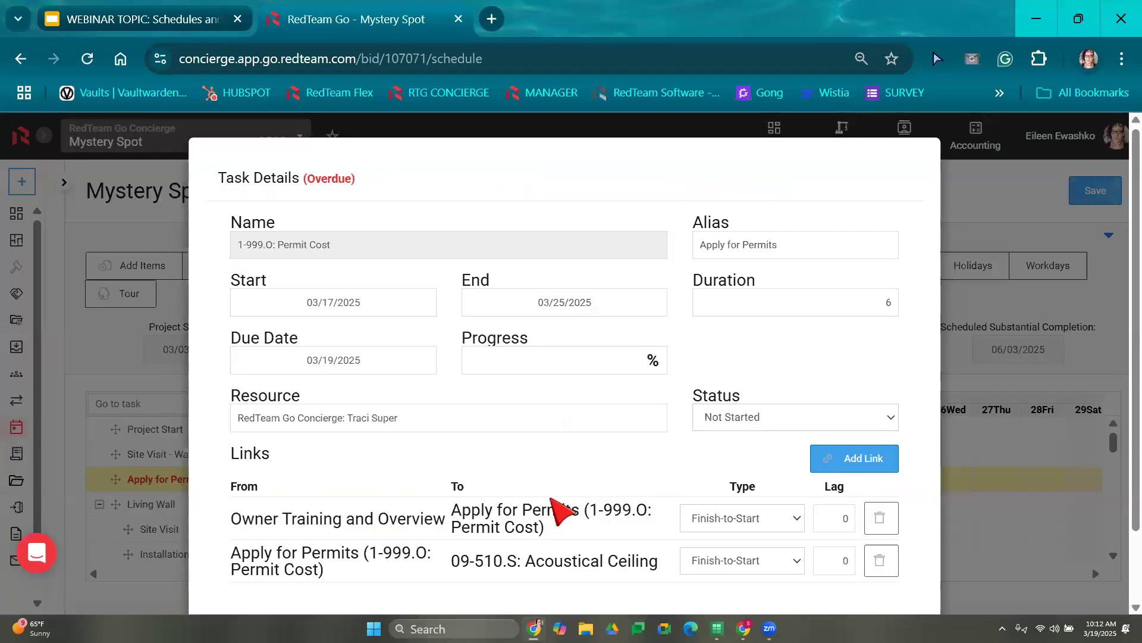
{"action": "scroll", "coordinate": [684, 508], "scroll_direction": "down", "scroll_amount": 2}
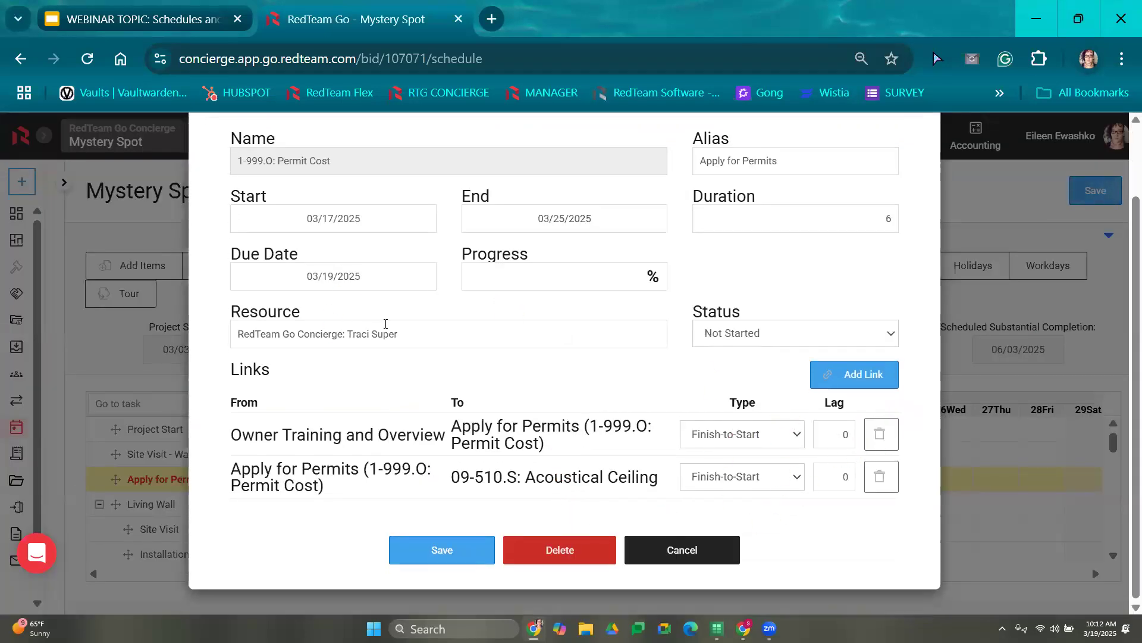
{"action": "scroll", "coordinate": [410, 305], "scroll_direction": "up", "scroll_amount": 2}
{"action": "scroll", "coordinate": [419, 434], "scroll_direction": "down", "scroll_amount": 2}
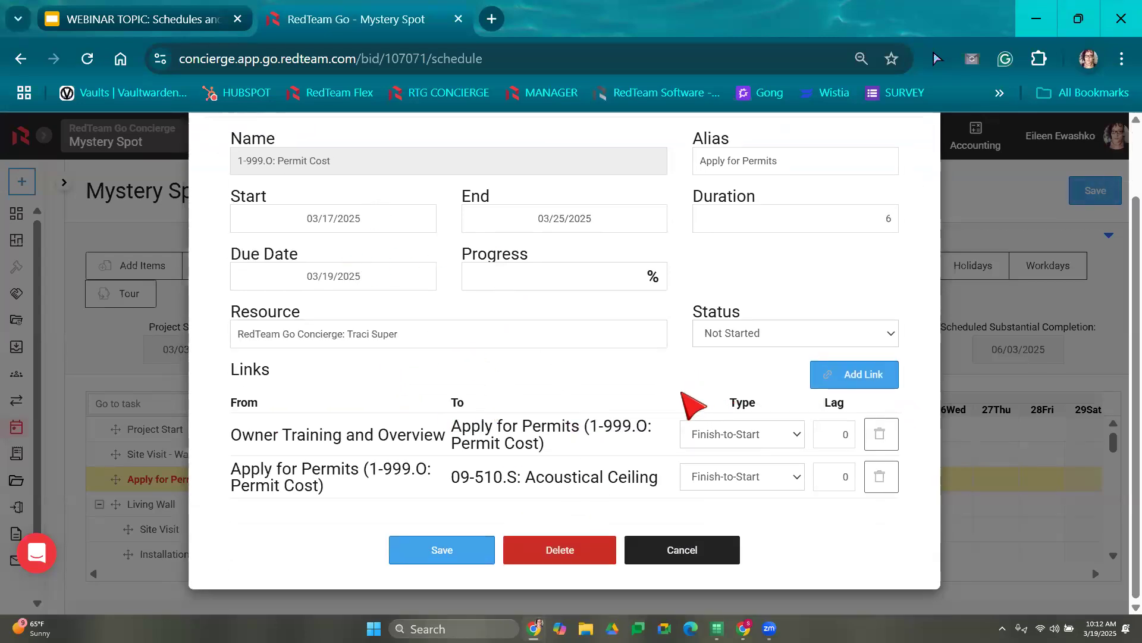
{"action": "left_click", "coordinate": [856, 383]}
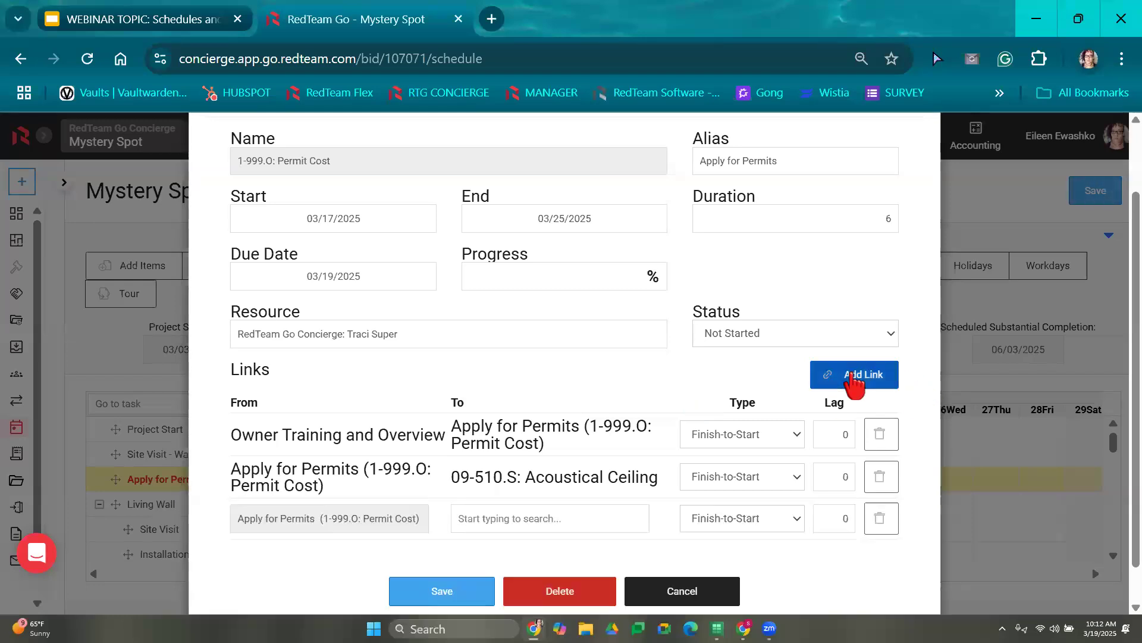
{"action": "left_click", "coordinate": [568, 523]}
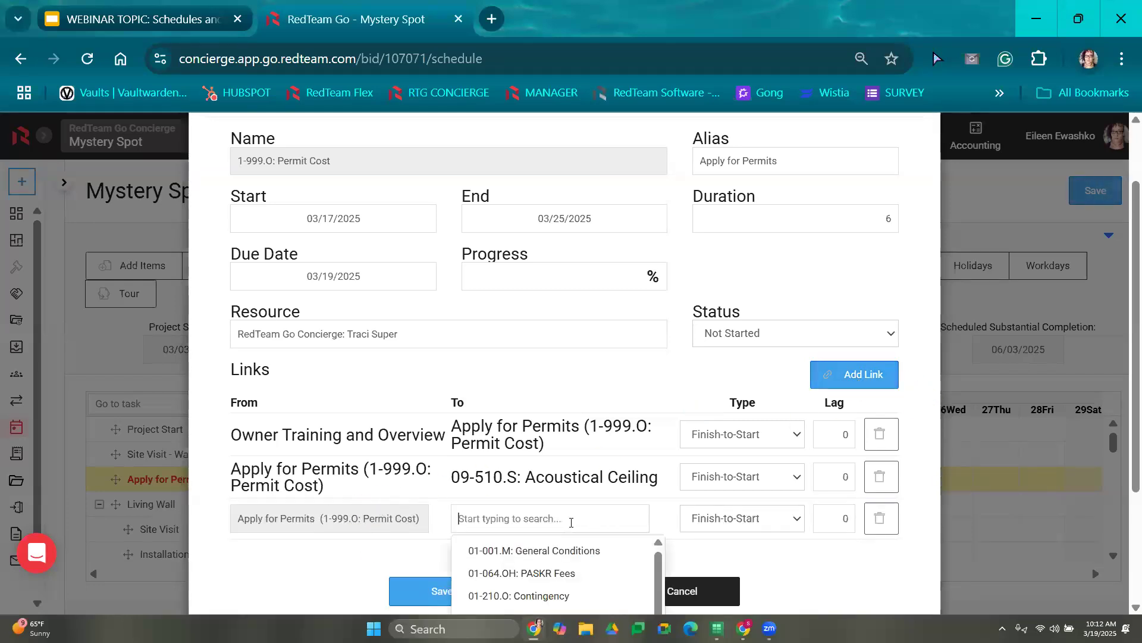
{"action": "type", "text": "site"}
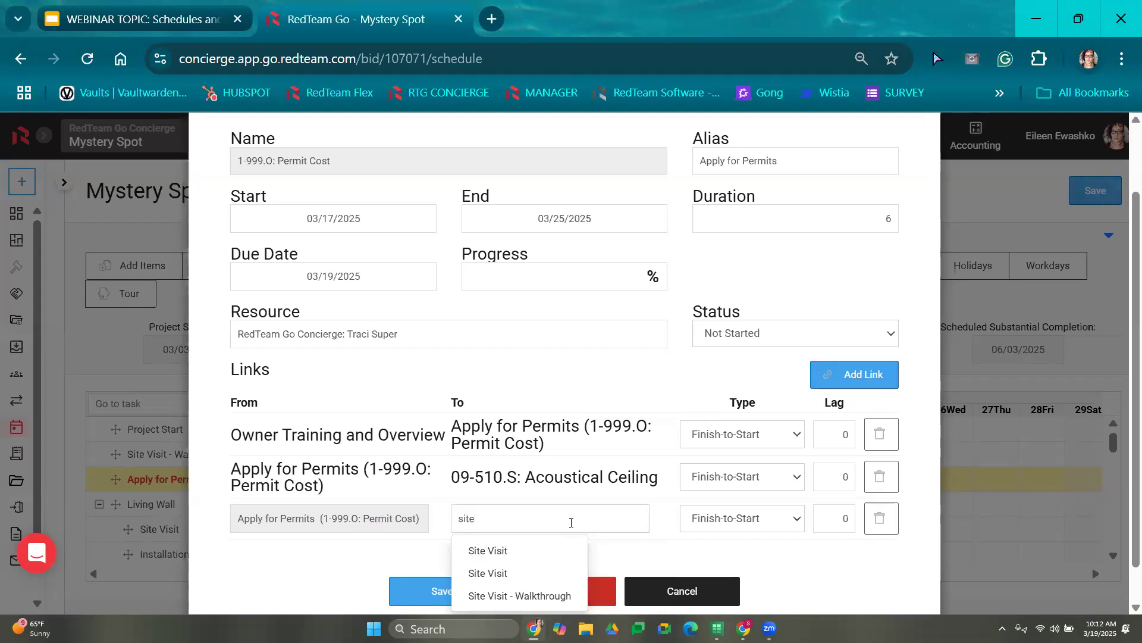
{"action": "scroll", "coordinate": [570, 523], "scroll_direction": "down", "scroll_amount": 1}
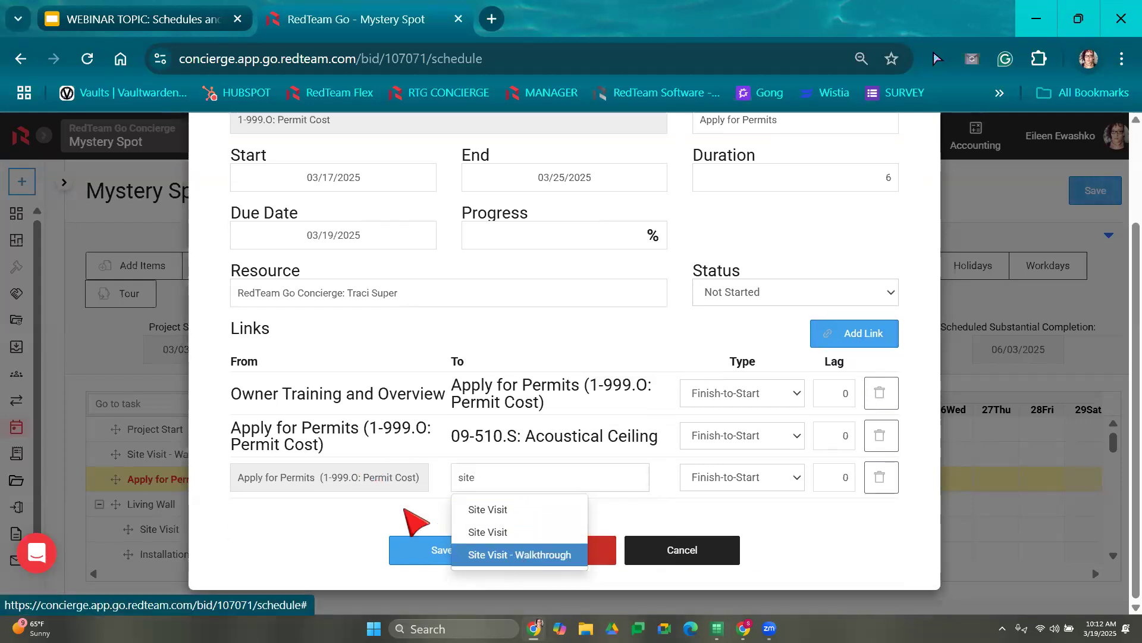
{"action": "key", "text": "Return"}
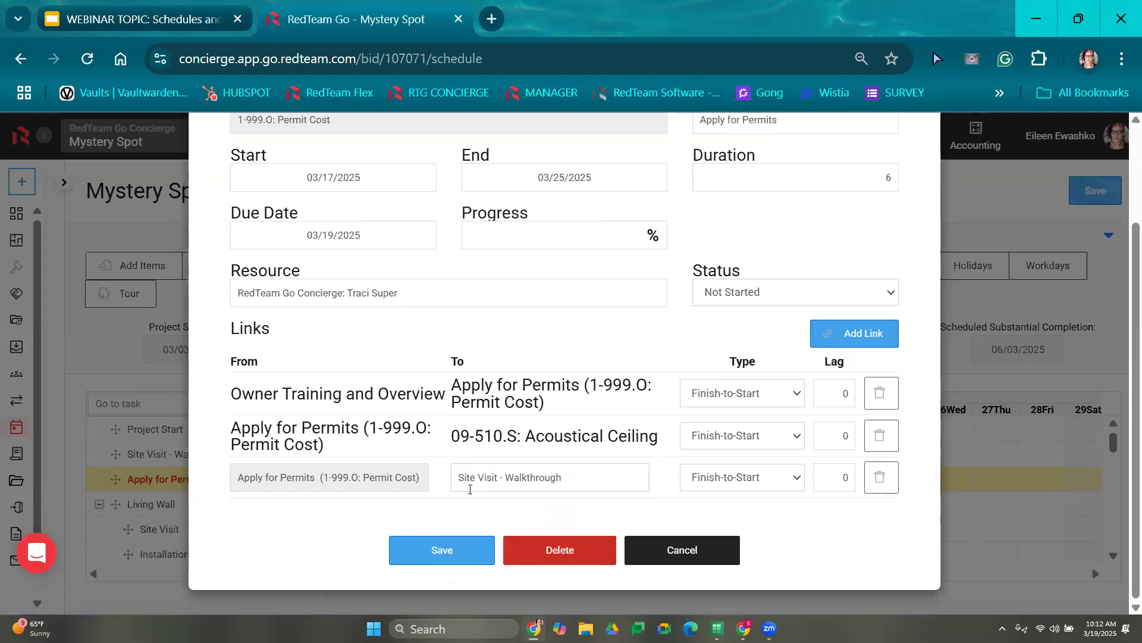
- Set the new link's type to Start-to-Start and save the Apply for Permits task
{"action": "left_click", "coordinate": [761, 479]}
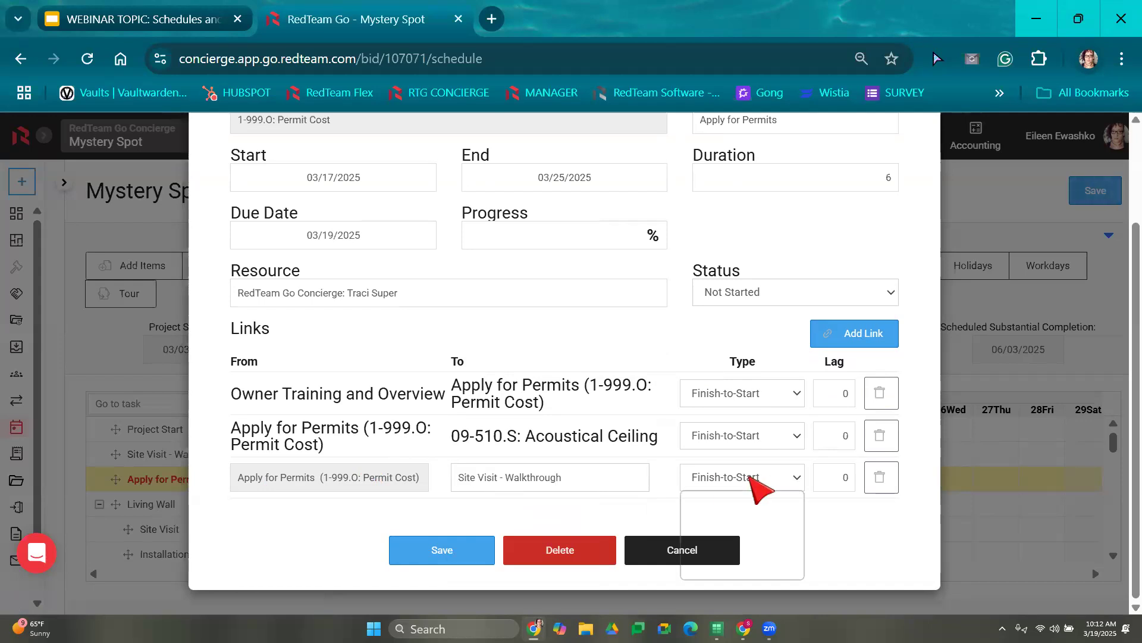
{"action": "left_click", "coordinate": [751, 526]}
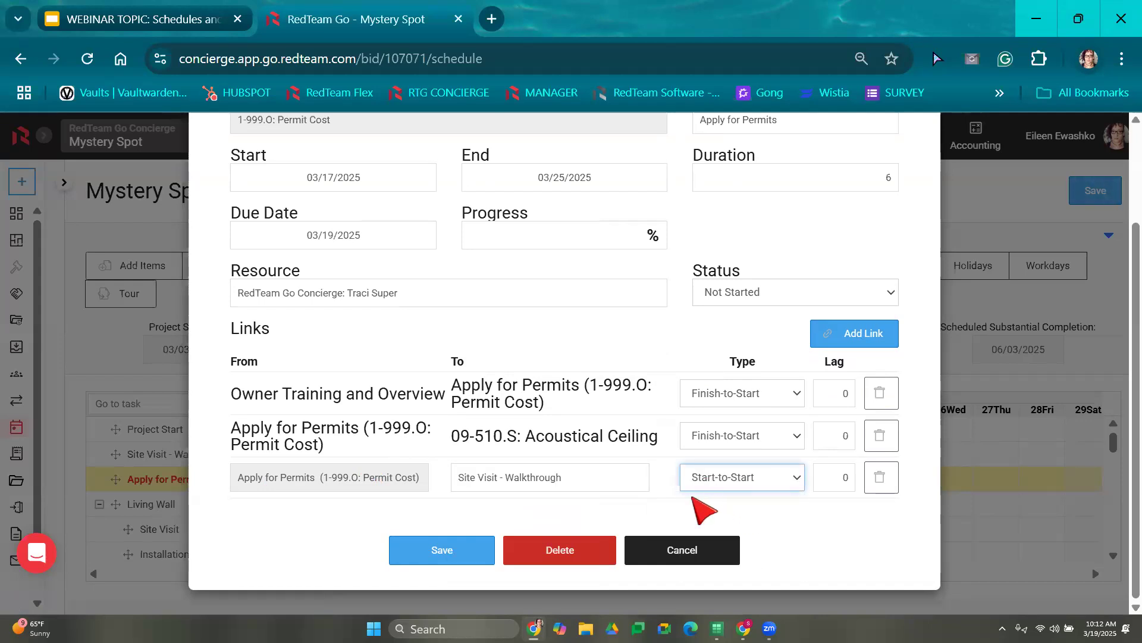
{"action": "left_click", "coordinate": [439, 559]}
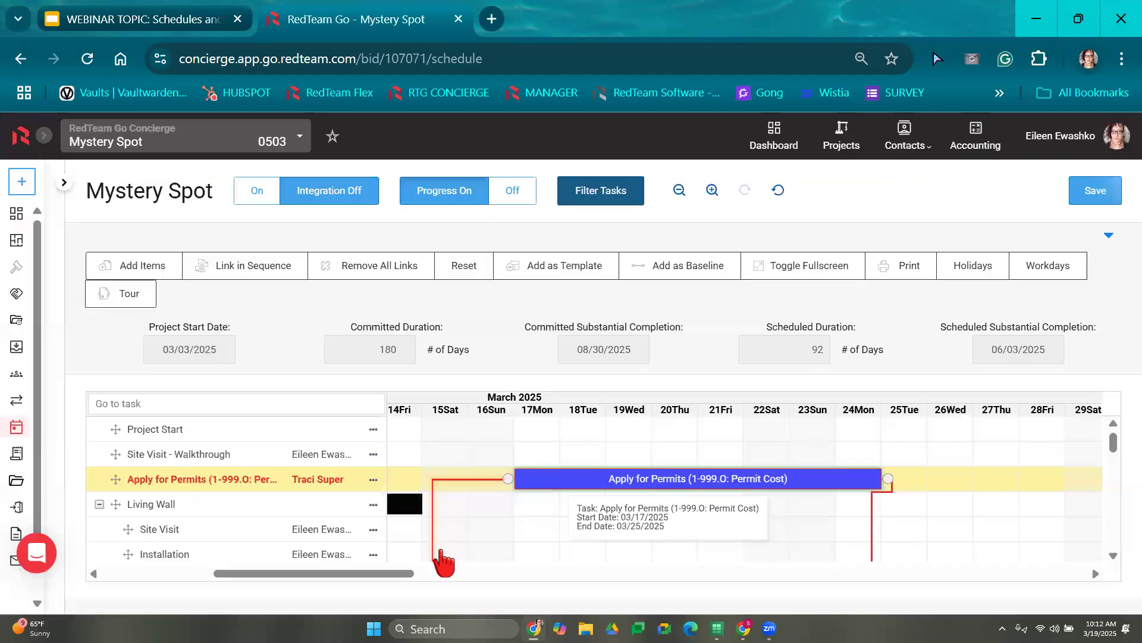
- Open the details of the link from Site Visit - Walkthrough to Site Visit in the Gantt chart
{"action": "left_click_drag", "start_coordinate": [282, 575], "coordinate": [237, 576]}
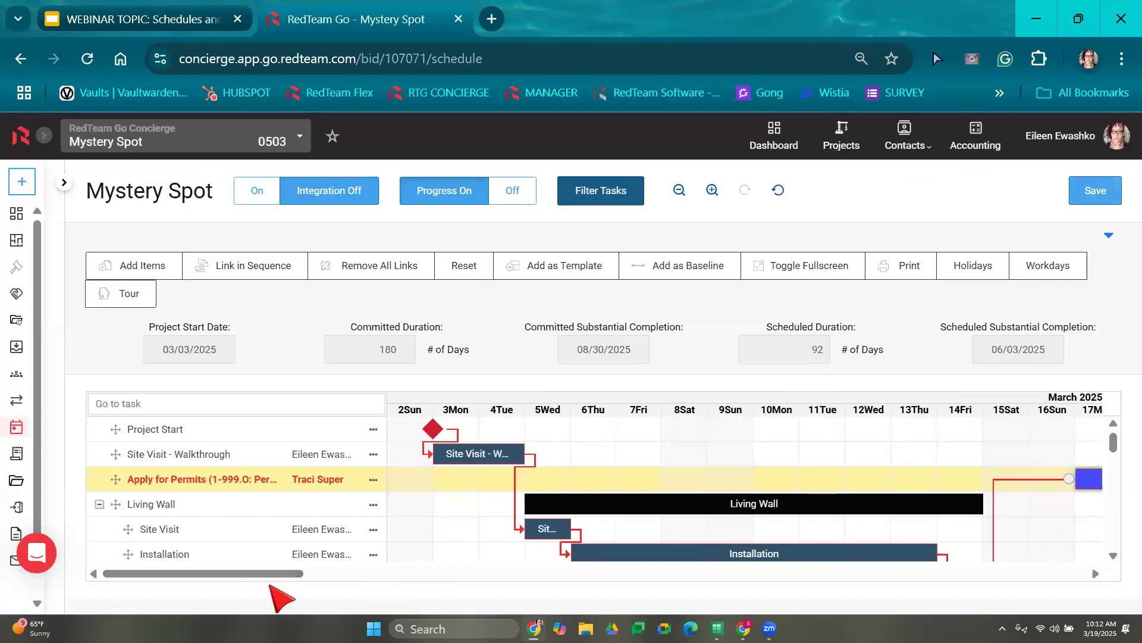
{"action": "scroll", "coordinate": [494, 494], "scroll_direction": "down", "scroll_amount": 2}
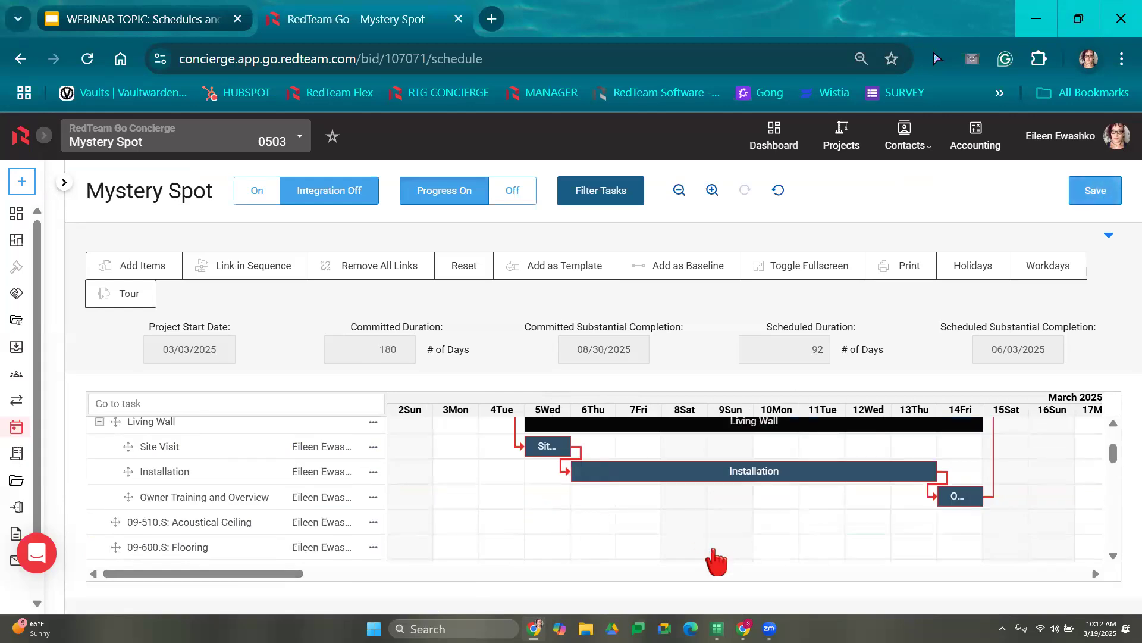
{"action": "scroll", "coordinate": [721, 562], "scroll_direction": "up", "scroll_amount": 2}
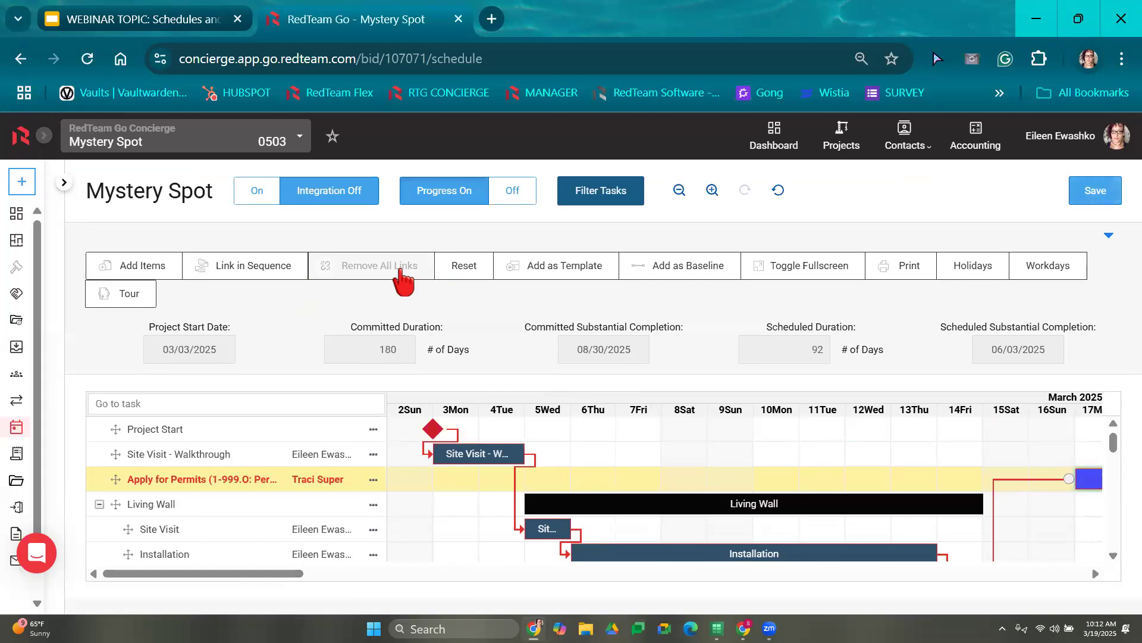
{"action": "double_click", "coordinate": [516, 489]}
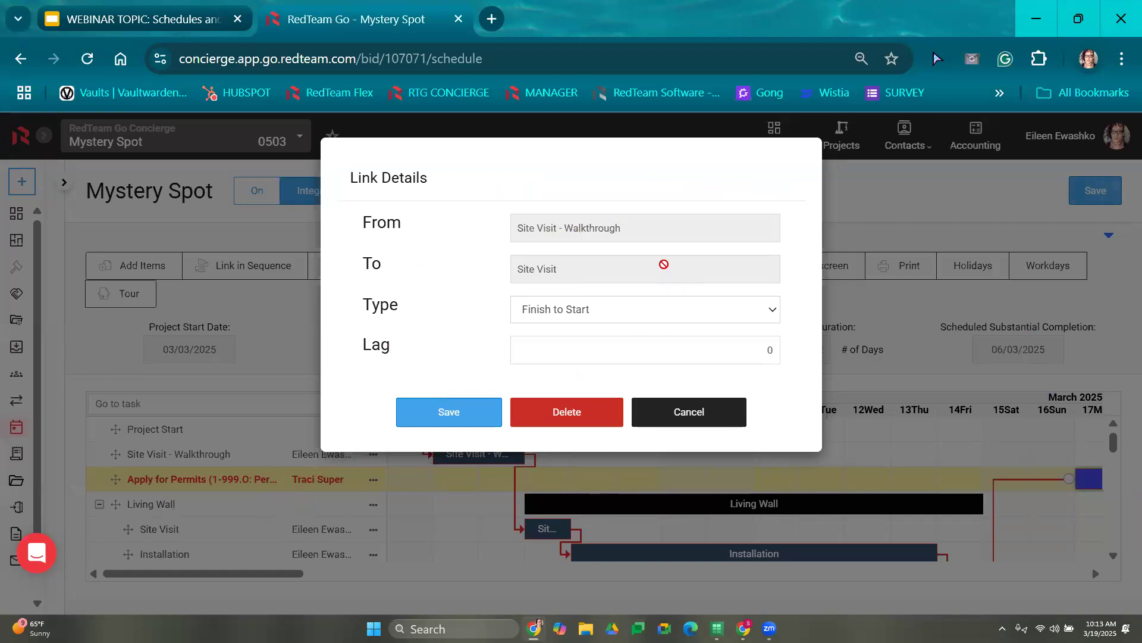
- Try Start to Start and Finish to Finish as the type of the Site Visit link
{"action": "left_click", "coordinate": [538, 310]}
{"action": "left_click", "coordinate": [551, 358]}
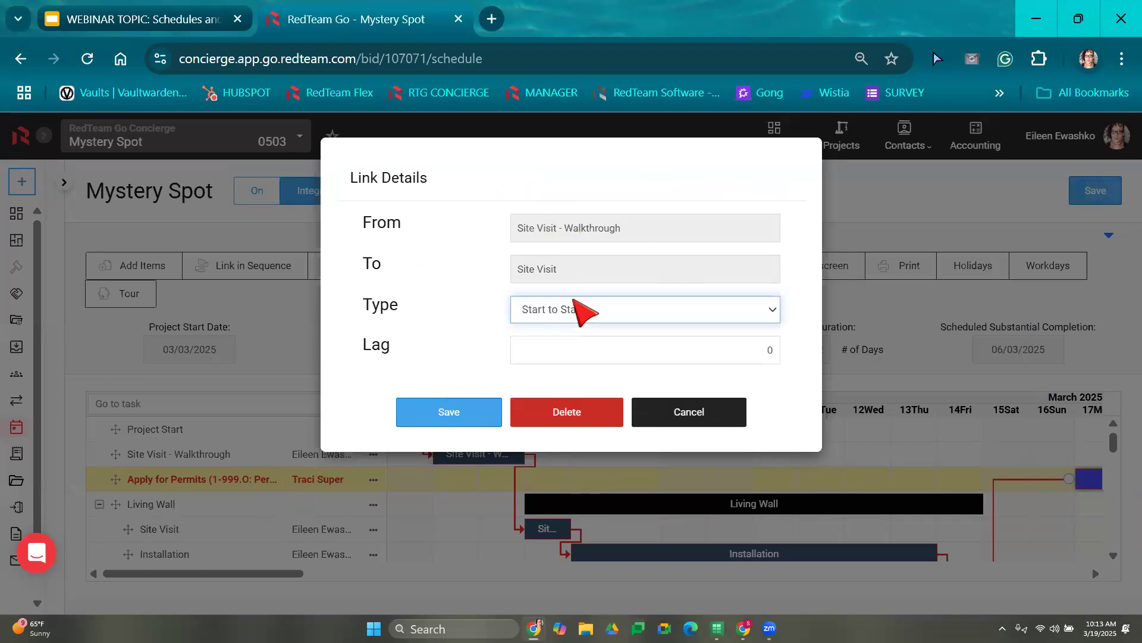
{"action": "left_click", "coordinate": [565, 319]}
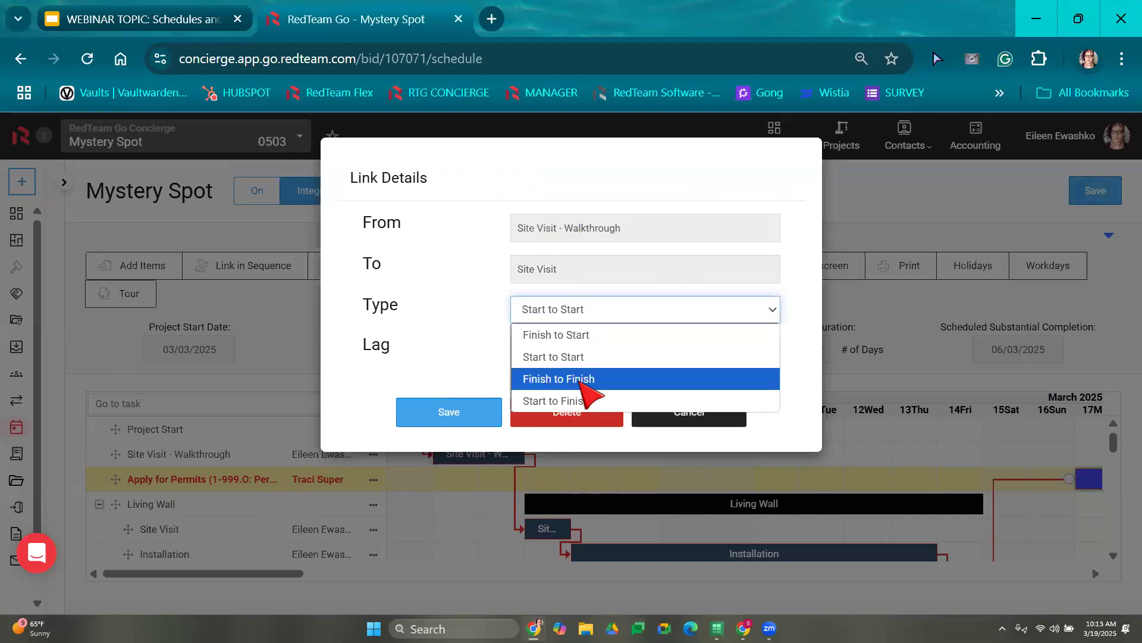
{"action": "left_click", "coordinate": [580, 379]}
{"action": "left_click", "coordinate": [609, 316]}
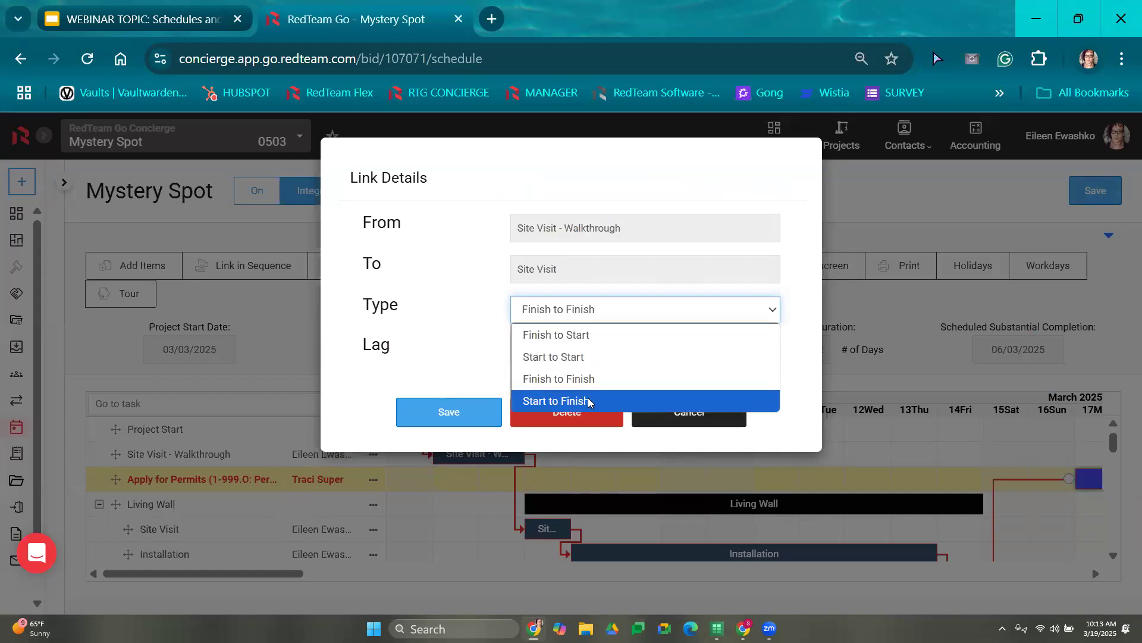
{"action": "left_click", "coordinate": [581, 351]}
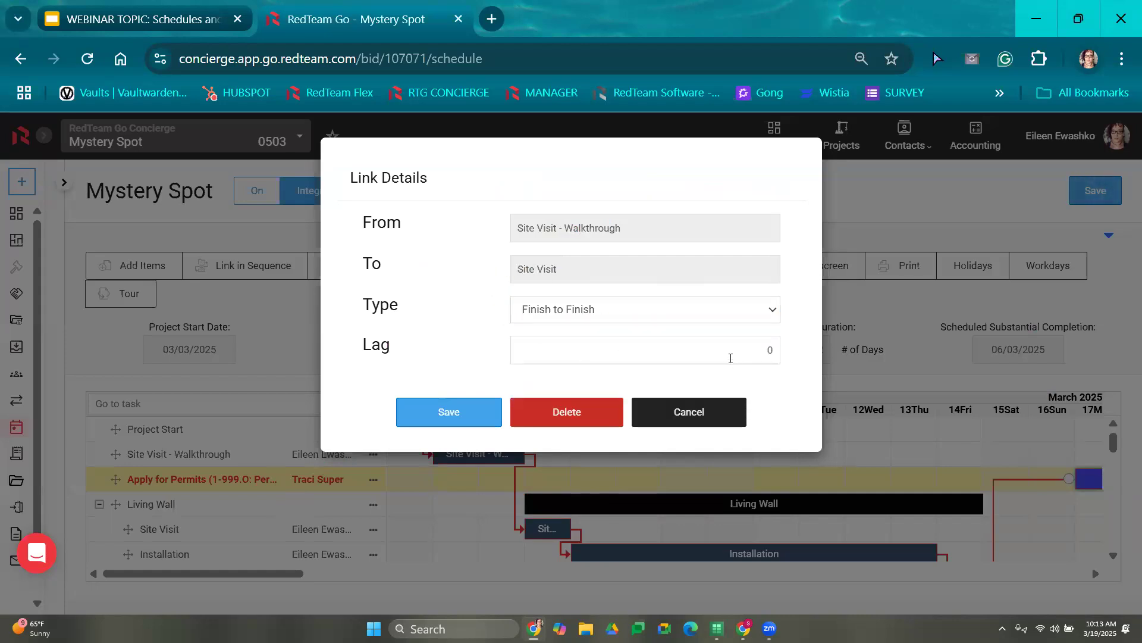
- Give the link a lag of 1 and the type Start to Start, and save the link
{"action": "key", "text": "ctrl+a"}
{"action": "left_click", "coordinate": [652, 309]}
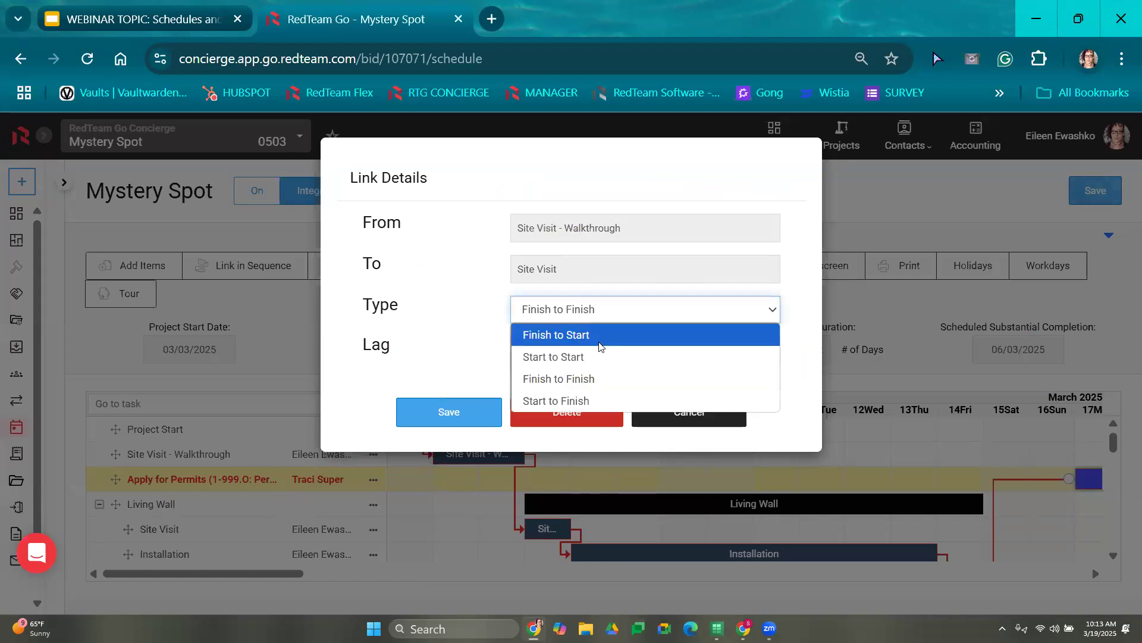
{"action": "left_click", "coordinate": [686, 357]}
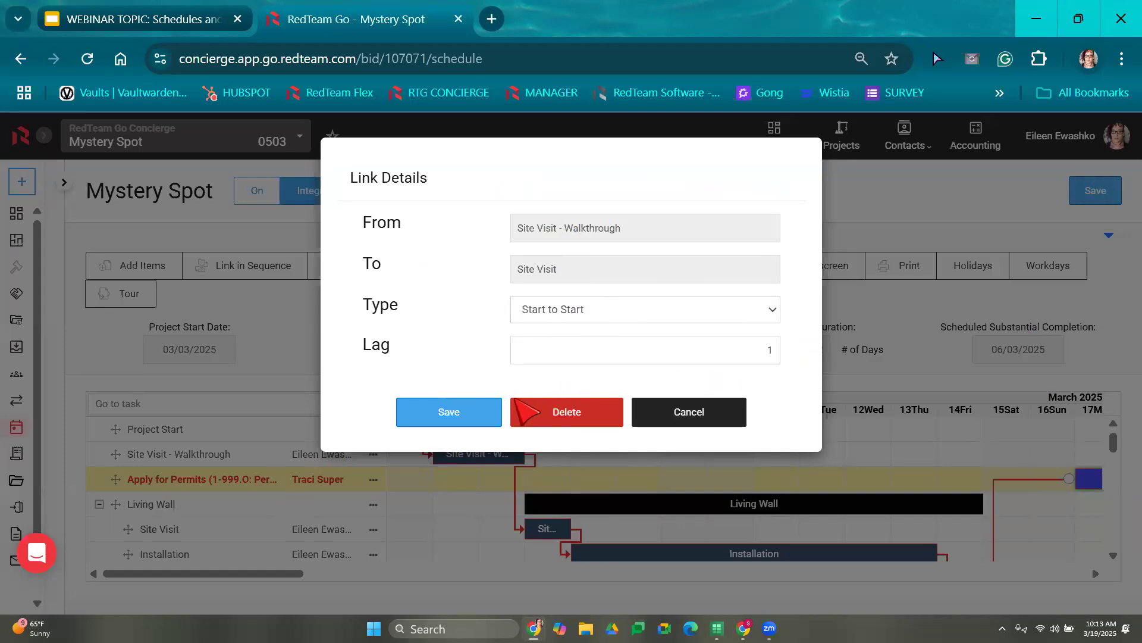
{"action": "left_click", "coordinate": [493, 416]}
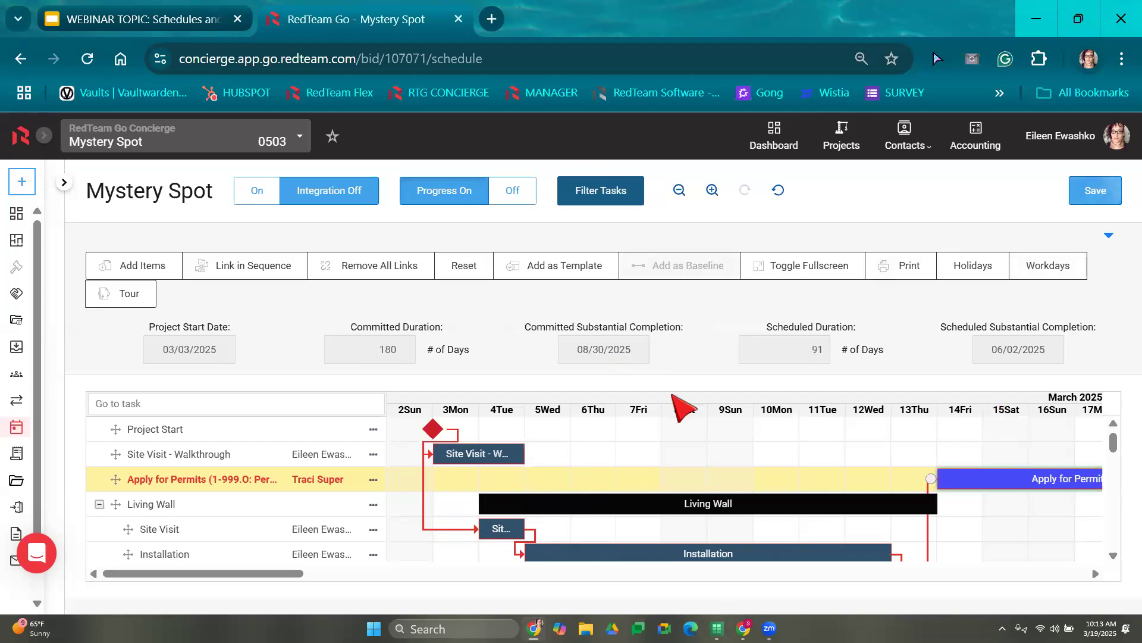
- Review the shifted tasks in the Mystery Spot schedule and save the schedule
{"action": "scroll", "coordinate": [610, 423], "scroll_direction": "down", "scroll_amount": 10}
{"action": "scroll", "coordinate": [628, 473], "scroll_direction": "up", "scroll_amount": 10}
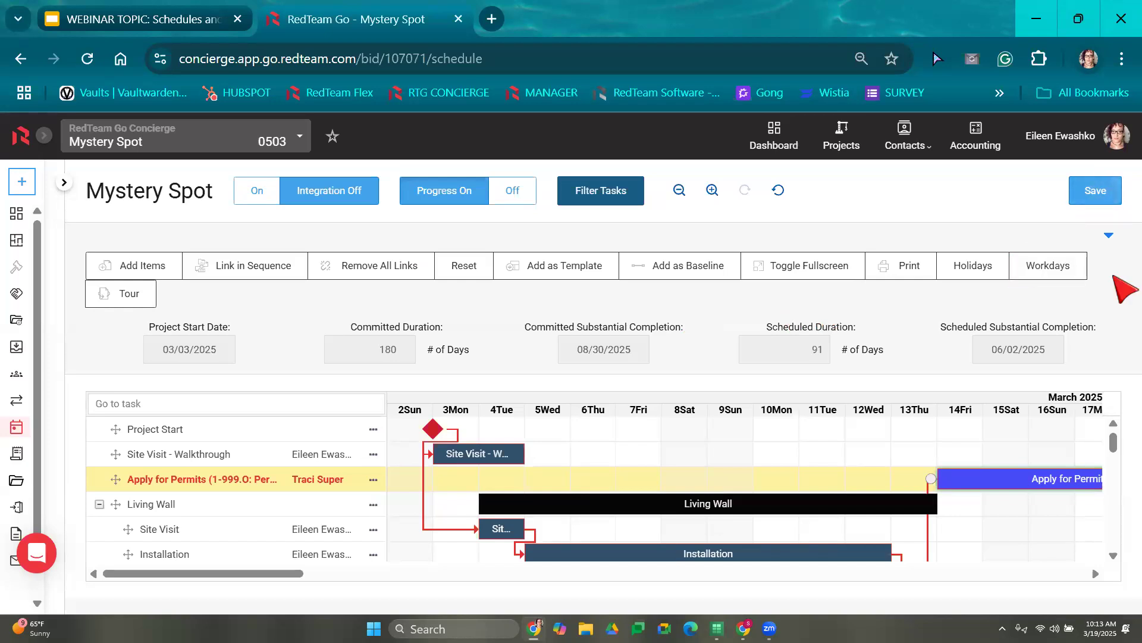
{"action": "left_click", "coordinate": [1106, 192]}
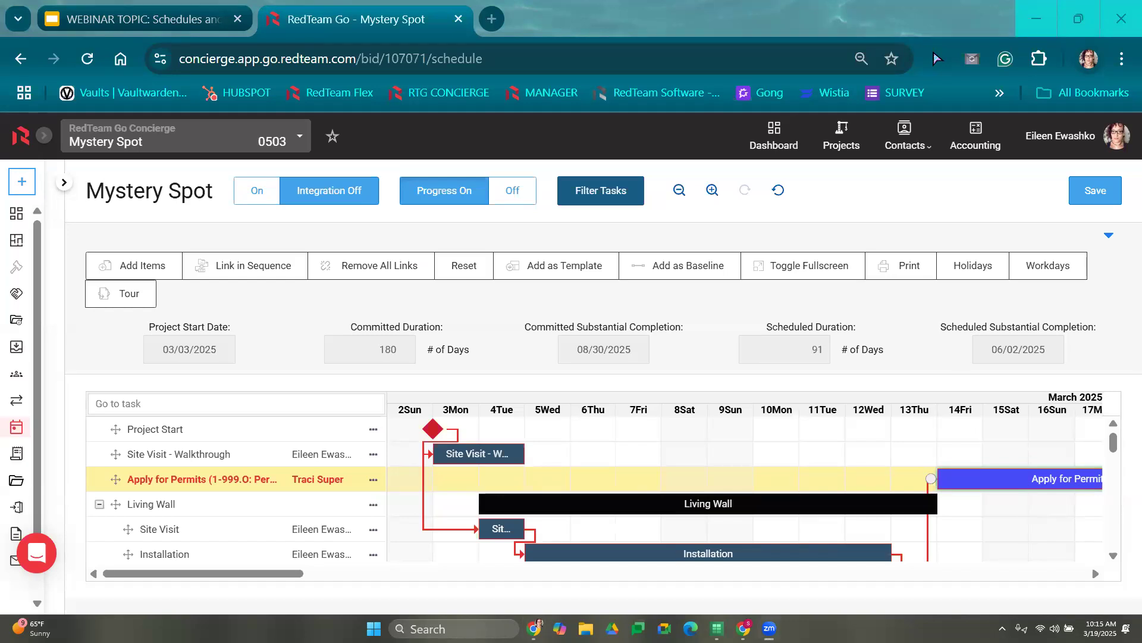
- Add the current schedule as a template named Dream Schedule and dismiss the confirmation
{"action": "scroll", "coordinate": [536, 452], "scroll_direction": "down", "scroll_amount": 2}
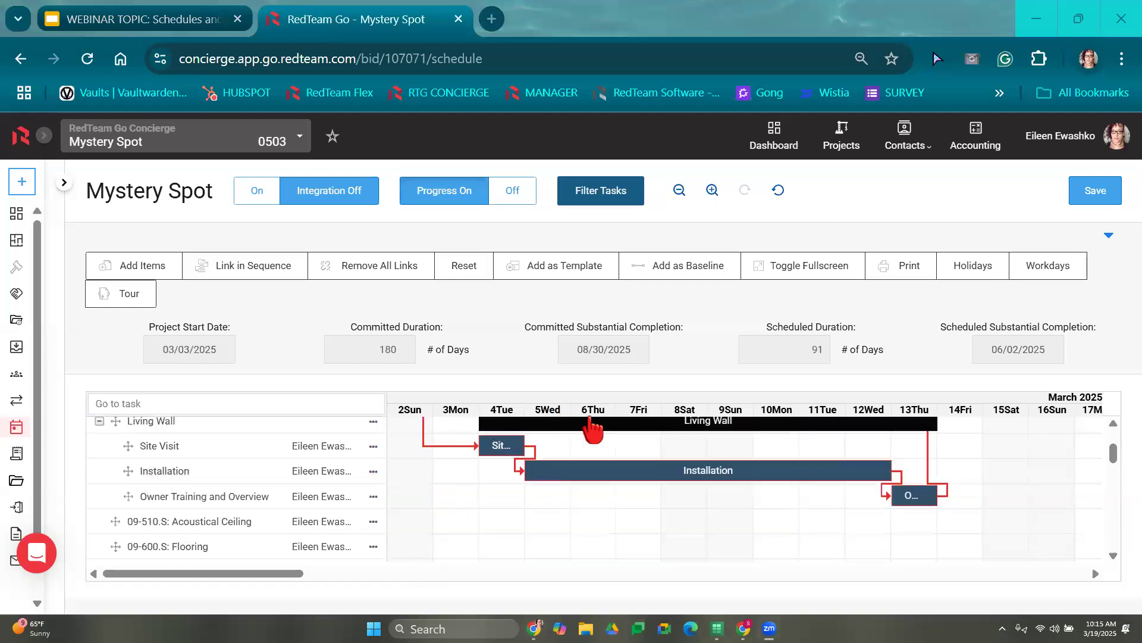
{"action": "mouse_move", "coordinate": [593, 426]}
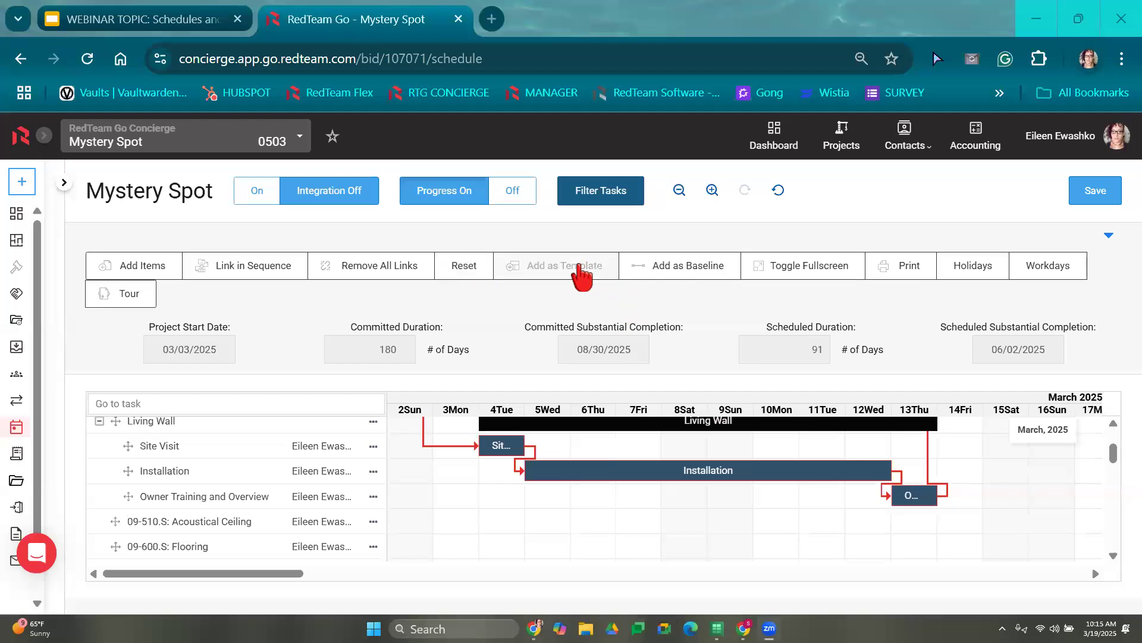
{"action": "scroll", "coordinate": [295, 485], "scroll_direction": "down", "scroll_amount": 5}
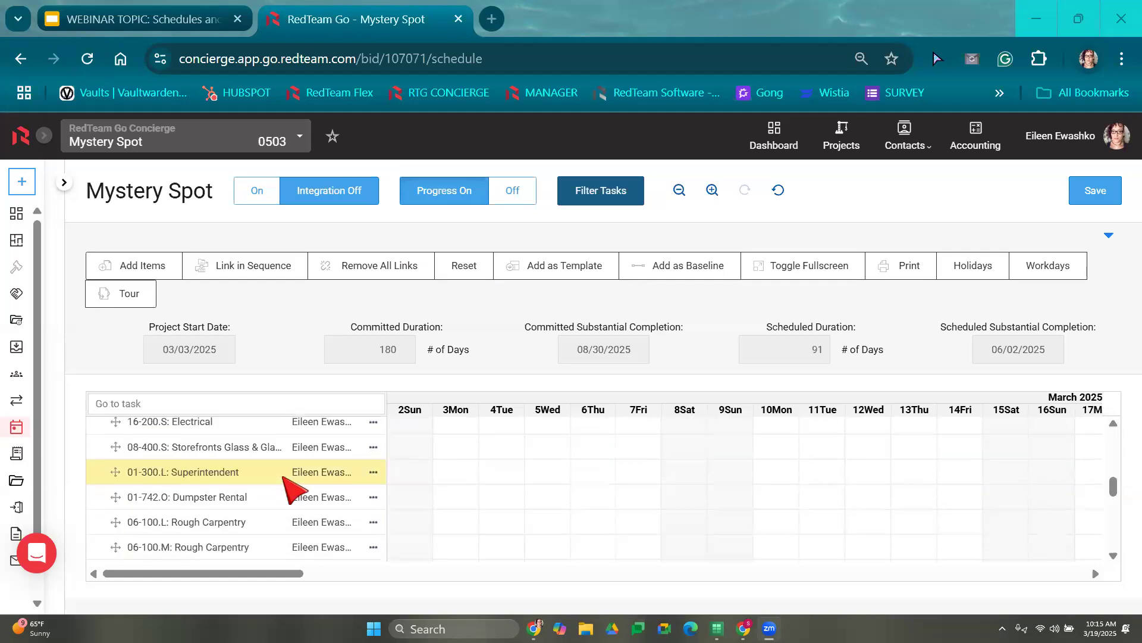
{"action": "scroll", "coordinate": [291, 485], "scroll_direction": "up", "scroll_amount": 5}
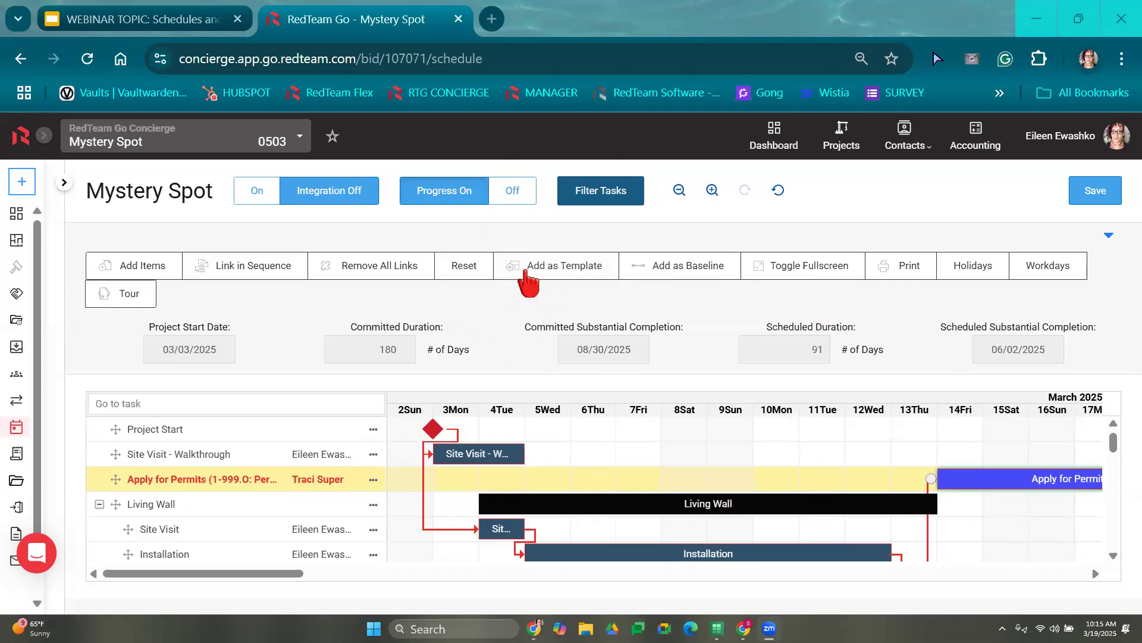
{"action": "left_click", "coordinate": [532, 271]}
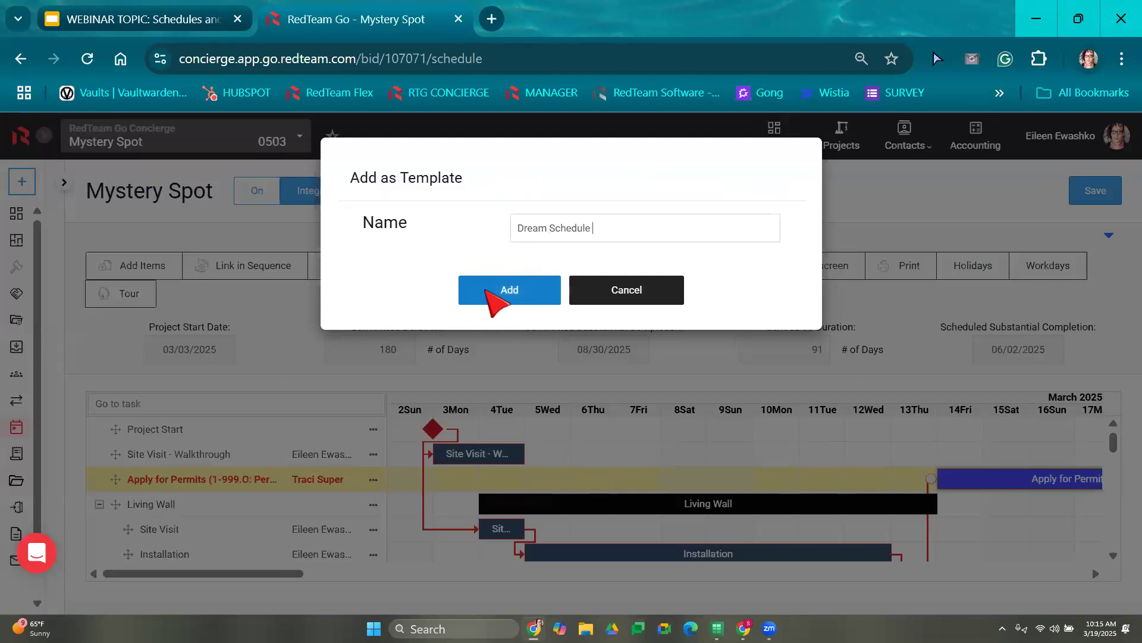
{"action": "left_click", "coordinate": [498, 283]}
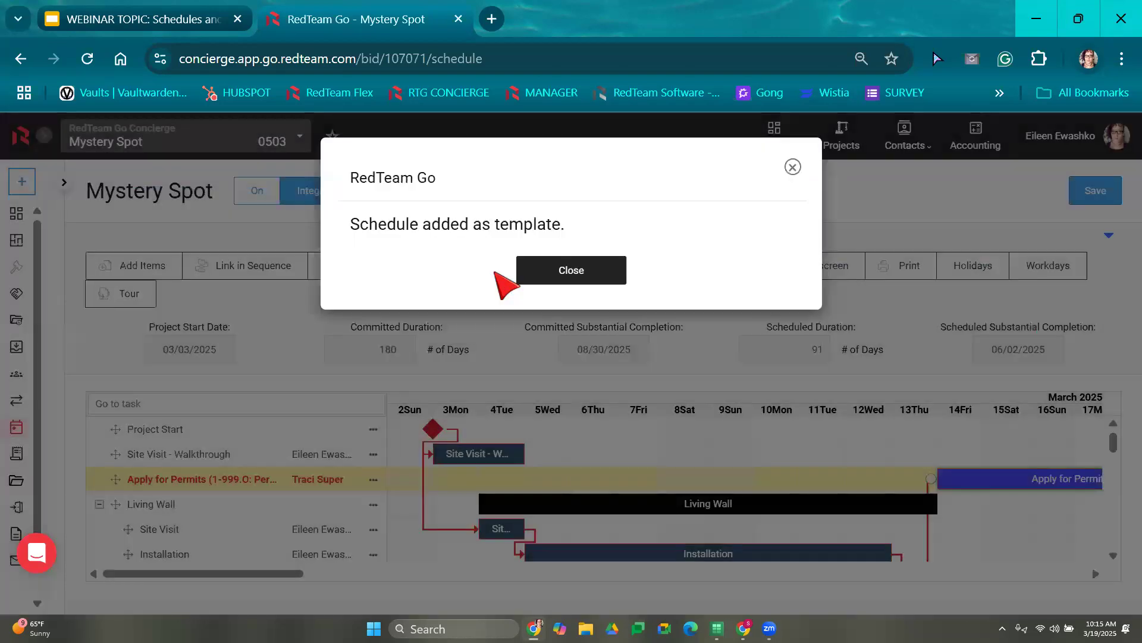
{"action": "left_click", "coordinate": [599, 275]}
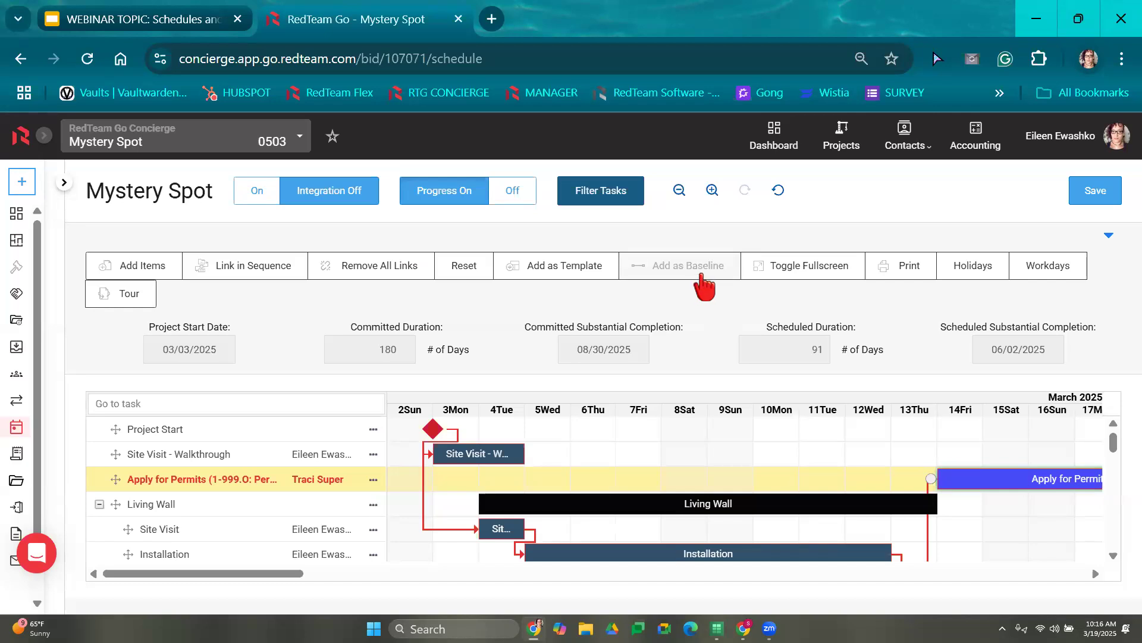
- Save the schedule and try to add it as a baseline named Dream Schedule
{"action": "left_click", "coordinate": [1091, 196]}
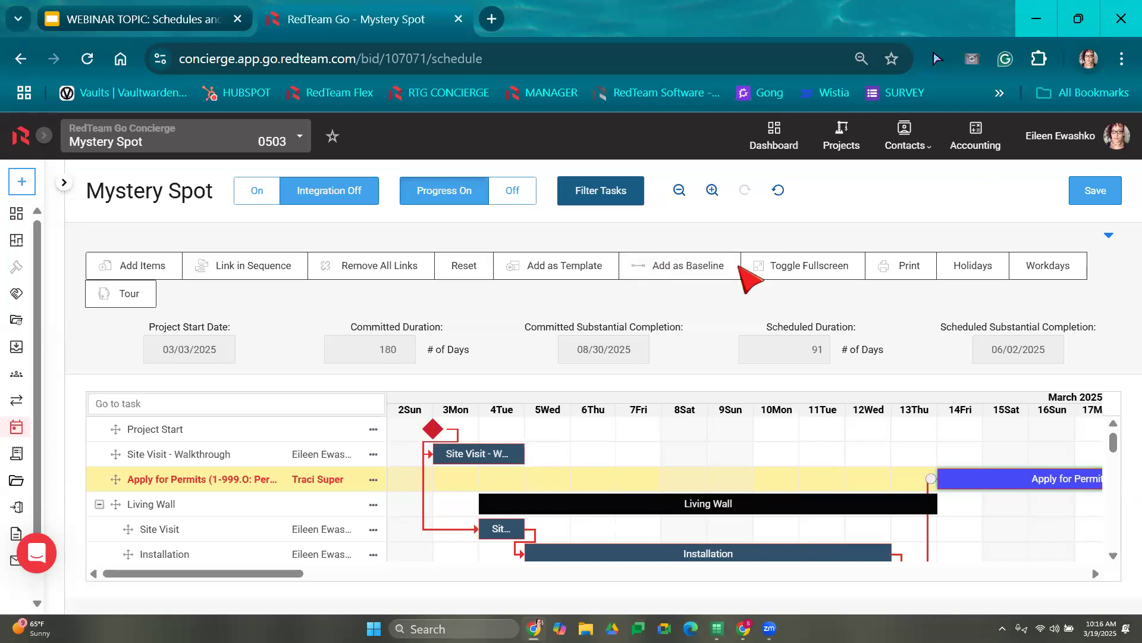
{"action": "left_click", "coordinate": [712, 266]}
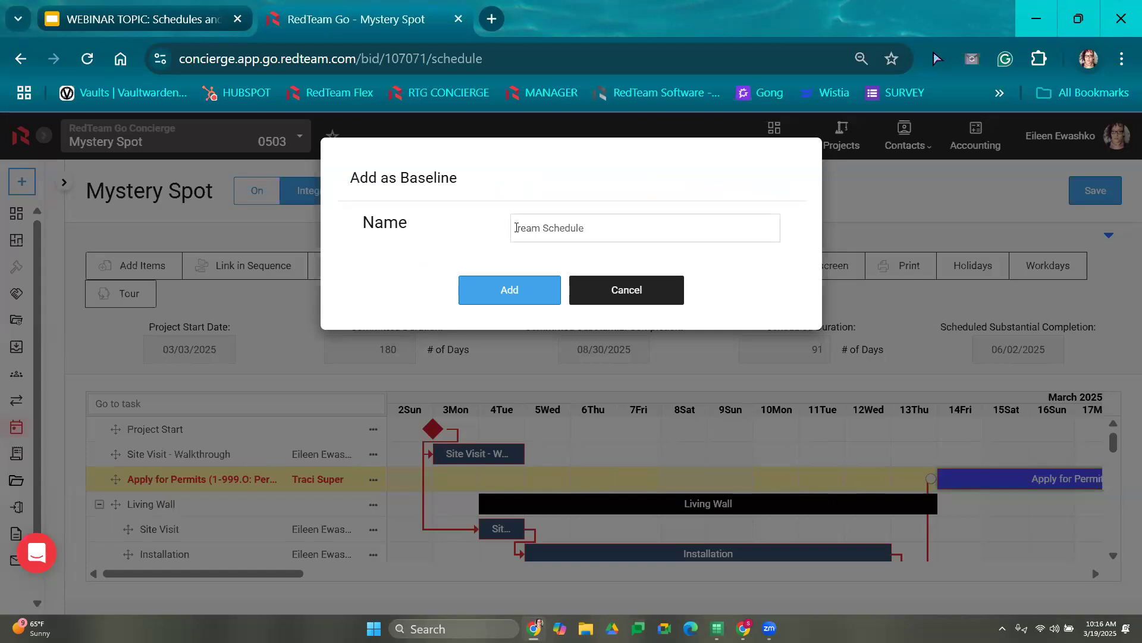
{"action": "type", "text": "D"}
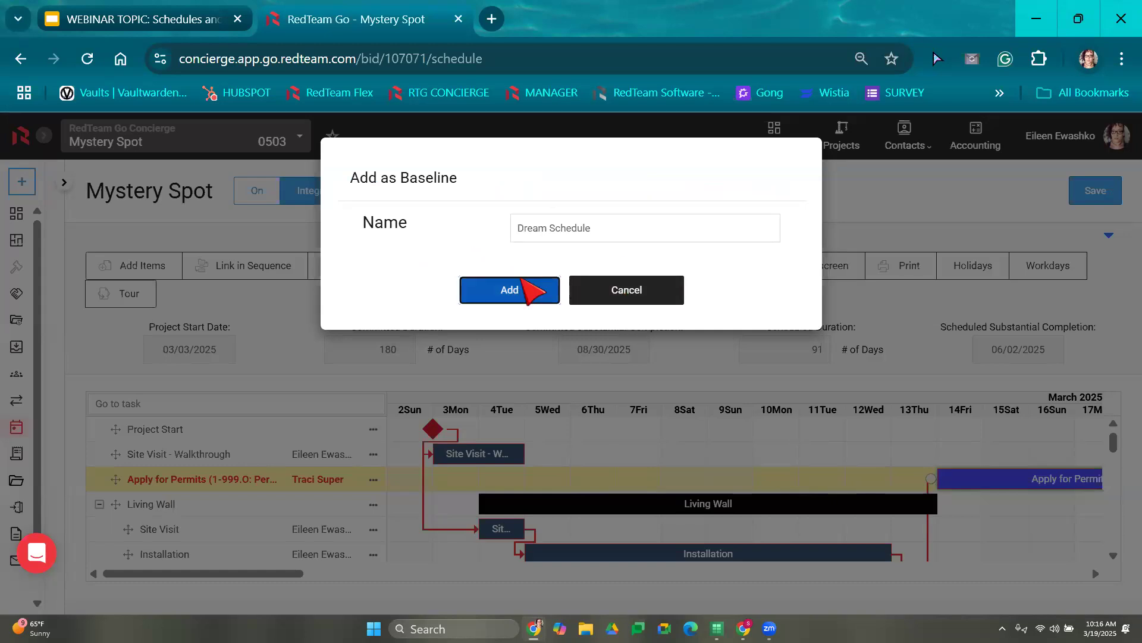
{"action": "left_click", "coordinate": [538, 290]}
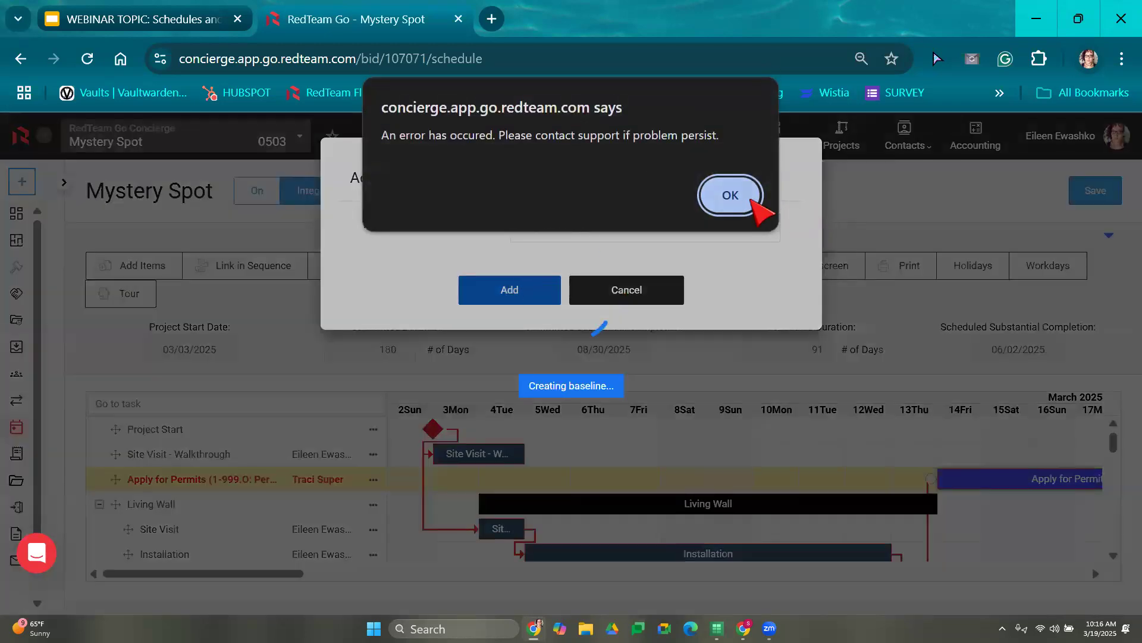
{"action": "left_click", "coordinate": [733, 197]}
{"action": "left_click", "coordinate": [658, 291]}
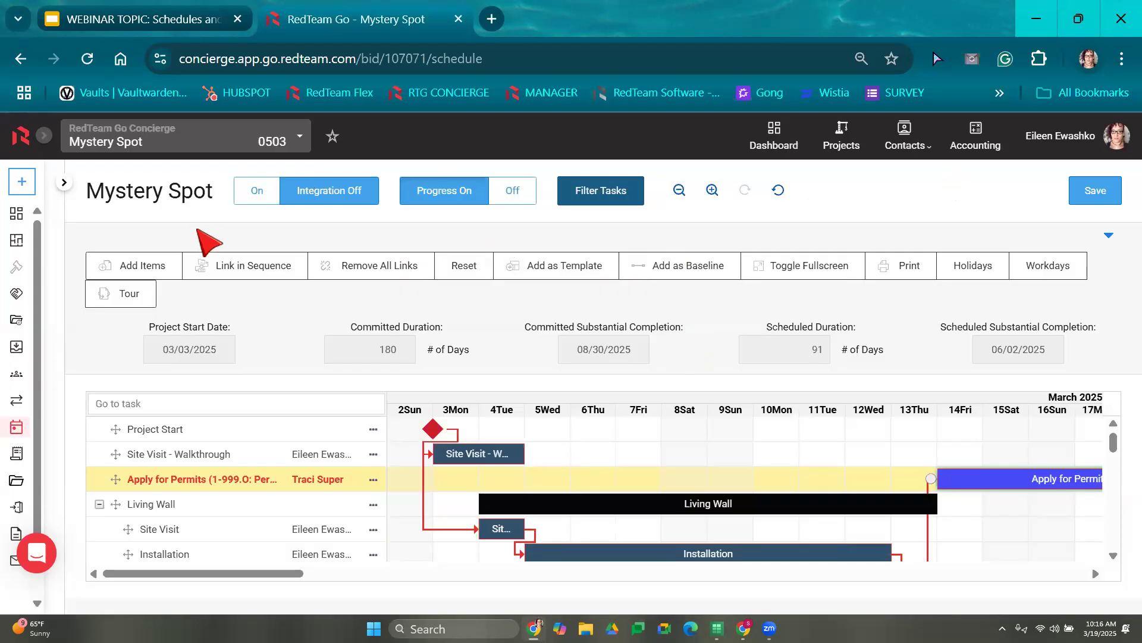
- Save the schedule again and try to add it as a baseline named 3.19.25
{"action": "left_click", "coordinate": [1081, 196]}
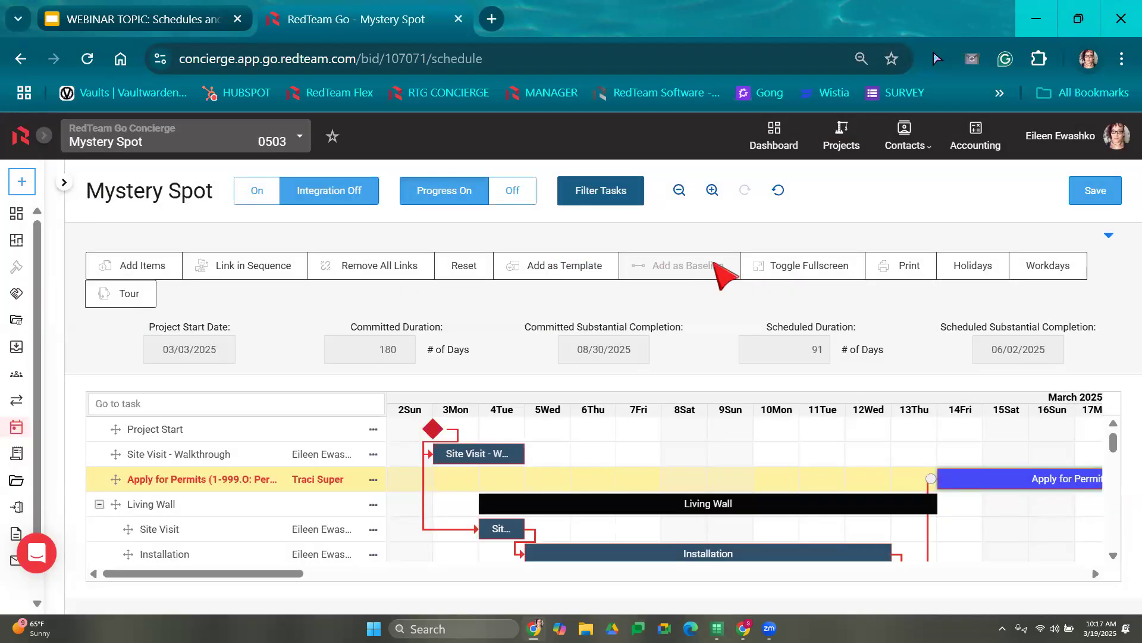
{"action": "left_click", "coordinate": [717, 267]}
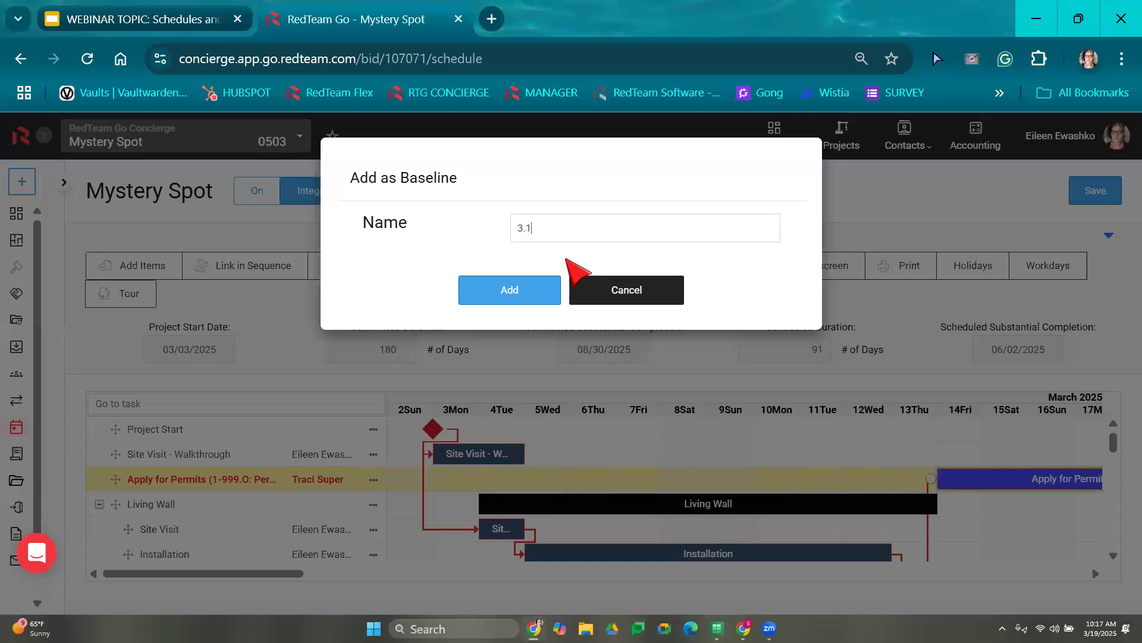
{"action": "left_click", "coordinate": [523, 295]}
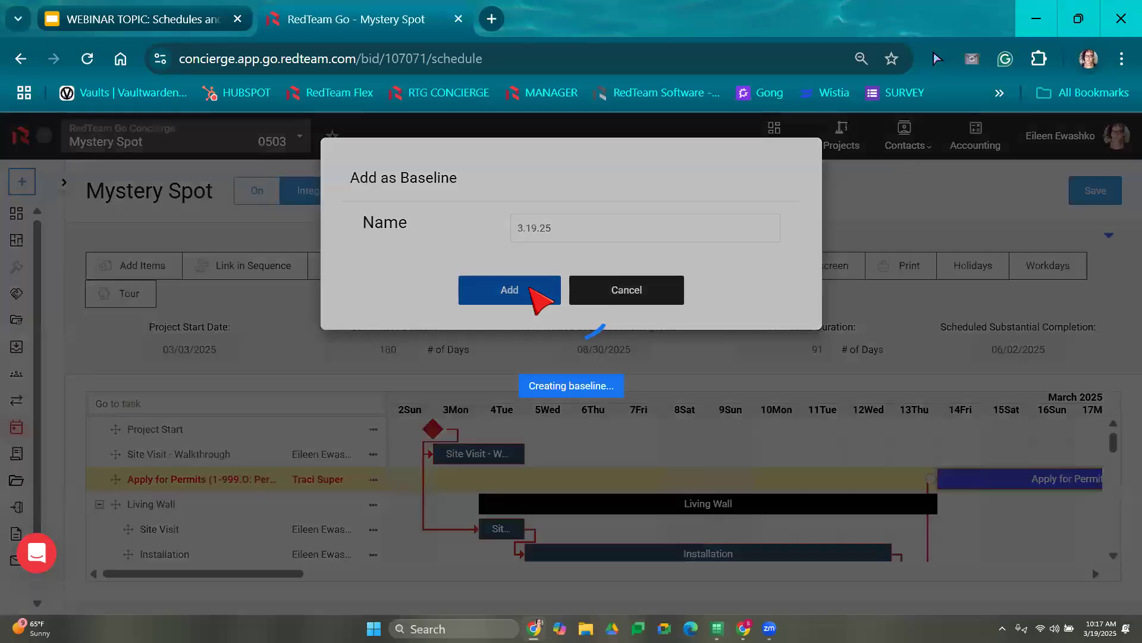
{"action": "left_click", "coordinate": [730, 195]}
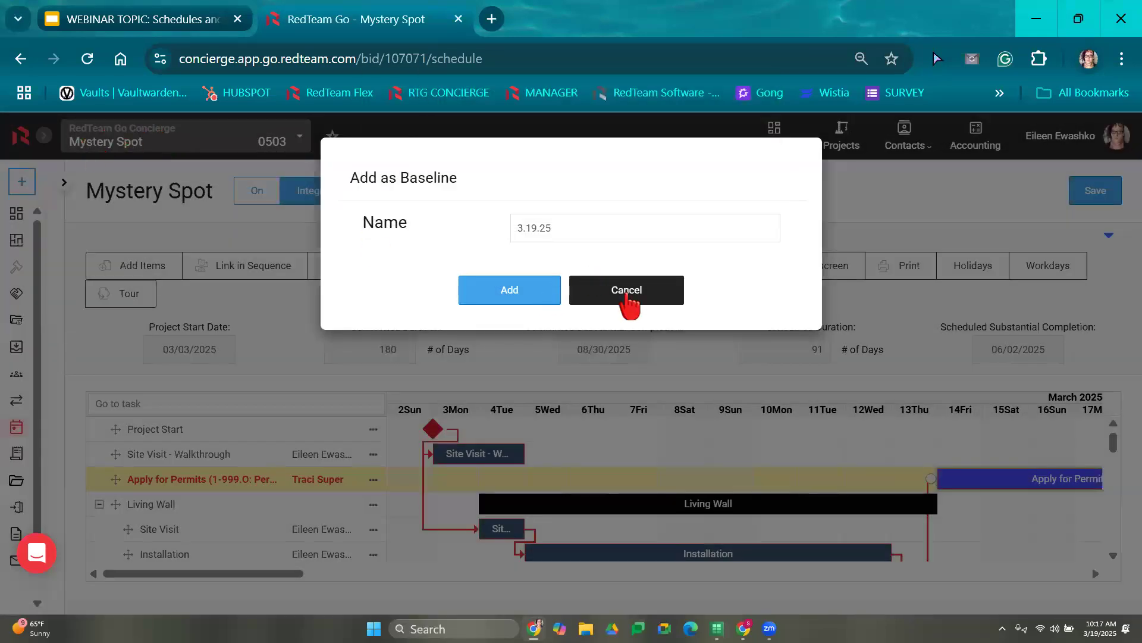
{"action": "left_click", "coordinate": [627, 300]}
- Open the project's schedule baselines and view the Dream Schedule baseline
{"action": "left_click", "coordinate": [64, 183]}
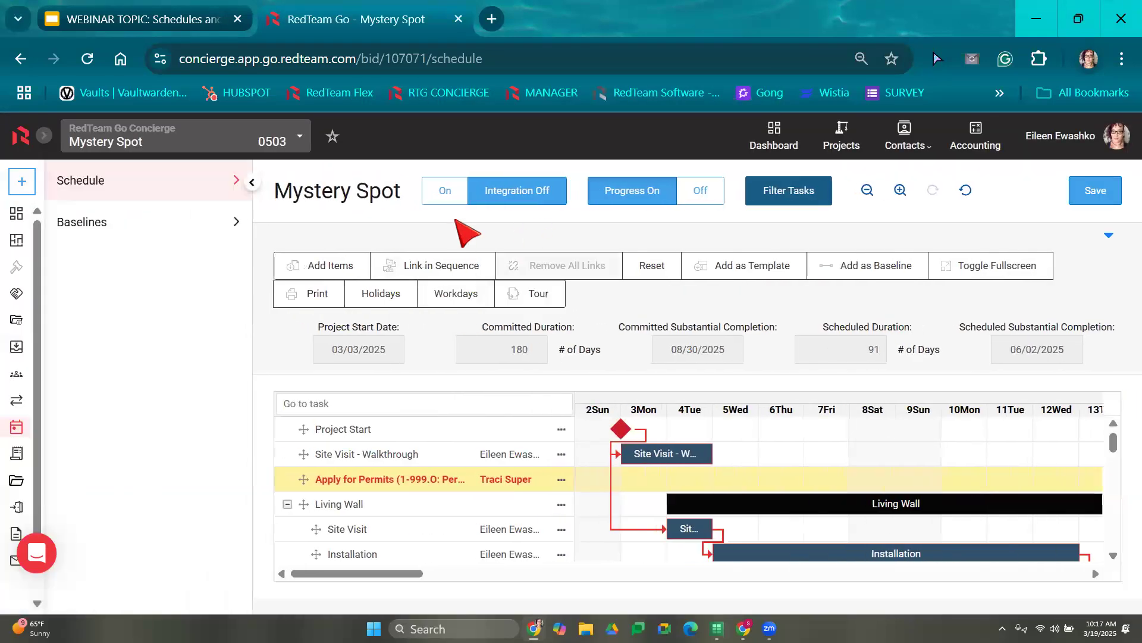
{"action": "left_click", "coordinate": [145, 238]}
{"action": "left_click", "coordinate": [139, 301]}
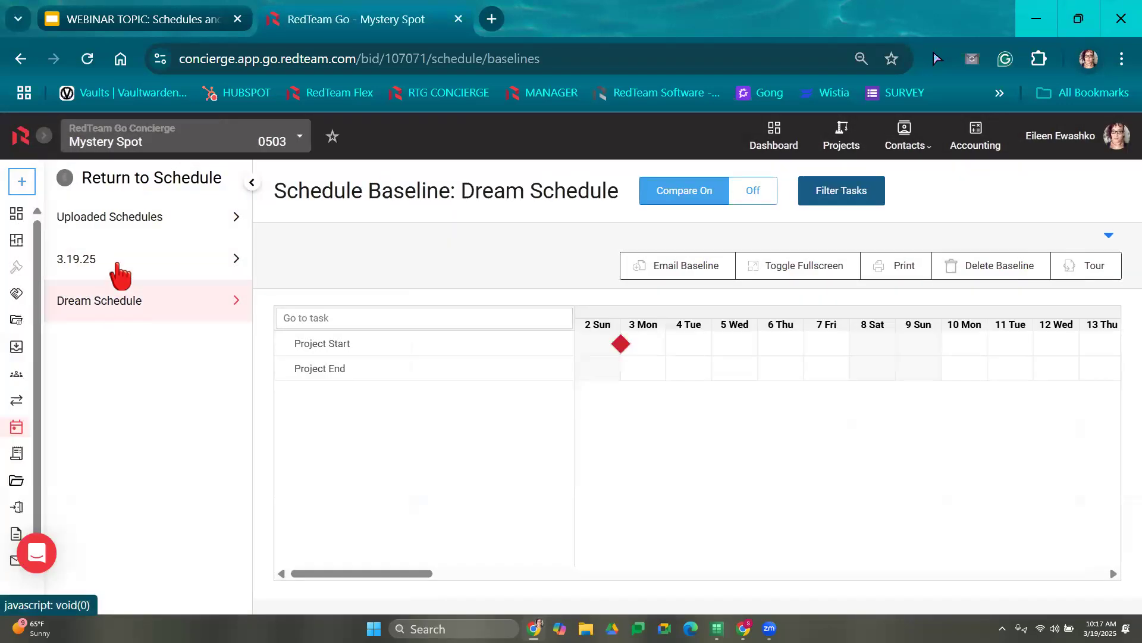
- Delete the 3.19.25 baseline and confirm its removal
{"action": "left_click", "coordinate": [117, 265]}
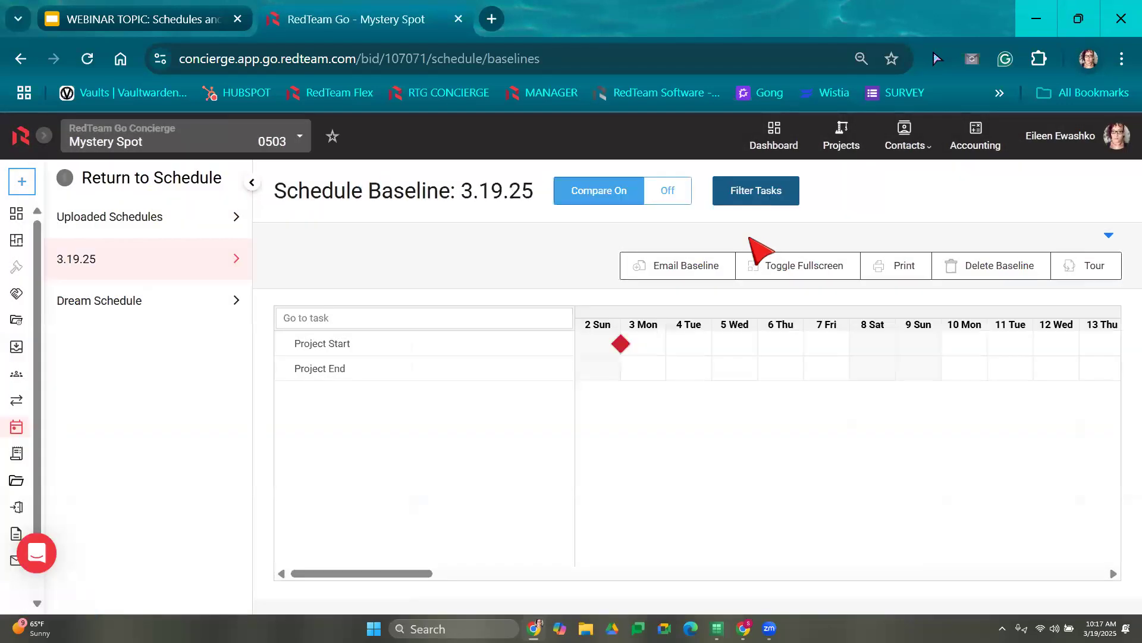
{"action": "left_click", "coordinate": [952, 273]}
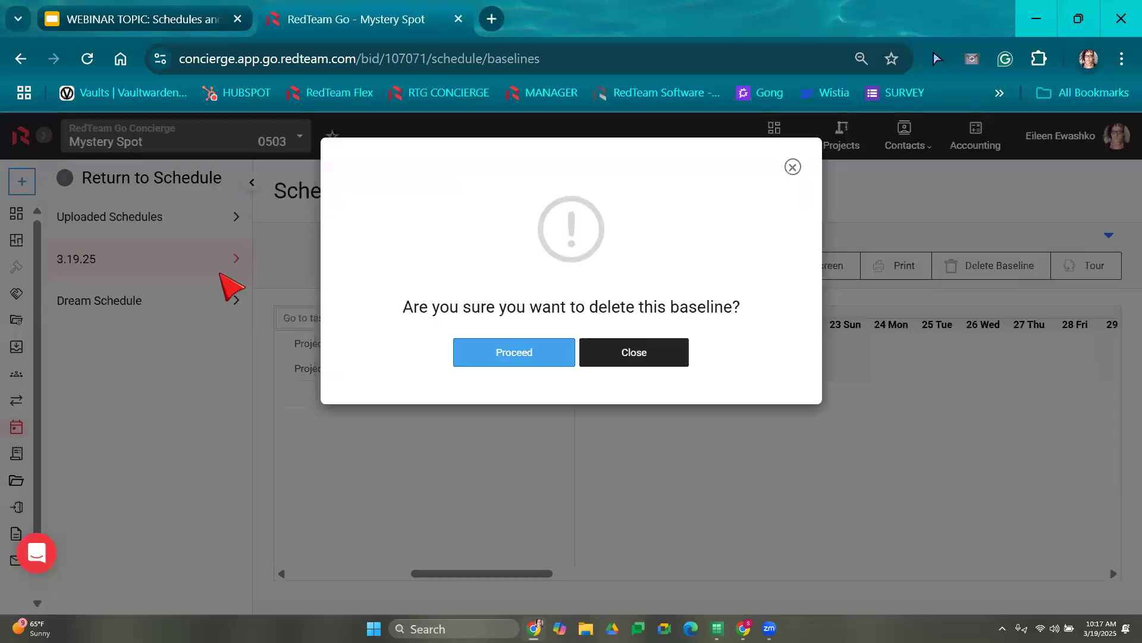
{"action": "left_click", "coordinate": [543, 355]}
- Delete the Dream Schedule baseline and confirm its removal
{"action": "left_click", "coordinate": [156, 268]}
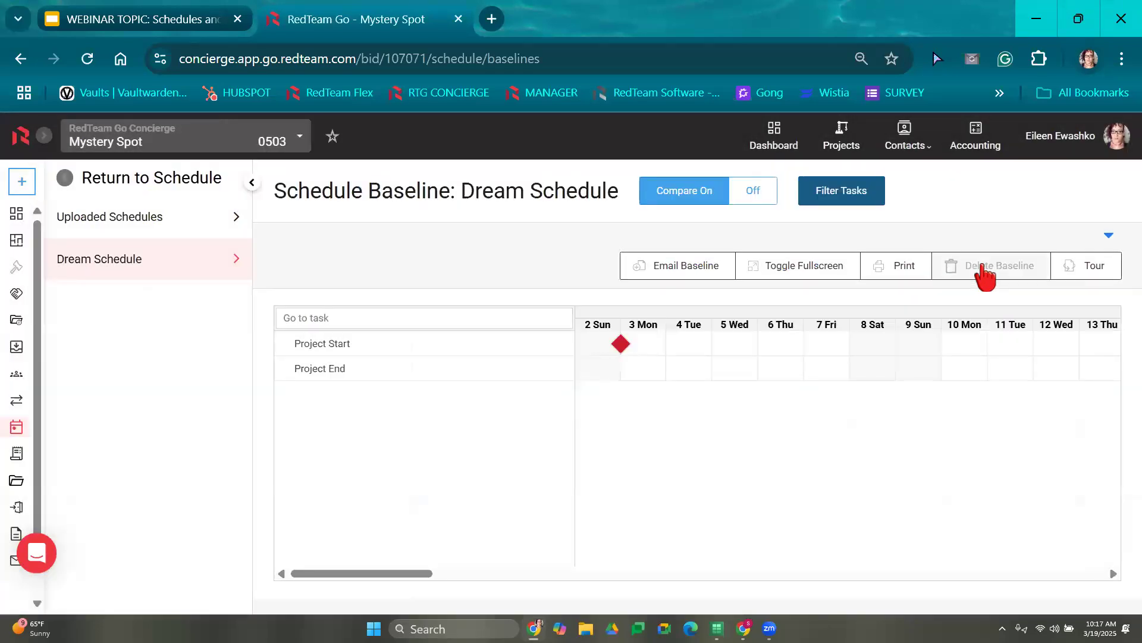
{"action": "left_click", "coordinate": [982, 273]}
{"action": "left_click", "coordinate": [543, 352]}
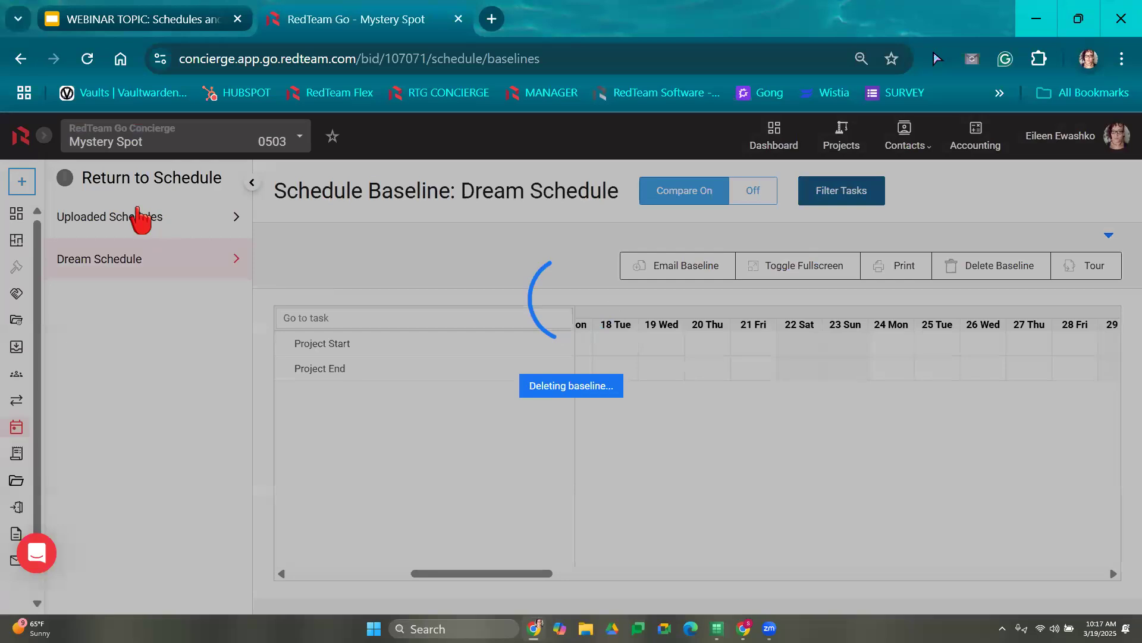
- Return to the Mystery Spot schedule and add it as a baseline named 3.19.25
{"action": "left_click", "coordinate": [252, 185]}
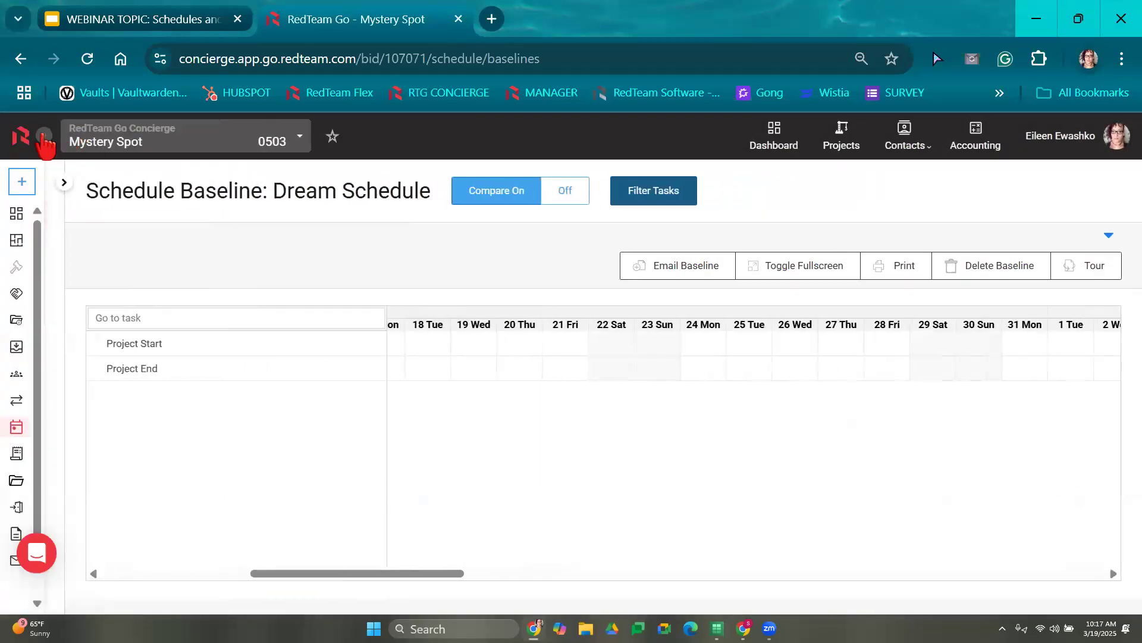
{"action": "mouse_move", "coordinate": [109, 479]}
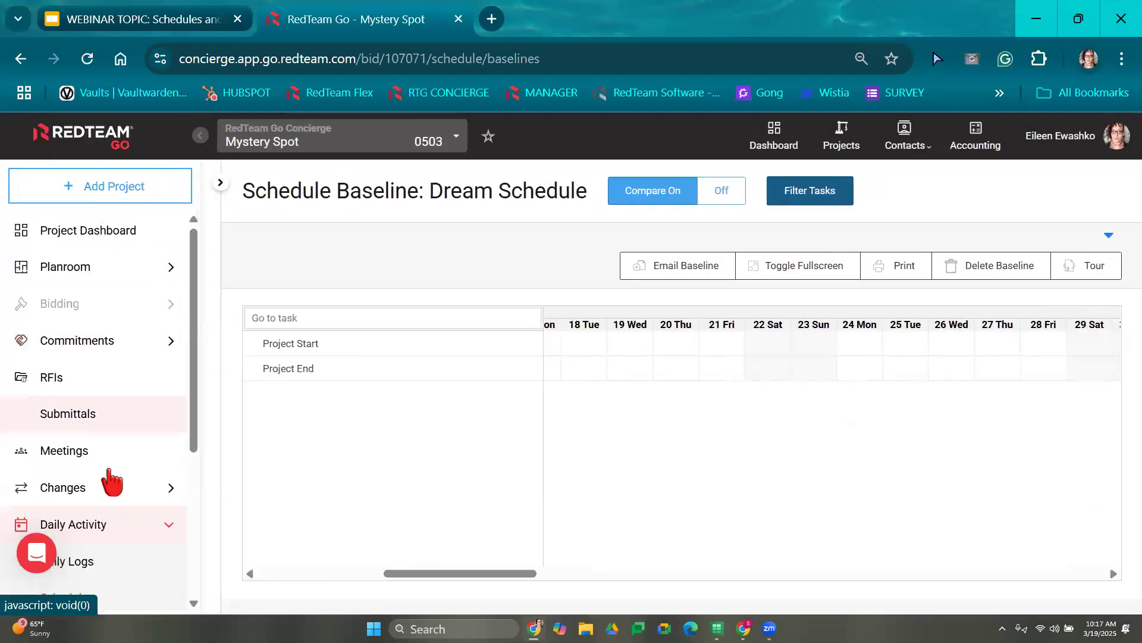
{"action": "scroll", "coordinate": [96, 524], "scroll_direction": "down", "scroll_amount": 2}
{"action": "left_click", "coordinate": [94, 513]}
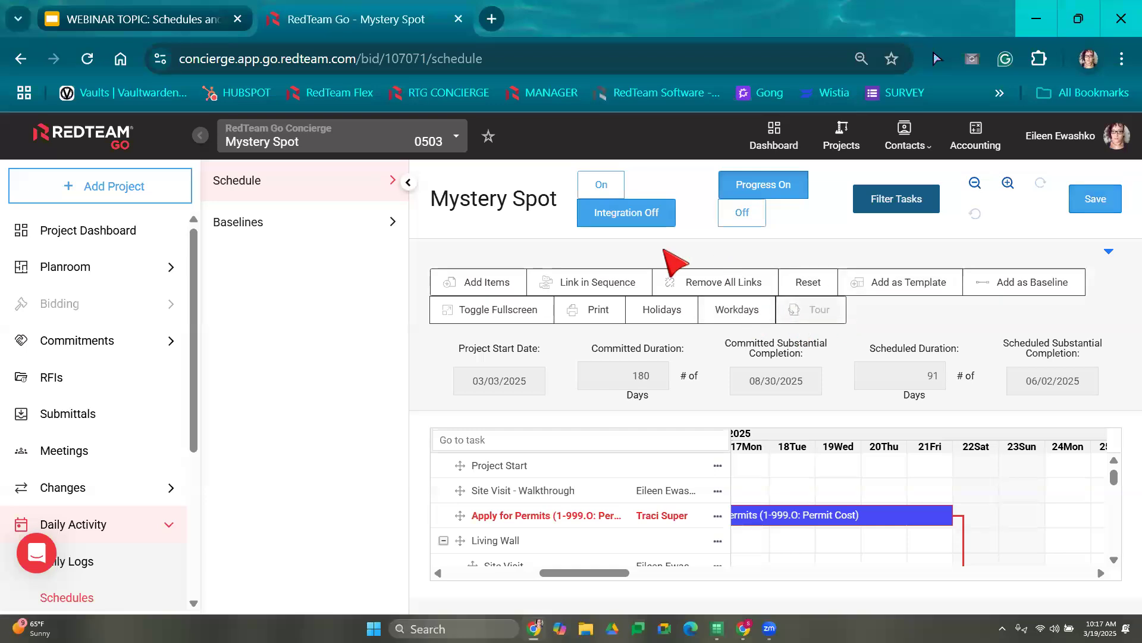
{"action": "left_click", "coordinate": [408, 183]}
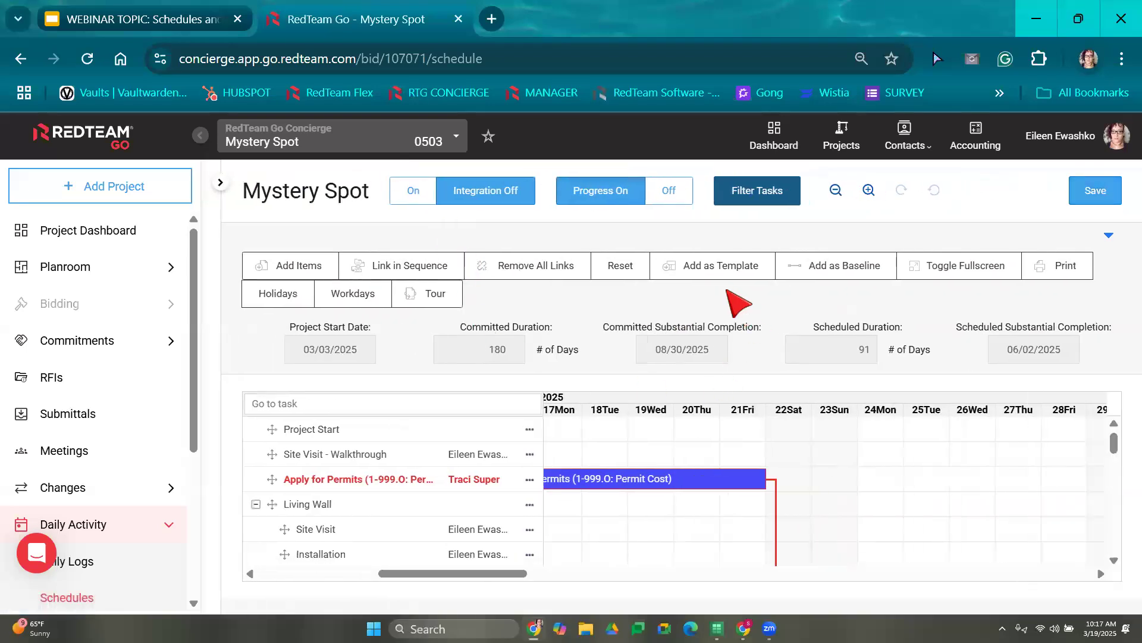
{"action": "left_click", "coordinate": [818, 275]}
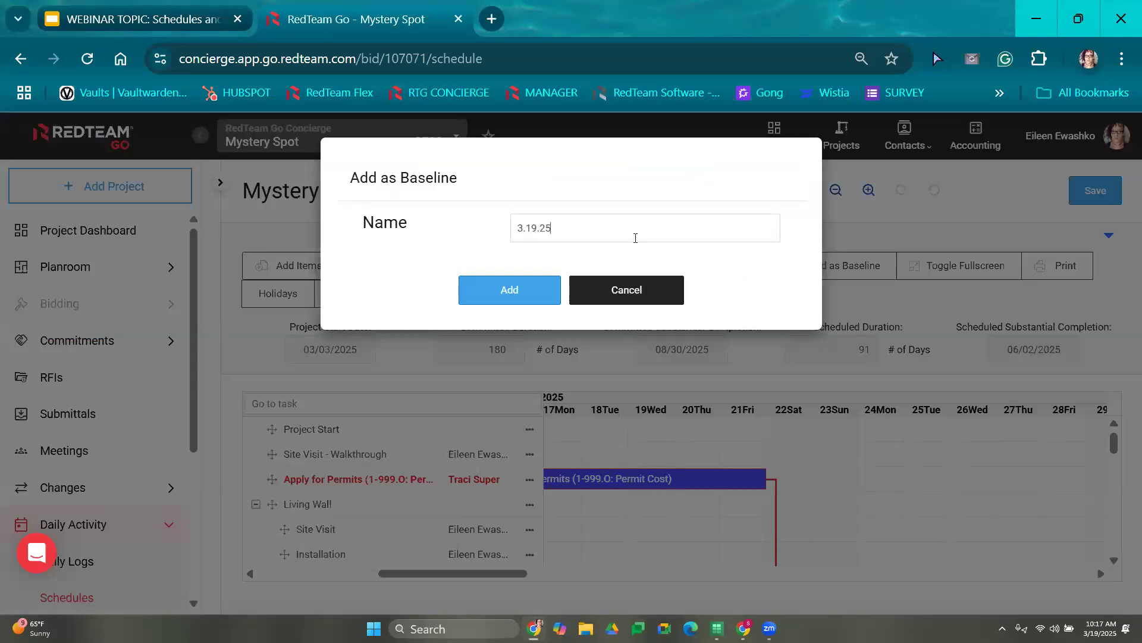
{"action": "left_click", "coordinate": [507, 298]}
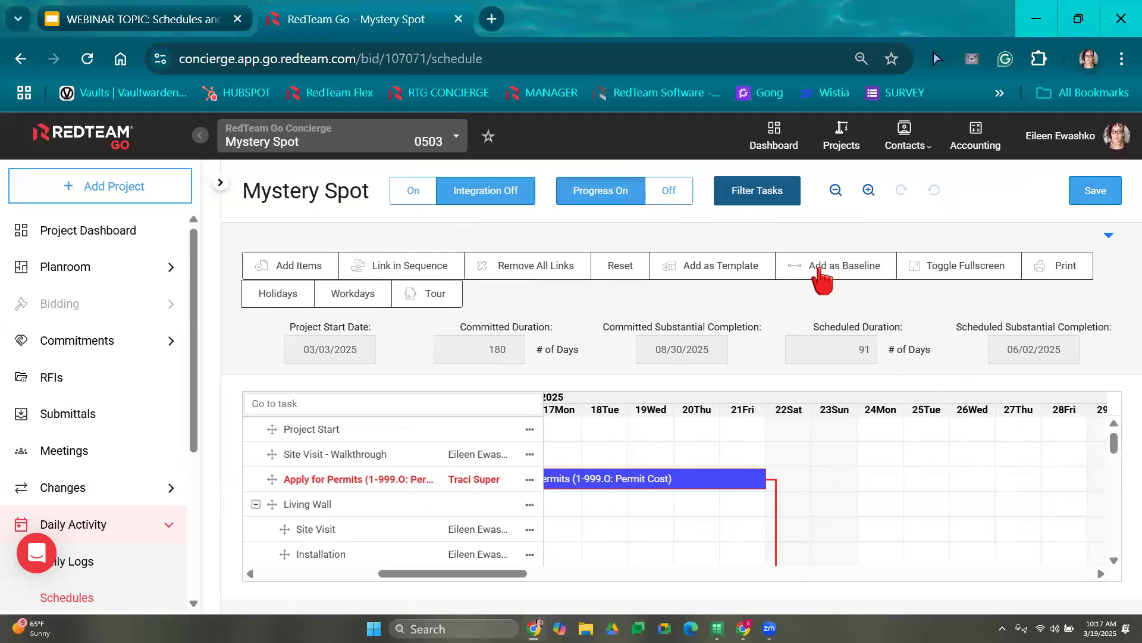
- Open the project's schedule baselines and look through the tasks and timeline of the 3.19.25 baseline
{"action": "left_click", "coordinate": [221, 184]}
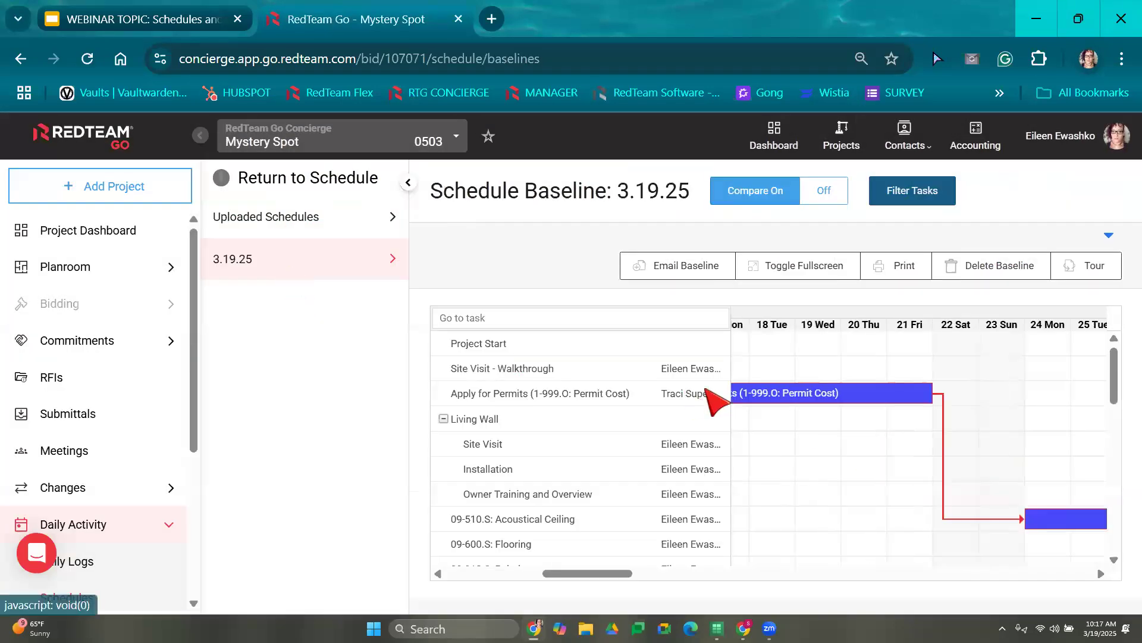
{"action": "scroll", "coordinate": [894, 438], "scroll_direction": "down", "scroll_amount": 1}
{"action": "scroll", "coordinate": [922, 452], "scroll_direction": "down", "scroll_amount": 5}
{"action": "scroll", "coordinate": [973, 490], "scroll_direction": "up", "scroll_amount": 7}
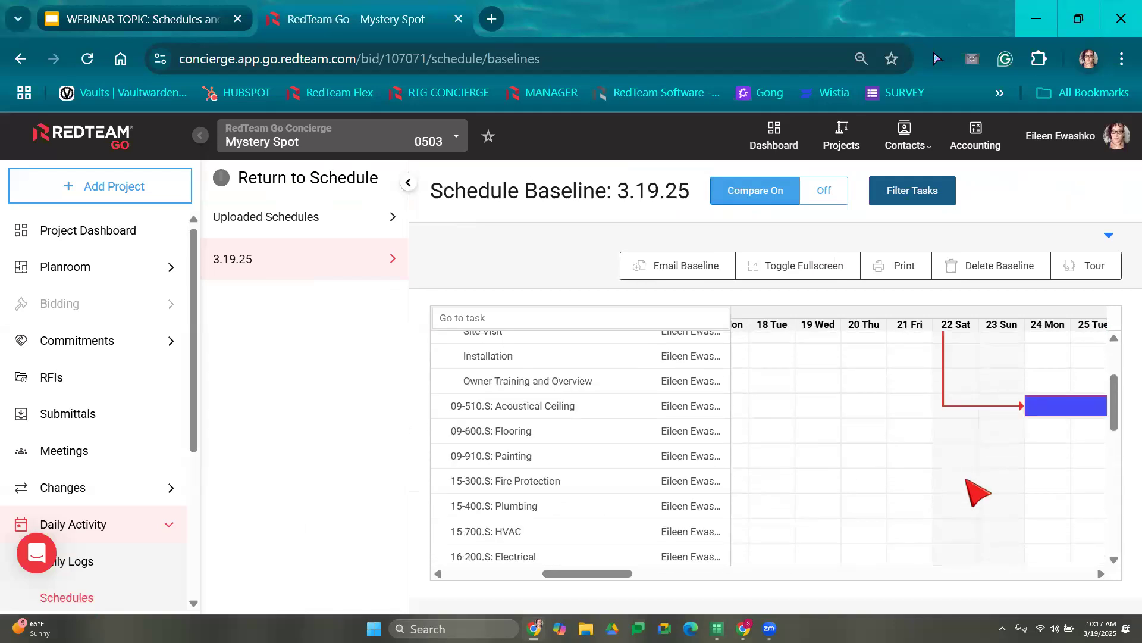
{"action": "left_click_drag", "start_coordinate": [566, 573], "coordinate": [54, 576]}
- Start an email of the 3.19.25 baseline to all project contacts, removing the Bridges Development, LLC and AddMeToo recipients
{"action": "left_click", "coordinate": [67, 597]}
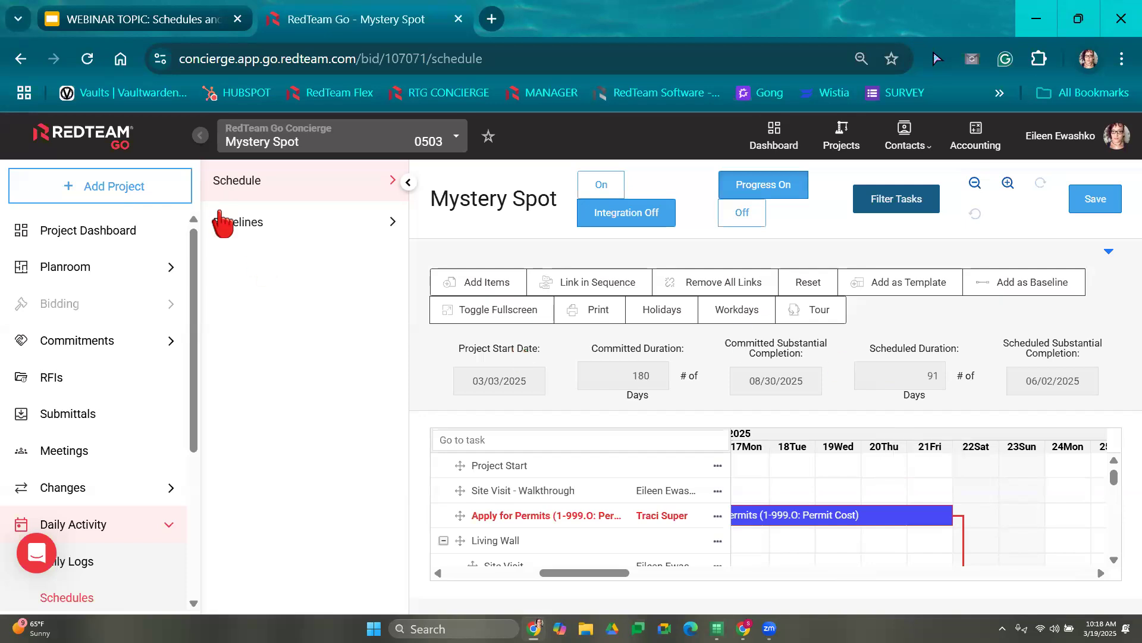
{"action": "left_click", "coordinate": [235, 238]}
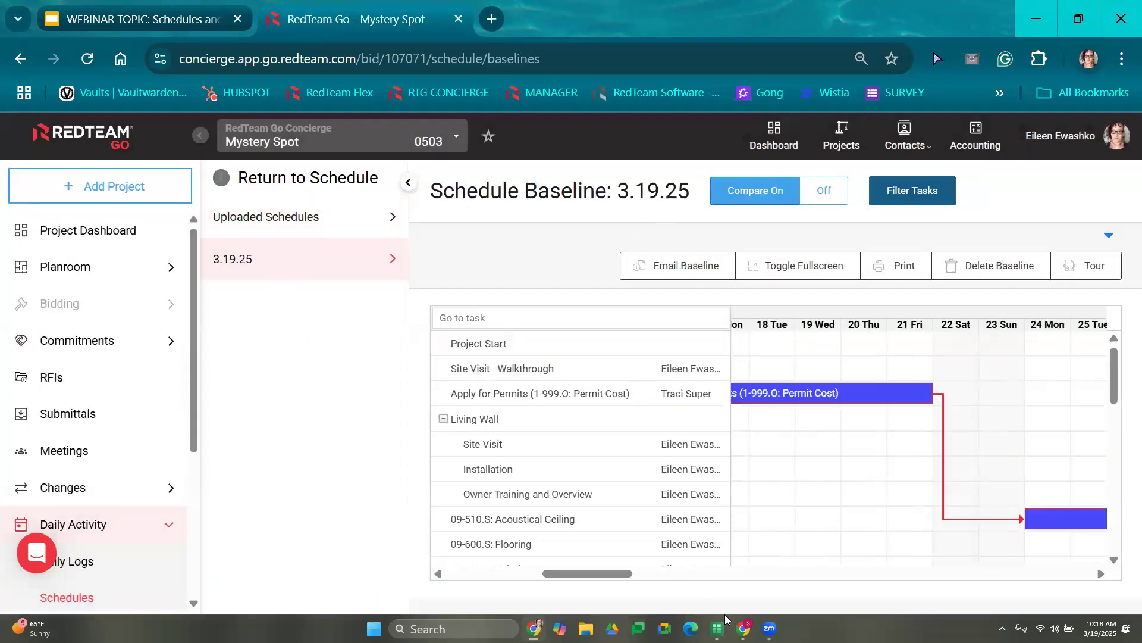
{"action": "left_click", "coordinate": [676, 267]}
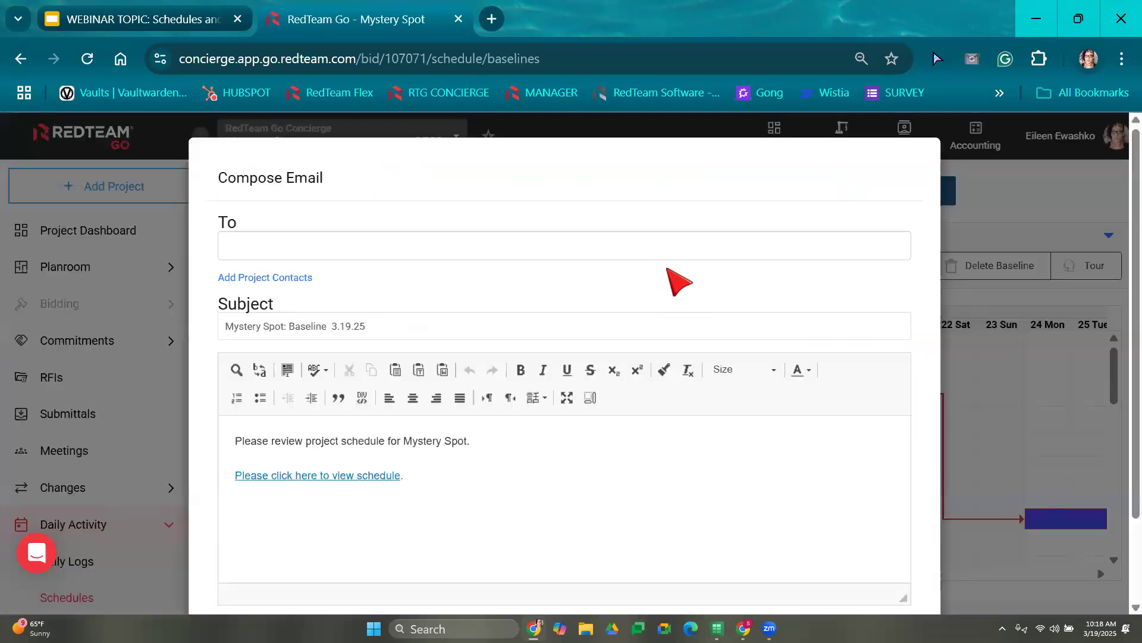
{"action": "left_click", "coordinate": [269, 278]}
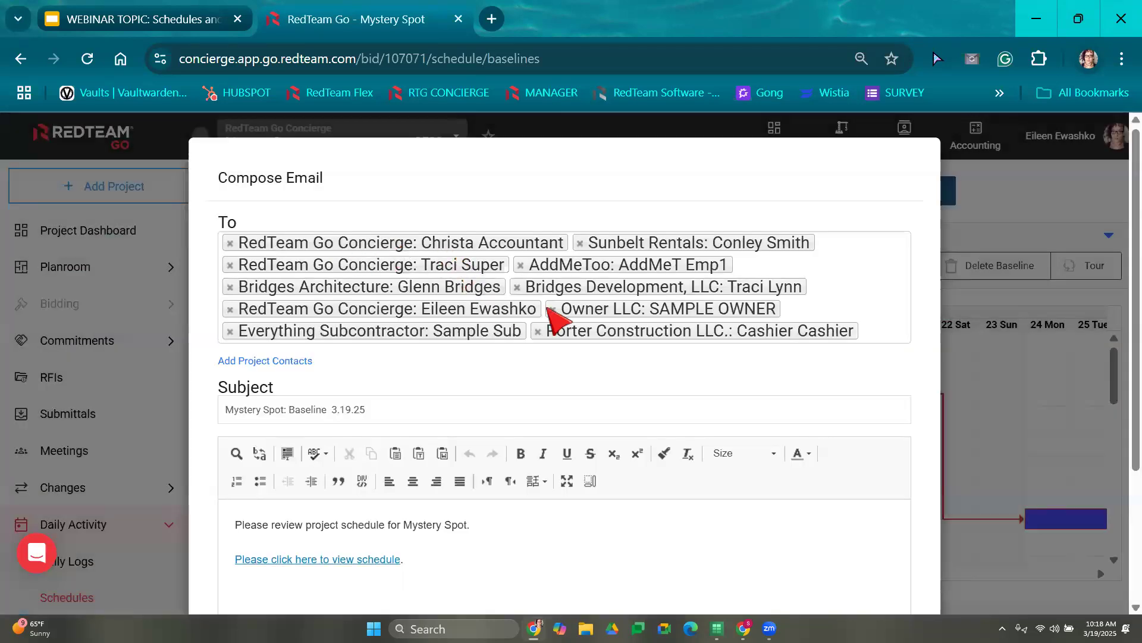
{"action": "scroll", "coordinate": [661, 250], "scroll_direction": "down", "scroll_amount": 3}
{"action": "scroll", "coordinate": [666, 228], "scroll_direction": "up", "scroll_amount": 3}
{"action": "left_click", "coordinate": [518, 286]}
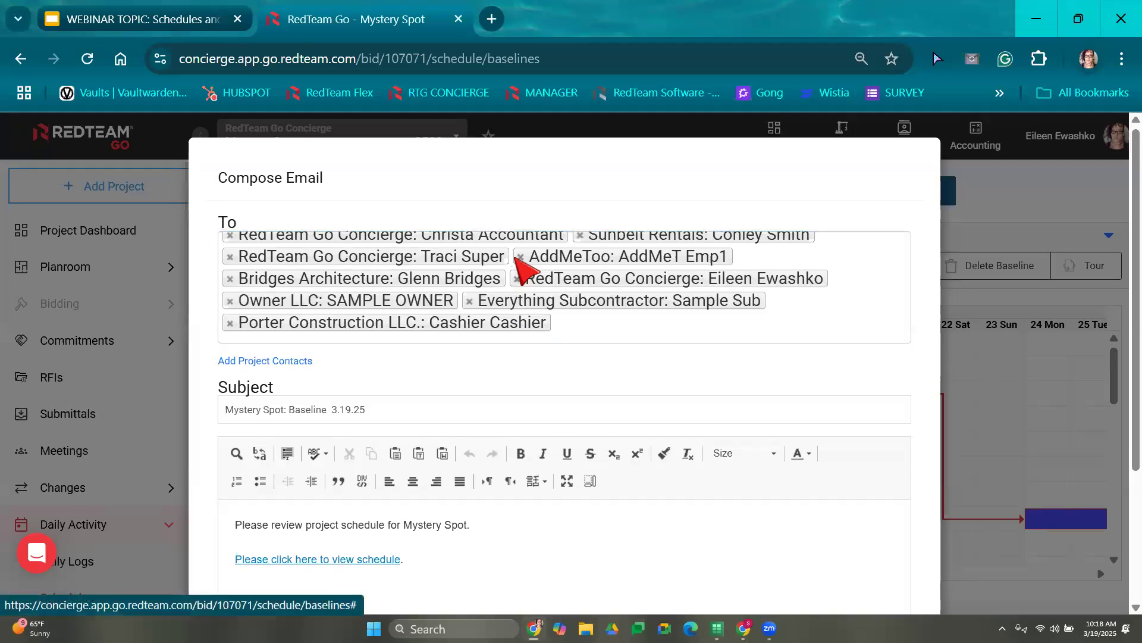
{"action": "left_click", "coordinate": [521, 257]}
{"action": "scroll", "coordinate": [465, 351], "scroll_direction": "down", "scroll_amount": 1}
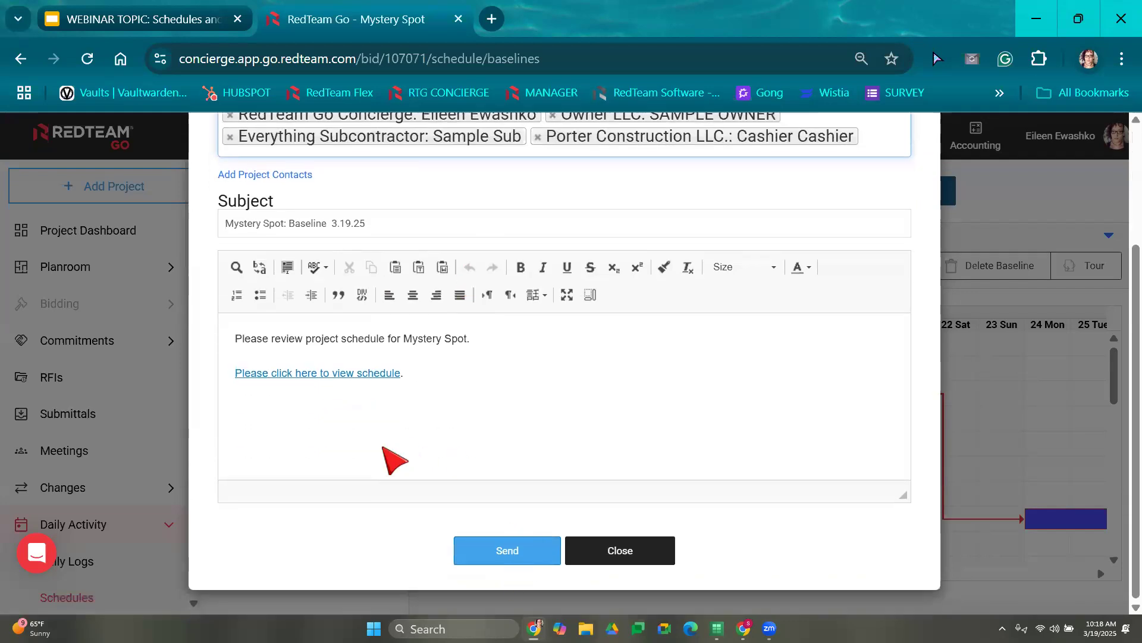
- Change the baseline email's subject to "Schedule for Mystery Spot" and send it
{"action": "left_click", "coordinate": [517, 388]}
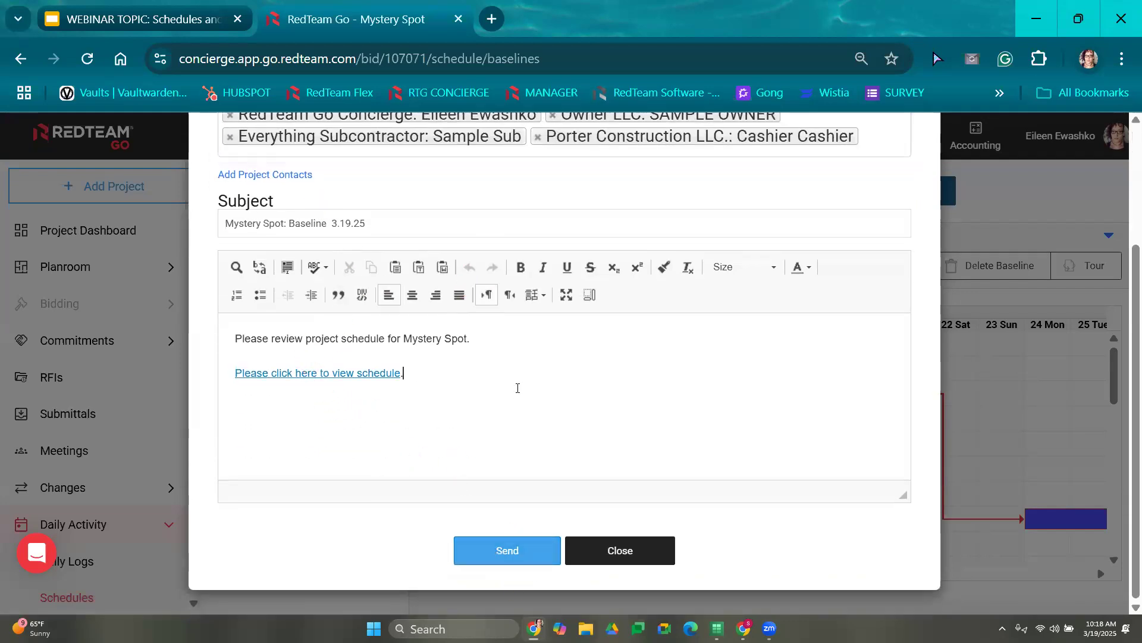
{"action": "triple_click", "coordinate": [273, 223]}
{"action": "type", "text": "Schedule for Mystery Spot"}
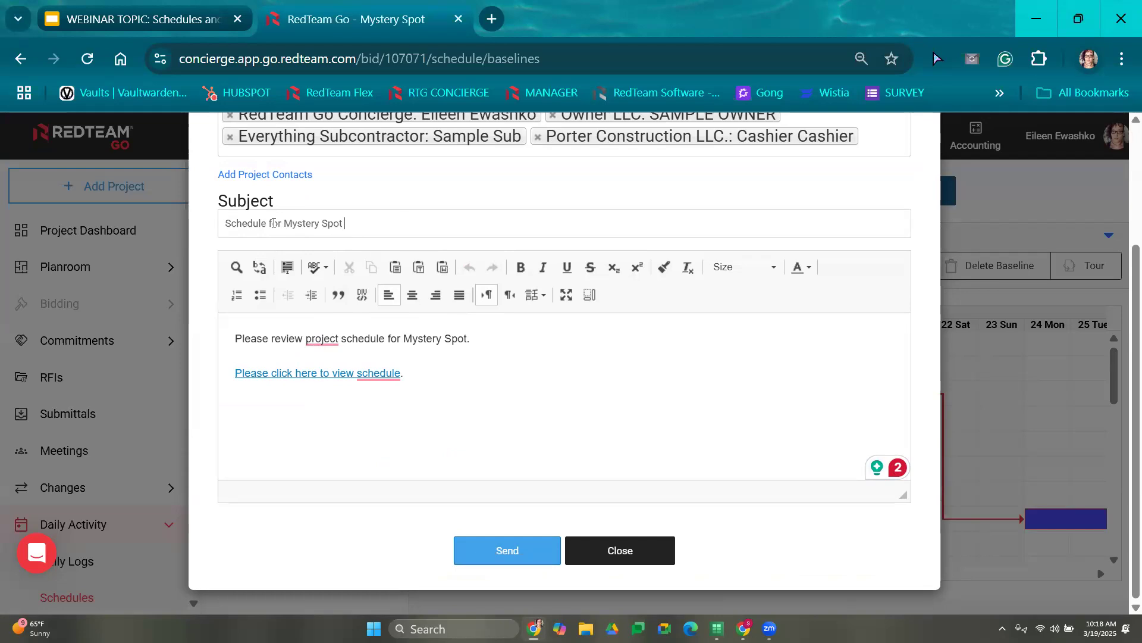
{"action": "left_click", "coordinate": [503, 558]}
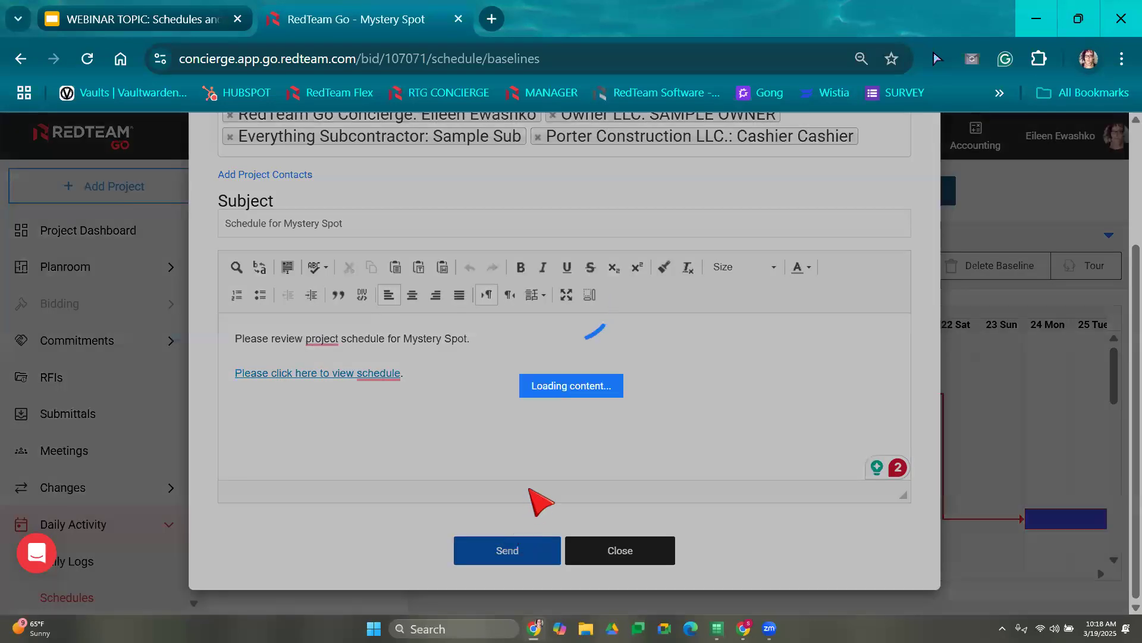
{"action": "left_click", "coordinate": [565, 267]}
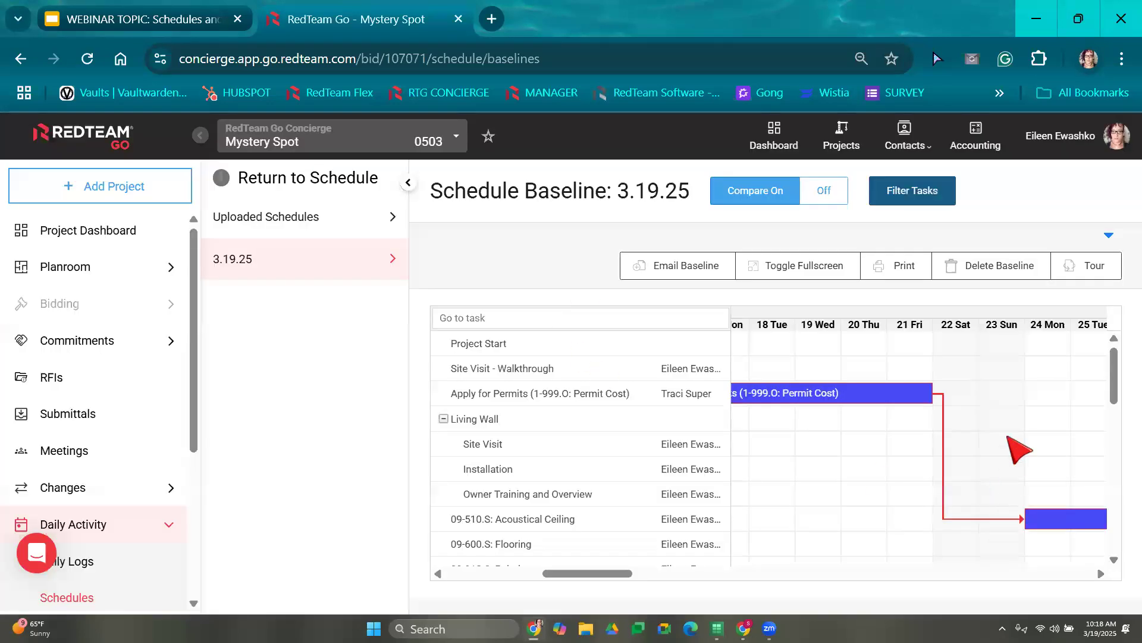
- Return to the Mystery Spot project schedule and look over its task list from the project start
{"action": "left_click", "coordinate": [103, 595]}
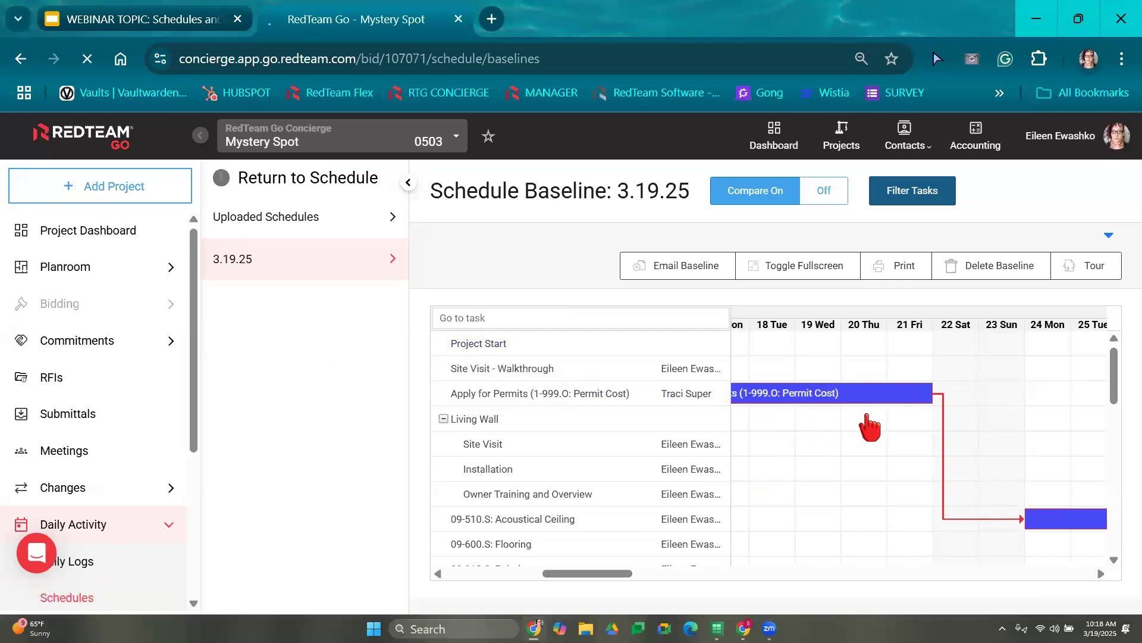
{"action": "scroll", "coordinate": [736, 468], "scroll_direction": "down", "scroll_amount": 5}
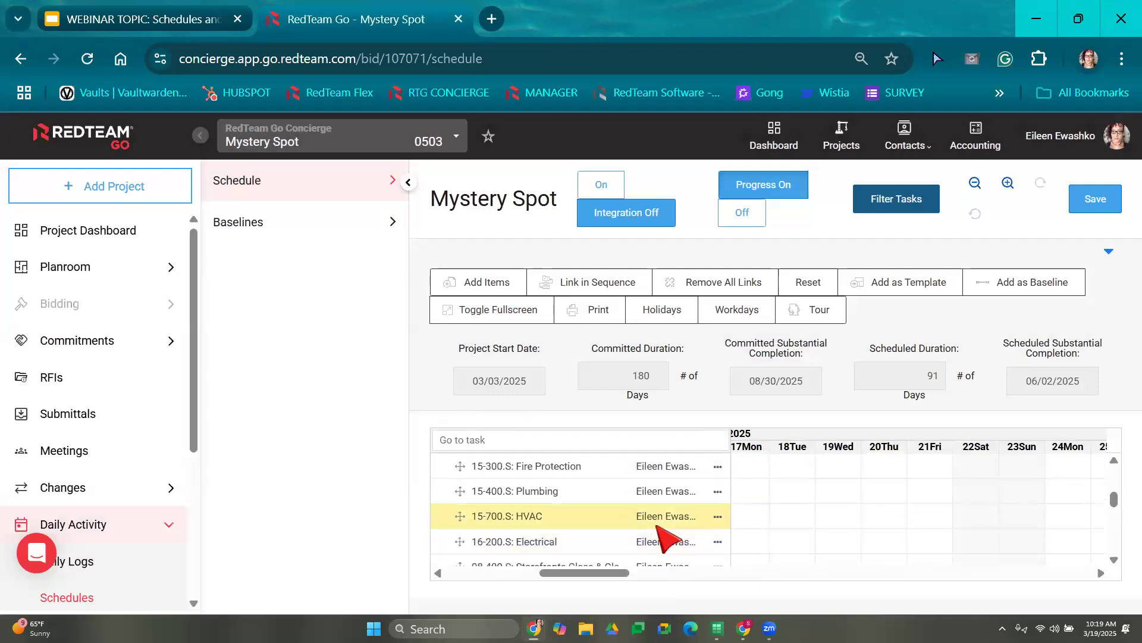
{"action": "scroll", "coordinate": [649, 538], "scroll_direction": "up", "scroll_amount": 5}
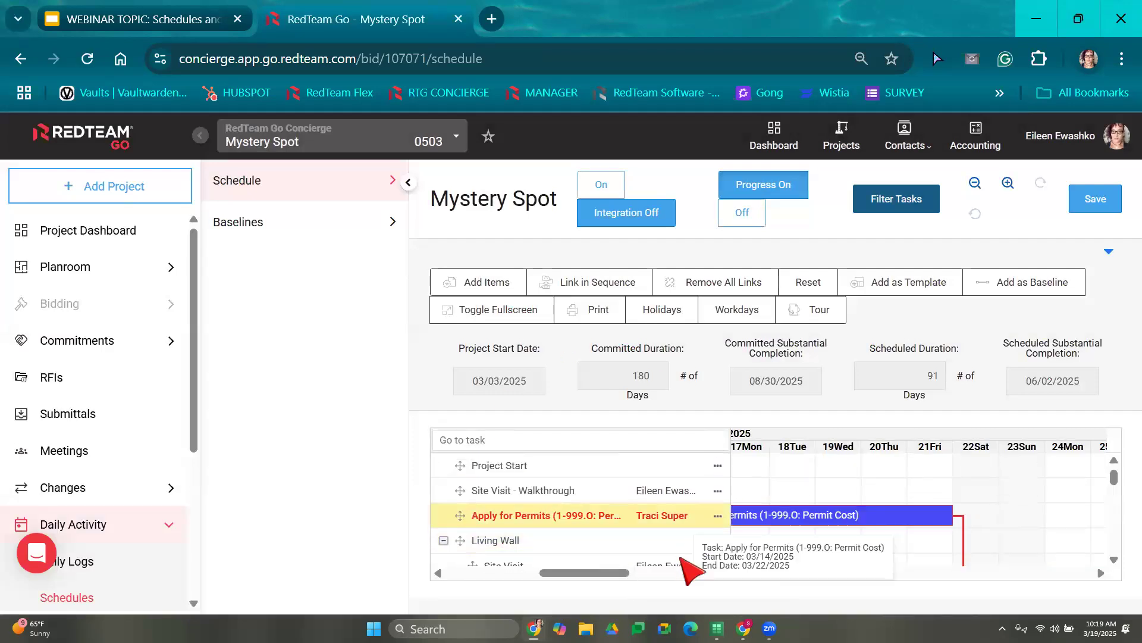
{"action": "left_click", "coordinate": [408, 183]}
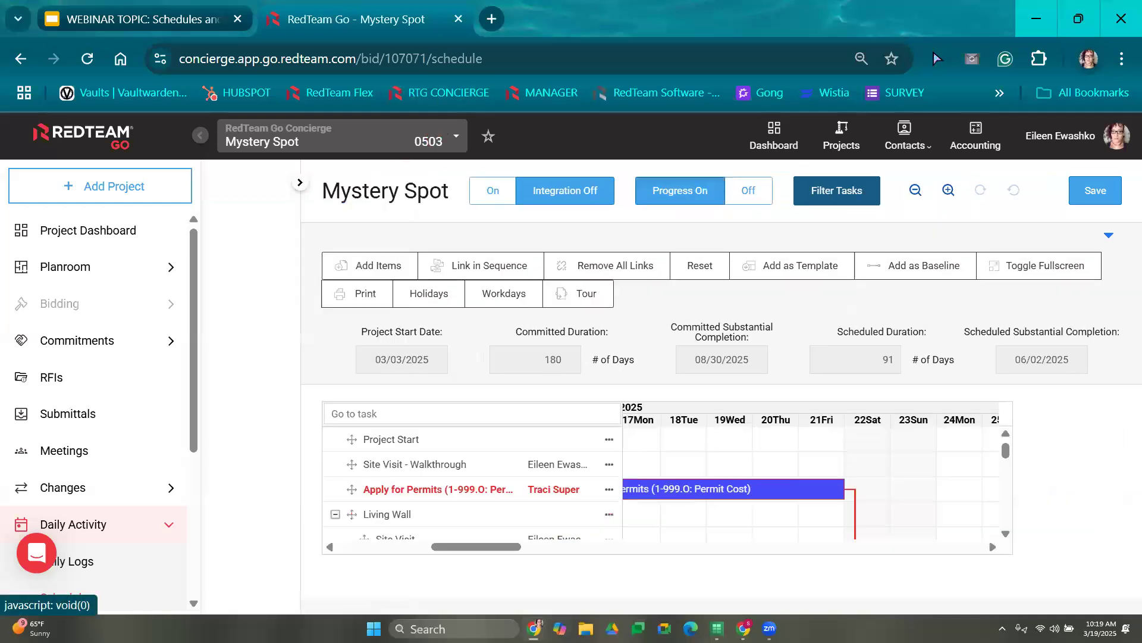
{"action": "scroll", "coordinate": [447, 574], "scroll_direction": "down", "scroll_amount": 3}
{"action": "scroll", "coordinate": [446, 575], "scroll_direction": "up", "scroll_amount": 3}
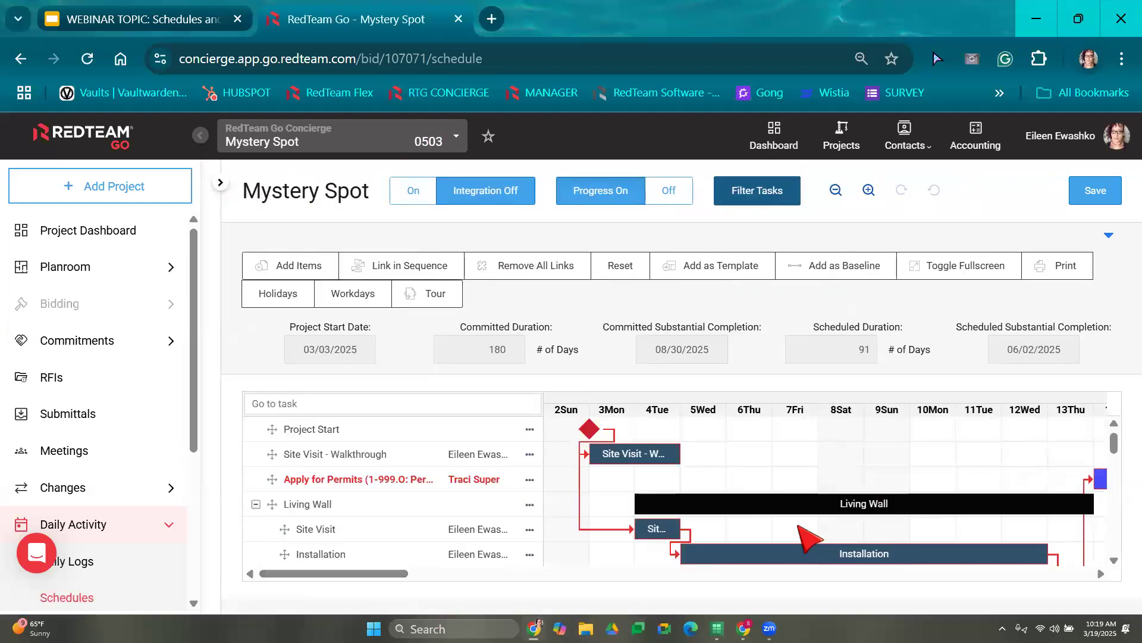
- Try to move the Site Visit - Walkthrough task to start 03/04/2025 and end 03/06/2025
{"action": "mouse_move", "coordinate": [627, 455]}
{"action": "left_mouse_down"}
{"action": "mouse_move", "coordinate": [680, 457]}
{"action": "mouse_move", "coordinate": [613, 458]}
{"action": "left_mouse_up"}
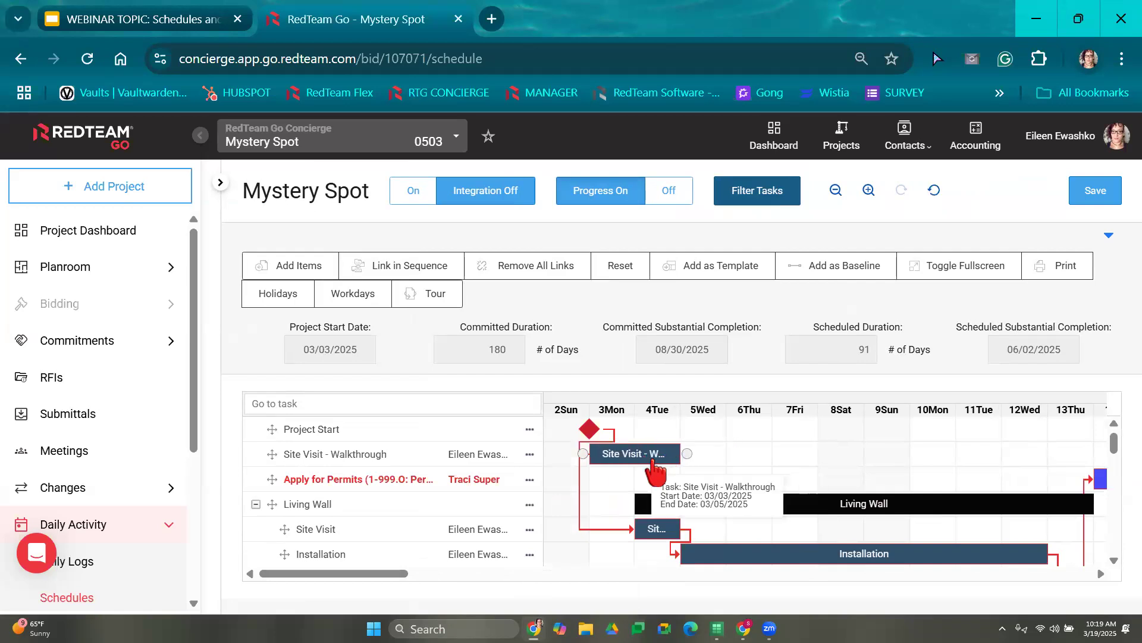
{"action": "double_click", "coordinate": [612, 458]}
{"action": "left_click", "coordinate": [379, 299]}
{"action": "left_click", "coordinate": [332, 459]}
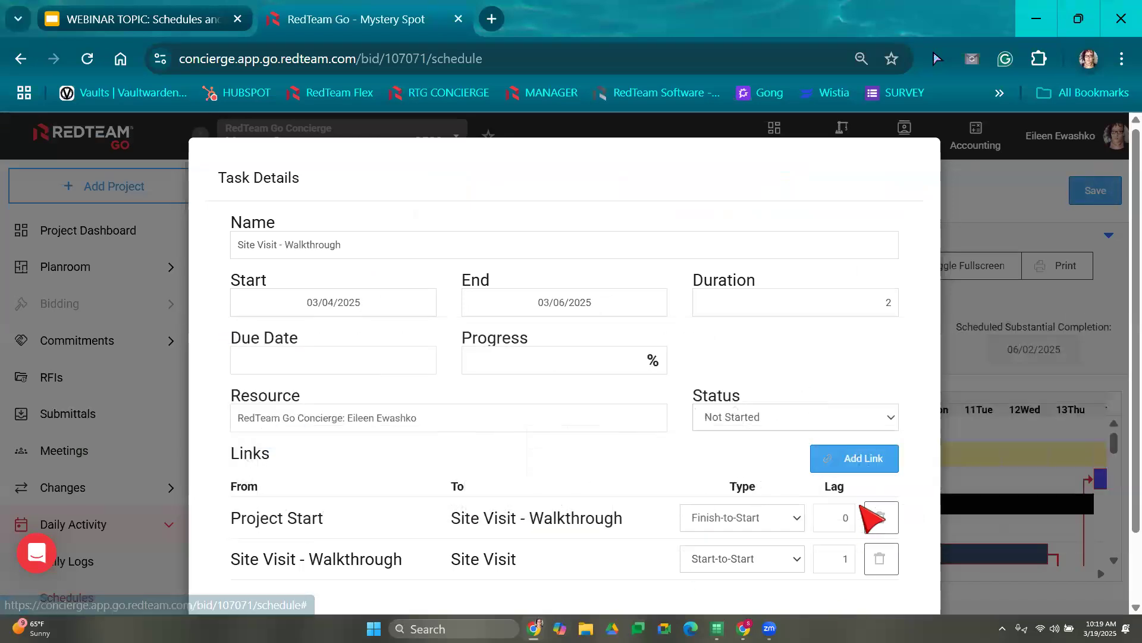
{"action": "scroll", "coordinate": [510, 565], "scroll_direction": "down", "scroll_amount": 2}
{"action": "left_click", "coordinate": [473, 556]}
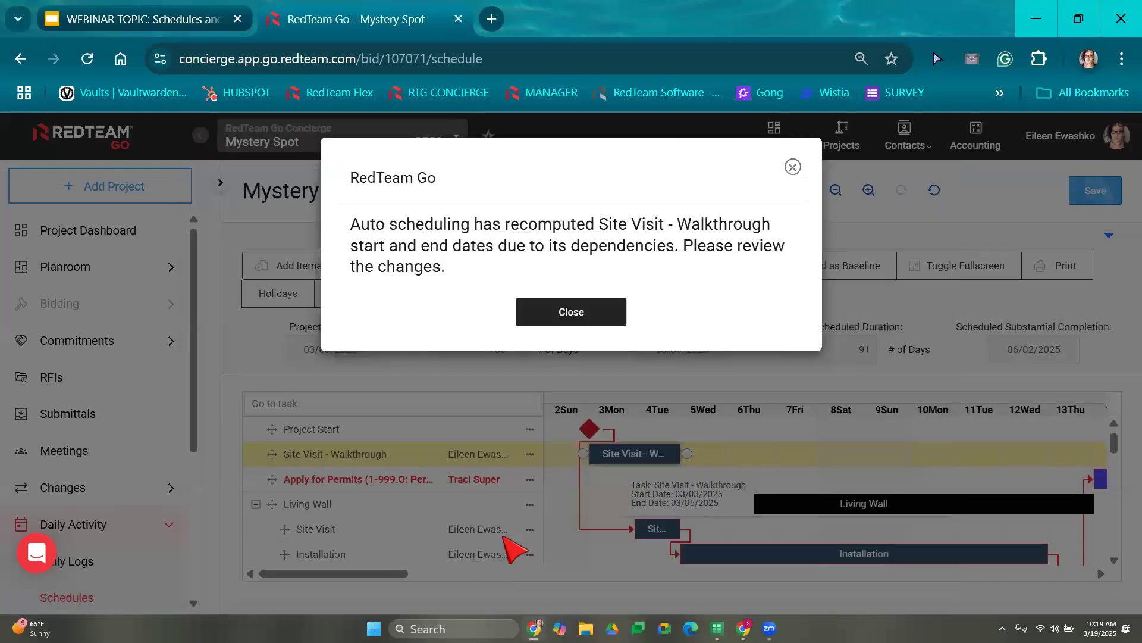
{"action": "left_click", "coordinate": [605, 315]}
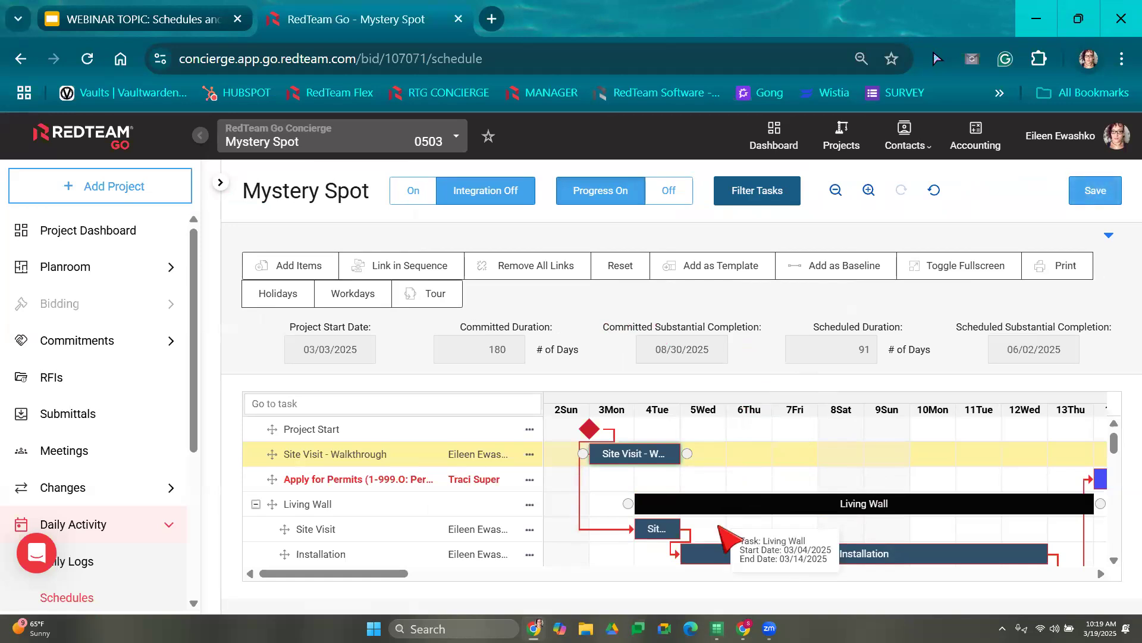
- Extend the 09-600.S: Flooring task through Friday, April 18, 2025 and save the schedule
{"action": "scroll", "coordinate": [722, 541], "scroll_direction": "down", "scroll_amount": 5}
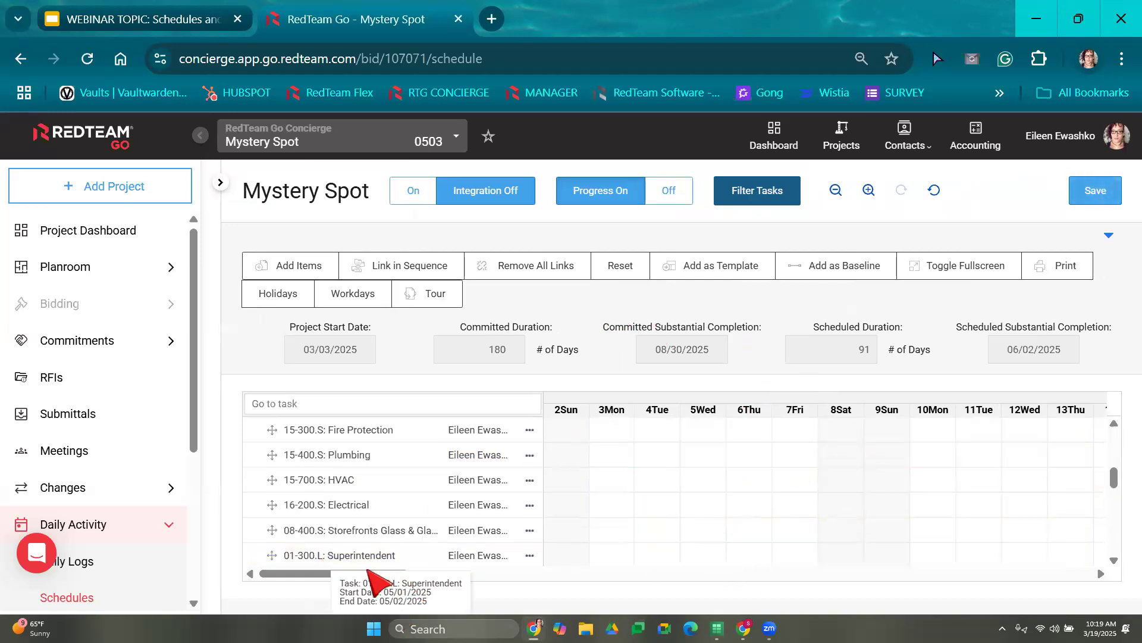
{"action": "left_click_drag", "start_coordinate": [391, 573], "coordinate": [642, 573]}
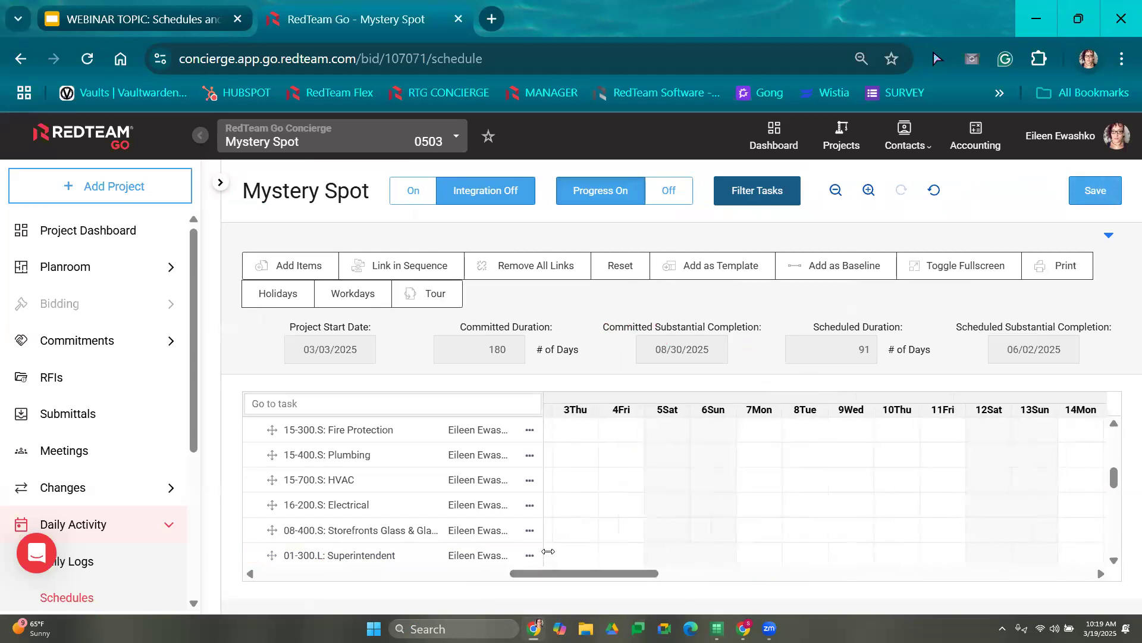
{"action": "scroll", "coordinate": [643, 482], "scroll_direction": "up", "scroll_amount": 5}
{"action": "scroll", "coordinate": [679, 476], "scroll_direction": "down", "scroll_amount": 3}
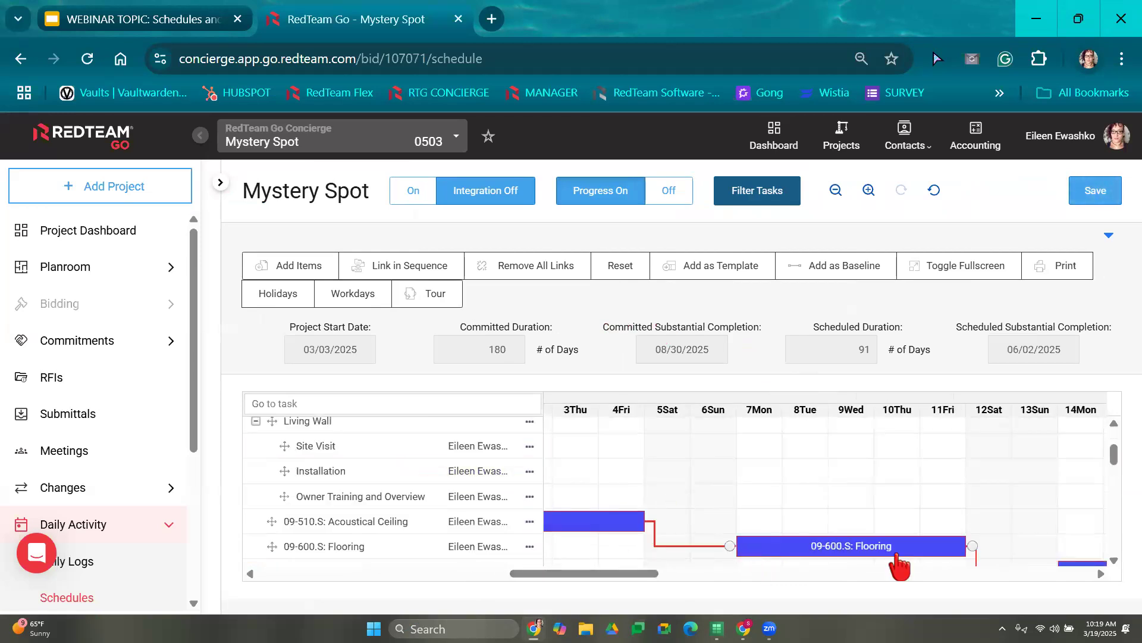
{"action": "scroll", "coordinate": [1025, 507], "scroll_direction": "down", "scroll_amount": 5}
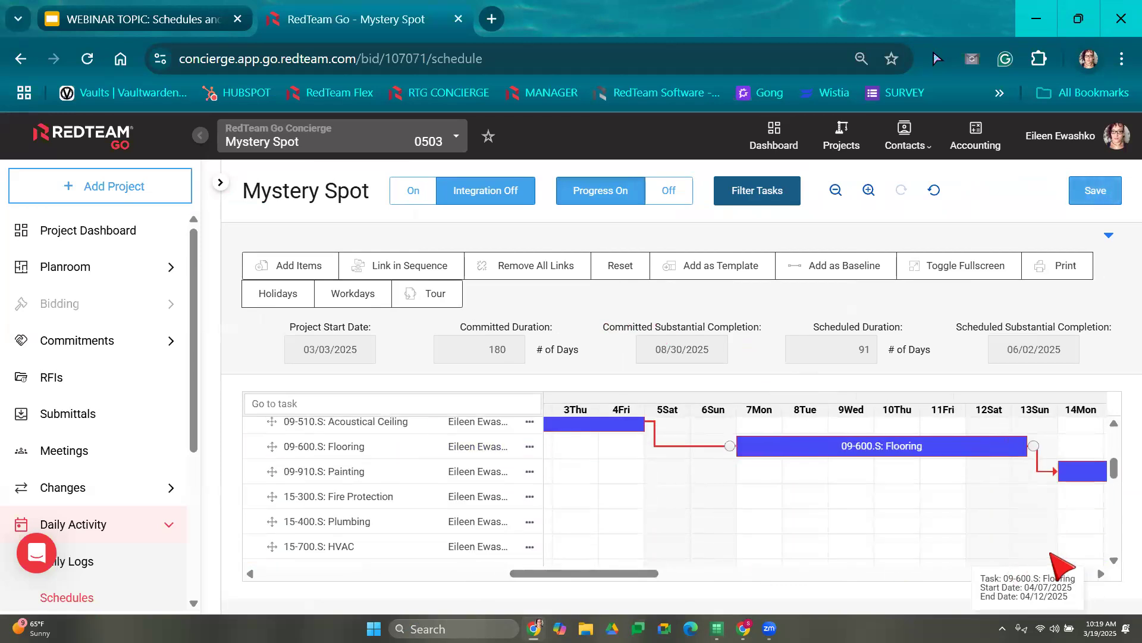
{"action": "scroll", "coordinate": [1025, 507], "scroll_direction": "up", "scroll_amount": 5}
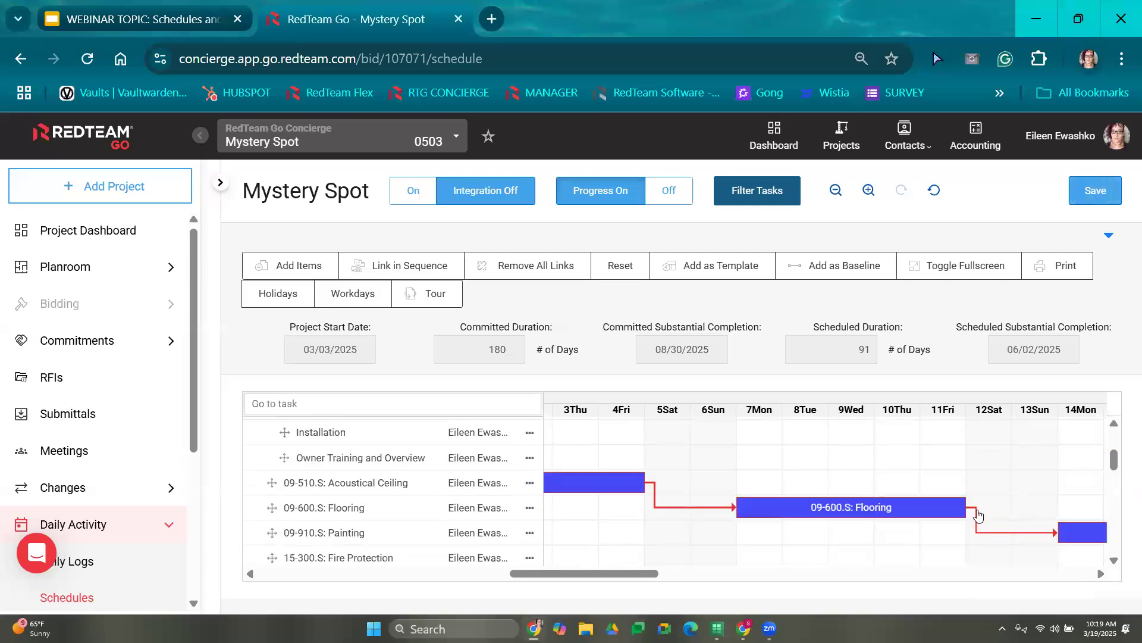
{"action": "left_click_drag", "start_coordinate": [967, 510], "coordinate": [1095, 513]}
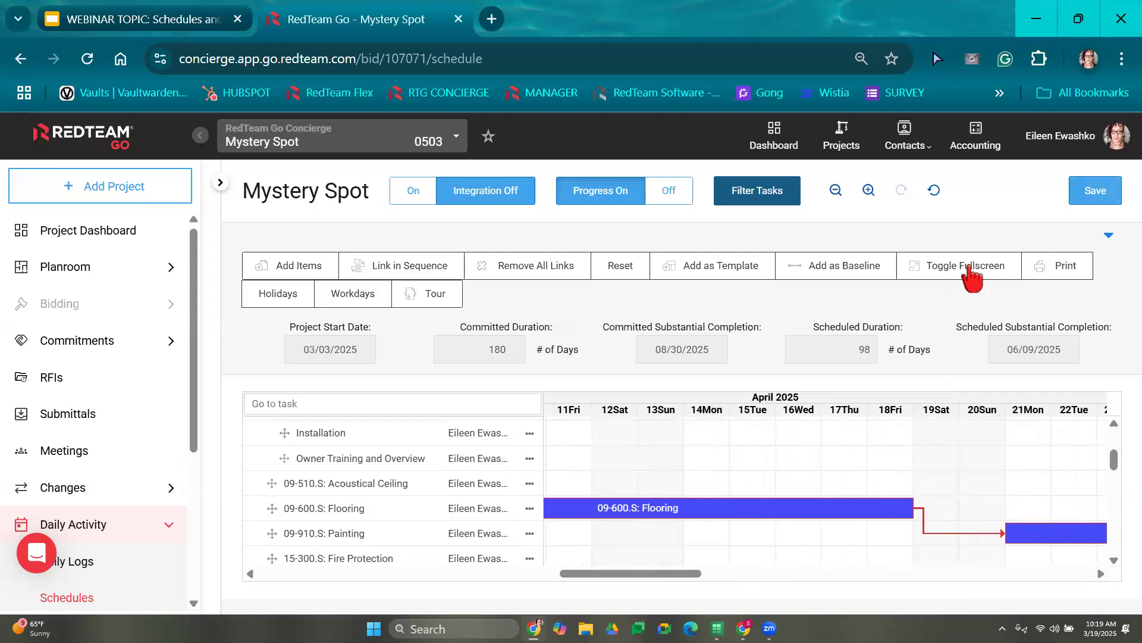
{"action": "left_click", "coordinate": [1097, 191]}
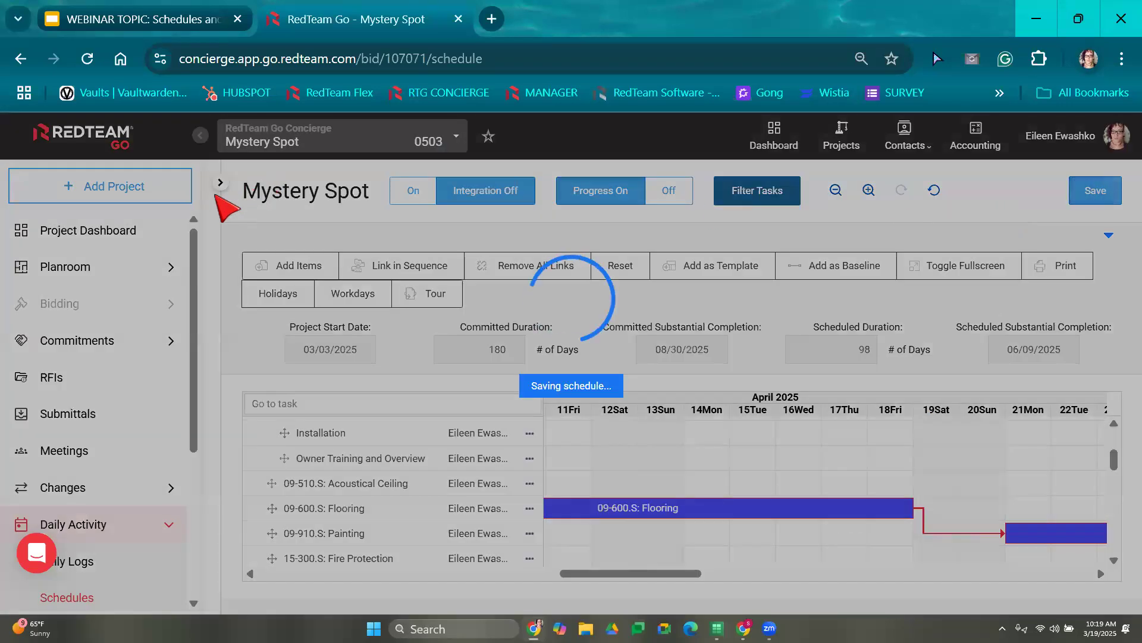
- Review the 09-600.S: Flooring task in the 3.19.25 baseline, and return to the current project schedule
{"action": "left_click", "coordinate": [221, 182]}
{"action": "left_click", "coordinate": [271, 224]}
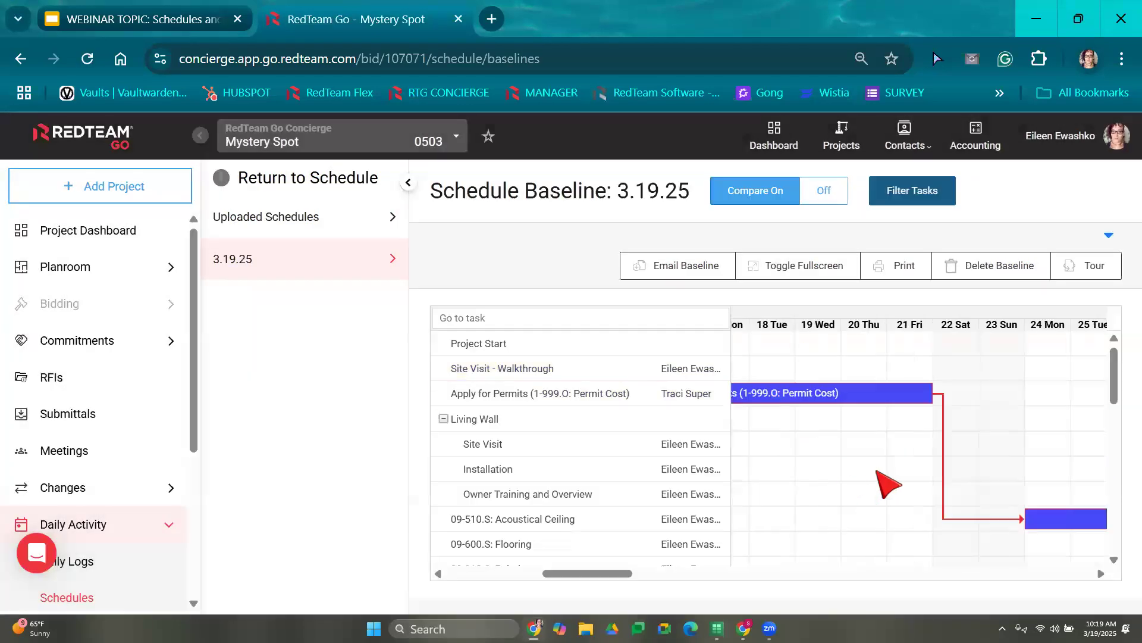
{"action": "scroll", "coordinate": [886, 485], "scroll_direction": "down", "scroll_amount": 3}
{"action": "scroll", "coordinate": [684, 471], "scroll_direction": "down", "scroll_amount": 3}
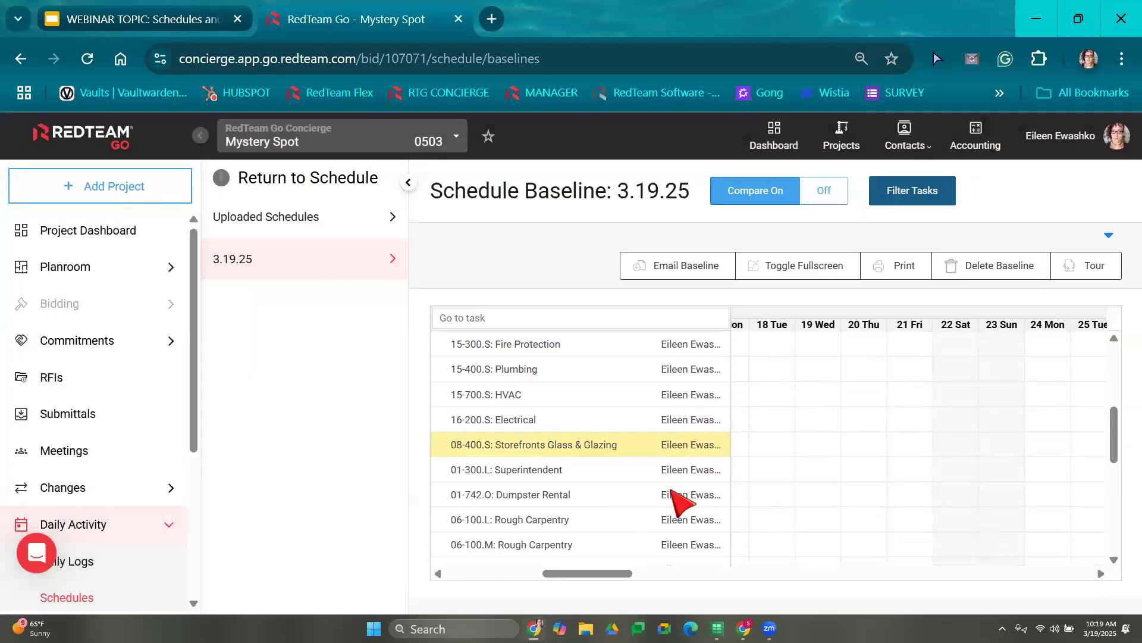
{"action": "scroll", "coordinate": [684, 499], "scroll_direction": "up", "scroll_amount": 3}
{"action": "scroll", "coordinate": [633, 576], "scroll_direction": "right", "scroll_amount": 5}
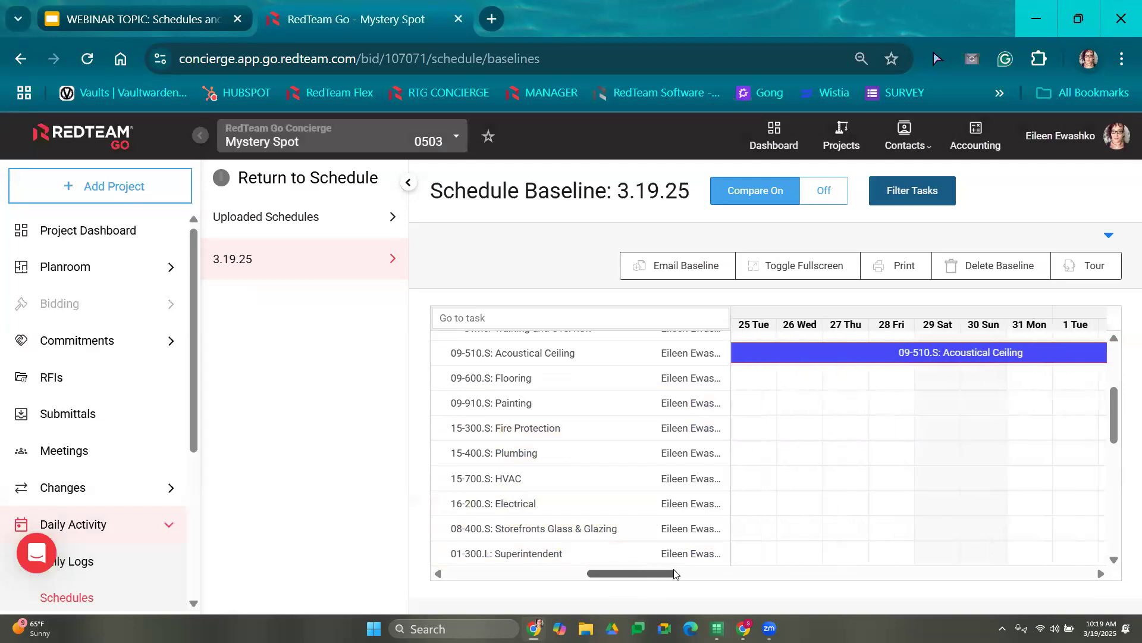
{"action": "scroll", "coordinate": [692, 570], "scroll_direction": "right", "scroll_amount": 3}
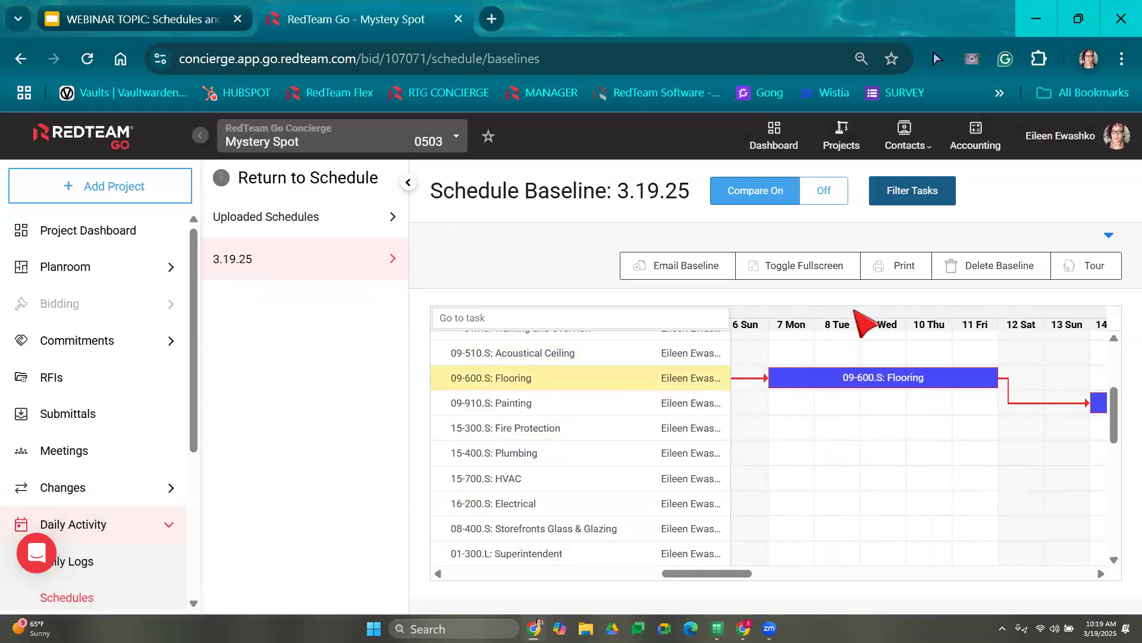
{"action": "left_click", "coordinate": [86, 596]}
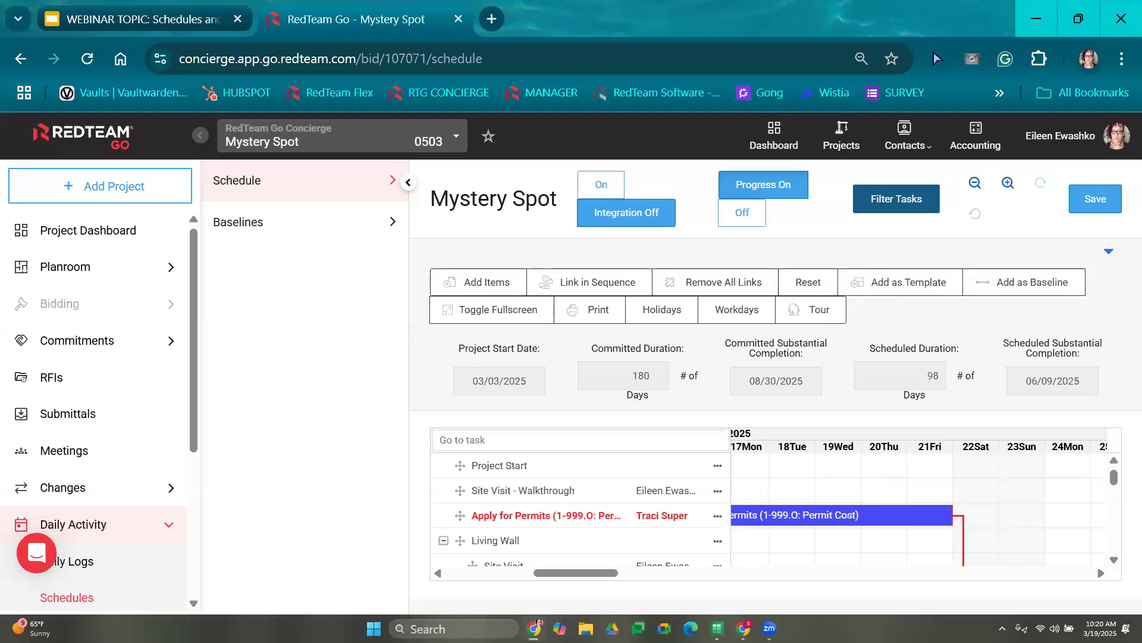
- Switch to the subcontractor's Gmail inbox, open the "Schedule for Mystery Spot" email and follow its link to view the schedule
{"action": "left_click", "coordinate": [744, 572]}
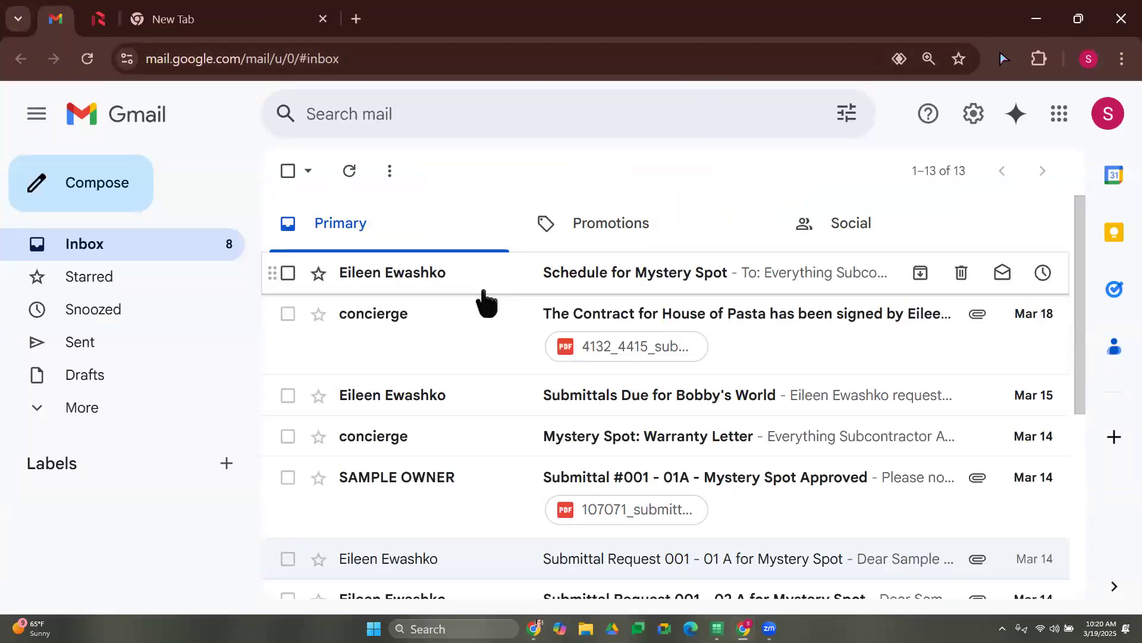
{"action": "left_click", "coordinate": [670, 277]}
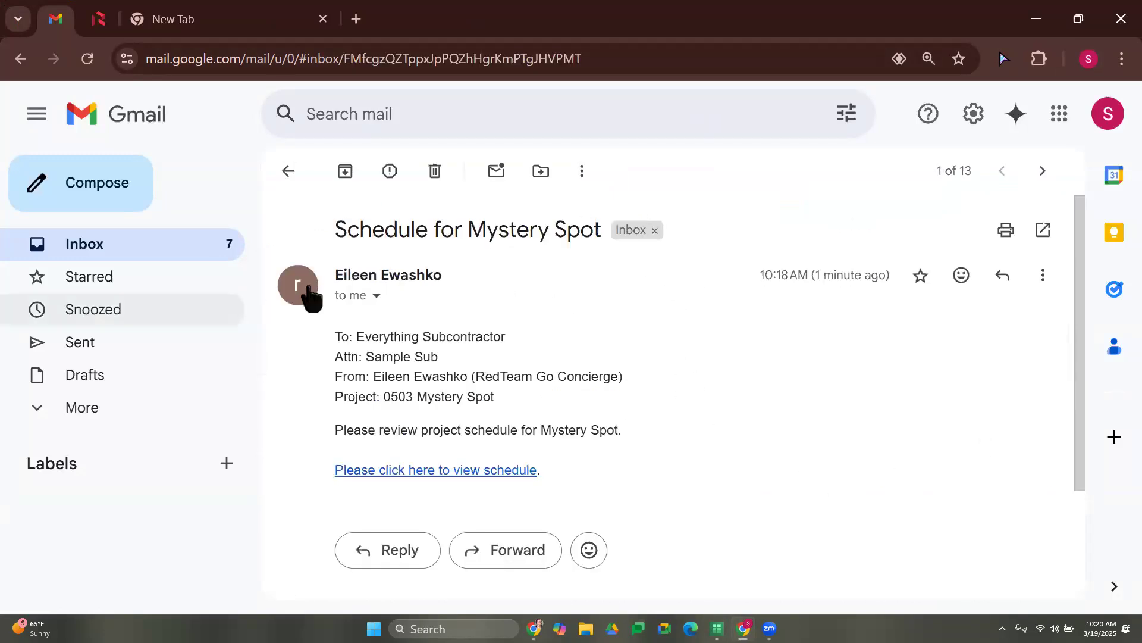
{"action": "scroll", "coordinate": [398, 410], "scroll_direction": "down", "scroll_amount": 2}
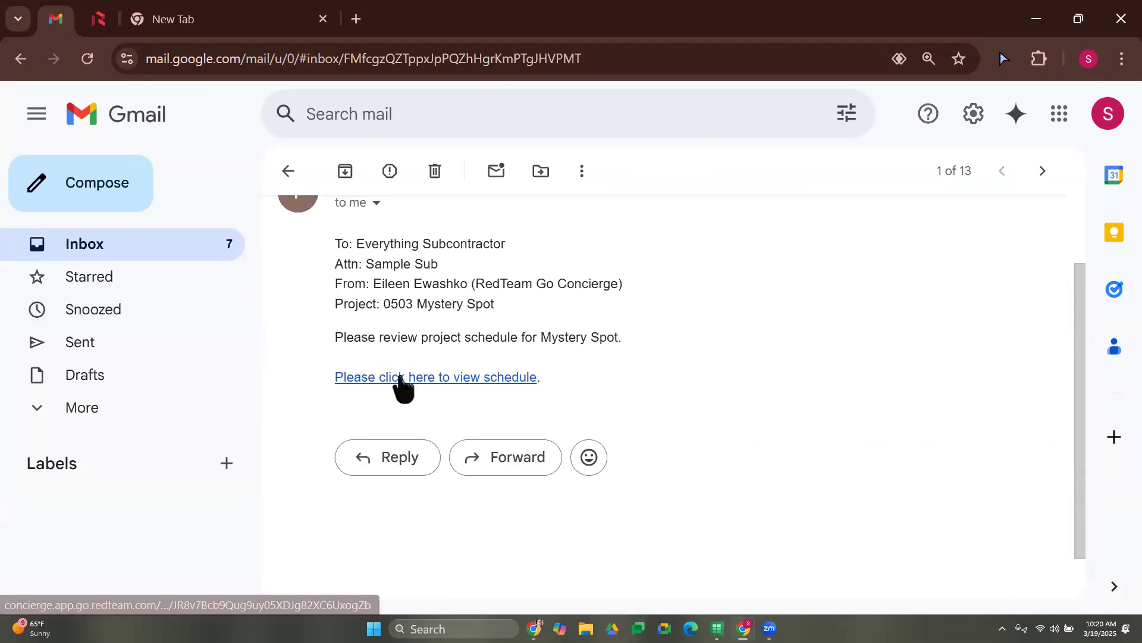
{"action": "left_click", "coordinate": [403, 377]}
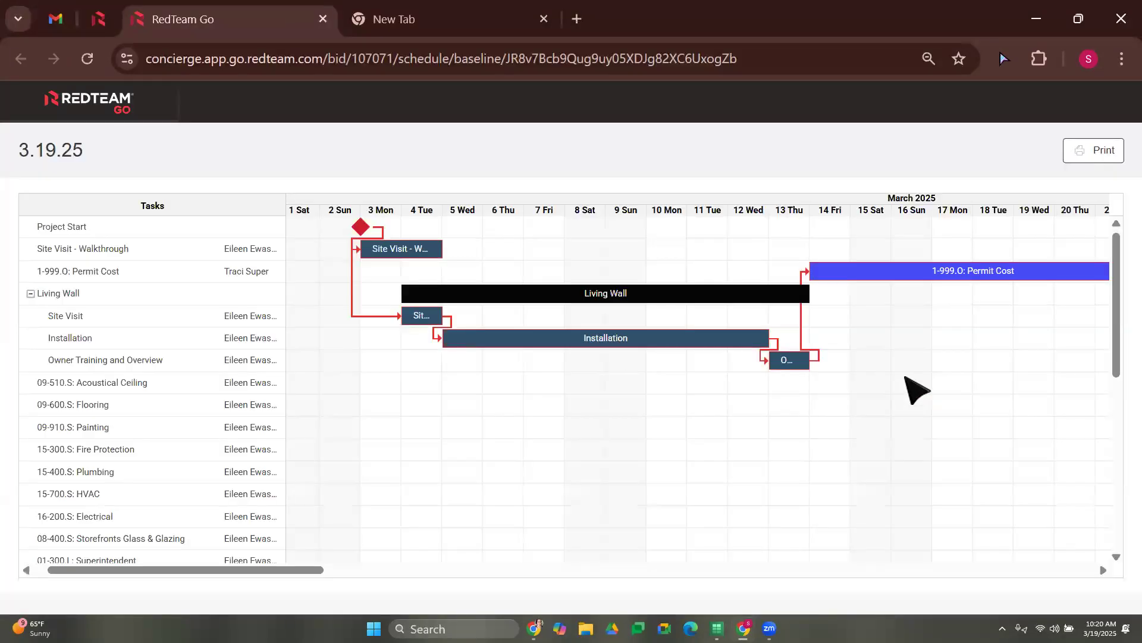
- Look over the emailed 3.19.25 baseline's task list and its Gantt timeline through early May
{"action": "scroll", "coordinate": [928, 371], "scroll_direction": "down", "scroll_amount": 6}
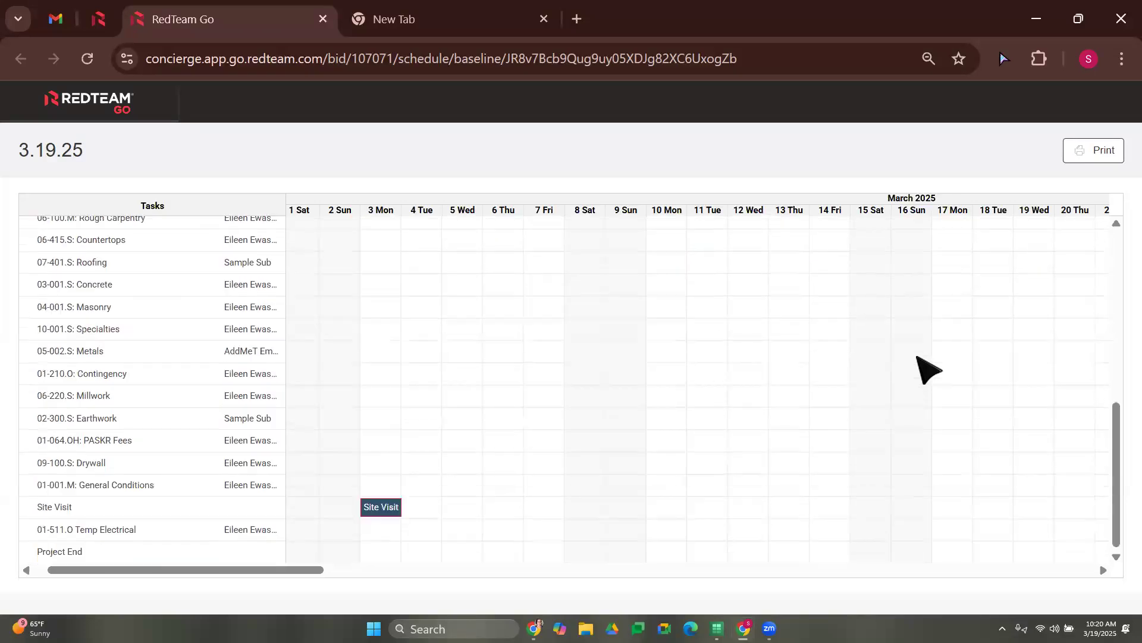
{"action": "left_click_drag", "start_coordinate": [315, 570], "coordinate": [819, 570]}
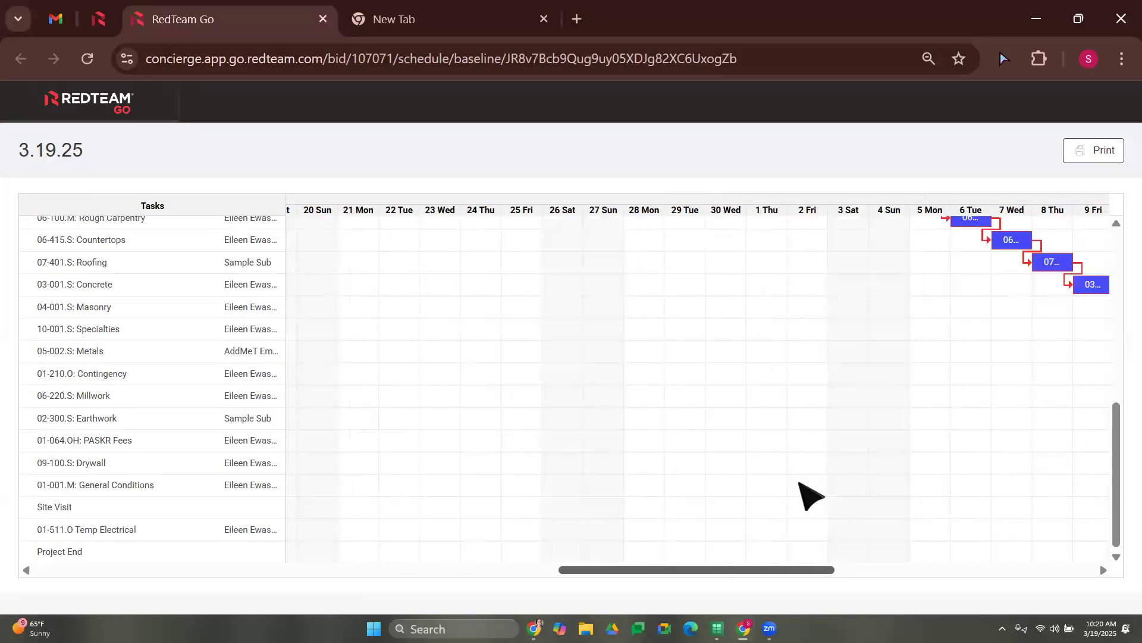
{"action": "scroll", "coordinate": [801, 485], "scroll_direction": "up", "scroll_amount": 4}
{"action": "scroll", "coordinate": [800, 483], "scroll_direction": "up", "scroll_amount": 3}
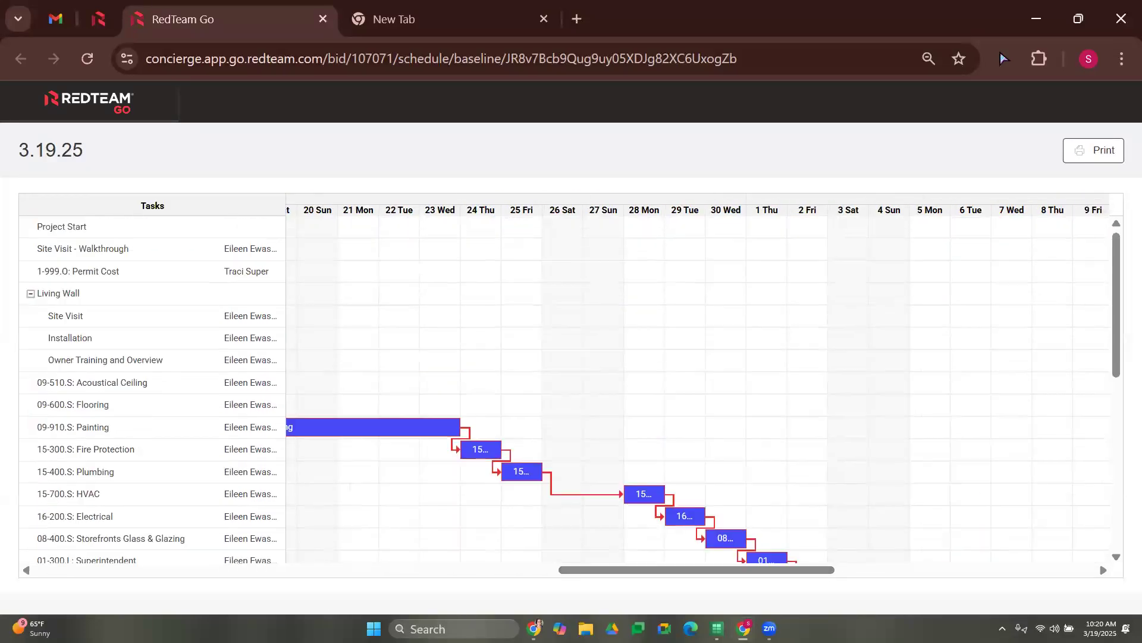
- Print the 3.19.25 baseline in Letter (8.5" x 11") format as a Calendar with a 3-week span from 03/09/2025
{"action": "left_click", "coordinate": [1077, 150]}
{"action": "left_click", "coordinate": [579, 220]}
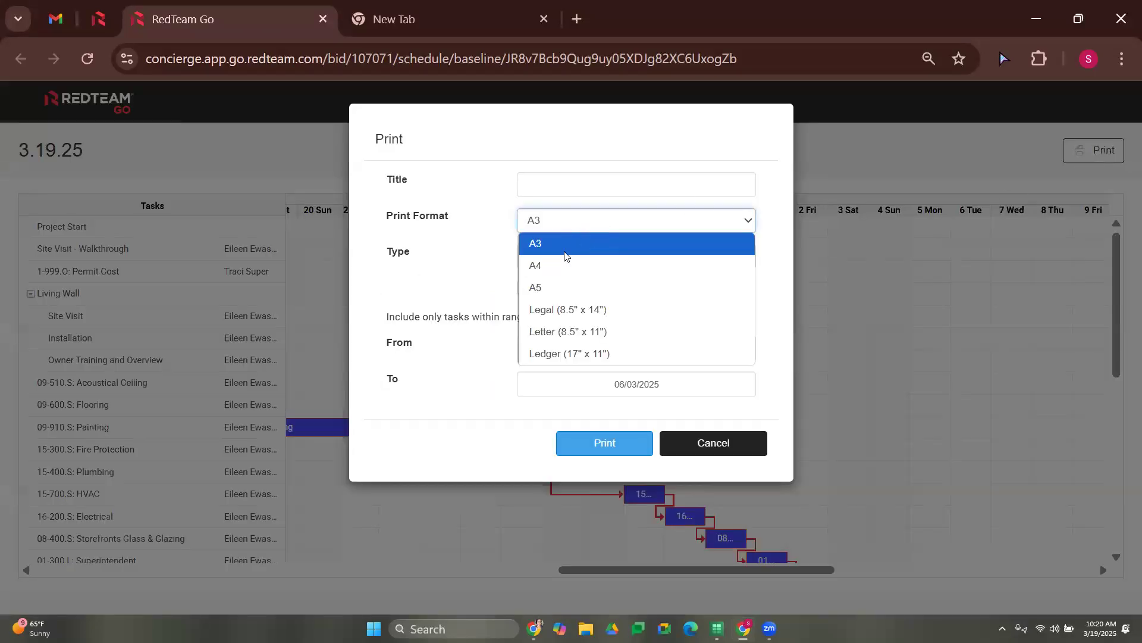
{"action": "left_click", "coordinate": [540, 331]}
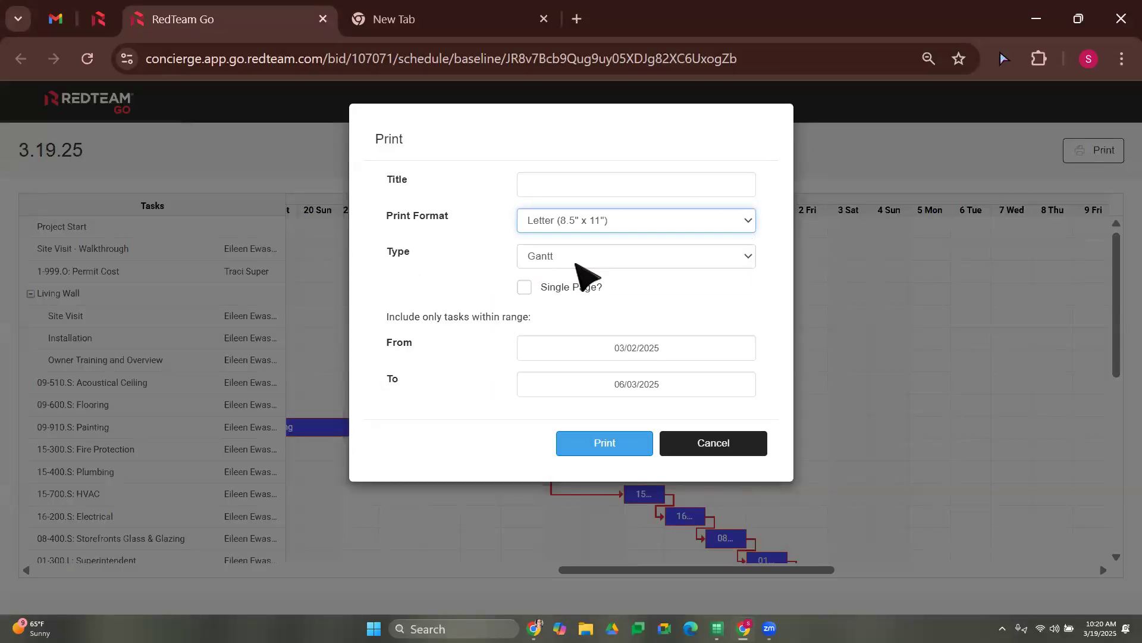
{"action": "left_click", "coordinate": [578, 259]}
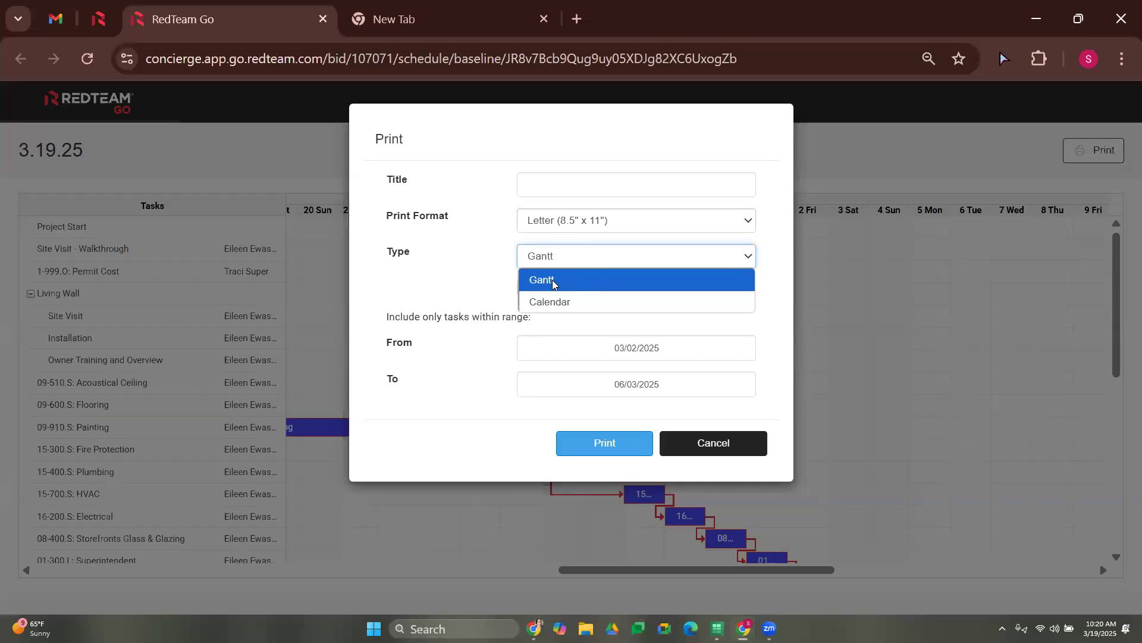
{"action": "left_click", "coordinate": [548, 302]}
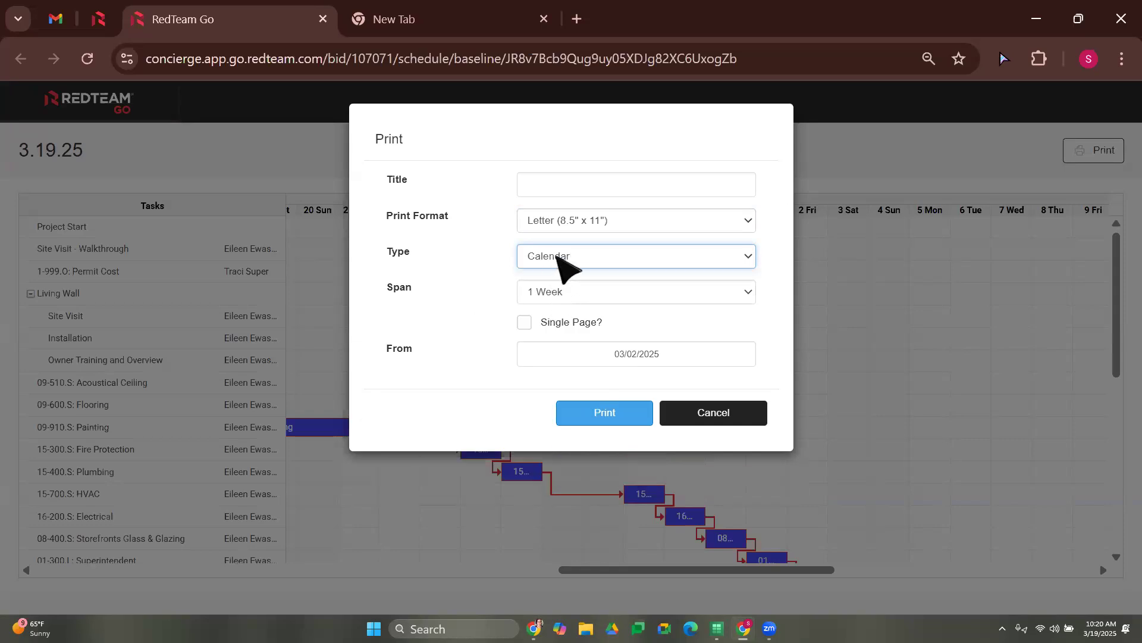
{"action": "left_click", "coordinate": [554, 299]}
{"action": "left_click", "coordinate": [573, 363]}
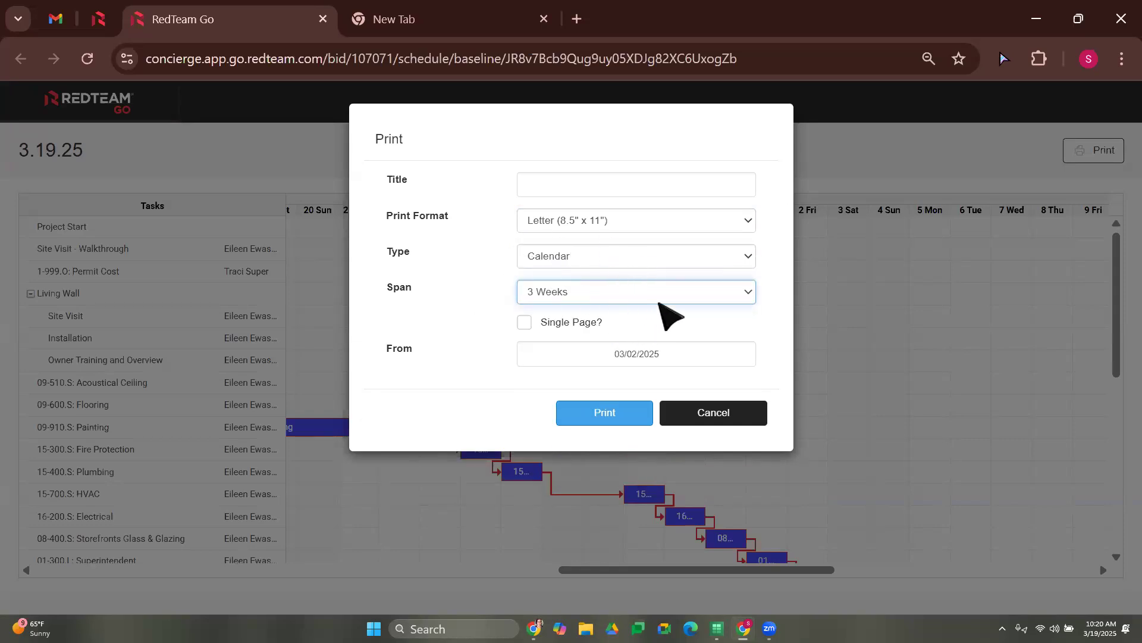
{"action": "left_click", "coordinate": [608, 345]}
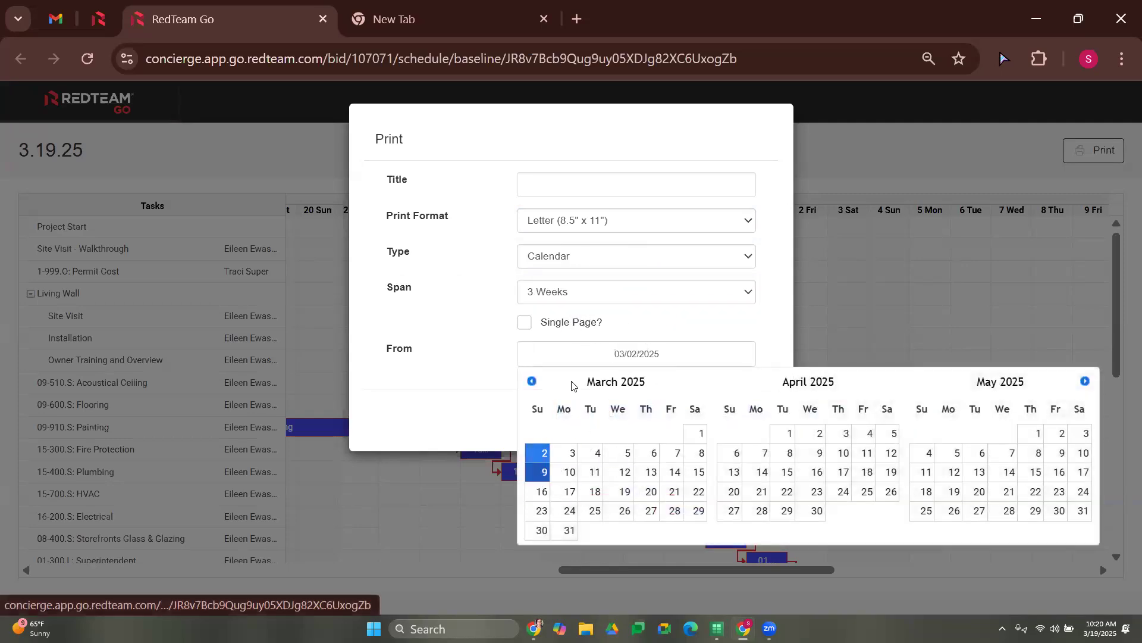
{"action": "left_click", "coordinate": [541, 472]}
{"action": "left_click", "coordinate": [595, 415]}
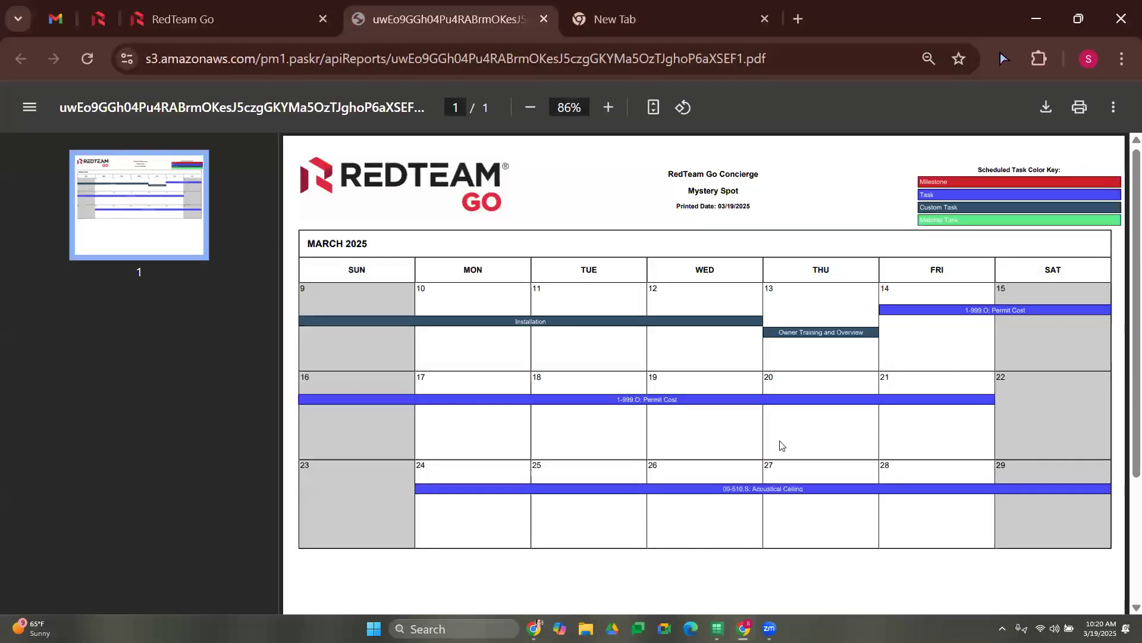
- Examine the three calendar weeks in the exported March 2025 PDF
{"action": "scroll", "coordinate": [799, 451], "scroll_direction": "down", "scroll_amount": 2}
{"action": "scroll", "coordinate": [927, 475], "scroll_direction": "down", "scroll_amount": 2}
{"action": "scroll", "coordinate": [934, 473], "scroll_direction": "up", "scroll_amount": 2}
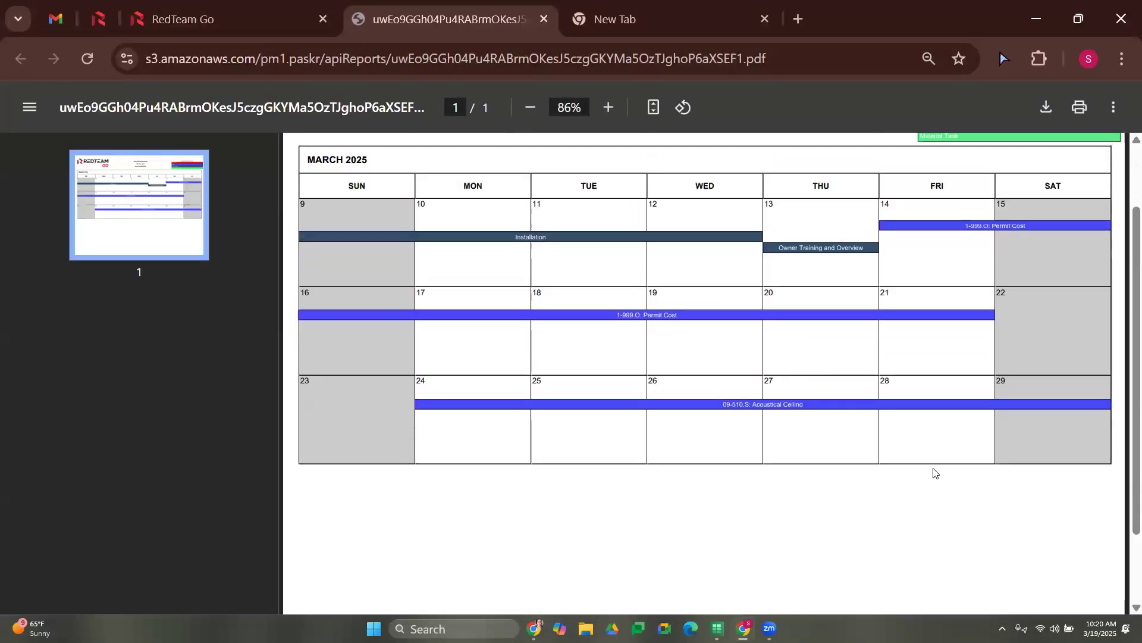
{"action": "scroll", "coordinate": [934, 473], "scroll_direction": "up", "scroll_amount": 3}
- Switch to the subcontractor's RedTeam Go portal and open Schedules for the Mystery Spot project
{"action": "left_click", "coordinate": [196, 19]}
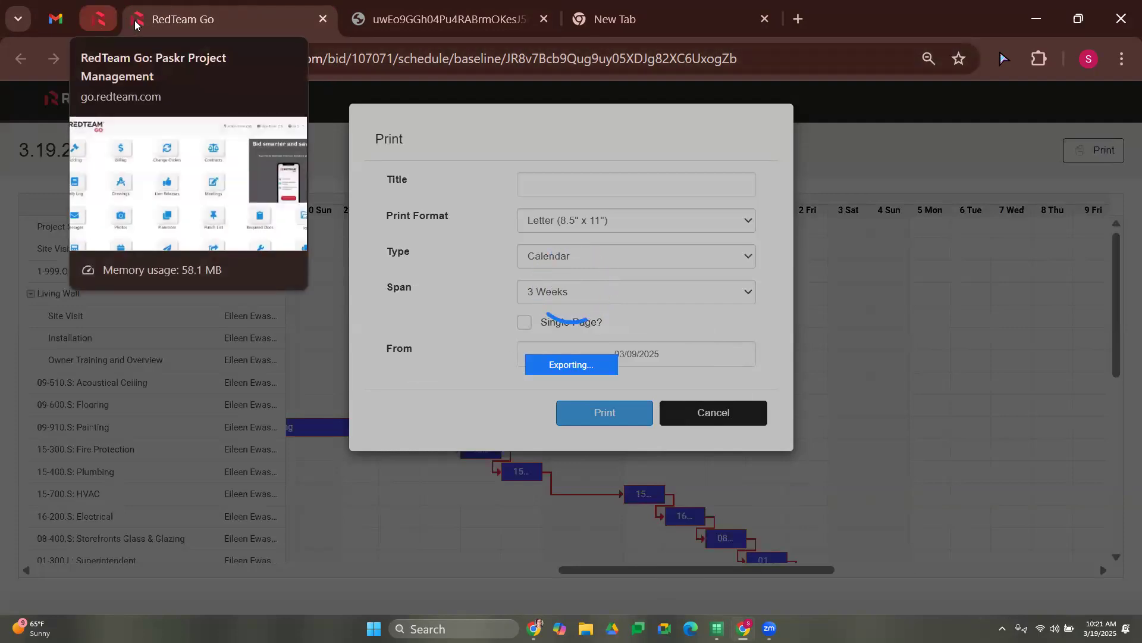
{"action": "left_click", "coordinate": [98, 19]}
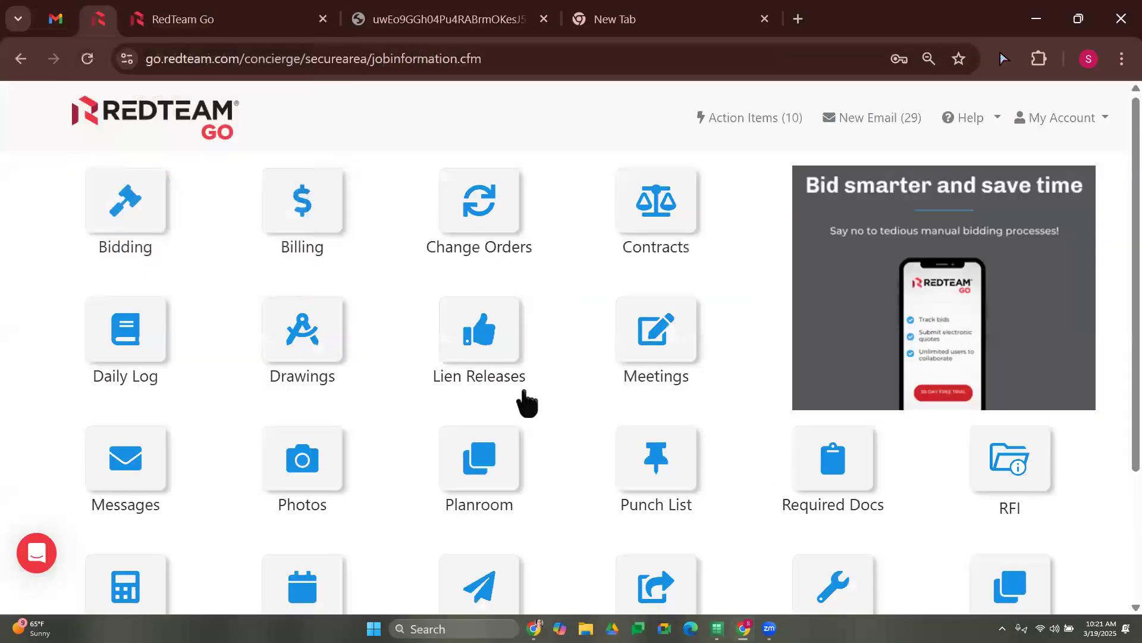
{"action": "scroll", "coordinate": [598, 309], "scroll_direction": "down", "scroll_amount": 2}
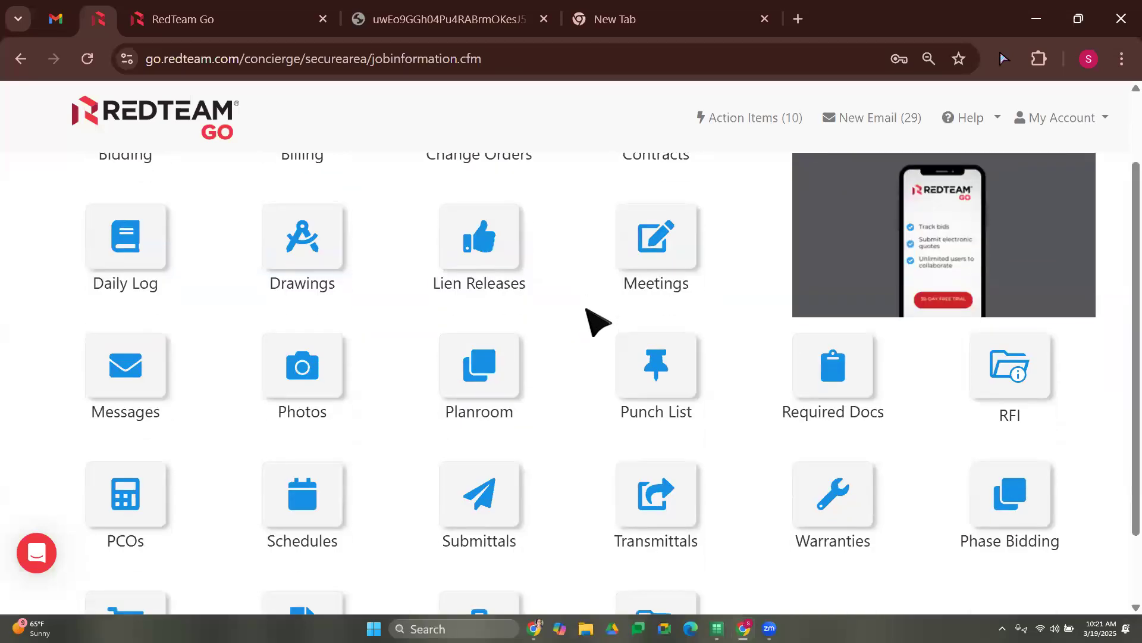
{"action": "scroll", "coordinate": [658, 364], "scroll_direction": "up", "scroll_amount": 2}
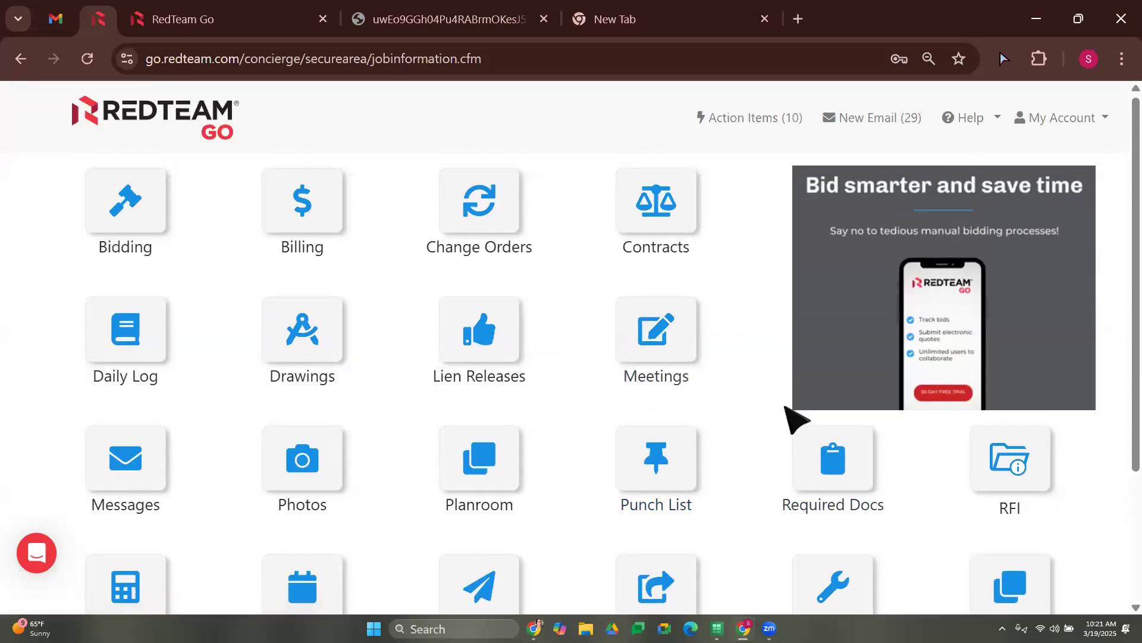
{"action": "scroll", "coordinate": [786, 407], "scroll_direction": "down", "scroll_amount": 2}
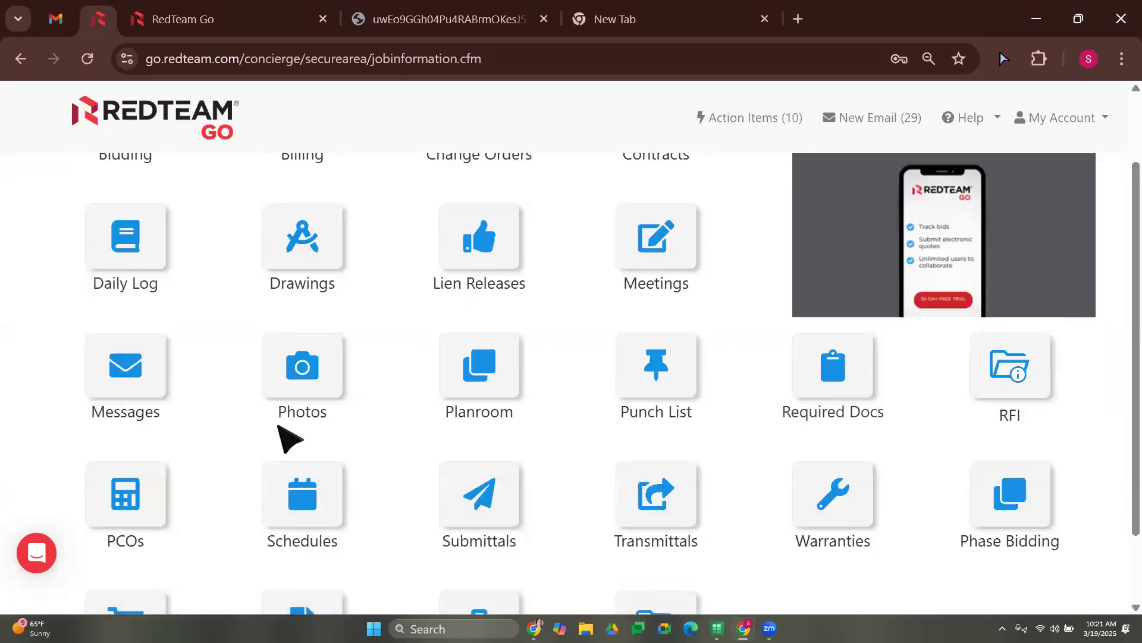
{"action": "left_click", "coordinate": [288, 522]}
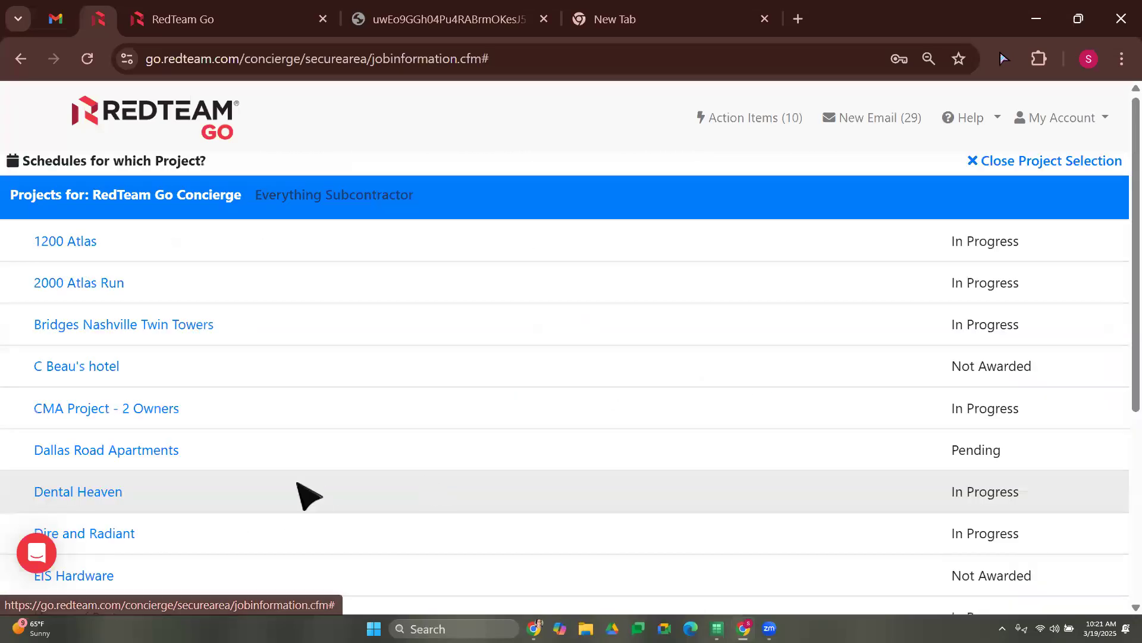
{"action": "scroll", "coordinate": [94, 477], "scroll_direction": "down", "scroll_amount": 5}
{"action": "left_click", "coordinate": [62, 468]}
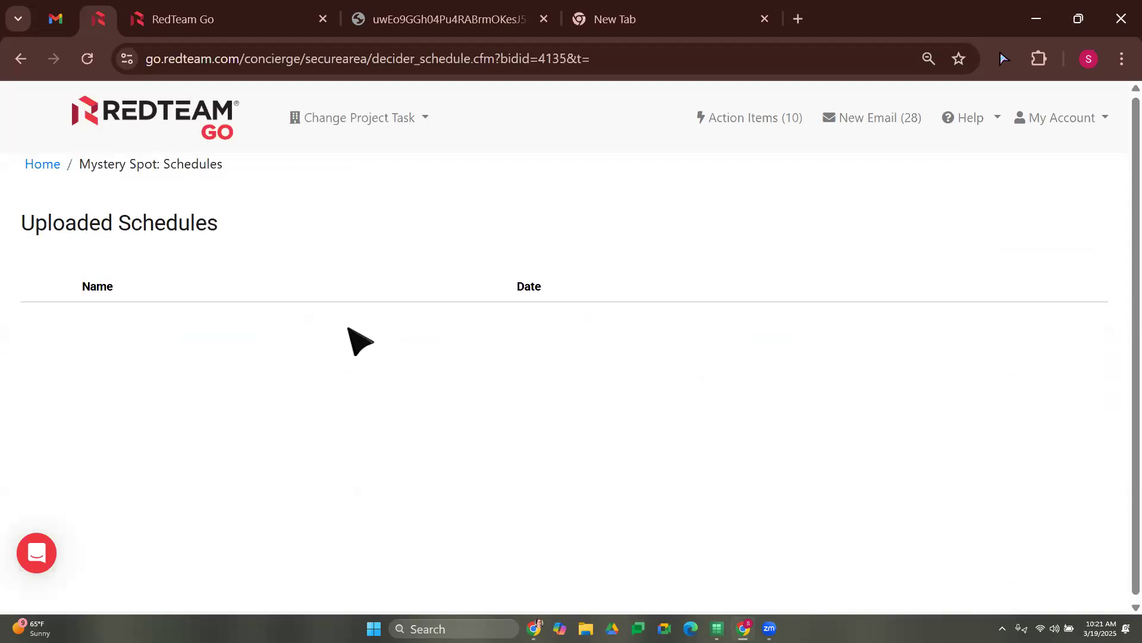
- Switch back to the contractor's Mystery Spot window and open Uploaded Schedules under its baselines
{"action": "mouse_move", "coordinate": [534, 628]}
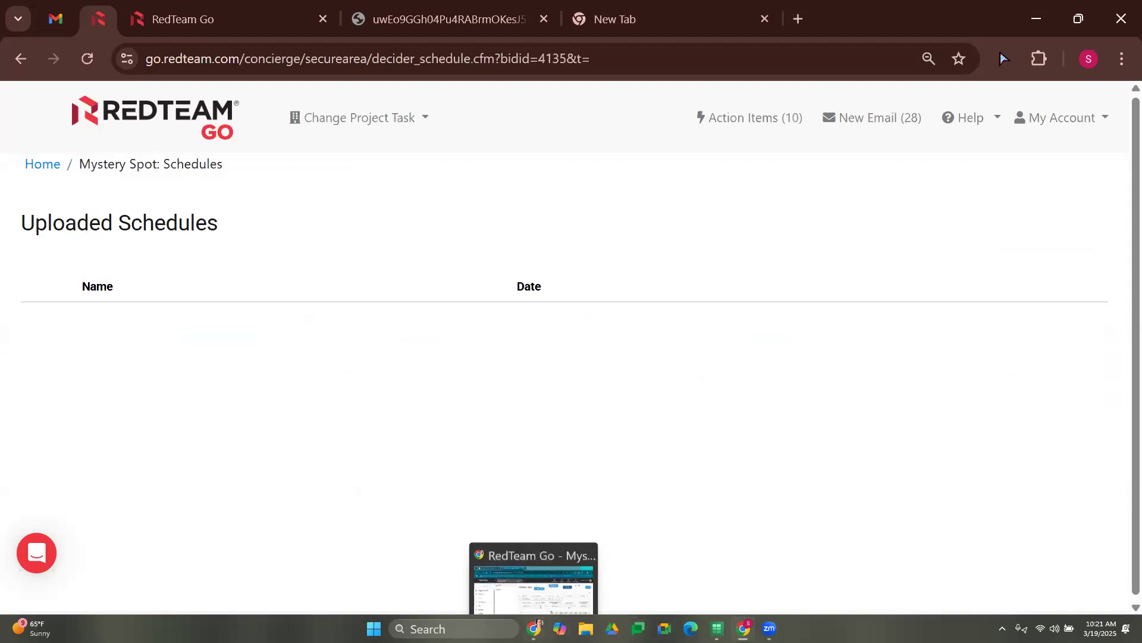
{"action": "left_click", "coordinate": [527, 568]}
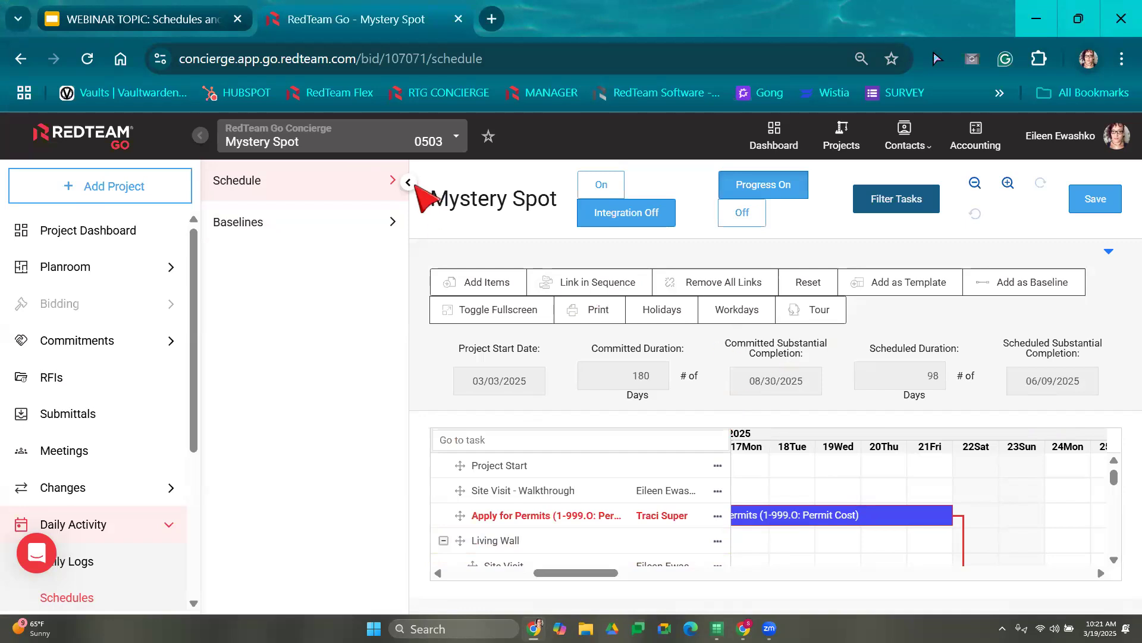
{"action": "left_click", "coordinate": [311, 232]}
{"action": "left_click", "coordinate": [273, 261]}
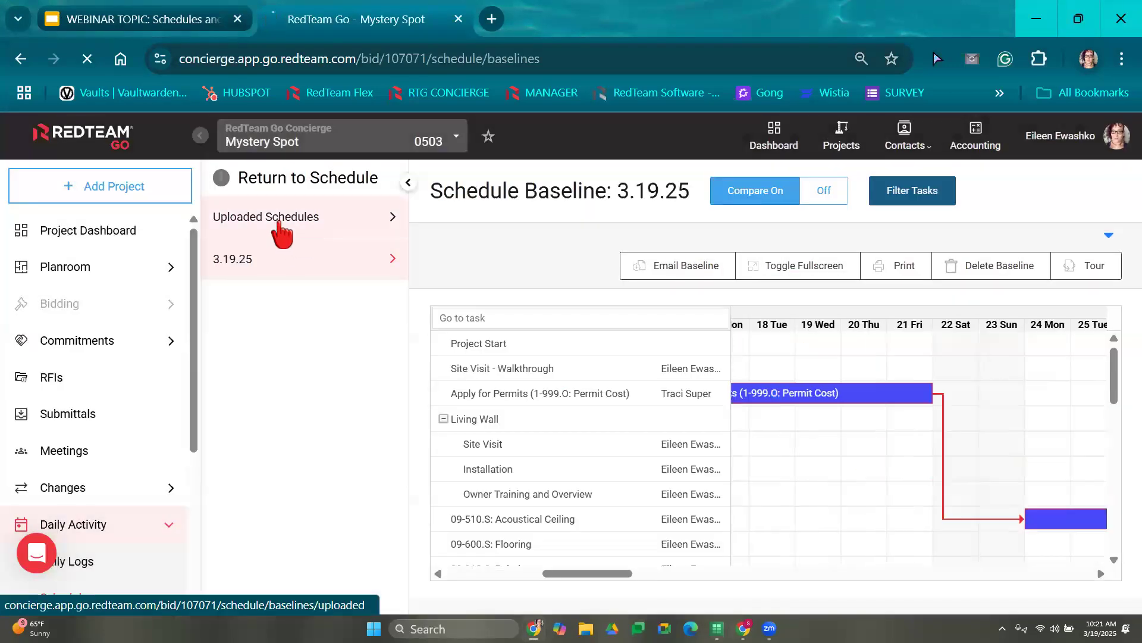
{"action": "left_click", "coordinate": [280, 226]}
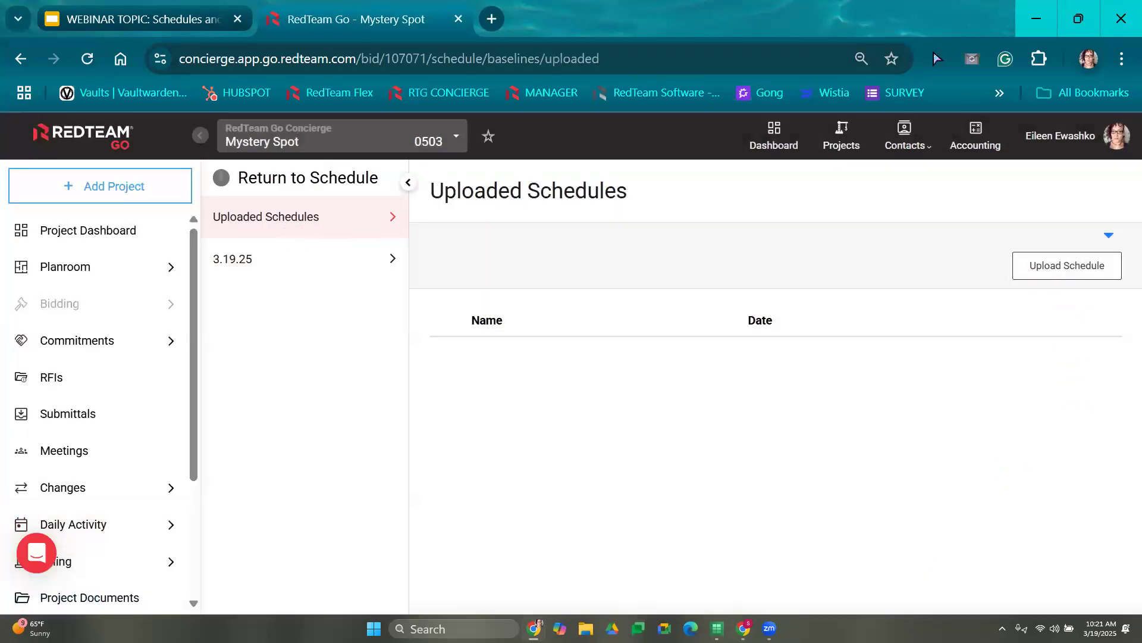
- Upload the RedTeam Go QuickBooks Online Integration Guide PDF from Downloads to Uploaded Schedules under the name Schedule
{"action": "left_click", "coordinate": [1078, 266]}
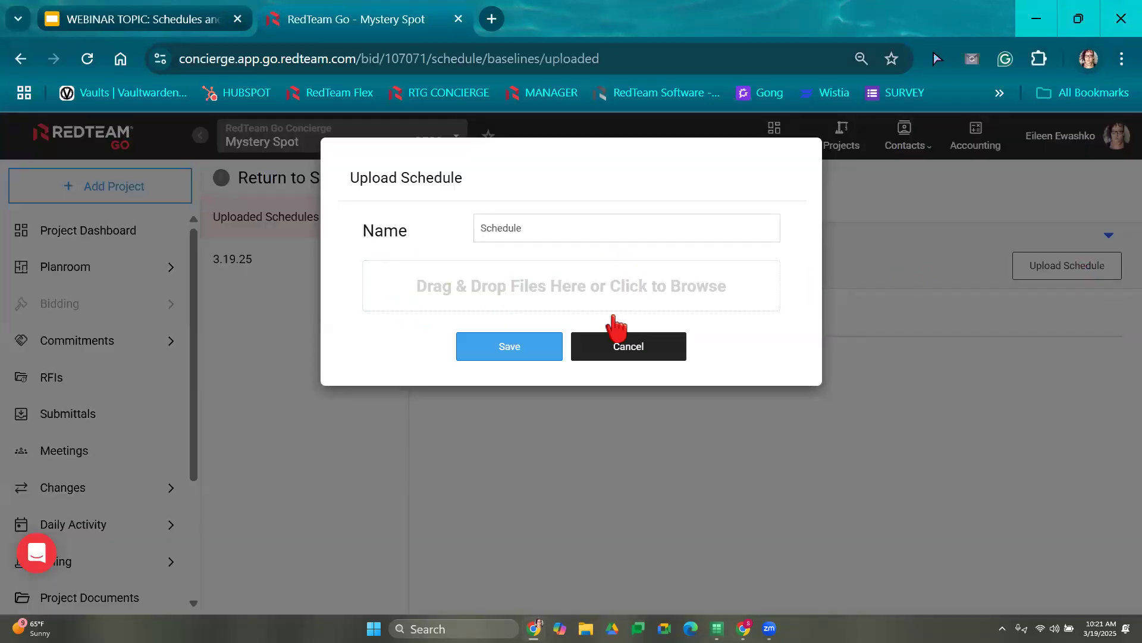
{"action": "left_click", "coordinate": [577, 282]}
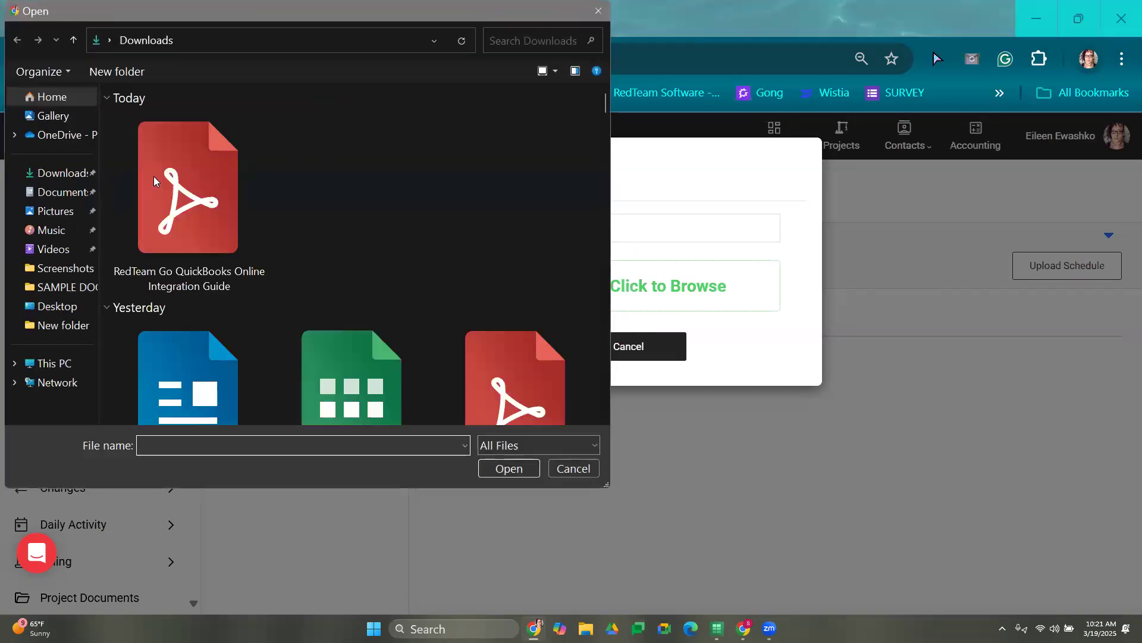
{"action": "scroll", "coordinate": [447, 195], "scroll_direction": "down", "scroll_amount": 5}
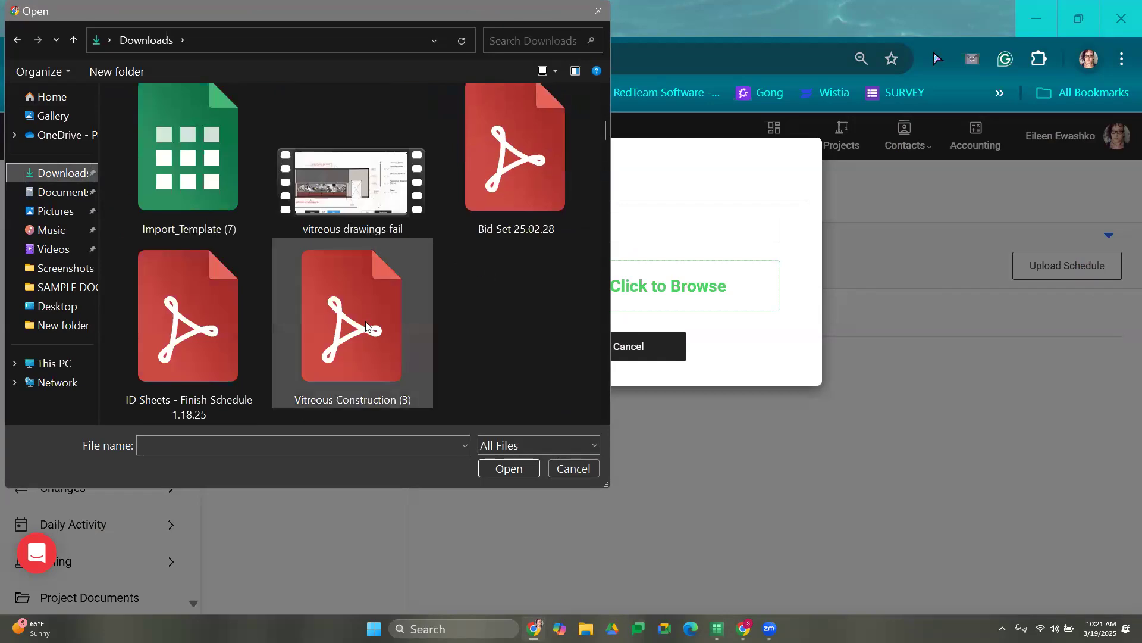
{"action": "scroll", "coordinate": [478, 244], "scroll_direction": "up", "scroll_amount": 5}
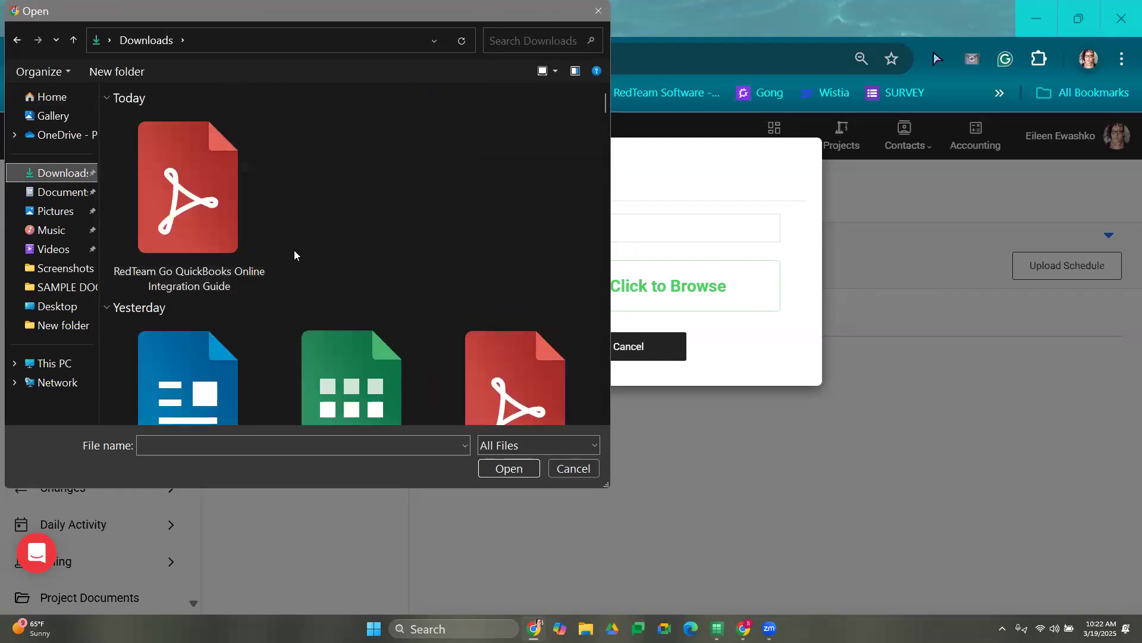
{"action": "scroll", "coordinate": [294, 253], "scroll_direction": "down", "scroll_amount": 2}
{"action": "left_click", "coordinate": [183, 155]}
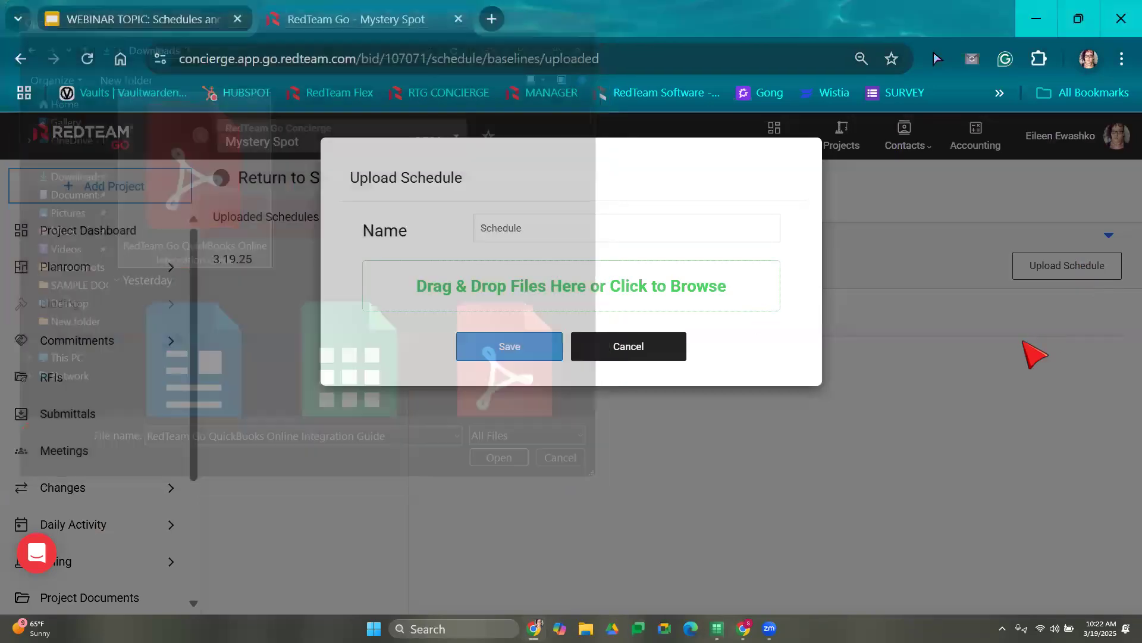
{"action": "left_click", "coordinate": [509, 347]}
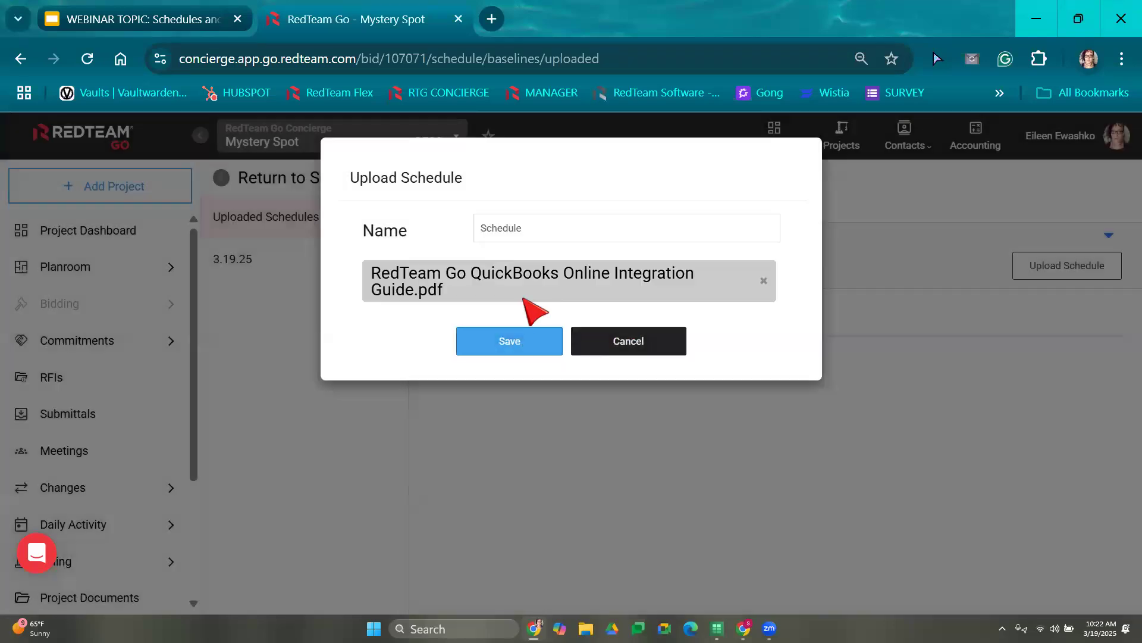
{"action": "left_click", "coordinate": [510, 343]}
- Switch to the subcontractor's portal, refresh its Mystery Spot schedules, view the uploaded Schedule file and return to the list
{"action": "mouse_move", "coordinate": [743, 628]}
{"action": "left_click", "coordinate": [765, 500]}
{"action": "left_click", "coordinate": [525, 65]}
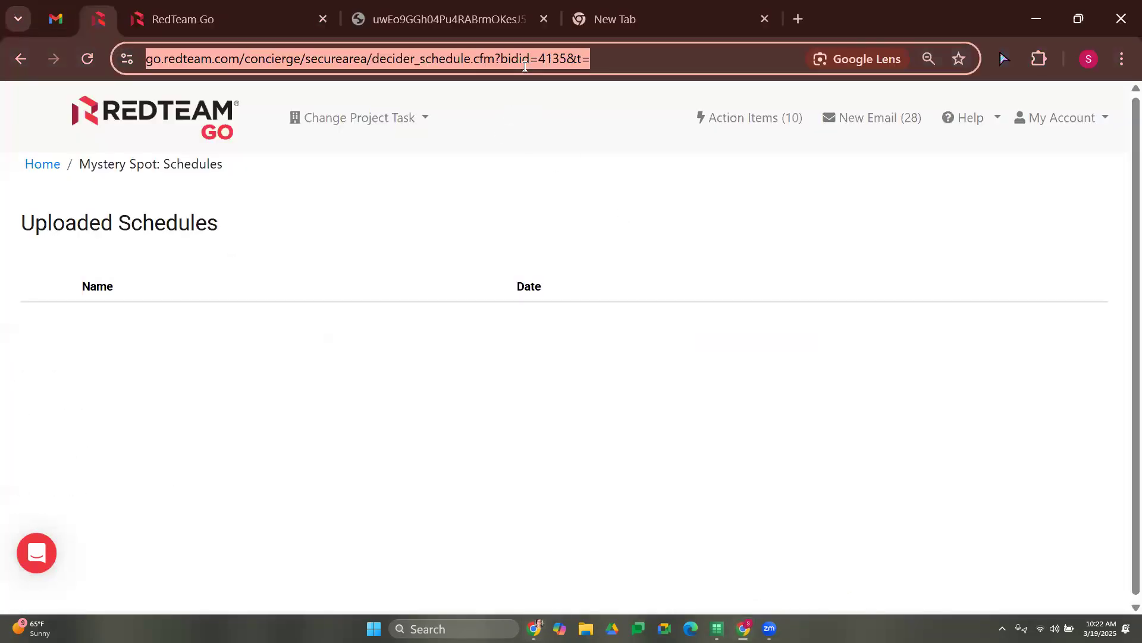
{"action": "key", "text": "Return"}
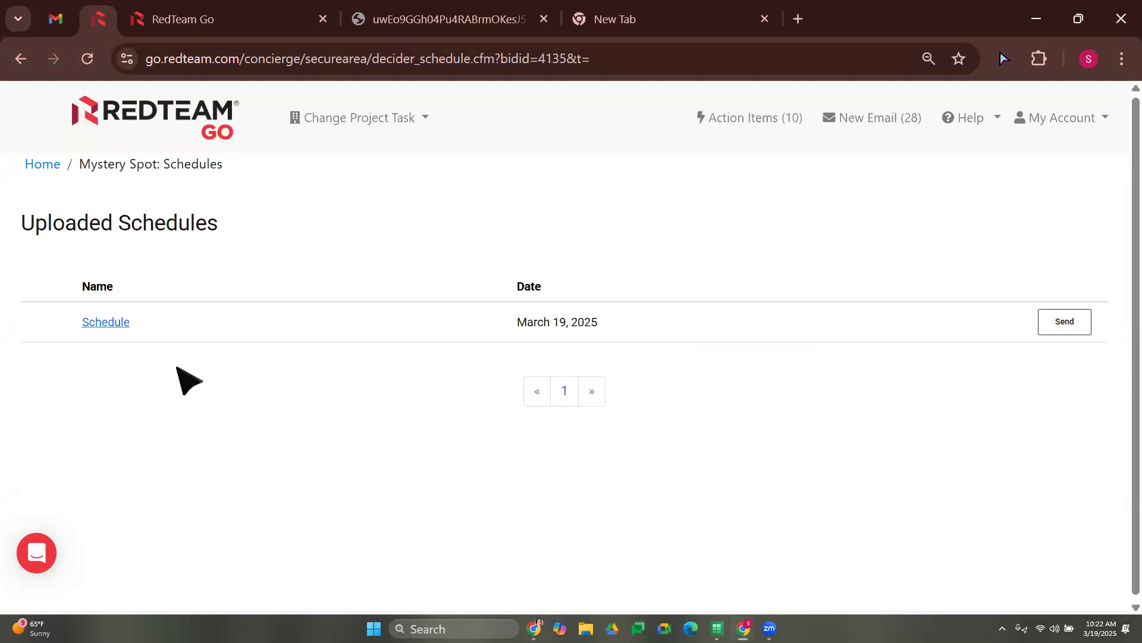
{"action": "left_click", "coordinate": [89, 323]}
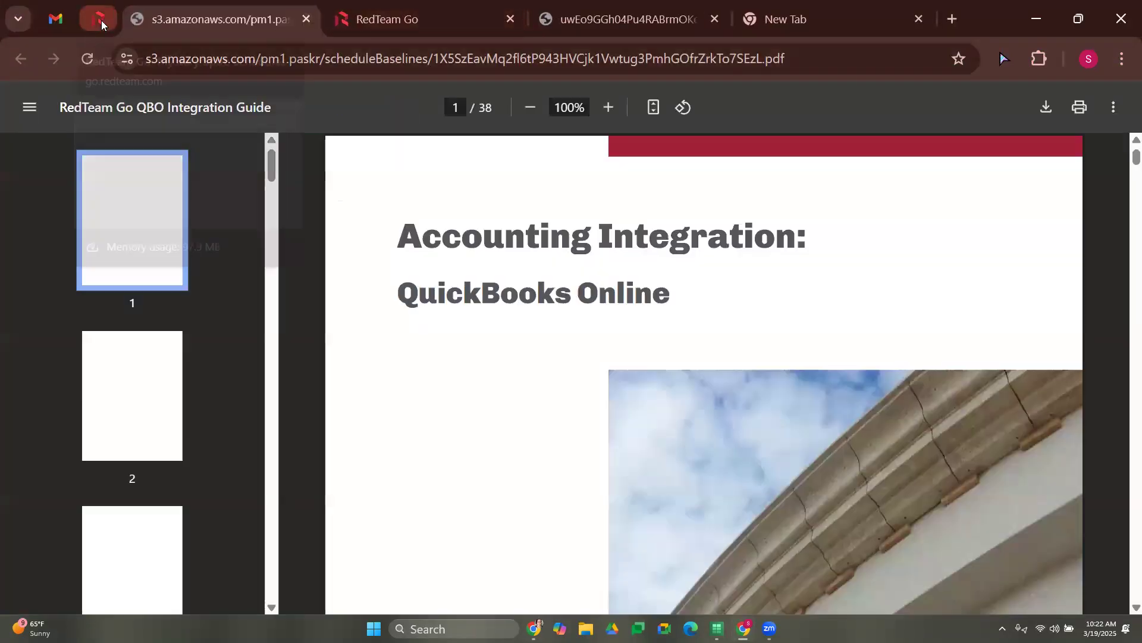
{"action": "left_click", "coordinate": [100, 20]}
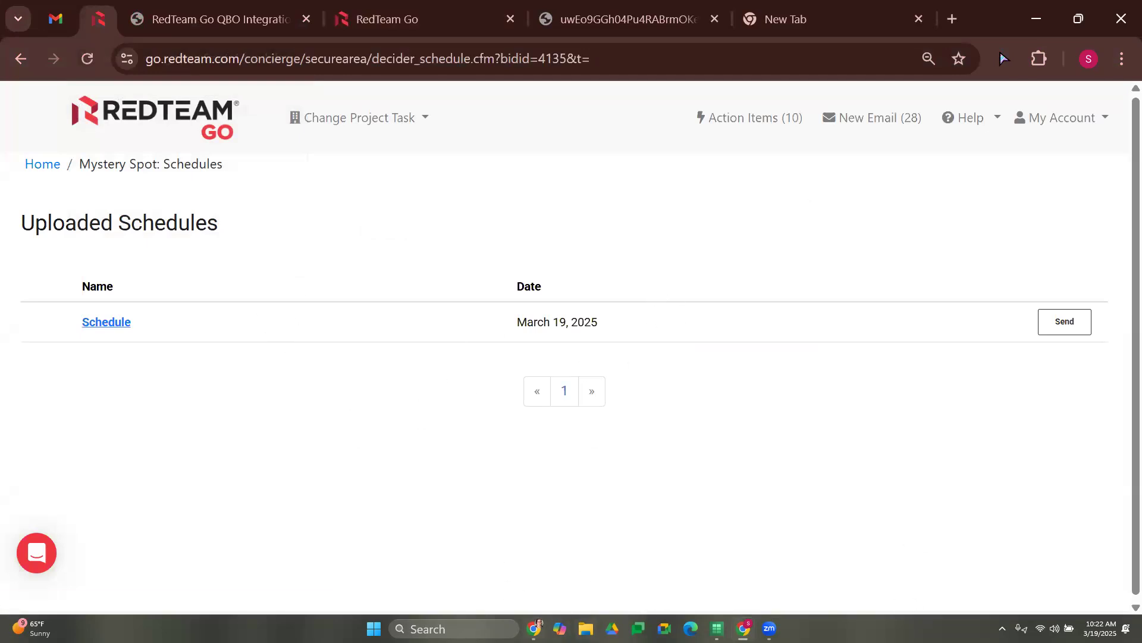
- Switch back to the contractor's Mystery Spot window and open the project's main schedule under Daily Activity
{"action": "mouse_move", "coordinate": [535, 627]}
{"action": "left_click", "coordinate": [533, 574]}
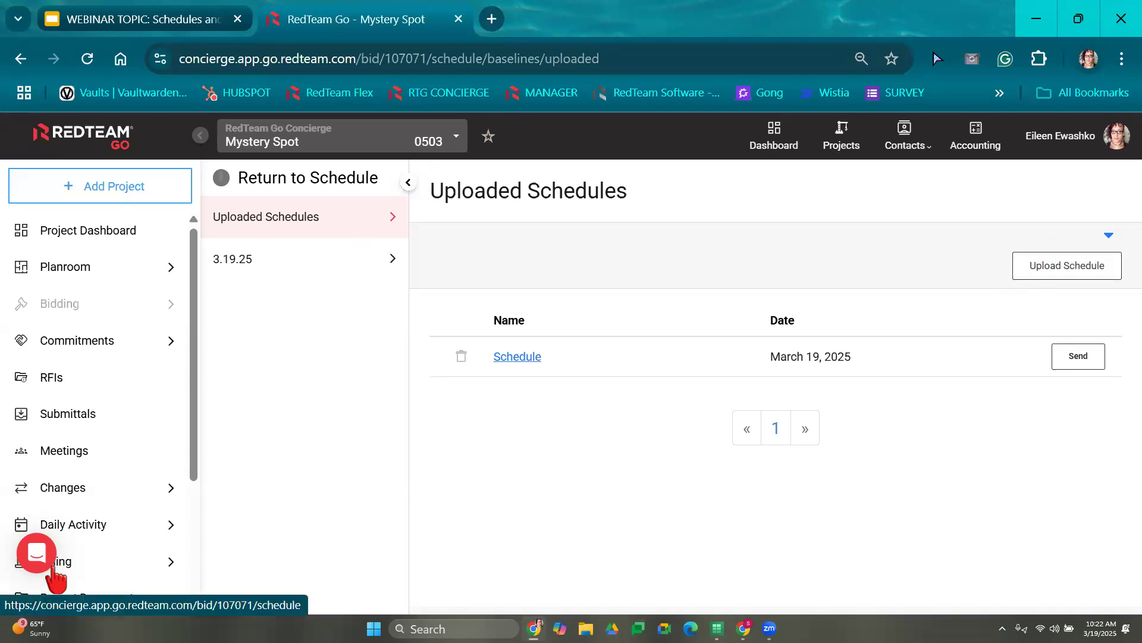
{"action": "scroll", "coordinate": [128, 498], "scroll_direction": "down", "scroll_amount": 3}
{"action": "left_click", "coordinate": [113, 347]}
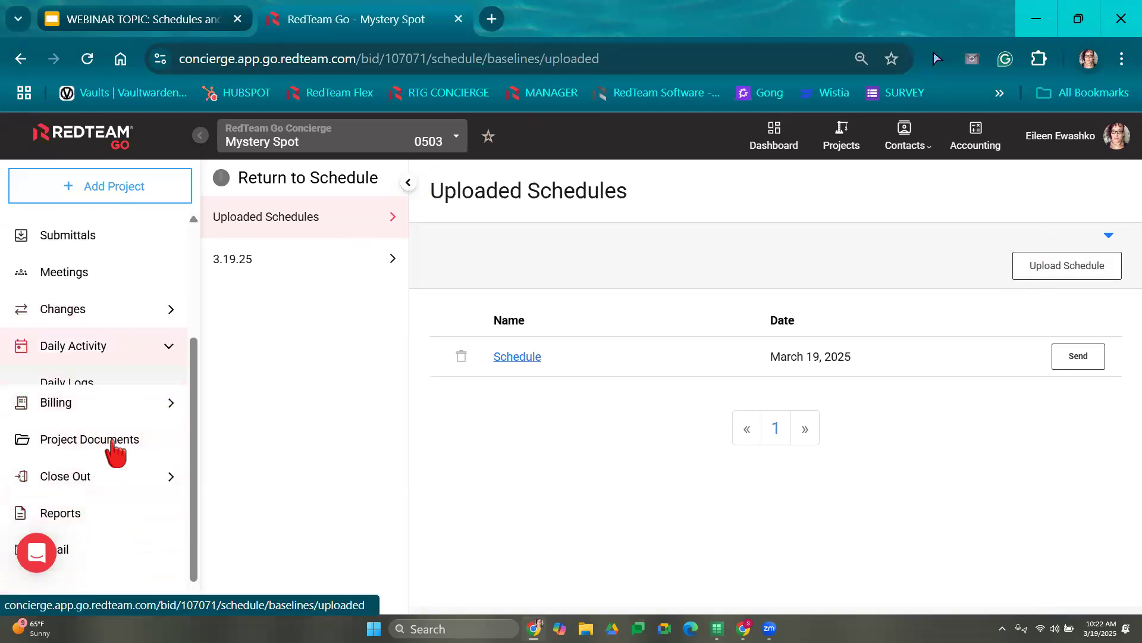
{"action": "left_click", "coordinate": [111, 422]}
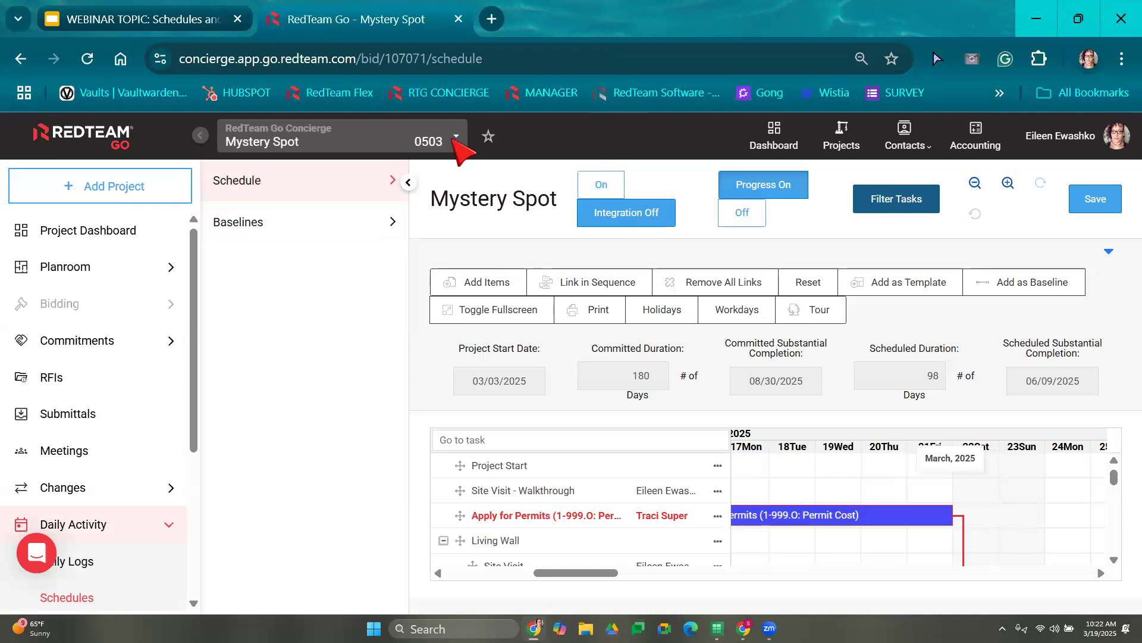
- Print the Mystery Spot schedule as a Report, open the downloaded spreadsheet and dismiss the OfficeSuite trial offer
{"action": "left_click", "coordinate": [409, 182]}
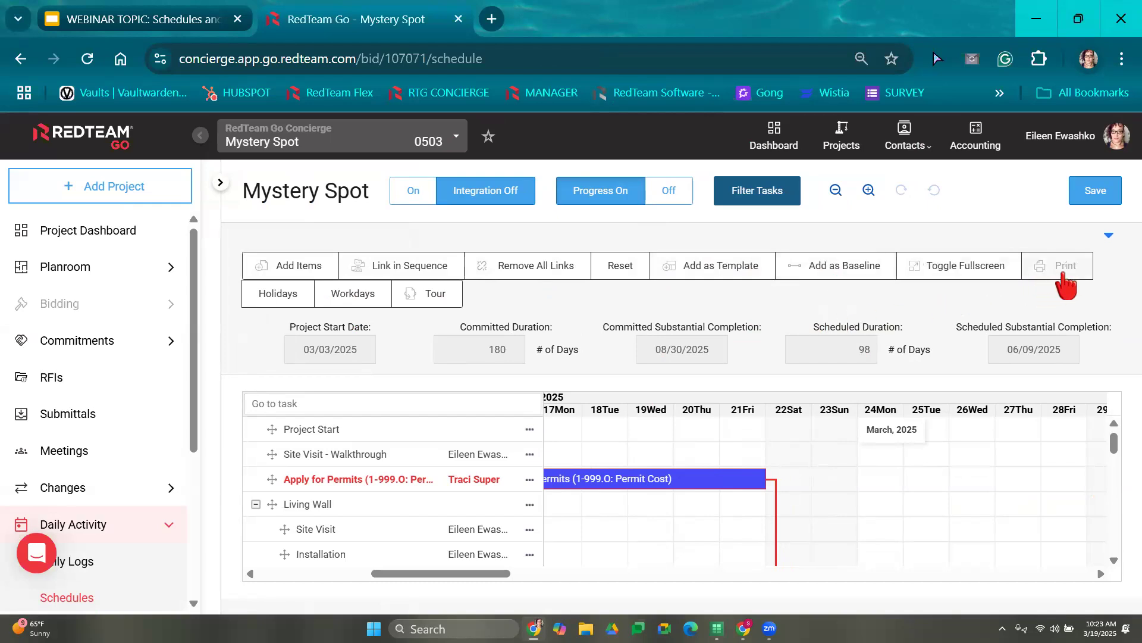
{"action": "left_click", "coordinate": [1063, 270]}
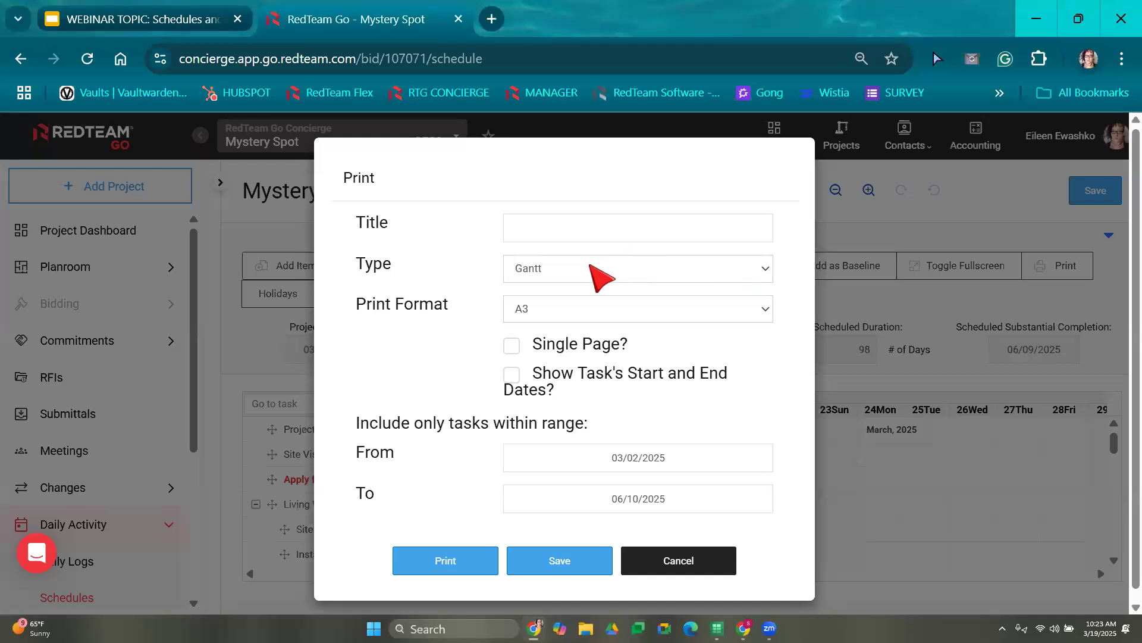
{"action": "left_click", "coordinate": [592, 267]}
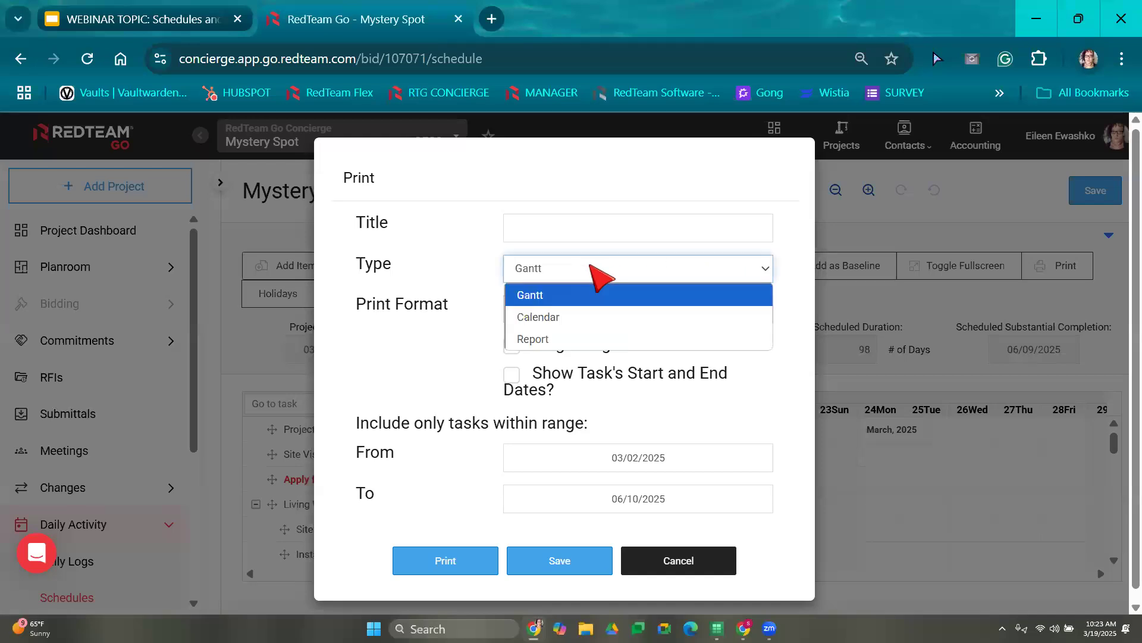
{"action": "left_click", "coordinate": [548, 343]}
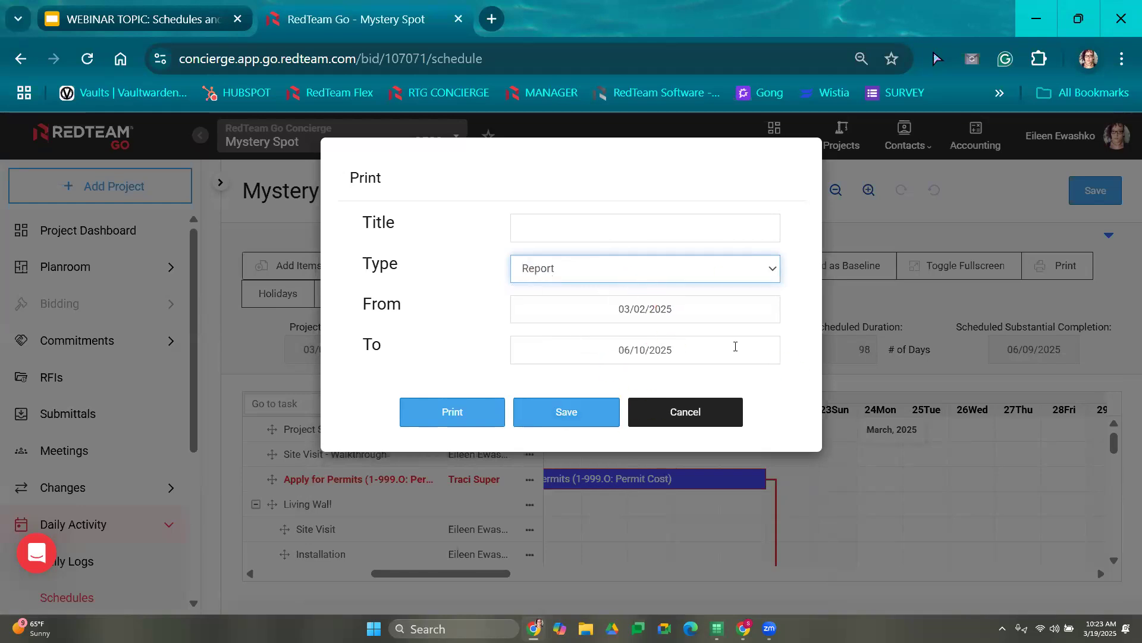
{"action": "left_click", "coordinate": [451, 416]}
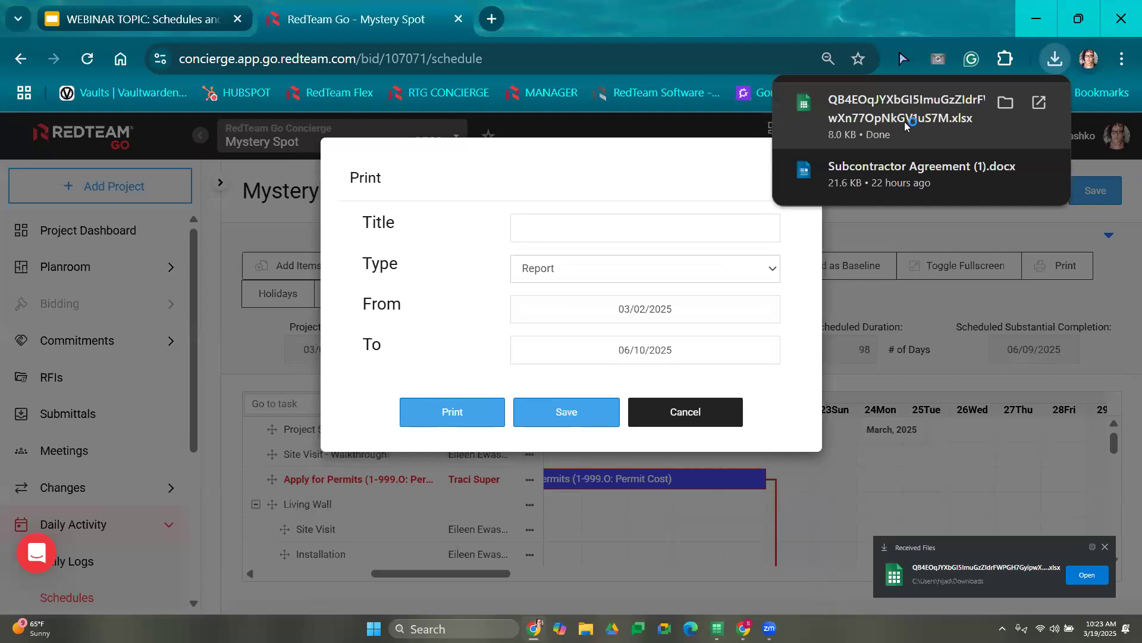
{"action": "left_click", "coordinate": [926, 108]}
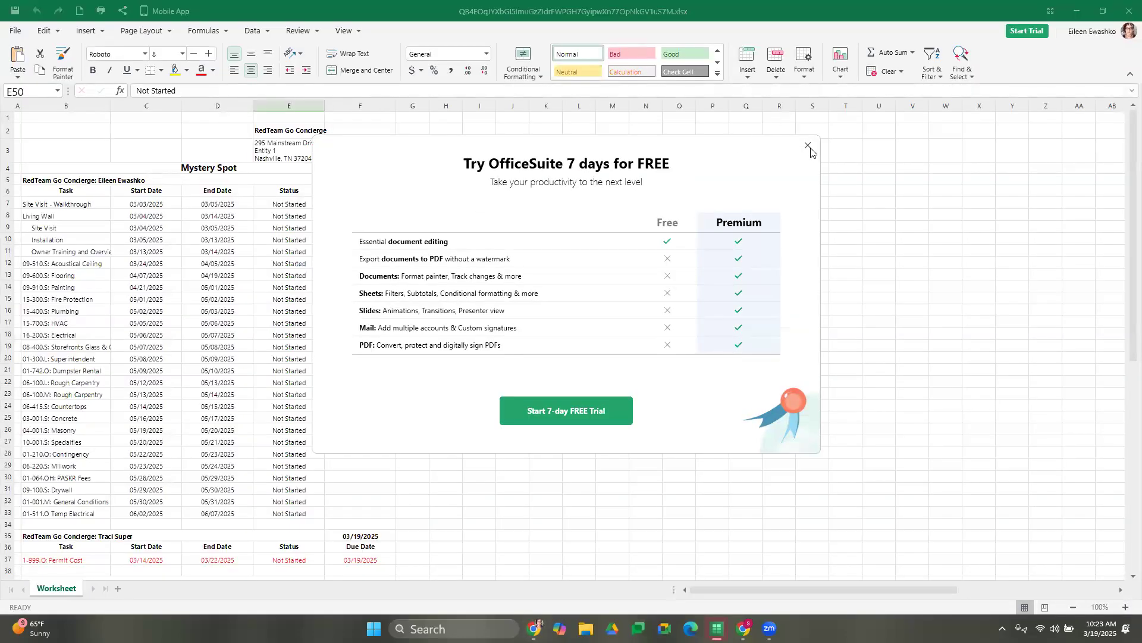
{"action": "left_click", "coordinate": [807, 145]}
- Examine the task names, dates and statuses listed under the report's first assignee in rows 5 to 33
{"action": "scroll", "coordinate": [719, 319], "scroll_direction": "up", "scroll_amount": 3}
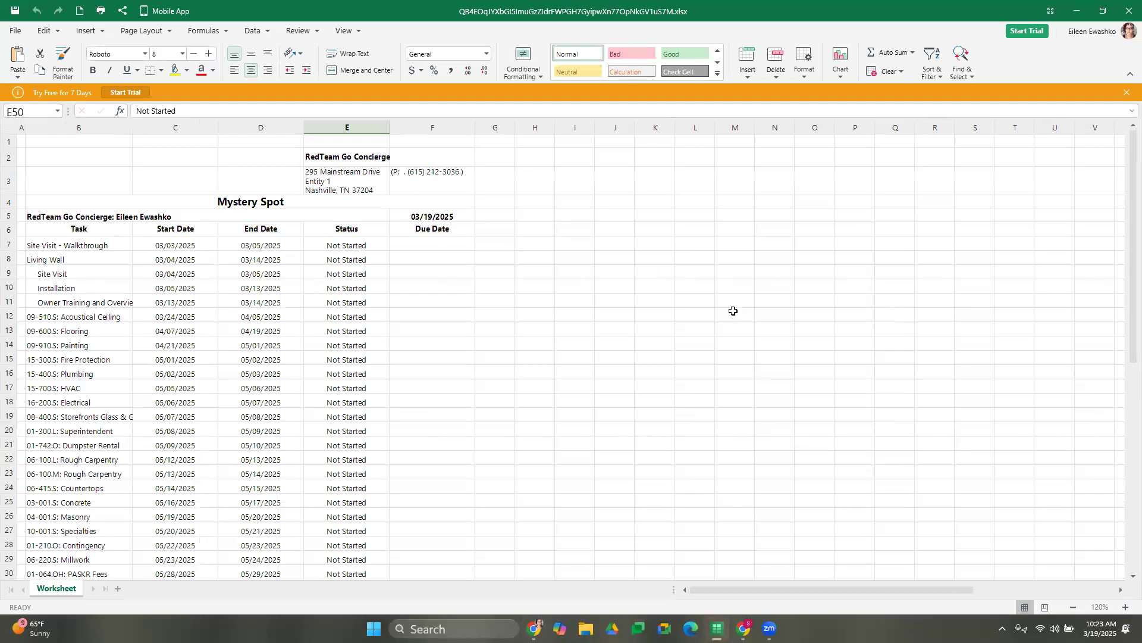
{"action": "scroll", "coordinate": [340, 308], "scroll_direction": "down", "scroll_amount": 1}
{"action": "scroll", "coordinate": [172, 205], "scroll_direction": "up", "scroll_amount": 1}
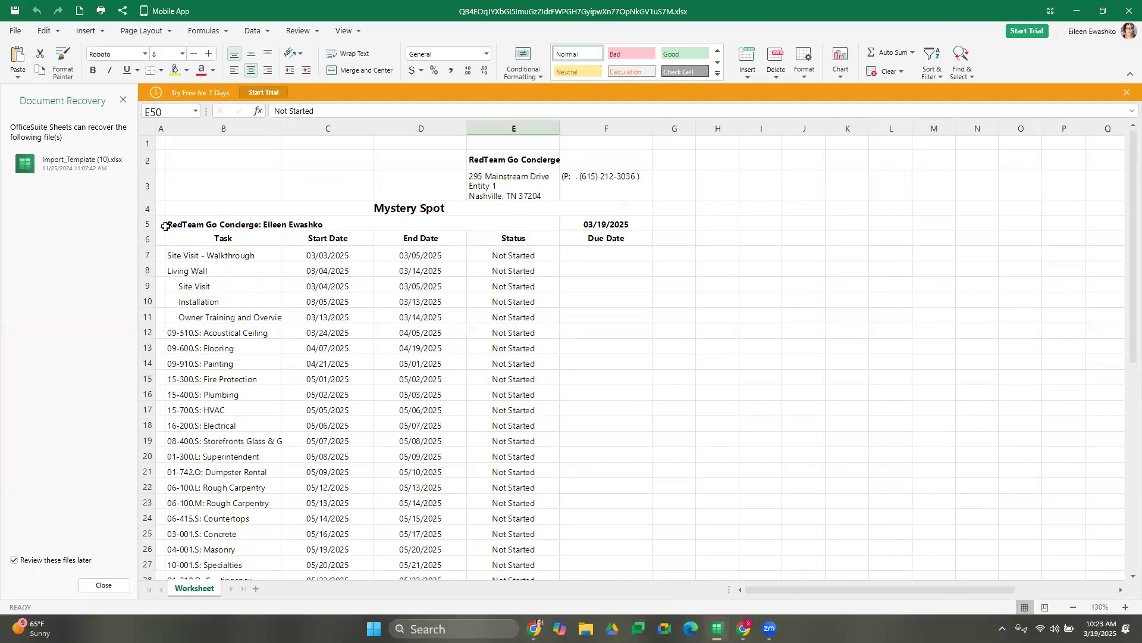
{"action": "left_click", "coordinate": [198, 220]}
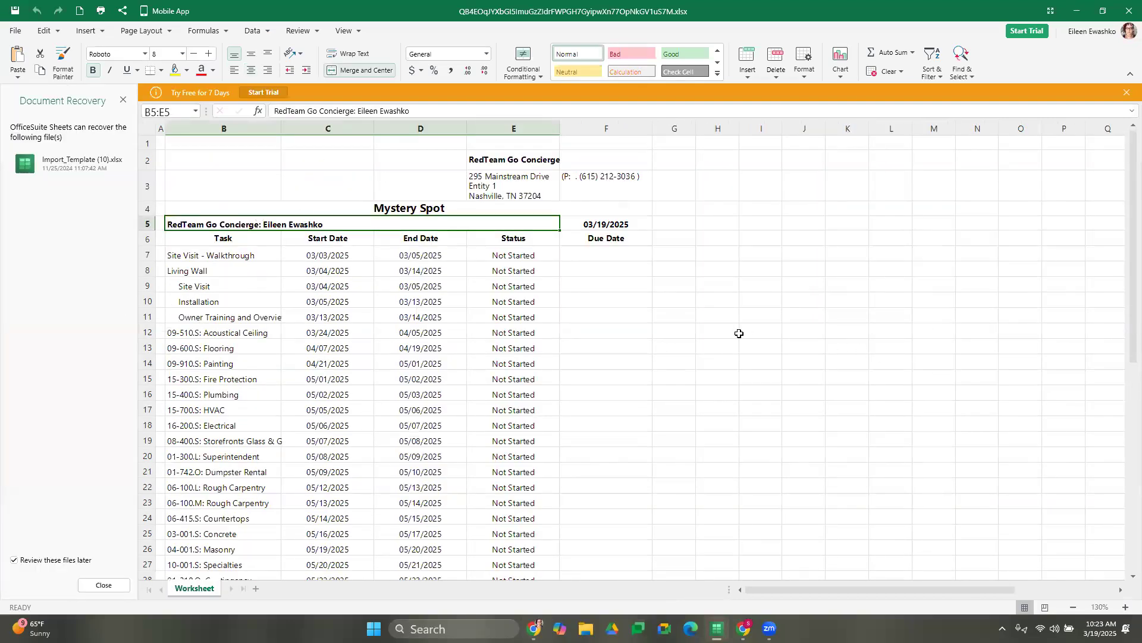
{"action": "scroll", "coordinate": [275, 263], "scroll_direction": "down", "scroll_amount": 3}
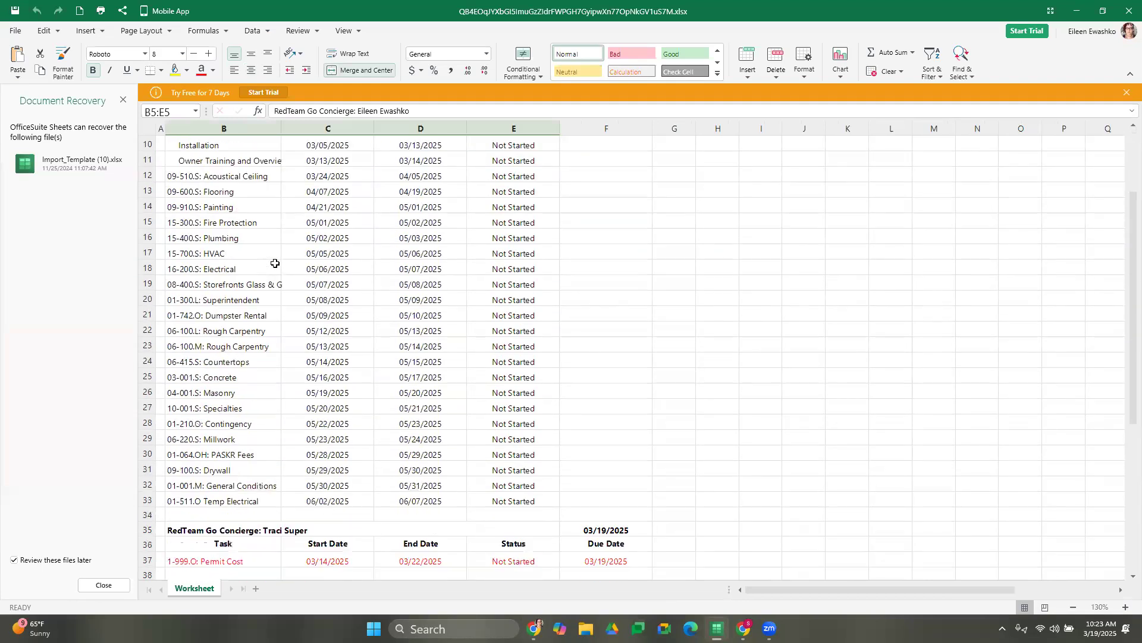
{"action": "left_click", "coordinate": [228, 409]}
{"action": "scroll", "coordinate": [265, 370], "scroll_direction": "down", "scroll_amount": 1}
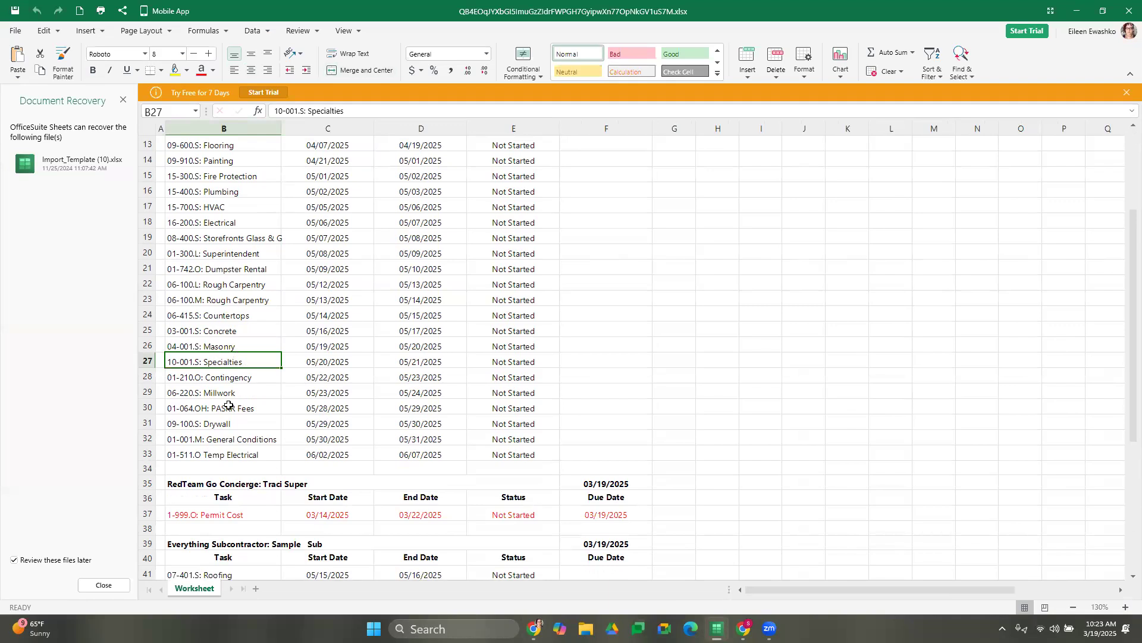
{"action": "scroll", "coordinate": [229, 405], "scroll_direction": "up", "scroll_amount": 2}
{"action": "scroll", "coordinate": [292, 334], "scroll_direction": "down", "scroll_amount": 5}
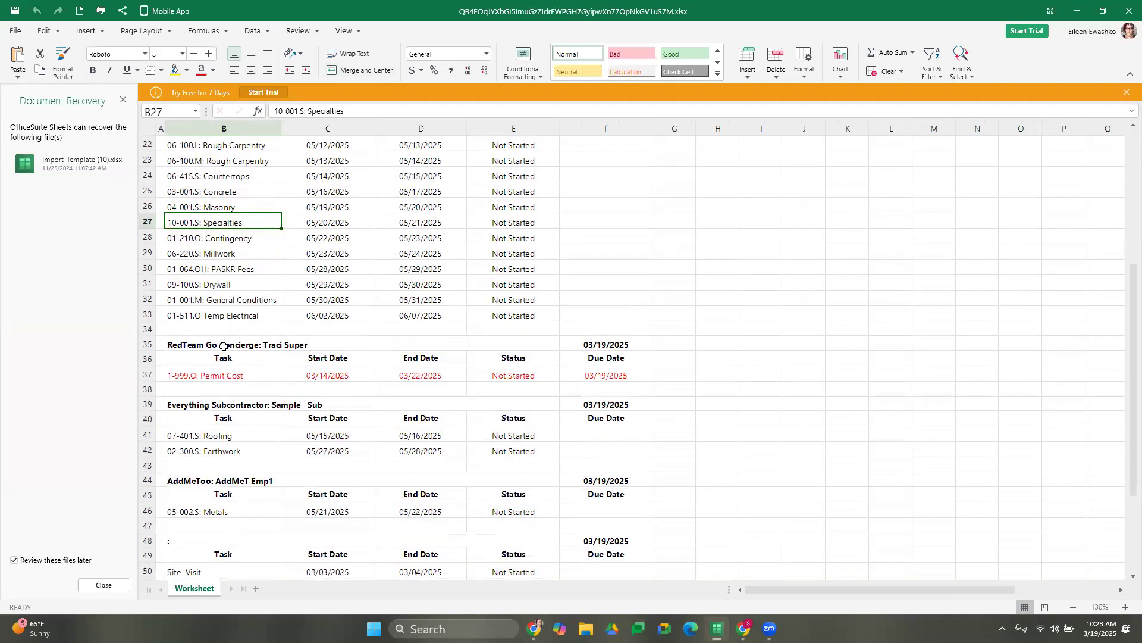
- Examine the remaining assignee groups, including Permit Cost, Roofing, Earthwork and Metals, and return to RedTeam Go to close the print settings
{"action": "left_click", "coordinate": [223, 346]}
{"action": "left_click", "coordinate": [210, 375]}
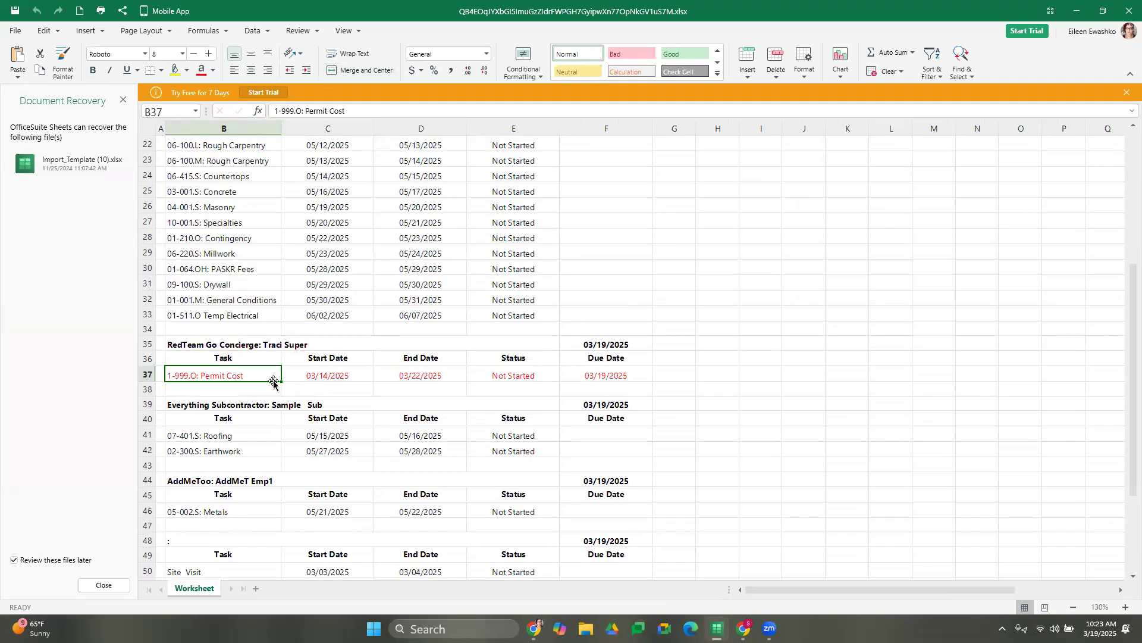
{"action": "left_click", "coordinate": [244, 340]}
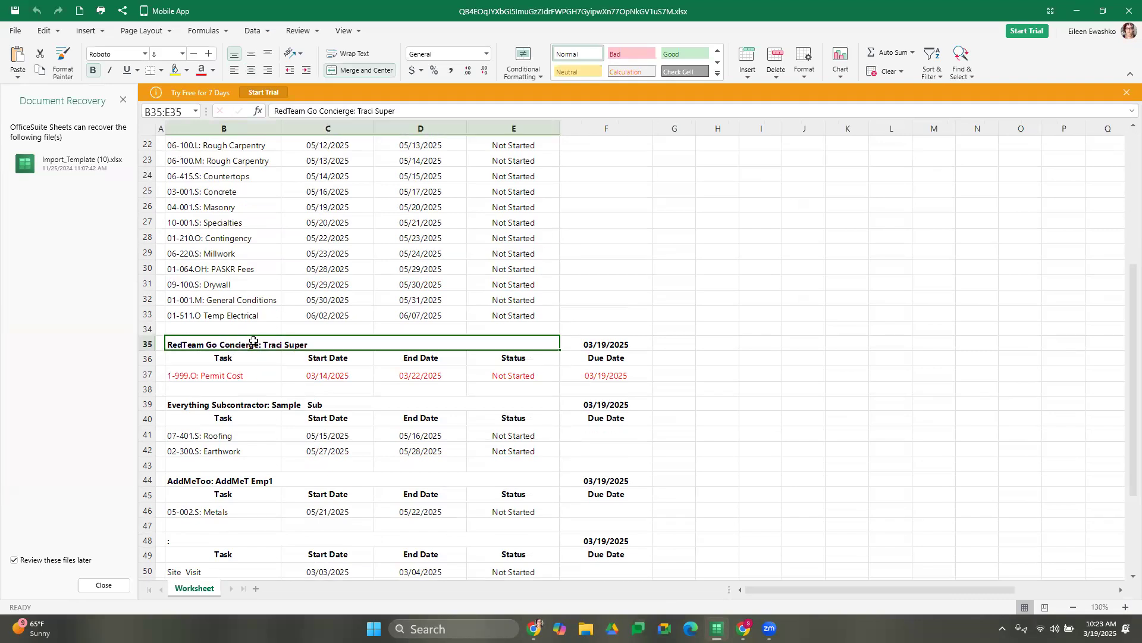
{"action": "scroll", "coordinate": [253, 357], "scroll_direction": "down", "scroll_amount": 2}
{"action": "left_click", "coordinate": [279, 315]}
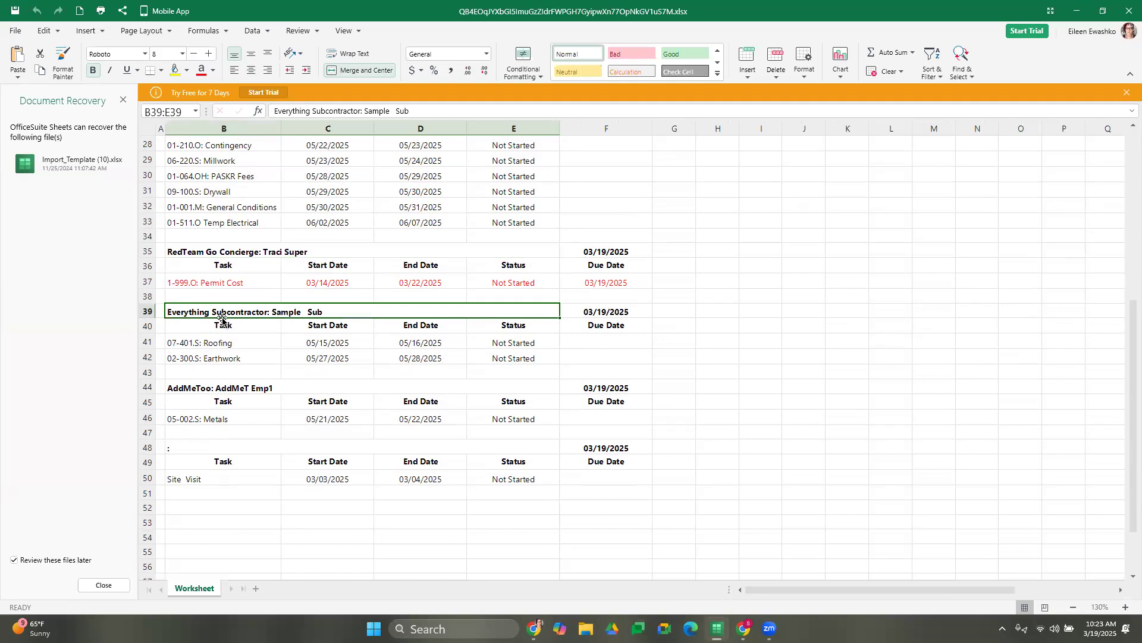
{"action": "left_click", "coordinate": [241, 348]}
{"action": "left_click", "coordinate": [238, 357]}
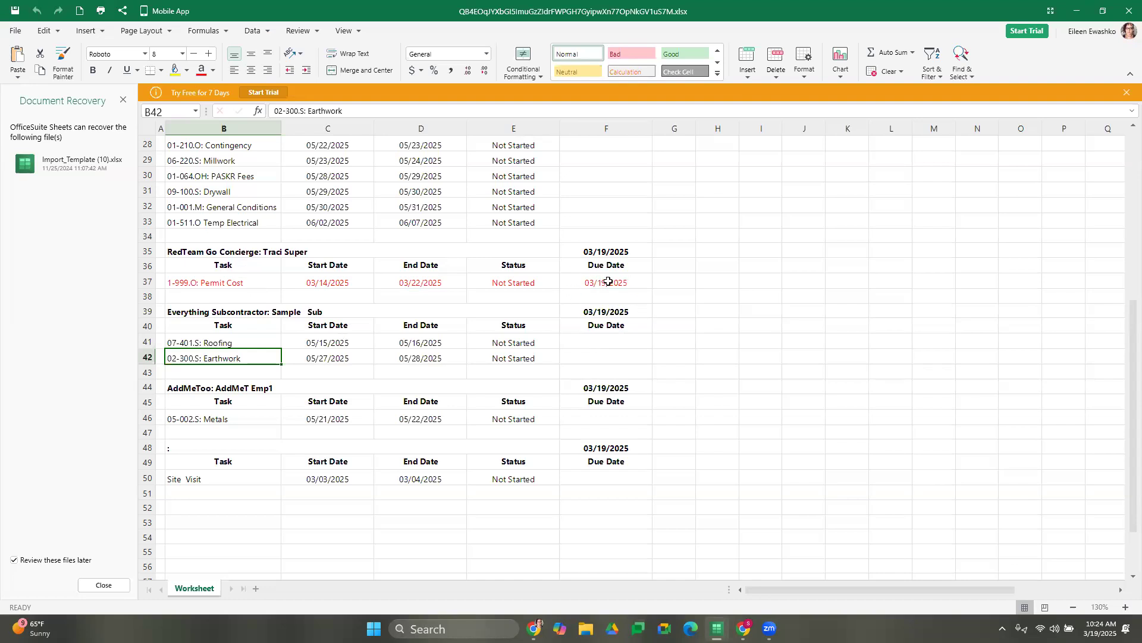
{"action": "scroll", "coordinate": [324, 374], "scroll_direction": "down", "scroll_amount": 1}
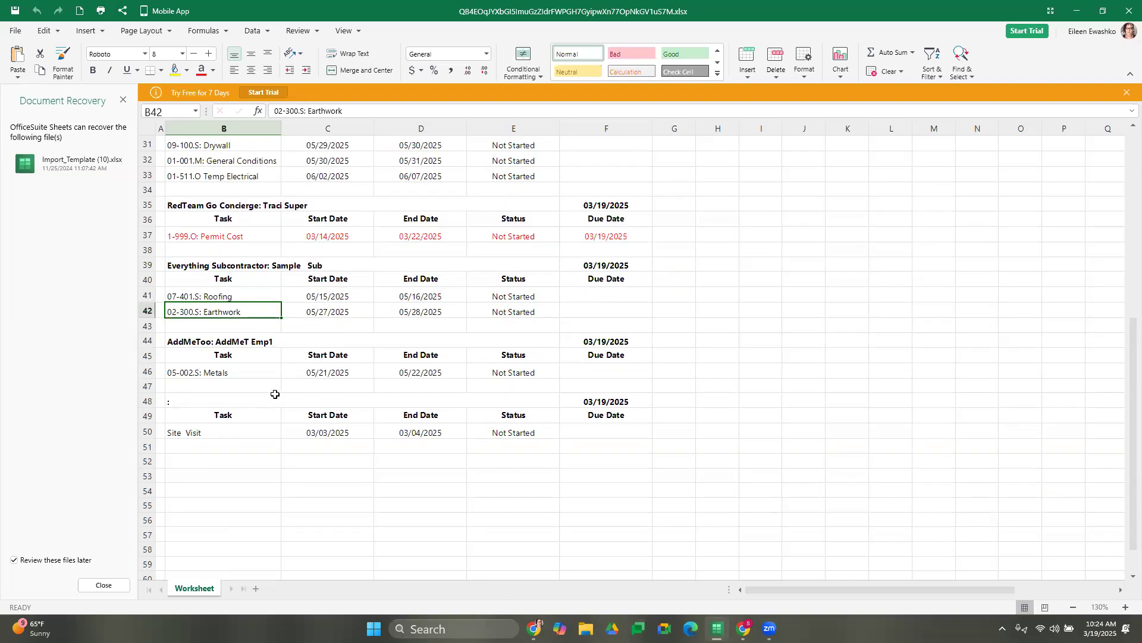
{"action": "left_click", "coordinate": [227, 373]}
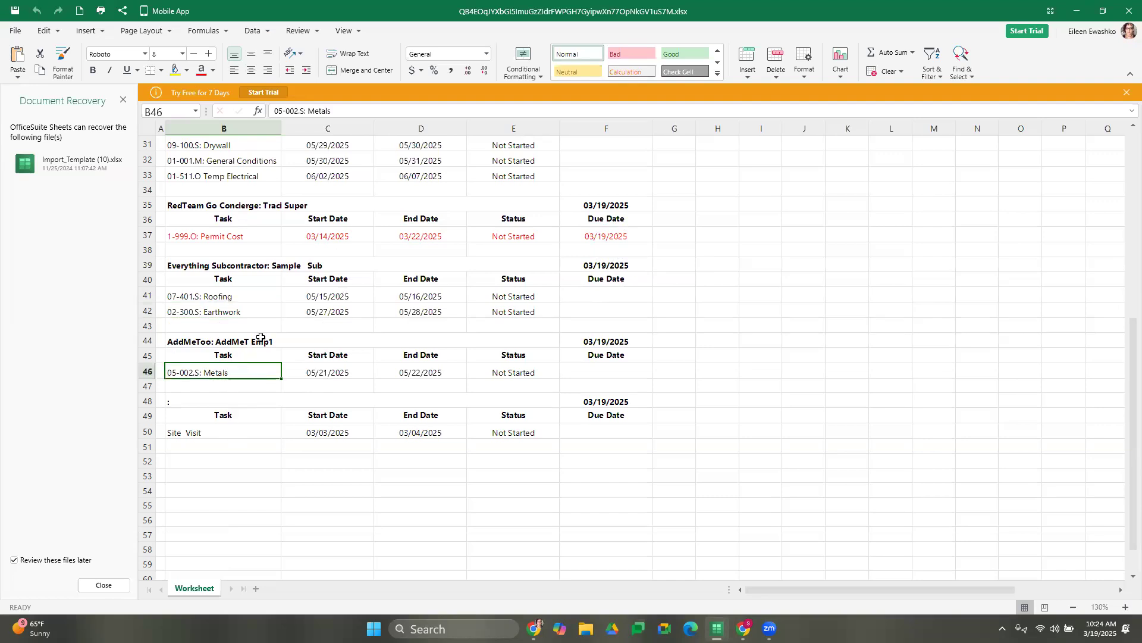
{"action": "scroll", "coordinate": [244, 406], "scroll_direction": "down", "scroll_amount": 1}
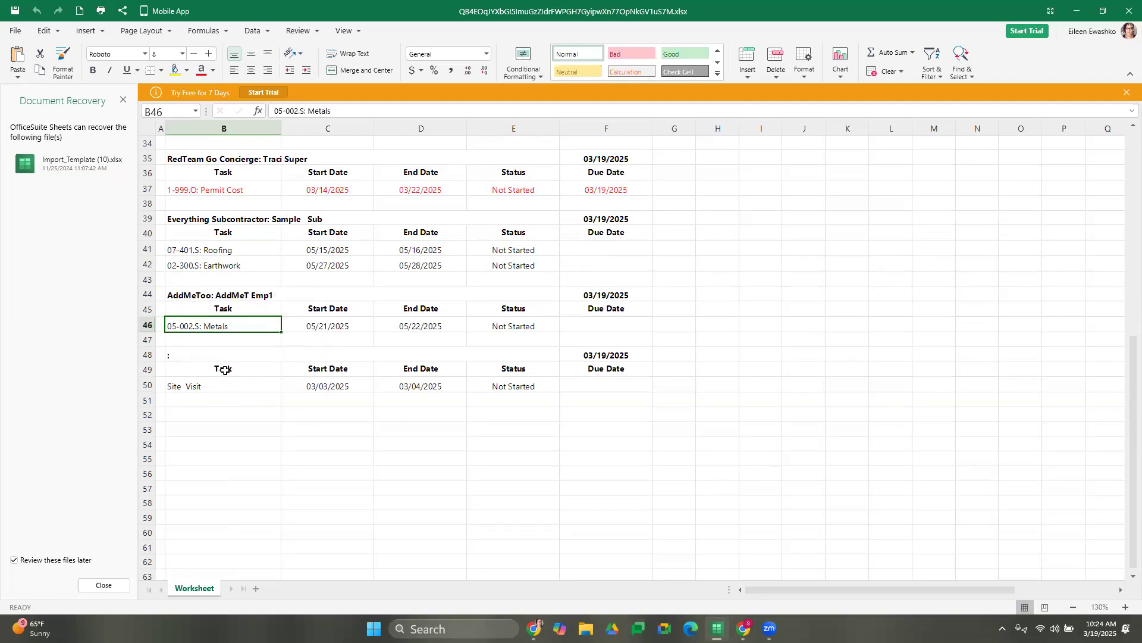
{"action": "scroll", "coordinate": [255, 361], "scroll_direction": "up", "scroll_amount": 11}
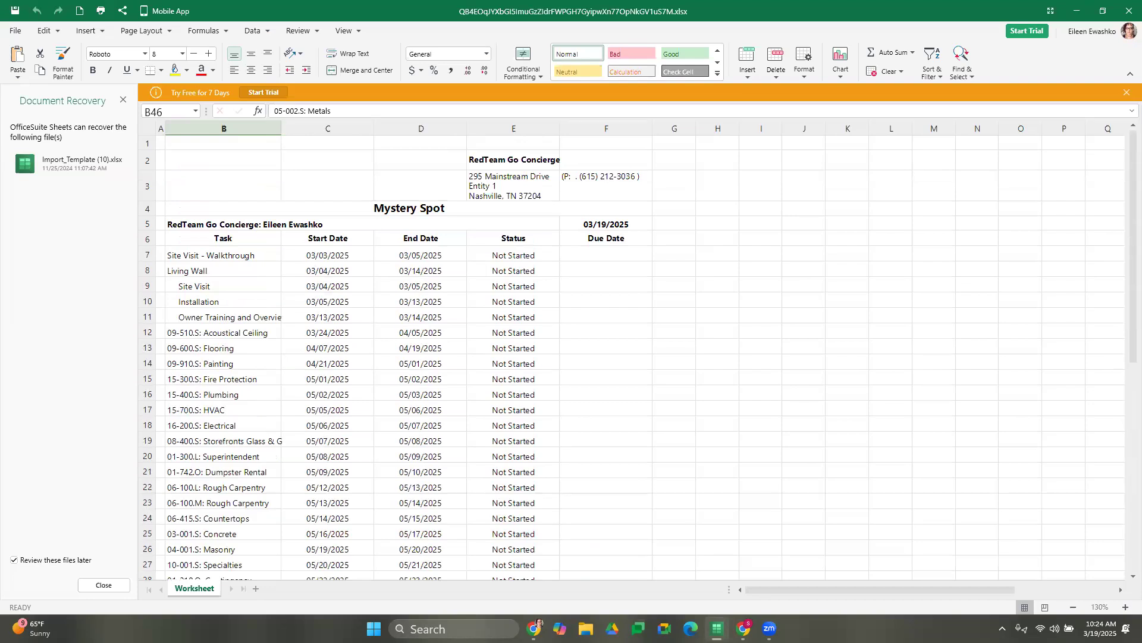
{"action": "scroll", "coordinate": [830, 322], "scroll_direction": "down", "scroll_amount": 2}
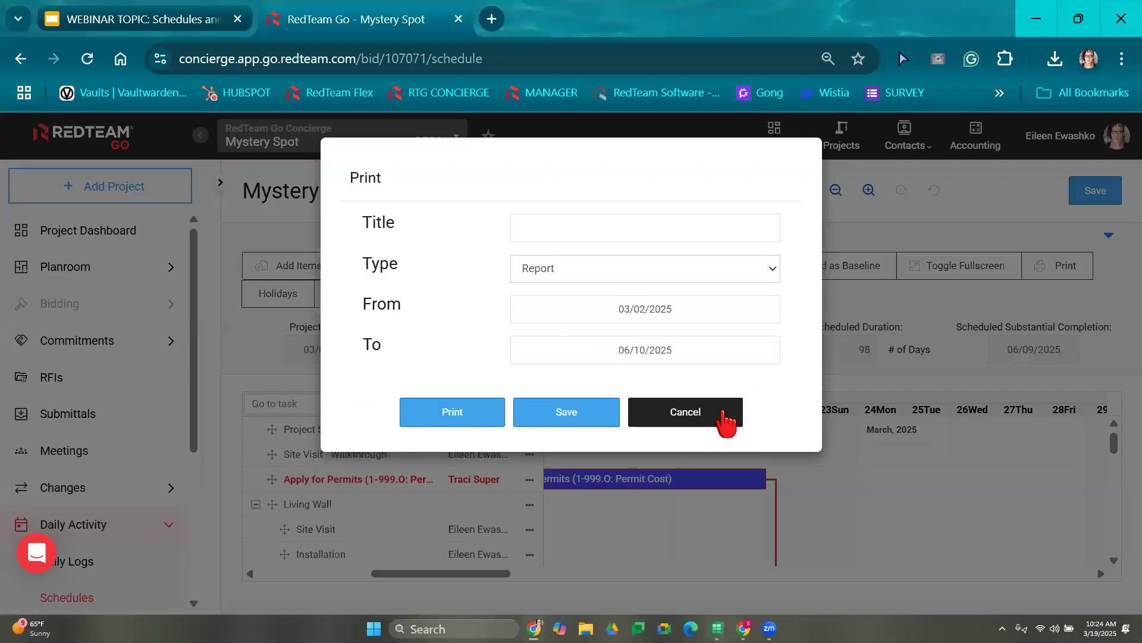
{"action": "left_click", "coordinate": [723, 413]}
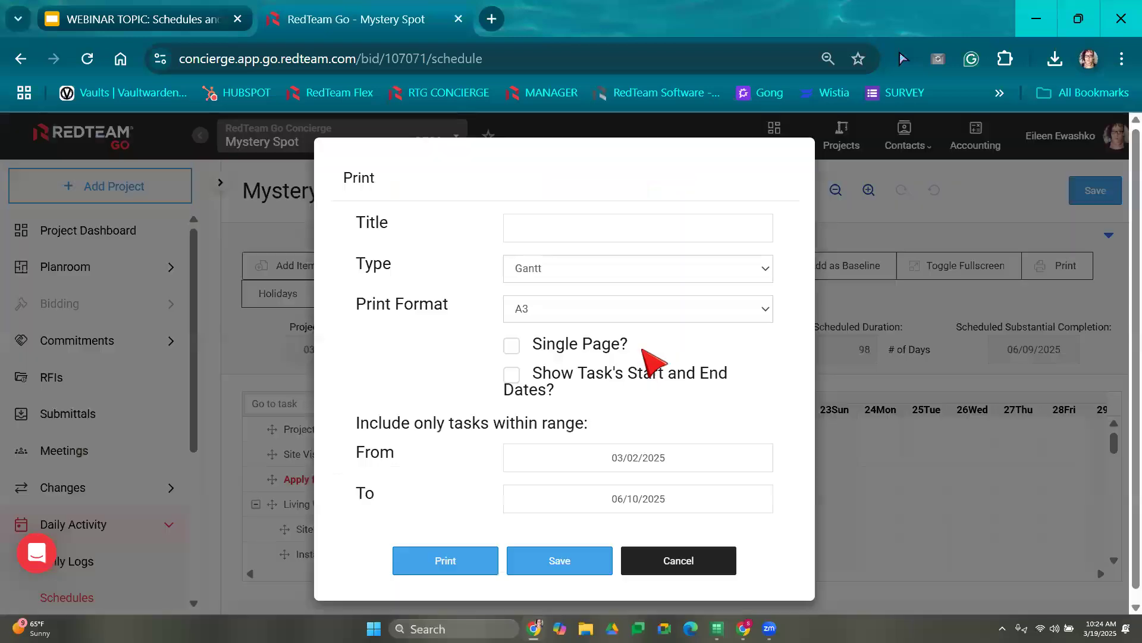
- Print the schedule as a Gantt in Letter (8.5" x 11") format with task start and end dates, and open the resulting PDF
{"action": "left_click", "coordinate": [1081, 268]}
{"action": "left_click", "coordinate": [550, 308]}
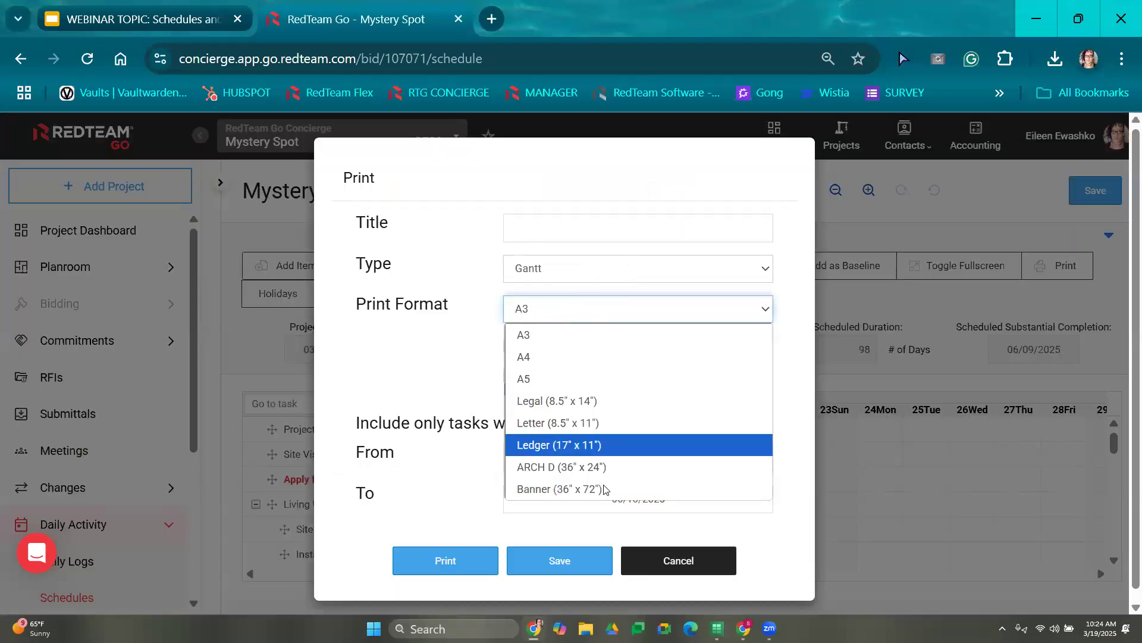
{"action": "left_click", "coordinate": [586, 423]}
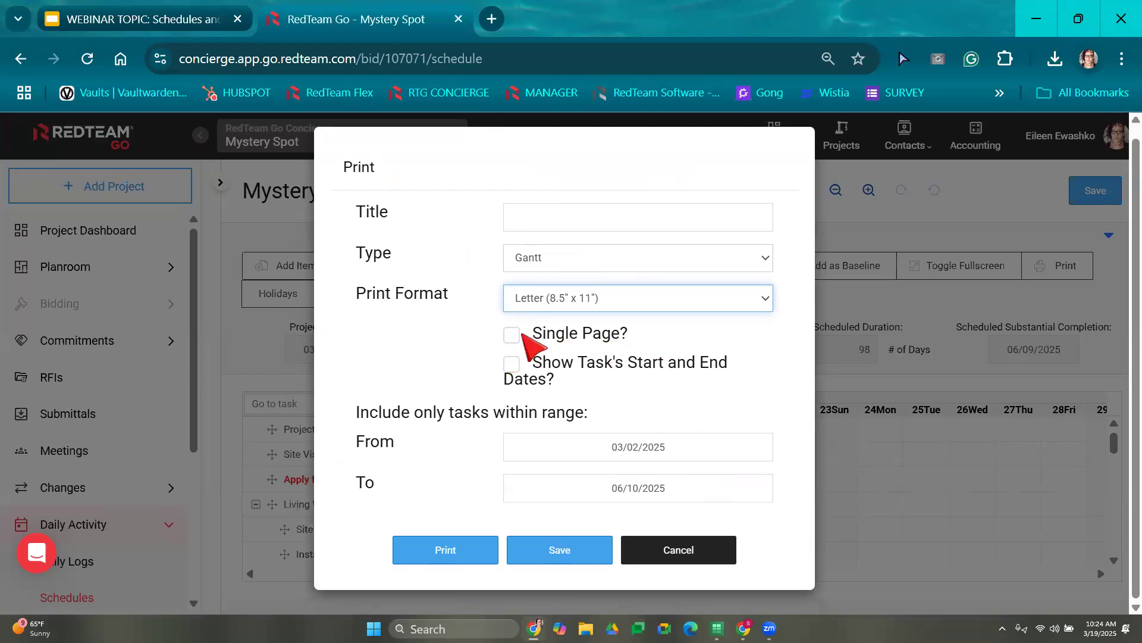
{"action": "left_click", "coordinate": [511, 367]}
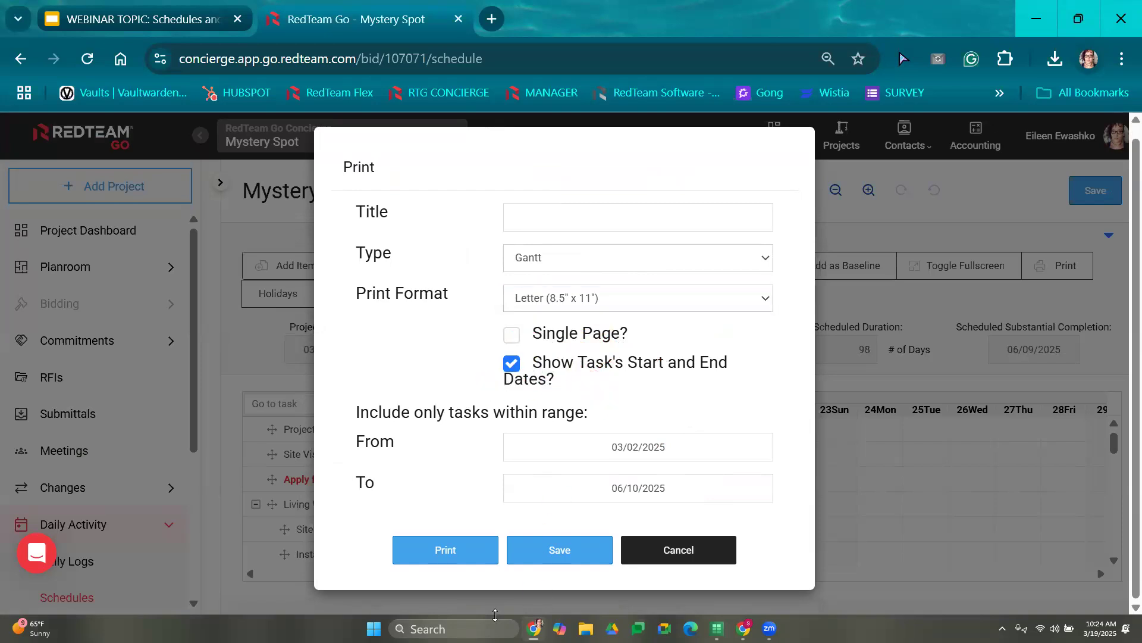
{"action": "left_click", "coordinate": [445, 553]}
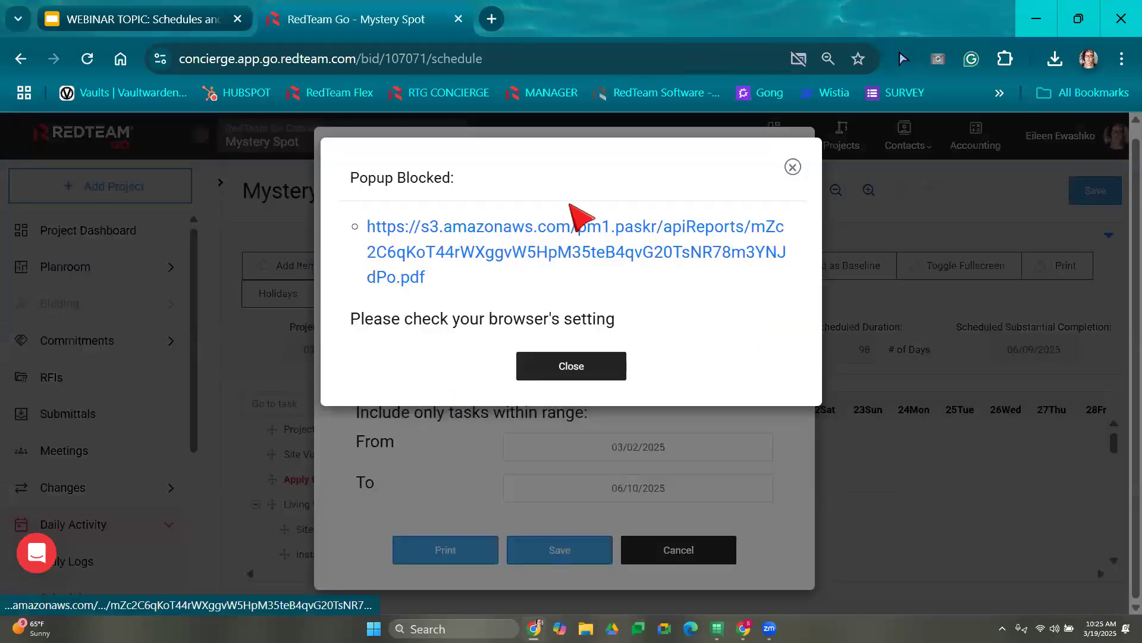
{"action": "left_click", "coordinate": [548, 231]}
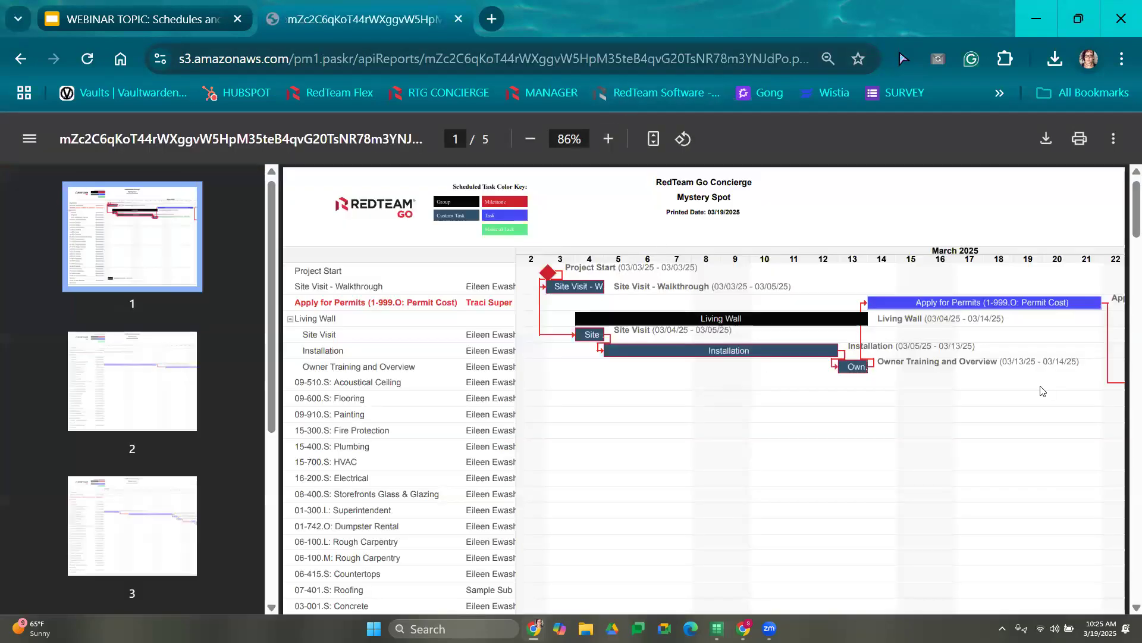
- Examine the task bars, links and start and end date labels across the Gantt PDF's pages, and return to the Mystery Spot schedule
{"action": "scroll", "coordinate": [978, 420], "scroll_direction": "down", "scroll_amount": 10}
{"action": "scroll", "coordinate": [986, 420], "scroll_direction": "down", "scroll_amount": 6}
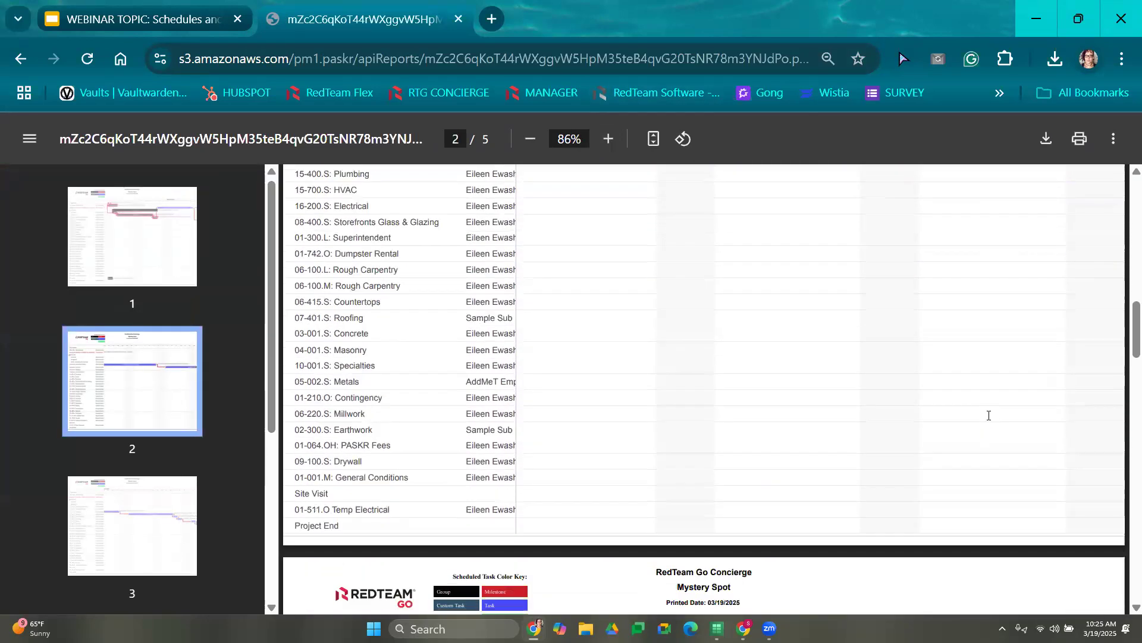
{"action": "scroll", "coordinate": [989, 416], "scroll_direction": "down", "scroll_amount": 9}
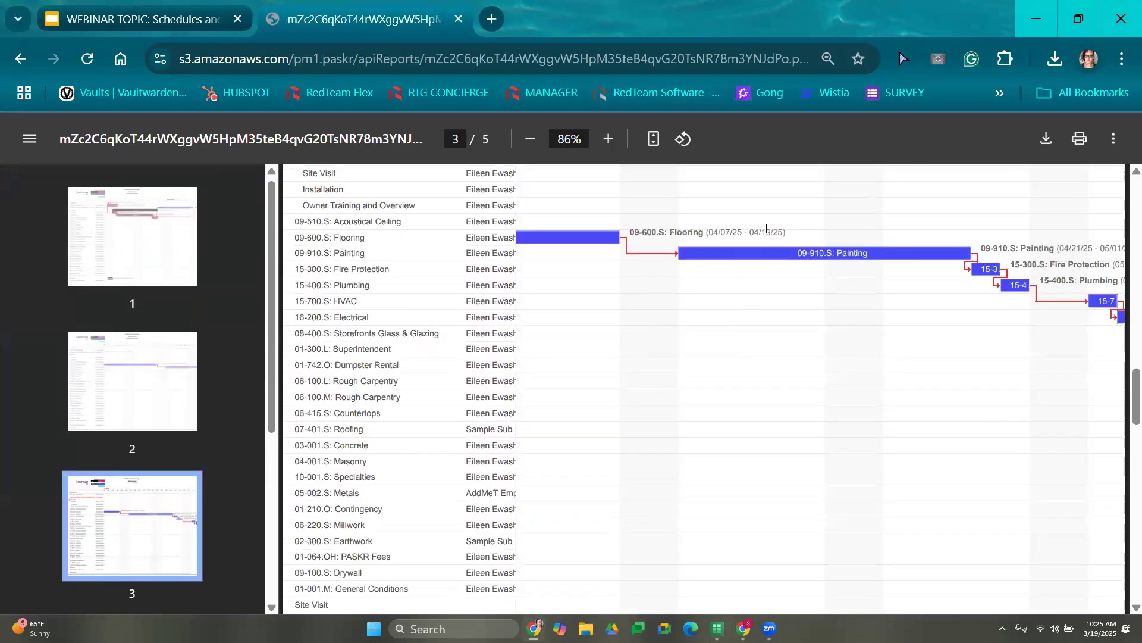
{"action": "left_click_drag", "start_coordinate": [706, 232], "coordinate": [803, 225]}
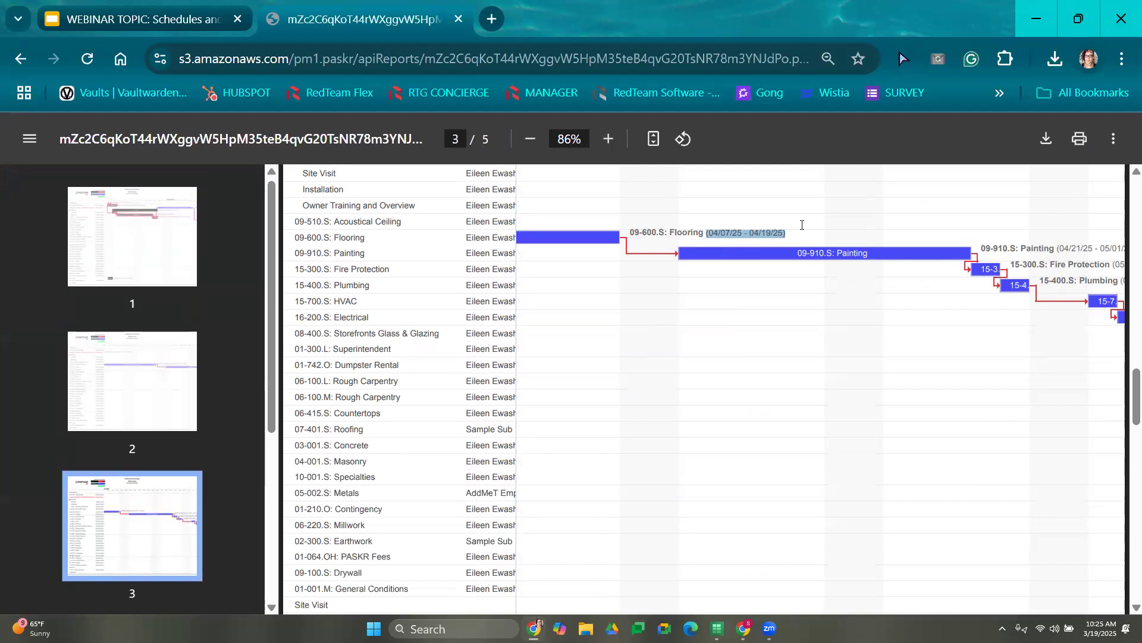
{"action": "left_click", "coordinate": [724, 232]}
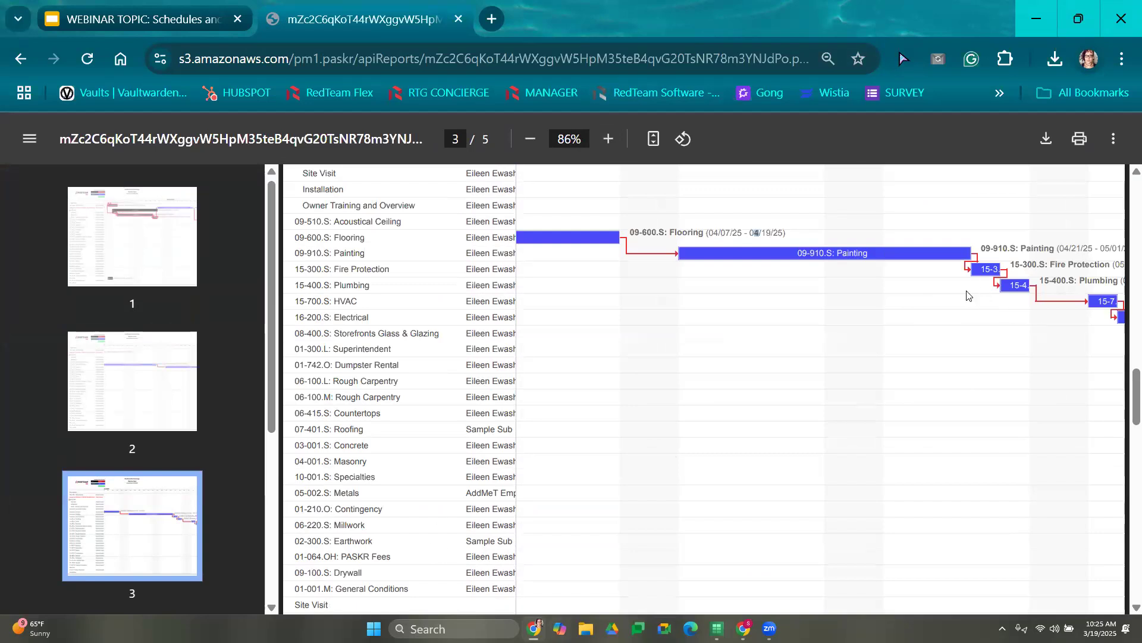
{"action": "scroll", "coordinate": [967, 296], "scroll_direction": "down", "scroll_amount": 10}
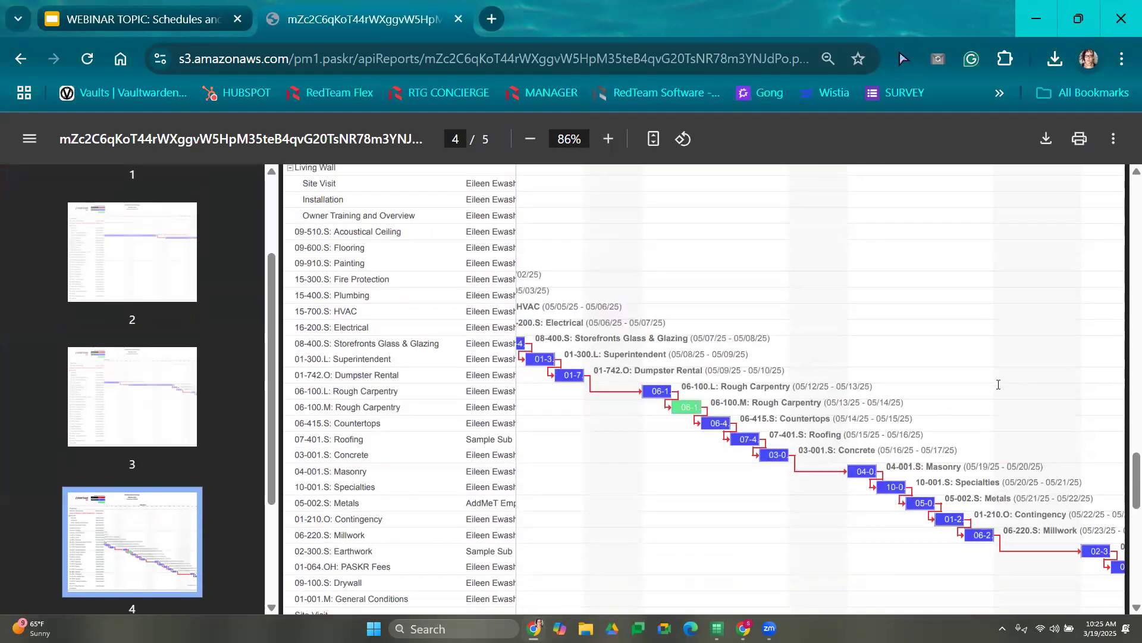
{"action": "scroll", "coordinate": [998, 384], "scroll_direction": "down", "scroll_amount": 10}
{"action": "scroll", "coordinate": [1002, 344], "scroll_direction": "up", "scroll_amount": 20}
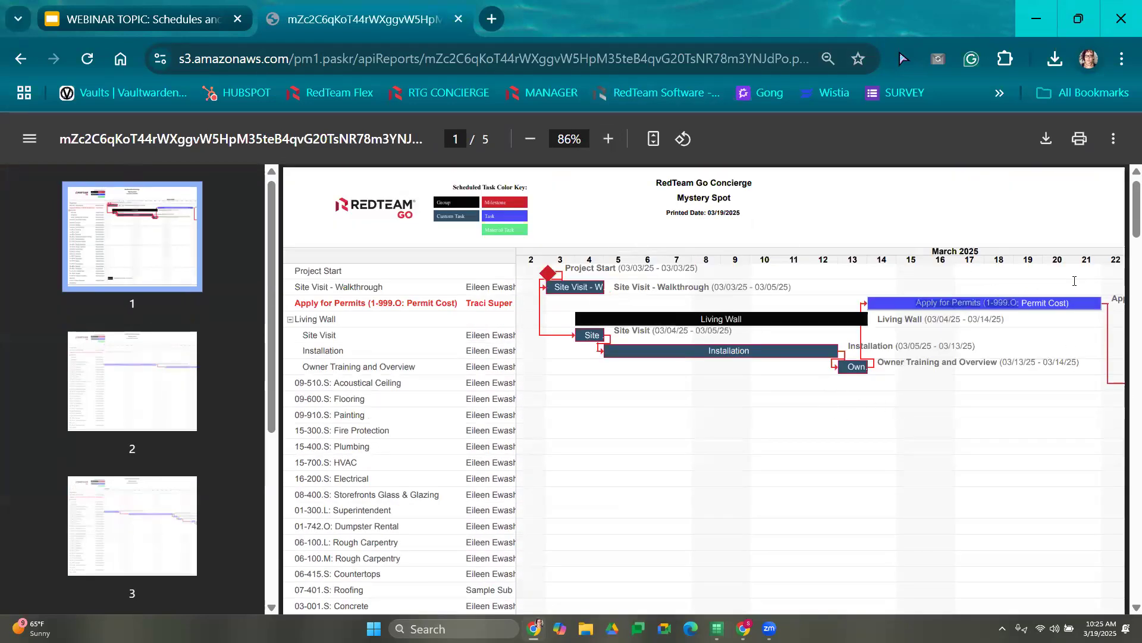
{"action": "left_click", "coordinate": [975, 308]}
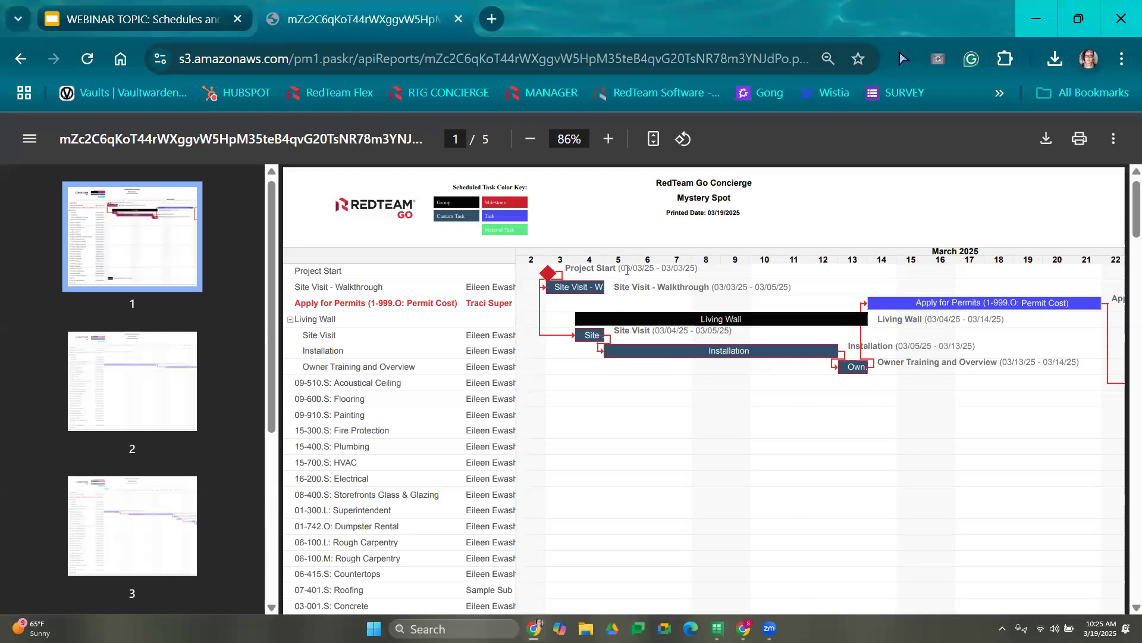
{"action": "left_click", "coordinate": [22, 59]}
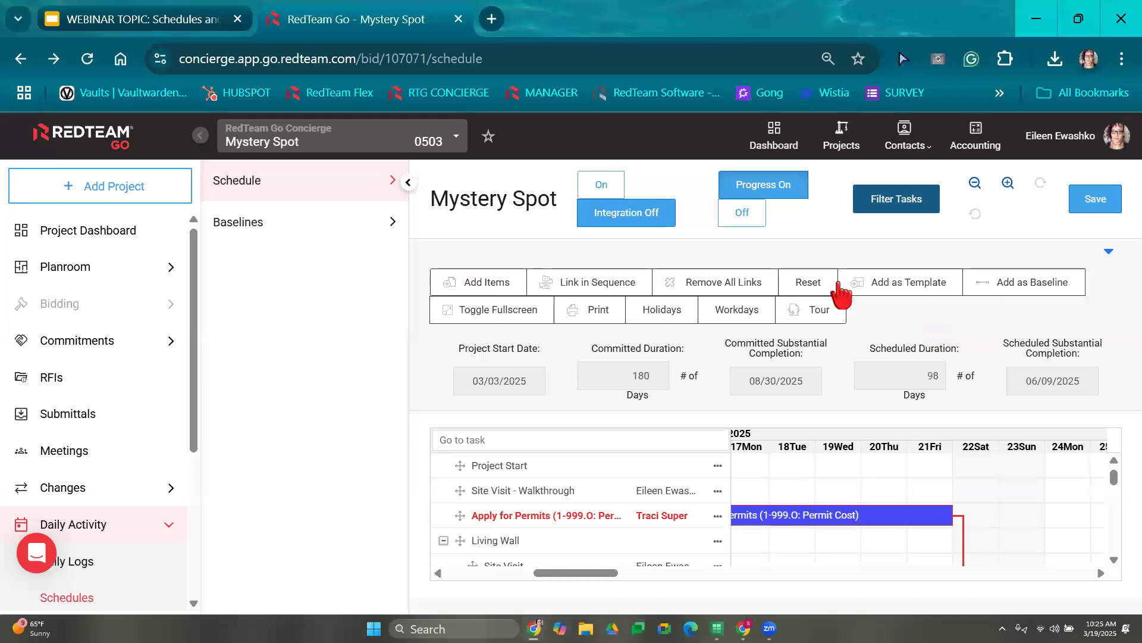
- Exclude Memorial Day (05/26/2025) from the schedule's configured holidays
{"action": "left_click", "coordinate": [601, 318]}
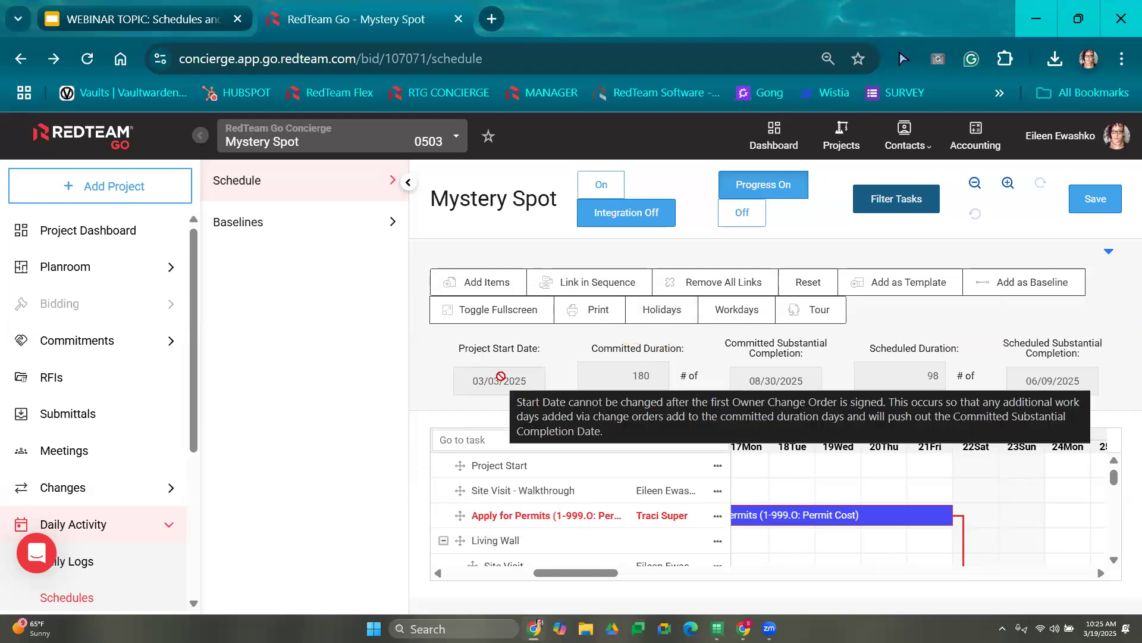
{"action": "left_click", "coordinate": [657, 314]}
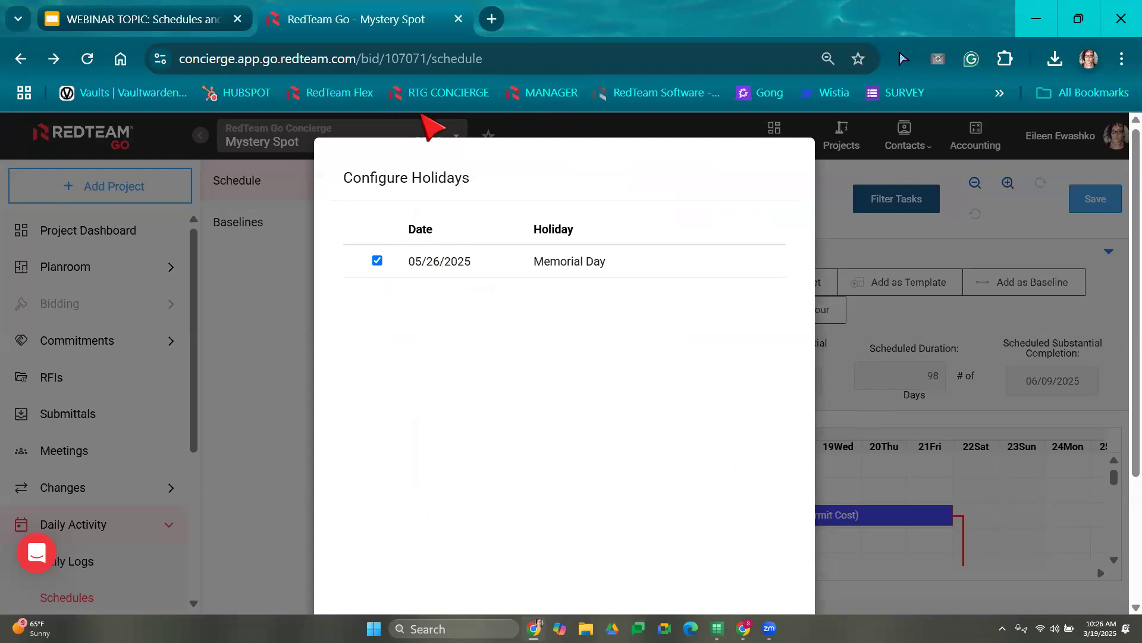
{"action": "left_click", "coordinate": [378, 261]}
{"action": "scroll", "coordinate": [452, 506], "scroll_direction": "down", "scroll_amount": 5}
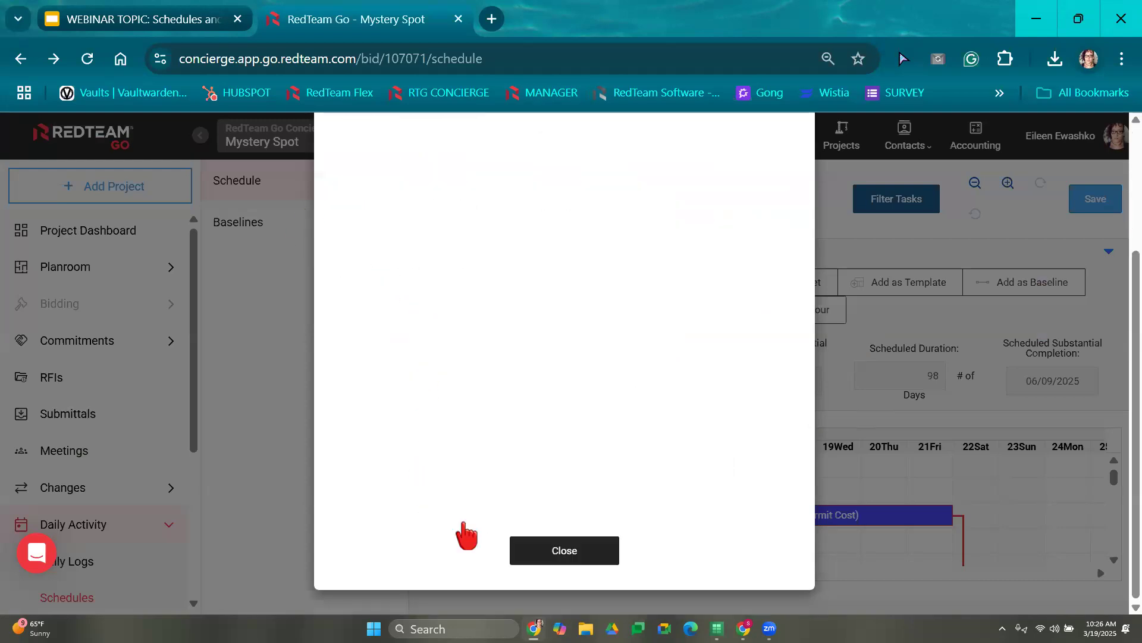
{"action": "left_click", "coordinate": [562, 558]}
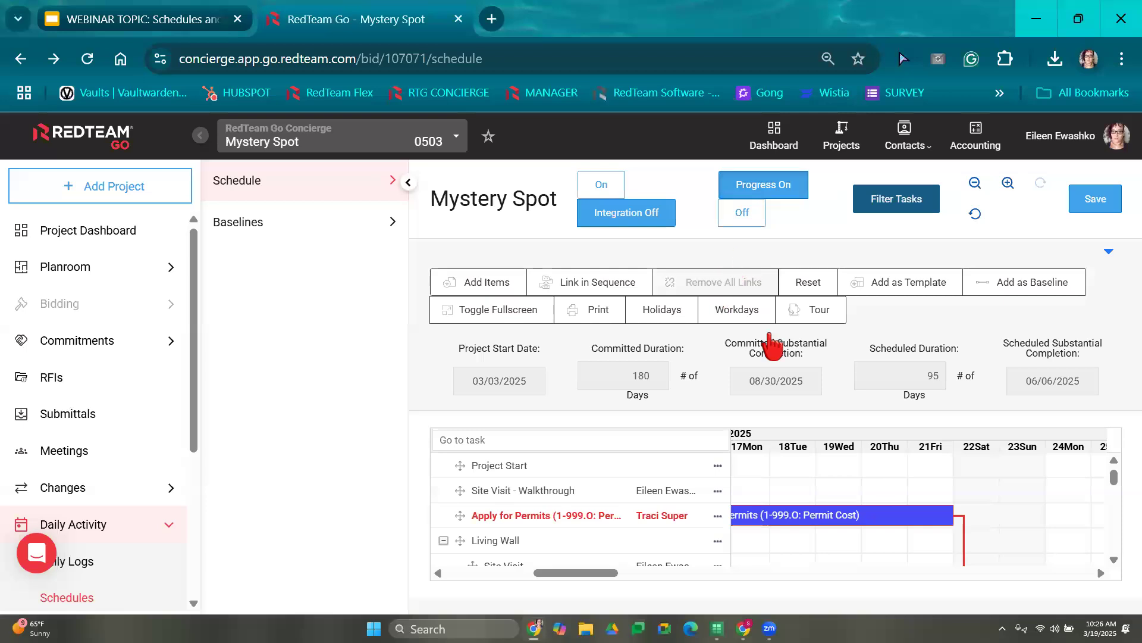
- Collapse the schedule side list, add Saturday to the configured workdays and save the schedule
{"action": "left_click", "coordinate": [410, 182]}
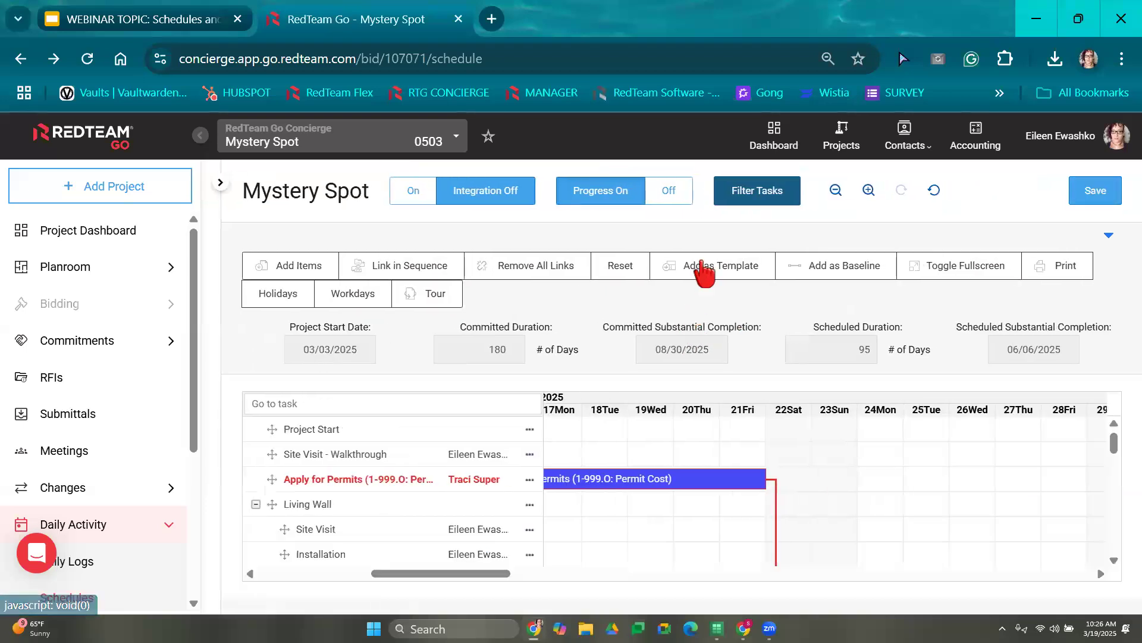
{"action": "left_click", "coordinate": [356, 300]}
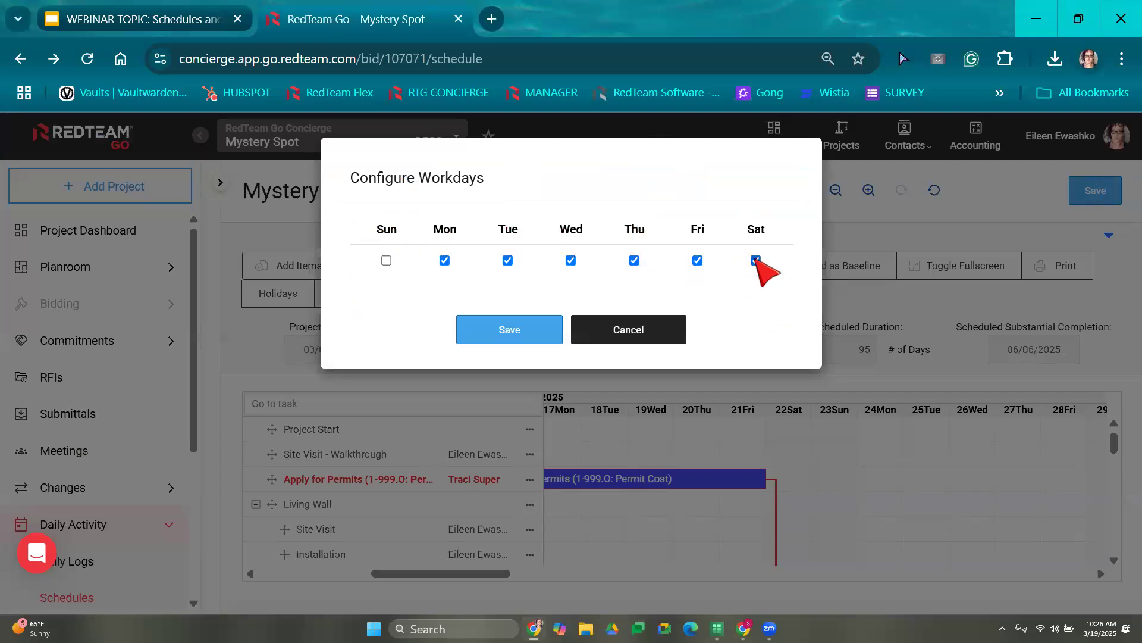
{"action": "left_click", "coordinate": [534, 337]}
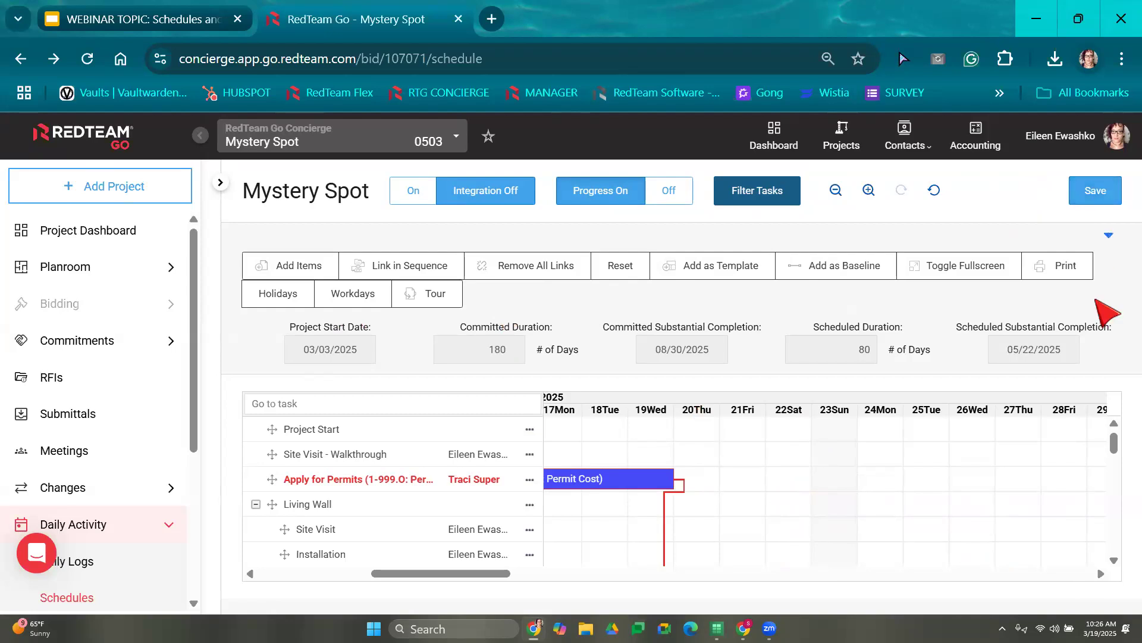
{"action": "left_click", "coordinate": [1095, 192]}
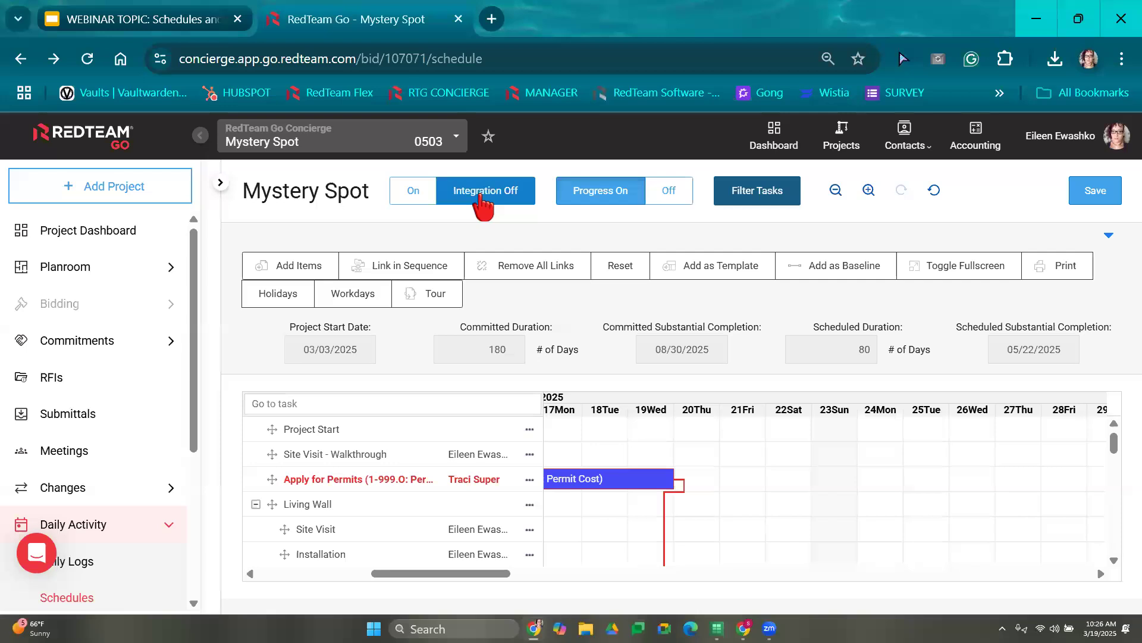
- Turn Integration on for the schedule, and switch Progress off and back on with the early March tasks in view
{"action": "left_click", "coordinate": [407, 192]}
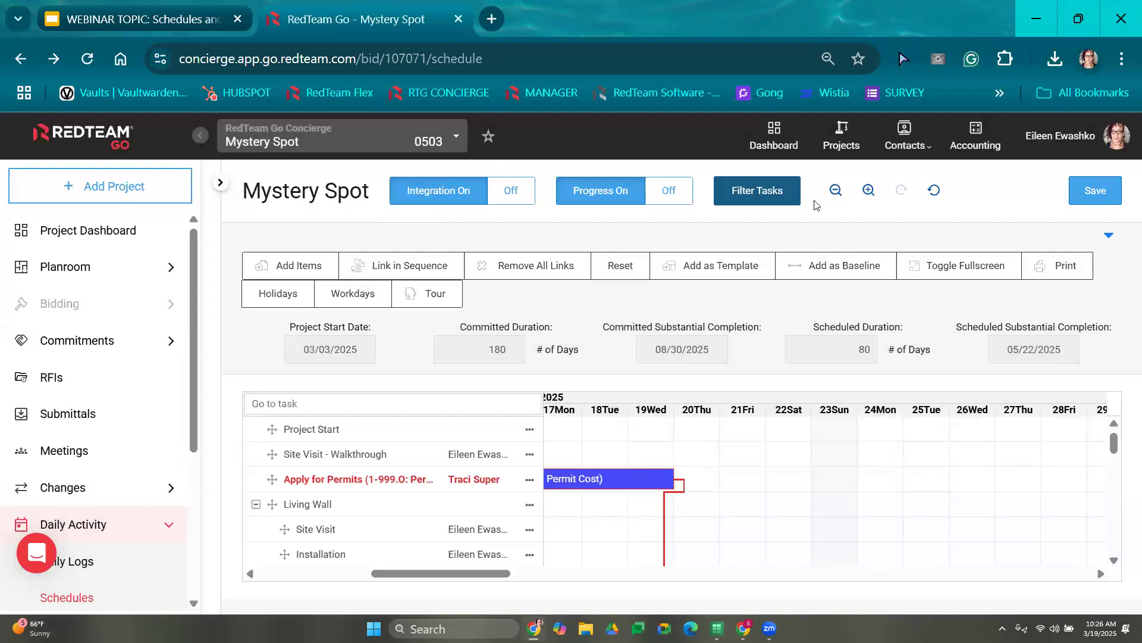
{"action": "left_click_drag", "start_coordinate": [400, 572], "coordinate": [288, 572]}
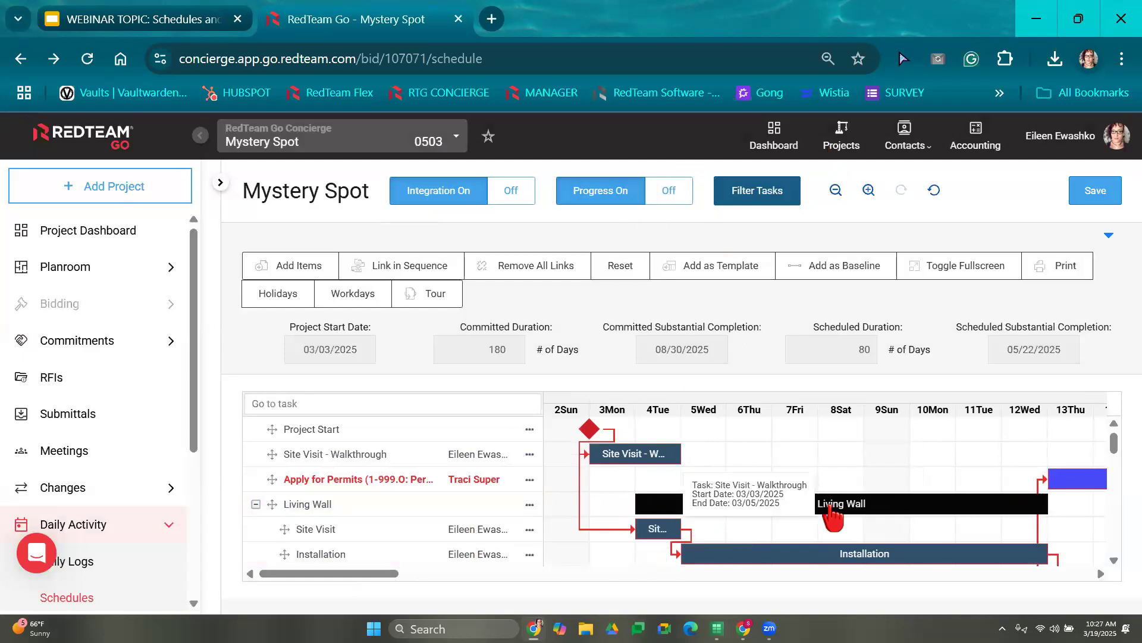
{"action": "left_click", "coordinate": [671, 191]}
{"action": "left_click", "coordinate": [577, 192]}
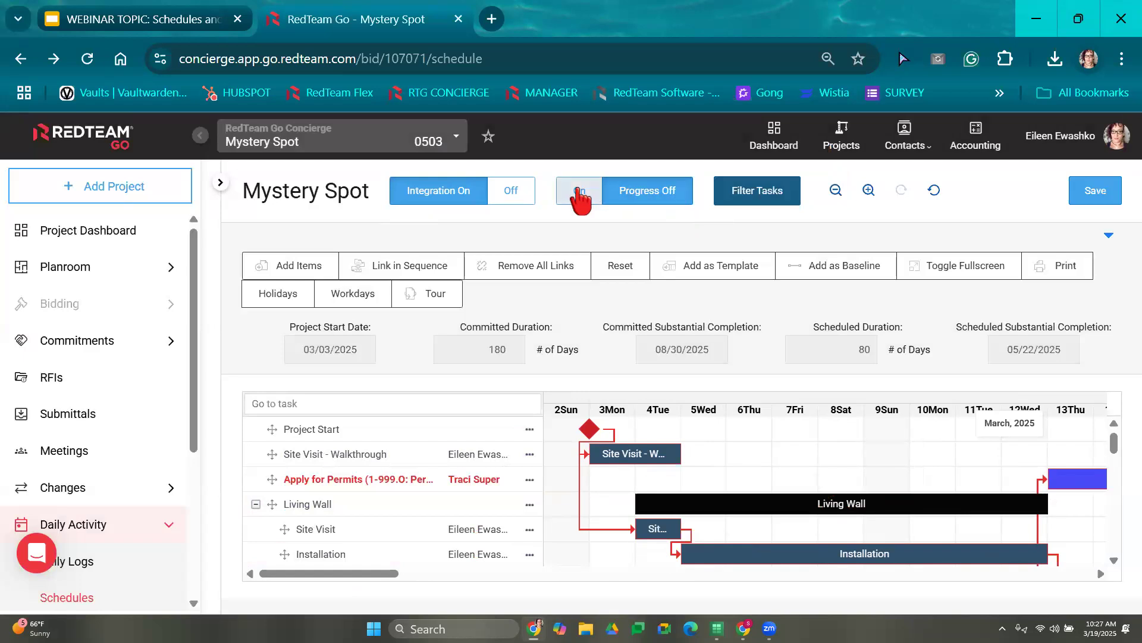
- Filter the schedule's tasks by the resource Everything Subcontractor: Sample Sub
{"action": "left_click", "coordinate": [779, 202]}
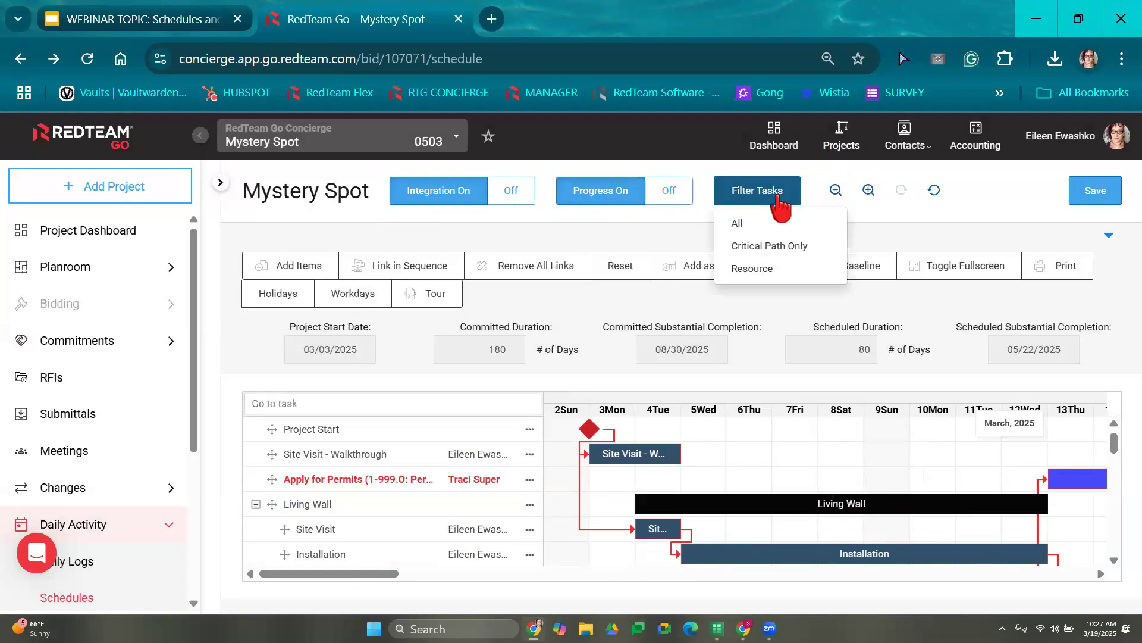
{"action": "left_click", "coordinate": [751, 268]}
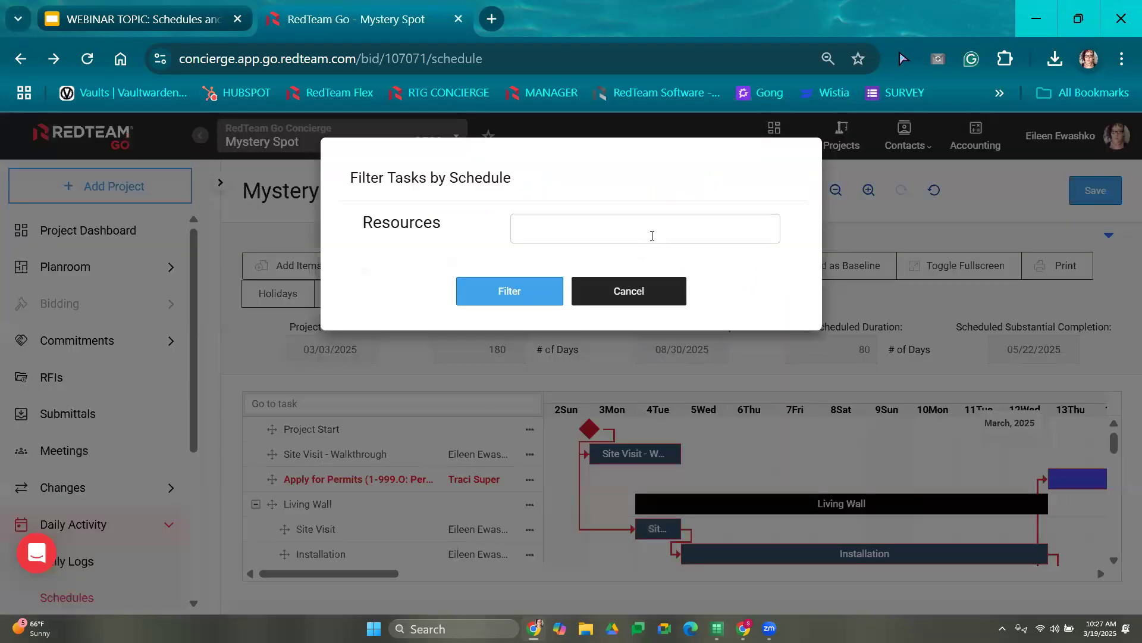
{"action": "left_click", "coordinate": [651, 235]}
{"action": "type", "text": "ever"}
{"action": "left_click", "coordinate": [657, 277]}
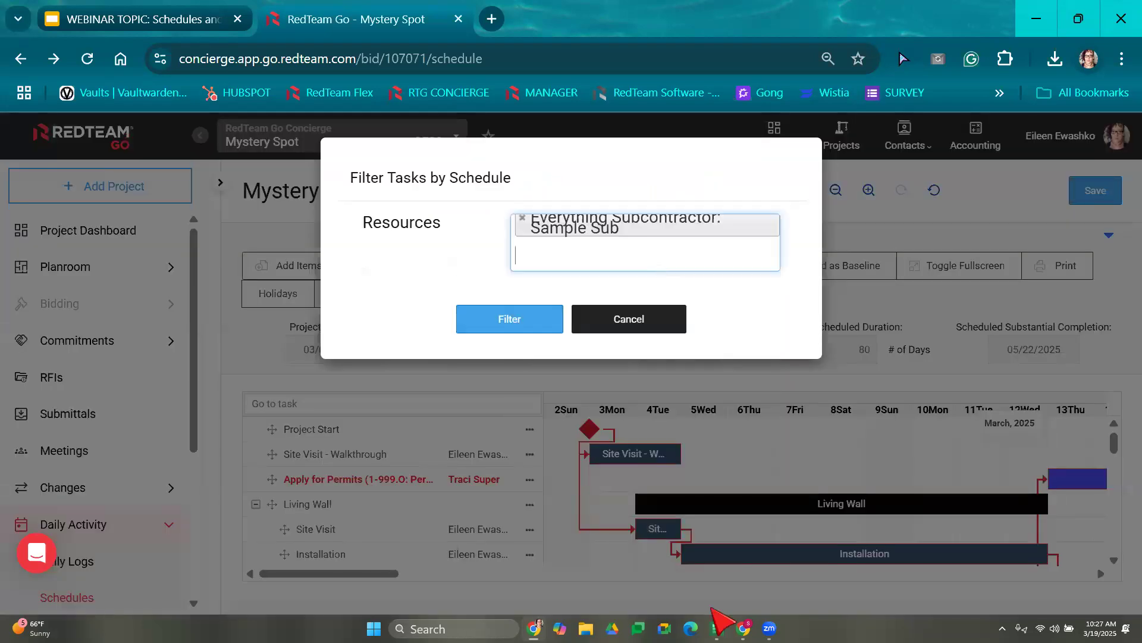
- Filter the schedule tasks by the Everything Subcontractor resource and view that resource's bars on the timeline
{"action": "left_click", "coordinate": [542, 314]}
{"action": "left_click_drag", "start_coordinate": [378, 572], "coordinate": [819, 554]}
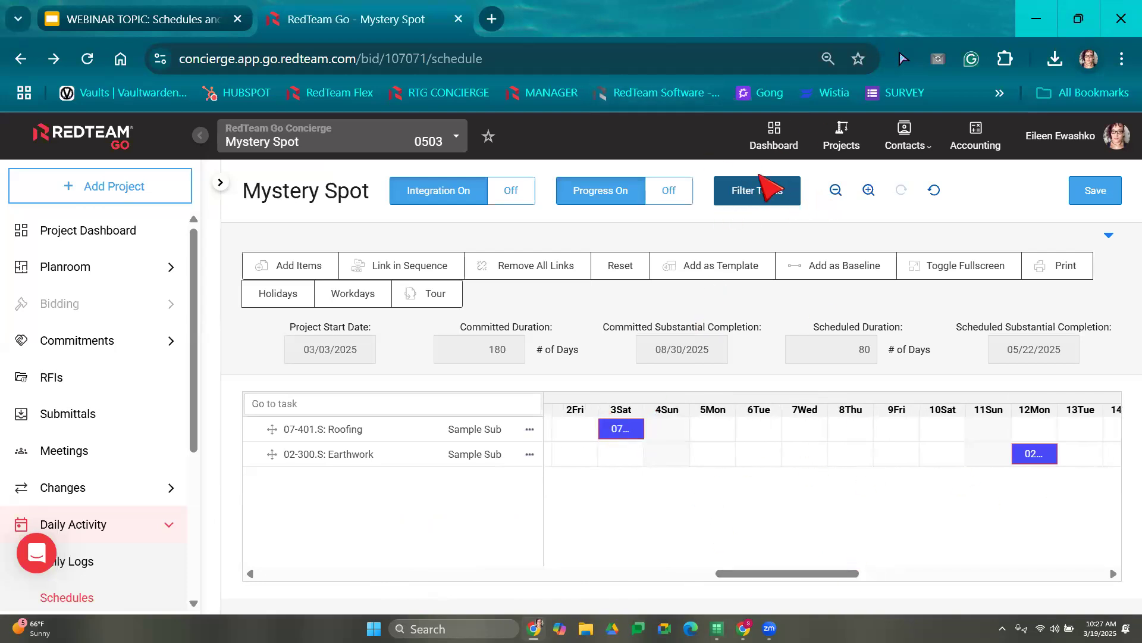
- Filter the schedule to critical path tasks only and review them through Project End
{"action": "left_click", "coordinate": [762, 196]}
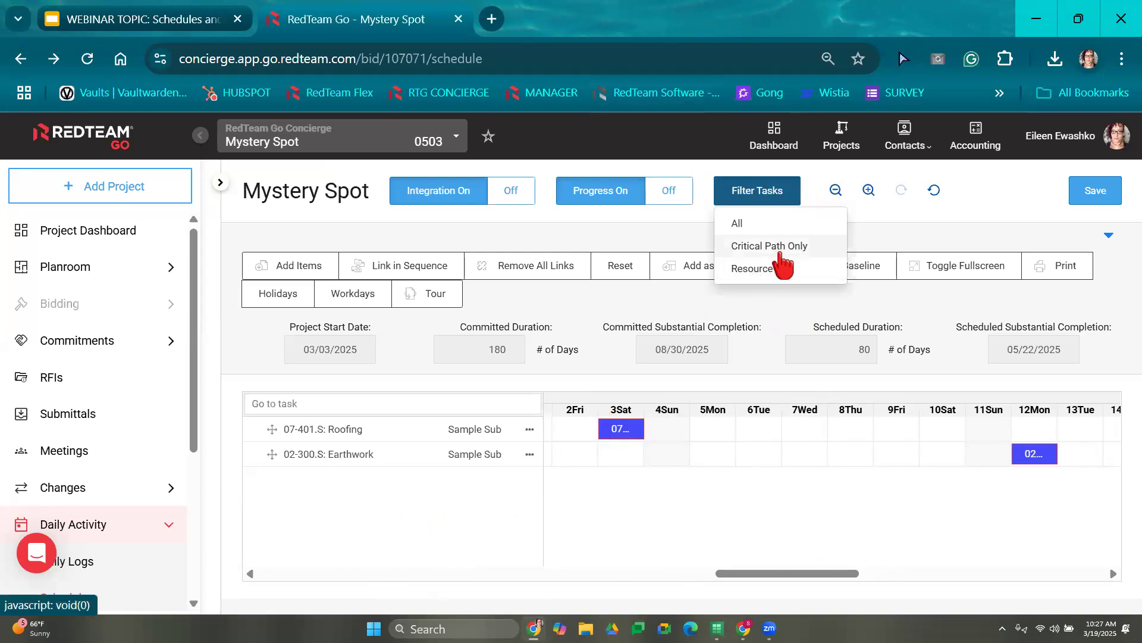
{"action": "left_click", "coordinate": [768, 292]}
{"action": "scroll", "coordinate": [803, 493], "scroll_direction": "down", "scroll_amount": 10}
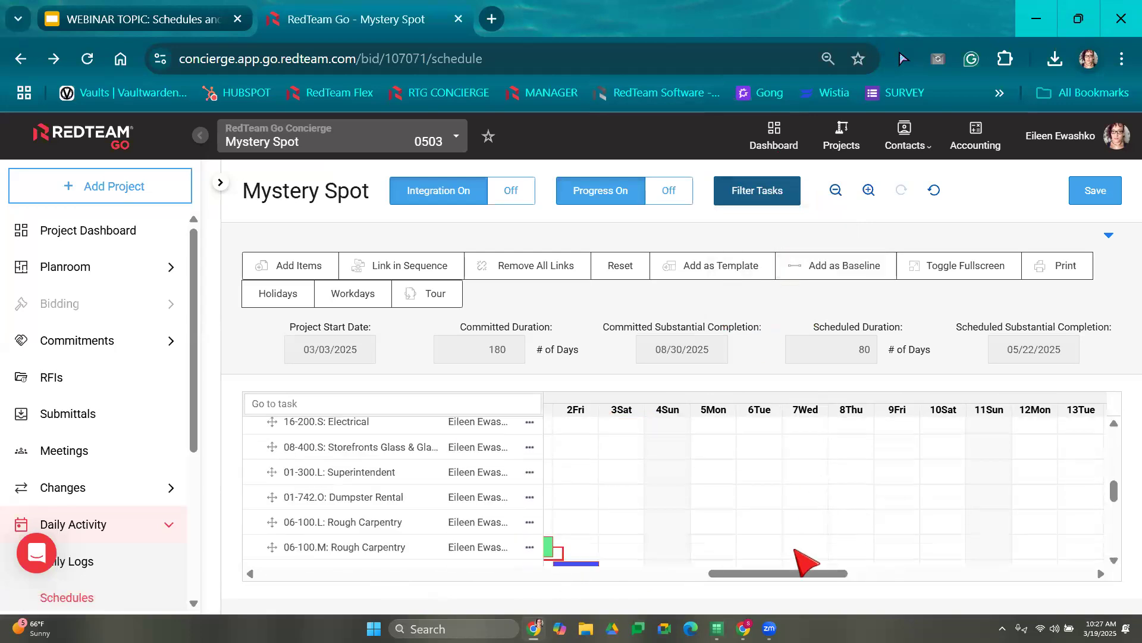
{"action": "left_click_drag", "start_coordinate": [790, 571], "coordinate": [853, 573]}
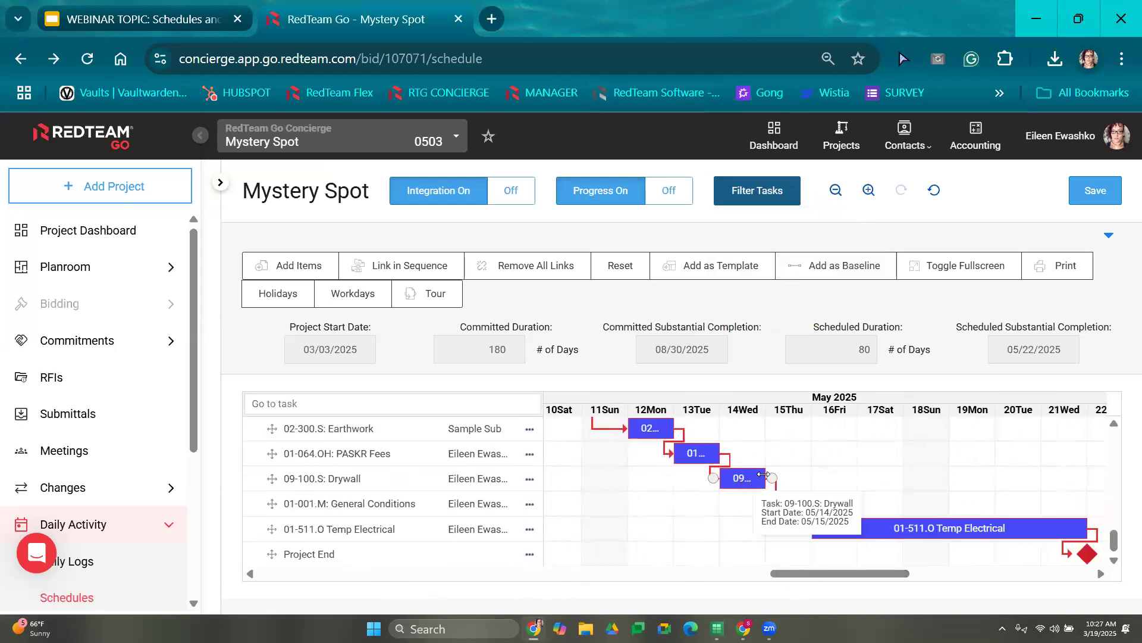
{"action": "scroll", "coordinate": [834, 487], "scroll_direction": "up", "scroll_amount": 15}
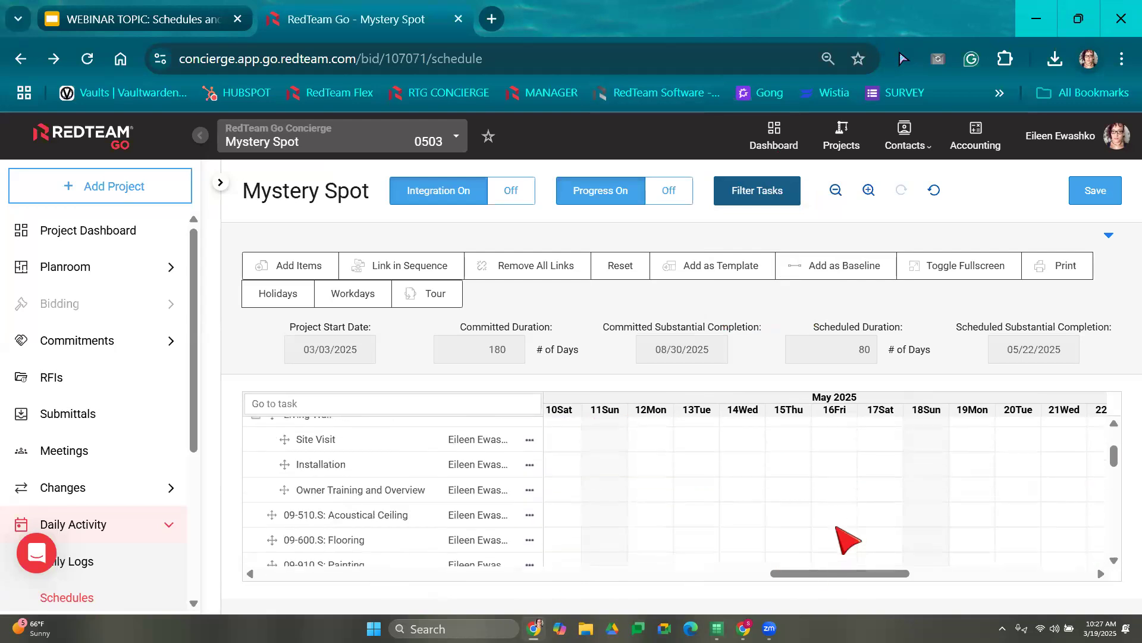
- Restore the schedule filter to all tasks and return to the start of the timeline
{"action": "left_click", "coordinate": [759, 201]}
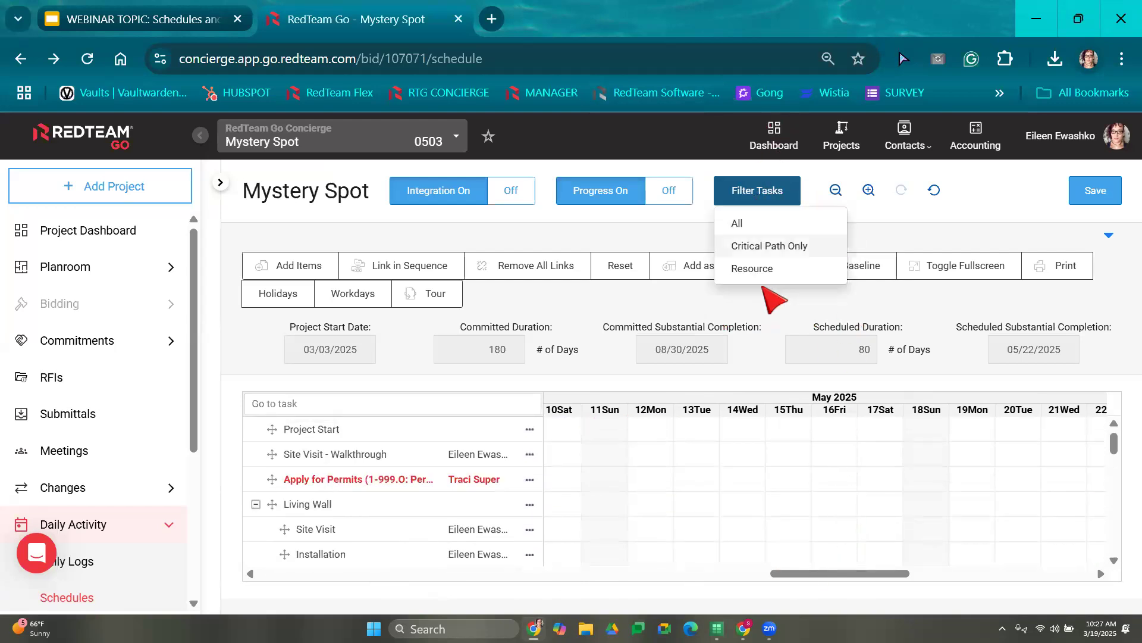
{"action": "left_click", "coordinate": [770, 224]}
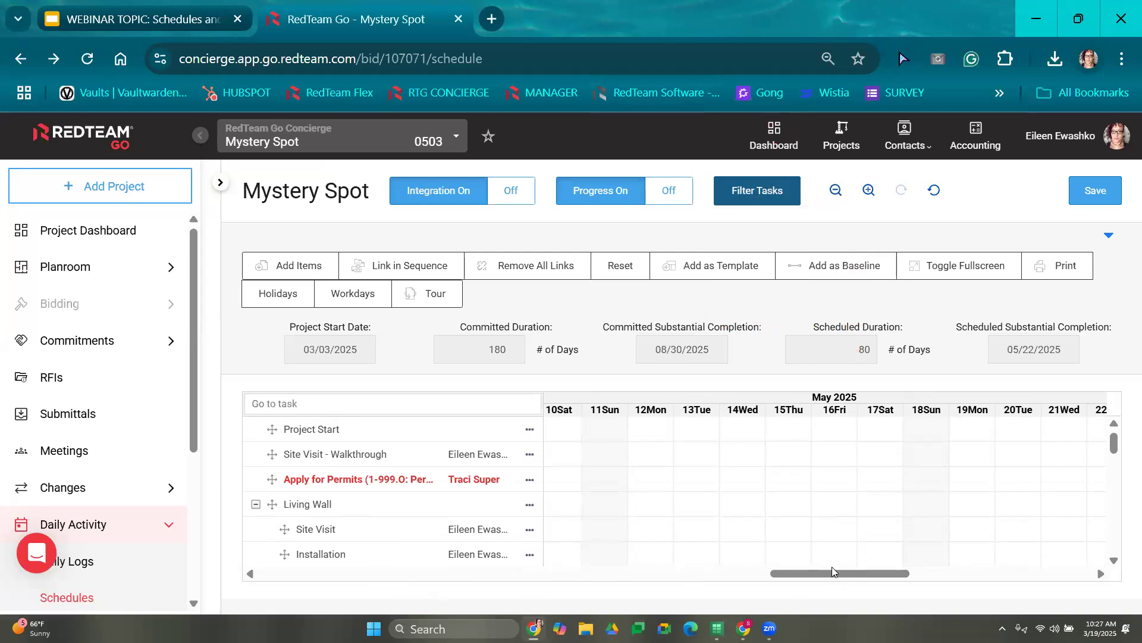
{"action": "left_click_drag", "start_coordinate": [833, 573], "coordinate": [324, 573]}
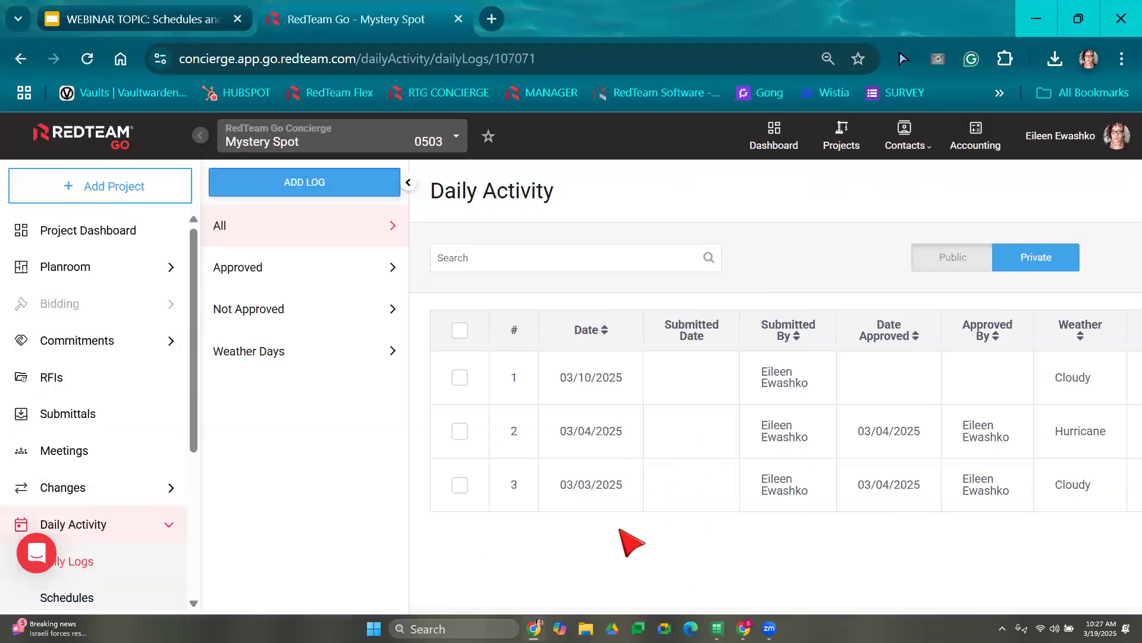
- Collapse the project navigation and switch the daily logs' visibility setting, leaving it on Private
{"action": "left_click", "coordinate": [201, 136]}
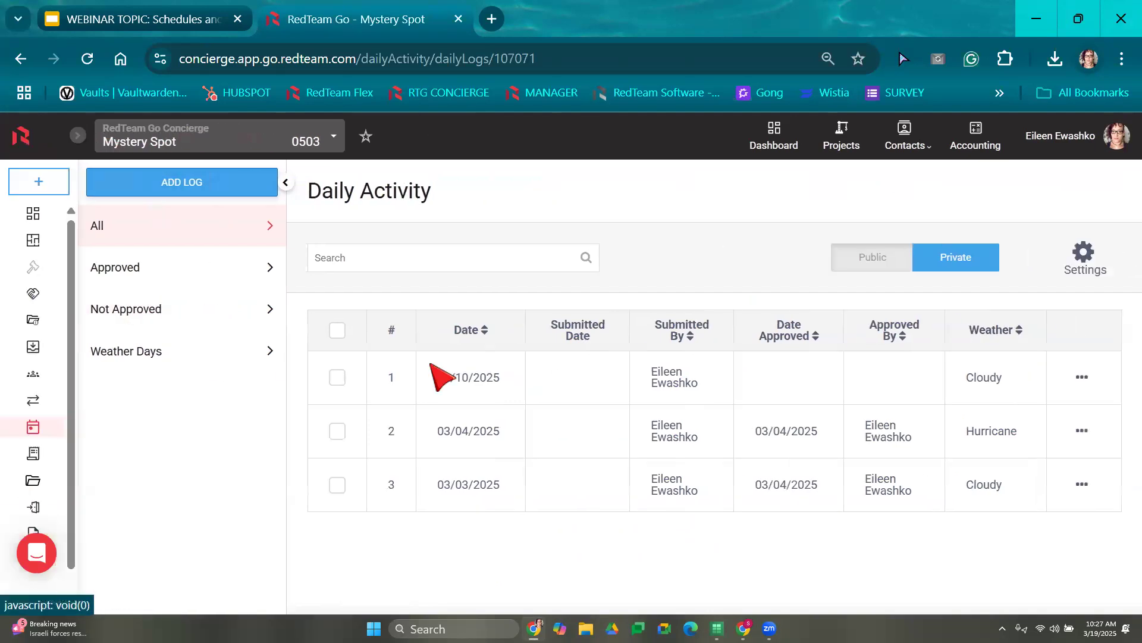
{"action": "left_click", "coordinate": [884, 260]}
{"action": "left_click", "coordinate": [887, 263]}
{"action": "left_click", "coordinate": [888, 261]}
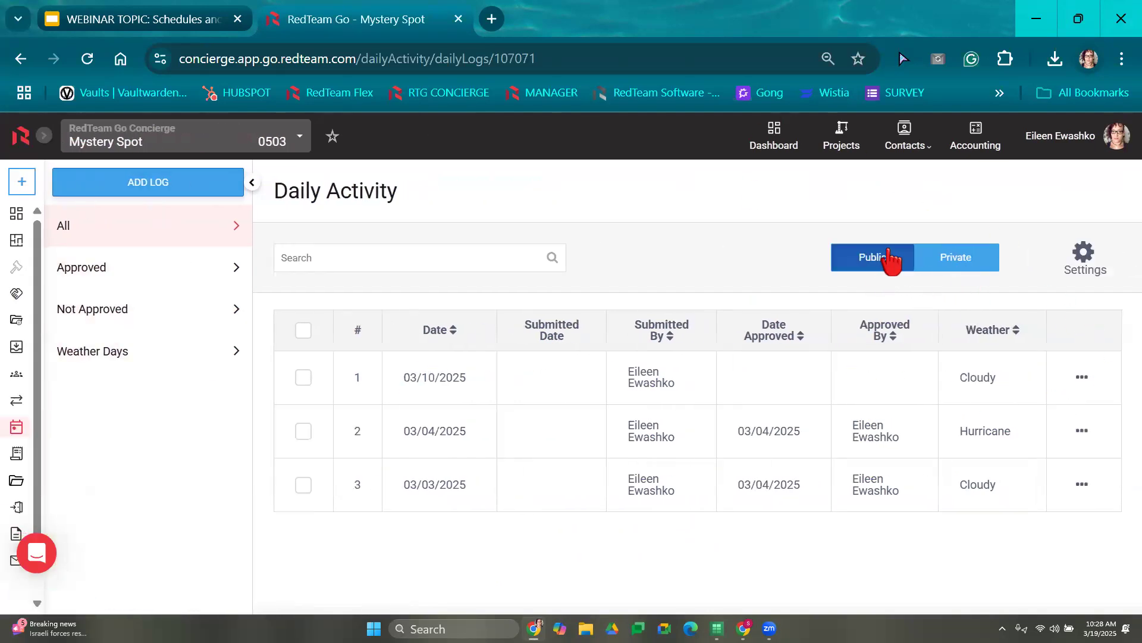
{"action": "left_click", "coordinate": [875, 267]}
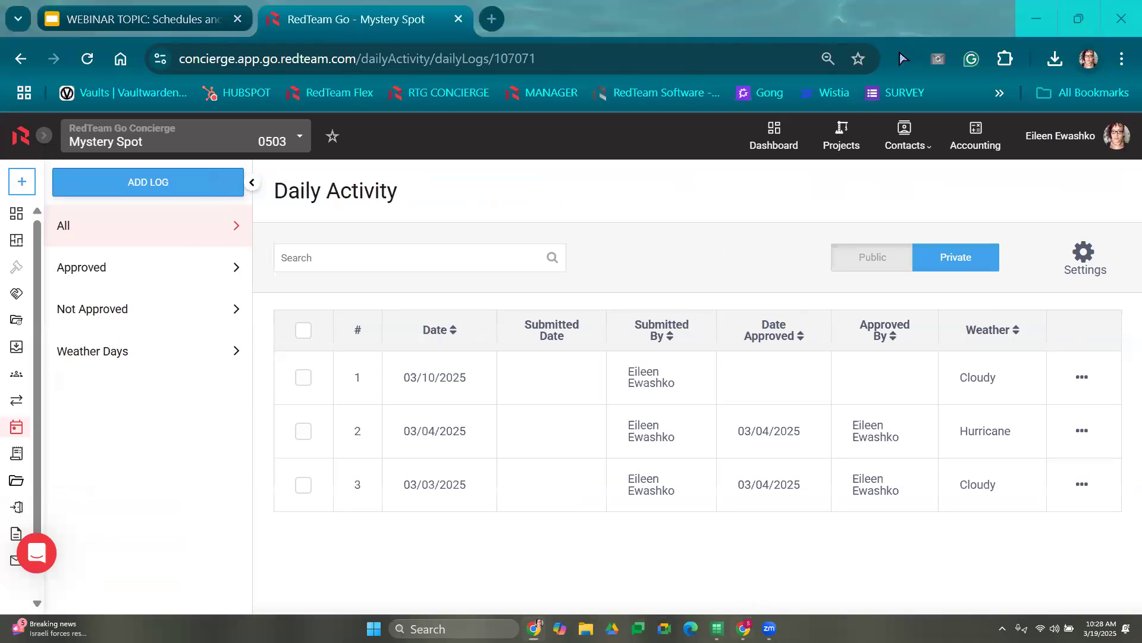
- Switch to the subcontractor portal window and open the daily logs of the Mystery Spot project
{"action": "key", "text": "alt+Tab"}
{"action": "left_click", "coordinate": [180, 126]}
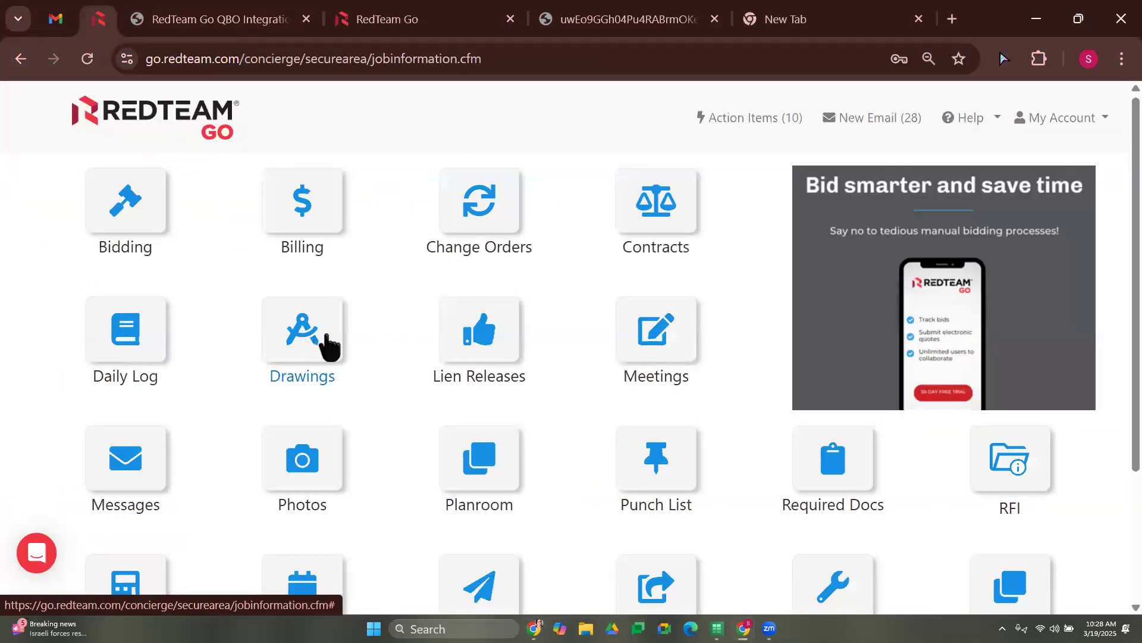
{"action": "scroll", "coordinate": [369, 351], "scroll_direction": "down", "scroll_amount": 1}
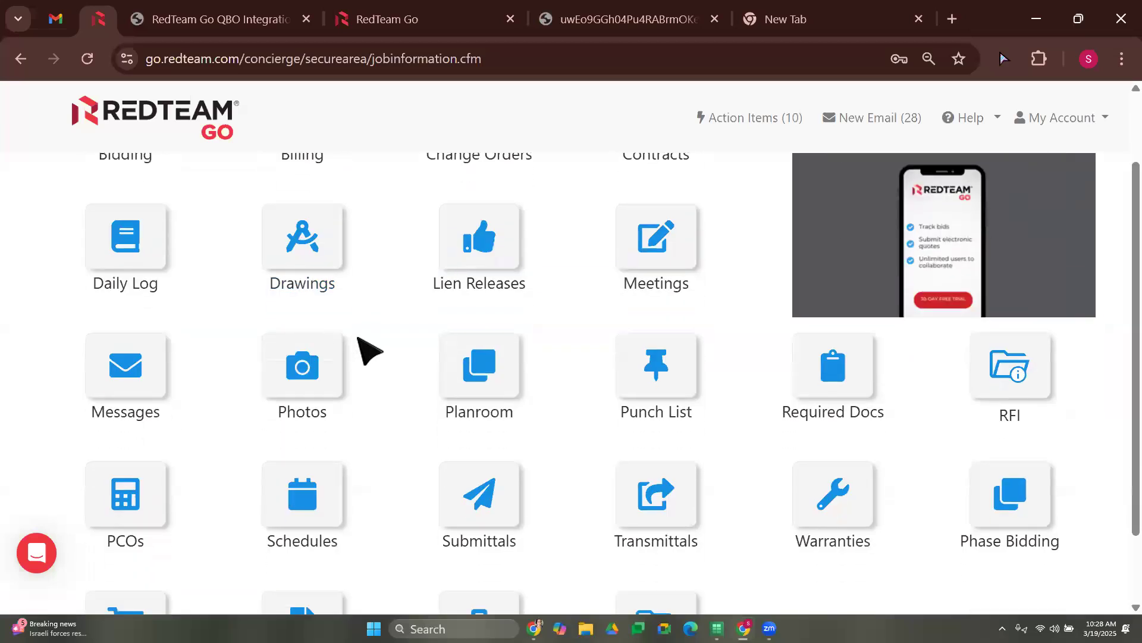
{"action": "scroll", "coordinate": [416, 404], "scroll_direction": "up", "scroll_amount": 1}
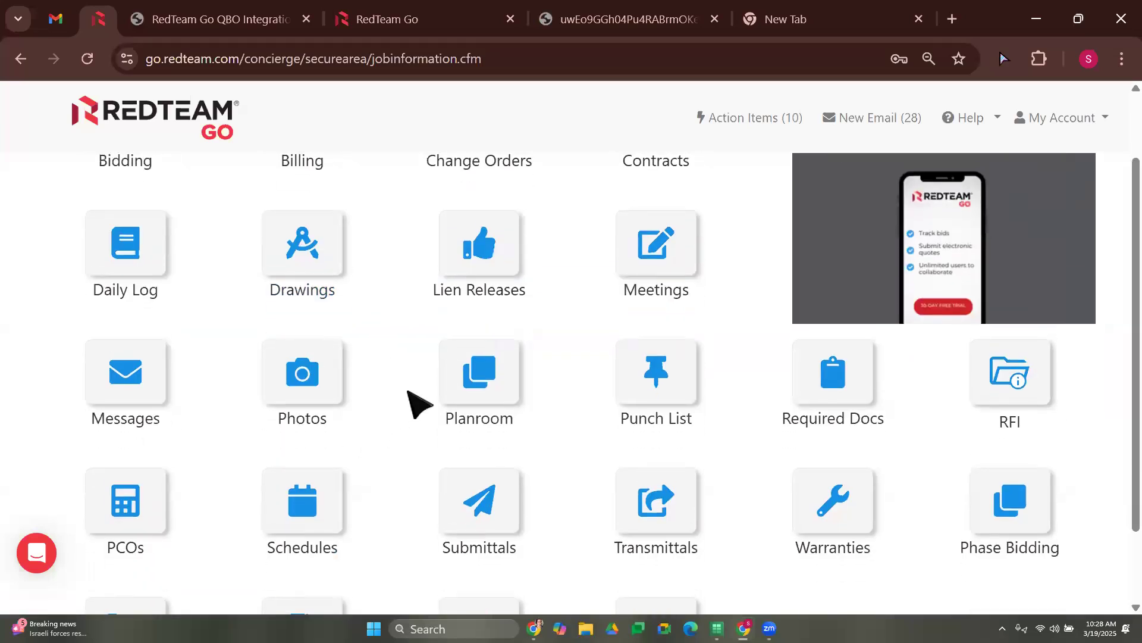
{"action": "scroll", "coordinate": [417, 405], "scroll_direction": "up", "scroll_amount": 1}
{"action": "left_click", "coordinate": [158, 344]}
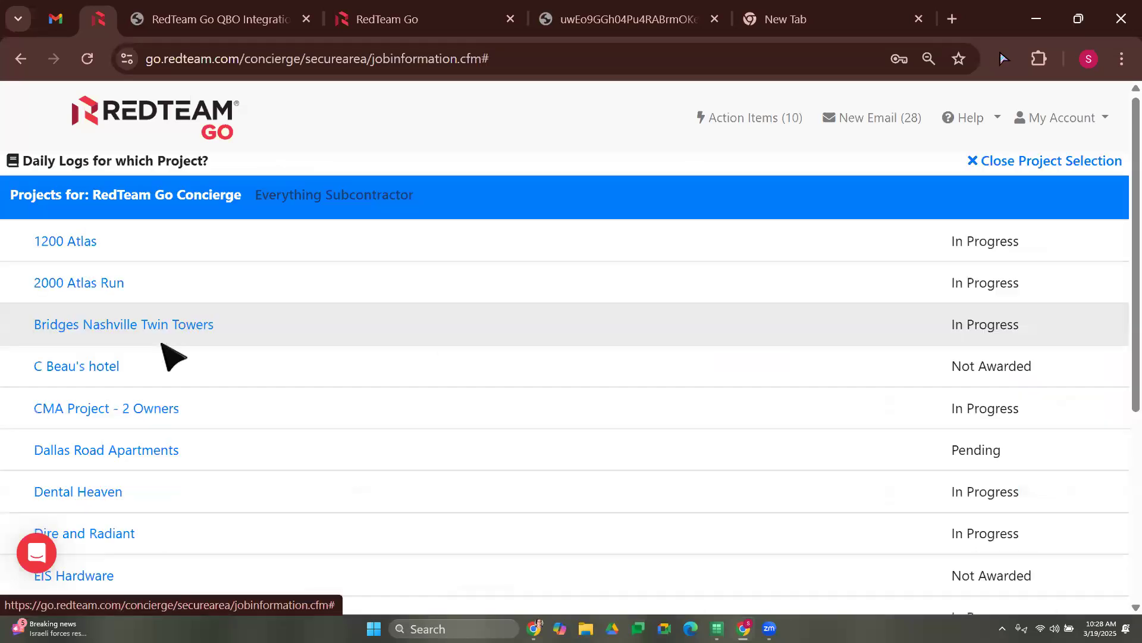
{"action": "scroll", "coordinate": [172, 356], "scroll_direction": "down", "scroll_amount": 5}
{"action": "left_click", "coordinate": [71, 470]}
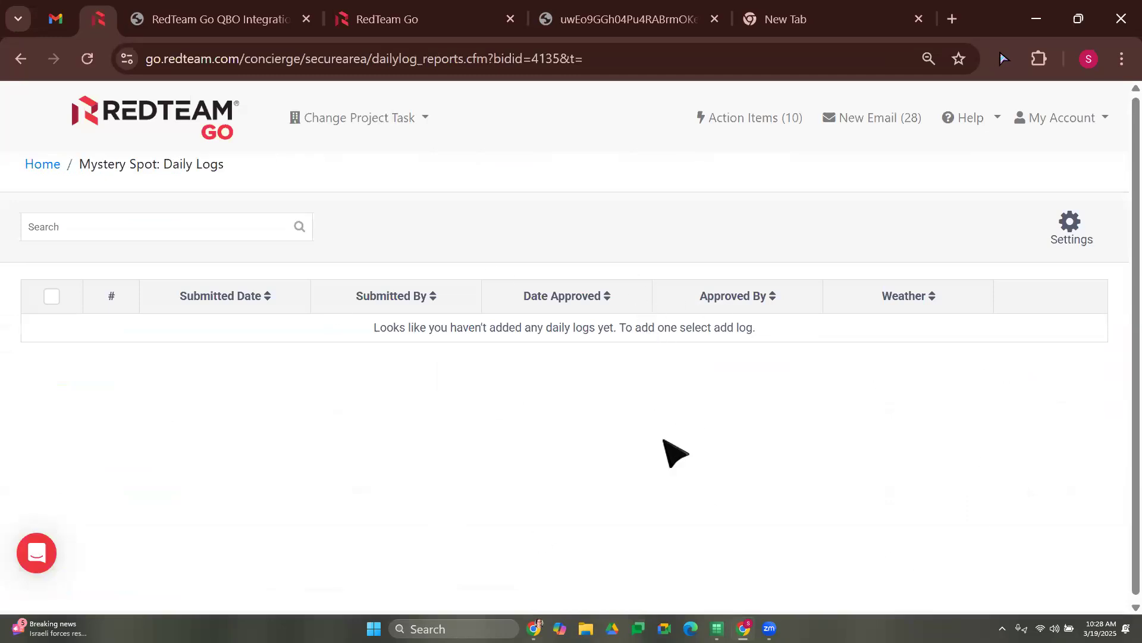
- Return to the project's Daily Activity window and set the daily logs to Public
{"action": "left_click", "coordinate": [534, 628]}
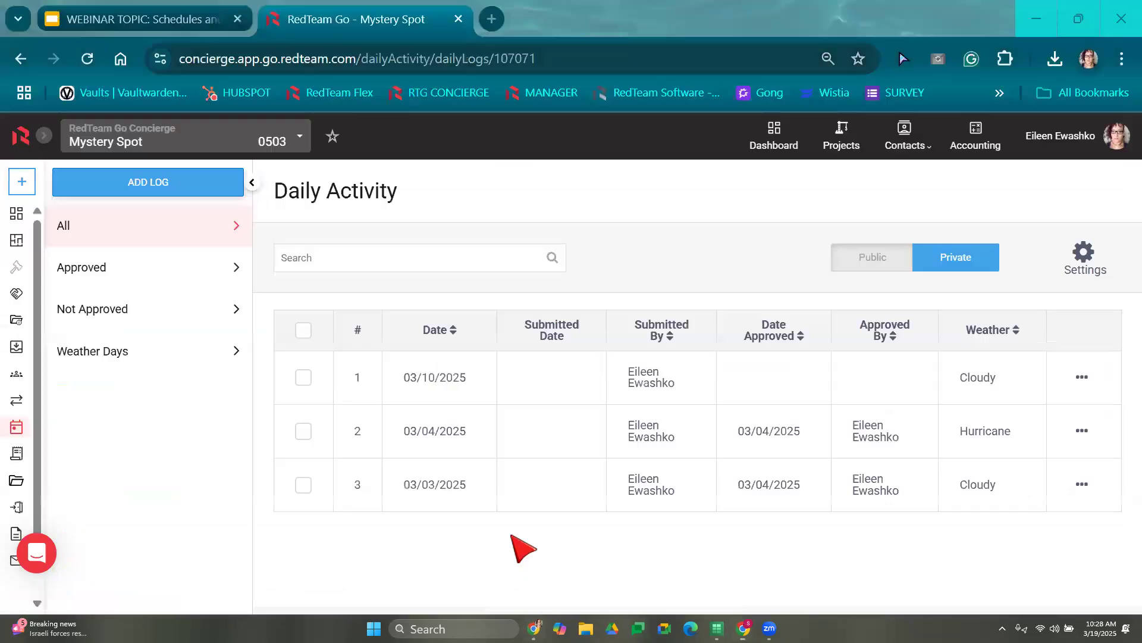
{"action": "left_click", "coordinate": [879, 260]}
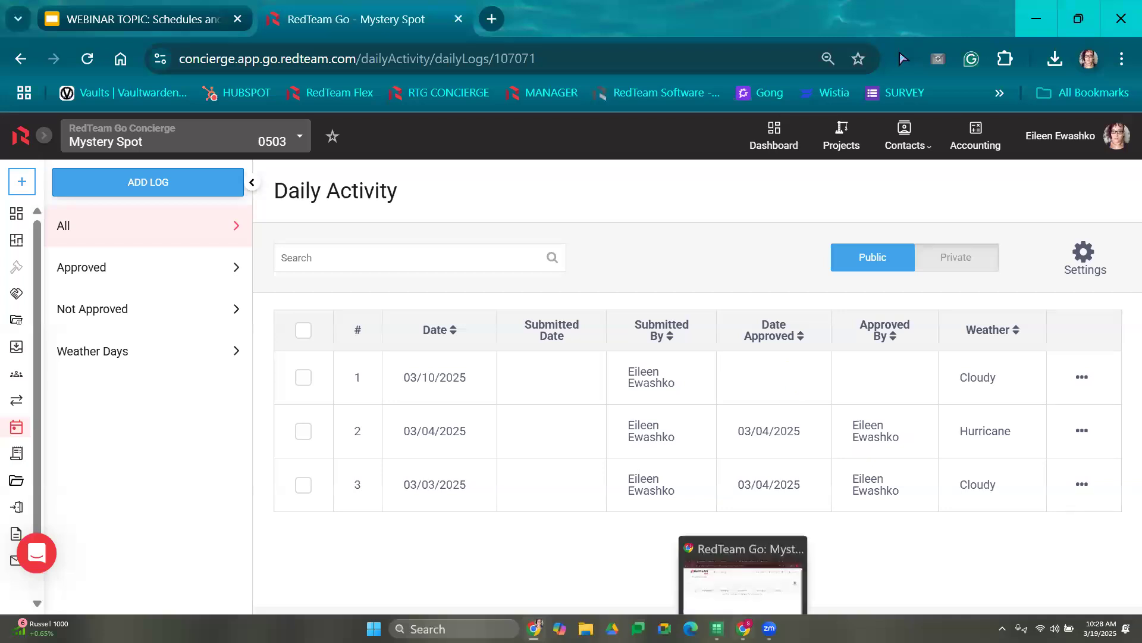
- Reload the Mystery Spot daily logs in the subcontractor portal and close the browser tabs beyond that page
{"action": "left_click", "coordinate": [743, 628]}
{"action": "left_click", "coordinate": [459, 64]}
{"action": "key", "text": "Return"}
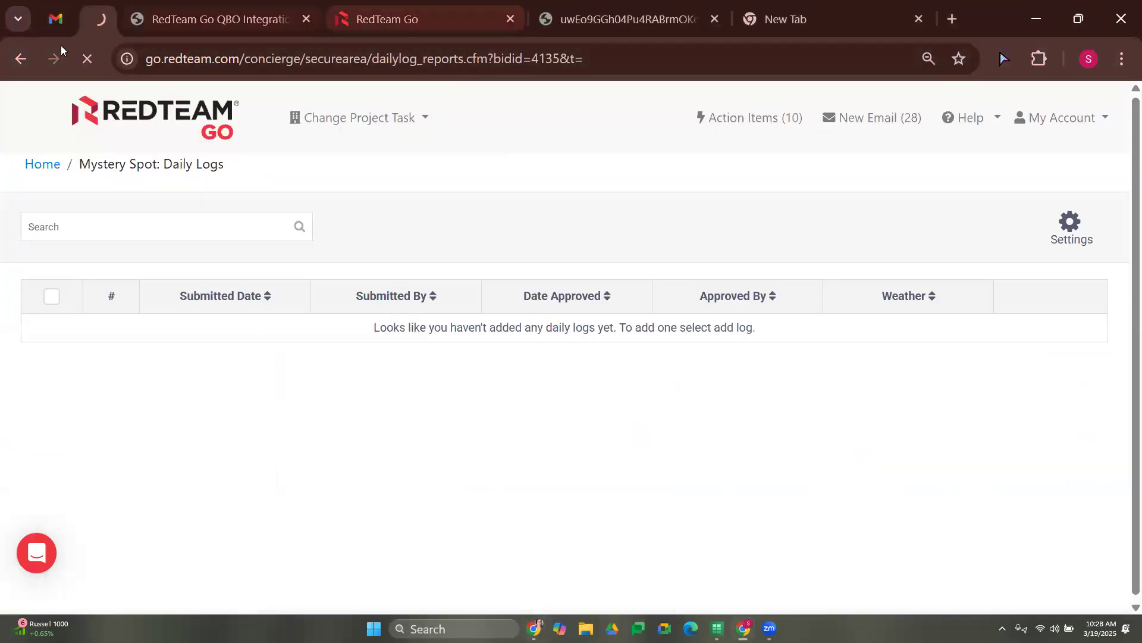
{"action": "right_click", "coordinate": [95, 15]}
{"action": "left_click", "coordinate": [154, 371]}
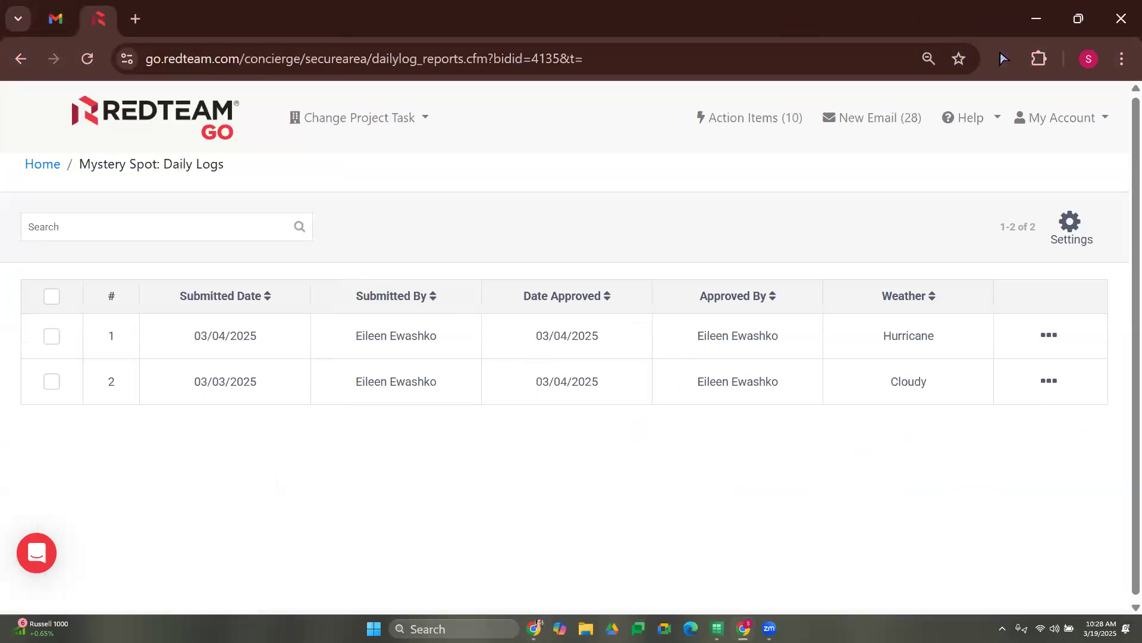
- Go back to the Daily Activity window and switch the daily logs to Private and back to Public
{"action": "left_click", "coordinate": [534, 629]}
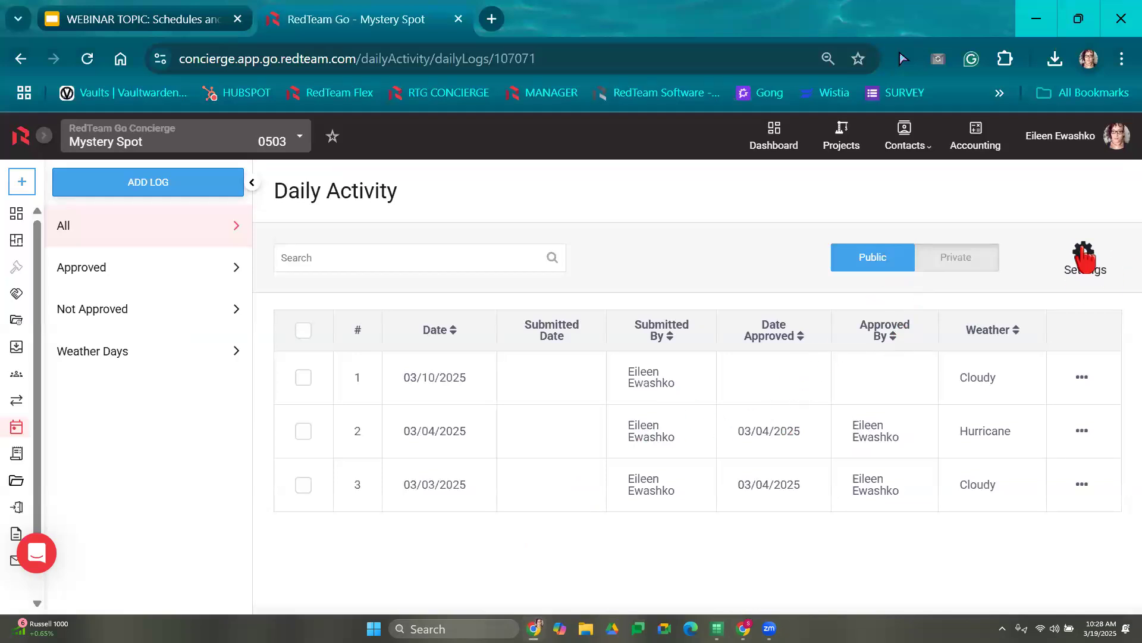
{"action": "left_click", "coordinate": [992, 257]}
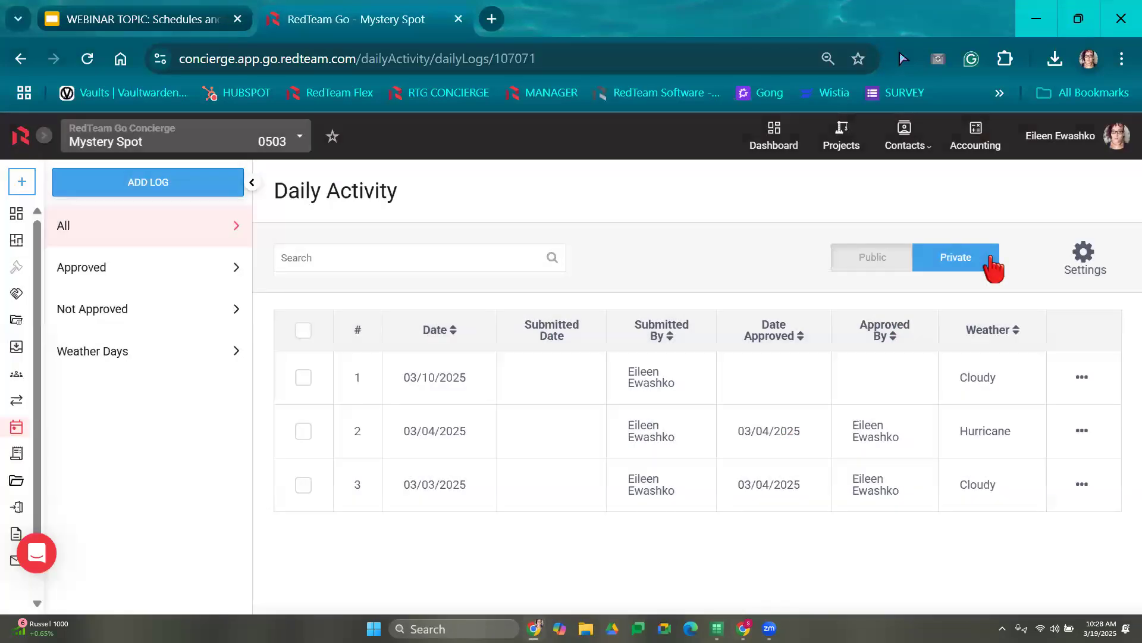
{"action": "left_click", "coordinate": [898, 257]}
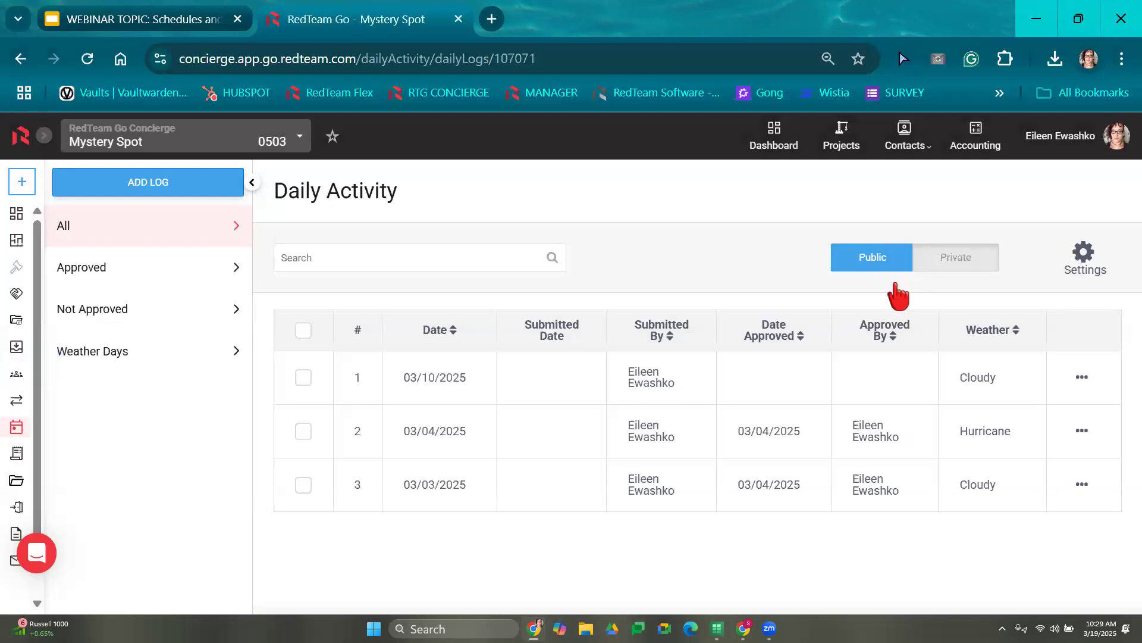
- View the actions available for the 03/10/2025 daily log, including approval, without choosing one
{"action": "left_click", "coordinate": [1082, 378]}
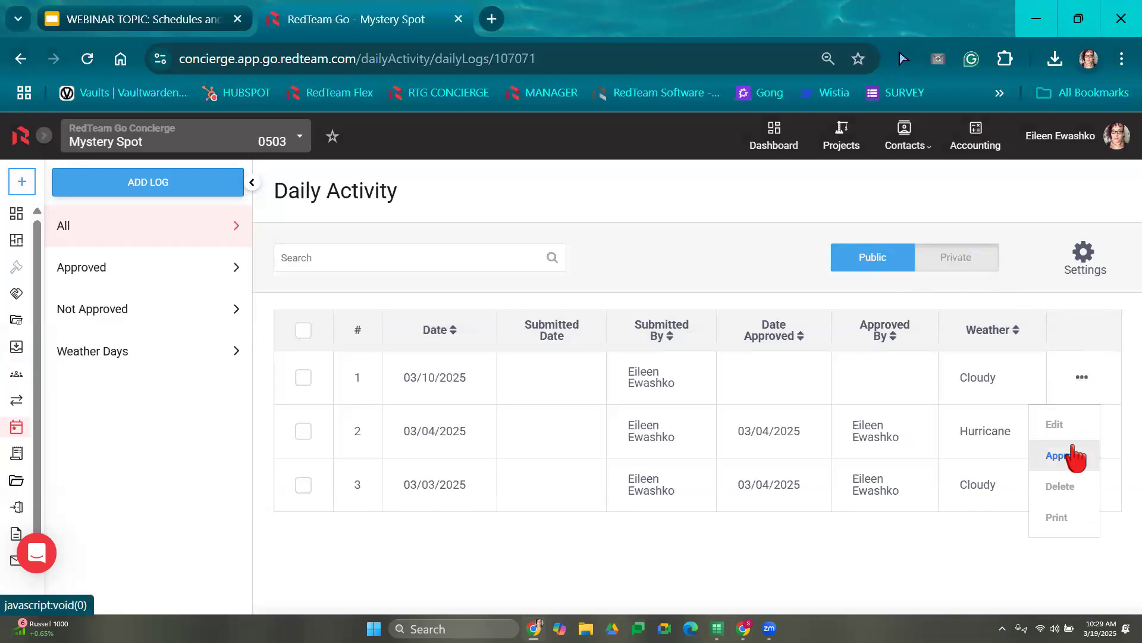
{"action": "left_click", "coordinate": [794, 219]}
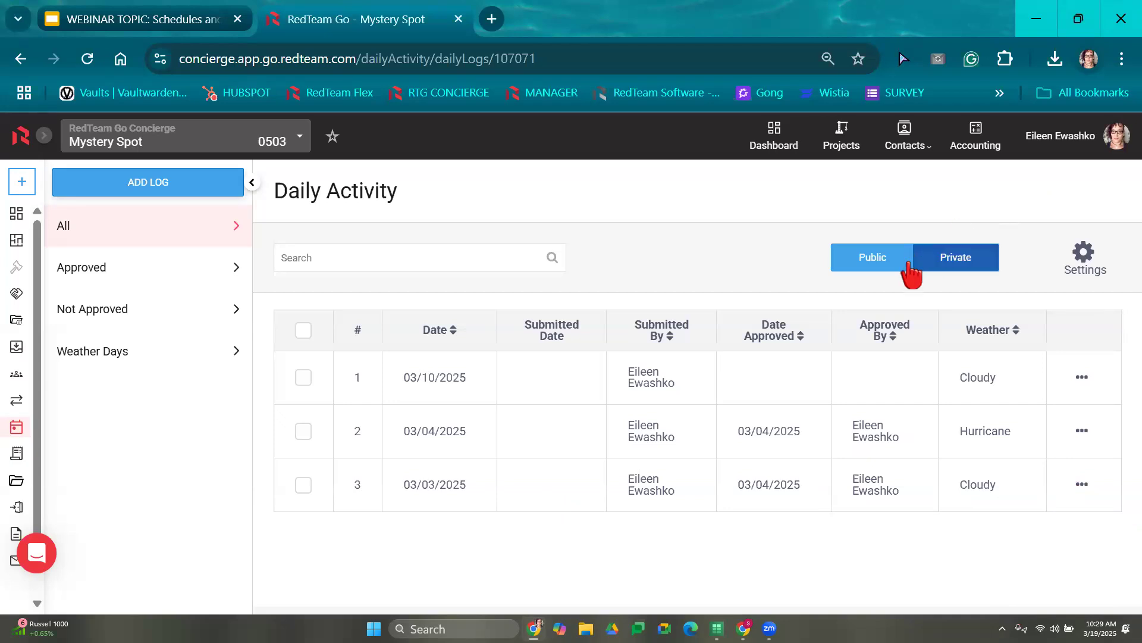
- Open the Unapprove Daily Logs page within the Unlock/Unsign section of Administration
{"action": "left_click", "coordinate": [1045, 156]}
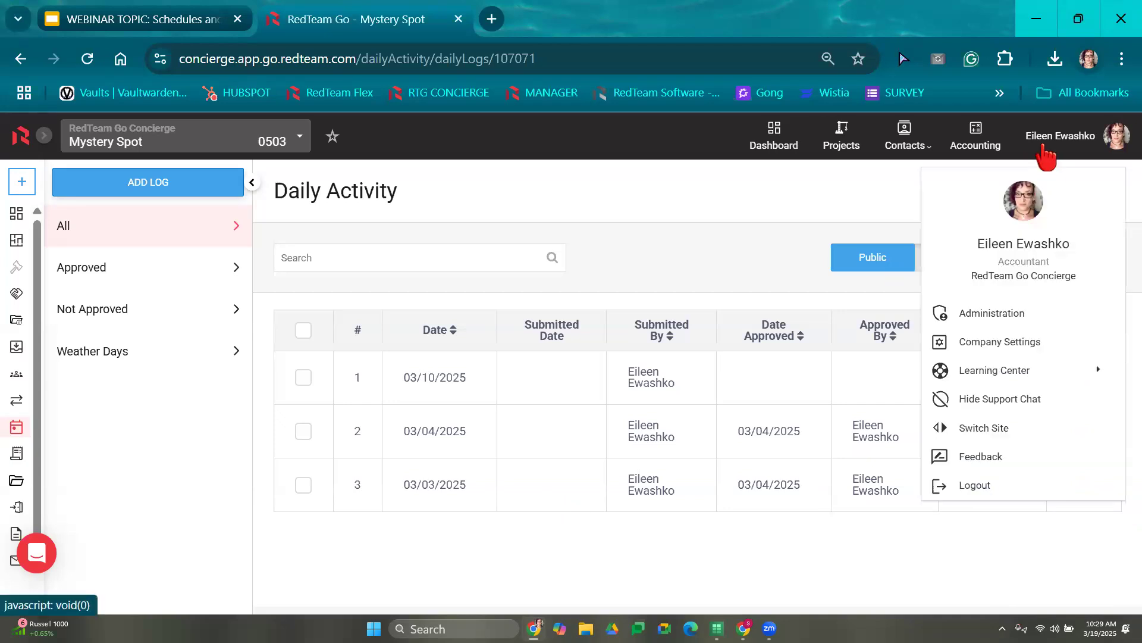
{"action": "left_click", "coordinate": [1002, 315]}
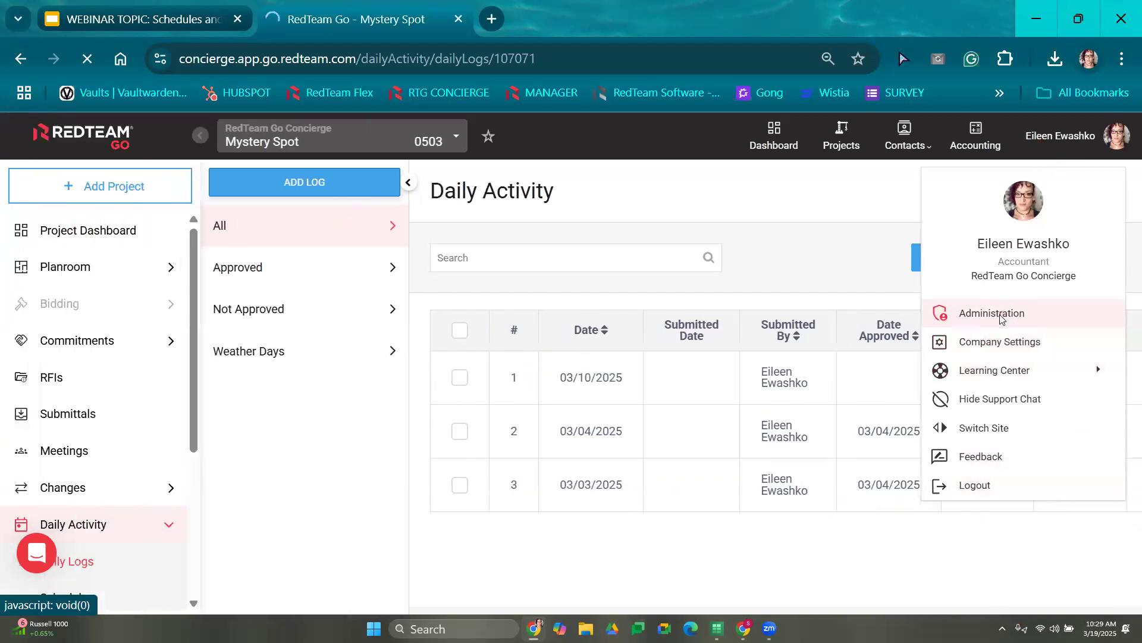
{"action": "left_click", "coordinate": [224, 458]}
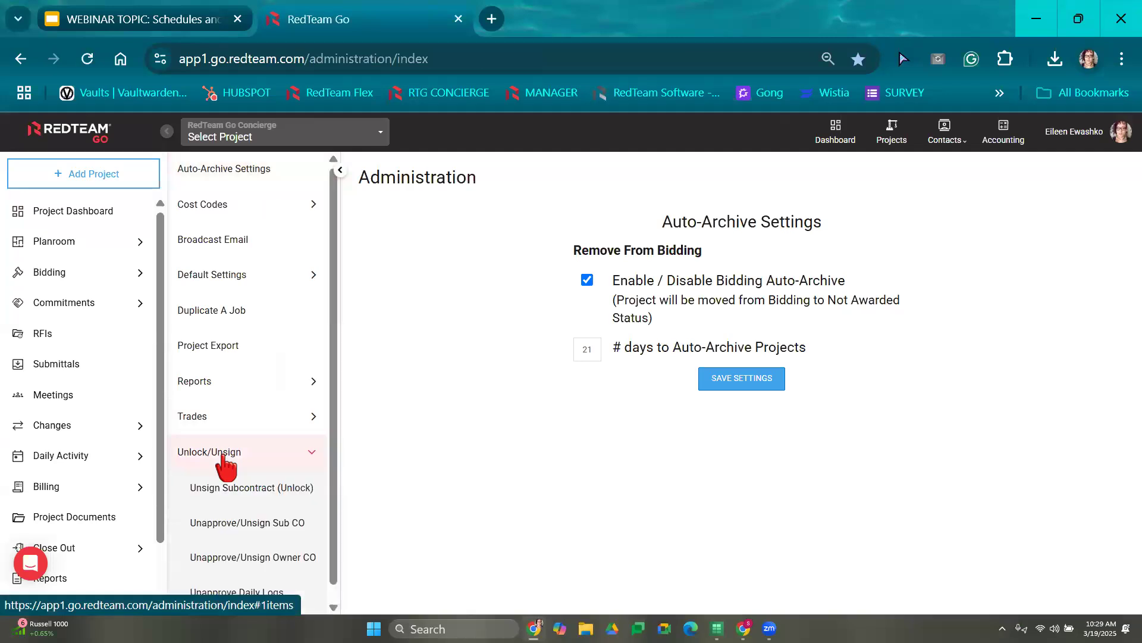
{"action": "scroll", "coordinate": [226, 466], "scroll_direction": "down", "scroll_amount": 1}
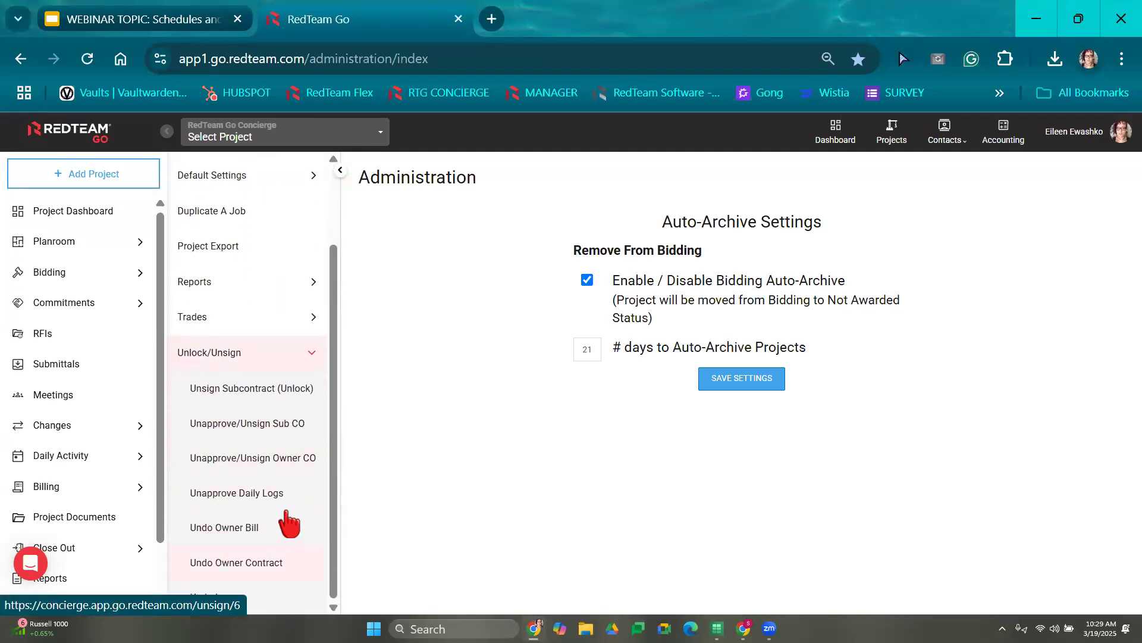
{"action": "left_click", "coordinate": [271, 500]}
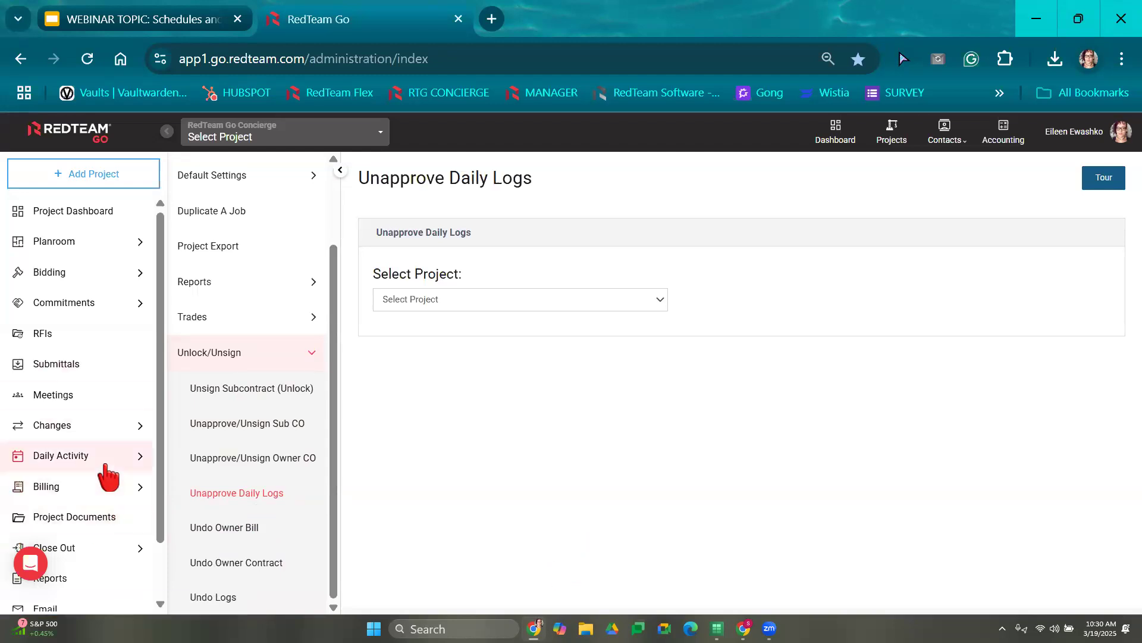
- Open the daily logs of the recently viewed Mystery Spot project
{"action": "left_click", "coordinate": [76, 464]}
{"action": "scroll", "coordinate": [80, 476], "scroll_direction": "down", "scroll_amount": 1}
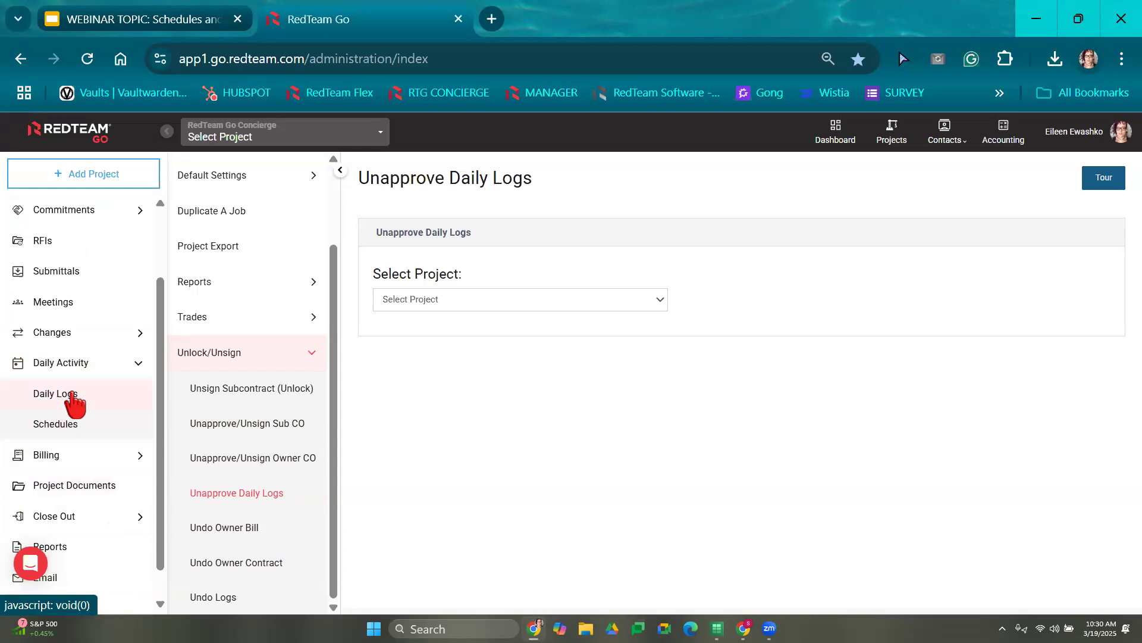
{"action": "left_click", "coordinate": [74, 396]}
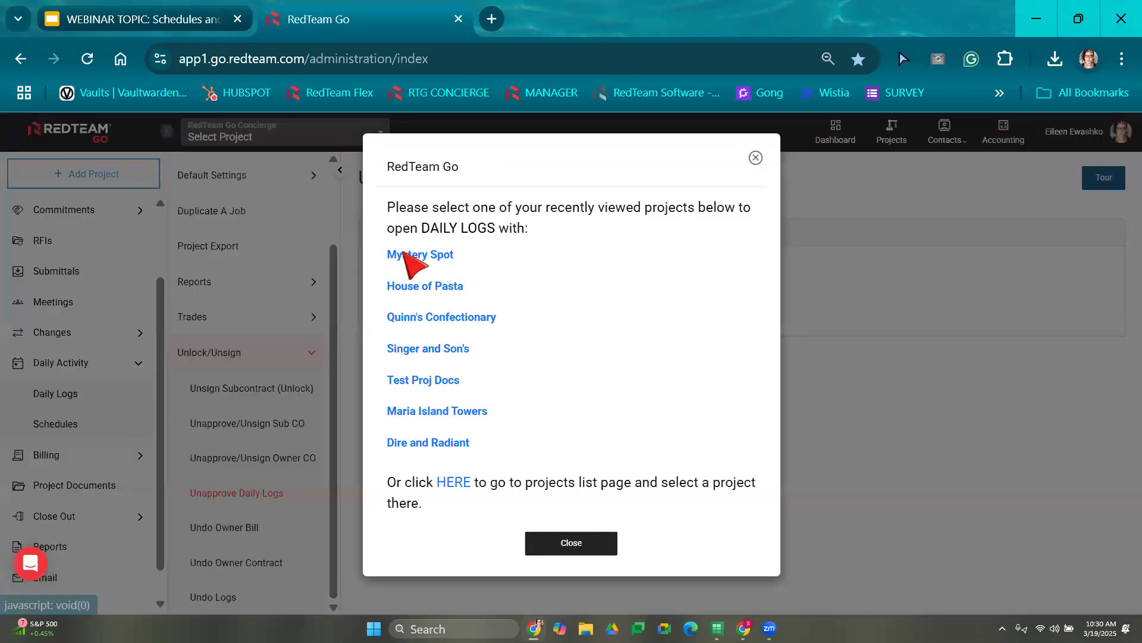
{"action": "left_click", "coordinate": [399, 287]}
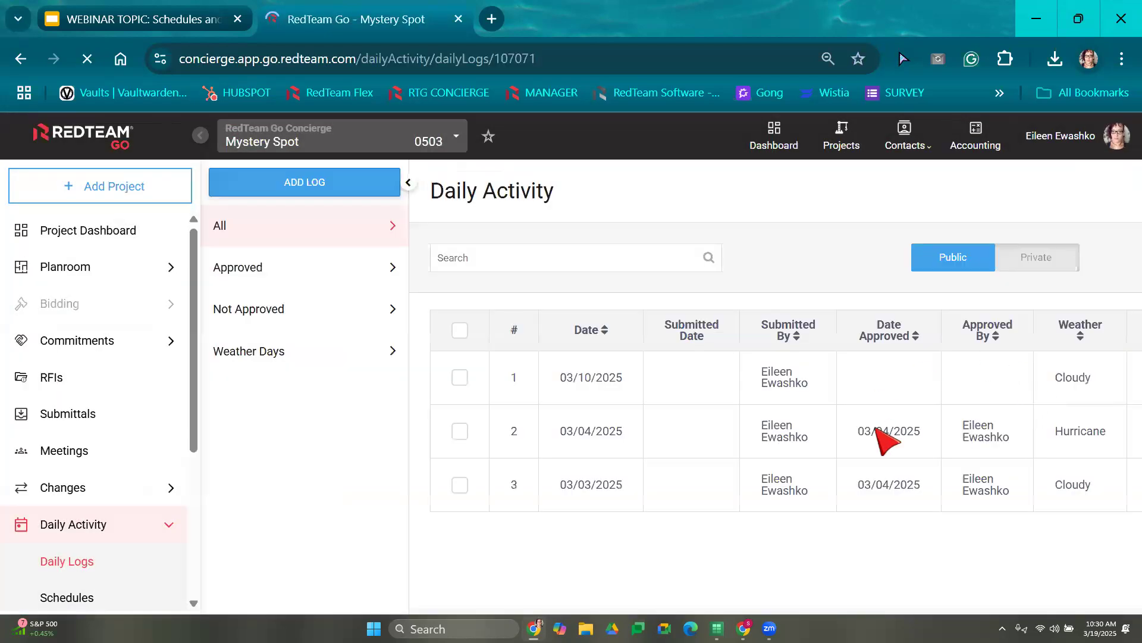
- Open the Weather Thresholds settings for the project's daily logs and review the weather-day conditions and limits
{"action": "left_click", "coordinate": [408, 182]}
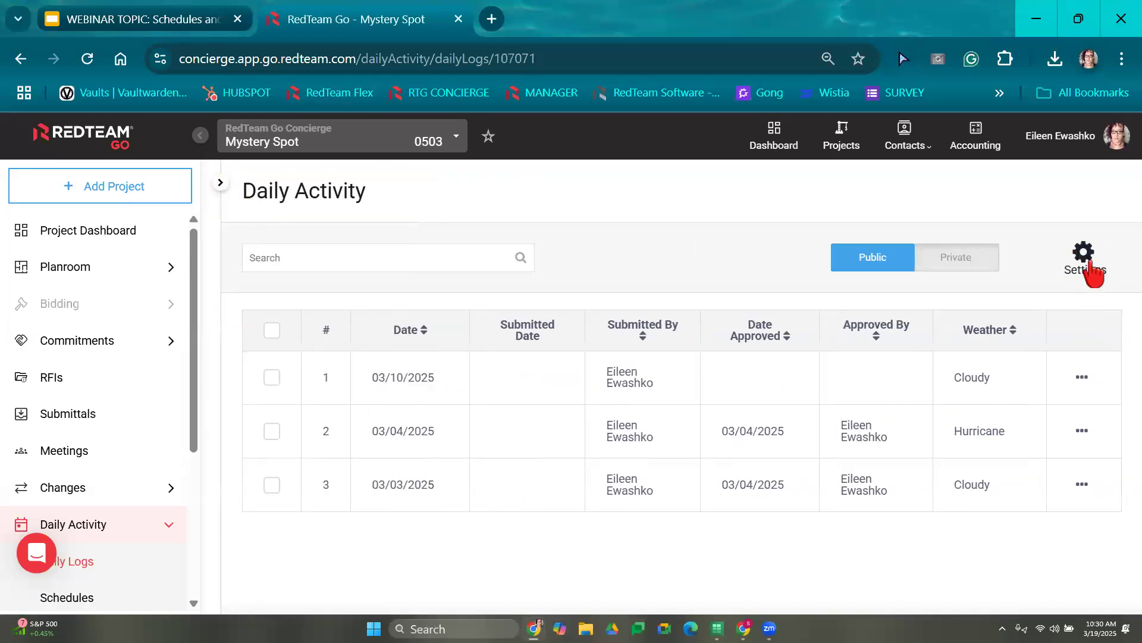
{"action": "left_click", "coordinate": [1083, 267]}
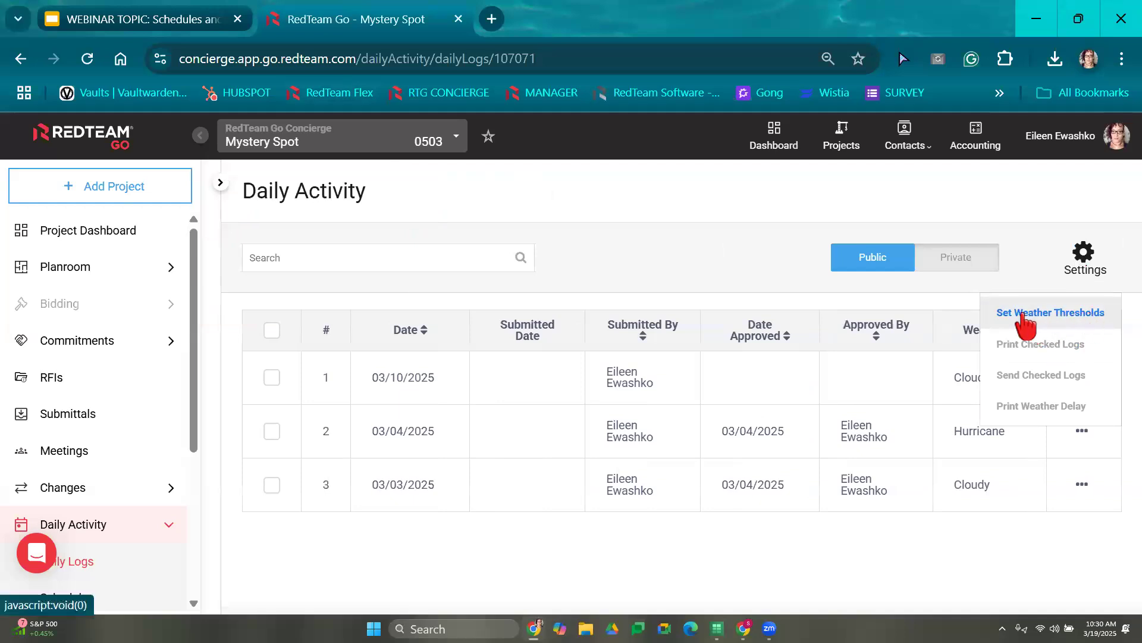
{"action": "left_click", "coordinate": [1050, 314]}
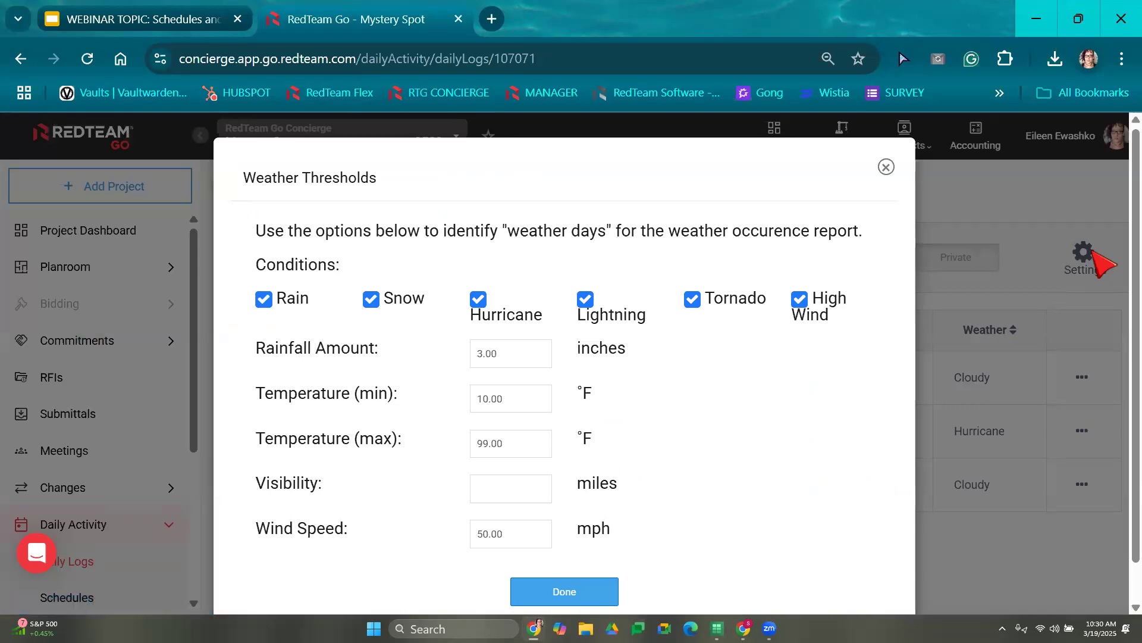
{"action": "scroll", "coordinate": [714, 470], "scroll_direction": "down", "scroll_amount": 1}
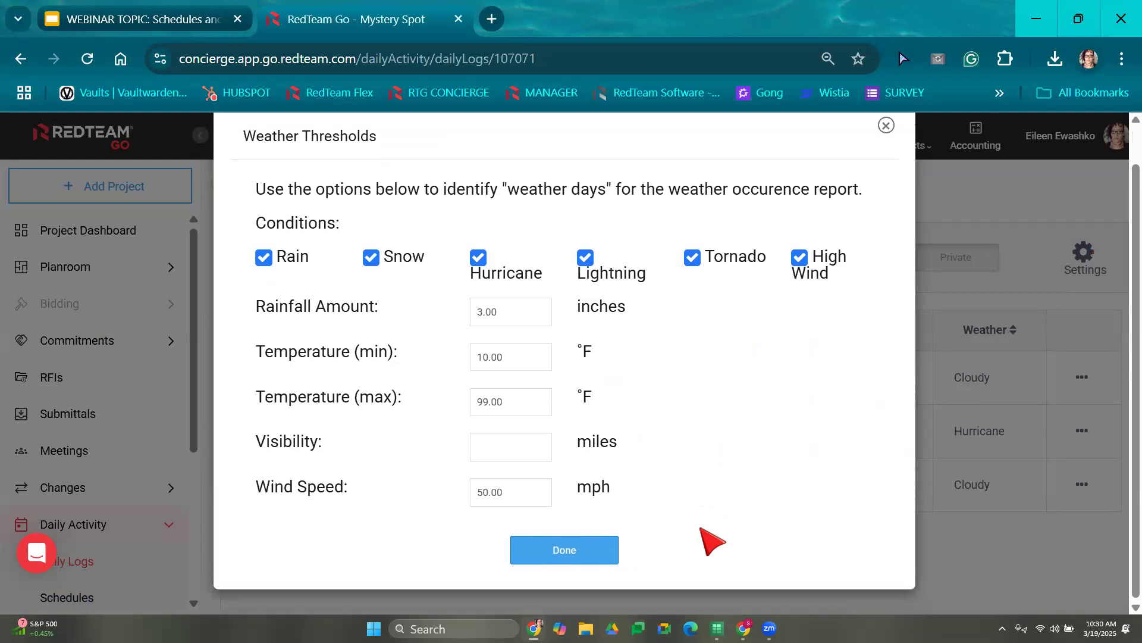
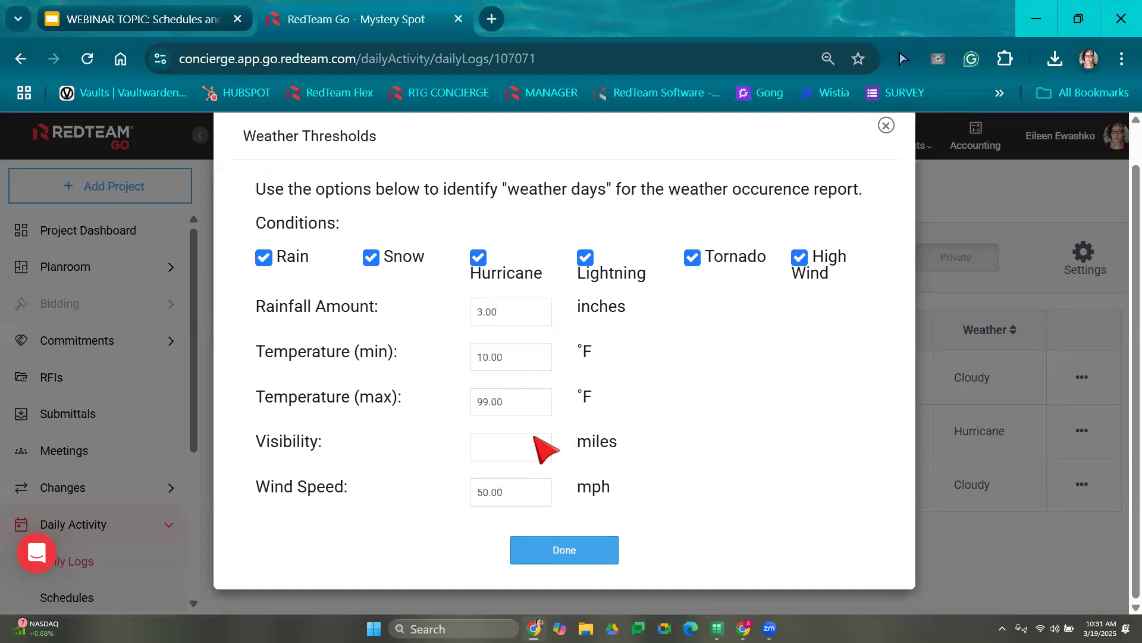
- Set the rainfall amount threshold to 1 inch and confirm the weather thresholds
{"action": "left_click_drag", "start_coordinate": [523, 315], "coordinate": [428, 319]}
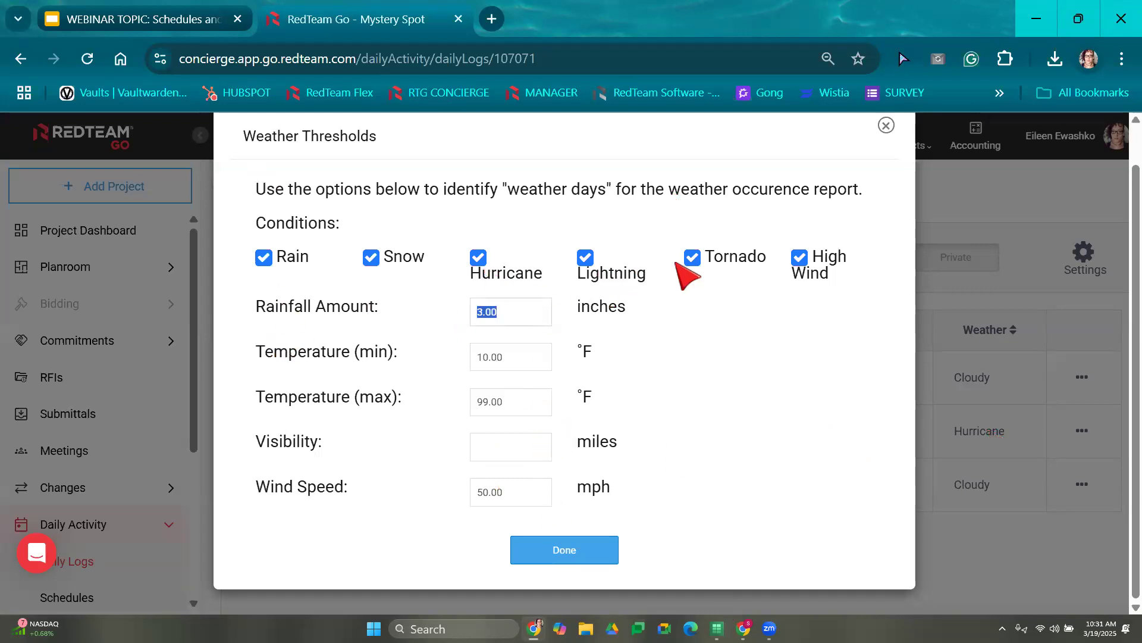
{"action": "type", "text": "0"}
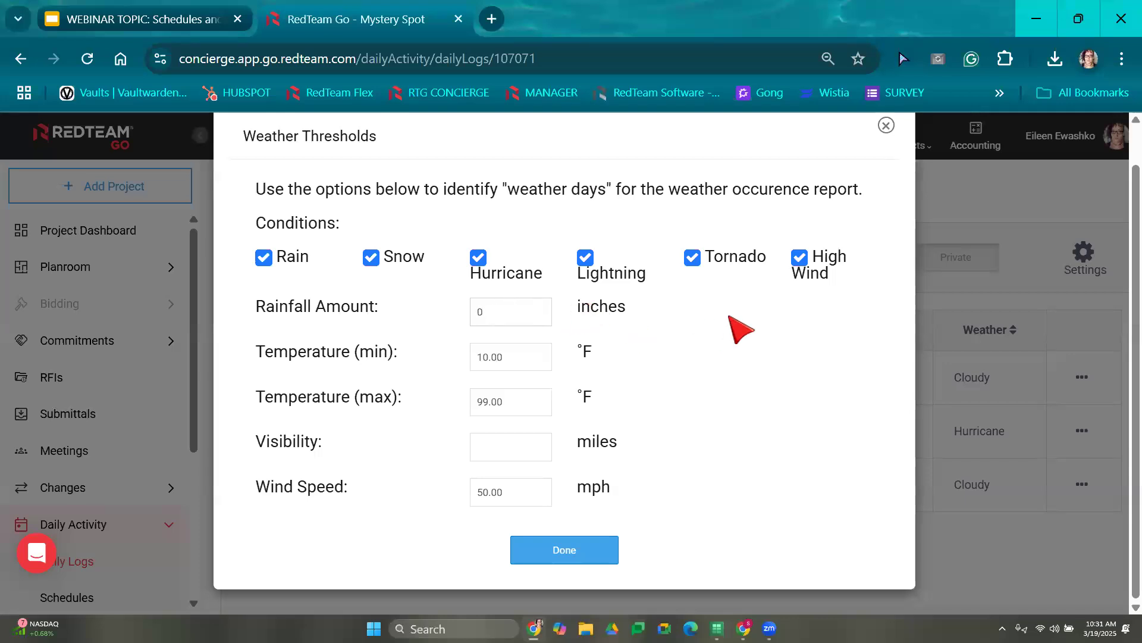
{"action": "double_click", "coordinate": [506, 301]}
{"action": "left_click", "coordinate": [532, 310]}
{"action": "type", "text": "1"}
{"action": "left_click_drag", "start_coordinate": [478, 313], "coordinate": [554, 319]}
{"action": "type", "text": "1"}
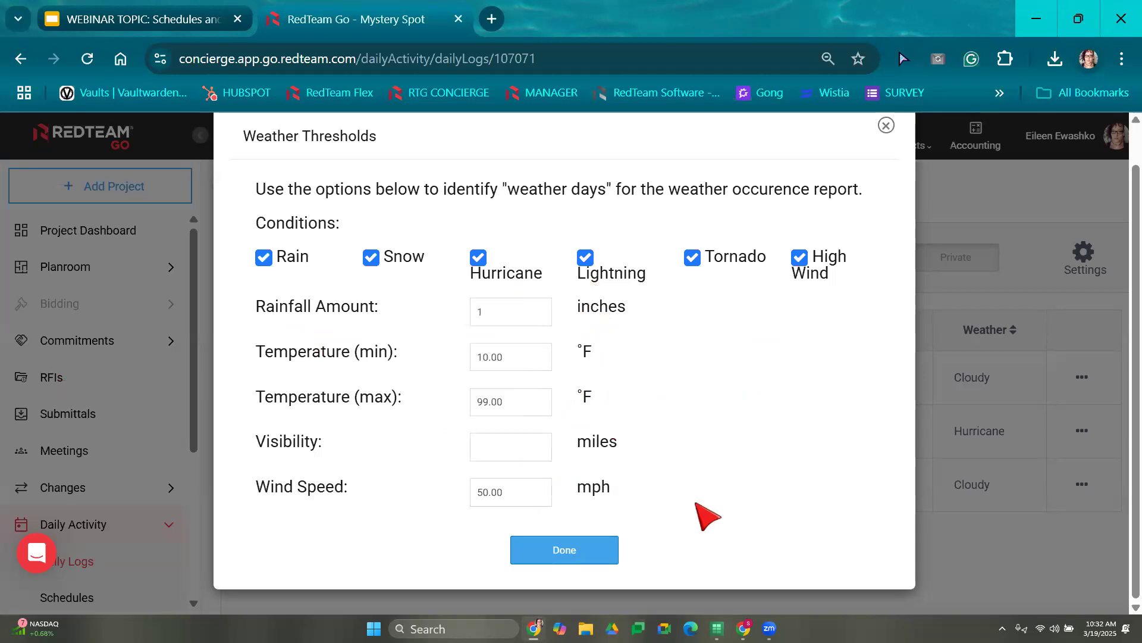
{"action": "left_click", "coordinate": [576, 556]}
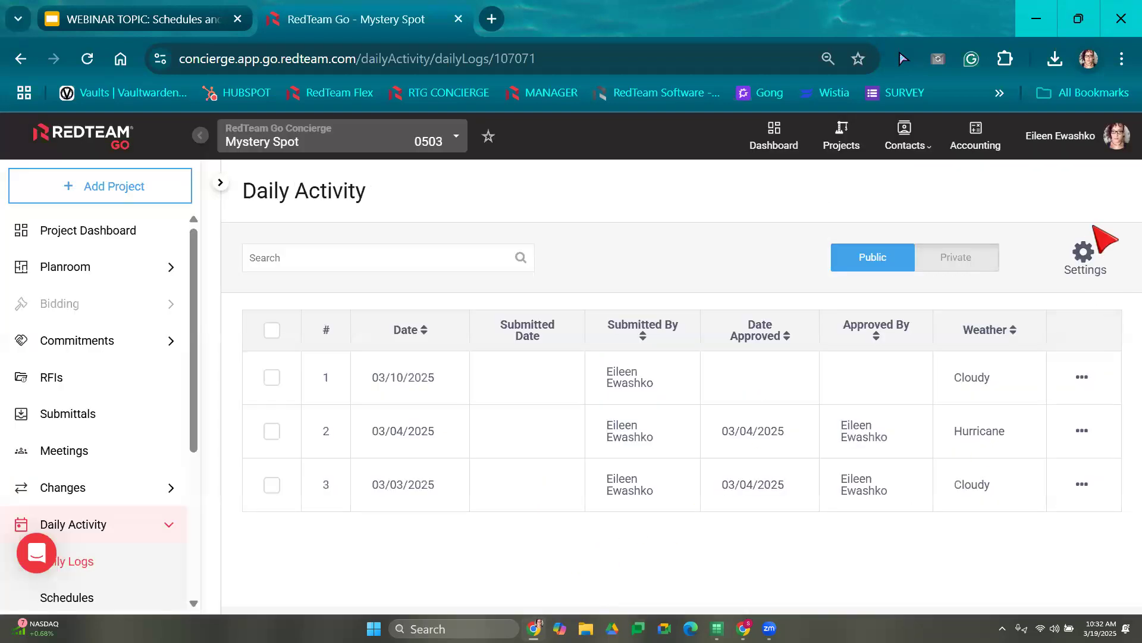
- View the print and send options in the daily log settings without choosing one
{"action": "left_click", "coordinate": [1089, 265]}
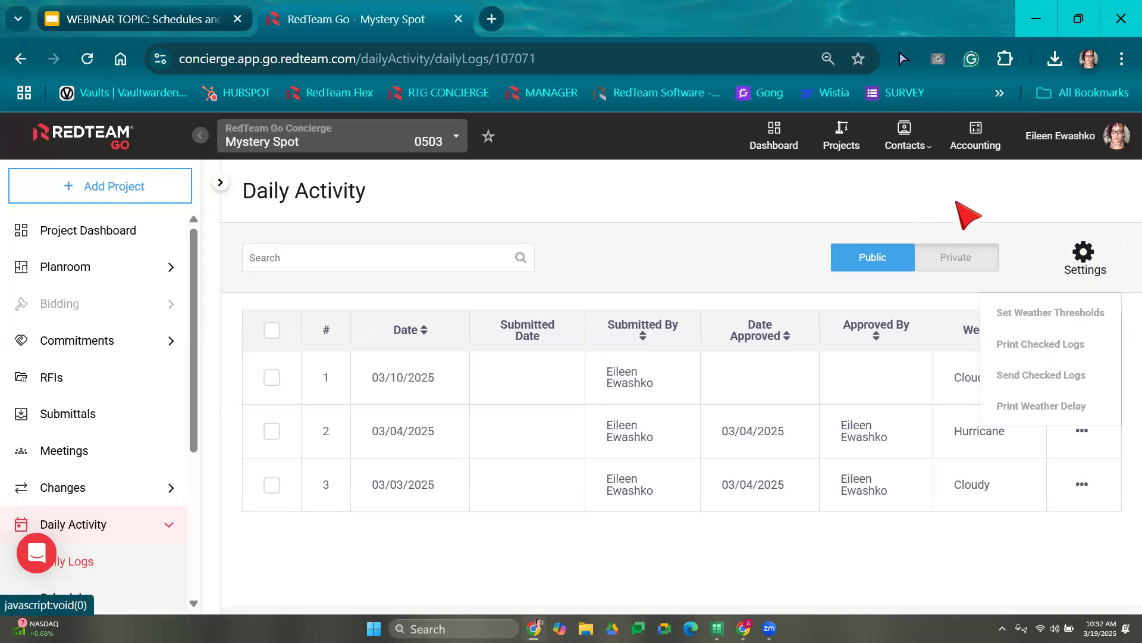
{"action": "left_click", "coordinate": [970, 216]}
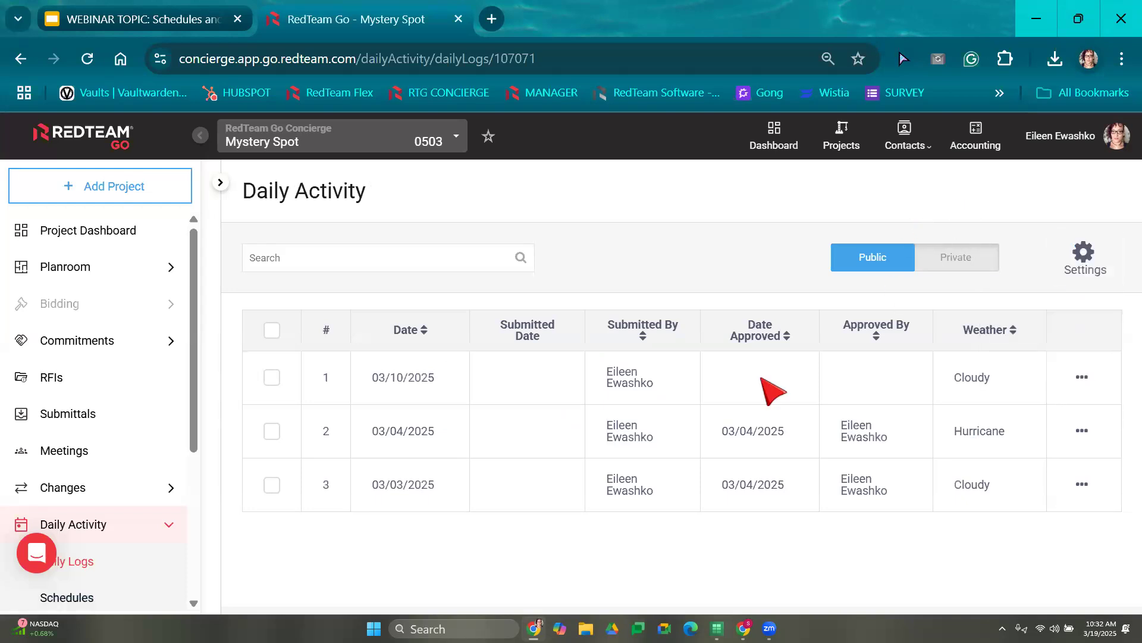
- Add a daily log dated 03/11/2025 with Windy as its site conditions
{"action": "left_click", "coordinate": [223, 185]}
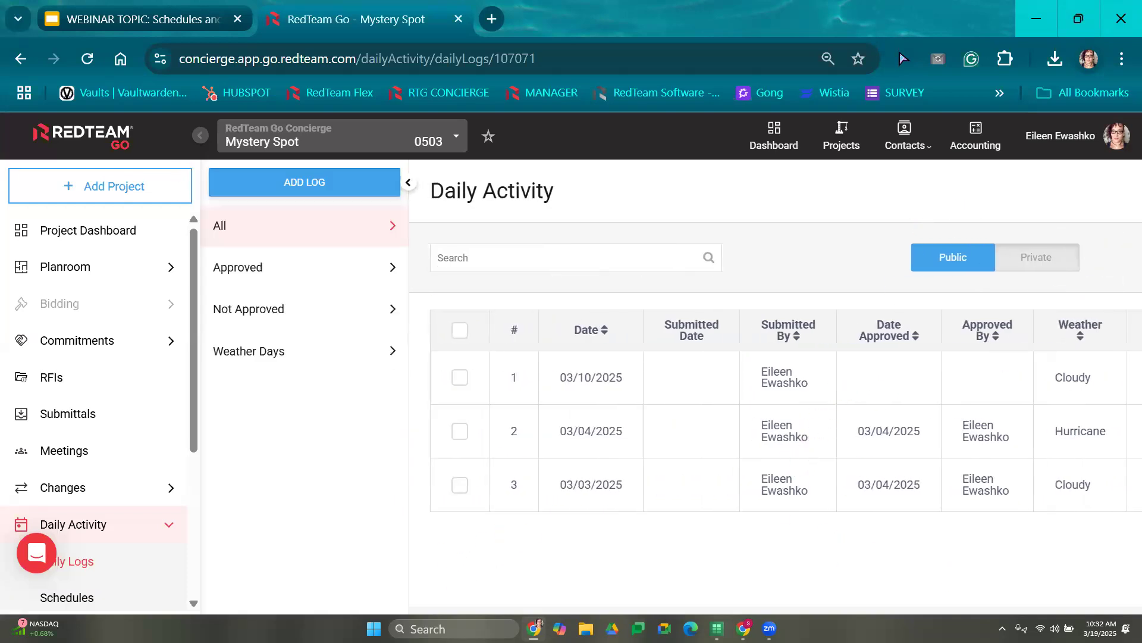
{"action": "left_click", "coordinate": [314, 190]}
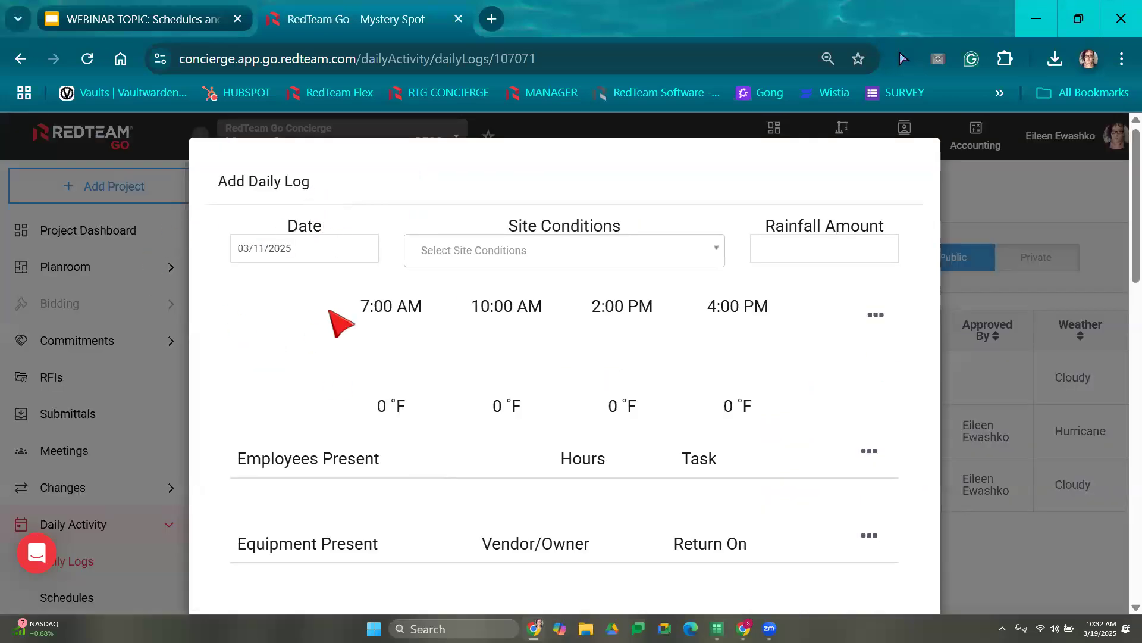
{"action": "left_click", "coordinate": [282, 247]}
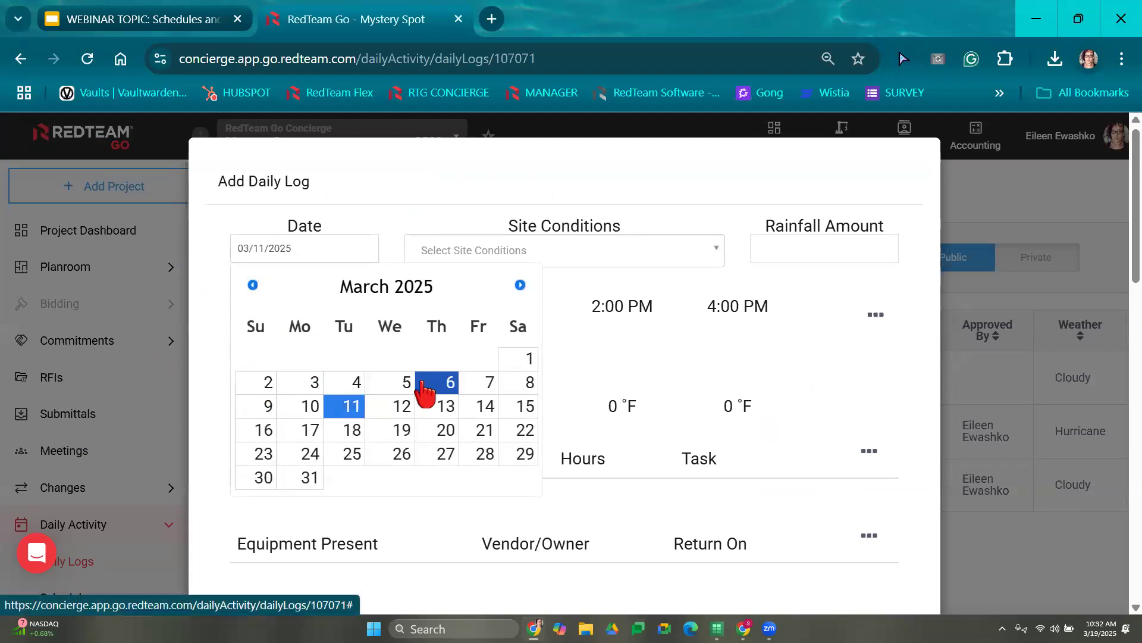
{"action": "left_click", "coordinate": [498, 267]}
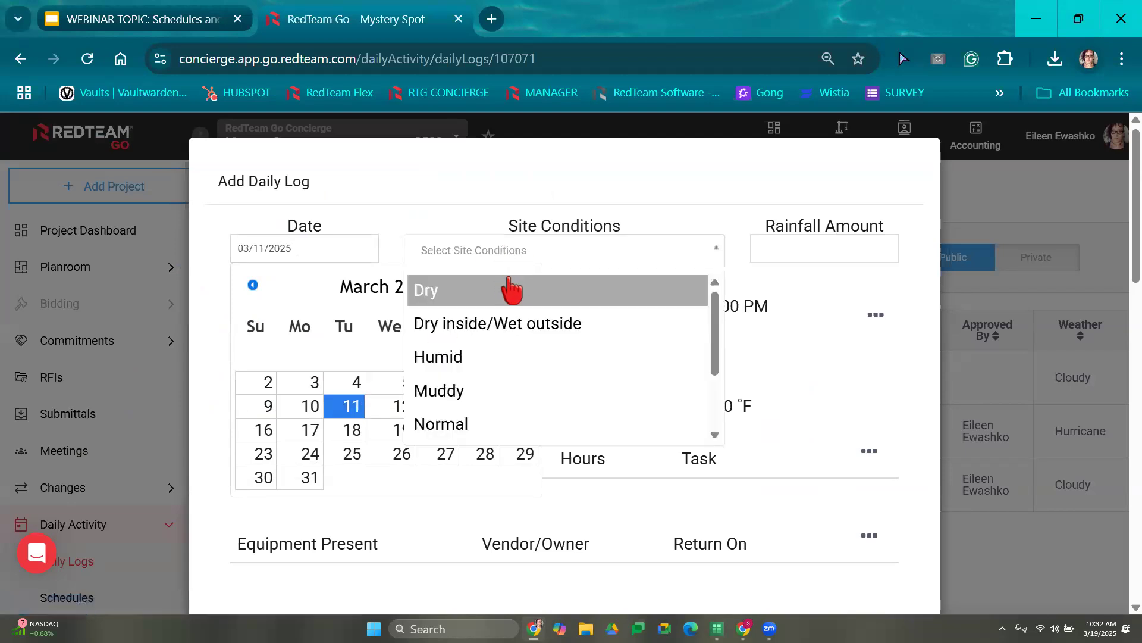
{"action": "scroll", "coordinate": [512, 313], "scroll_direction": "down", "scroll_amount": 3}
{"action": "scroll", "coordinate": [518, 316], "scroll_direction": "up", "scroll_amount": 3}
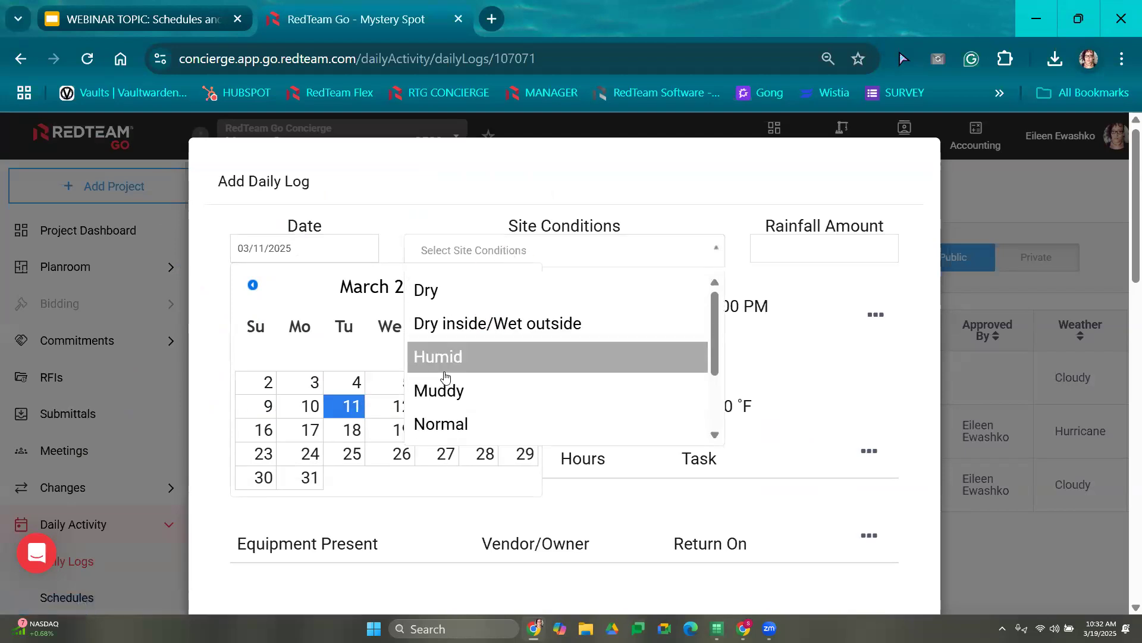
{"action": "scroll", "coordinate": [453, 375], "scroll_direction": "down", "scroll_amount": 3}
{"action": "left_click", "coordinate": [456, 398]}
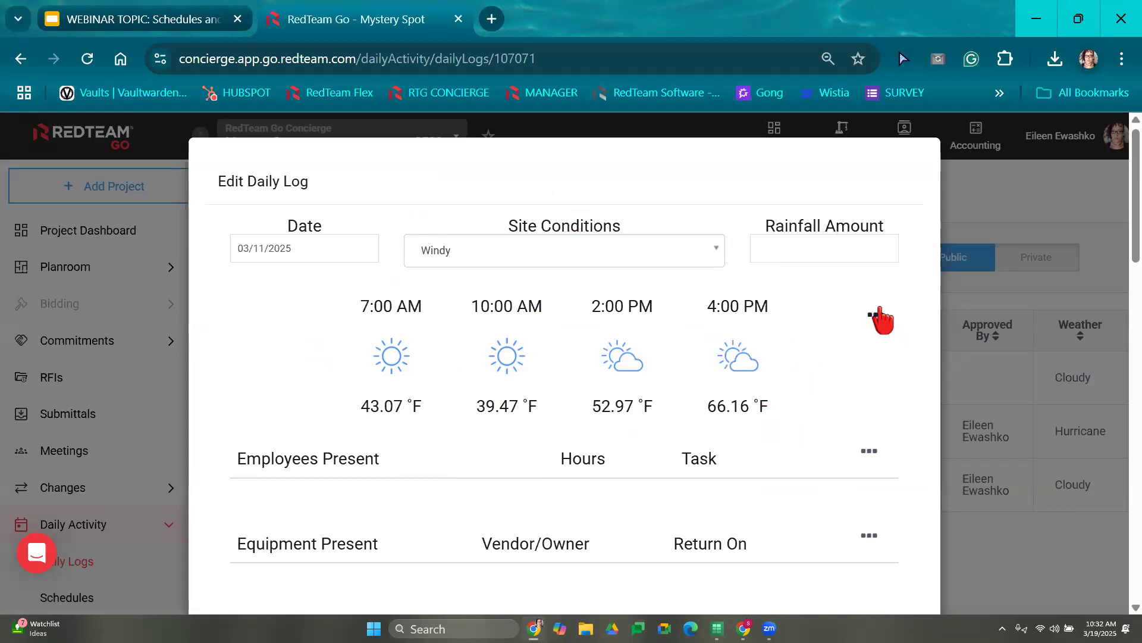
- Edit the log's weather details so the conditions at 7:00 AM, 10:00 AM, 2:00 PM and 4:00 PM are all Tornado
{"action": "left_click", "coordinate": [878, 314]}
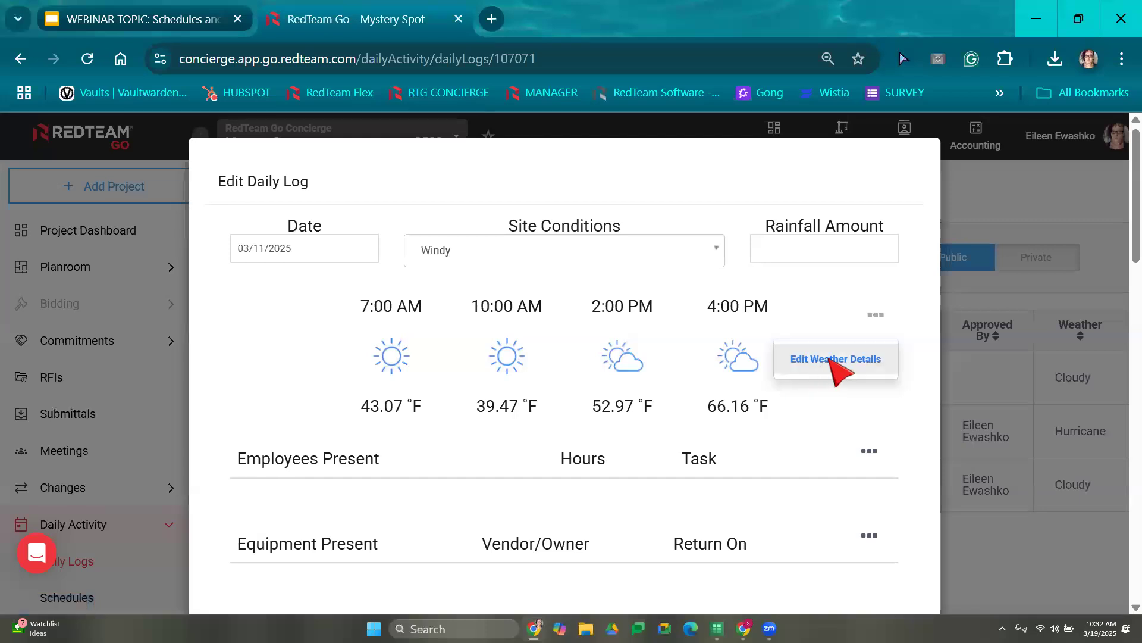
{"action": "left_click", "coordinate": [836, 360]}
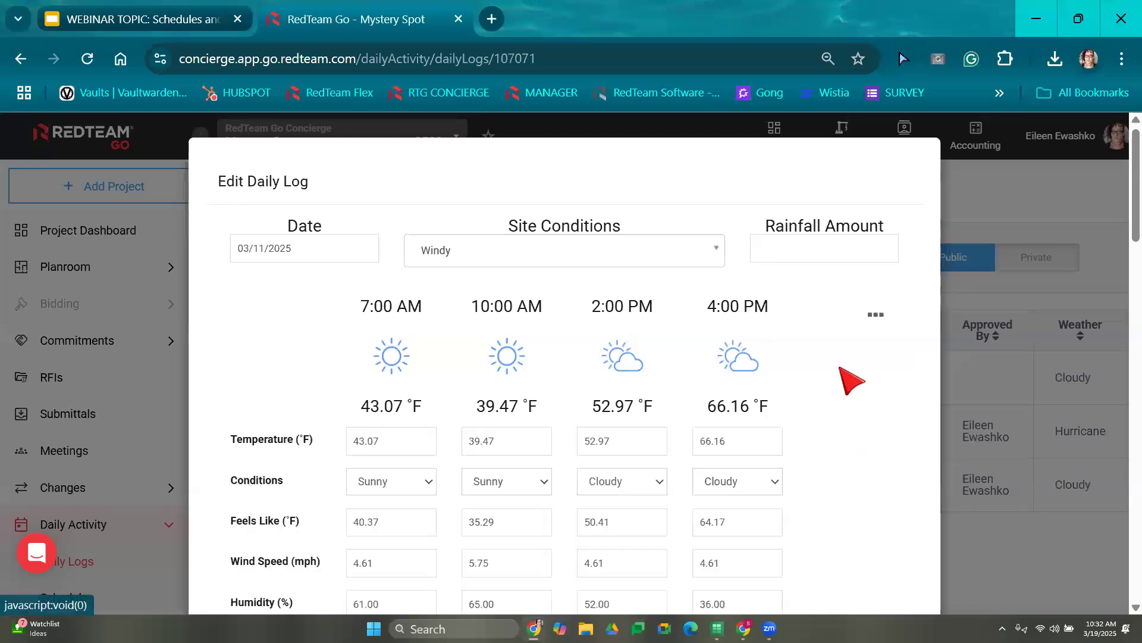
{"action": "left_click", "coordinate": [385, 483]}
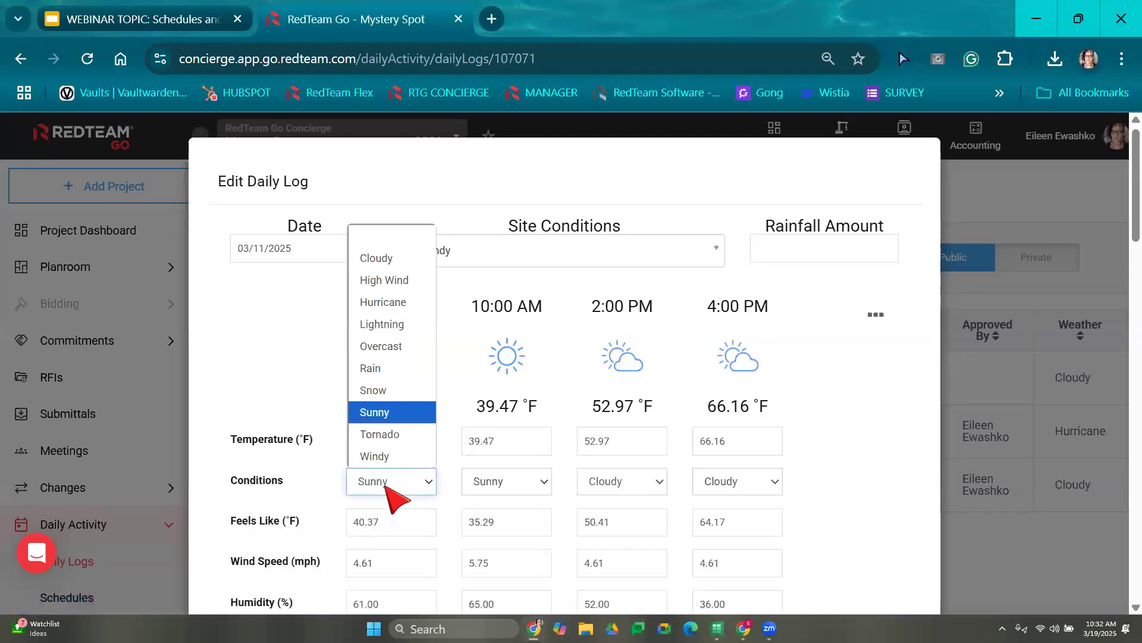
{"action": "left_click", "coordinate": [398, 434]}
{"action": "left_click", "coordinate": [496, 489]}
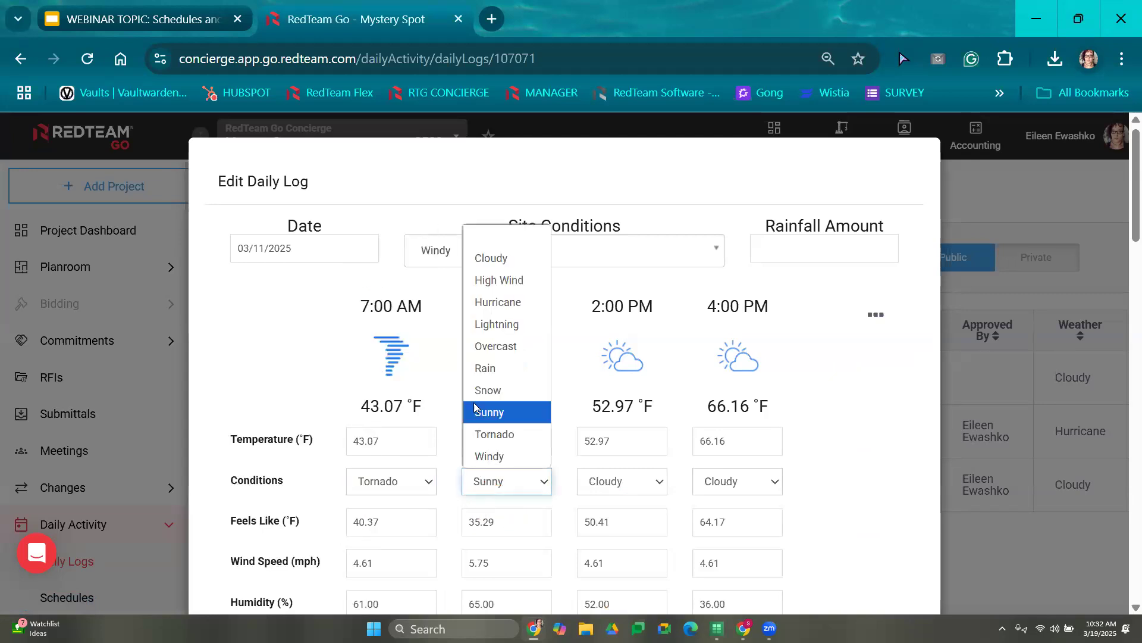
{"action": "left_click", "coordinate": [479, 434]}
{"action": "left_click", "coordinate": [622, 481]}
{"action": "left_click", "coordinate": [621, 435]}
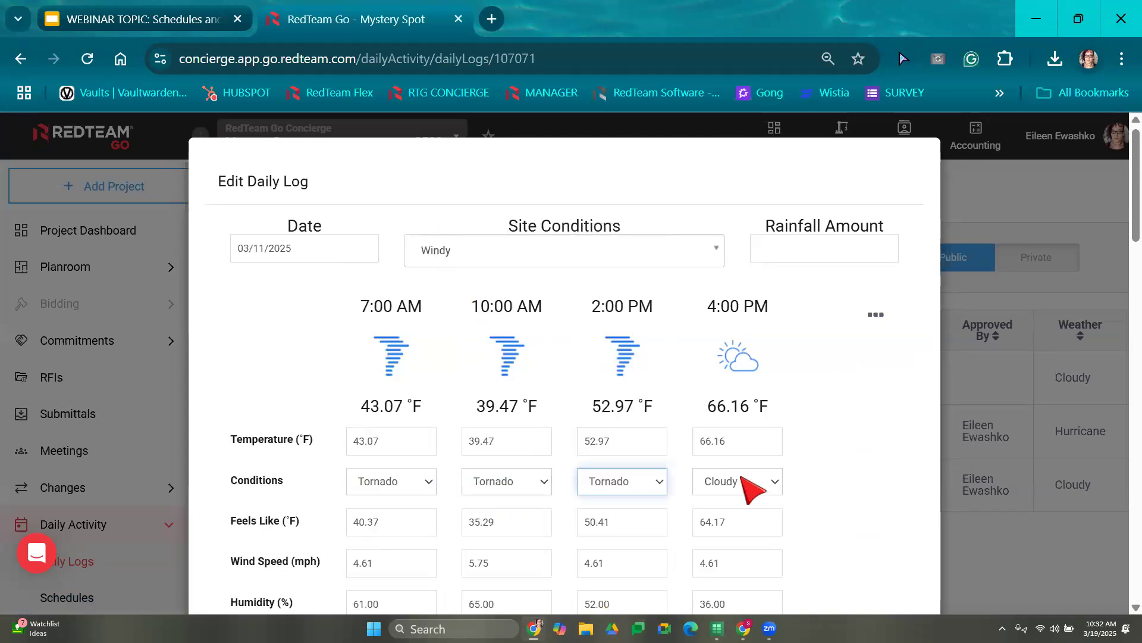
{"action": "left_click", "coordinate": [754, 479]}
{"action": "left_click", "coordinate": [753, 324]}
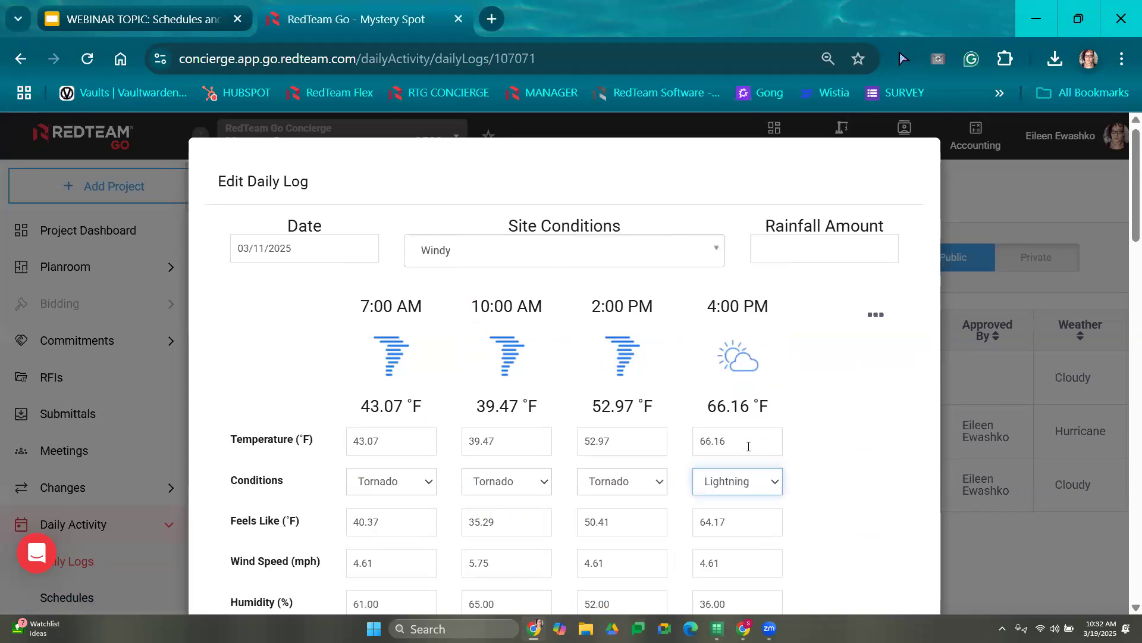
{"action": "left_click", "coordinate": [736, 476]}
{"action": "left_click", "coordinate": [753, 435]}
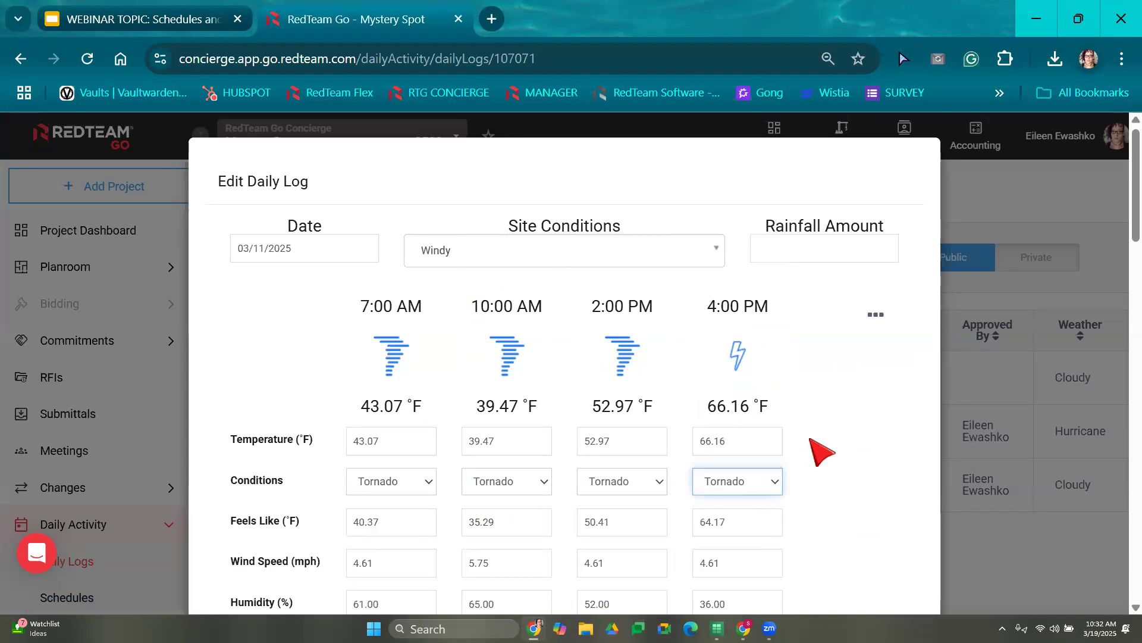
- Review the weather-day flag, attendance sections, scheduled tasks and notes of the 03/11/2025 log, and save it
{"action": "scroll", "coordinate": [866, 441], "scroll_direction": "down", "scroll_amount": 6}
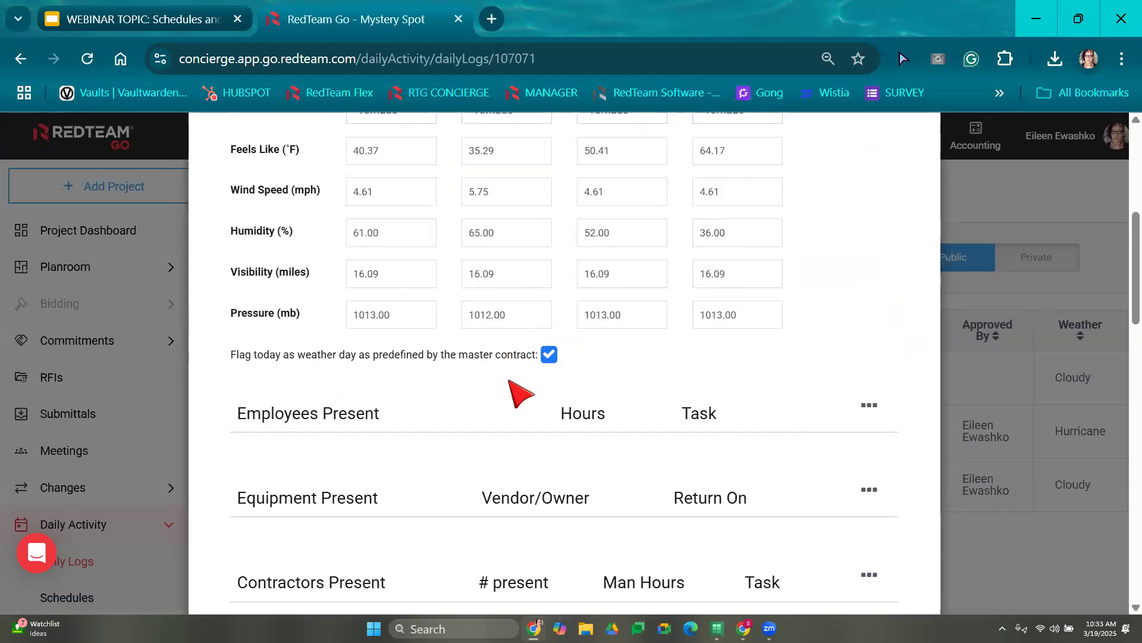
{"action": "scroll", "coordinate": [745, 369], "scroll_direction": "up", "scroll_amount": 2}
{"action": "scroll", "coordinate": [755, 397], "scroll_direction": "down", "scroll_amount": 10}
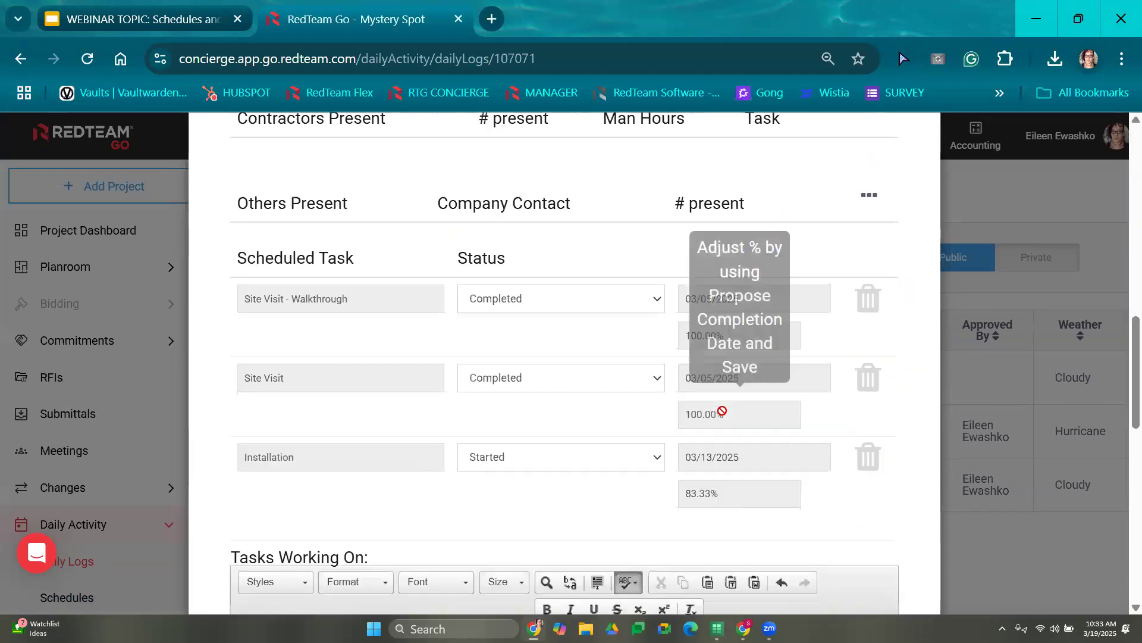
{"action": "scroll", "coordinate": [722, 411], "scroll_direction": "down", "scroll_amount": 6}
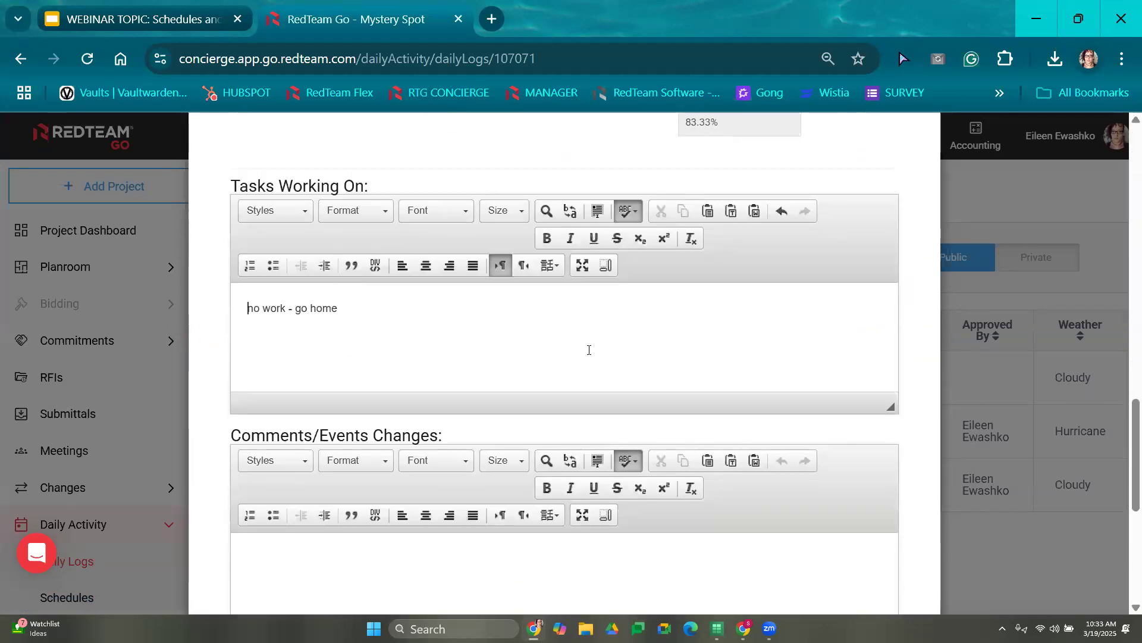
{"action": "scroll", "coordinate": [515, 350], "scroll_direction": "down", "scroll_amount": 2}
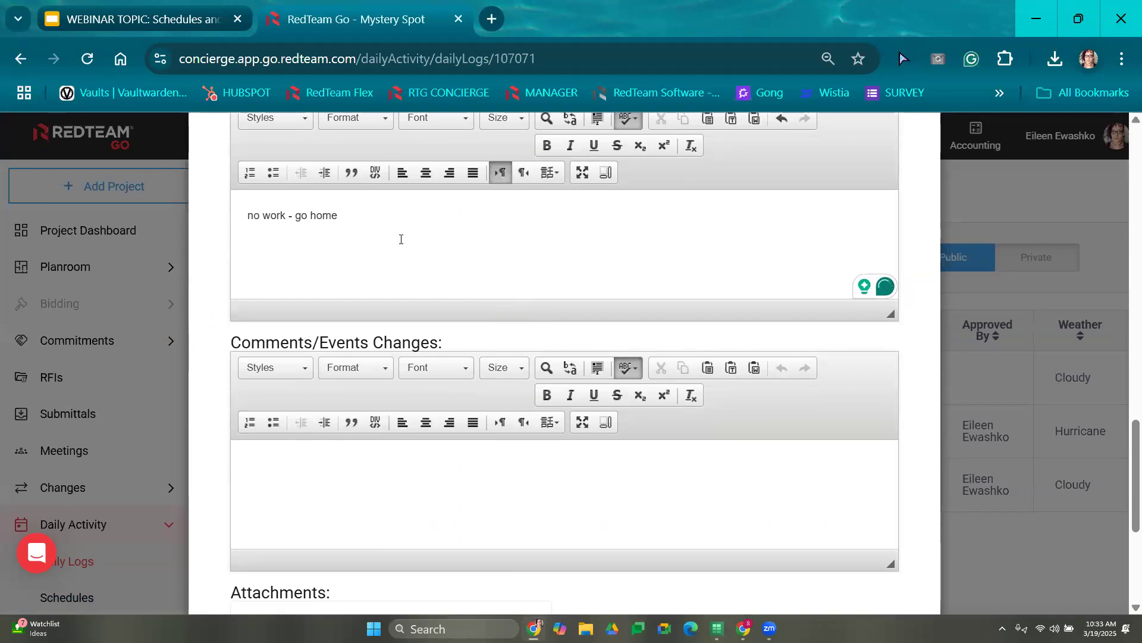
{"action": "scroll", "coordinate": [401, 232], "scroll_direction": "down", "scroll_amount": 5}
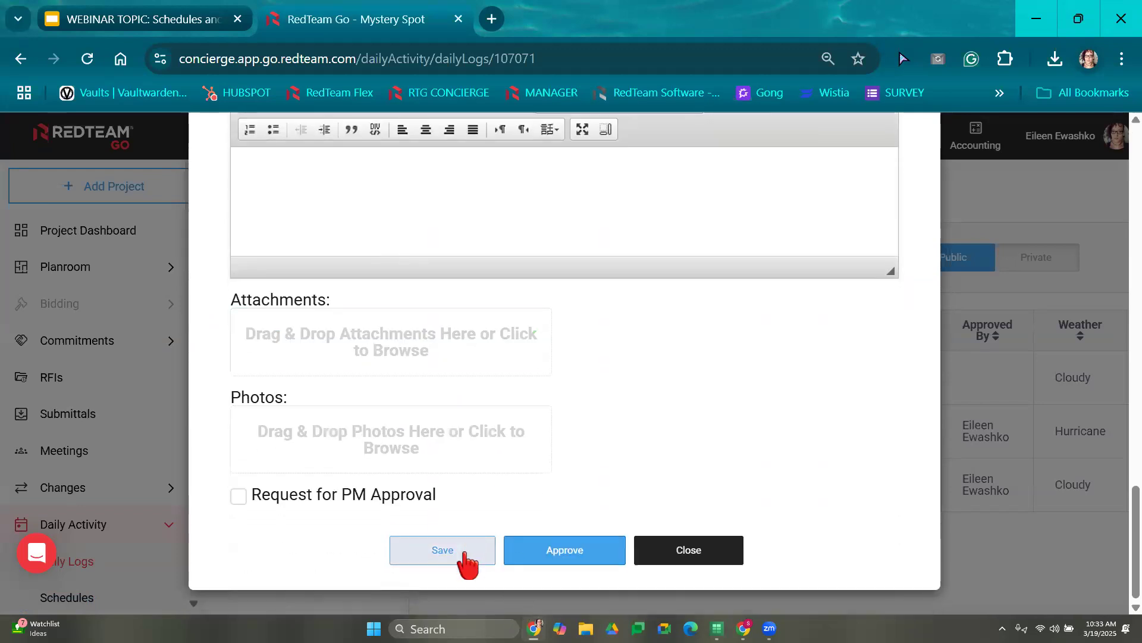
{"action": "left_click", "coordinate": [464, 555]}
- Request PM approval for the 03/11/2025 daily log, save and close it, and show the full width of the log list
{"action": "scroll", "coordinate": [597, 384], "scroll_direction": "down", "scroll_amount": 15}
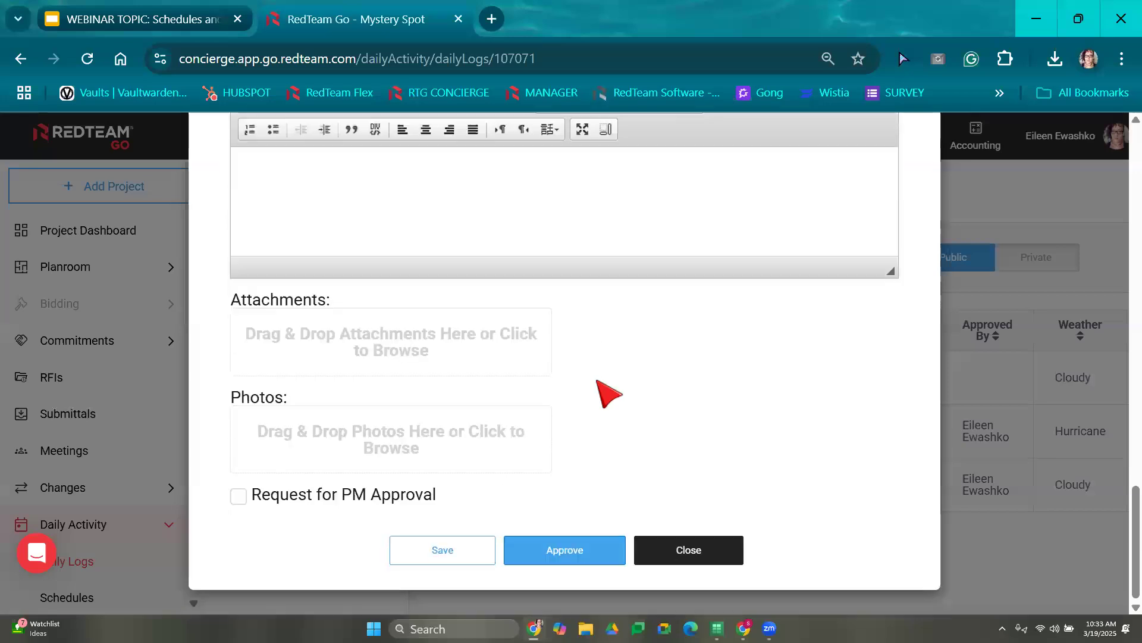
{"action": "scroll", "coordinate": [598, 384], "scroll_direction": "up", "scroll_amount": 10}
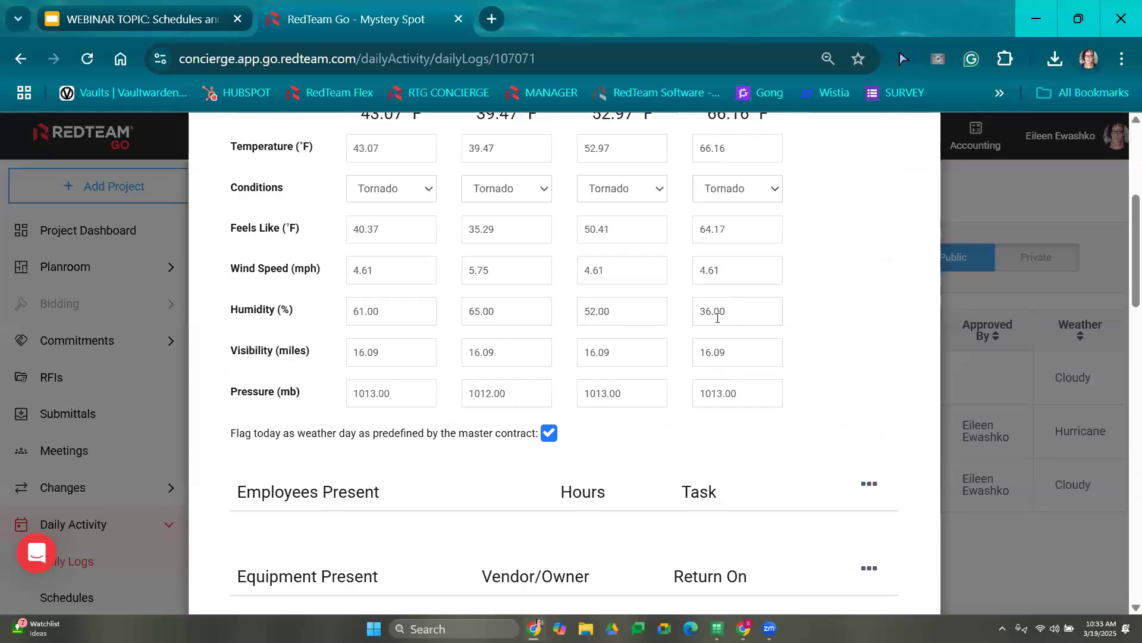
{"action": "scroll", "coordinate": [400, 492], "scroll_direction": "down", "scroll_amount": 10}
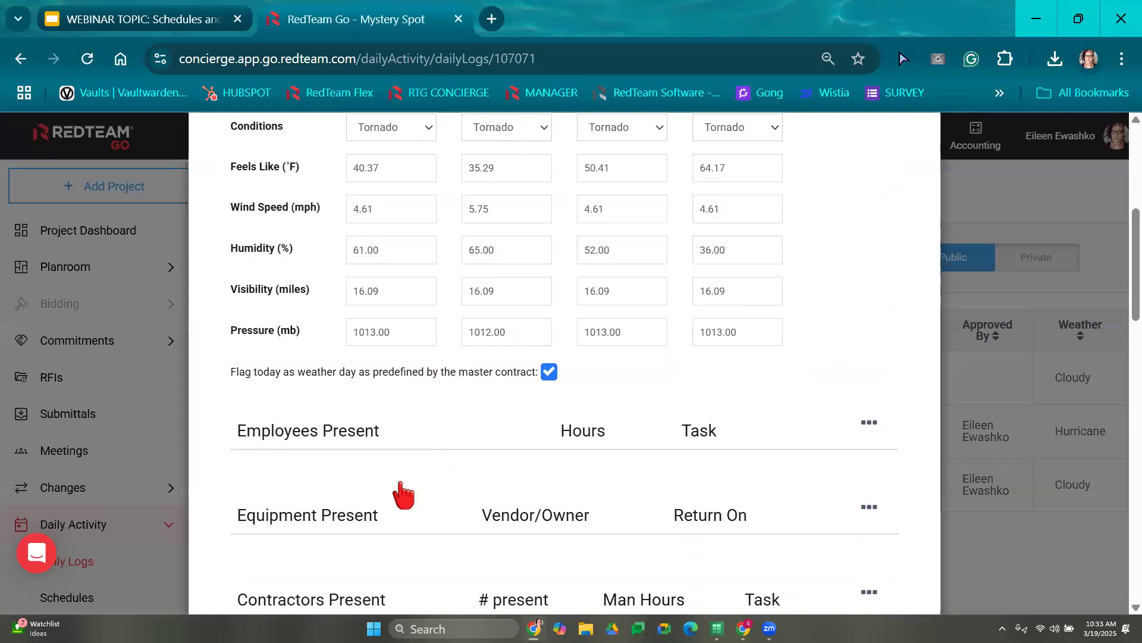
{"action": "left_click", "coordinate": [238, 495]}
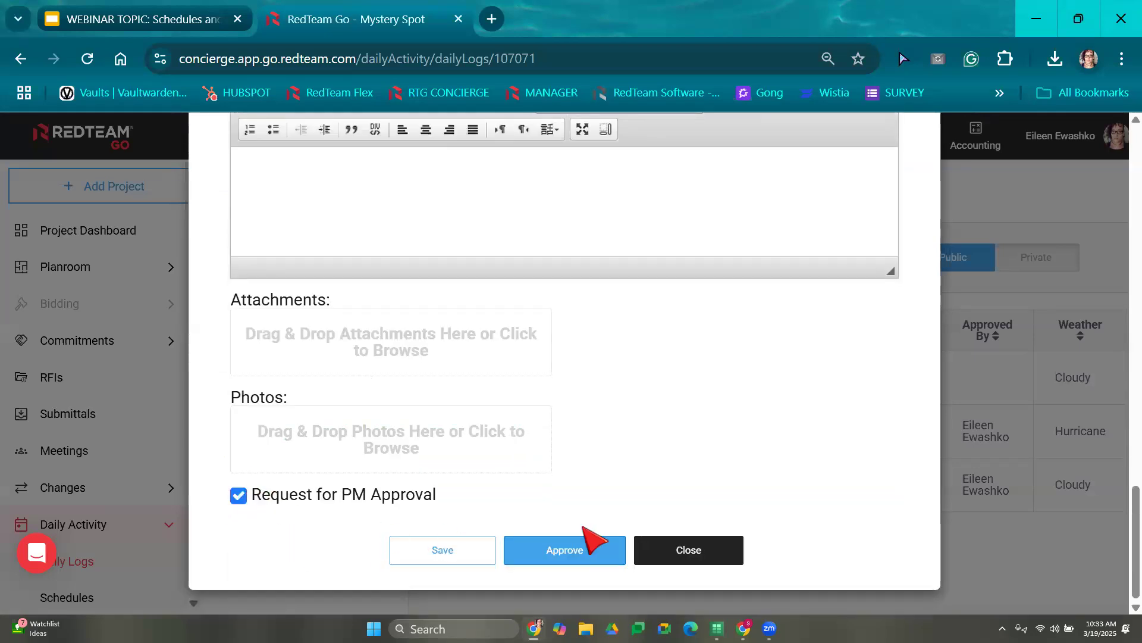
{"action": "left_click", "coordinate": [443, 550]}
{"action": "scroll", "coordinate": [910, 301], "scroll_direction": "down", "scroll_amount": 10}
{"action": "scroll", "coordinate": [772, 537], "scroll_direction": "down", "scroll_amount": 5}
{"action": "left_click", "coordinate": [730, 550]}
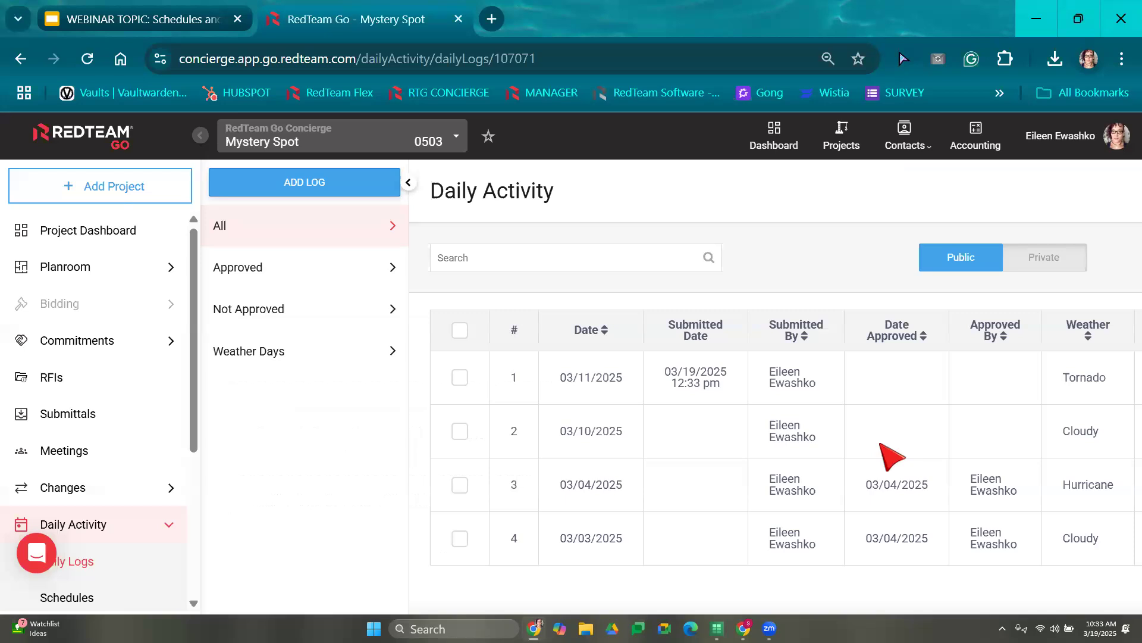
{"action": "left_click", "coordinate": [408, 183]}
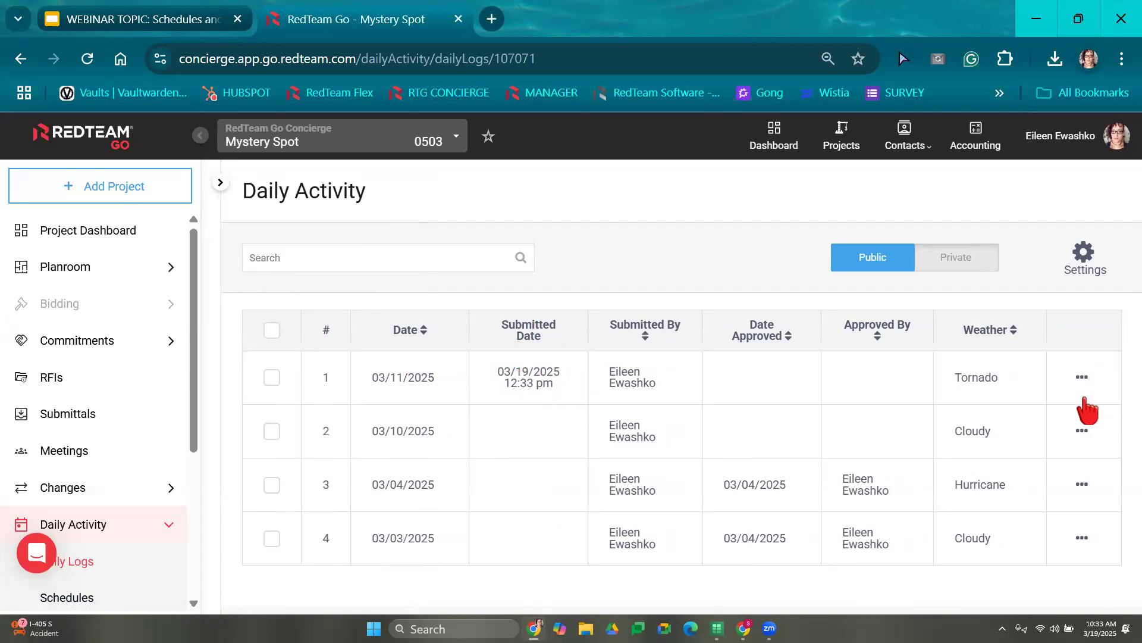
- Print the 03/11/2025 daily log and review its weather, scheduled task, comments, photos and attachments sections in the PDF
{"action": "left_click", "coordinate": [1081, 379]}
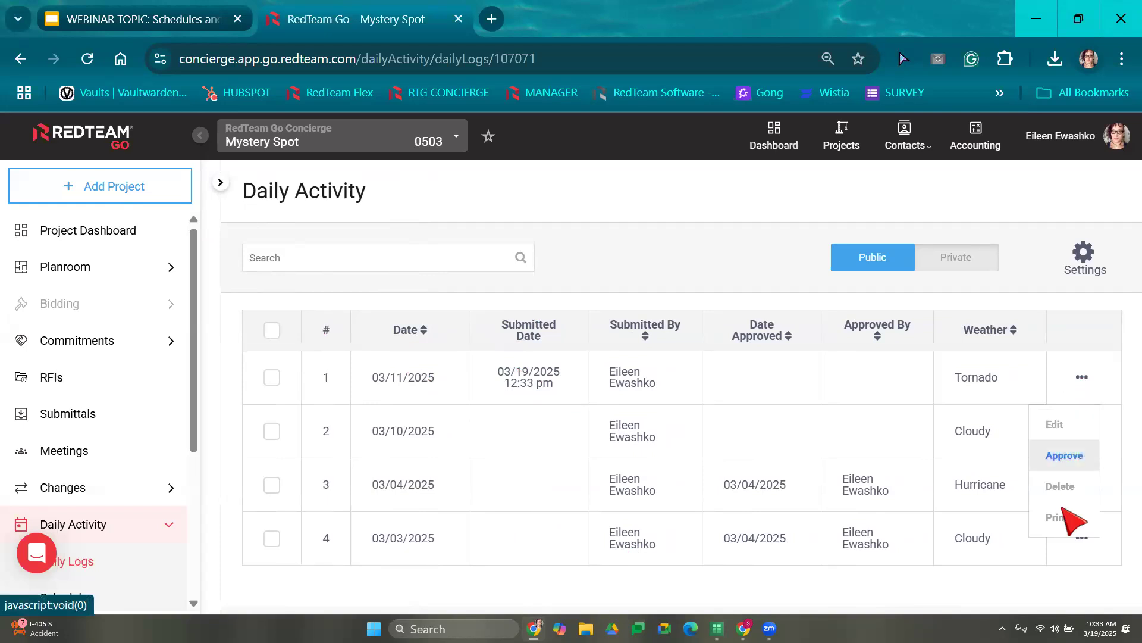
{"action": "left_click", "coordinate": [1080, 380]}
{"action": "left_click", "coordinate": [1066, 517]}
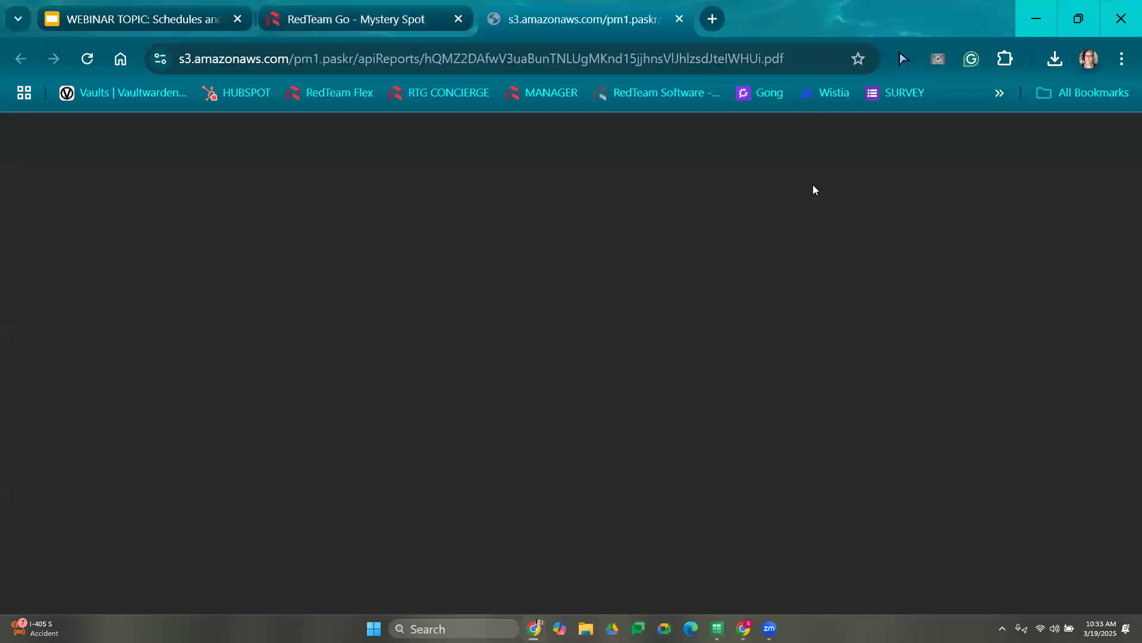
{"action": "scroll", "coordinate": [768, 277], "scroll_direction": "down", "scroll_amount": 2}
{"action": "scroll", "coordinate": [833, 315], "scroll_direction": "down", "scroll_amount": 10}
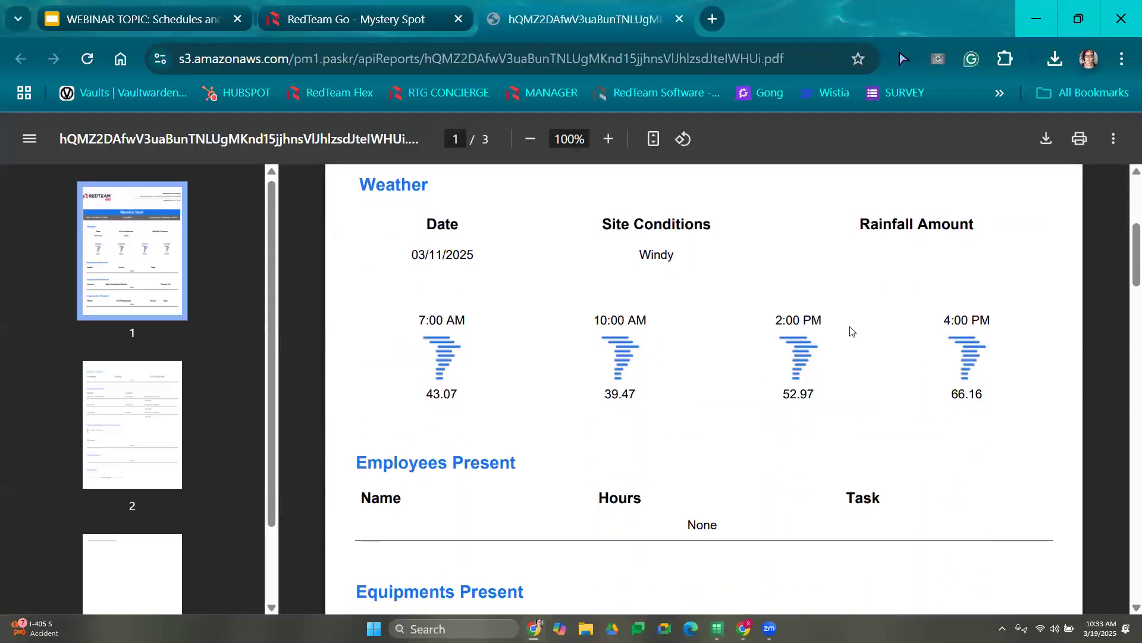
{"action": "scroll", "coordinate": [776, 357], "scroll_direction": "down", "scroll_amount": 4}
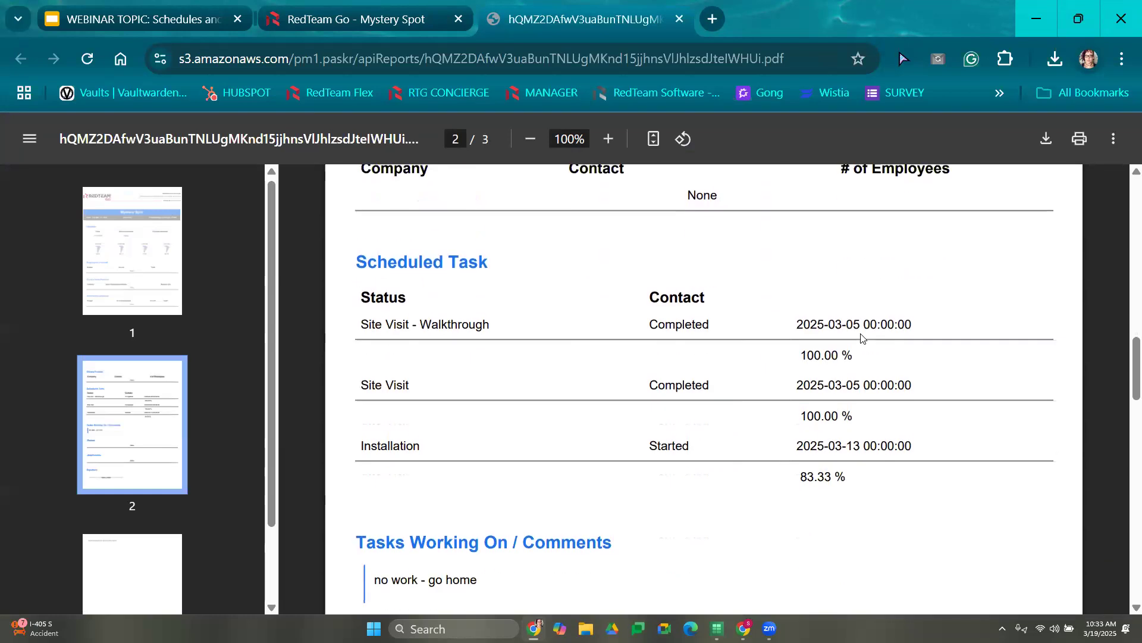
{"action": "scroll", "coordinate": [776, 357], "scroll_direction": "up", "scroll_amount": 1}
{"action": "scroll", "coordinate": [778, 357], "scroll_direction": "down", "scroll_amount": 3}
{"action": "scroll", "coordinate": [778, 357], "scroll_direction": "down", "scroll_amount": 3}
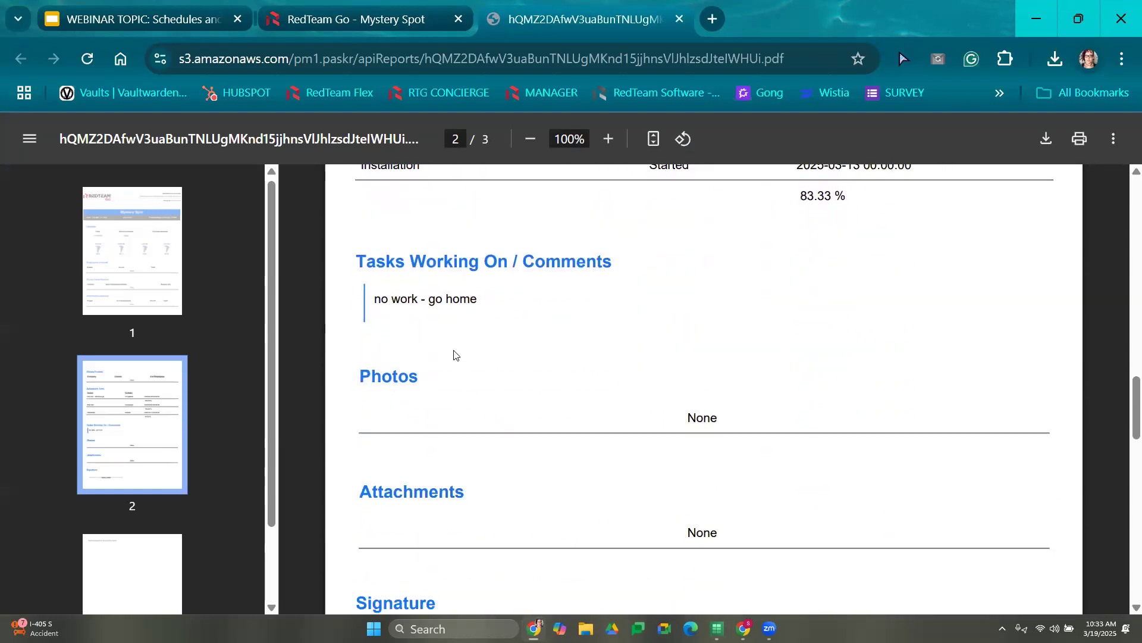
{"action": "scroll", "coordinate": [798, 396], "scroll_direction": "down", "scroll_amount": 5}
- Return to the RedTeam Go log list and approve the 03/11/2025 daily log
{"action": "left_click", "coordinate": [357, 20]}
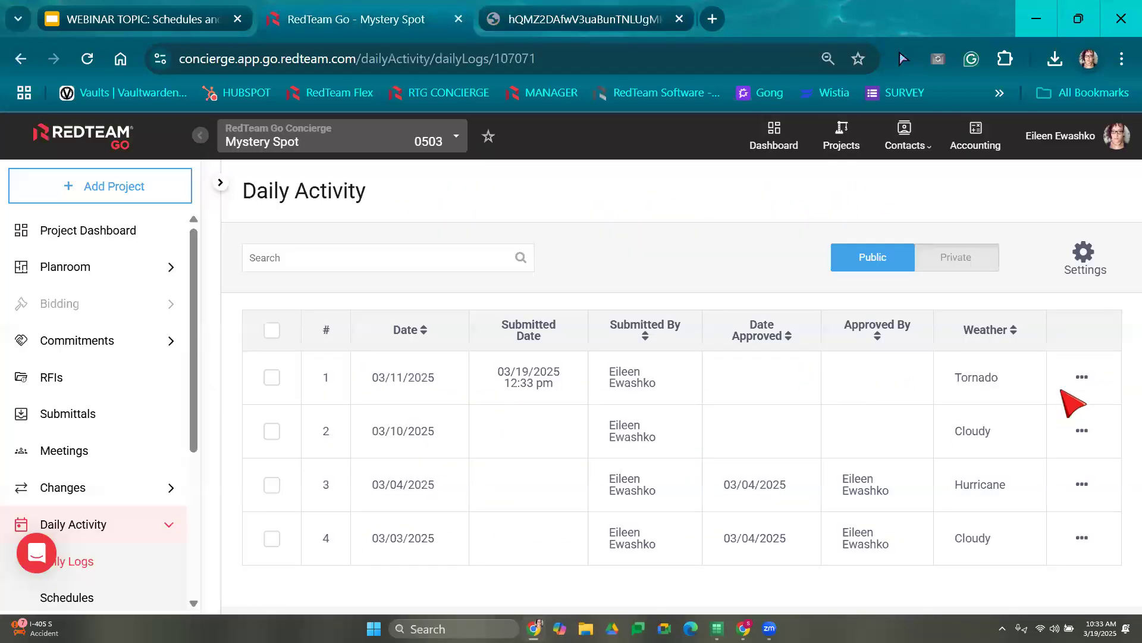
{"action": "left_click", "coordinate": [1082, 381]}
{"action": "left_click", "coordinate": [1074, 455]}
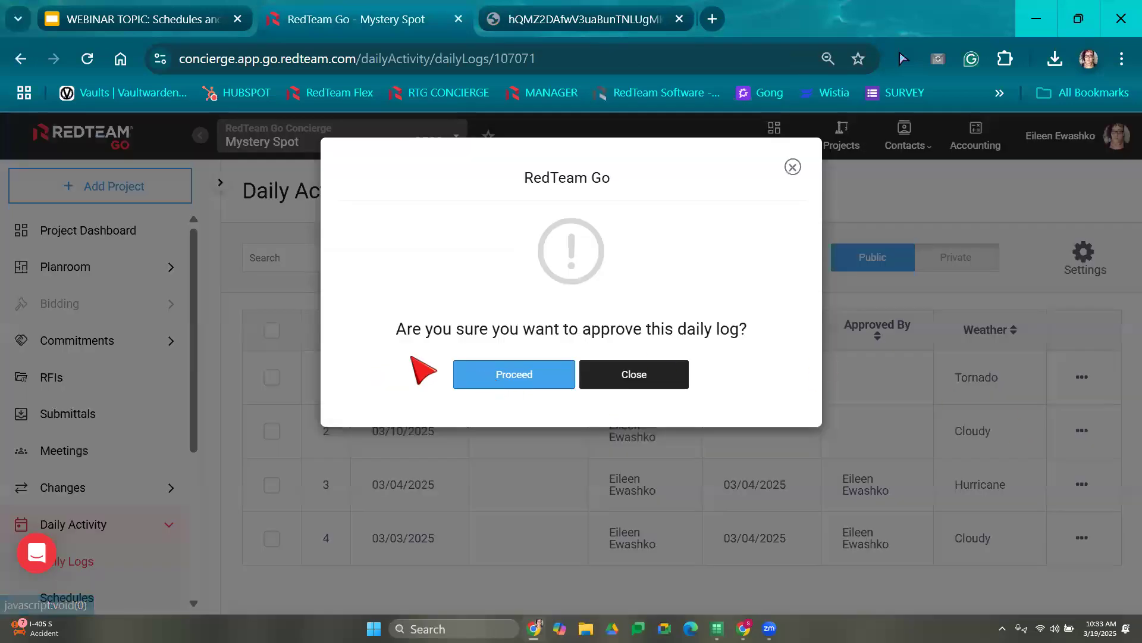
{"action": "left_click", "coordinate": [537, 384]}
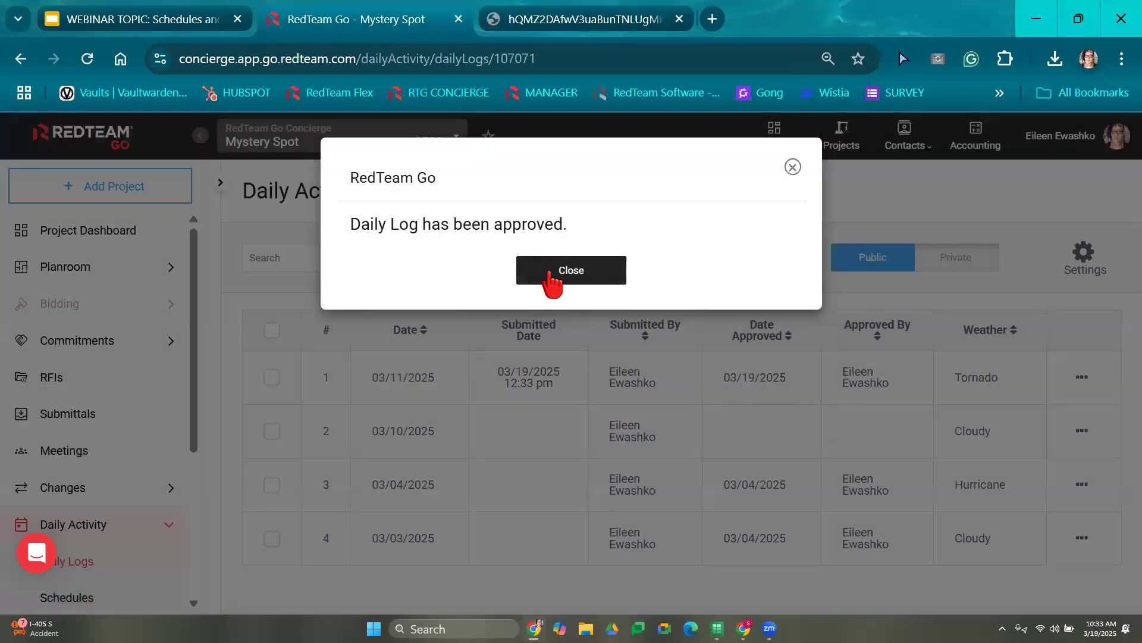
{"action": "left_click", "coordinate": [551, 275]}
- Filter the daily logs to Weather Days and show the full width of the filtered list
{"action": "left_click", "coordinate": [220, 182]}
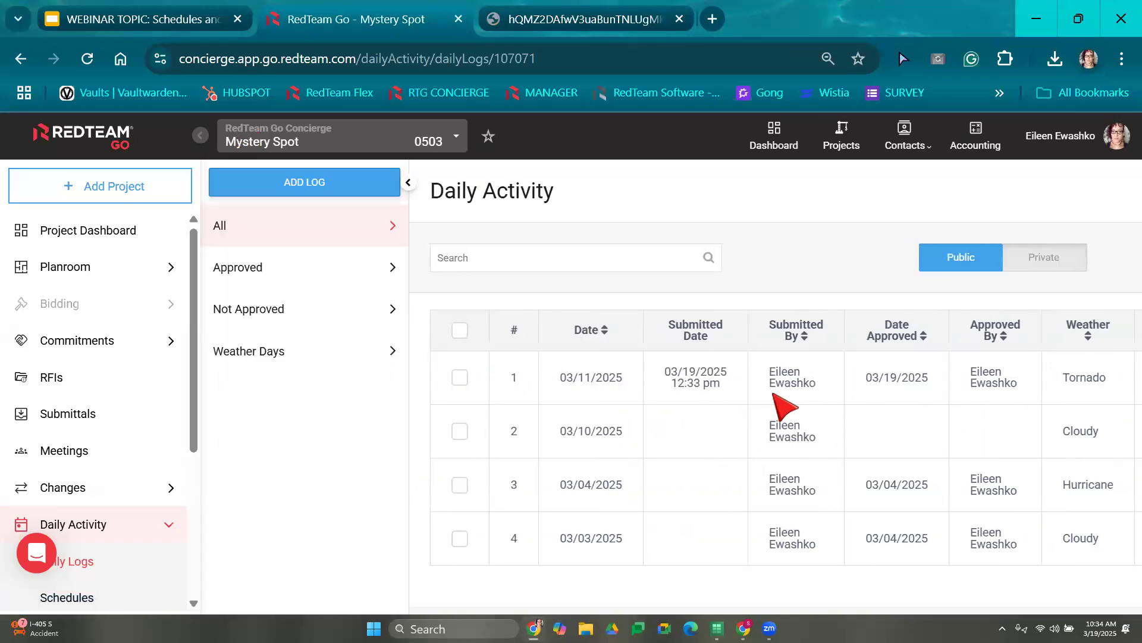
{"action": "left_click", "coordinate": [375, 370]}
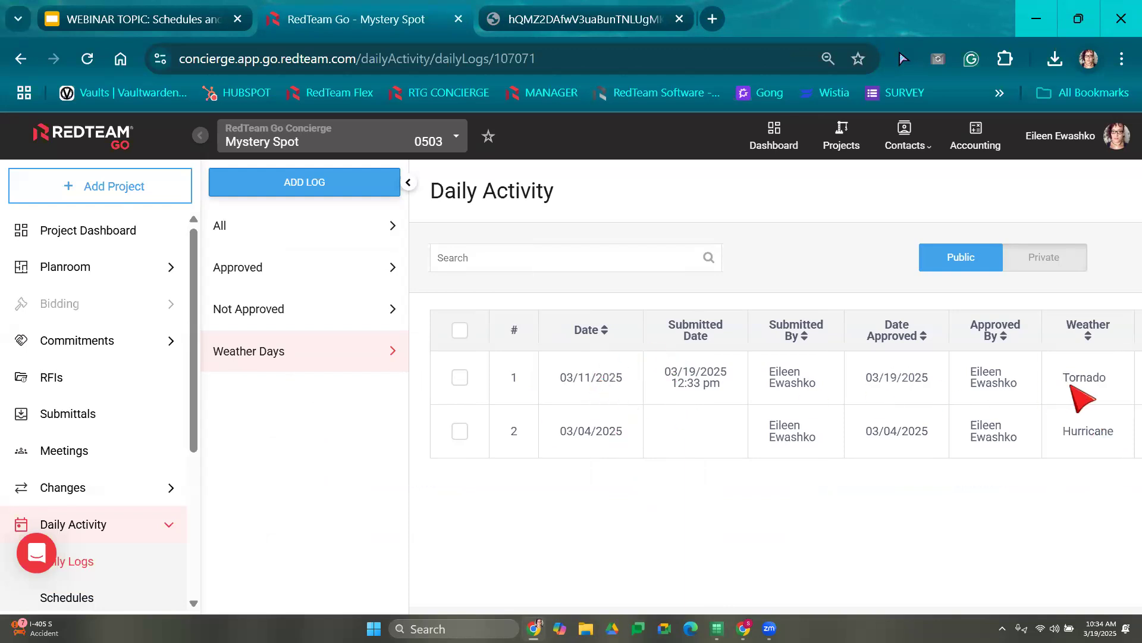
{"action": "left_click", "coordinate": [412, 179]}
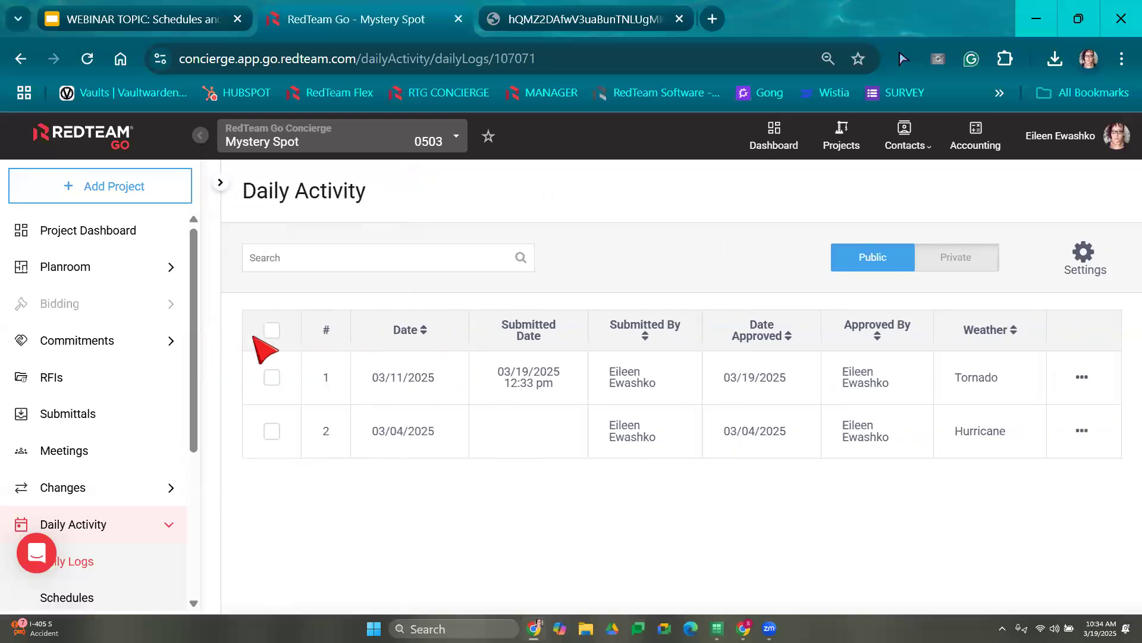
- Print all the weather-day logs together with Print Checked Logs and review the combined PDF
{"action": "left_click", "coordinate": [271, 331]}
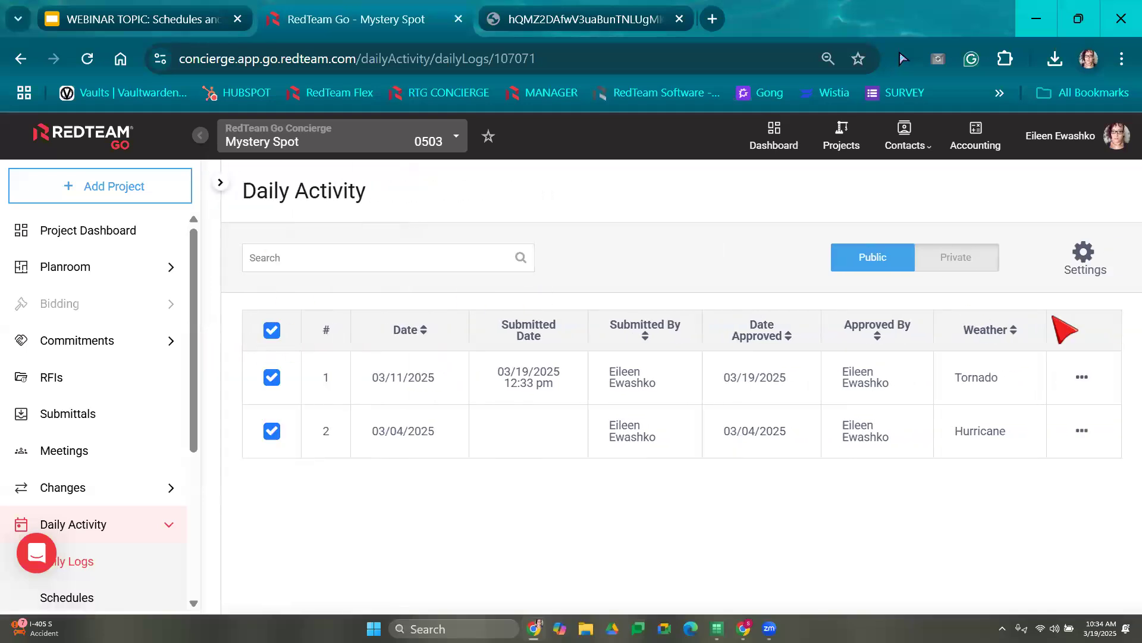
{"action": "left_click", "coordinate": [1089, 265]}
{"action": "left_click", "coordinate": [1062, 345]}
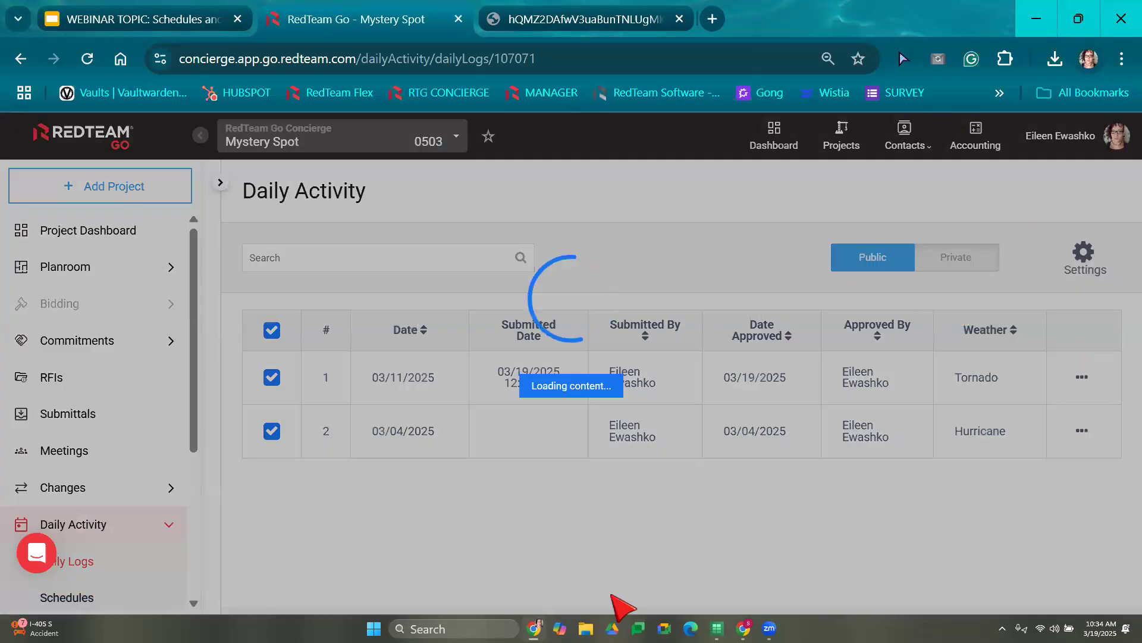
{"action": "scroll", "coordinate": [857, 479], "scroll_direction": "down", "scroll_amount": 20}
{"action": "scroll", "coordinate": [818, 510], "scroll_direction": "down", "scroll_amount": 20}
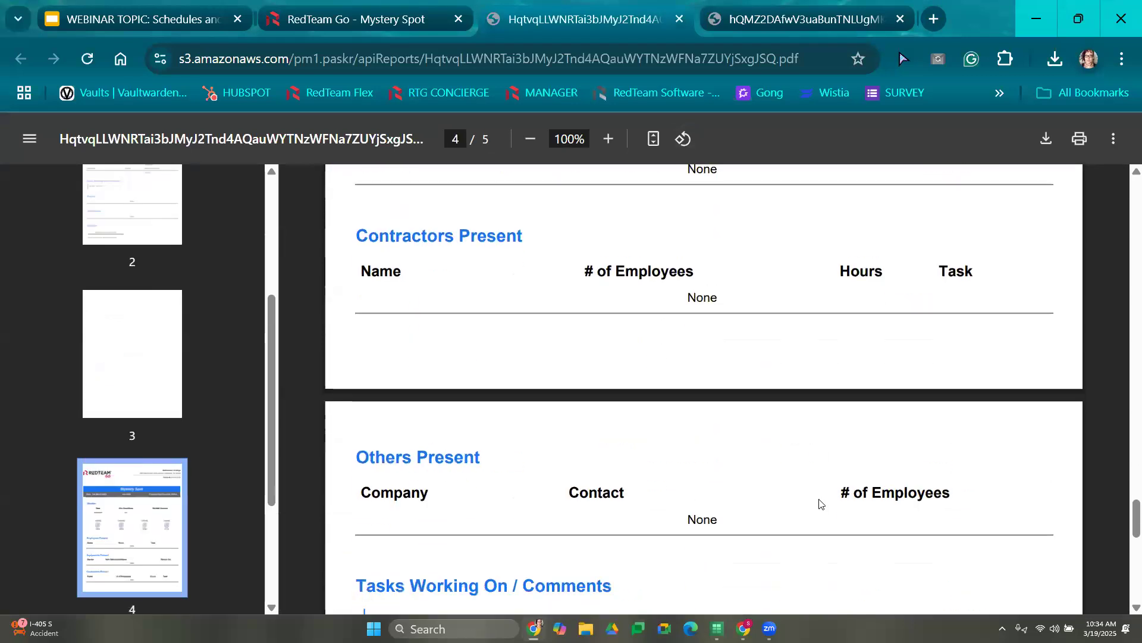
{"action": "scroll", "coordinate": [839, 472], "scroll_direction": "up", "scroll_amount": 10}
{"action": "scroll", "coordinate": [880, 444], "scroll_direction": "up", "scroll_amount": 10}
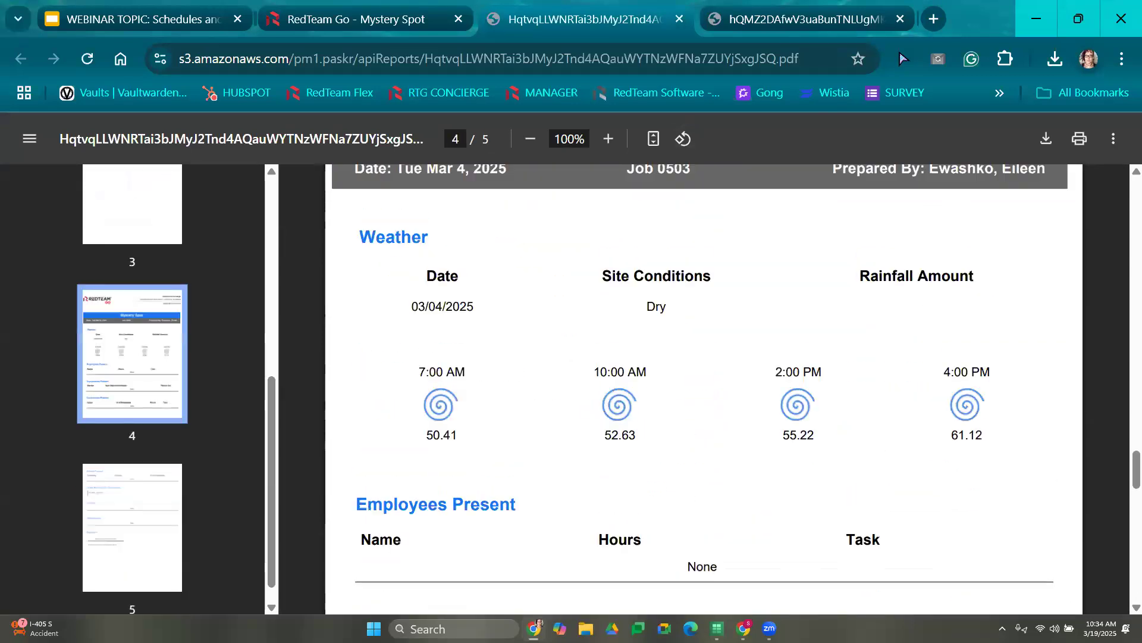
{"action": "scroll", "coordinate": [684, 381], "scroll_direction": "up", "scroll_amount": 20}
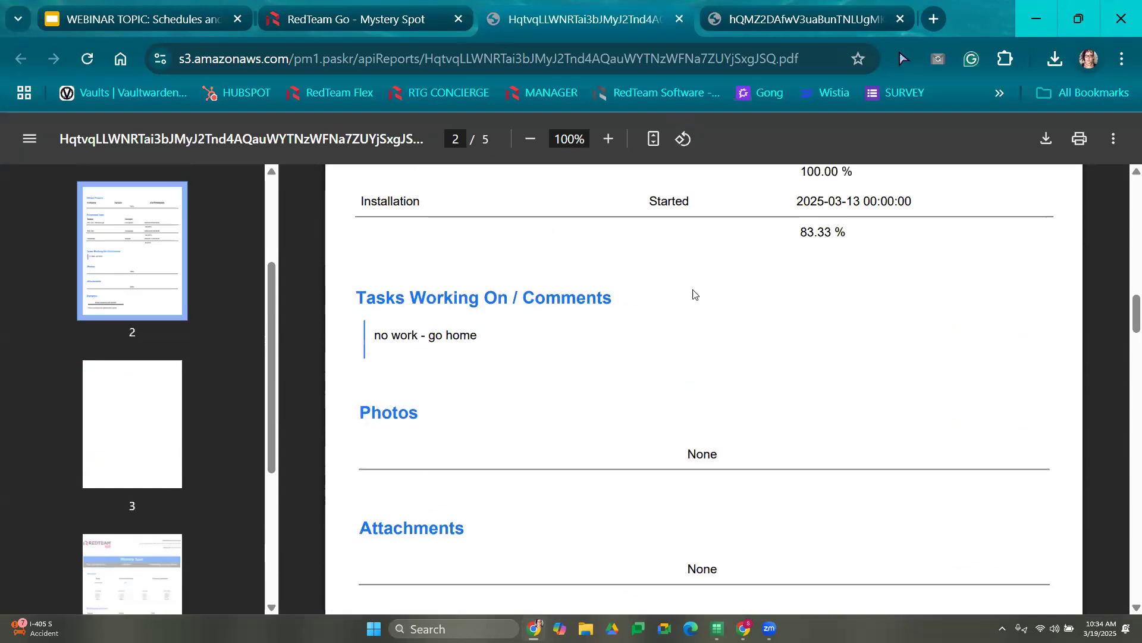
- Return to the log list, print the Weather Delay report, and open the downloaded spreadsheet, dismissing the trial offer
{"action": "left_click", "coordinate": [384, 6]}
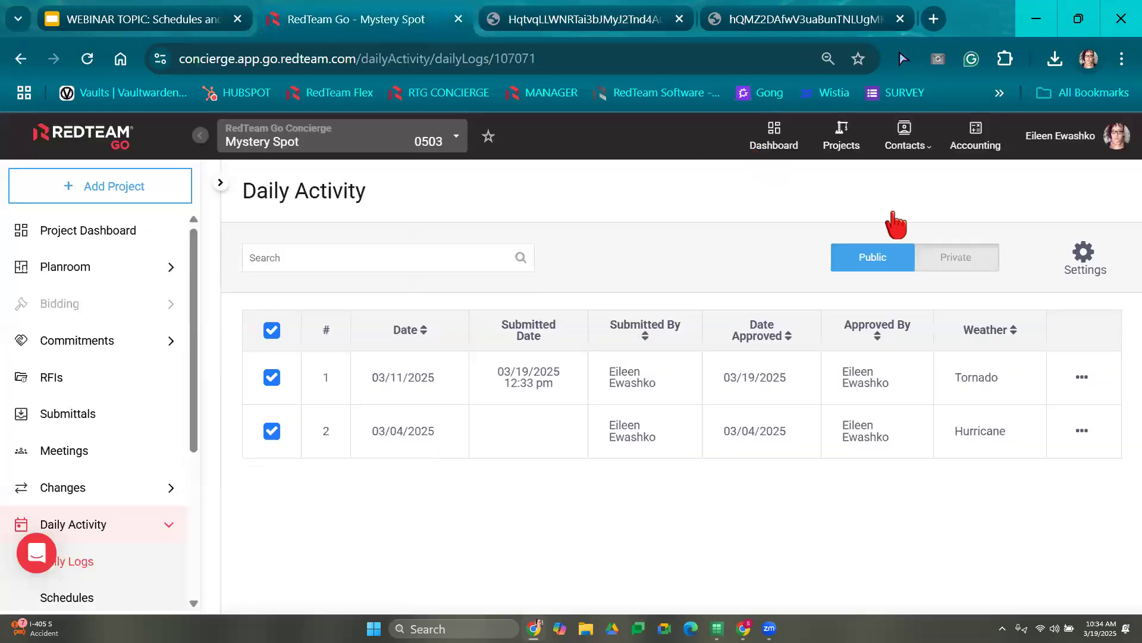
{"action": "left_click", "coordinate": [1084, 254]}
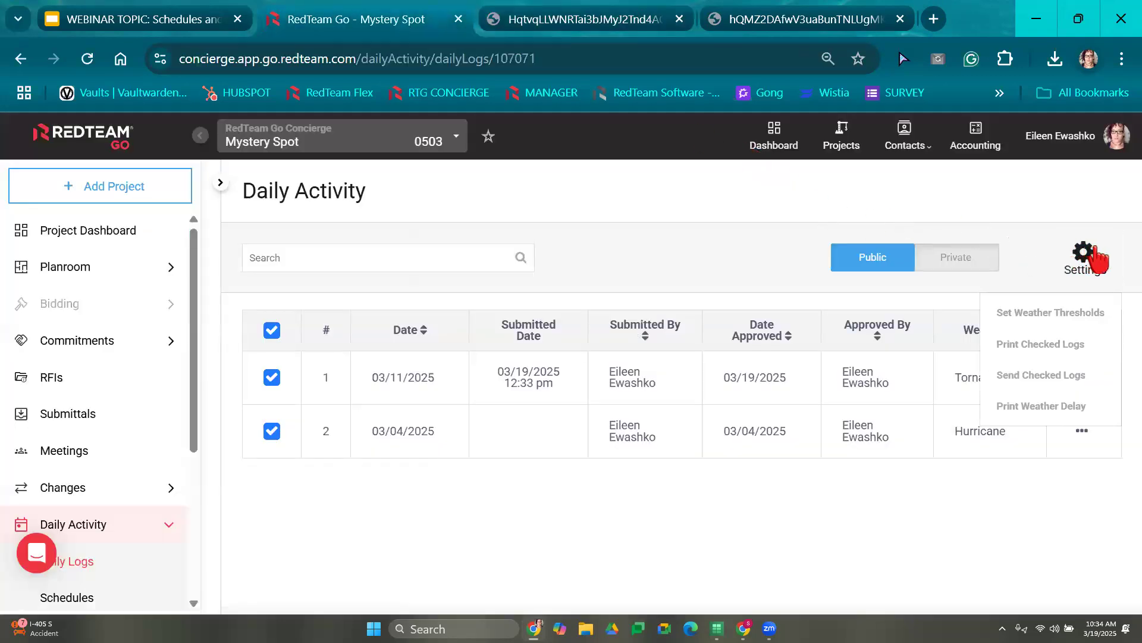
{"action": "left_click", "coordinate": [1040, 407]}
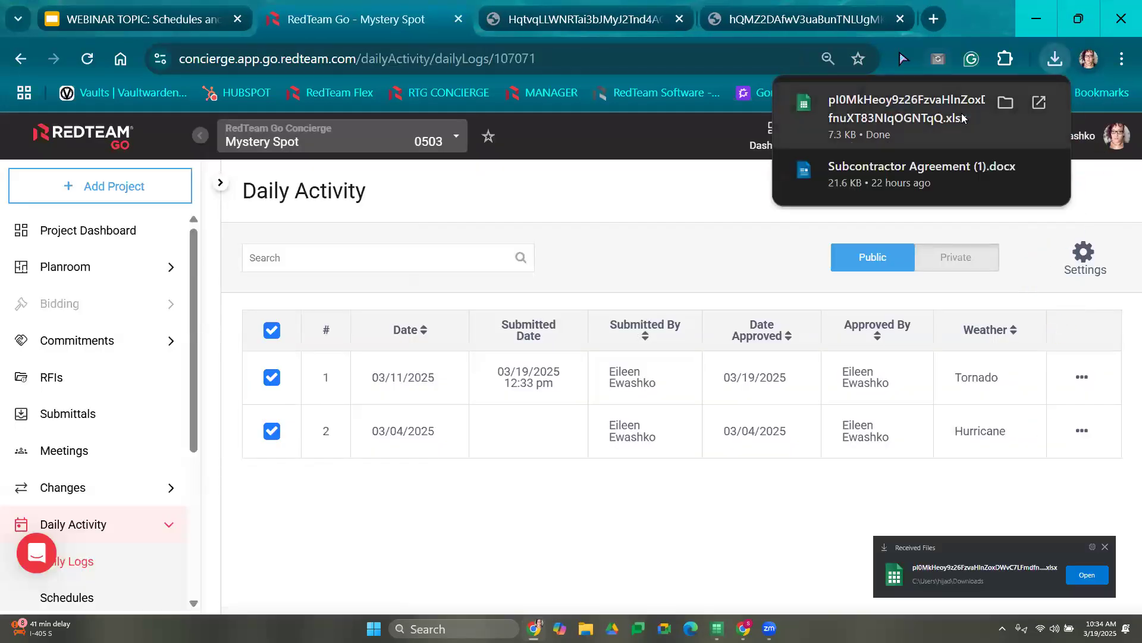
{"action": "left_click", "coordinate": [962, 116]}
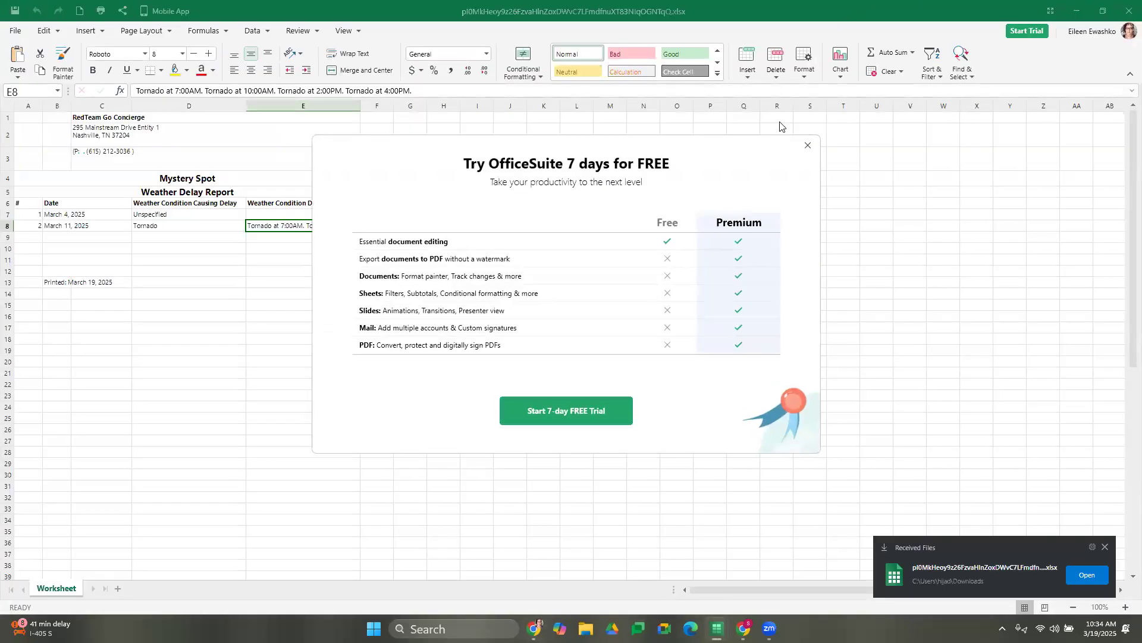
{"action": "left_click", "coordinate": [810, 149]}
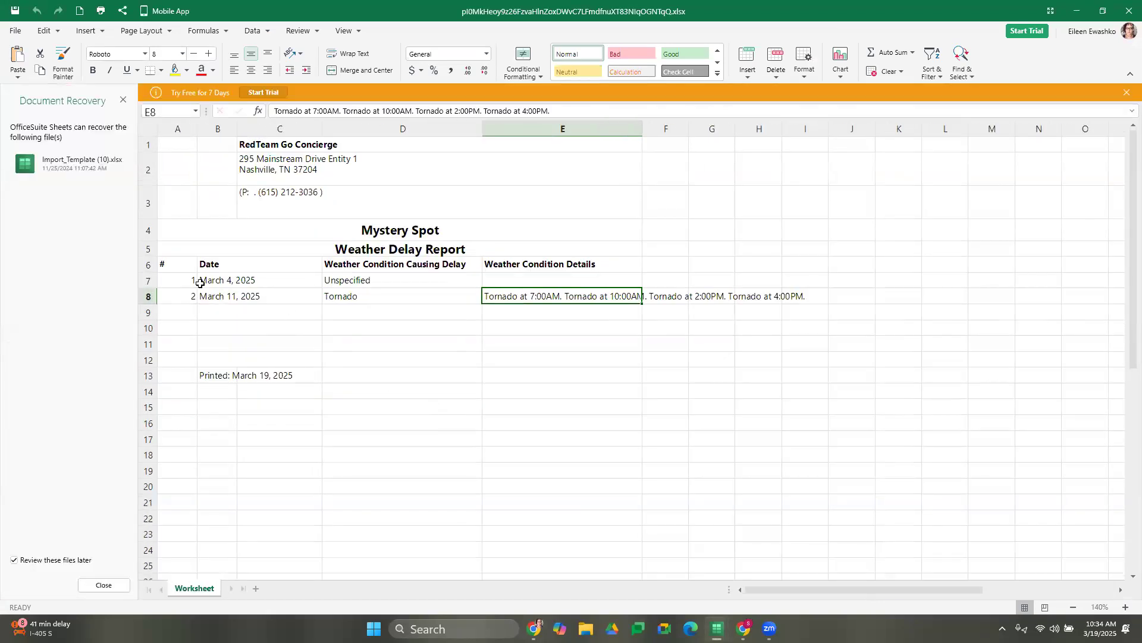
- Examine the date, weather condition causing delay and condition details of the March 11, 2025 row
{"action": "left_click", "coordinate": [232, 296]}
{"action": "left_click", "coordinate": [351, 294]}
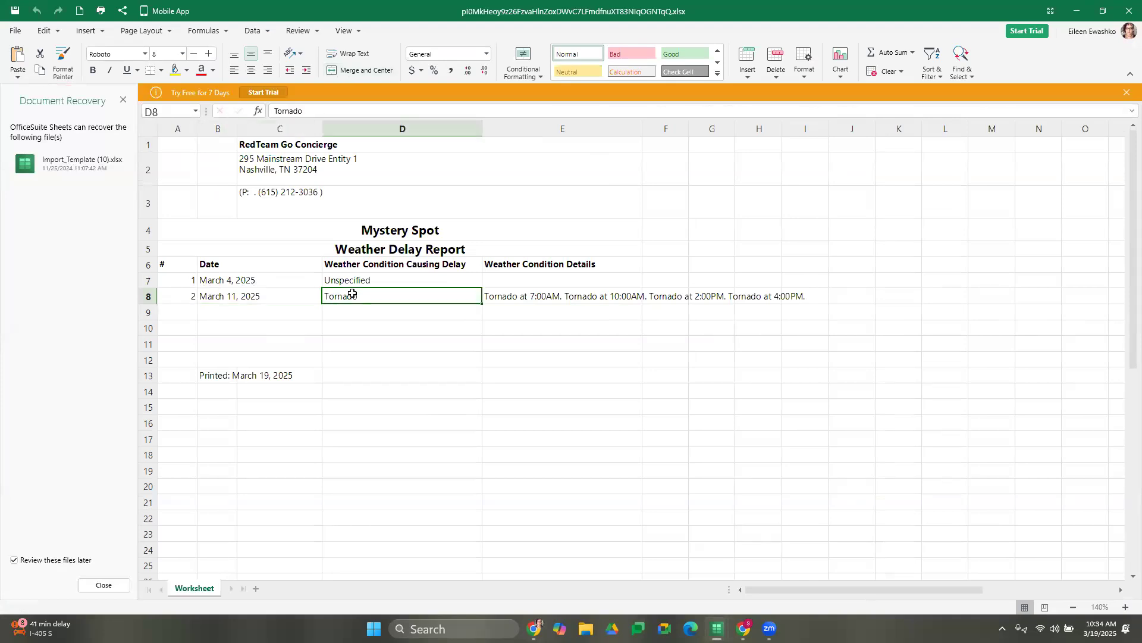
{"action": "left_click", "coordinate": [551, 294]}
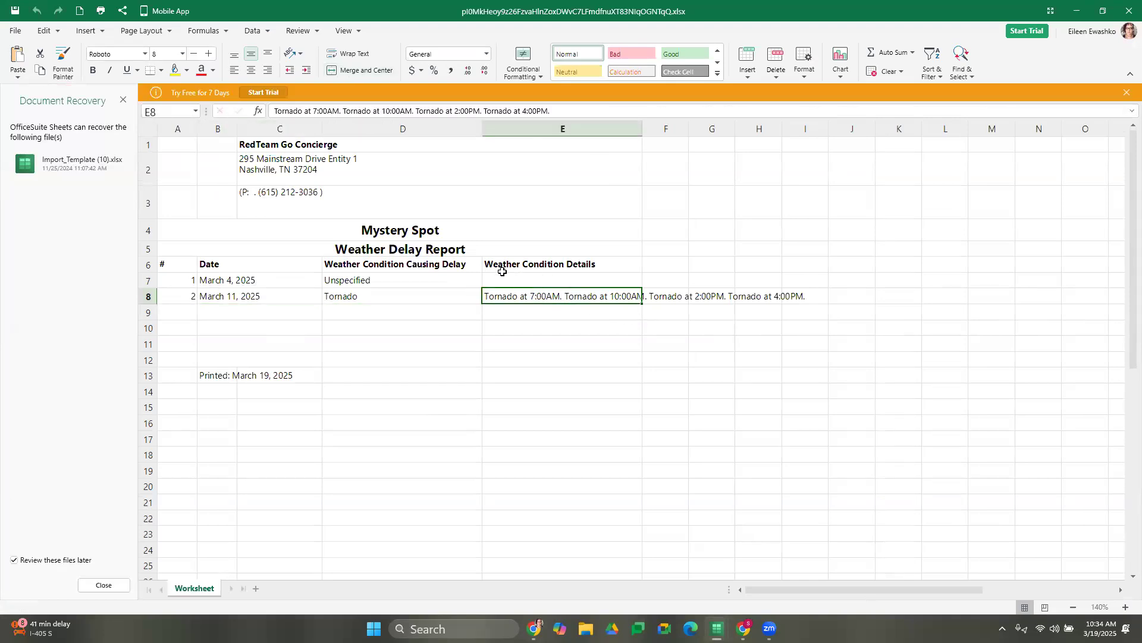
{"action": "left_click", "coordinate": [522, 258]}
{"action": "left_click", "coordinate": [523, 299]}
- Enter Hurricane as the March 4, 2025 delay condition and Hurrican Wilma as its details, and close the spreadsheet without saving
{"action": "left_click", "coordinate": [419, 282]}
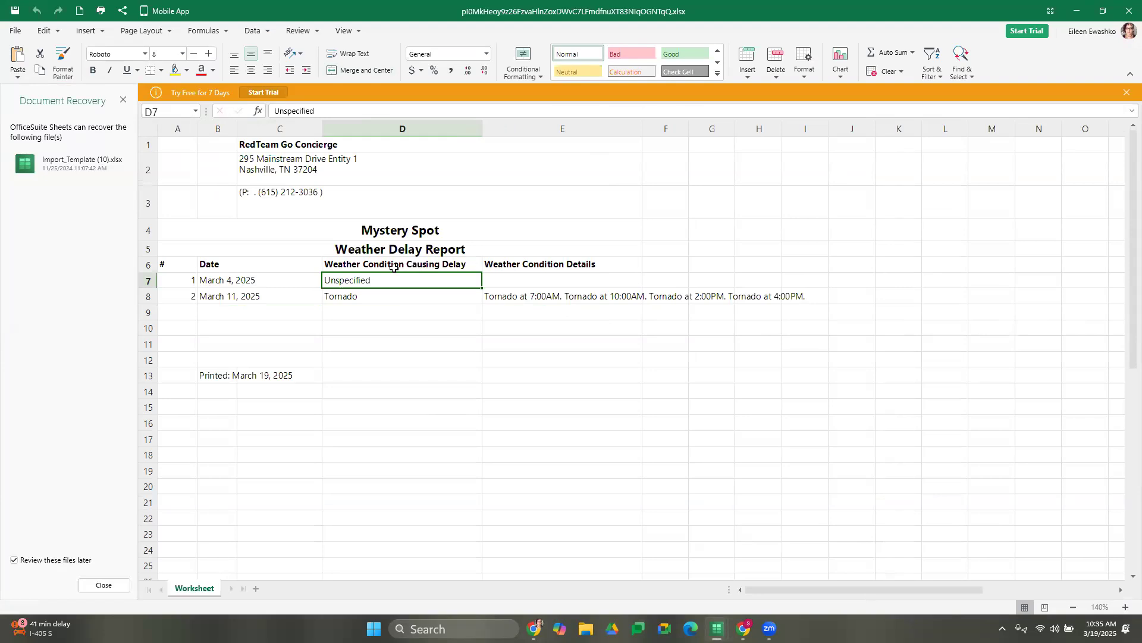
{"action": "key", "text": "BackSpace"}
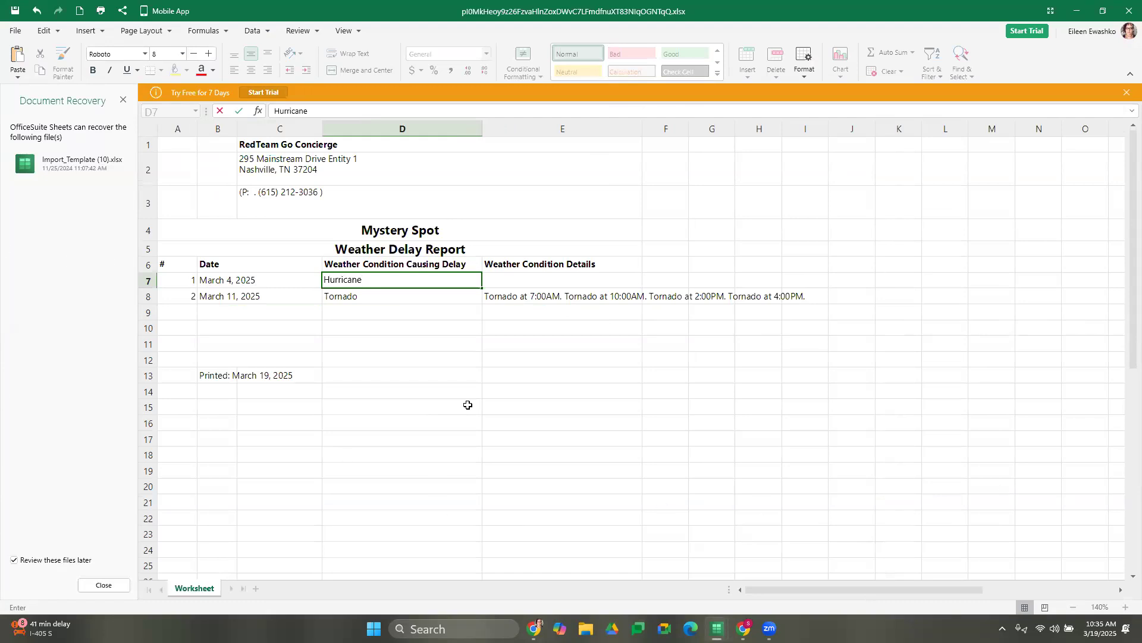
{"action": "type", "text": "Hurricane"}
{"action": "left_click", "coordinate": [546, 280]}
{"action": "type", "text": "H"}
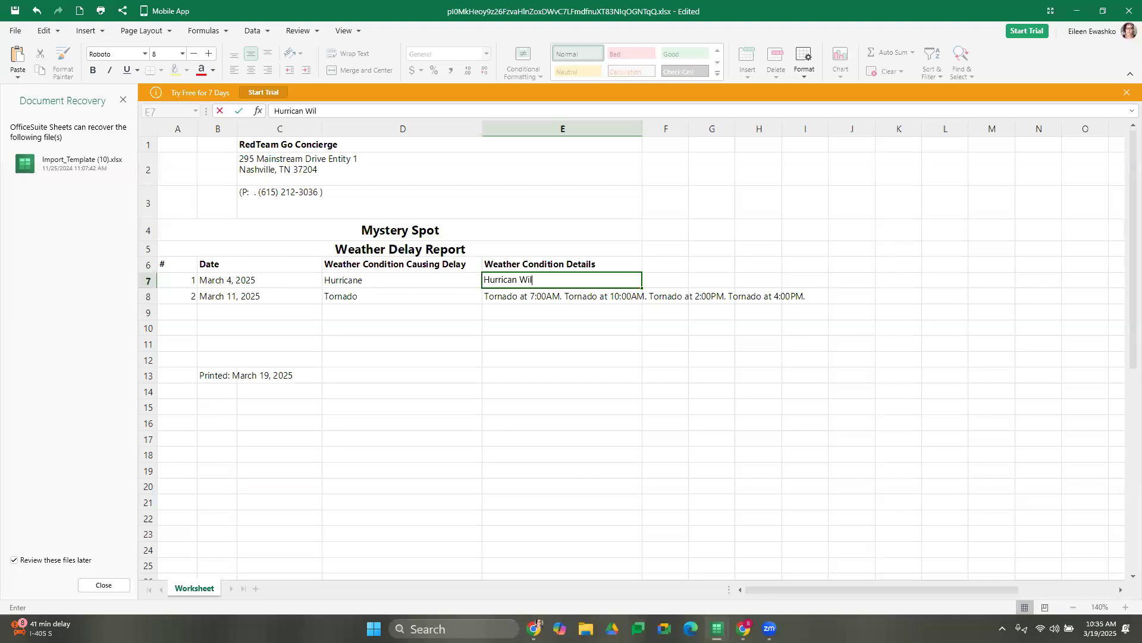
{"action": "left_click", "coordinate": [526, 449]}
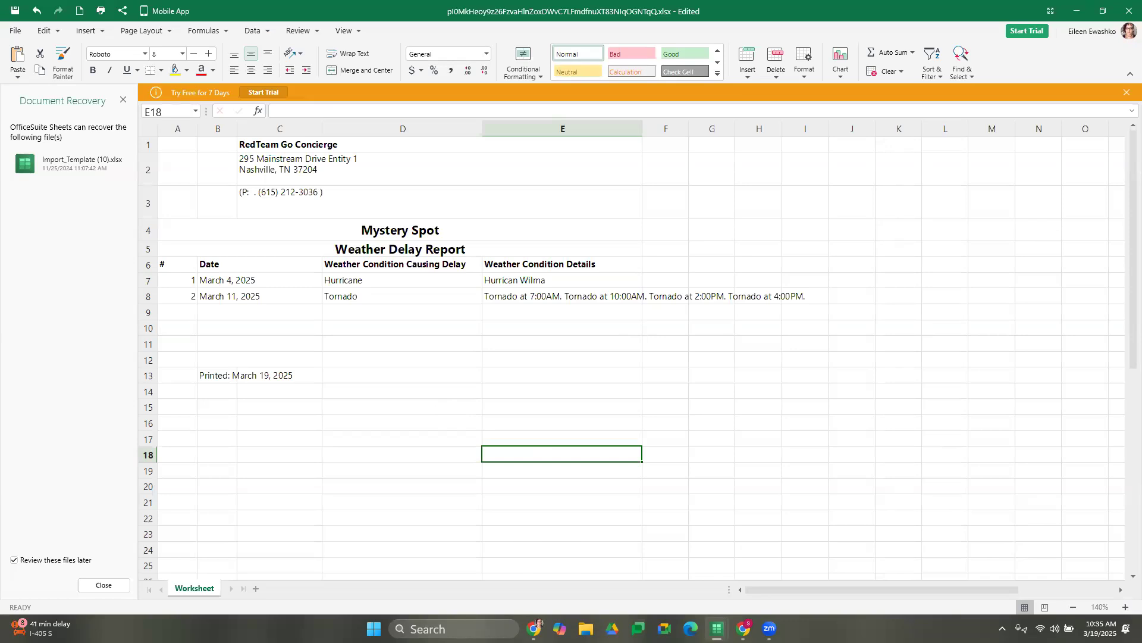
{"action": "left_click", "coordinate": [1127, 15]}
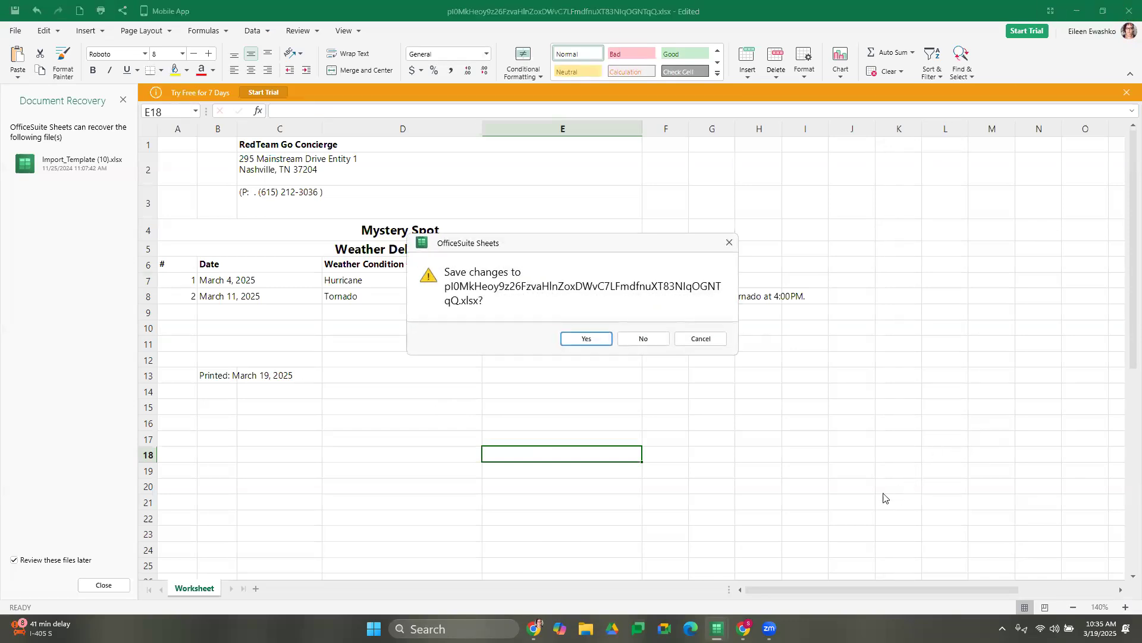
{"action": "left_click", "coordinate": [642, 338]}
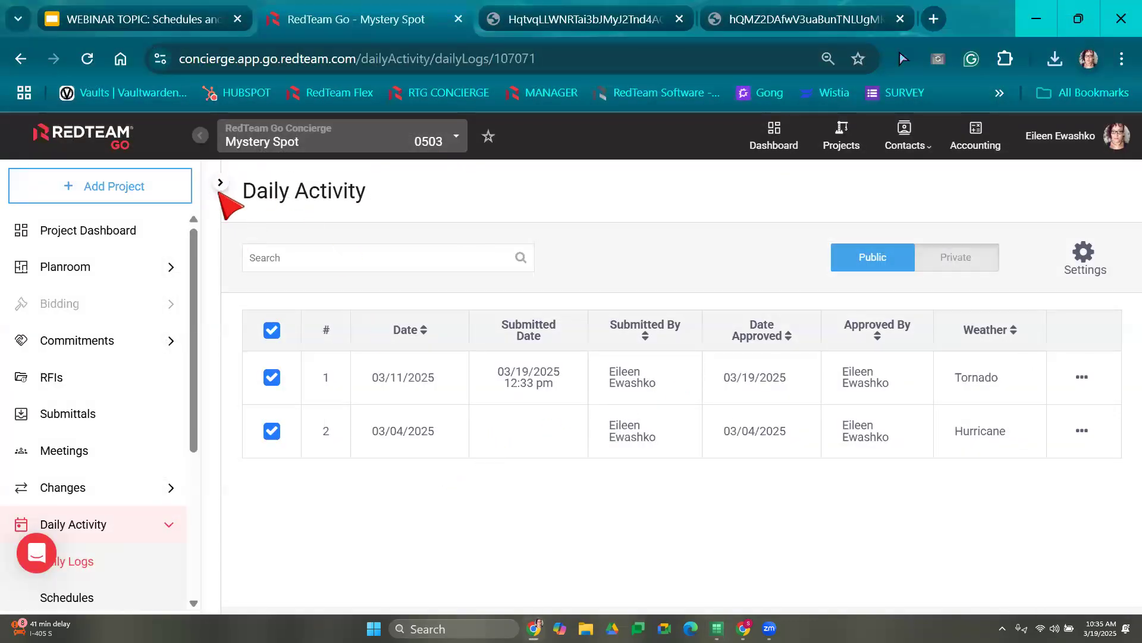
- Add a daily log dated 03/12/2025 with Dry as its site conditions
{"action": "left_click", "coordinate": [219, 183]}
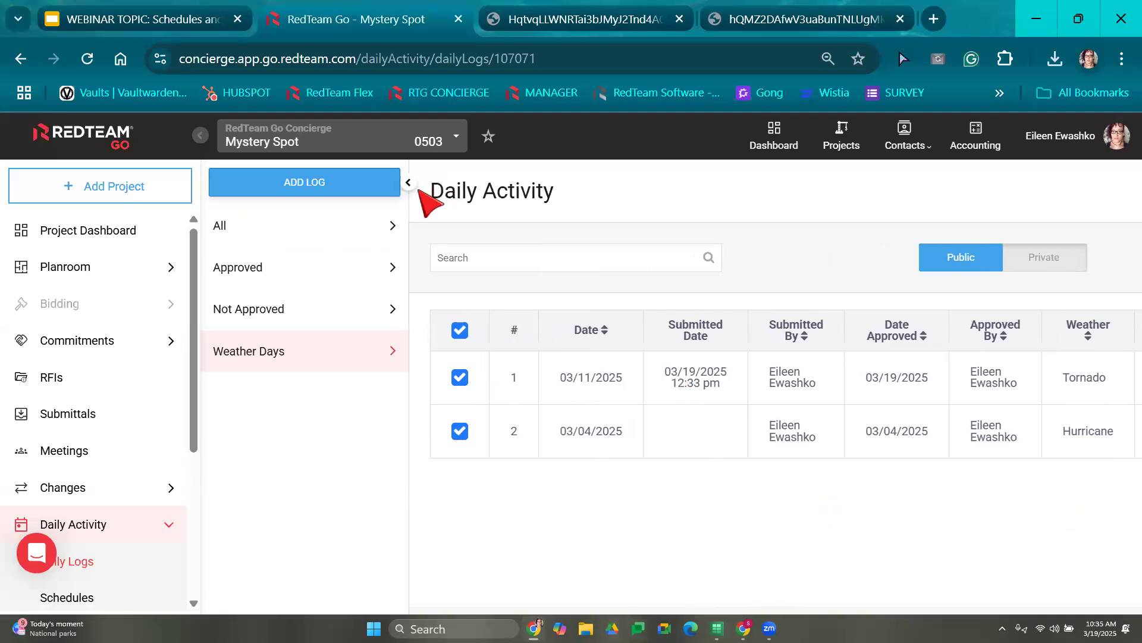
{"action": "left_click", "coordinate": [331, 189]}
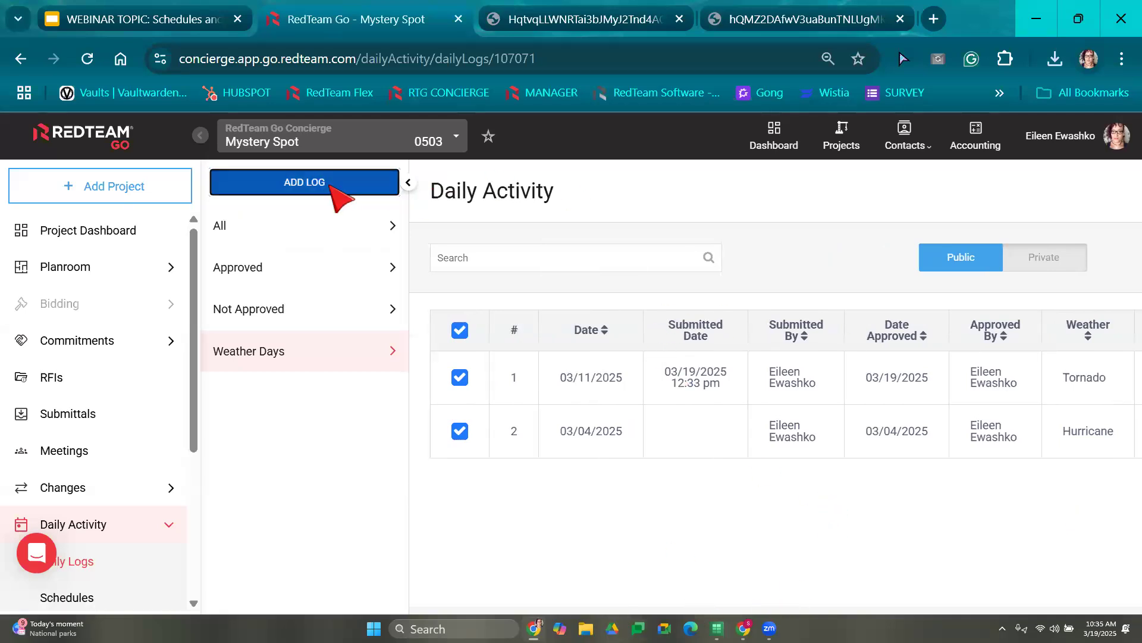
{"action": "left_click", "coordinate": [499, 244]}
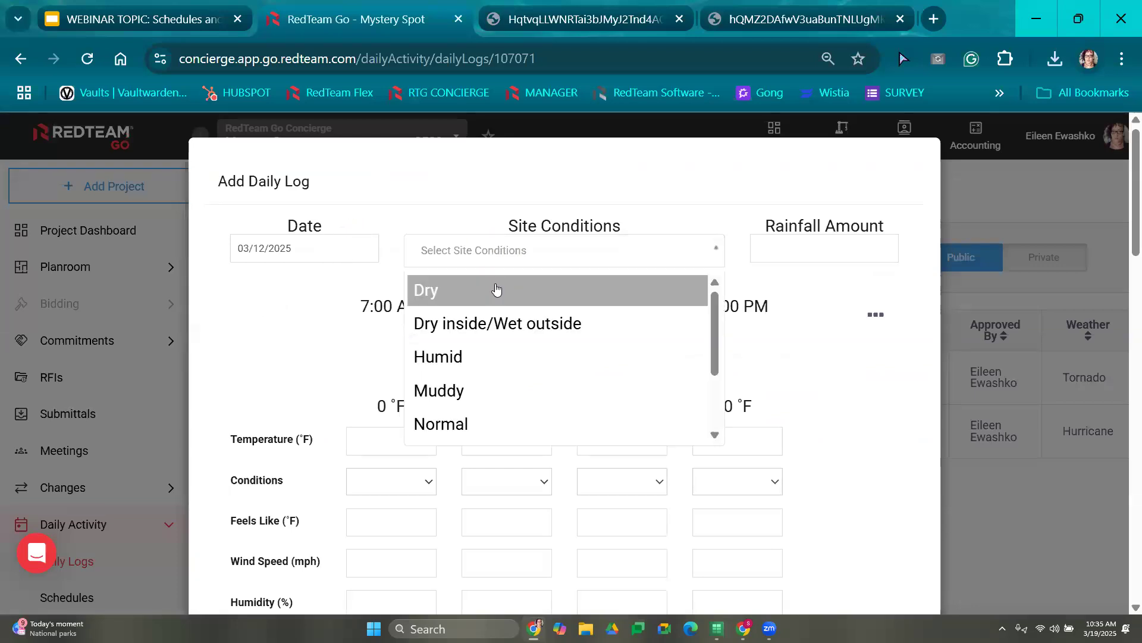
{"action": "left_click", "coordinate": [518, 291]}
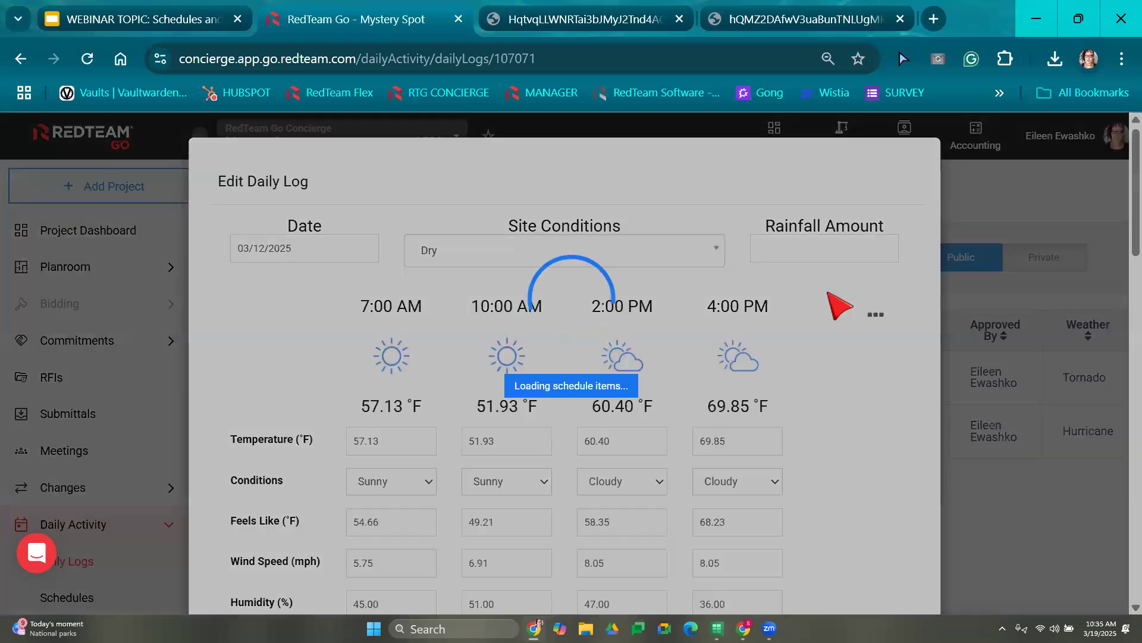
- Add an employee row to the log's Employees Present section, choosing the employee's name and entering 5 hours
{"action": "scroll", "coordinate": [804, 315], "scroll_direction": "down", "scroll_amount": 3}
{"action": "scroll", "coordinate": [708, 309], "scroll_direction": "down", "scroll_amount": 2}
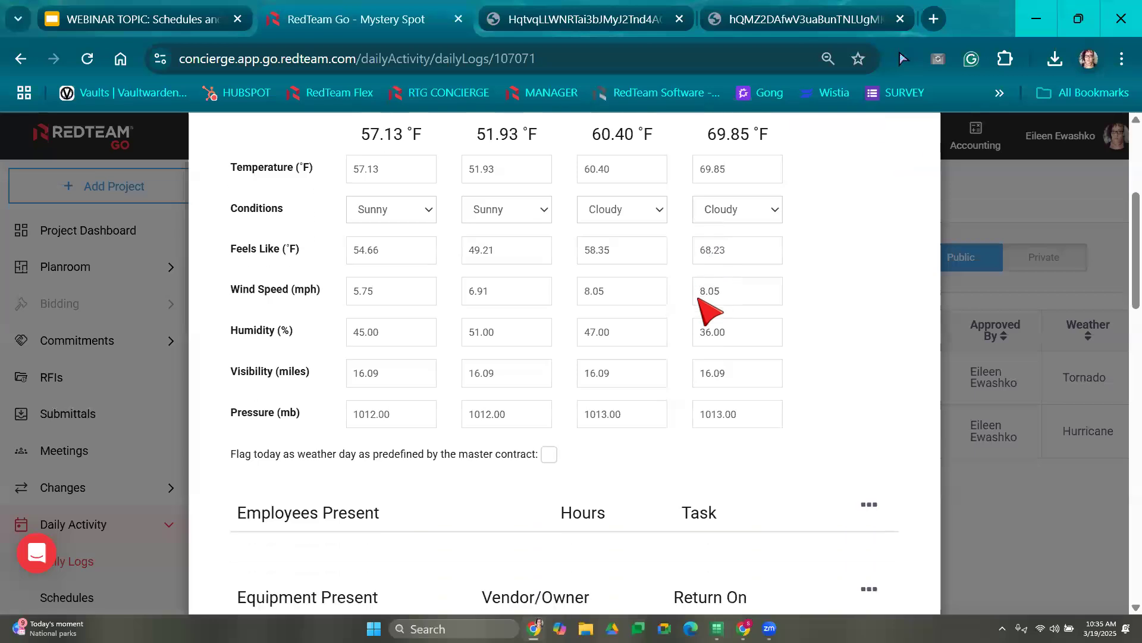
{"action": "scroll", "coordinate": [539, 323], "scroll_direction": "down", "scroll_amount": 3}
{"action": "scroll", "coordinate": [540, 323], "scroll_direction": "down", "scroll_amount": 2}
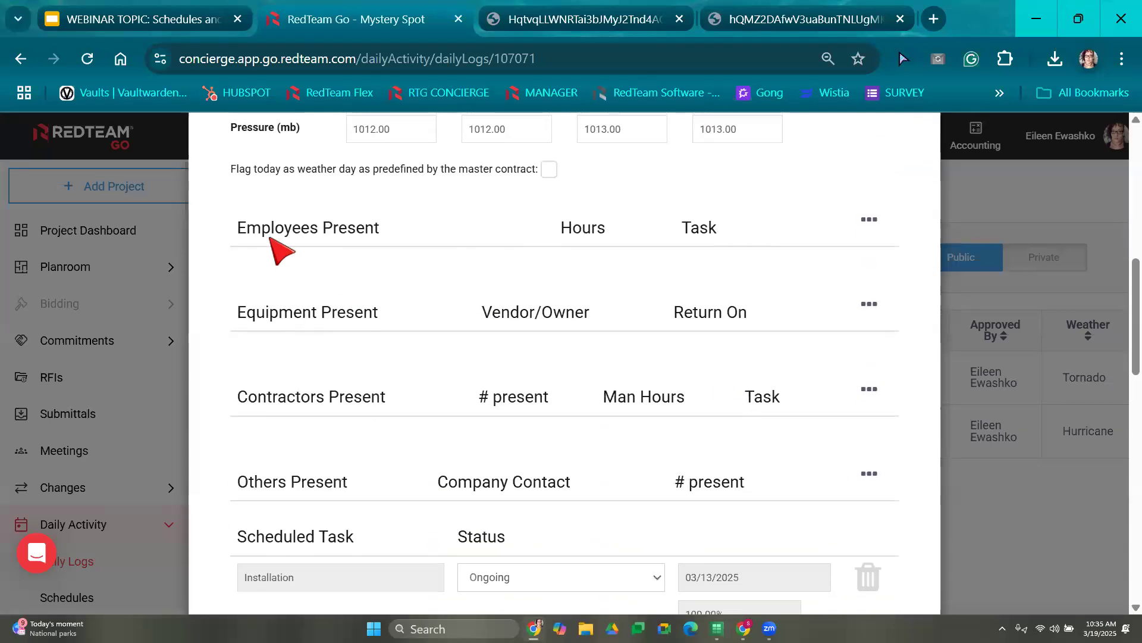
{"action": "left_click", "coordinate": [872, 220]}
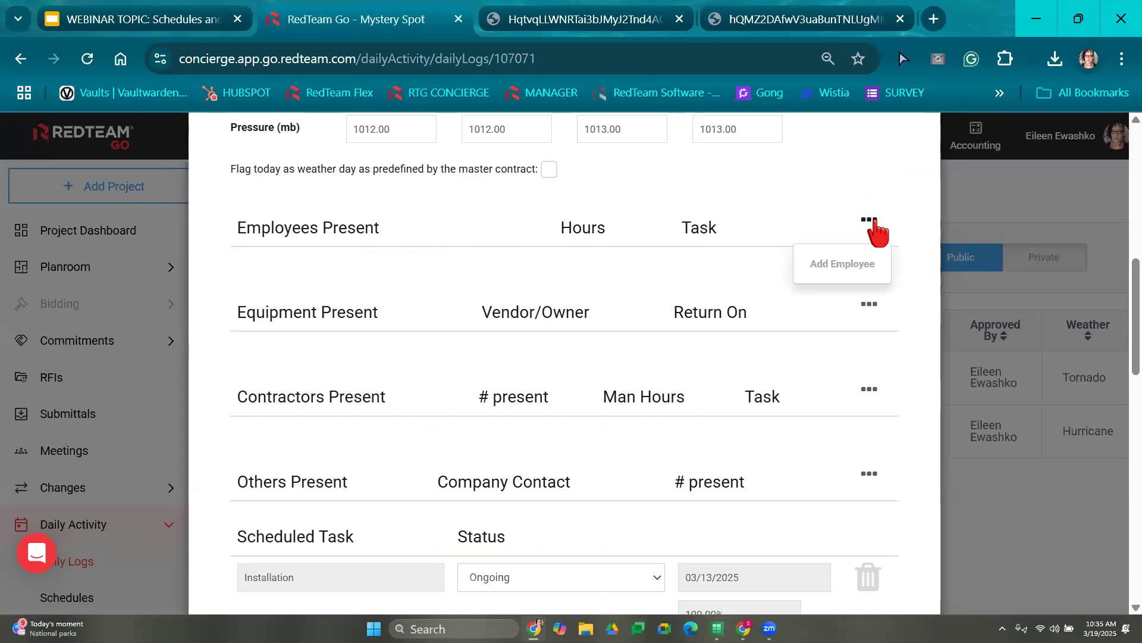
{"action": "left_click", "coordinate": [851, 265]}
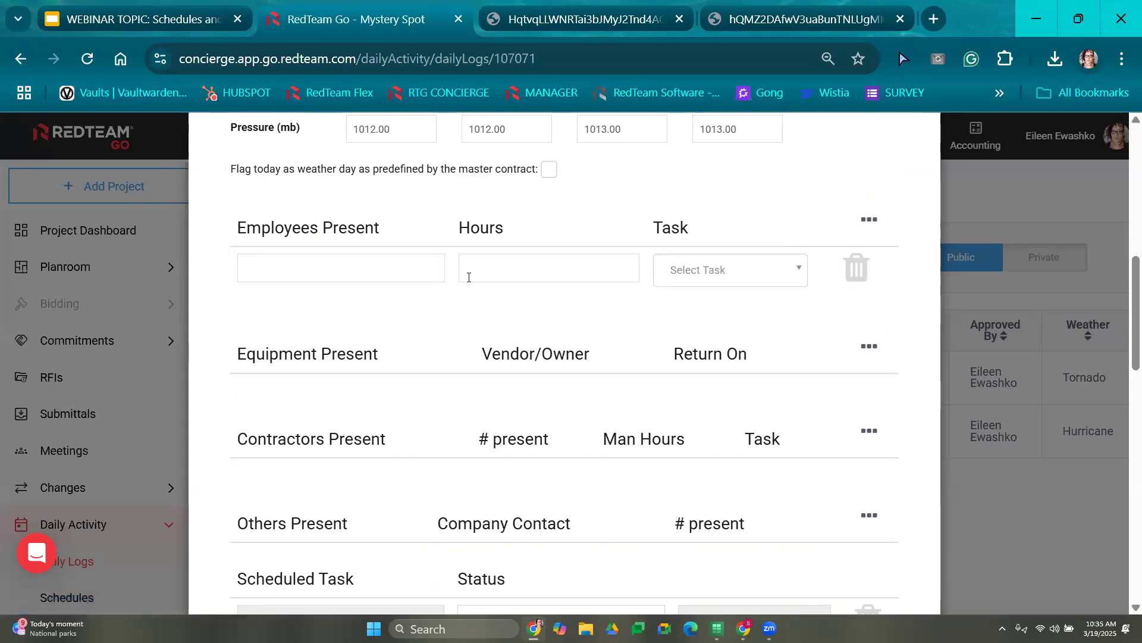
{"action": "type", "text": "ei"}
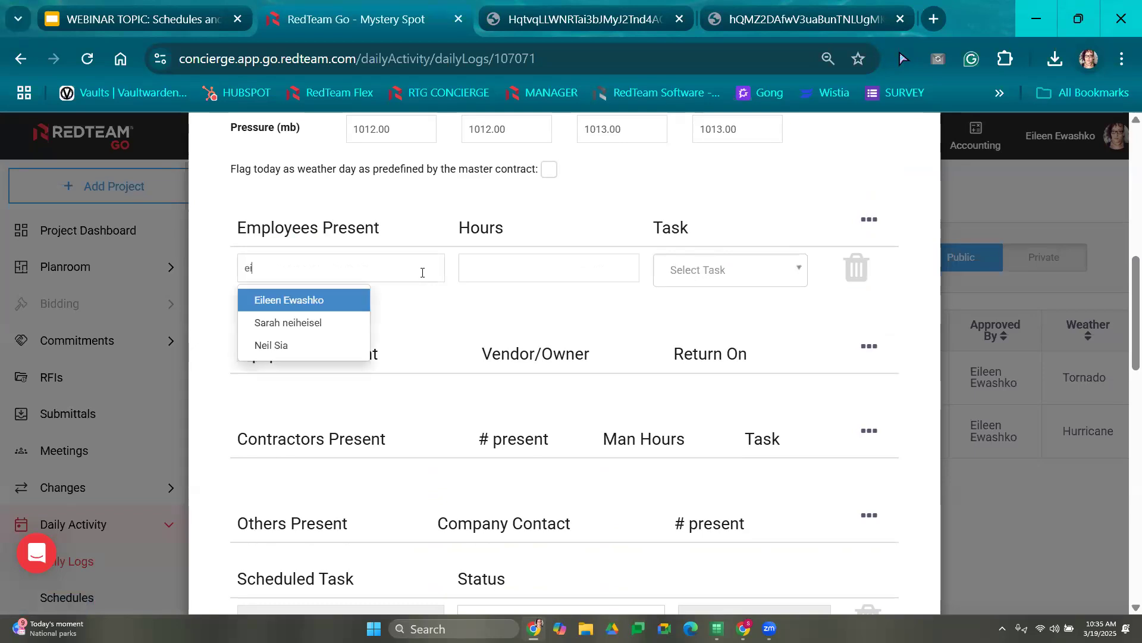
{"action": "type", "text": "le"}
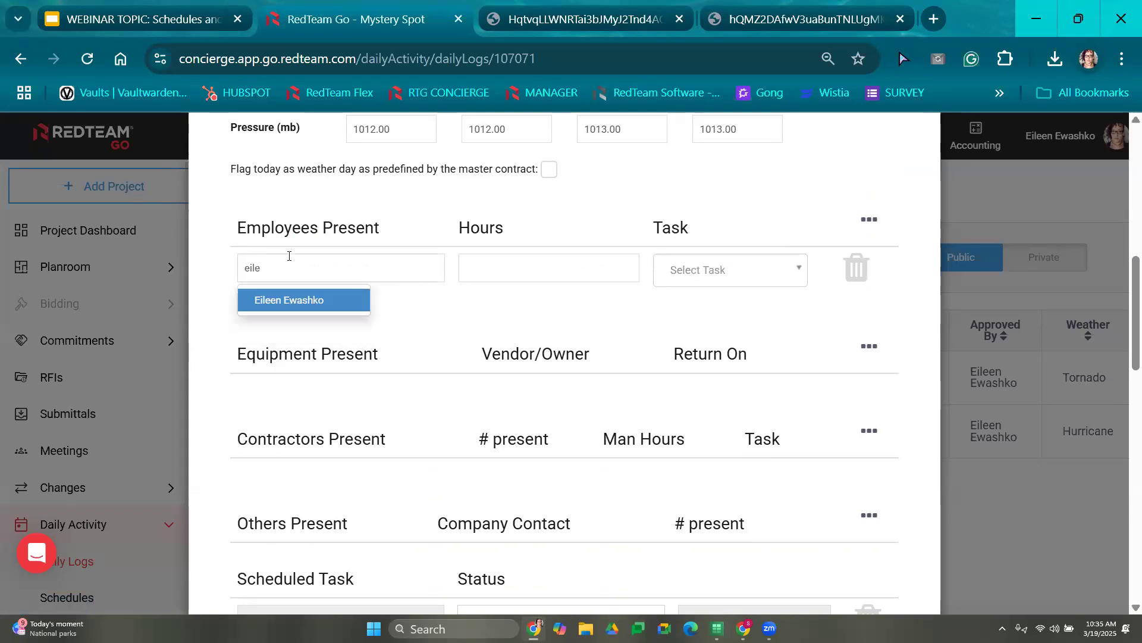
{"action": "left_click", "coordinate": [274, 301]}
{"action": "left_click", "coordinate": [502, 260]}
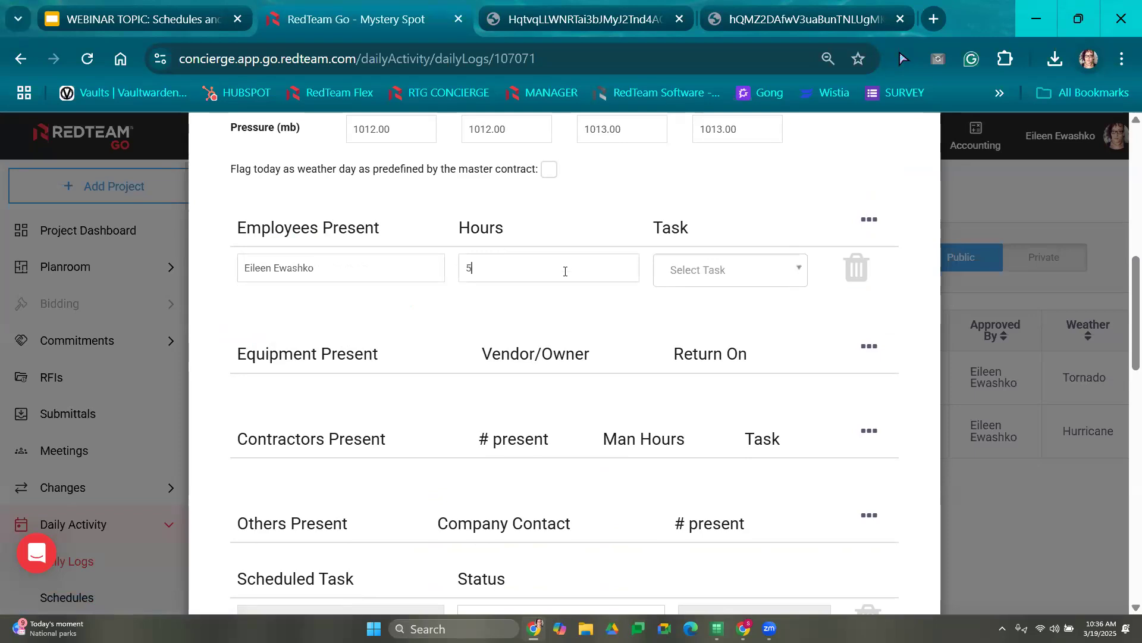
- Look through the available tasks and assign 01-300.L: Superintendent to the first employee
{"action": "left_click", "coordinate": [745, 276]}
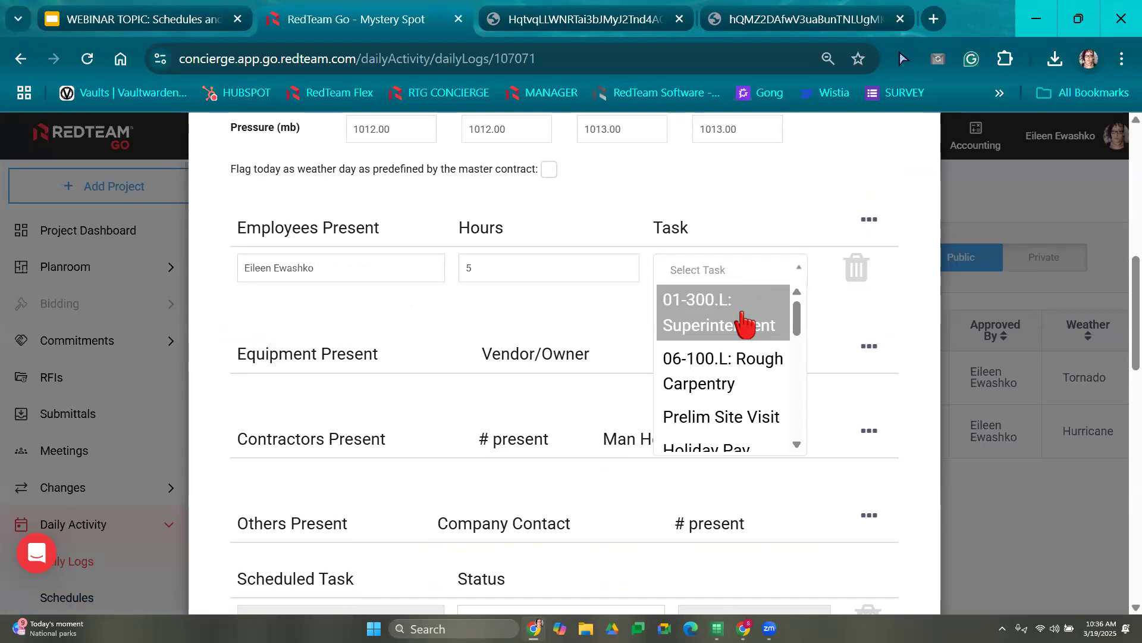
{"action": "scroll", "coordinate": [743, 325], "scroll_direction": "down", "scroll_amount": 8}
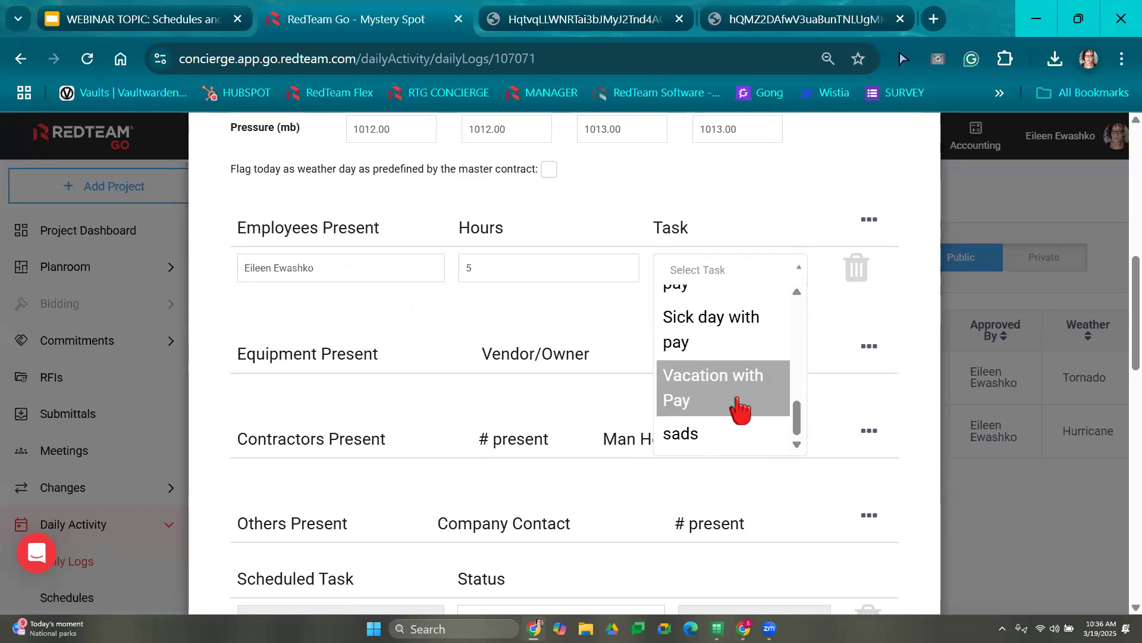
{"action": "scroll", "coordinate": [741, 408], "scroll_direction": "up", "scroll_amount": 5}
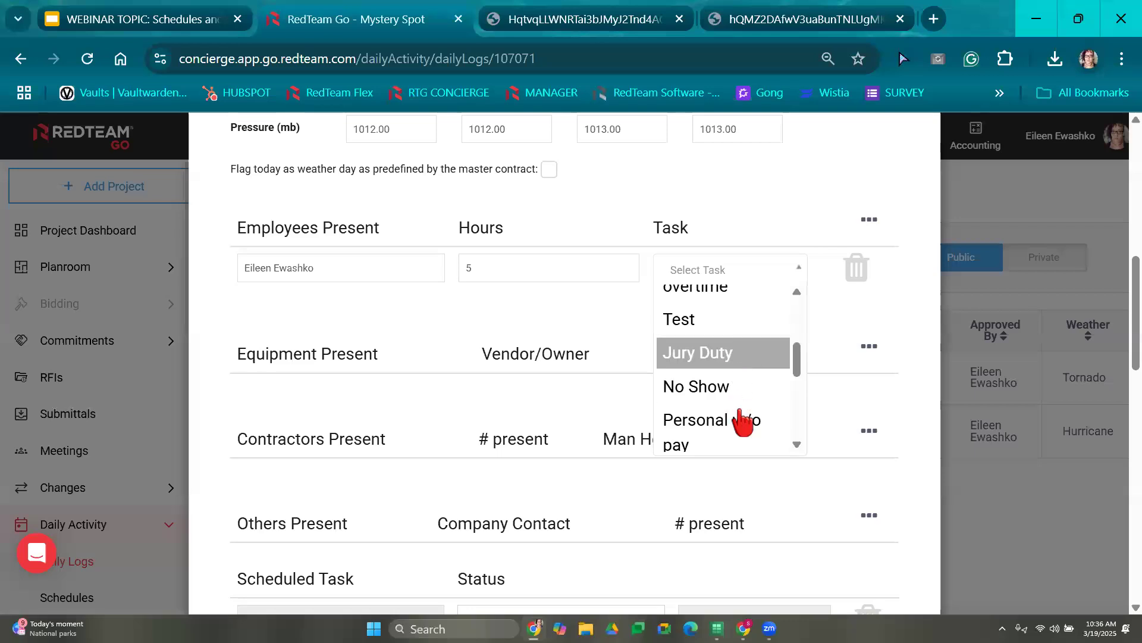
{"action": "scroll", "coordinate": [741, 405], "scroll_direction": "down", "scroll_amount": 3}
{"action": "scroll", "coordinate": [738, 392], "scroll_direction": "up", "scroll_amount": 2}
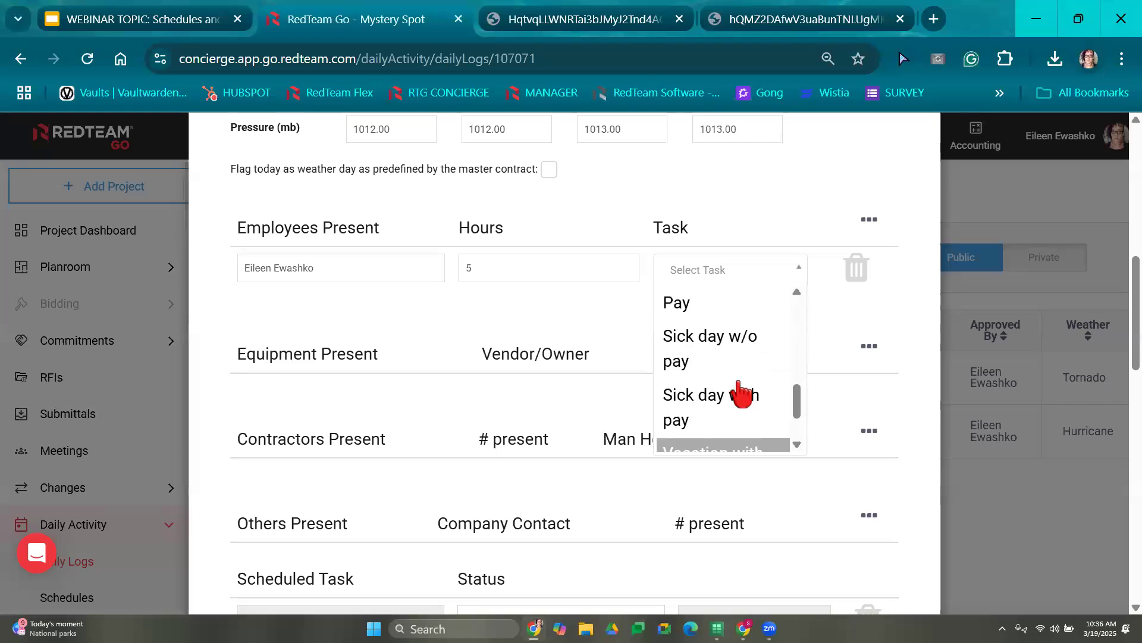
{"action": "scroll", "coordinate": [737, 388], "scroll_direction": "up", "scroll_amount": 3}
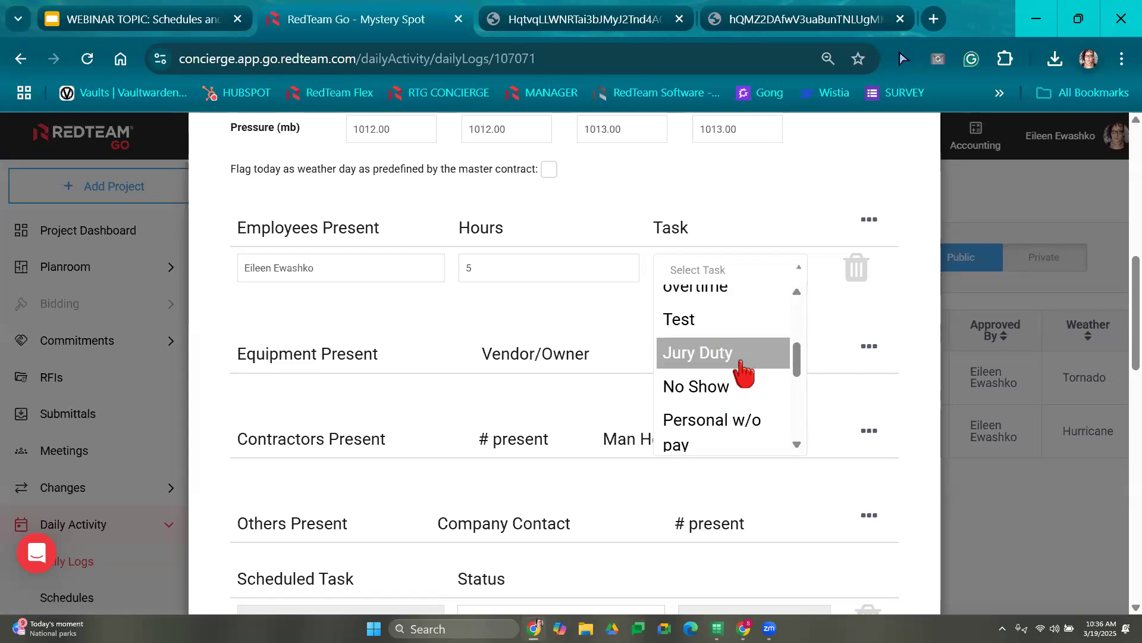
{"action": "scroll", "coordinate": [720, 360], "scroll_direction": "down", "scroll_amount": 2}
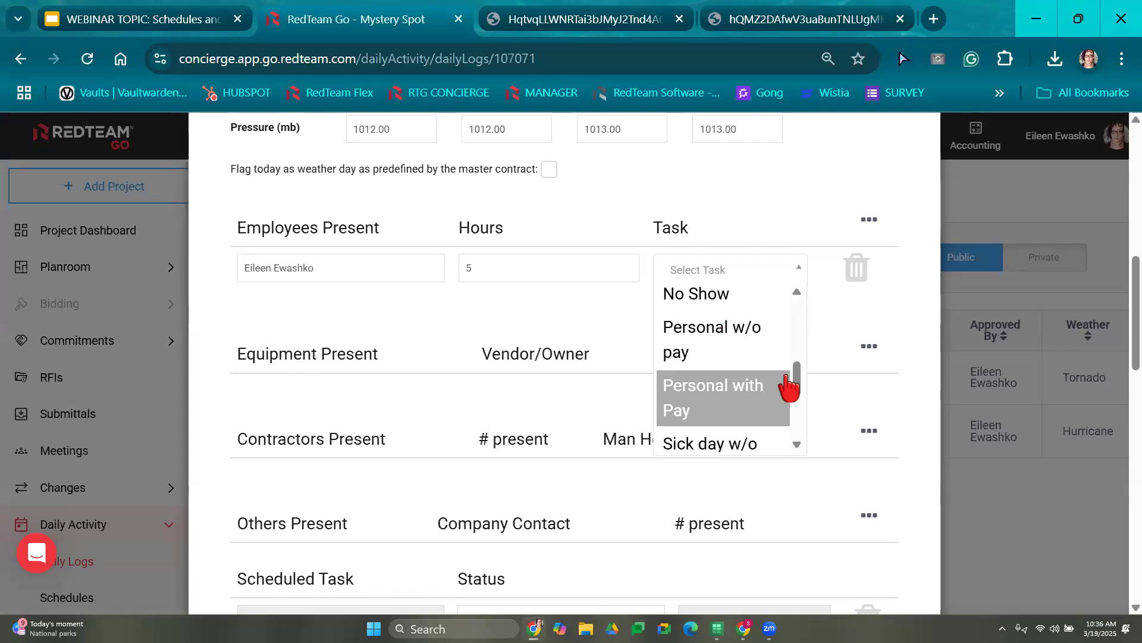
{"action": "scroll", "coordinate": [782, 384], "scroll_direction": "up", "scroll_amount": 5}
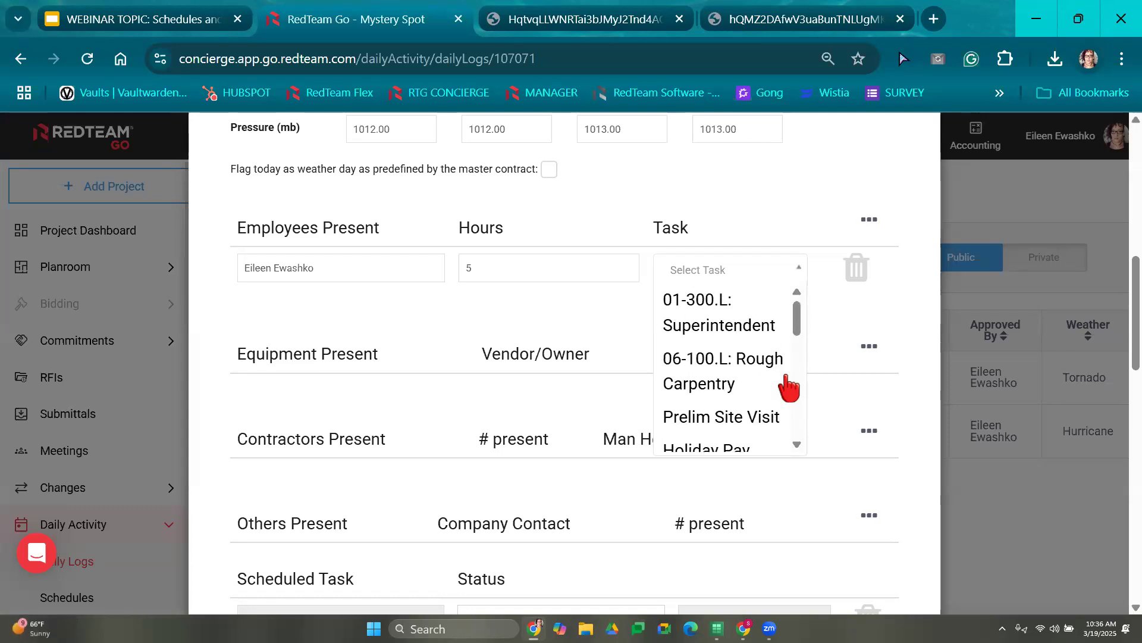
{"action": "left_click", "coordinate": [765, 321]}
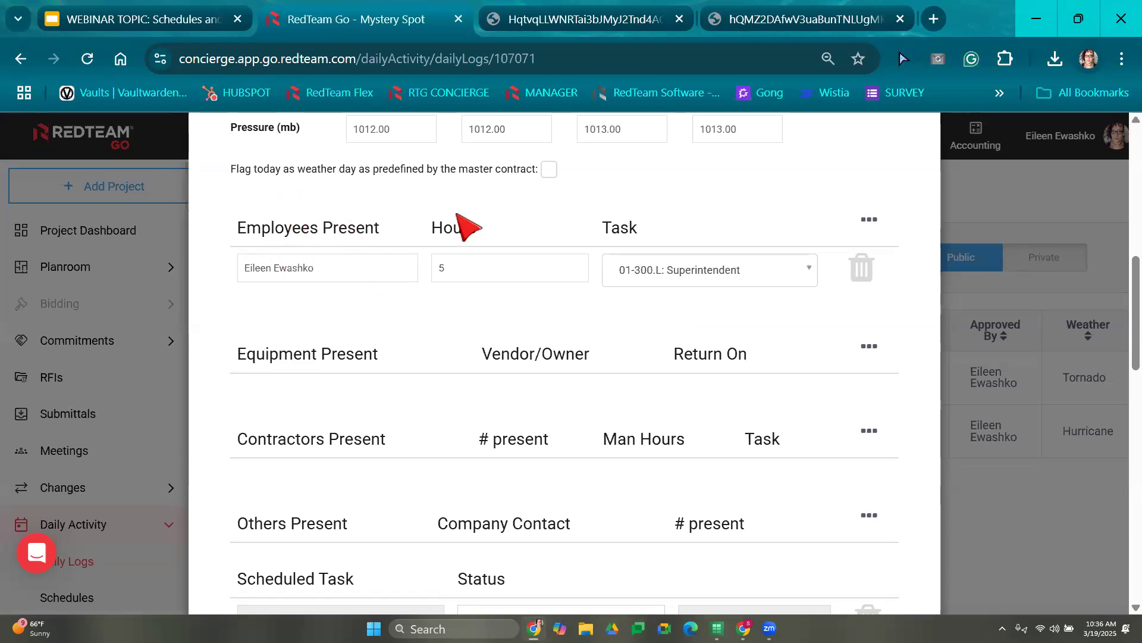
- Clear the first employee's hours and re-enter 5
{"action": "scroll", "coordinate": [625, 303], "scroll_direction": "up", "scroll_amount": 5}
{"action": "scroll", "coordinate": [382, 403], "scroll_direction": "down", "scroll_amount": 3}
{"action": "double_click", "coordinate": [543, 361]}
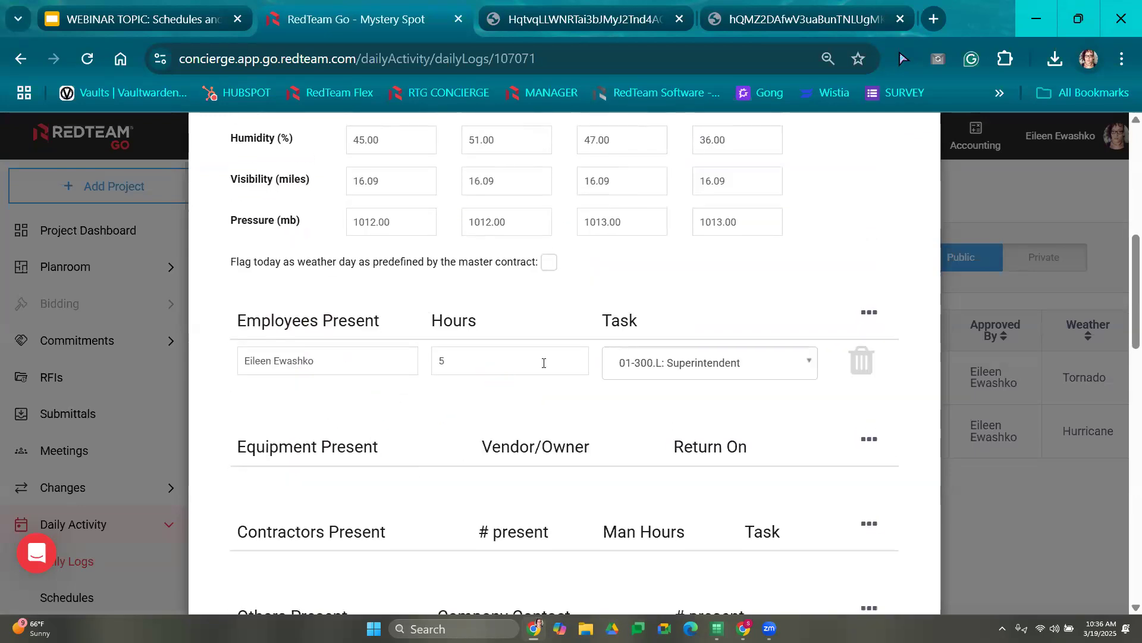
{"action": "key", "text": "BackSpace"}
{"action": "type", "text": "5"}
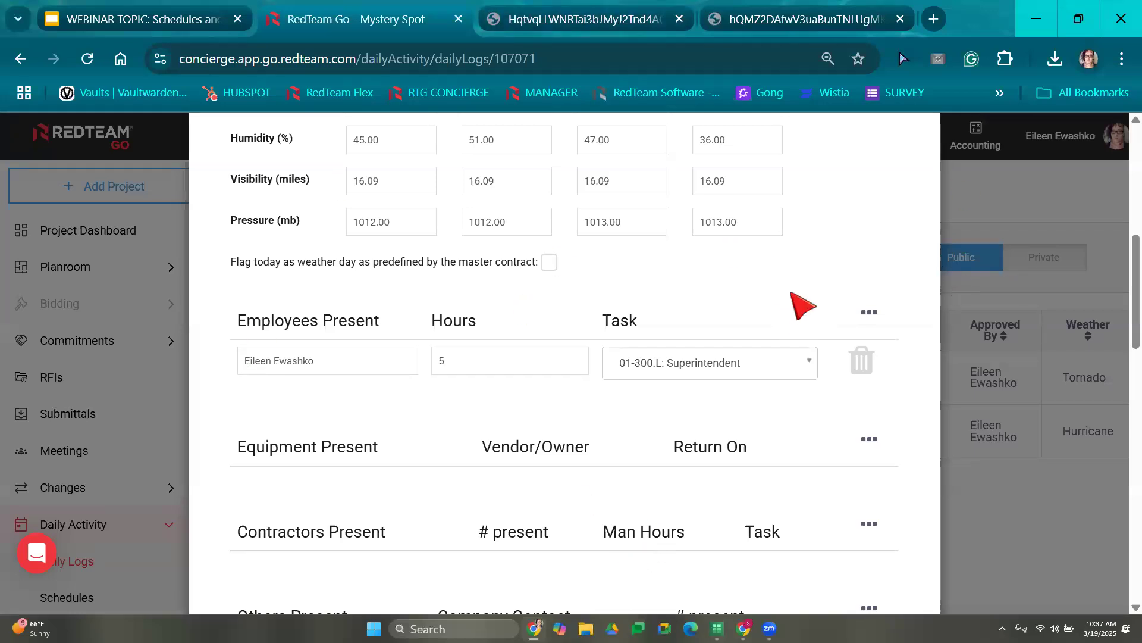
- Add a second employee by name with 5 hours and the 06-100.L: Rough Carpentry task
{"action": "scroll", "coordinate": [833, 286], "scroll_direction": "down", "scroll_amount": 1}
{"action": "left_click", "coordinate": [880, 222]}
{"action": "left_click", "coordinate": [854, 274]}
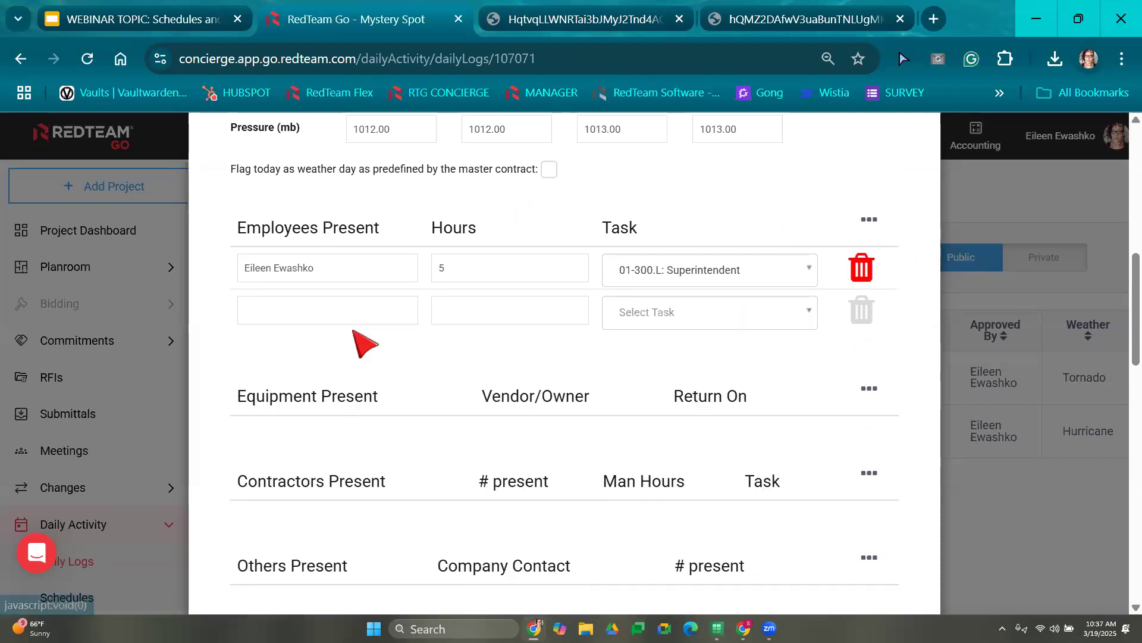
{"action": "type", "text": "traci"}
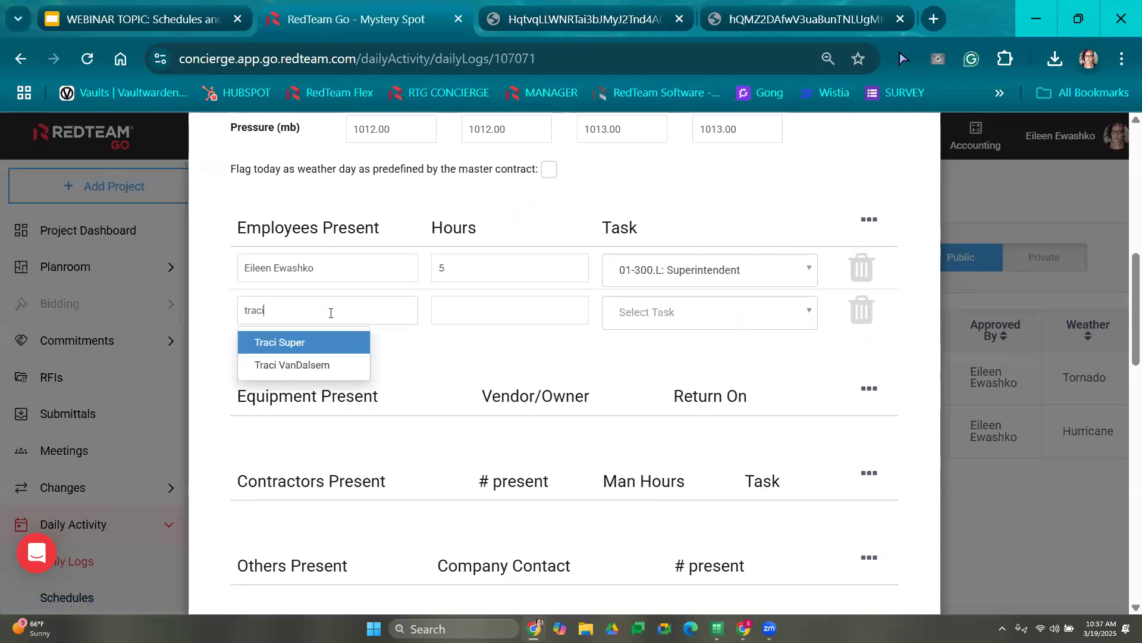
{"action": "left_click", "coordinate": [329, 365]}
{"action": "left_click", "coordinate": [479, 300]}
{"action": "type", "text": "5"}
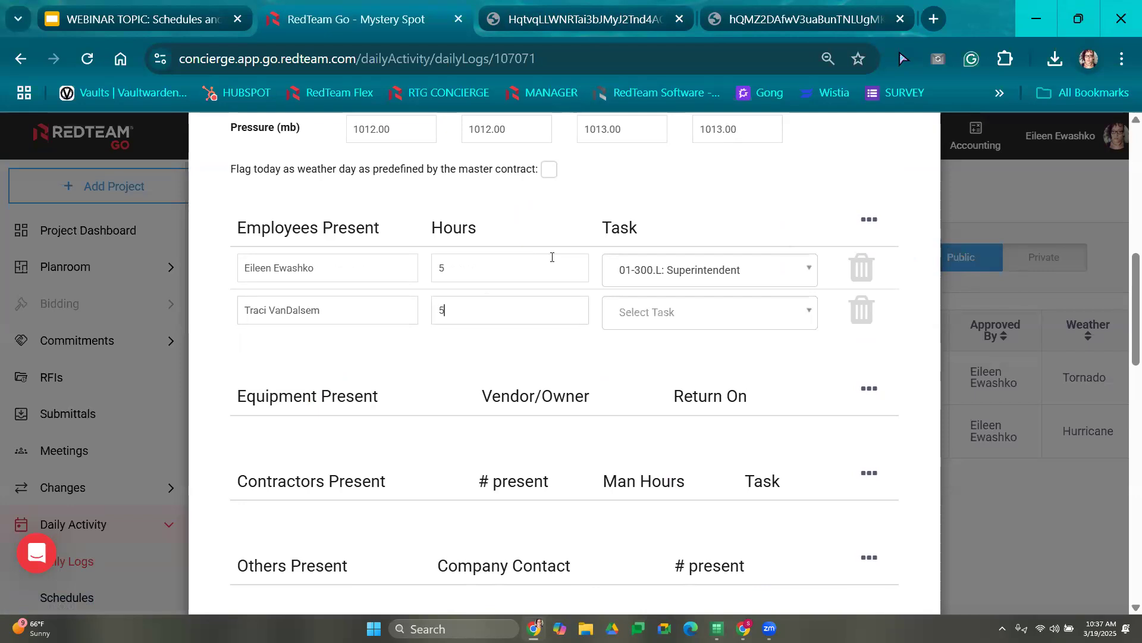
{"action": "left_click", "coordinate": [670, 321]}
{"action": "left_click", "coordinate": [668, 426]}
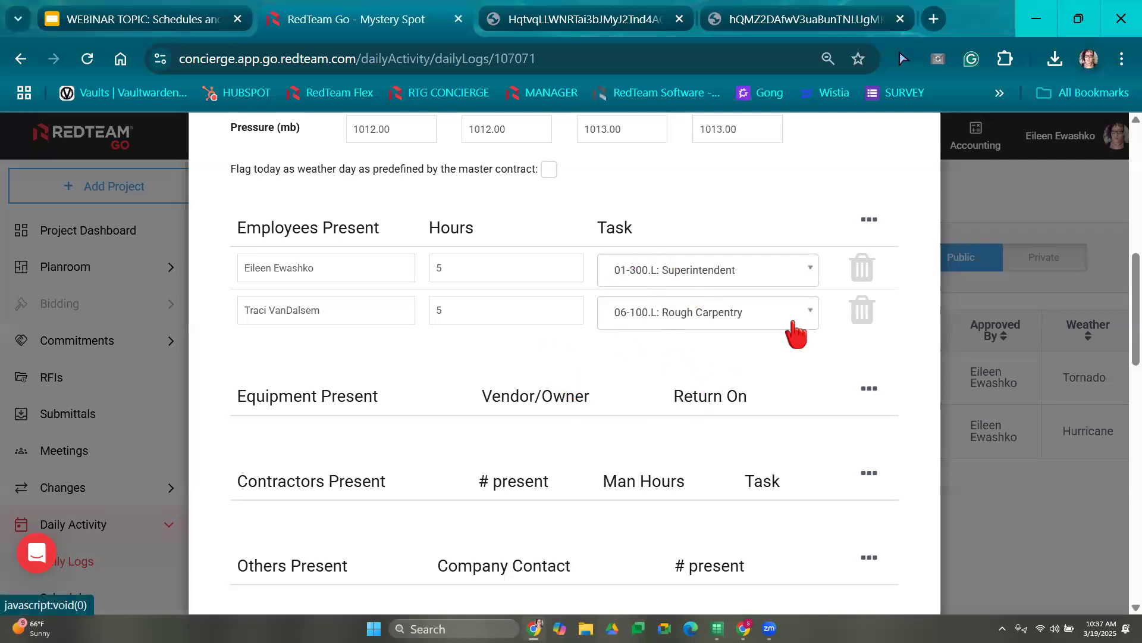
- Add an equipment row under Equipment Present and name the equipment forklift
{"action": "scroll", "coordinate": [857, 306], "scroll_direction": "down", "scroll_amount": 2}
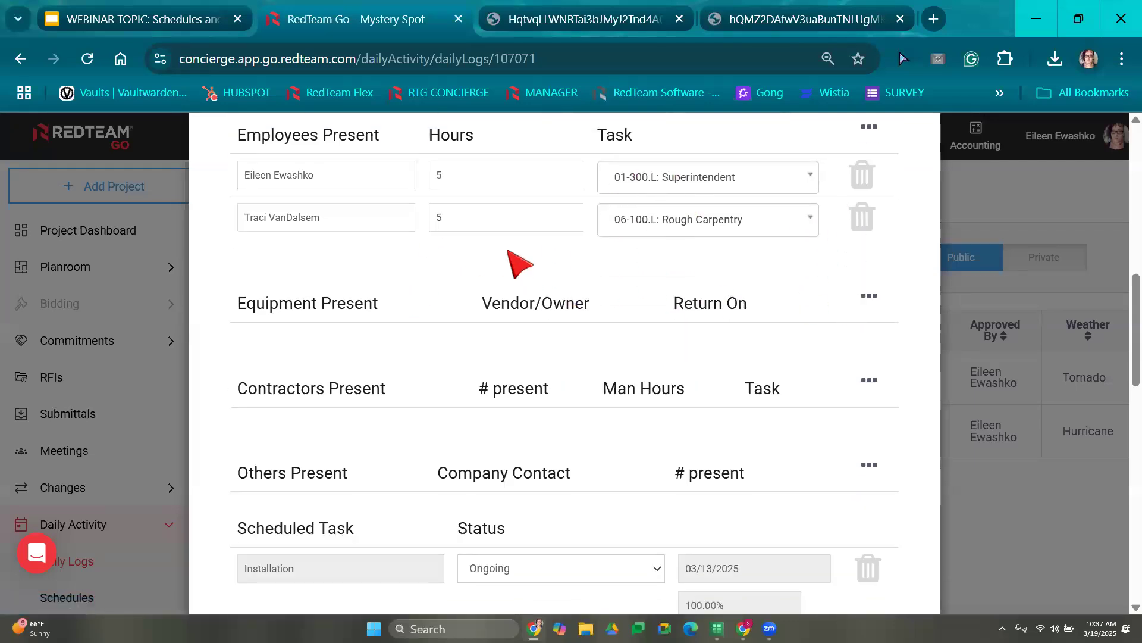
{"action": "scroll", "coordinate": [277, 325], "scroll_direction": "down", "scroll_amount": 2}
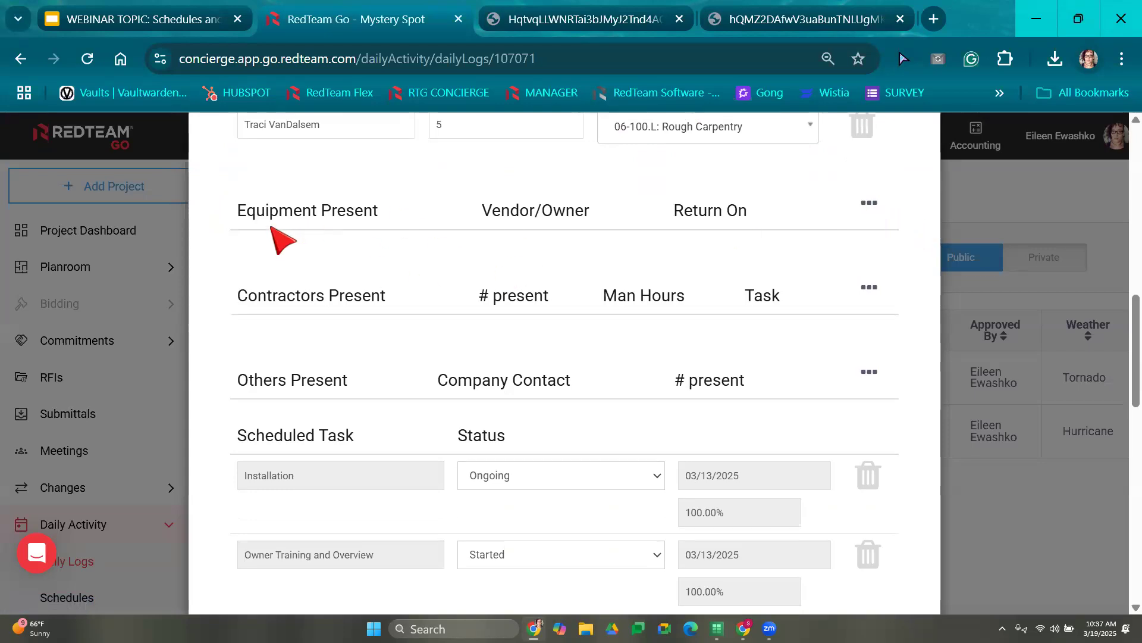
{"action": "left_click", "coordinate": [867, 204]}
{"action": "left_click", "coordinate": [835, 249]}
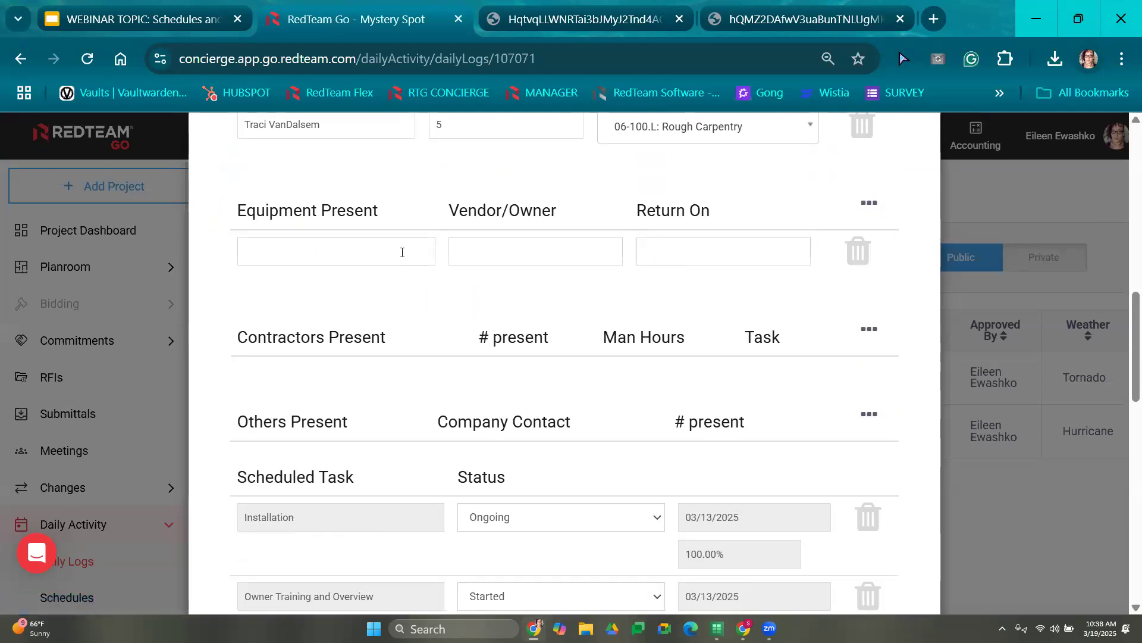
{"action": "type", "text": "Firklift"}
{"action": "key", "text": "BackSpace"}
{"action": "key", "text": "BackSpace"}
{"action": "key", "text": "BackSpace"}
{"action": "key", "text": "BackSpace"}
{"action": "key", "text": "BackSpace"}
{"action": "key", "text": "BackSpace"}
{"action": "key", "text": "BackSpace"}
{"action": "key", "text": "BackSpace"}
{"action": "key", "text": "BackSpace"}
{"action": "type", "text": "forklift"}
- Set Sunbelt Rentals as the forklift's vendor and 03/21/2025 as its return date
{"action": "type", "text": "sunbe"}
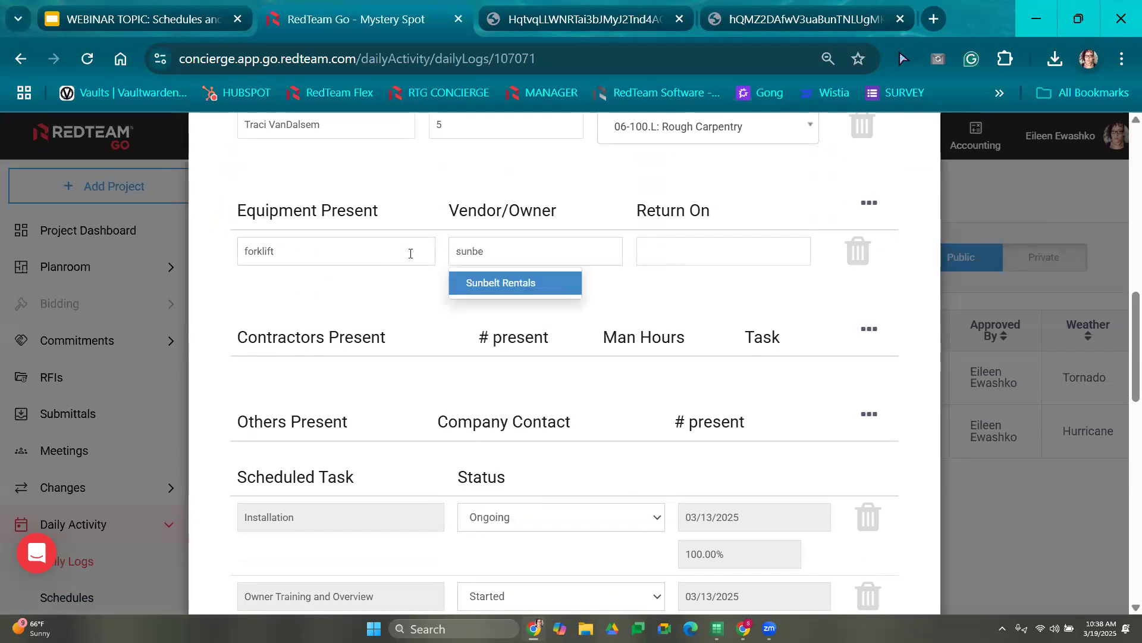
{"action": "left_click", "coordinate": [536, 285]}
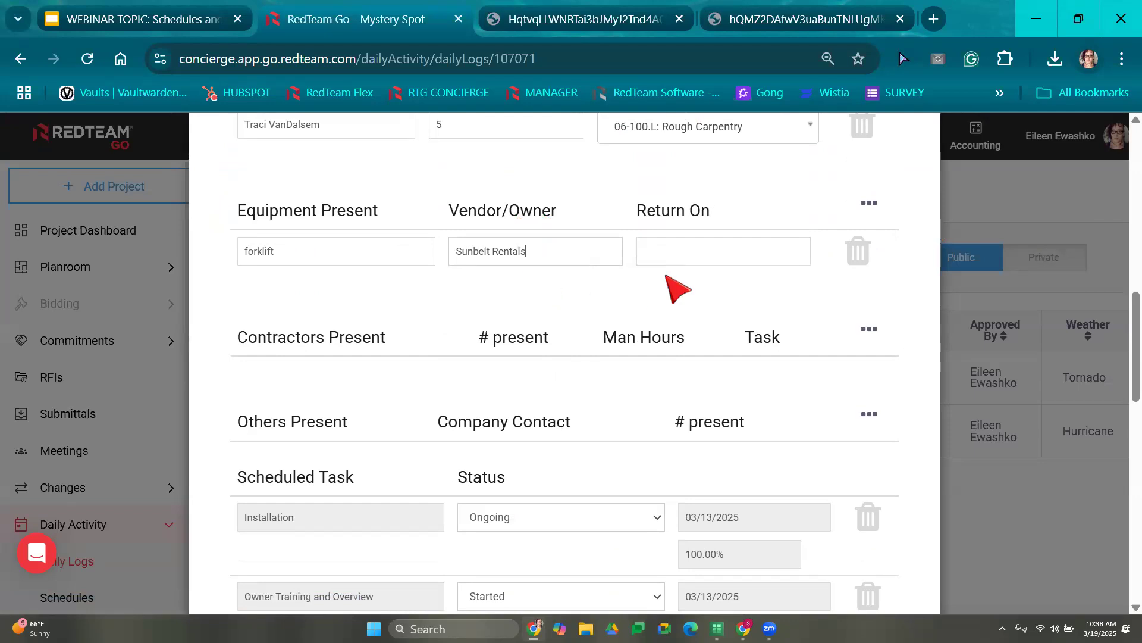
{"action": "left_click", "coordinate": [674, 254]}
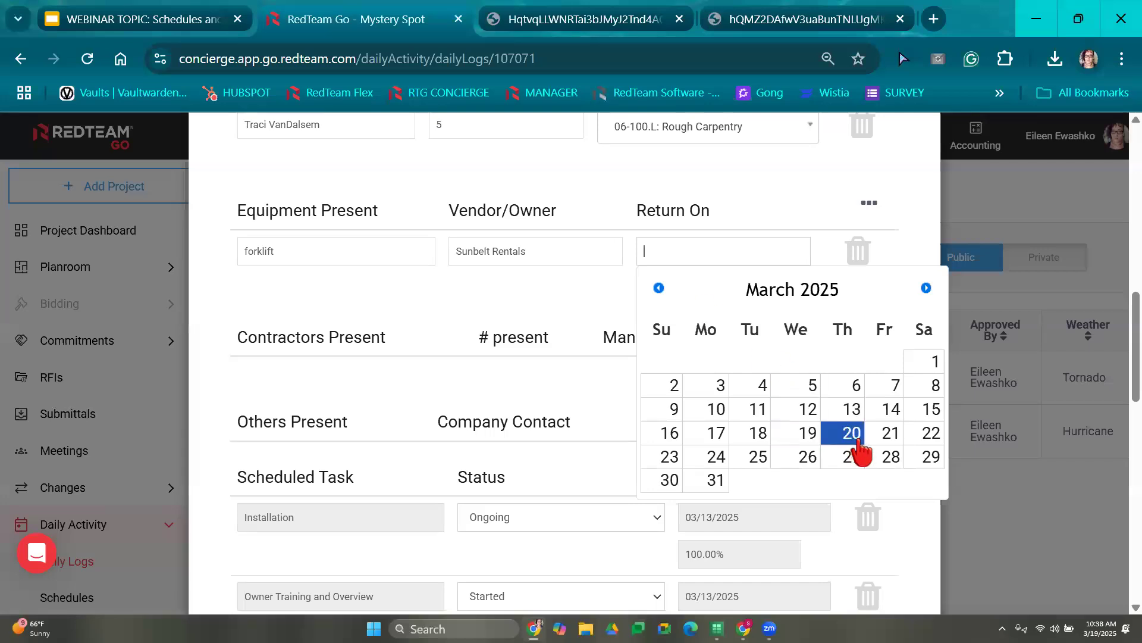
{"action": "left_click", "coordinate": [880, 432]}
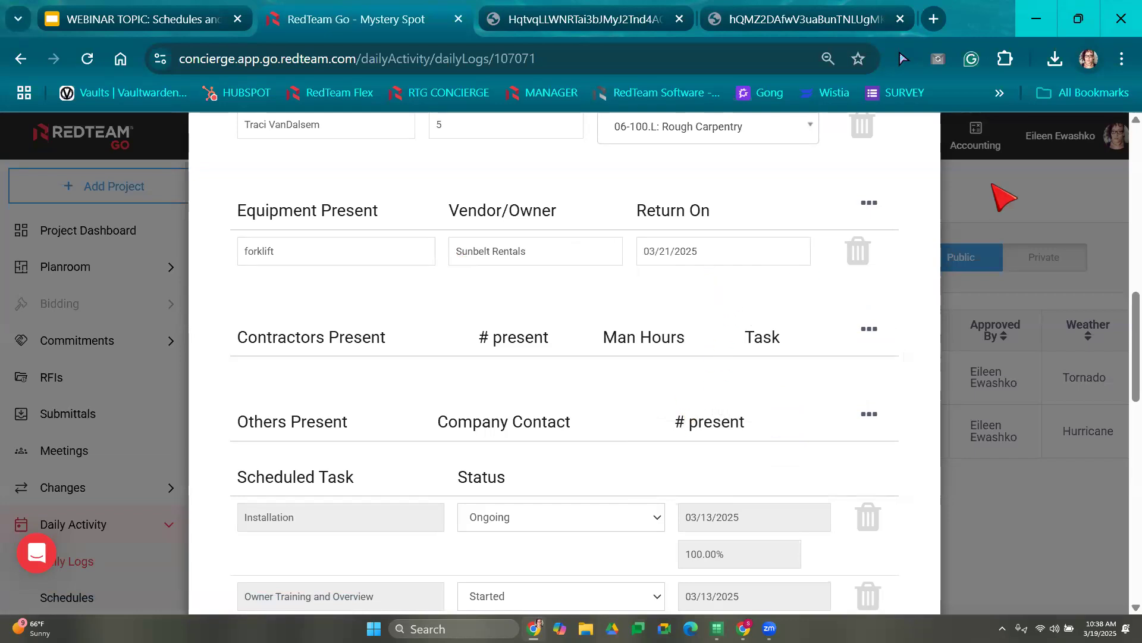
- Add a second row under Equipment Present and name the equipment ladder a-frame
{"action": "left_click", "coordinate": [869, 203]}
{"action": "left_click", "coordinate": [868, 206]}
{"action": "left_click", "coordinate": [782, 277]}
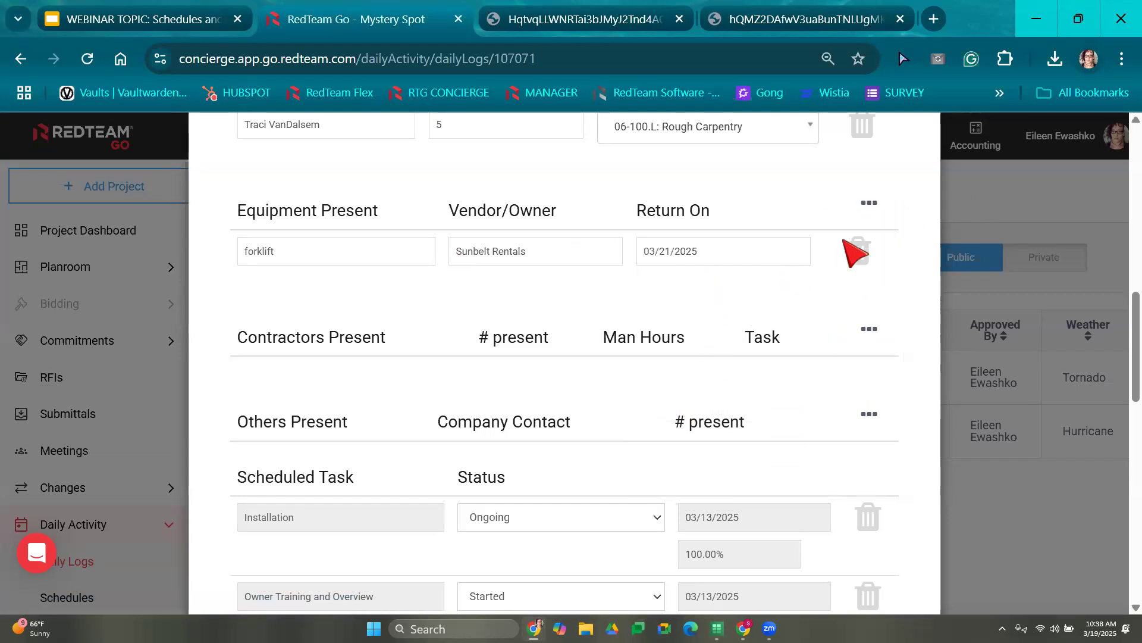
{"action": "left_click", "coordinate": [868, 218]}
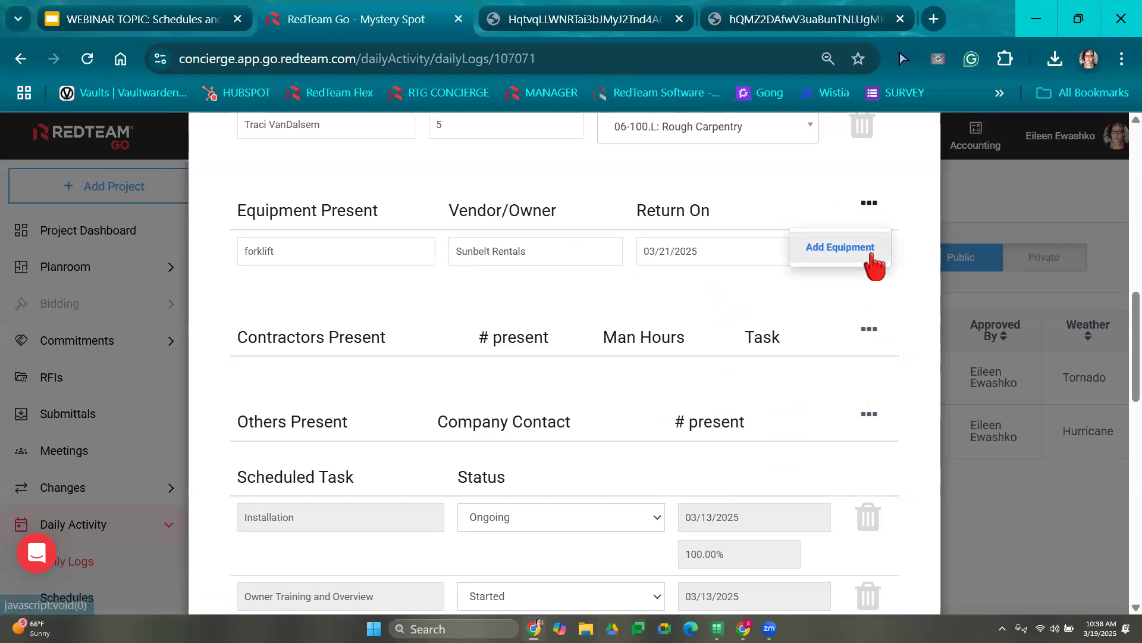
{"action": "left_click", "coordinate": [870, 205]}
{"action": "left_click", "coordinate": [844, 248]}
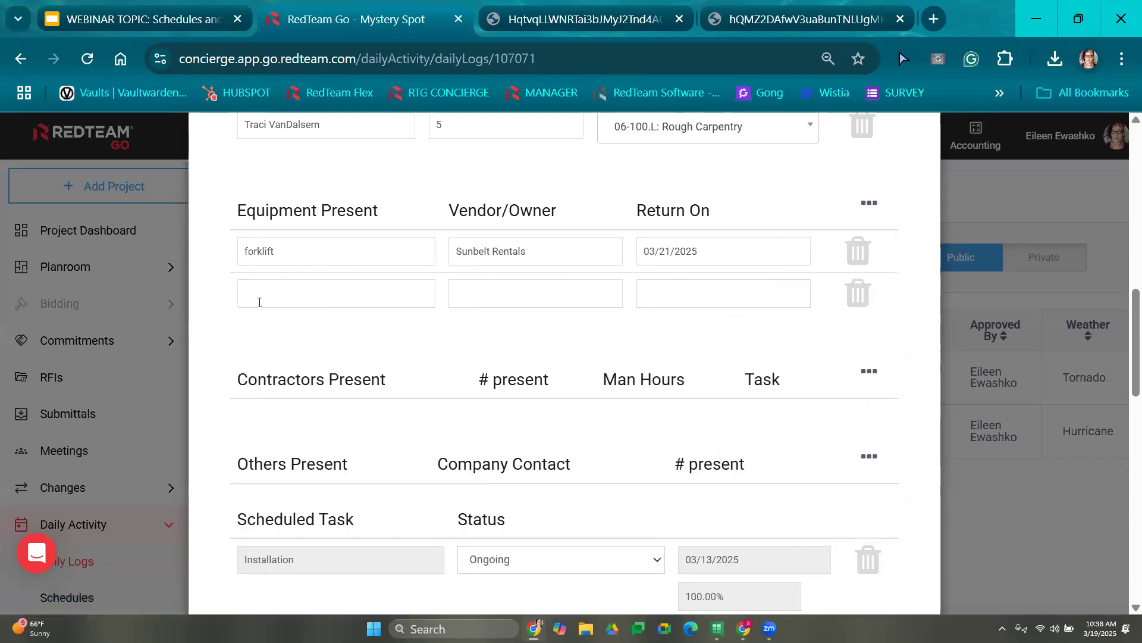
{"action": "type", "text": "ladder a-framehouse"}
{"action": "key", "text": "Tab"}
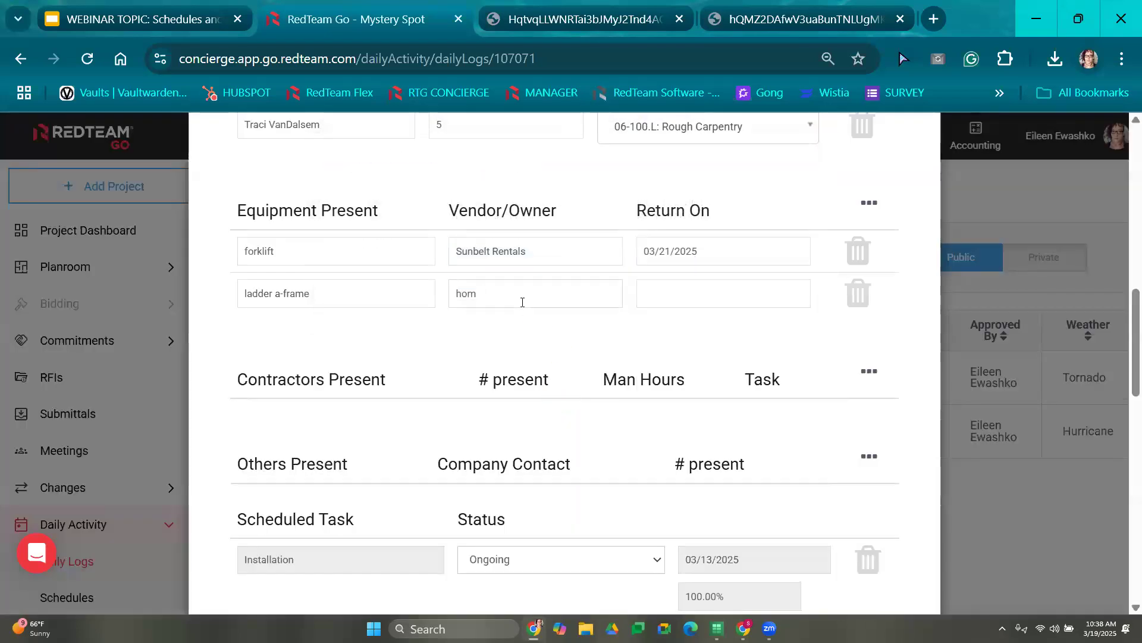
- Set Home Depot. as the ladder's vendor and 03/21/2025 as its return date
{"action": "type", "text": "e"}
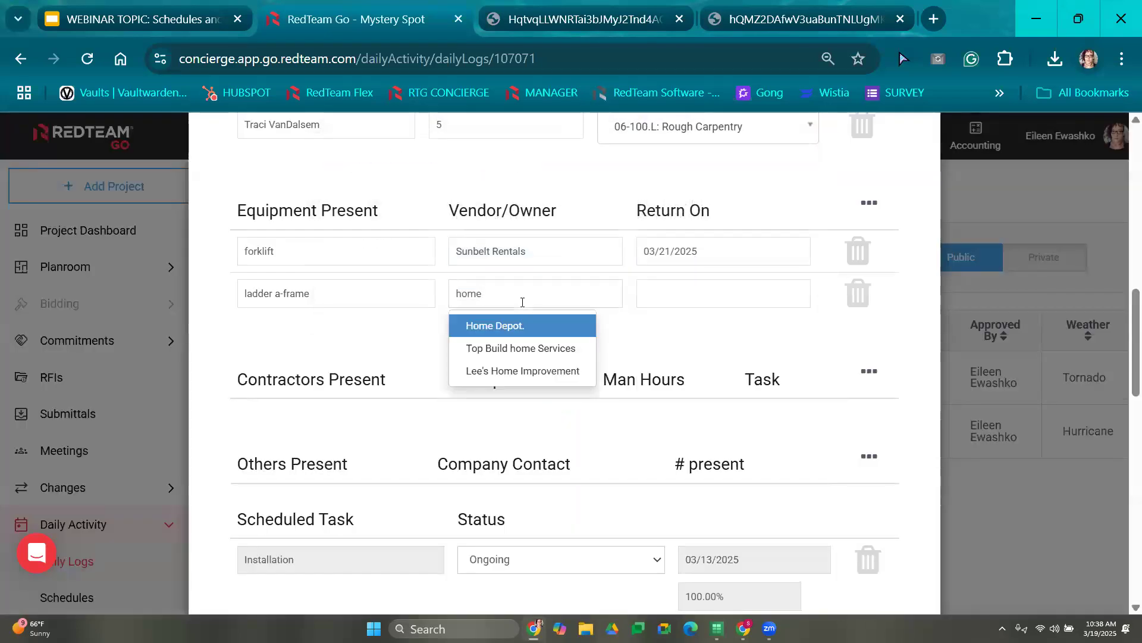
{"action": "left_click", "coordinate": [491, 325]}
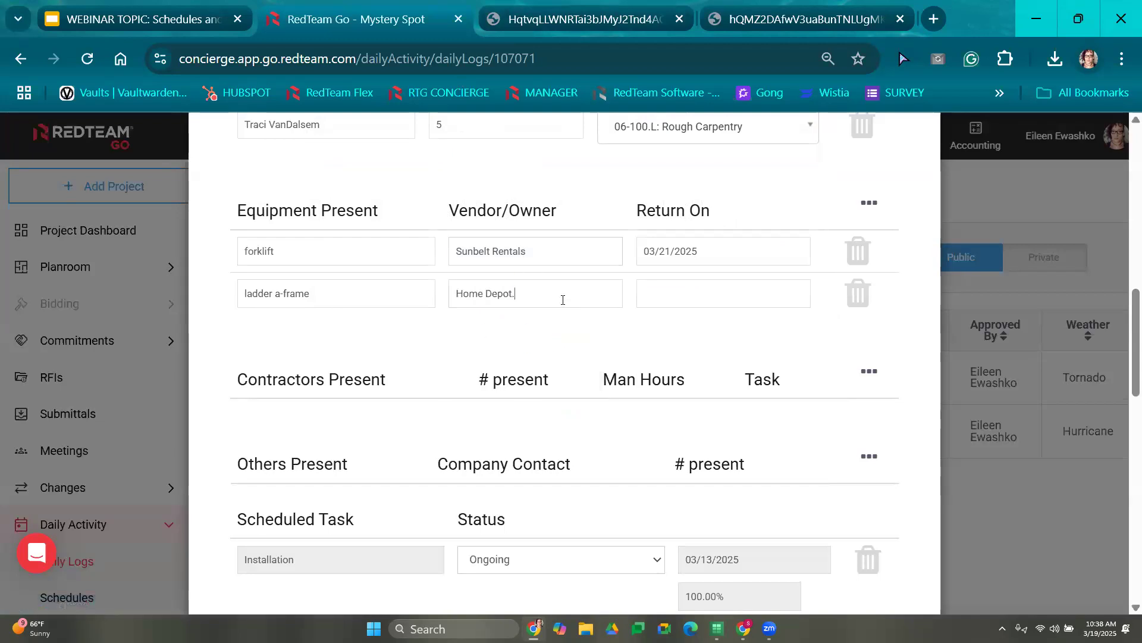
{"action": "left_click", "coordinate": [658, 296]}
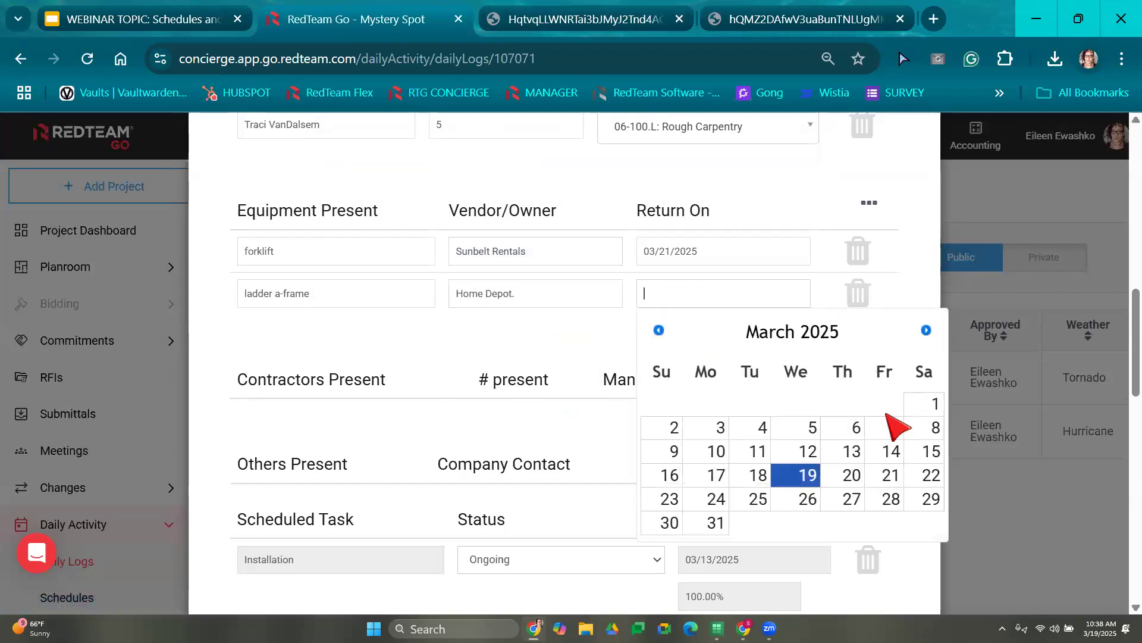
{"action": "left_click", "coordinate": [885, 476]}
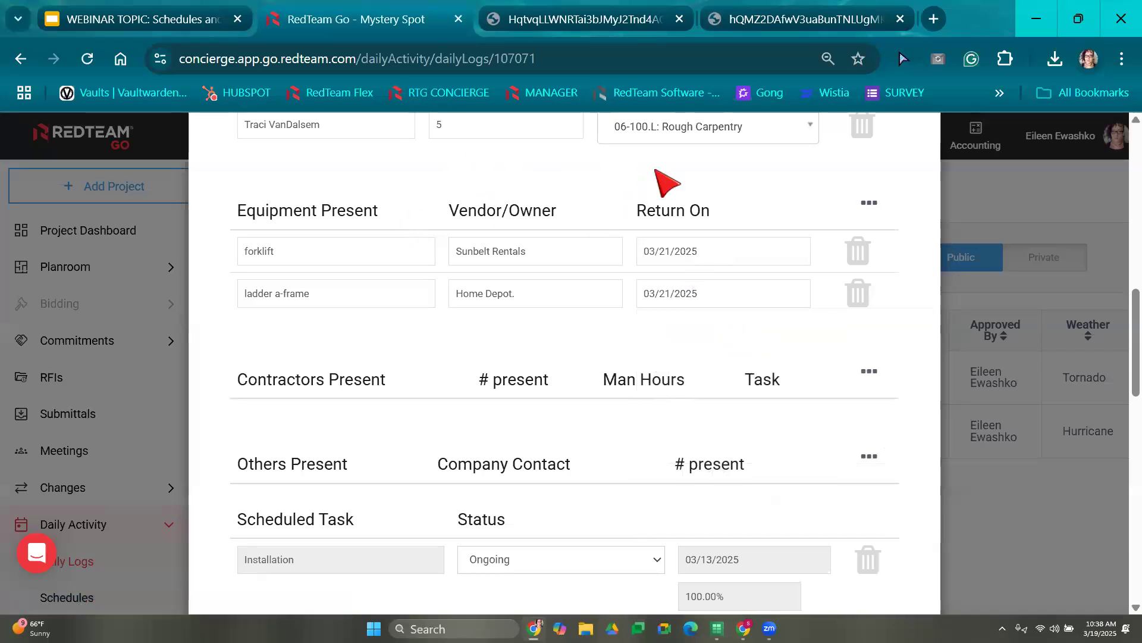
- Review the Contractors Present, Others Present and Scheduled Task sections of the daily log, including the option for adding a contractor
{"action": "scroll", "coordinate": [831, 334], "scroll_direction": "down", "scroll_amount": 2}
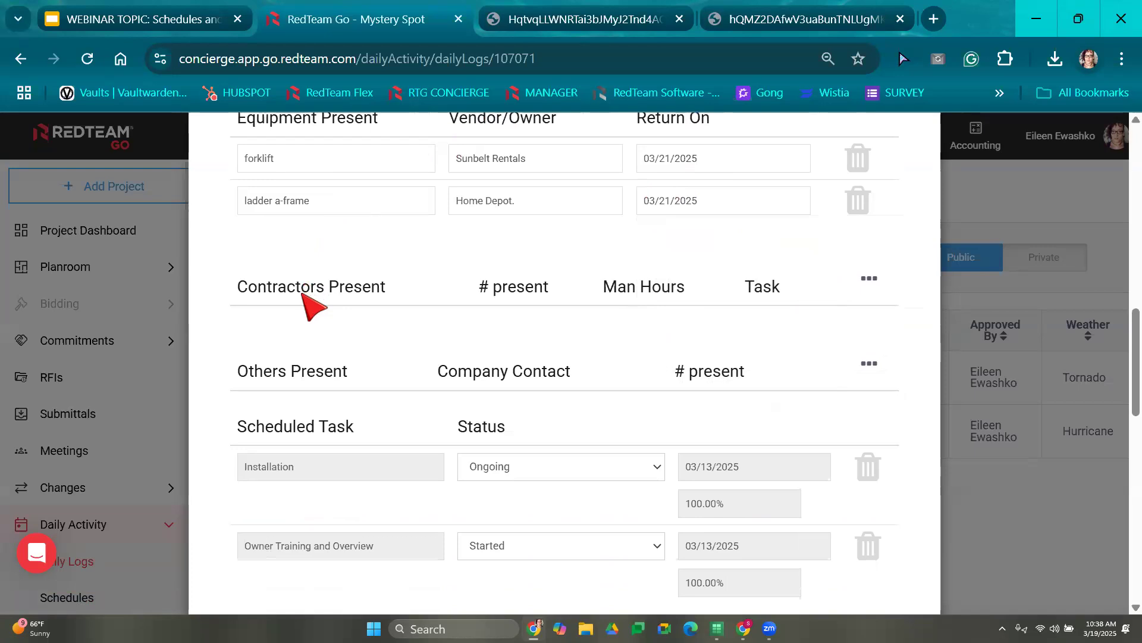
{"action": "left_click", "coordinate": [870, 281]}
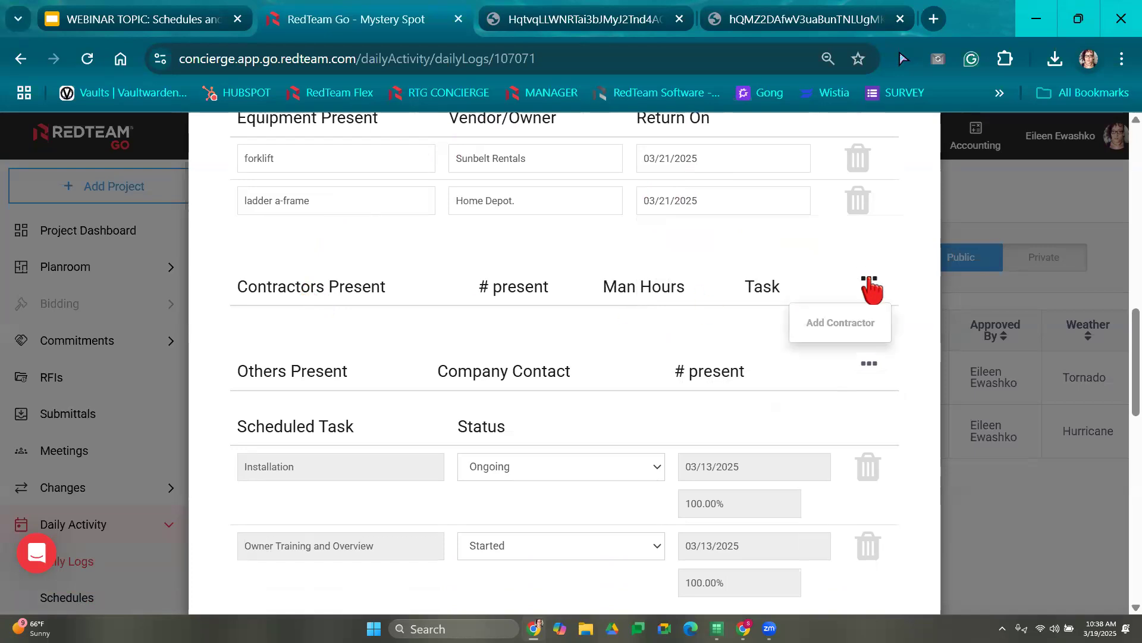
{"action": "scroll", "coordinate": [843, 326], "scroll_direction": "down", "scroll_amount": 5}
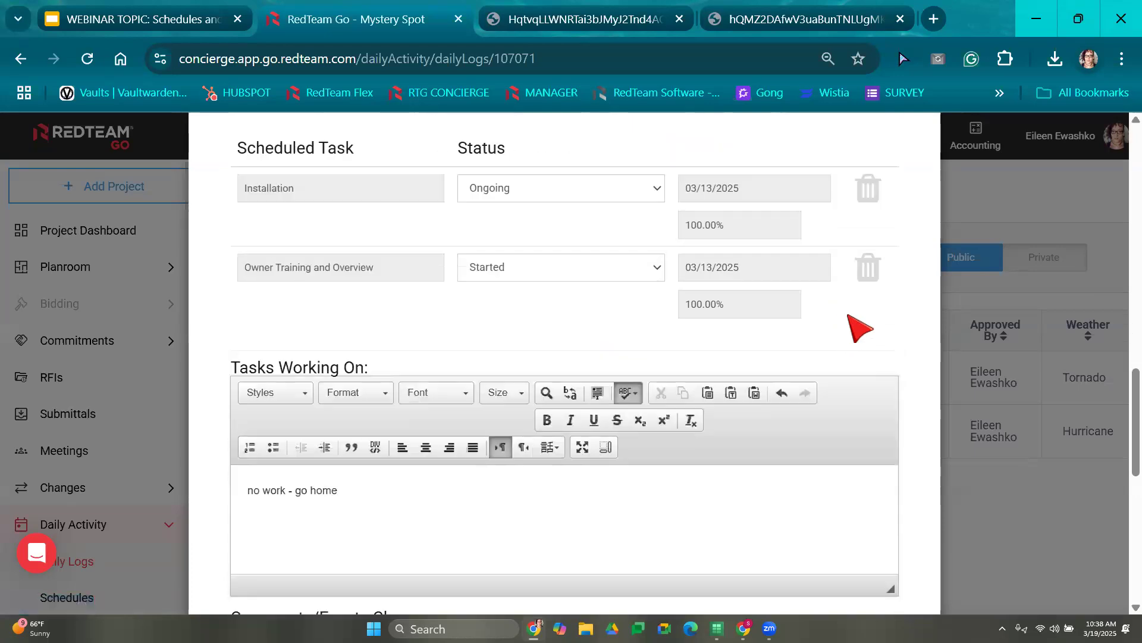
{"action": "scroll", "coordinate": [859, 327], "scroll_direction": "up", "scroll_amount": 4}
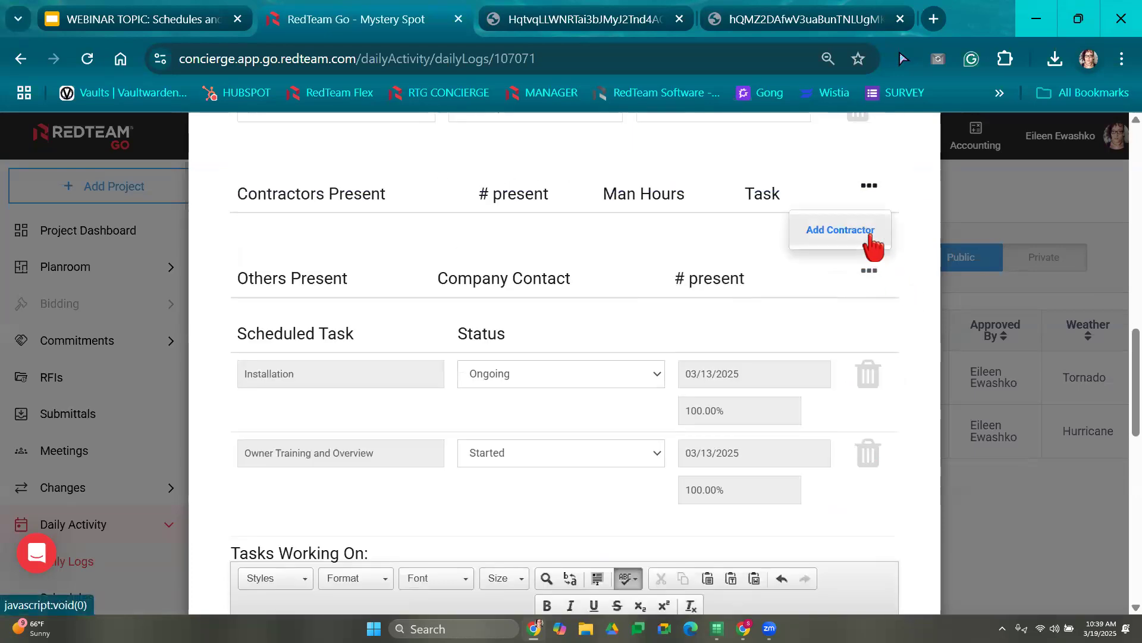
{"action": "left_click", "coordinate": [536, 234]}
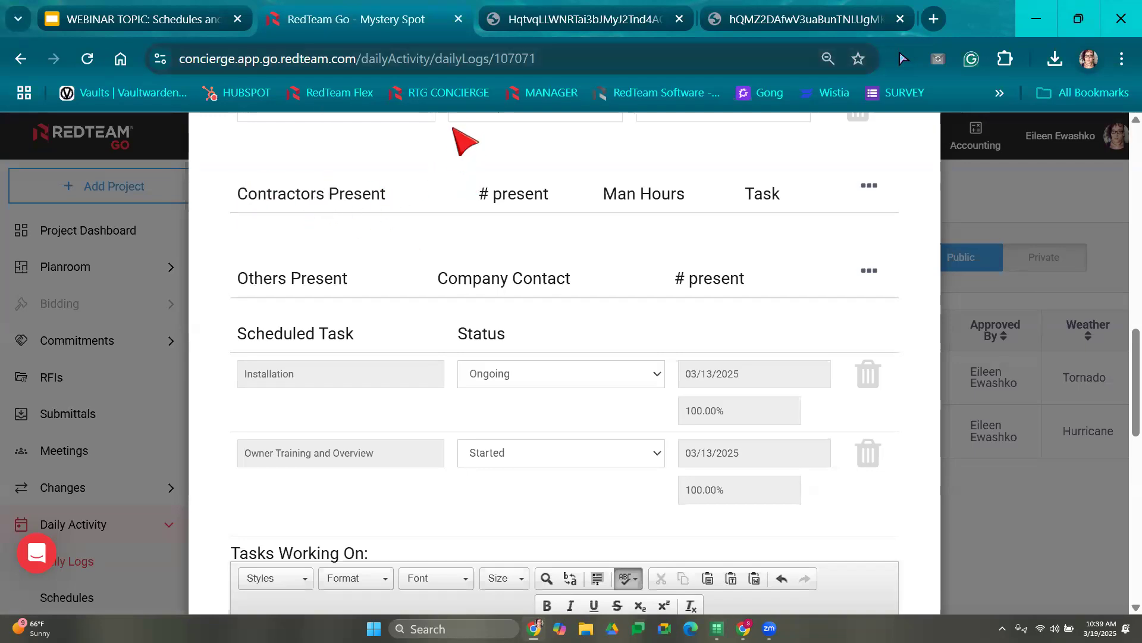
{"action": "scroll", "coordinate": [349, 225], "scroll_direction": "down", "scroll_amount": 2}
{"action": "scroll", "coordinate": [214, 296], "scroll_direction": "up", "scroll_amount": 3}
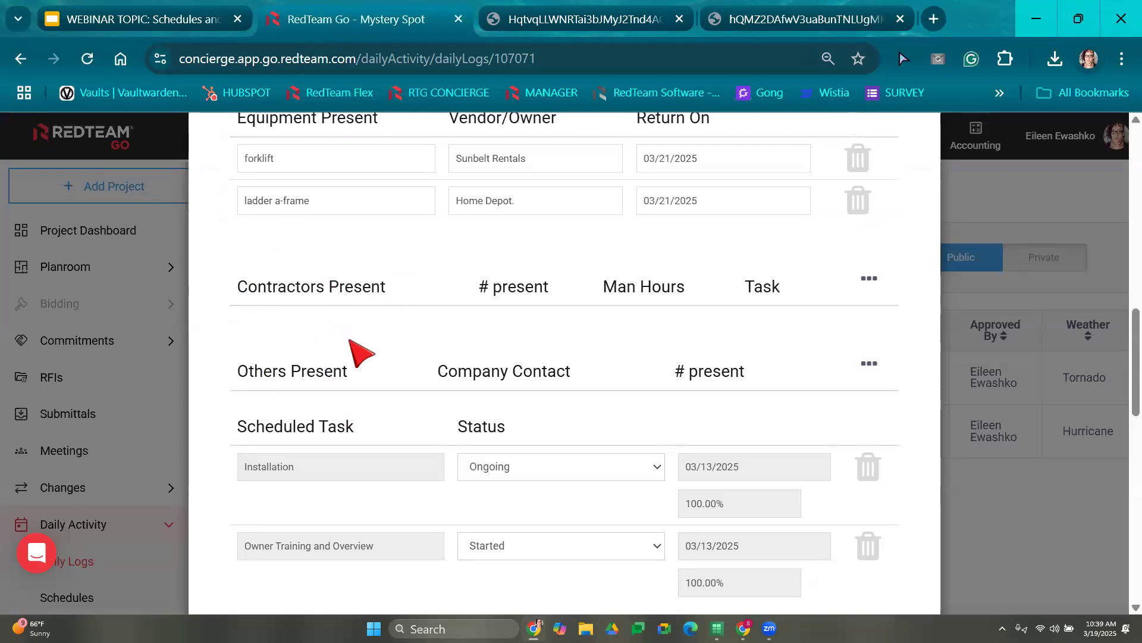
{"action": "scroll", "coordinate": [362, 354], "scroll_direction": "down", "scroll_amount": 2}
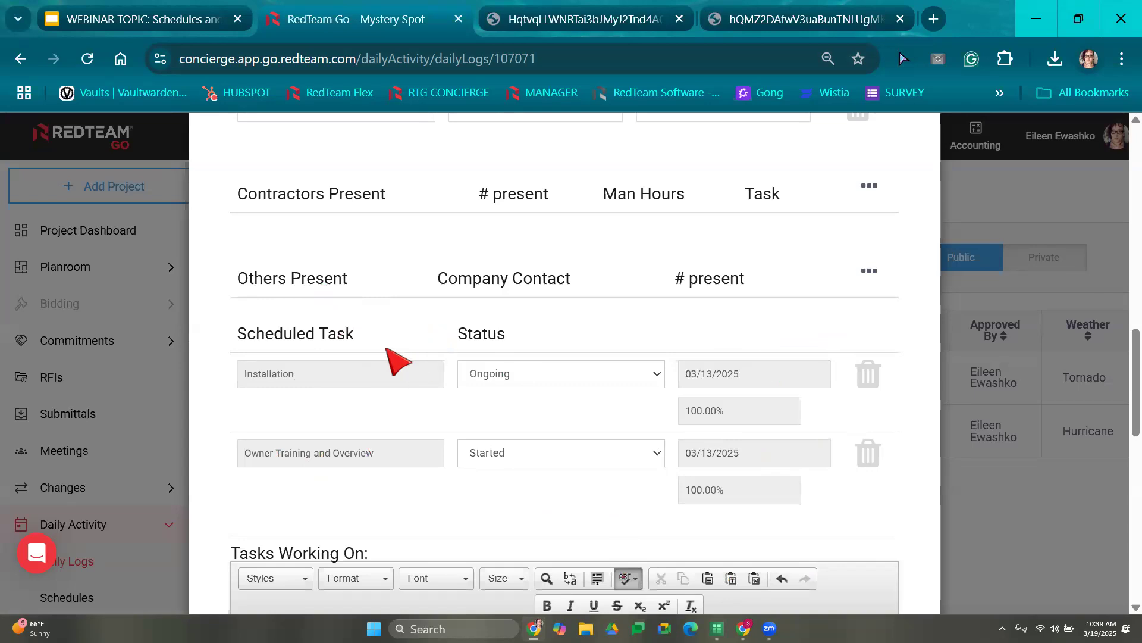
{"action": "scroll", "coordinate": [492, 530], "scroll_direction": "up", "scroll_amount": 1}
{"action": "scroll", "coordinate": [512, 280], "scroll_direction": "down", "scroll_amount": 5}
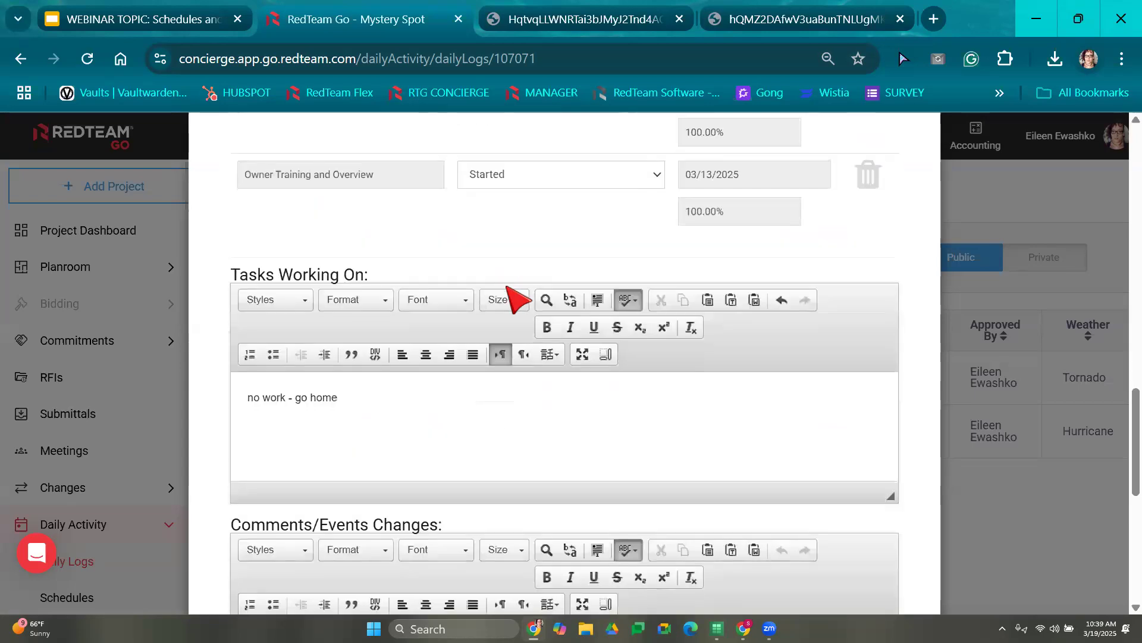
{"action": "scroll", "coordinate": [507, 287], "scroll_direction": "up", "scroll_amount": 3}
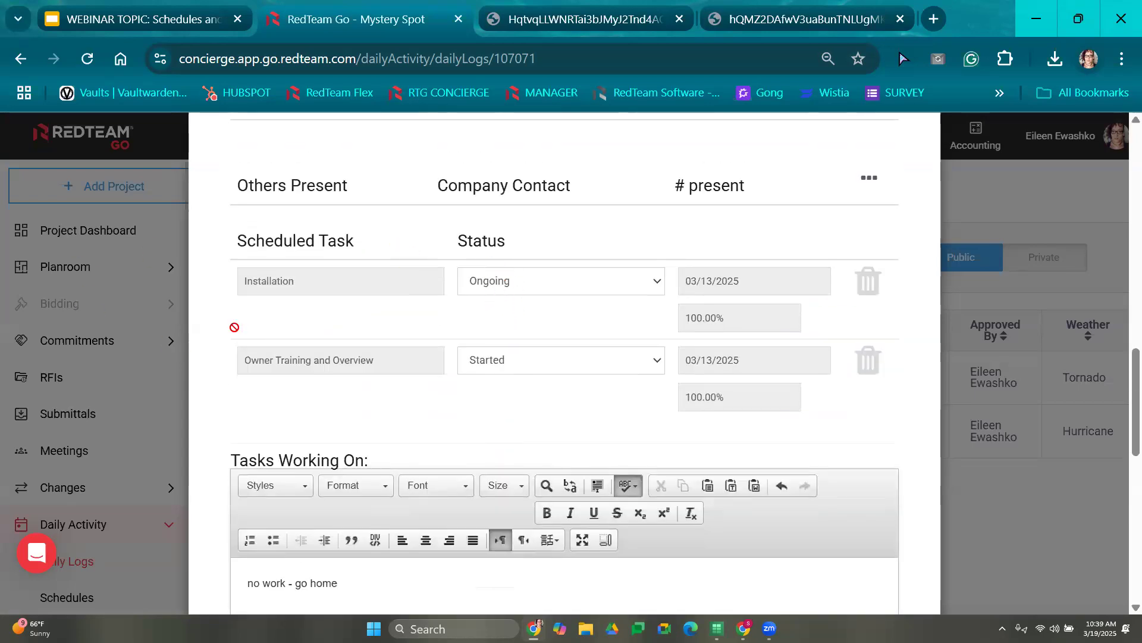
{"action": "scroll", "coordinate": [510, 428], "scroll_direction": "up", "scroll_amount": 5}
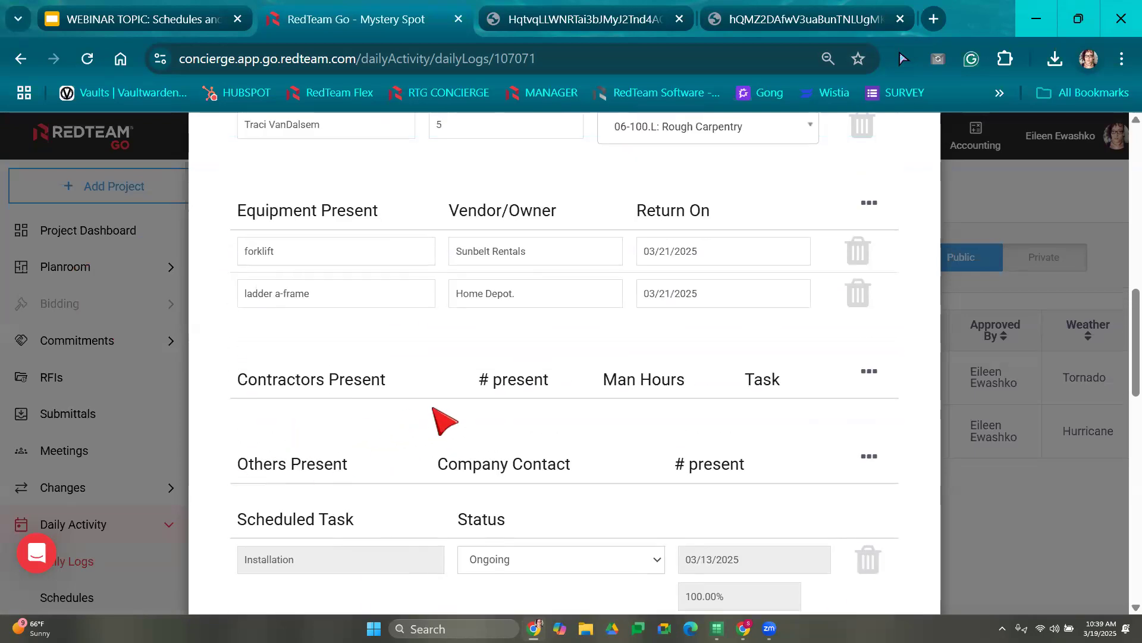
{"action": "scroll", "coordinate": [456, 424], "scroll_direction": "down", "scroll_amount": 1}
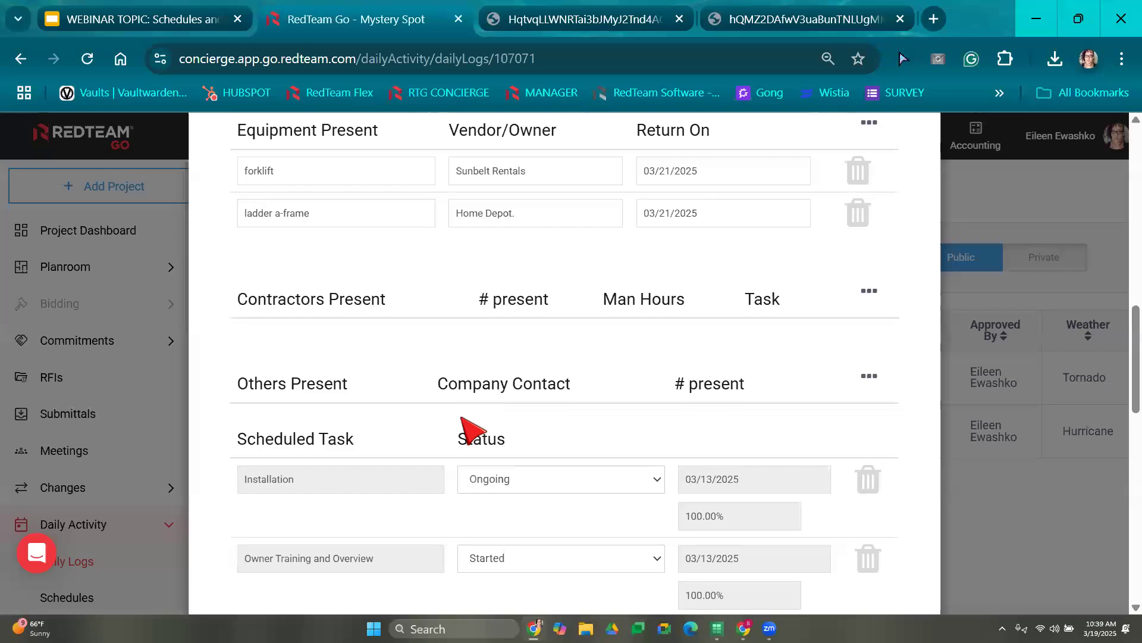
- Set the Owner Training and Overview task's status to Propose Completion Date with the date 03/20/2025
{"action": "scroll", "coordinate": [463, 419], "scroll_direction": "down", "scroll_amount": 2}
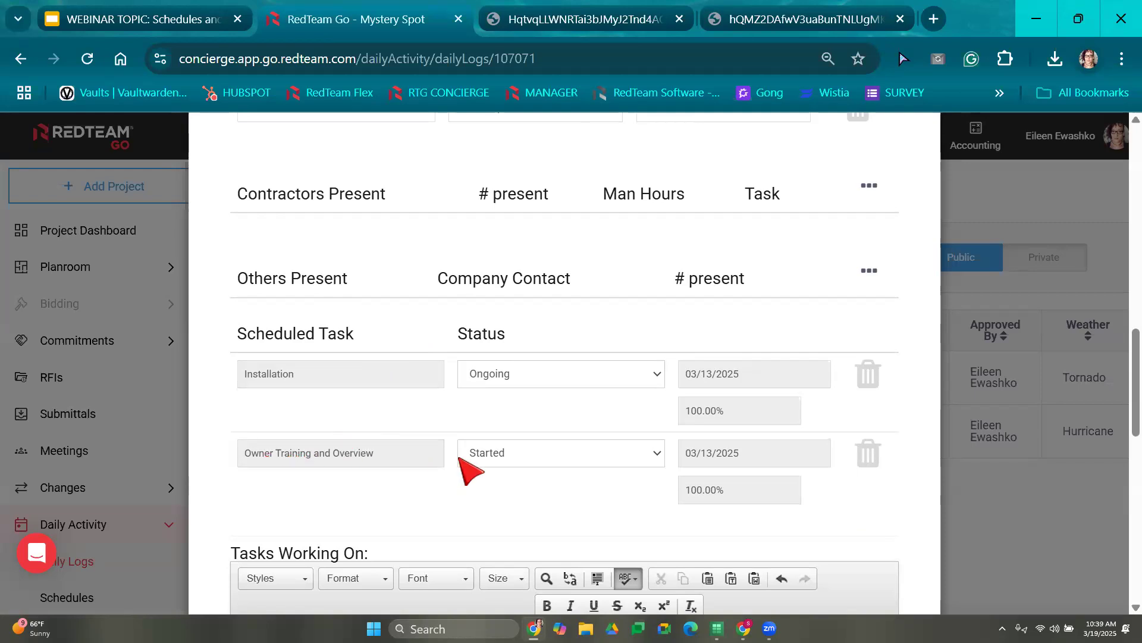
{"action": "left_click", "coordinate": [486, 456]}
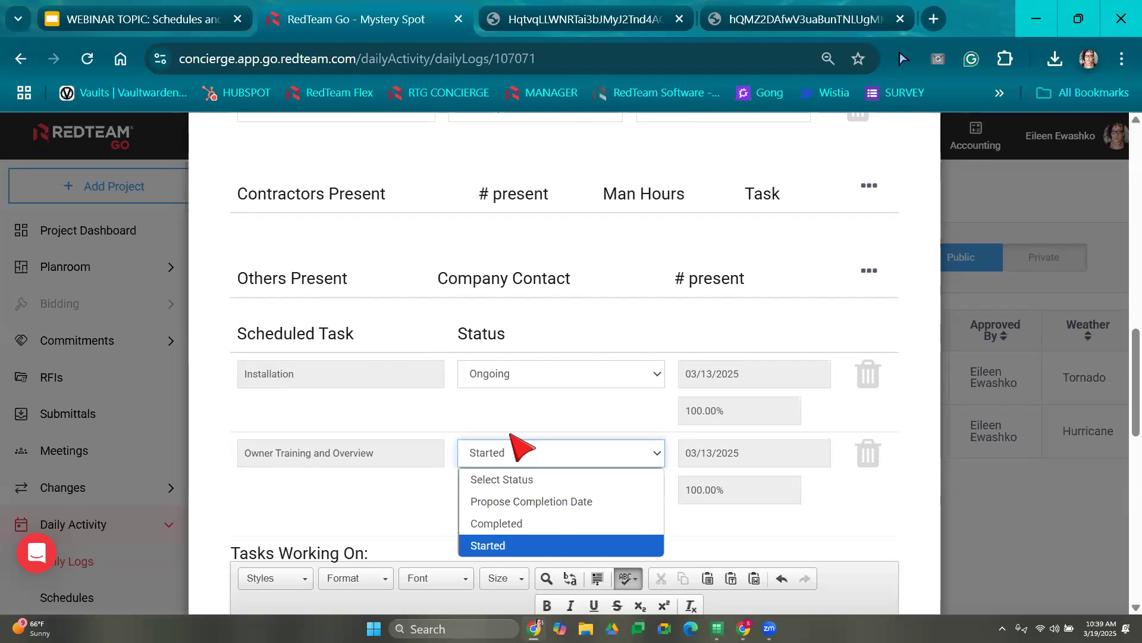
{"action": "left_click", "coordinate": [489, 503]}
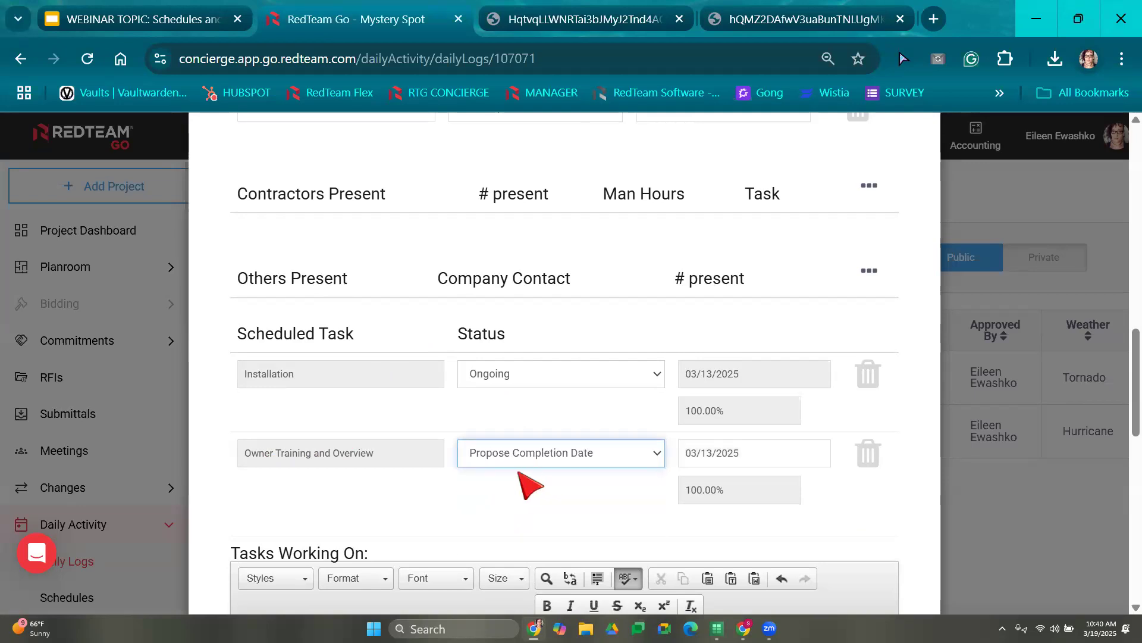
{"action": "left_click", "coordinate": [708, 455]}
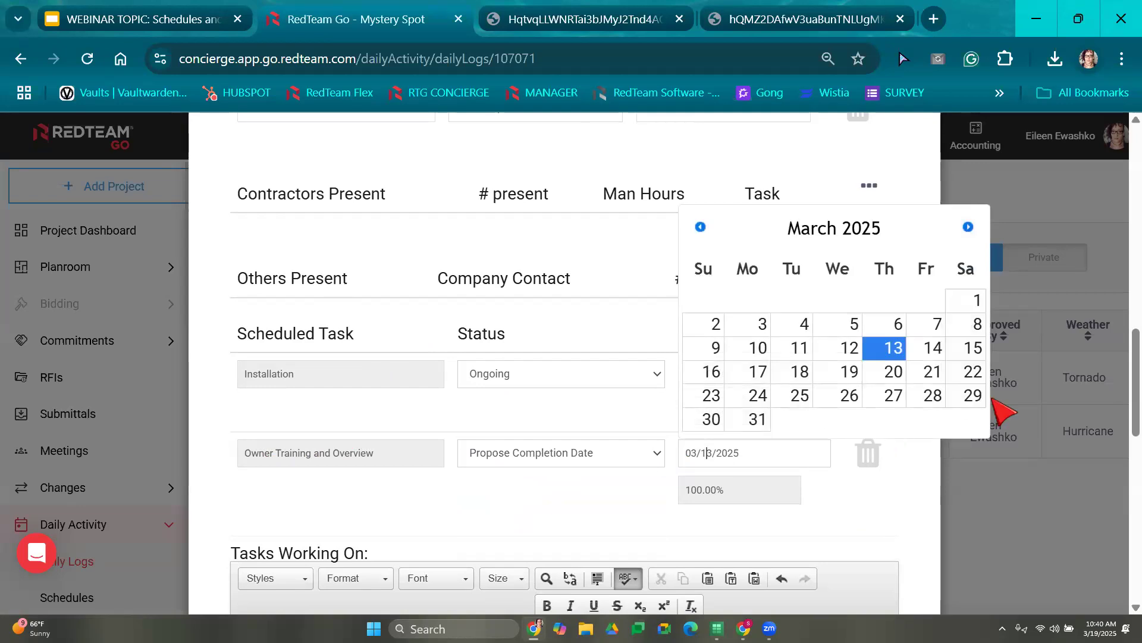
{"action": "left_click", "coordinate": [894, 374]}
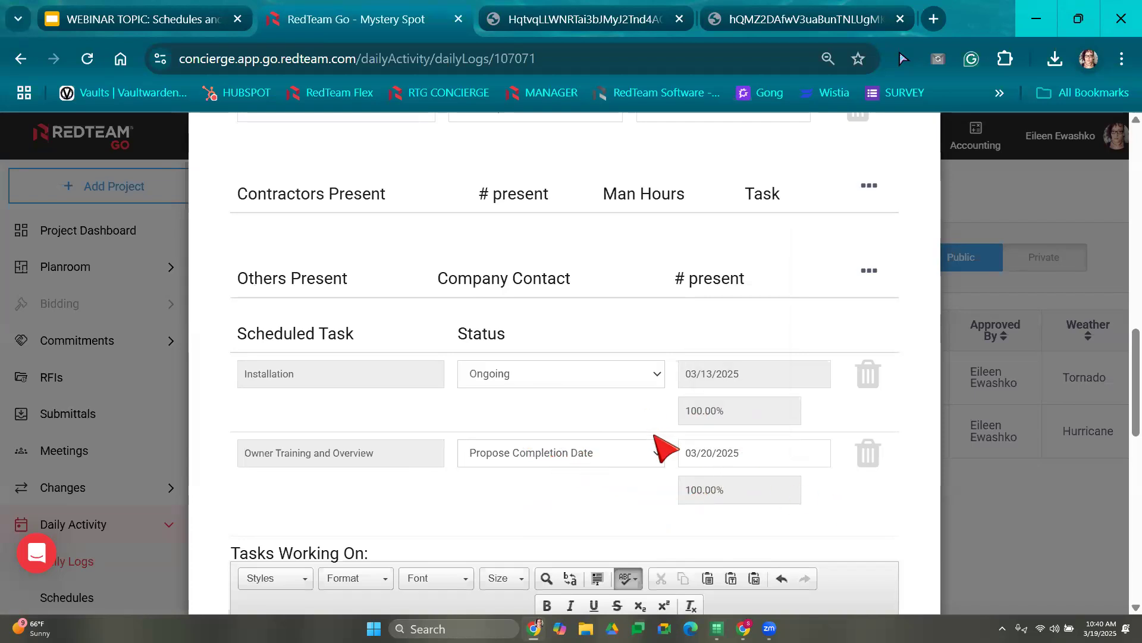
- Replace the Tasks Working On text with a list of separate lines each reading "task"
{"action": "scroll", "coordinate": [660, 446], "scroll_direction": "down", "scroll_amount": 8}
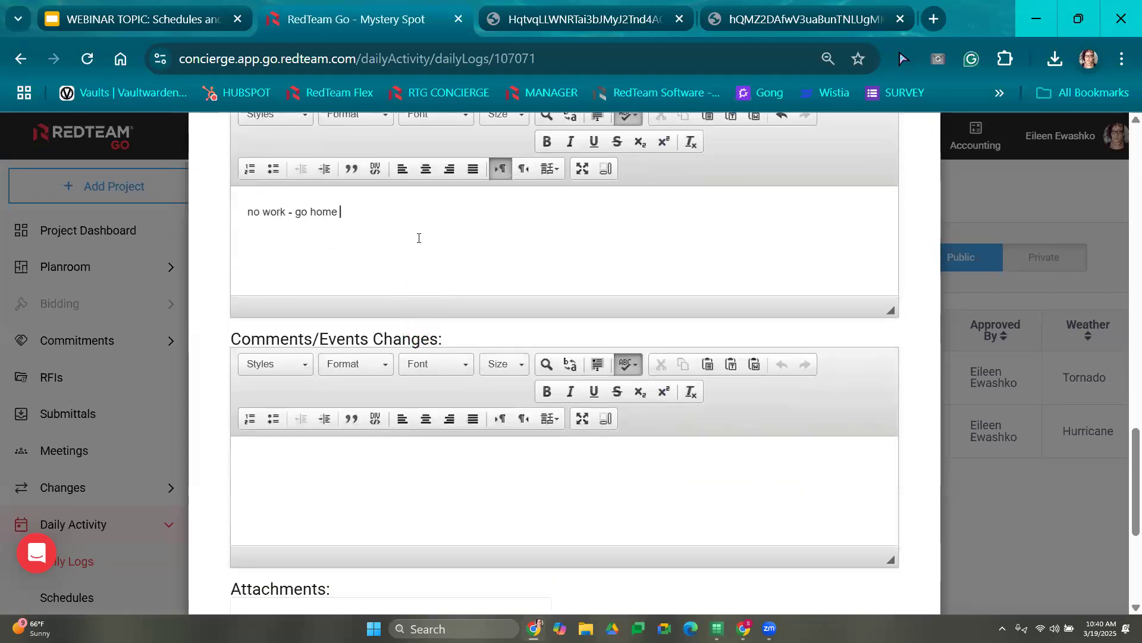
{"action": "scroll", "coordinate": [419, 238], "scroll_direction": "up", "scroll_amount": 3}
{"action": "key", "text": "ctrl+a"}
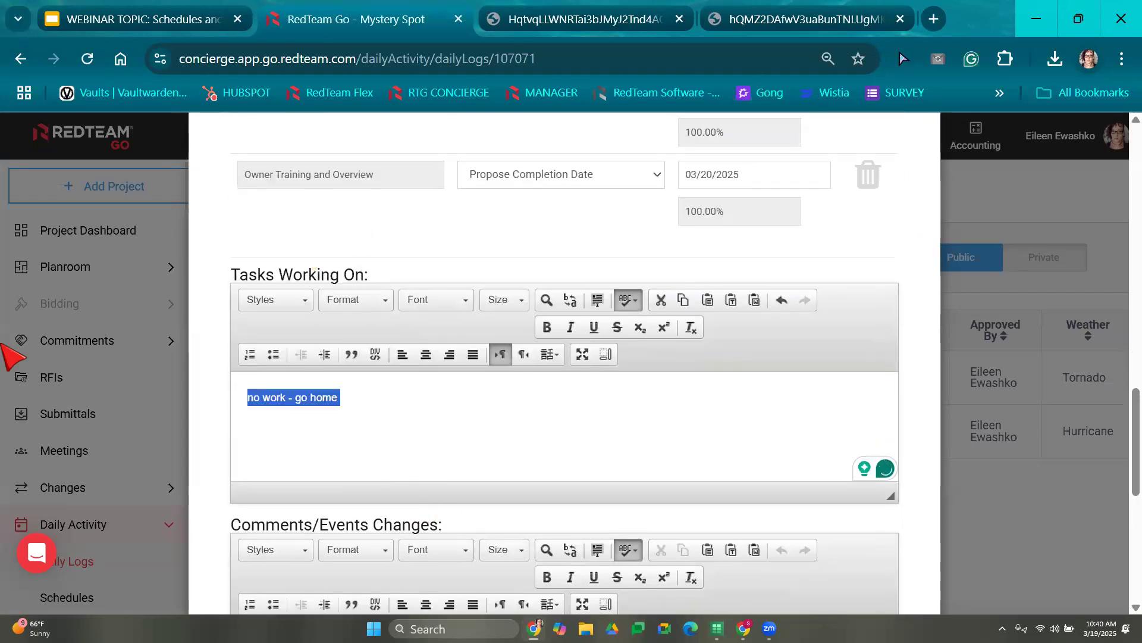
{"action": "type", "text": "task"}
{"action": "key", "text": "Return"}
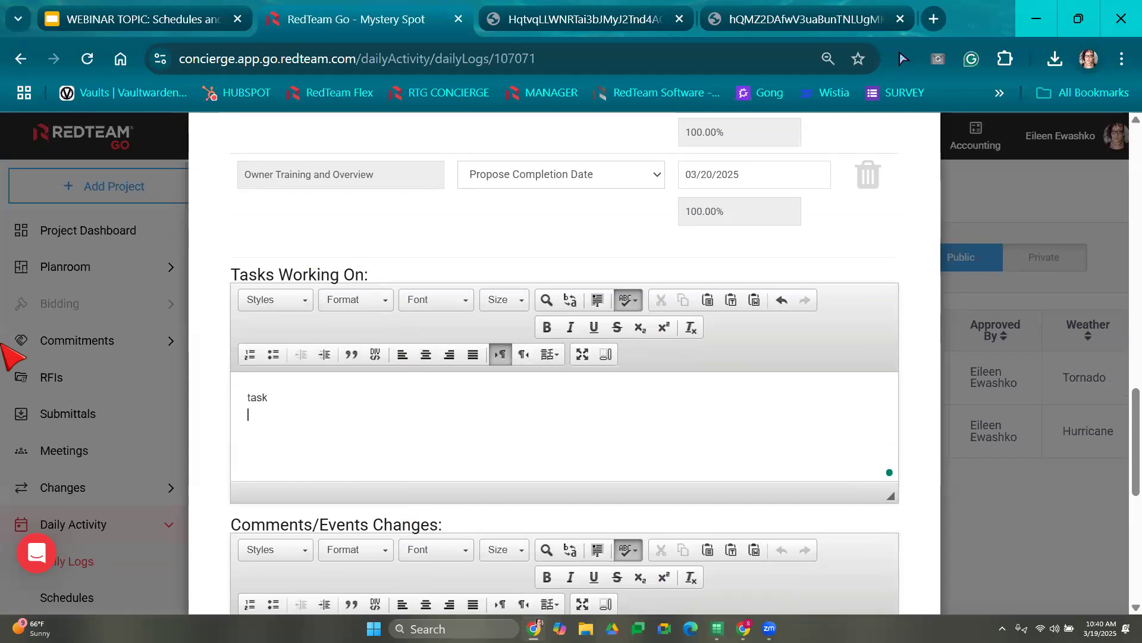
{"action": "type", "text": "task"}
{"action": "key", "text": "Return"}
{"action": "type", "text": "task"}
{"action": "key", "text": "Return"}
{"action": "type", "text": "tas"}
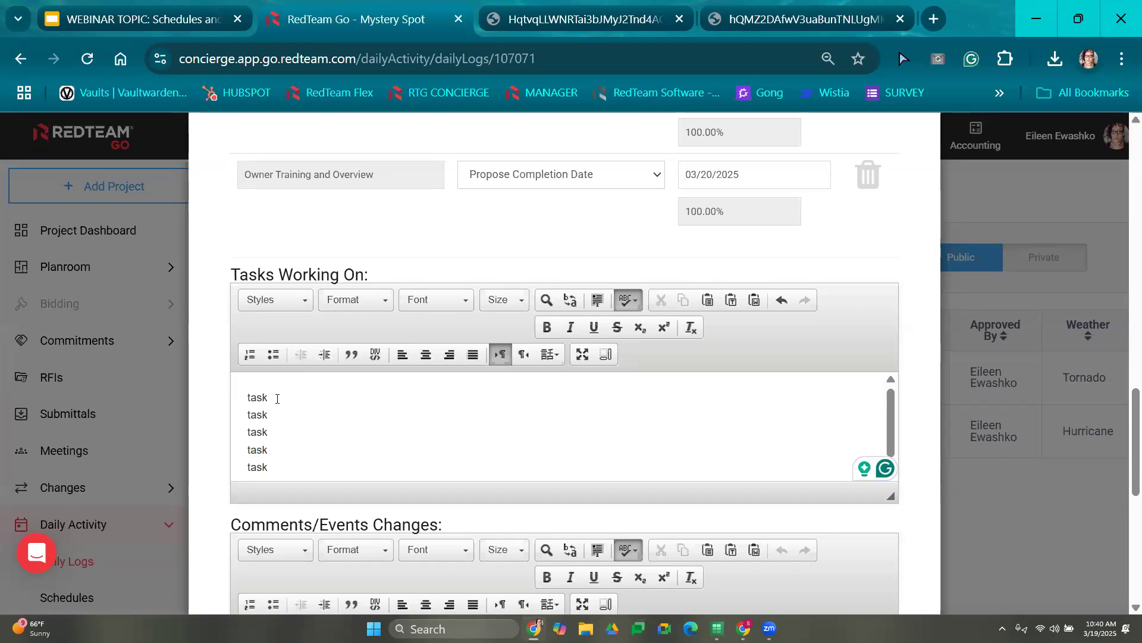
{"action": "scroll", "coordinate": [307, 402], "scroll_direction": "down", "scroll_amount": 1}
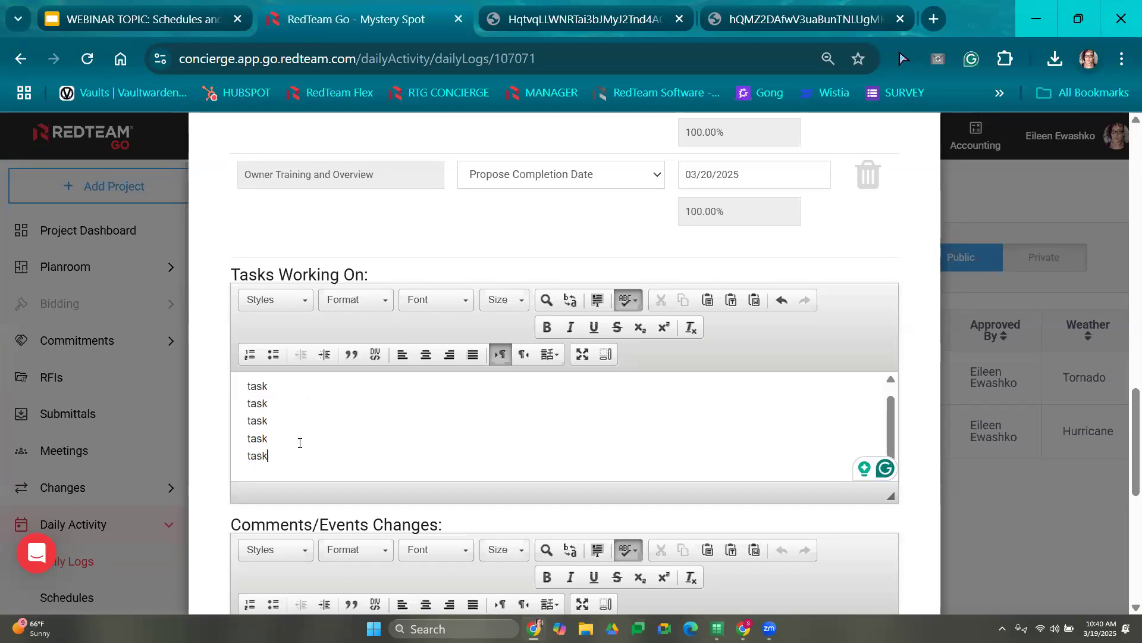
{"action": "type", "text": "taskj"}
{"action": "key", "text": "BackSpace"}
{"action": "key", "text": "Return"}
{"action": "type", "text": "task"}
{"action": "key", "text": "Return"}
{"action": "type", "text": "as"}
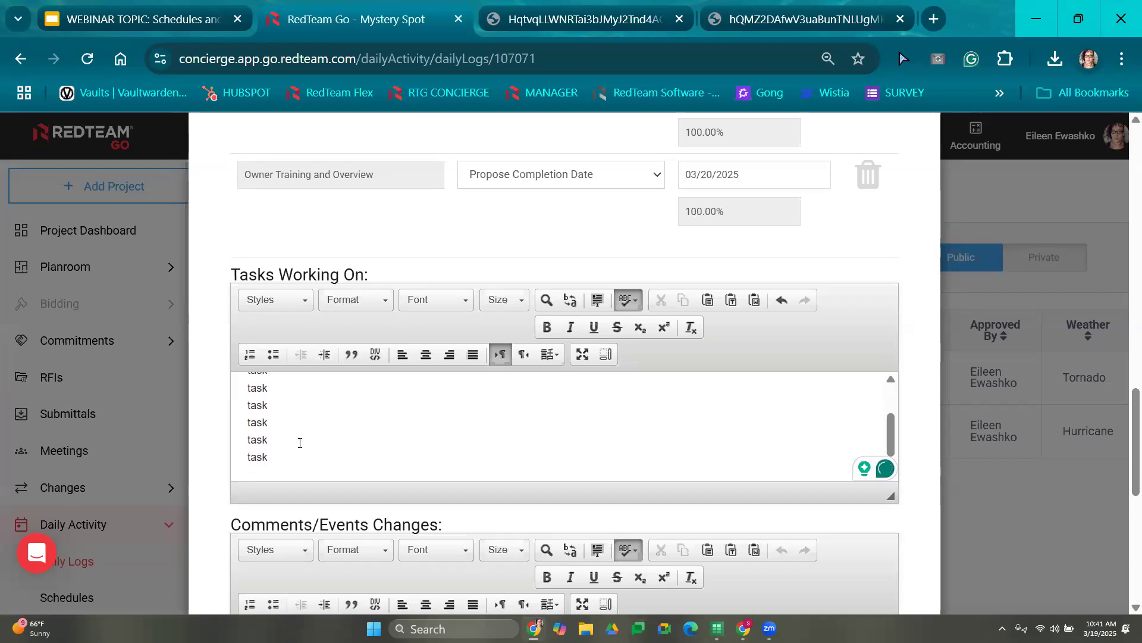
{"action": "left_click_drag", "start_coordinate": [294, 449], "coordinate": [397, 404]}
{"action": "left_click", "coordinate": [397, 404]}
- Copy the "Comments/Events Changes:" heading and paste it repeatedly into its comment field to make a long sample text
{"action": "scroll", "coordinate": [403, 393], "scroll_direction": "down", "scroll_amount": 5}
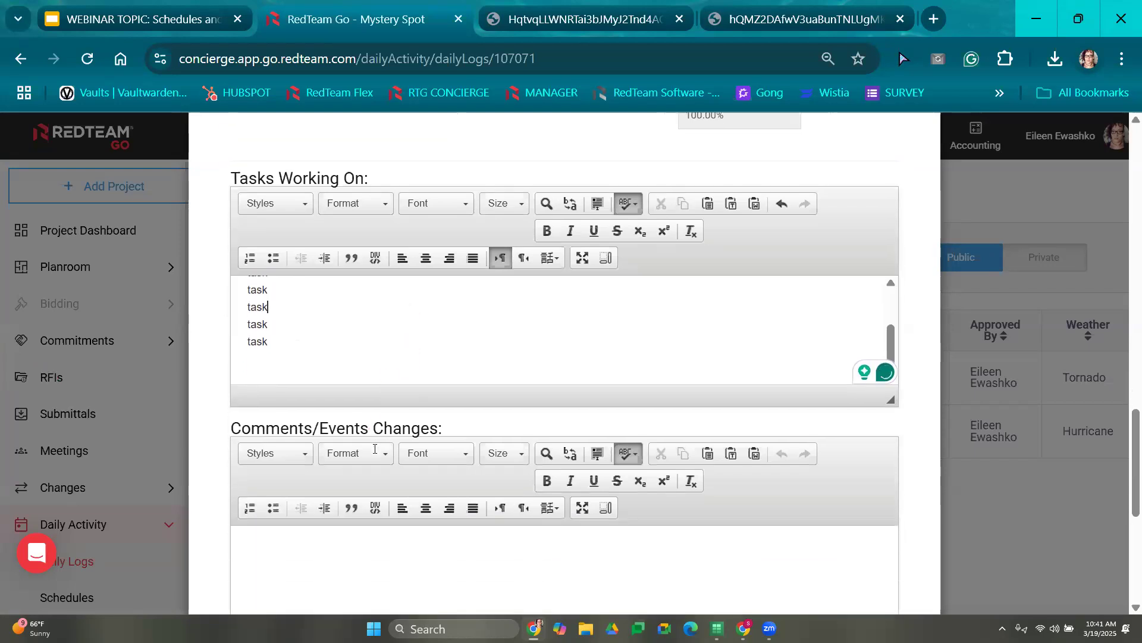
{"action": "left_click", "coordinate": [373, 434]}
{"action": "left_click_drag", "start_coordinate": [444, 246], "coordinate": [219, 242]}
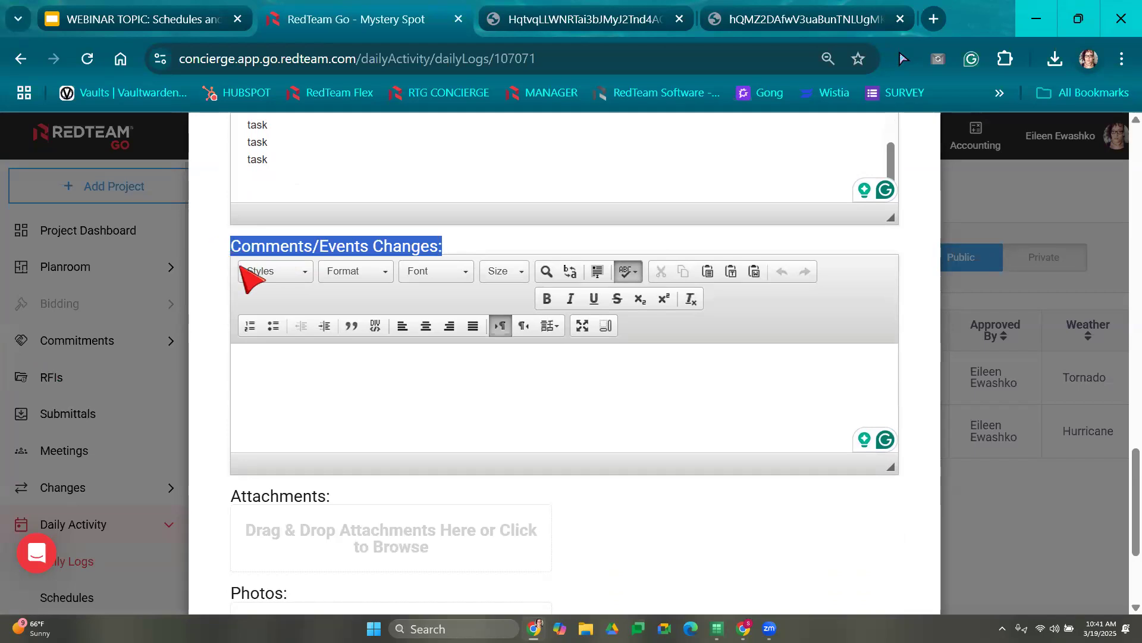
{"action": "left_click", "coordinate": [351, 392]}
{"action": "key", "text": "ctrl+v"}
{"action": "key", "text": "ctrl+v"}
{"action": "key", "text": "ctrl+v"}
{"action": "key", "text": "ctrl+v"}
{"action": "key", "text": "ctrl+v"}
{"action": "key", "text": "ctrl+v"}
{"action": "key", "text": "ctrl+v"}
{"action": "key", "text": "ctrl+v"}
{"action": "key", "text": "ctrl+v"}
{"action": "key", "text": "ctrl+v"}
{"action": "key", "text": "ctrl+v"}
{"action": "key", "text": "ctrl+v"}
{"action": "key", "text": "ctrl+v"}
{"action": "key", "text": "ctrl+v"}
{"action": "key", "text": "ctrl+v"}
{"action": "key", "text": "ctrl+v"}
{"action": "key", "text": "ctrl+v"}
{"action": "key", "text": "ctrl+v"}
{"action": "key", "text": "ctrl+v"}
{"action": "key", "text": "ctrl+v"}
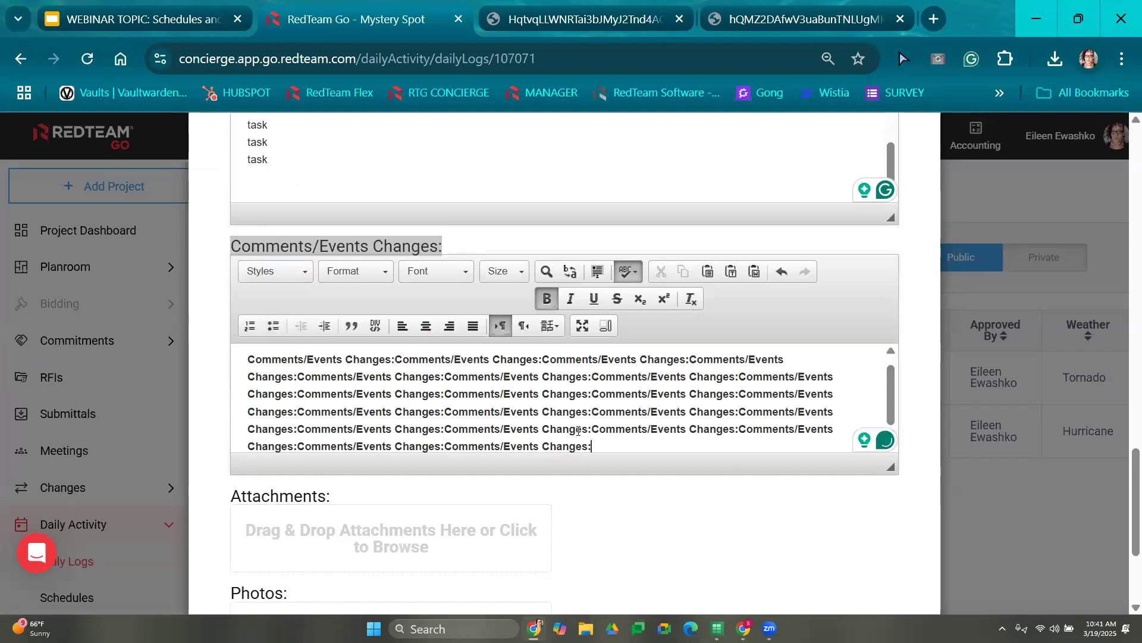
{"action": "left_click", "coordinate": [591, 402]}
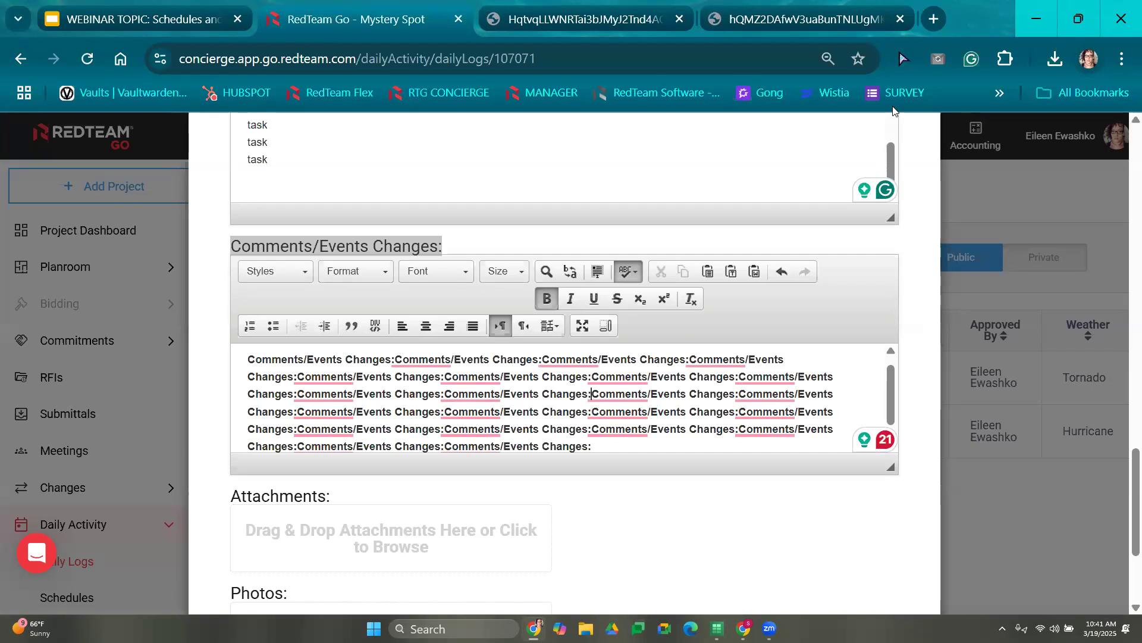
{"action": "left_click", "coordinate": [723, 515]}
{"action": "scroll", "coordinate": [685, 416], "scroll_direction": "up", "scroll_amount": 1}
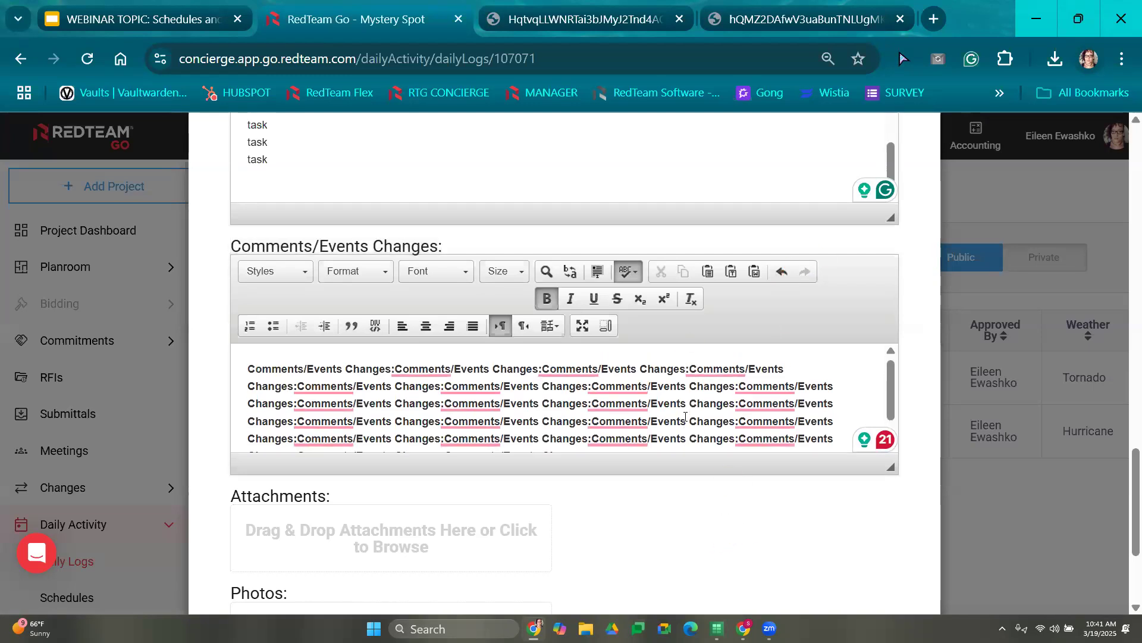
- Add a new contractor row to the daily log's Contractors Present section
{"action": "scroll", "coordinate": [774, 324], "scroll_direction": "up", "scroll_amount": 3}
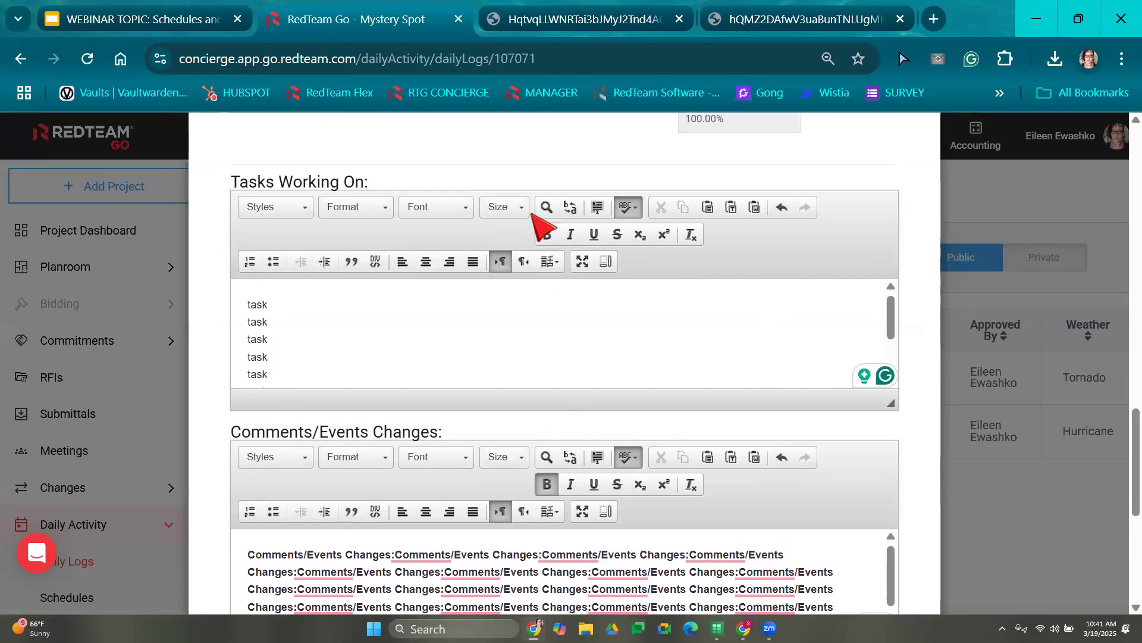
{"action": "scroll", "coordinate": [572, 454], "scroll_direction": "up", "scroll_amount": 6}
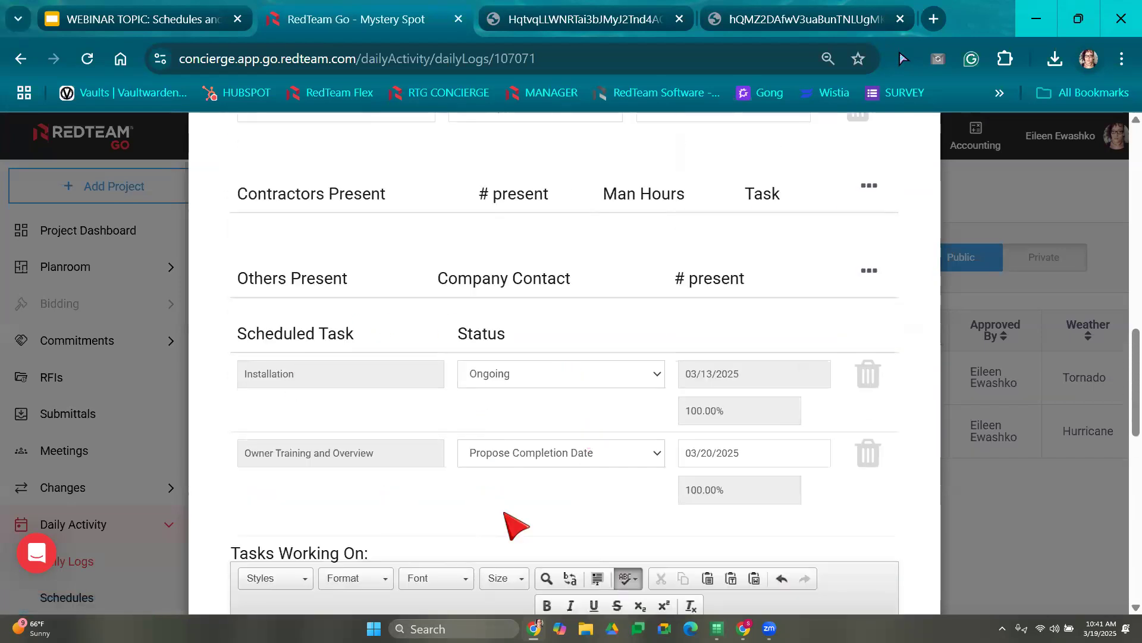
{"action": "scroll", "coordinate": [390, 222], "scroll_direction": "up", "scroll_amount": 2}
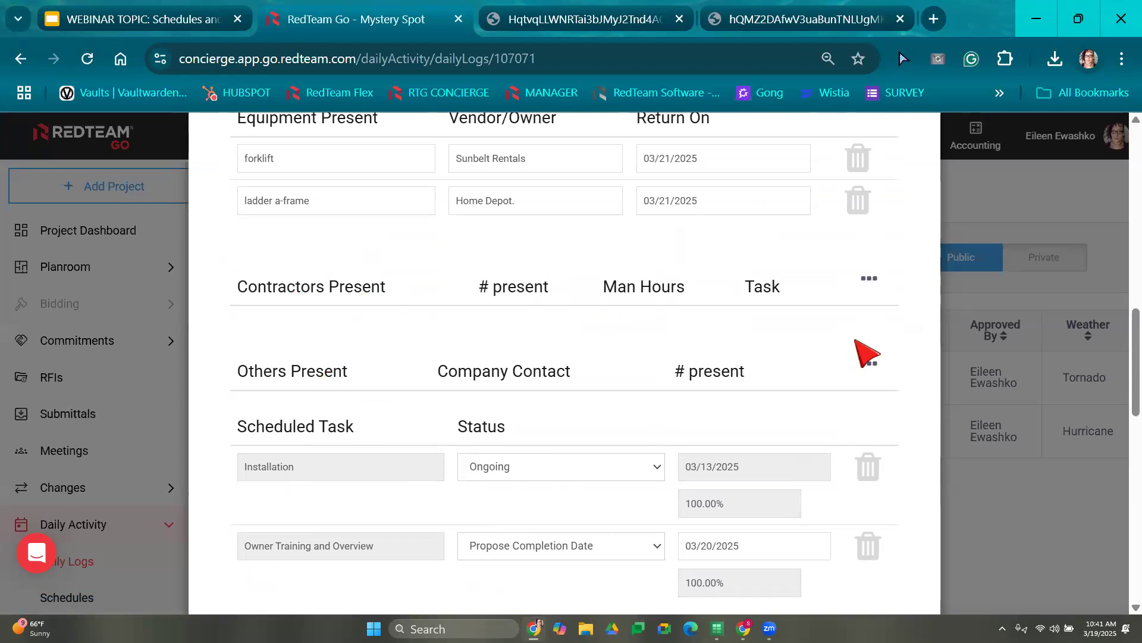
{"action": "scroll", "coordinate": [872, 287], "scroll_direction": "up", "scroll_amount": 2}
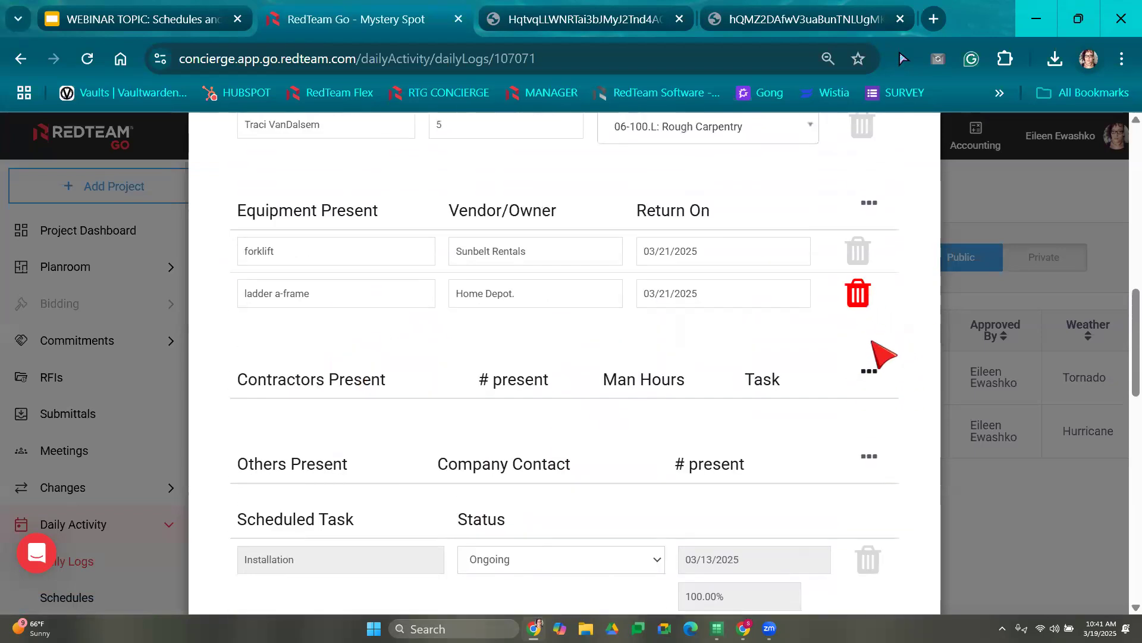
{"action": "left_click", "coordinate": [871, 372]}
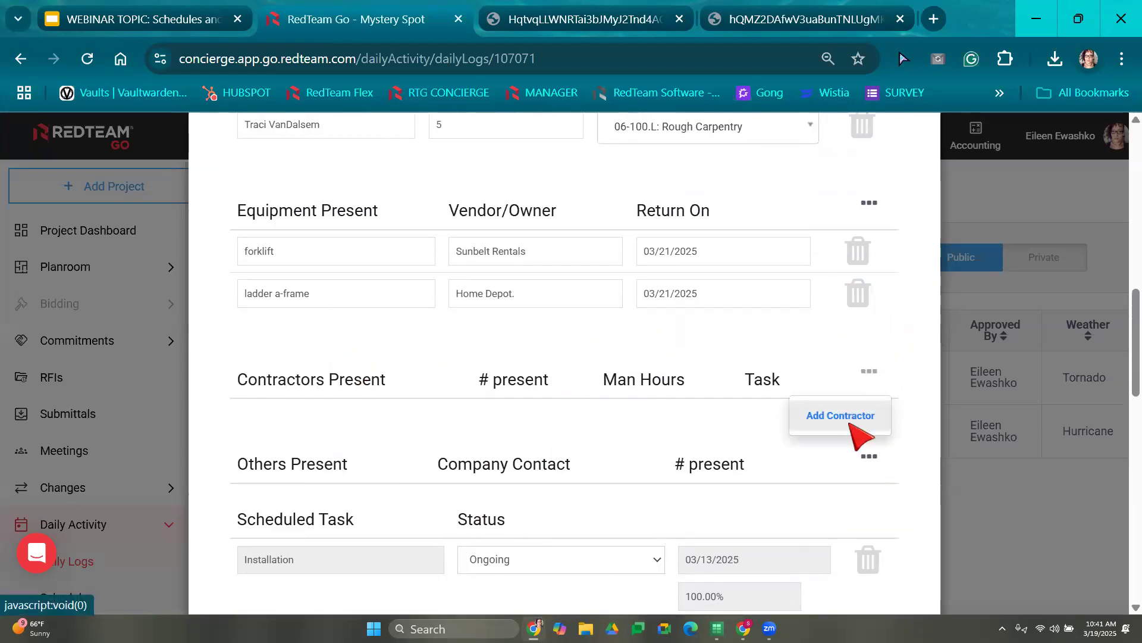
{"action": "left_click", "coordinate": [851, 428]}
{"action": "left_click", "coordinate": [870, 372]}
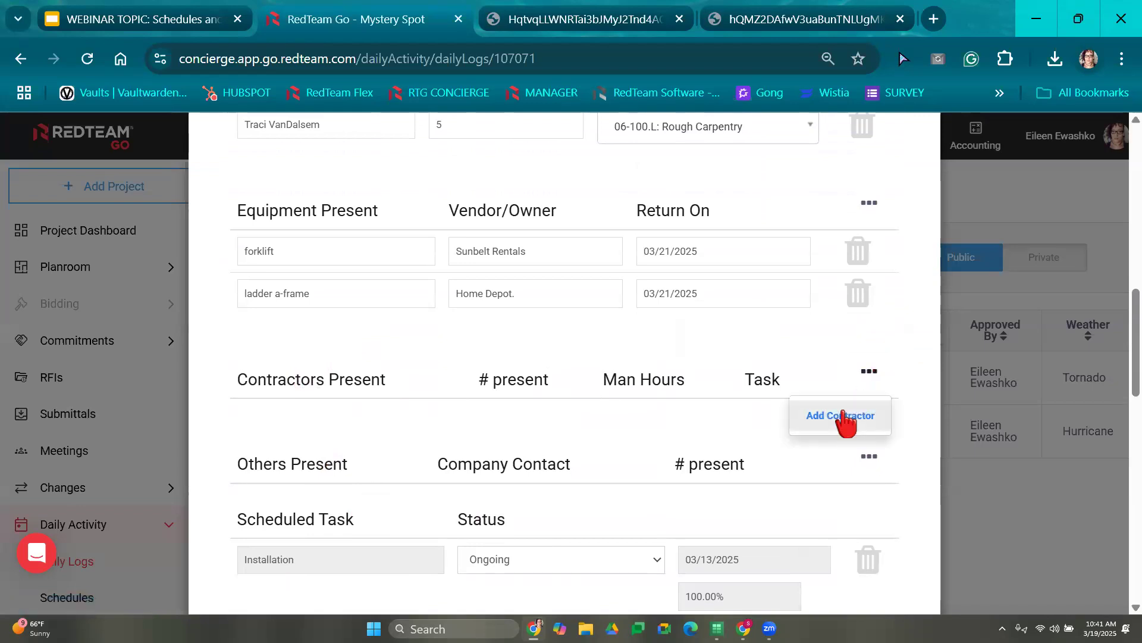
{"action": "left_click", "coordinate": [848, 420]}
- Fill in the contractor row with Everything Subcontractor, 1 present, 2 man hours and the task "walkthrough"
{"action": "left_click", "coordinate": [305, 419]}
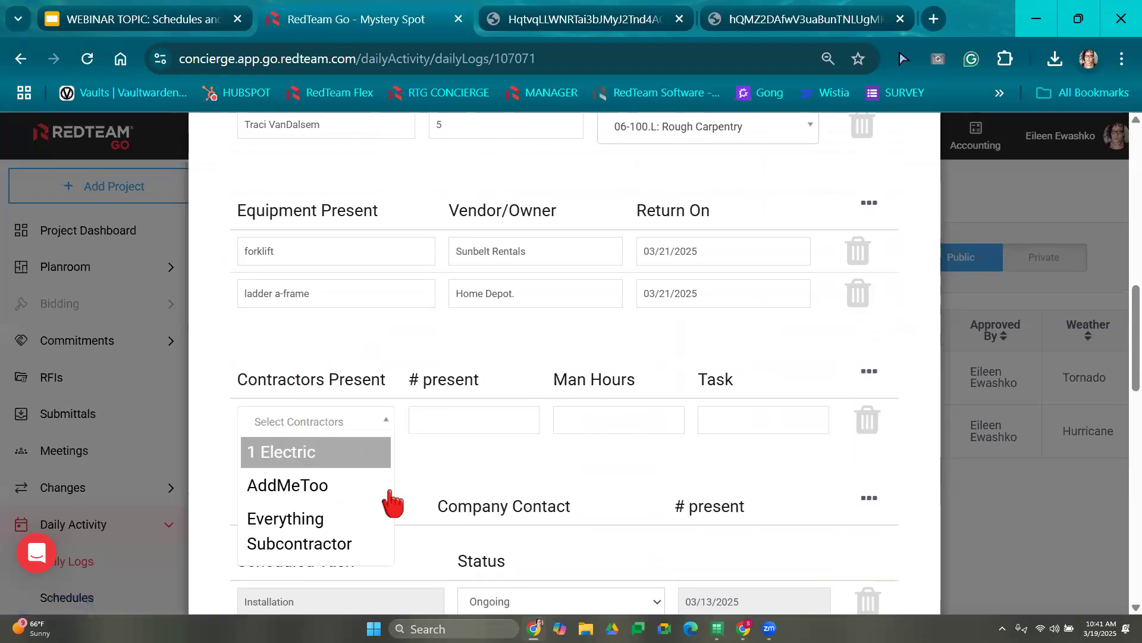
{"action": "left_click", "coordinate": [312, 535]}
{"action": "left_click", "coordinate": [472, 418]}
{"action": "type", "text": "1"}
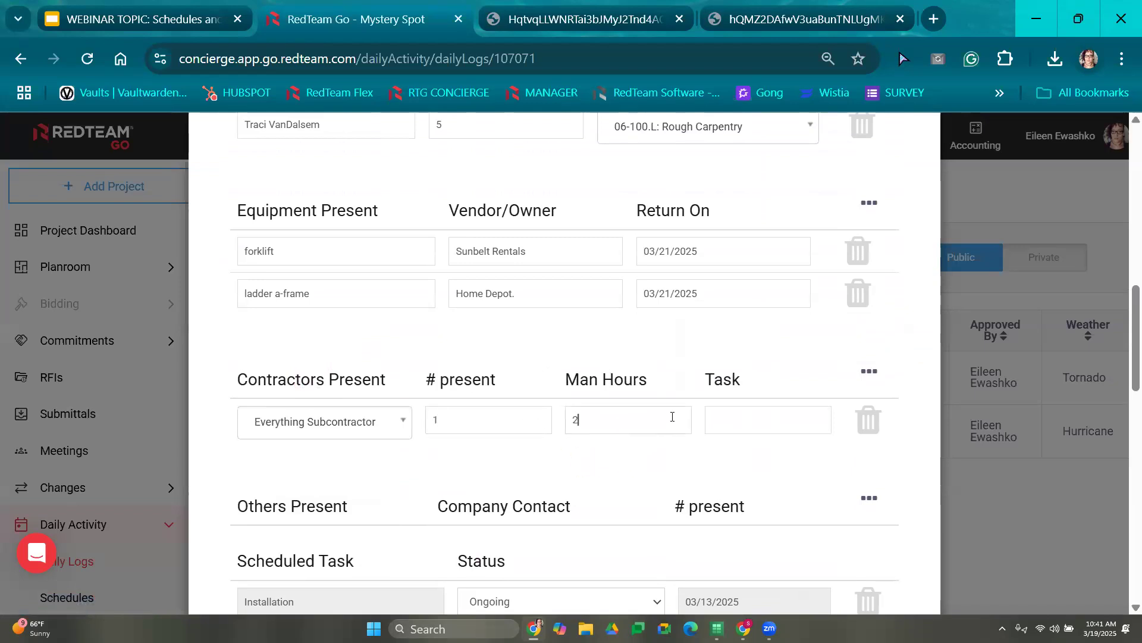
{"action": "left_click", "coordinate": [742, 426]}
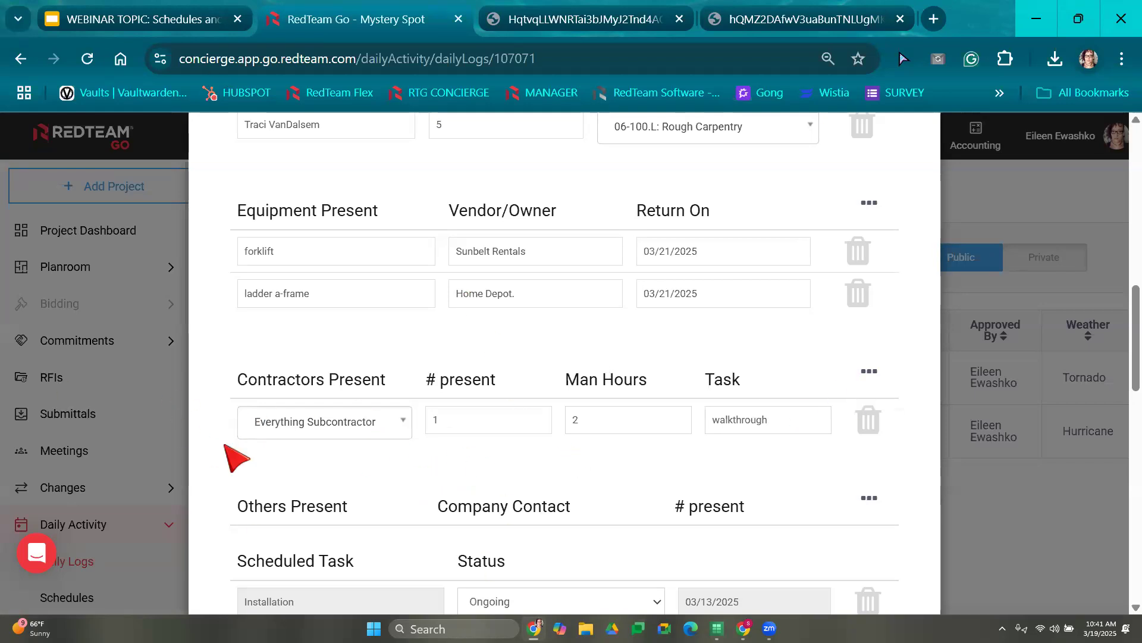
- Attach the file Sample Material Certificate Submittal (1).jpg from the SAMPLE DOCS folder to the daily log
{"action": "scroll", "coordinate": [715, 471], "scroll_direction": "down", "scroll_amount": 10}
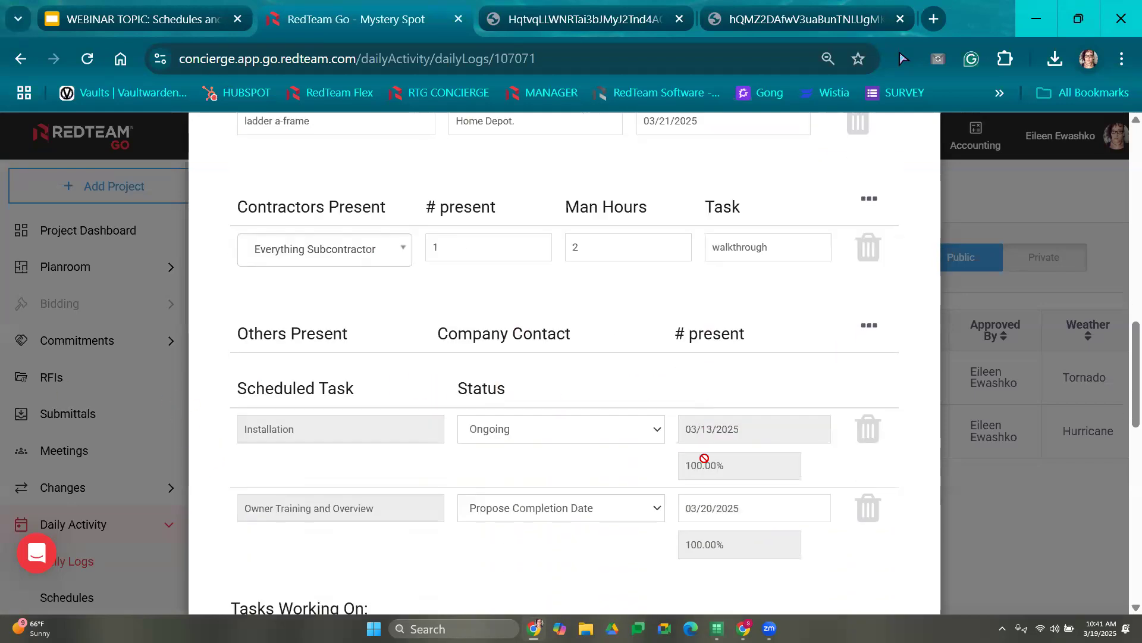
{"action": "scroll", "coordinate": [732, 255], "scroll_direction": "down", "scroll_amount": 4}
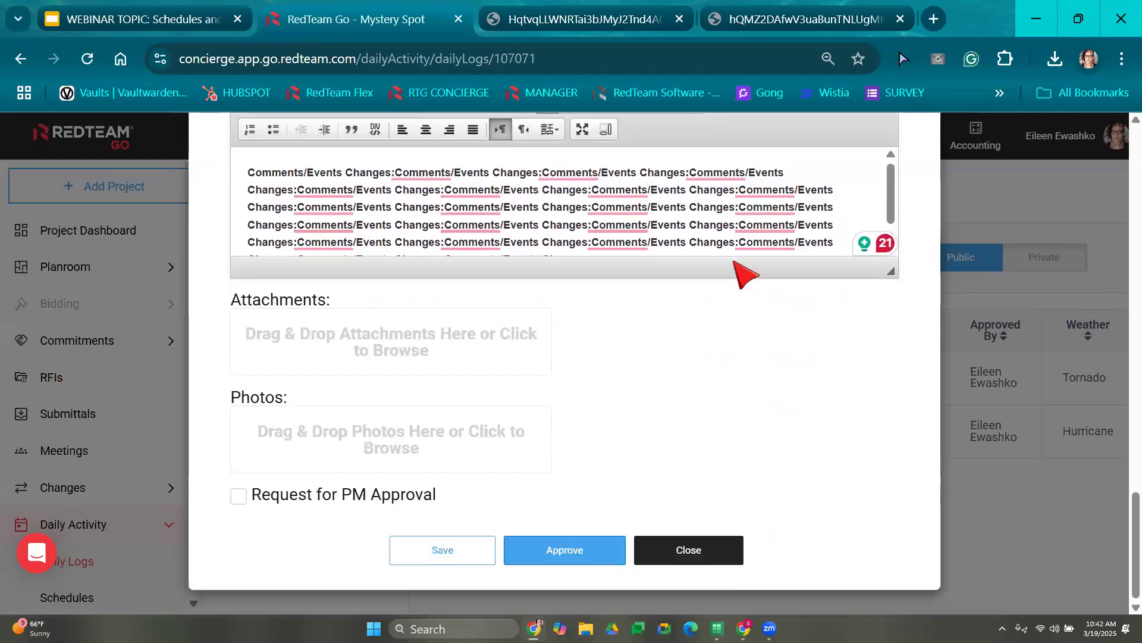
{"action": "left_click", "coordinate": [402, 339]}
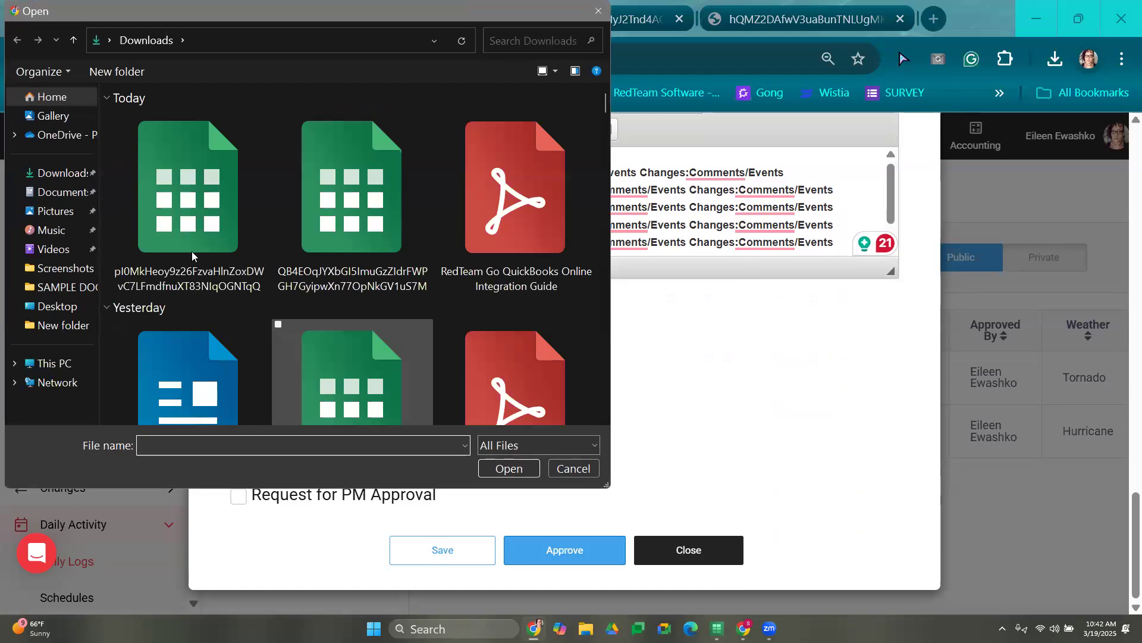
{"action": "left_click", "coordinate": [59, 287]}
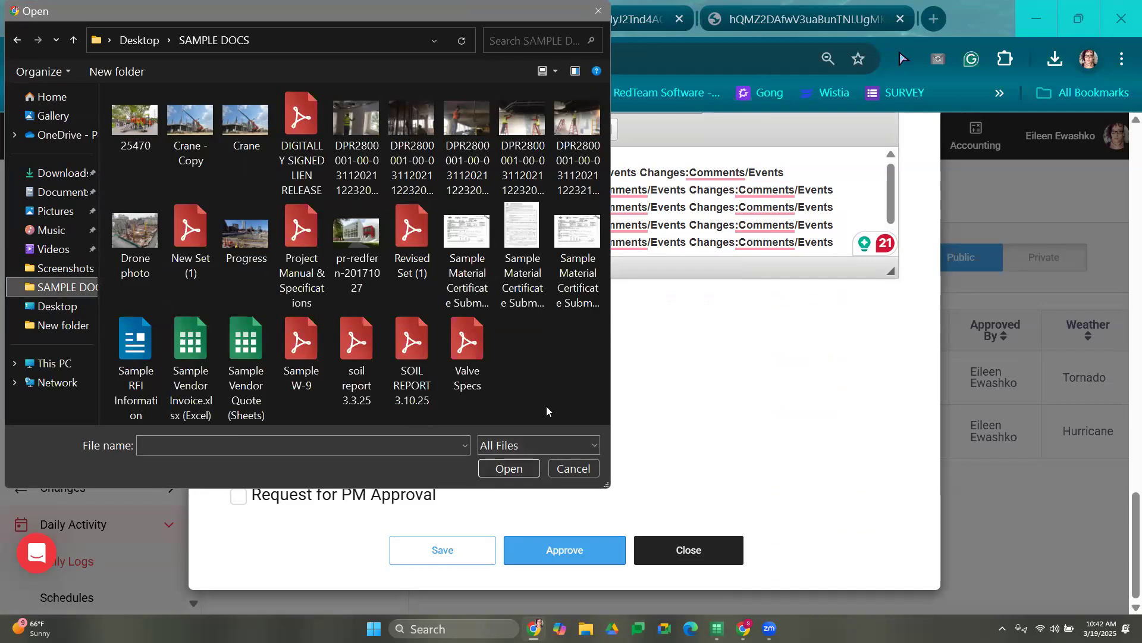
{"action": "double_click", "coordinate": [467, 238]}
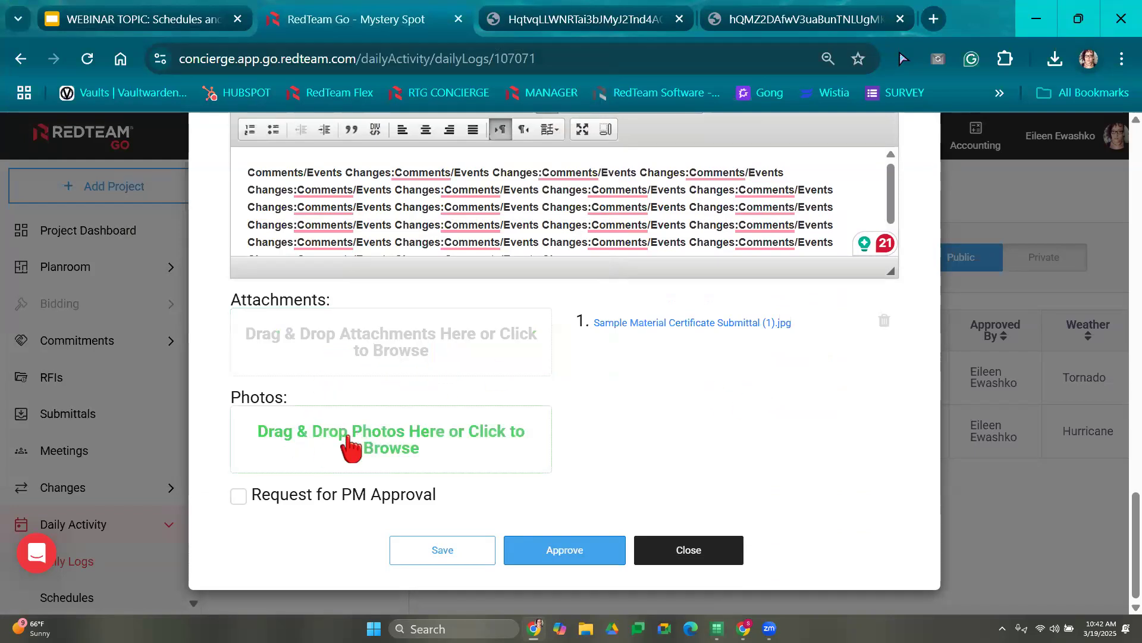
- Upload the photos 25470, Crane - Copy, Crane, Drone photo, Progress and the five DPR2800001 images to the daily log
{"action": "left_click", "coordinate": [394, 447]}
{"action": "left_click", "coordinate": [146, 152]}
{"action": "left_click", "coordinate": [190, 122], "text": "ctrl"}
{"action": "left_click", "coordinate": [246, 122], "text": "ctrl"}
{"action": "left_click", "coordinate": [135, 235], "text": "ctrl"}
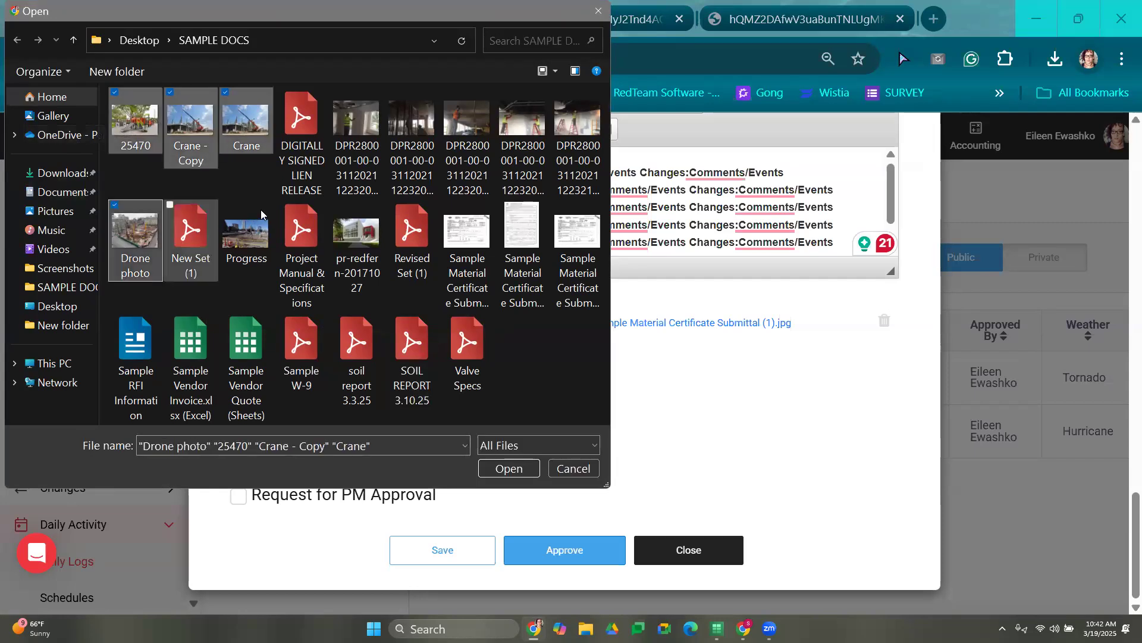
{"action": "left_click", "coordinate": [247, 235], "text": "ctrl"}
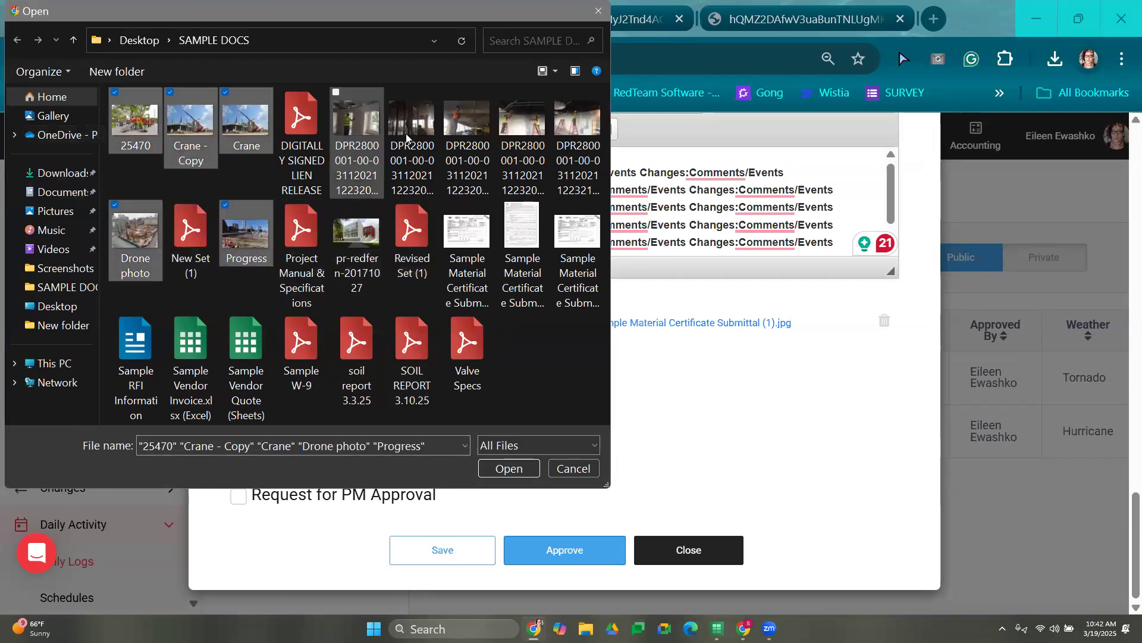
{"action": "left_click", "coordinate": [360, 137], "text": "ctrl"}
{"action": "left_click", "coordinate": [412, 137], "text": "ctrl"}
{"action": "left_click", "coordinate": [467, 137], "text": "ctrl"}
{"action": "left_click", "coordinate": [523, 137], "text": "ctrl"}
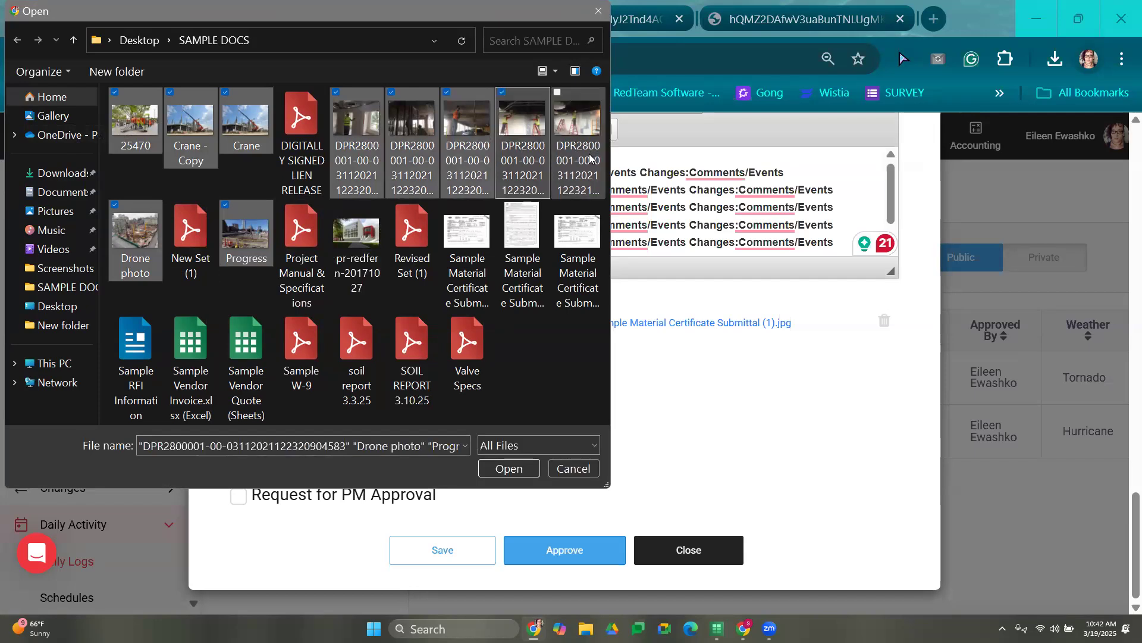
{"action": "left_click", "coordinate": [590, 157], "text": "ctrl"}
{"action": "left_click", "coordinate": [528, 474]}
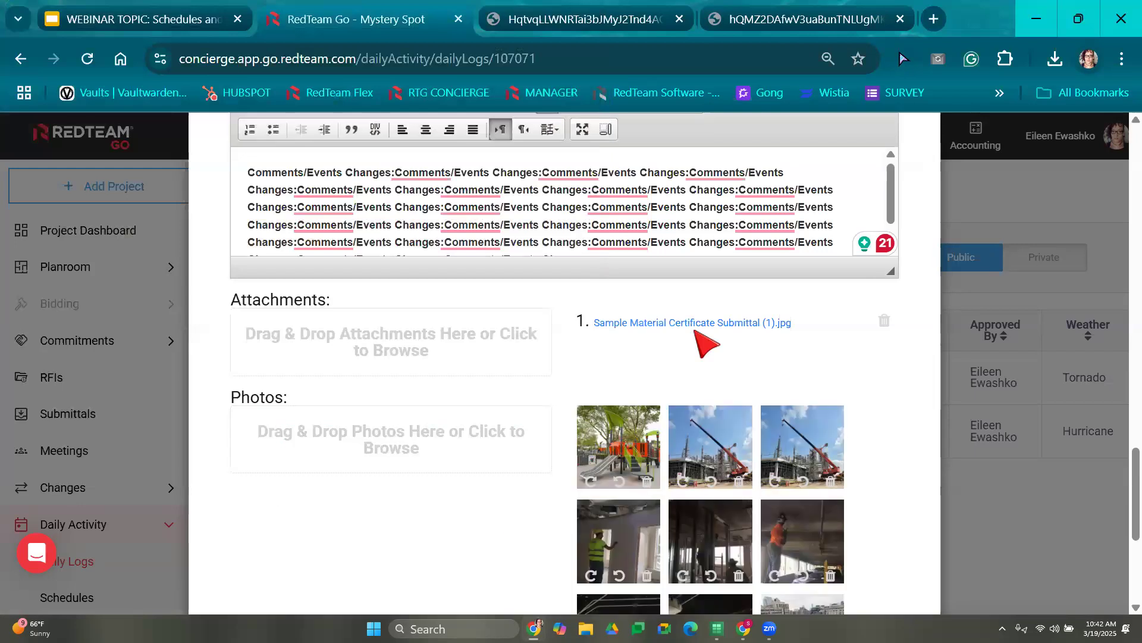
- Request PM approval for the daily log, save it and close it
{"action": "scroll", "coordinate": [706, 343], "scroll_direction": "down", "scroll_amount": 5}
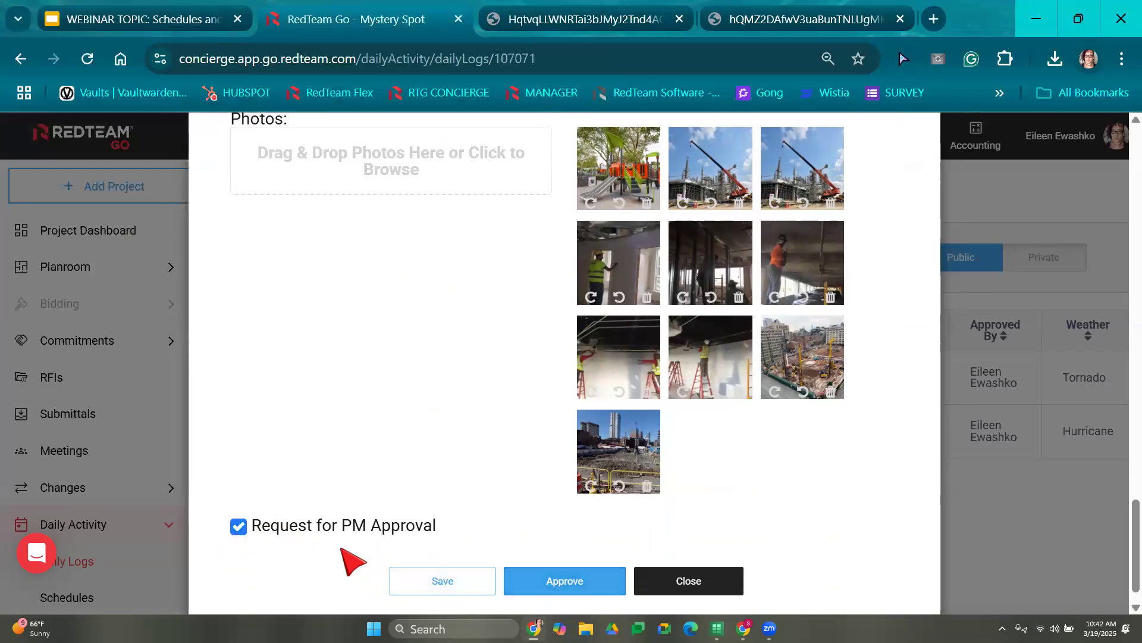
{"action": "left_click", "coordinate": [479, 572]}
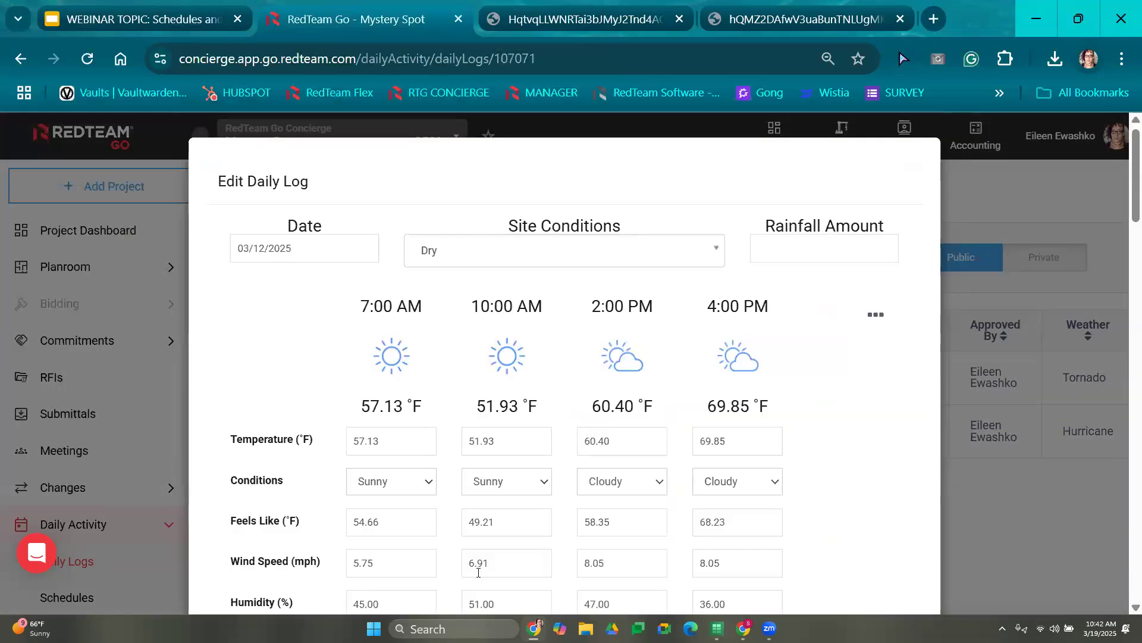
{"action": "scroll", "coordinate": [507, 562], "scroll_direction": "down", "scroll_amount": 20}
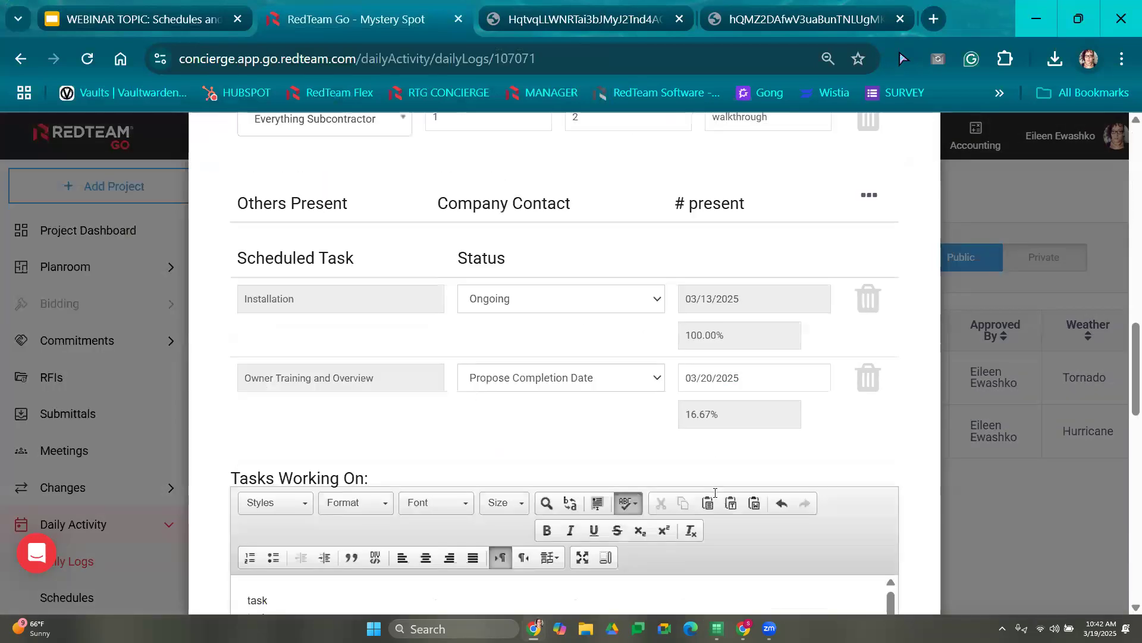
{"action": "left_click", "coordinate": [689, 550]}
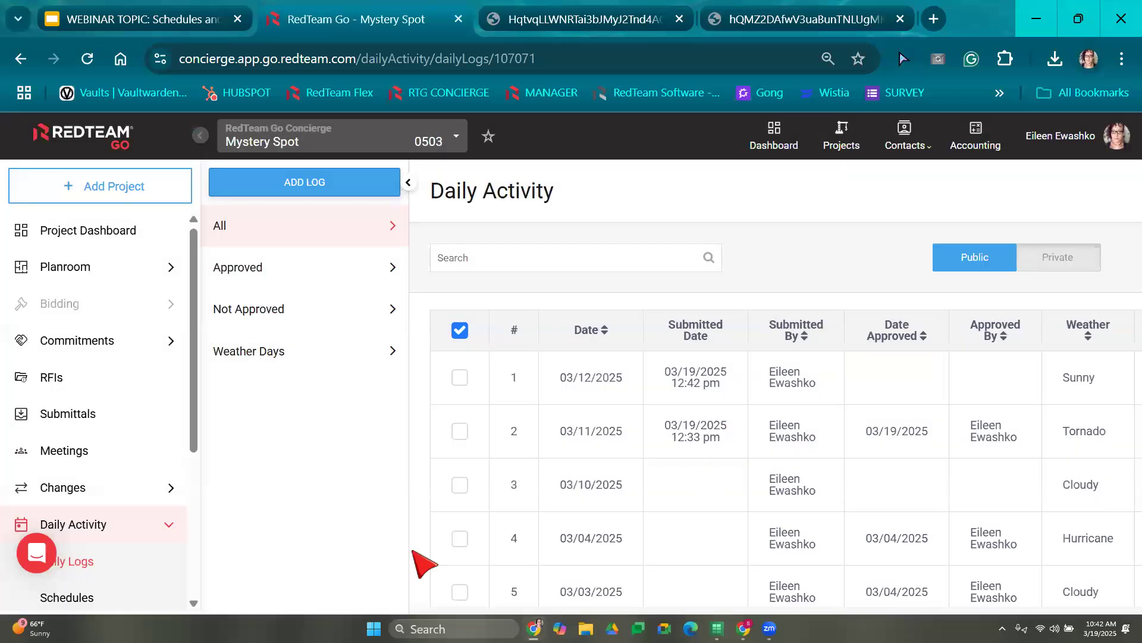
- Collapse the project navigation and print the 03/12/2025 daily log
{"action": "left_click", "coordinate": [201, 133]}
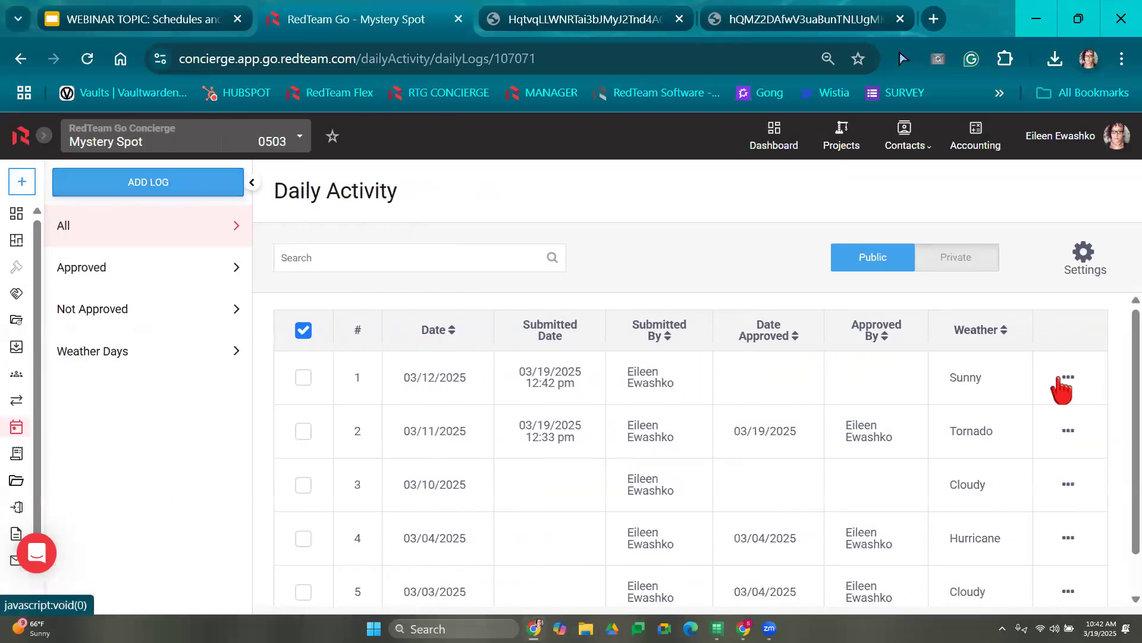
{"action": "left_click", "coordinate": [1067, 393]}
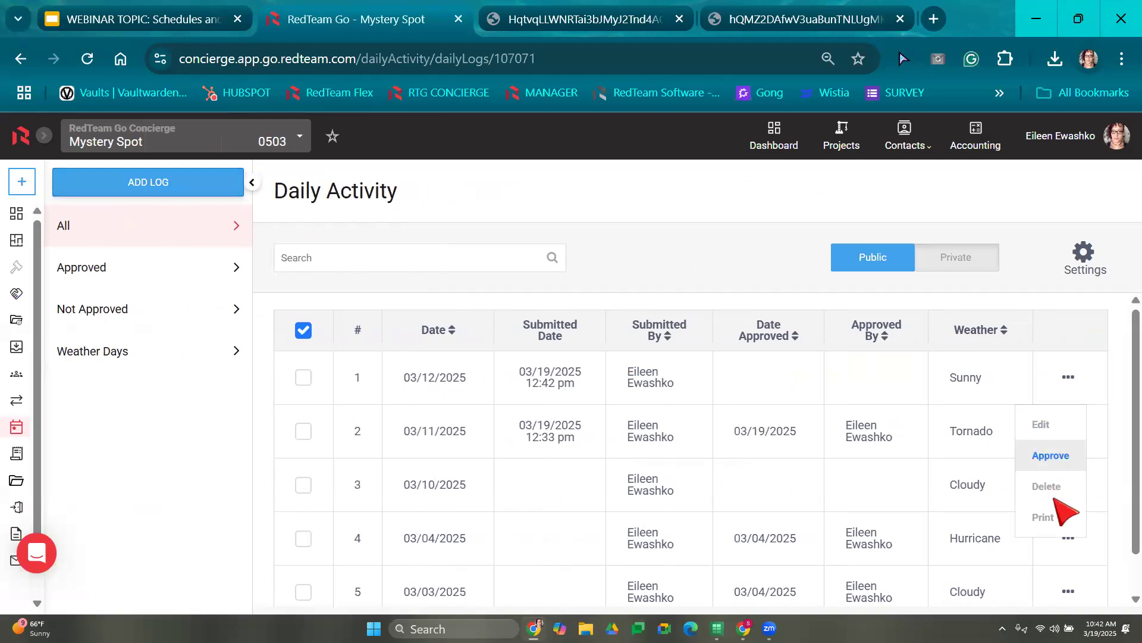
{"action": "left_click", "coordinate": [1045, 518]}
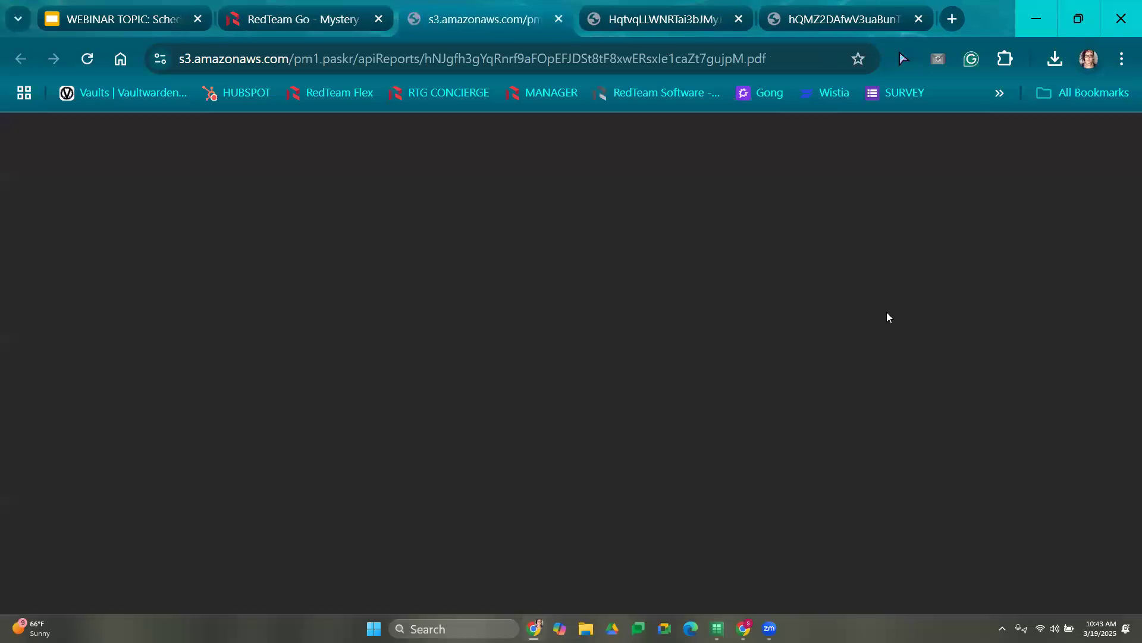
- Review the printed daily log's employees, contractors, scheduled tasks, comments, photos, attachments and signature sections
{"action": "scroll", "coordinate": [987, 379], "scroll_direction": "down", "scroll_amount": 2}
{"action": "scroll", "coordinate": [987, 381], "scroll_direction": "down", "scroll_amount": 10}
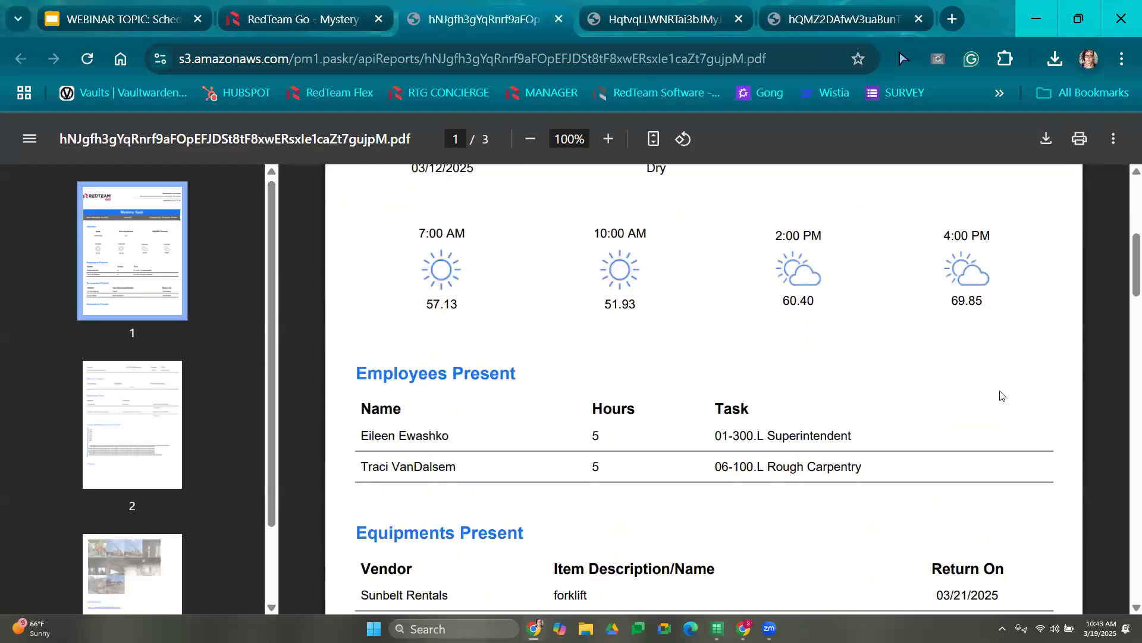
{"action": "scroll", "coordinate": [1006, 396], "scroll_direction": "down", "scroll_amount": 5}
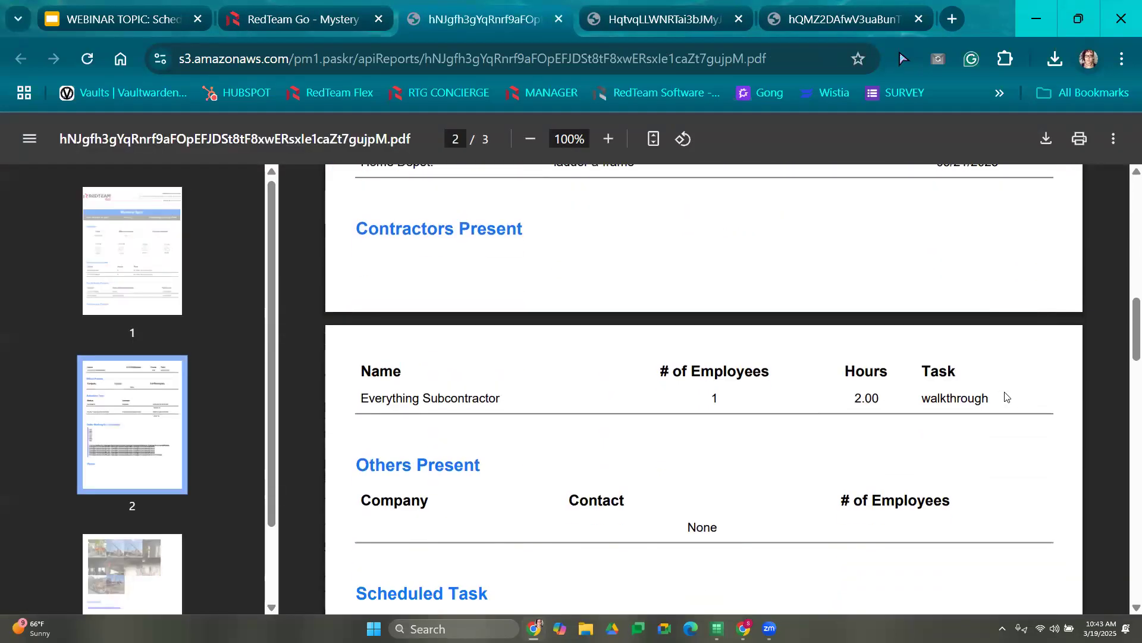
{"action": "scroll", "coordinate": [1007, 396], "scroll_direction": "down", "scroll_amount": 6}
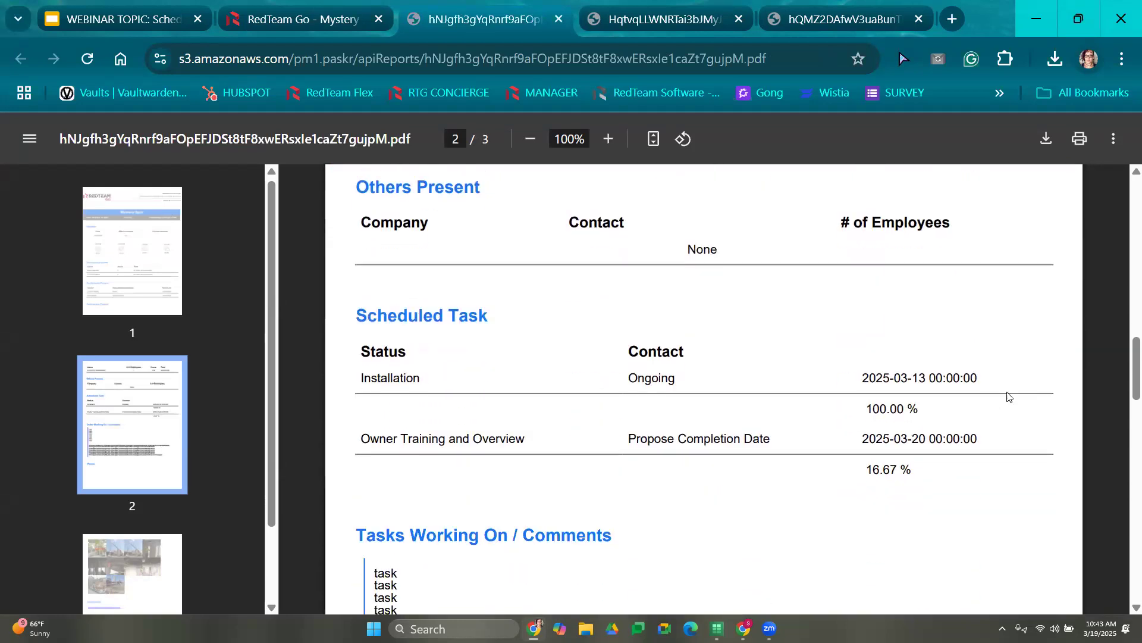
{"action": "scroll", "coordinate": [1013, 400], "scroll_direction": "down", "scroll_amount": 12}
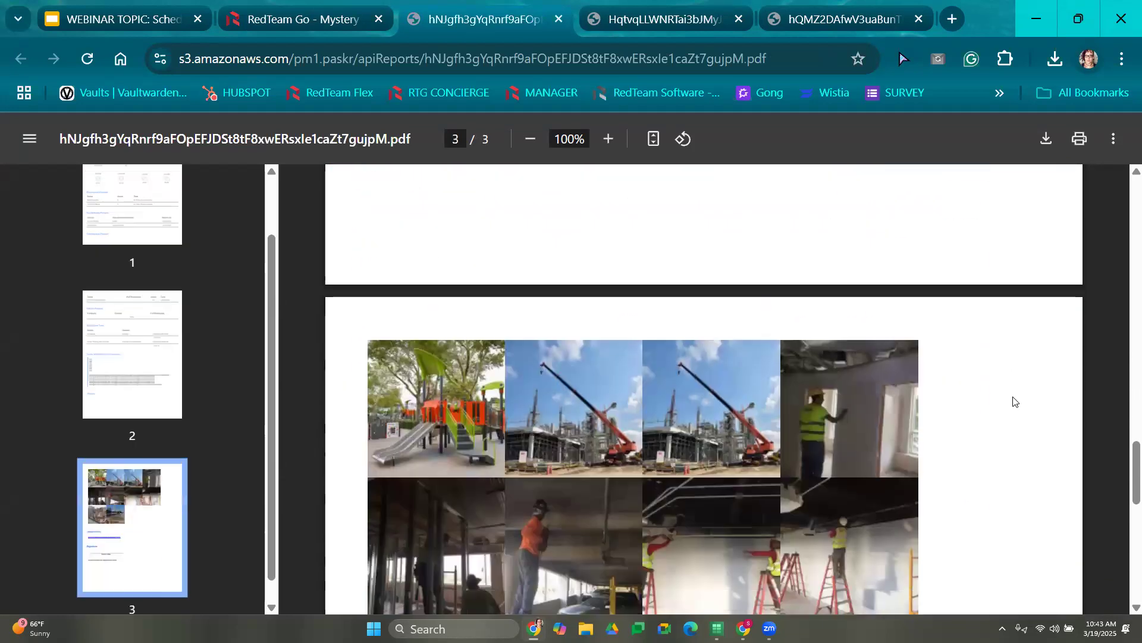
{"action": "scroll", "coordinate": [700, 482], "scroll_direction": "down", "scroll_amount": 9}
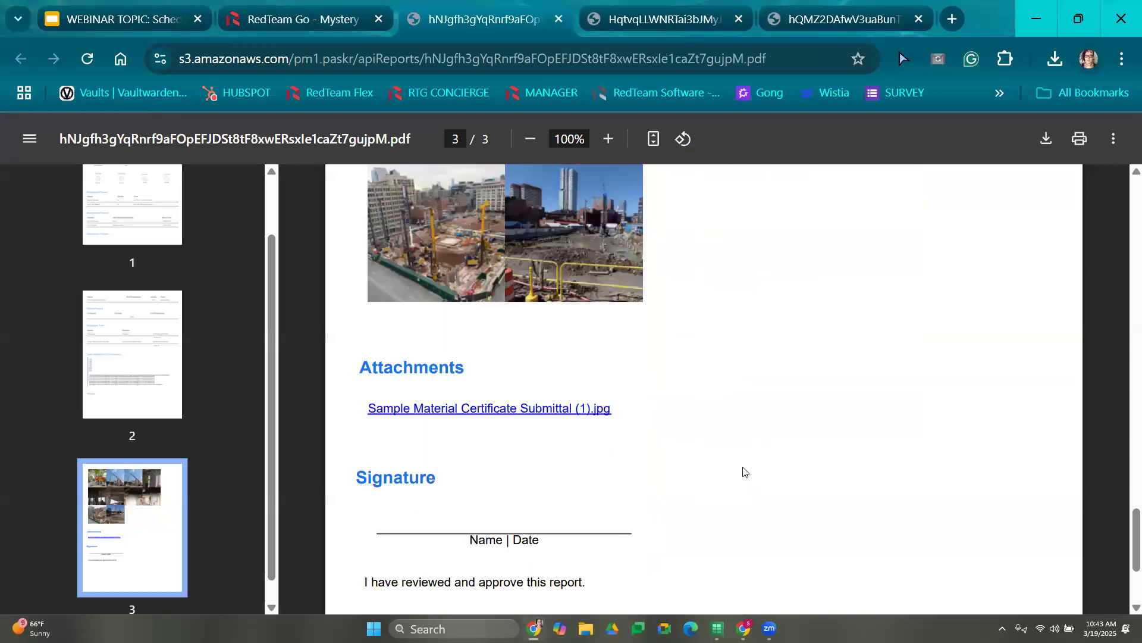
{"action": "scroll", "coordinate": [573, 383], "scroll_direction": "up", "scroll_amount": 10}
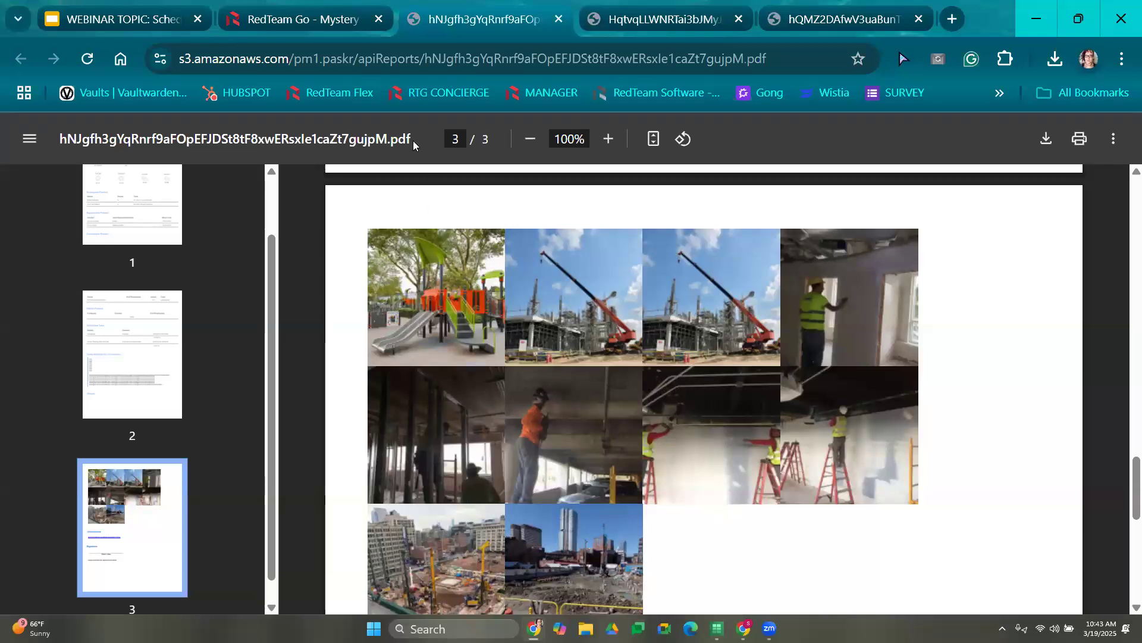
- Return to the Mystery Spot project in RedTeam Go and open the Planroom's Photos page
{"action": "left_click", "coordinate": [295, 16]}
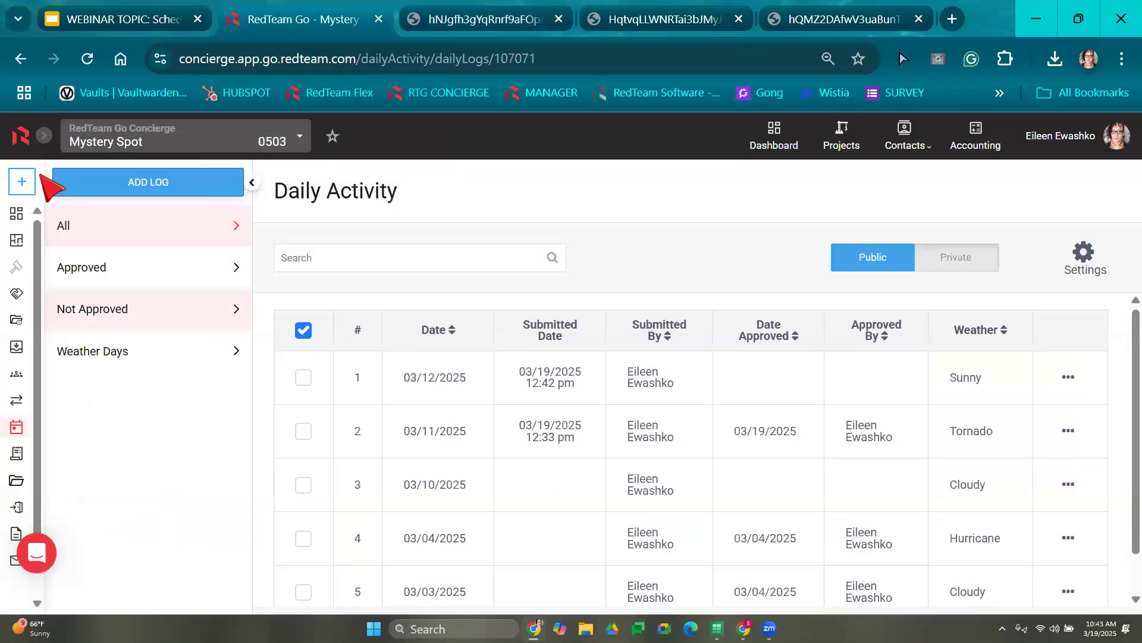
{"action": "left_click", "coordinate": [43, 136]}
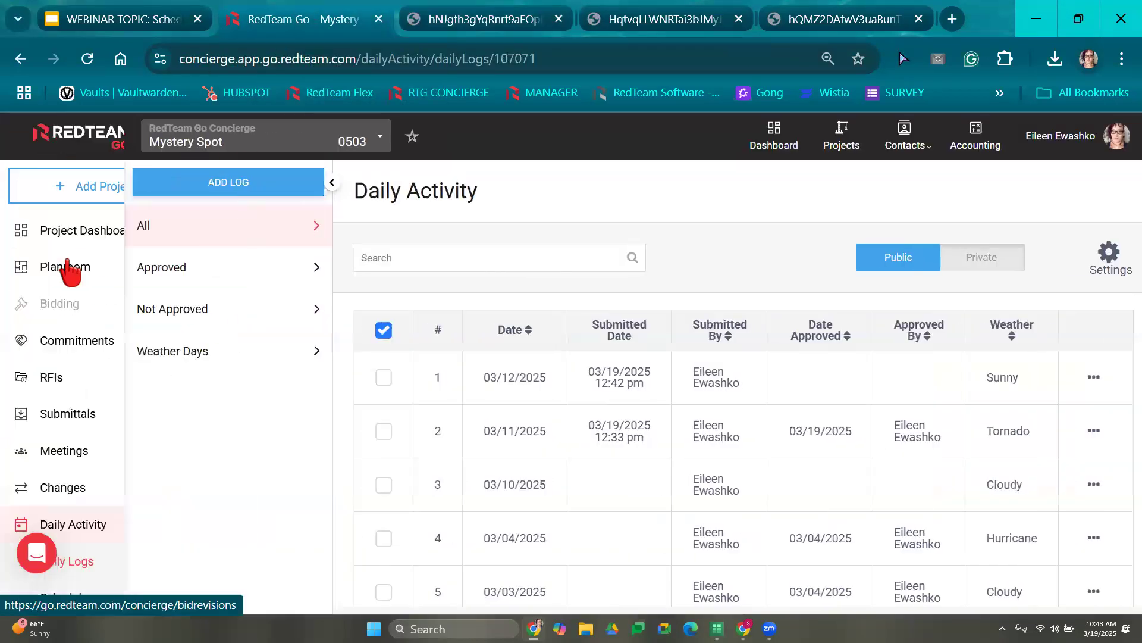
{"action": "left_click", "coordinate": [77, 269]}
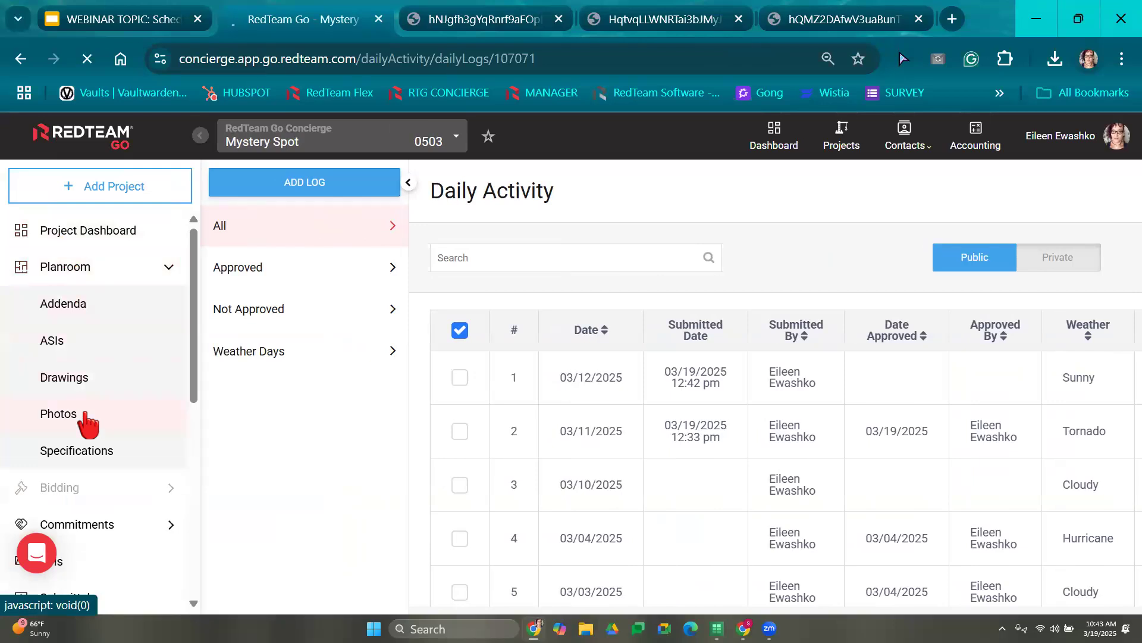
{"action": "left_click", "coordinate": [87, 423]}
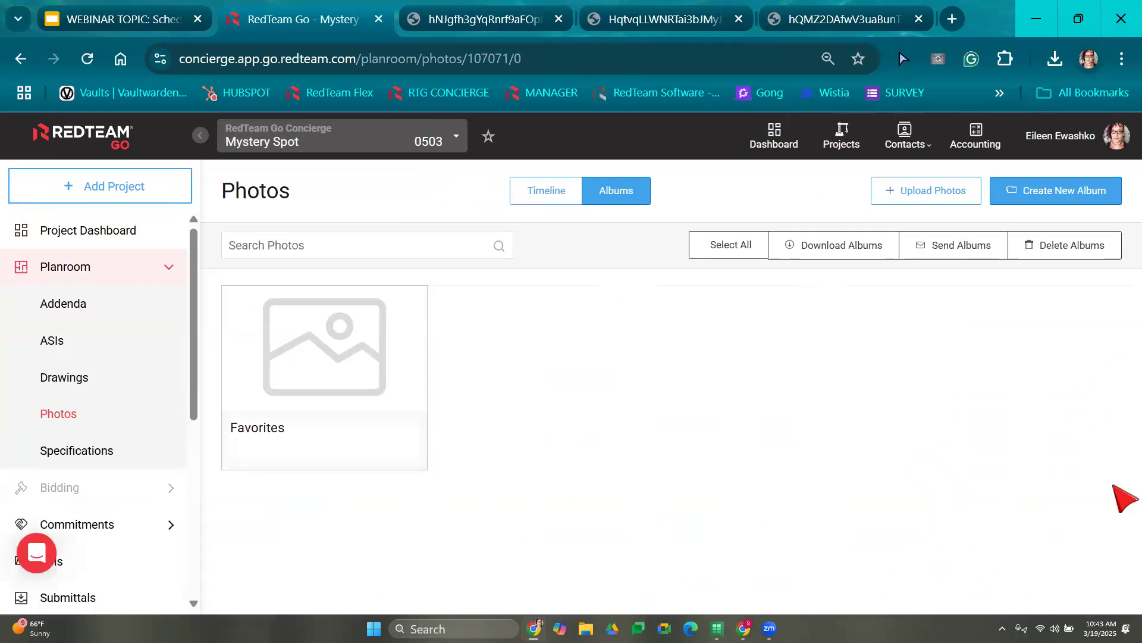
- Show the project photos as a monthly timeline, browse March 2025, and view the playground photo's information
{"action": "left_click", "coordinate": [546, 192]}
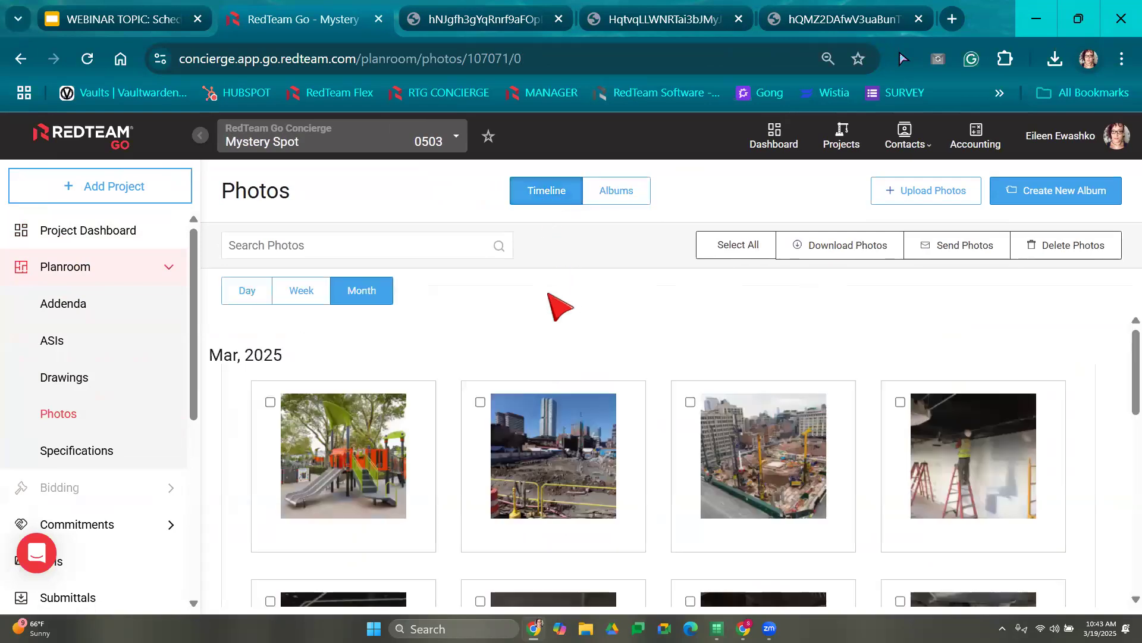
{"action": "scroll", "coordinate": [556, 339], "scroll_direction": "down", "scroll_amount": 10}
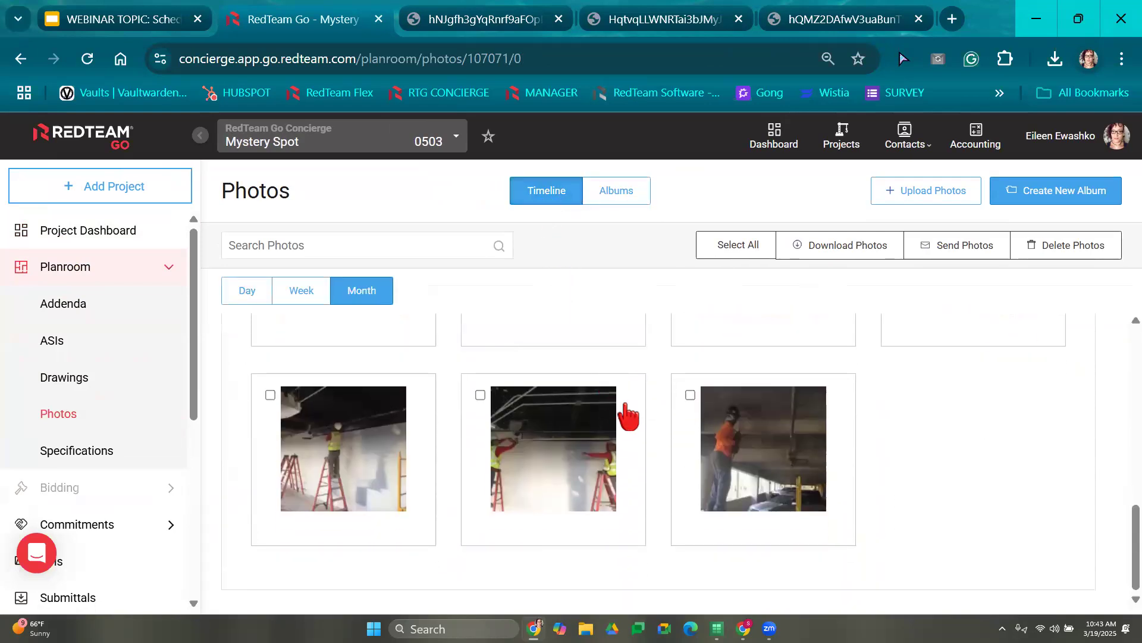
{"action": "scroll", "coordinate": [923, 493], "scroll_direction": "up", "scroll_amount": 10}
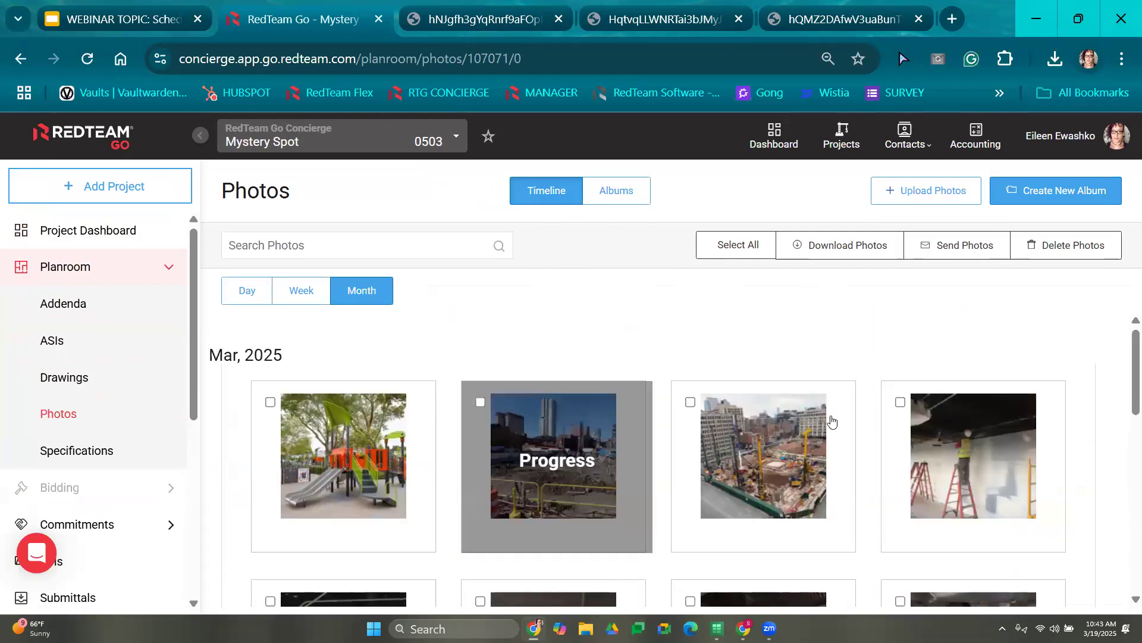
{"action": "scroll", "coordinate": [856, 439], "scroll_direction": "down", "scroll_amount": 6}
{"action": "scroll", "coordinate": [902, 470], "scroll_direction": "up", "scroll_amount": 4}
{"action": "scroll", "coordinate": [902, 470], "scroll_direction": "up", "scroll_amount": 3}
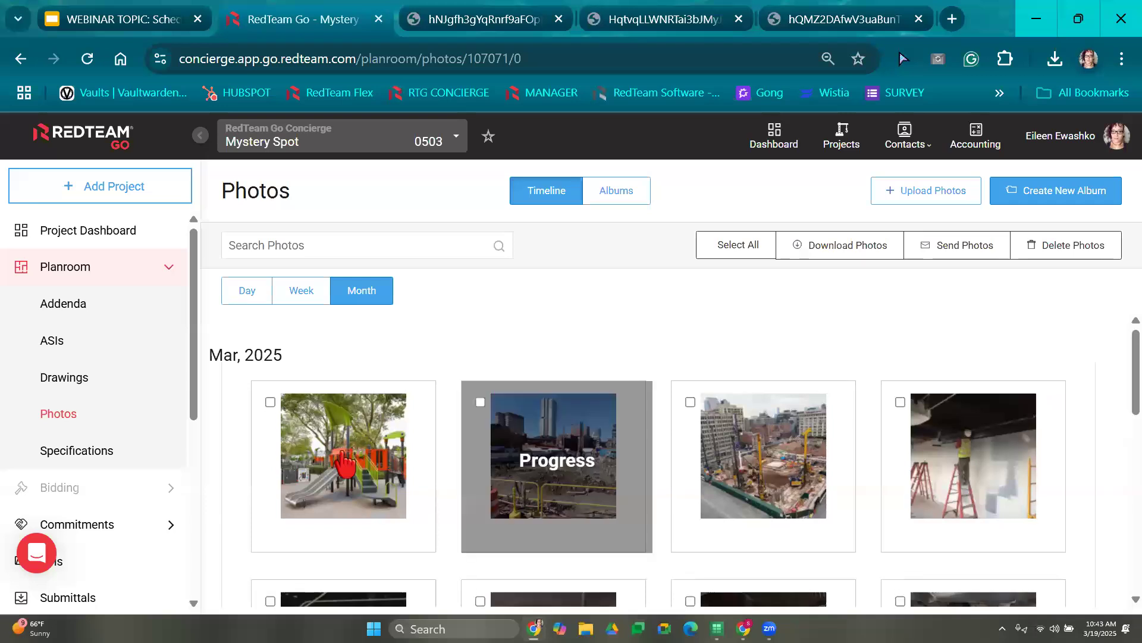
{"action": "left_click", "coordinate": [332, 459]}
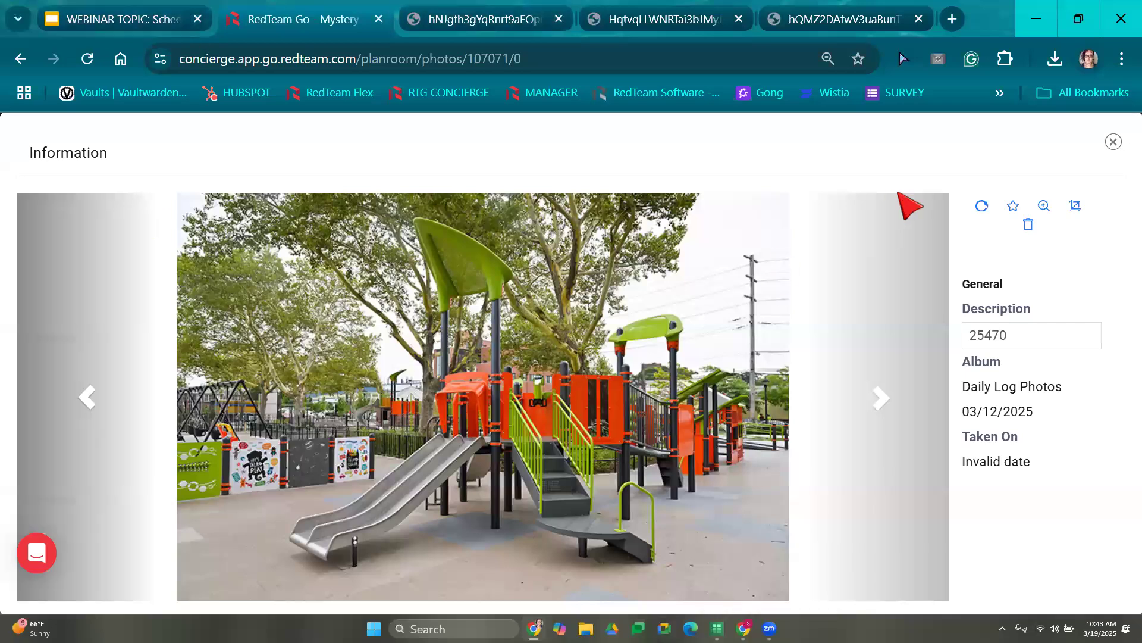
{"action": "left_click", "coordinate": [1114, 142]}
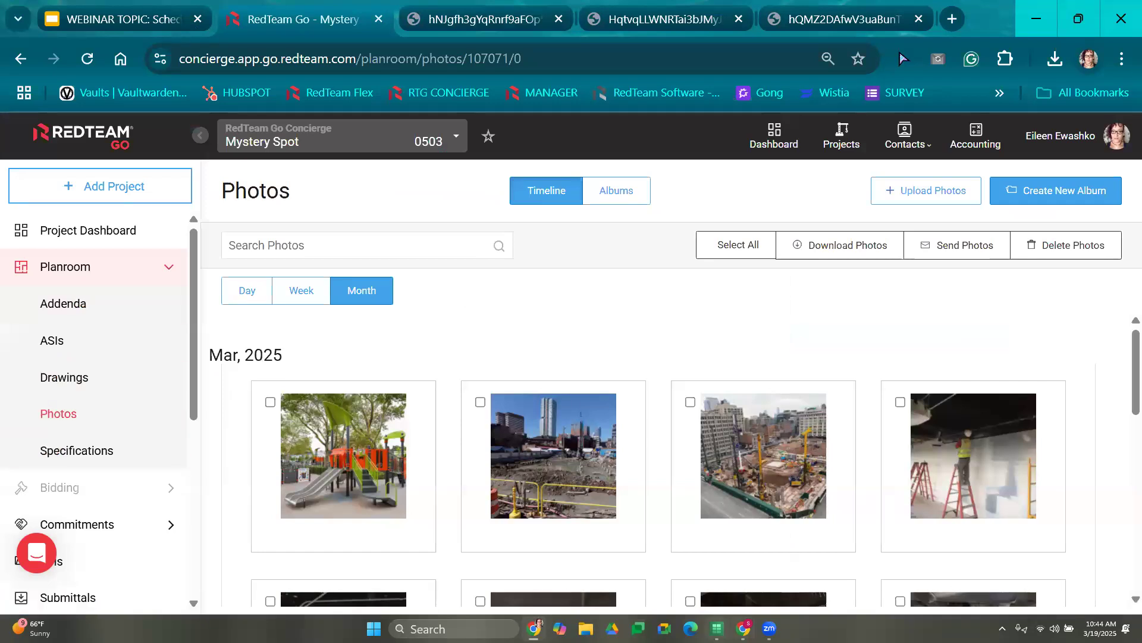
- Switch to the other RedTeam Go account's browser window and view Mystery Spot's Daily Log Photos album for 03/12/2025
{"action": "left_click", "coordinate": [743, 628]}
{"action": "left_click", "coordinate": [162, 113]}
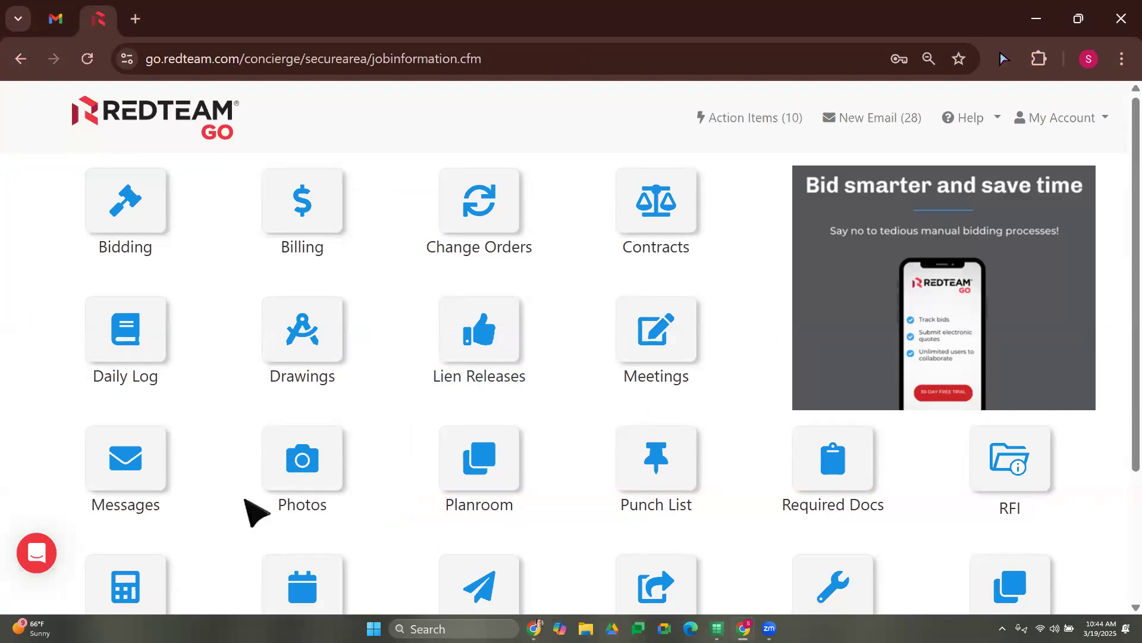
{"action": "left_click", "coordinate": [317, 470]}
{"action": "scroll", "coordinate": [123, 477], "scroll_direction": "down", "scroll_amount": 5}
{"action": "left_click", "coordinate": [90, 470]}
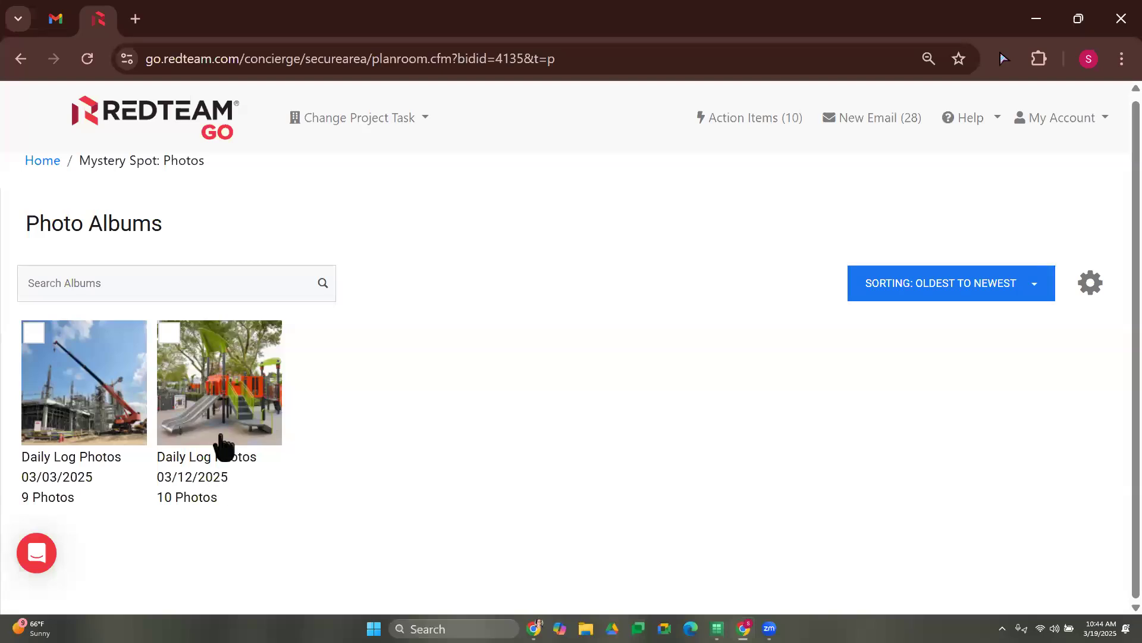
{"action": "left_click", "coordinate": [218, 408]}
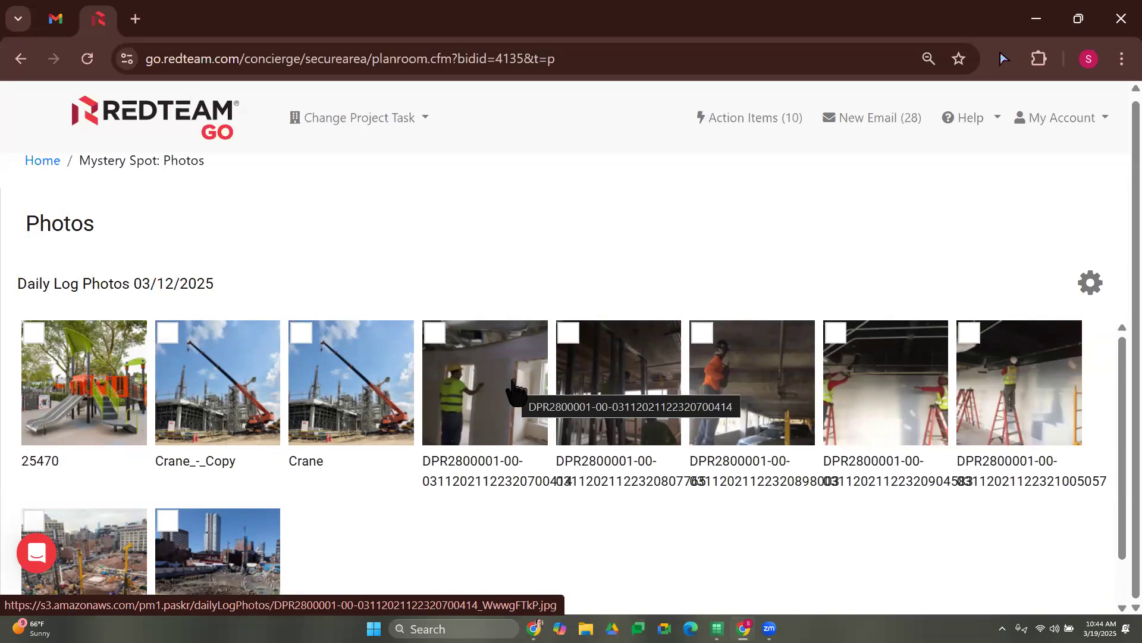
{"action": "scroll", "coordinate": [668, 563], "scroll_direction": "down", "scroll_amount": 1}
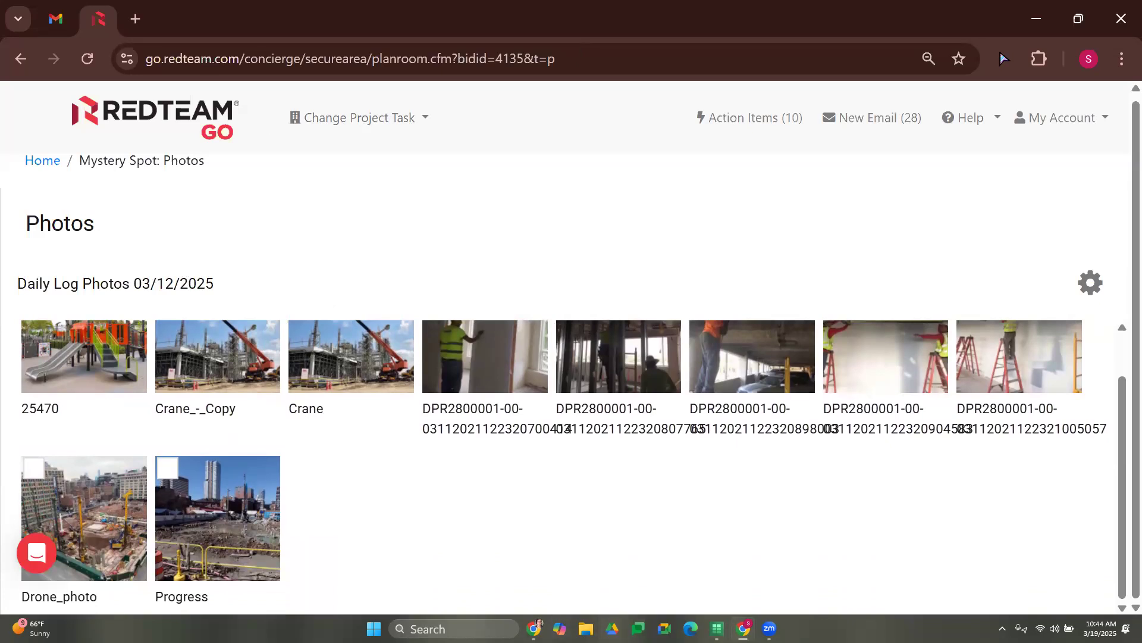
- Return to the Concierge window's Mystery Spot daily logs and open the pending schedule change requests for review
{"action": "left_click", "coordinate": [533, 628]}
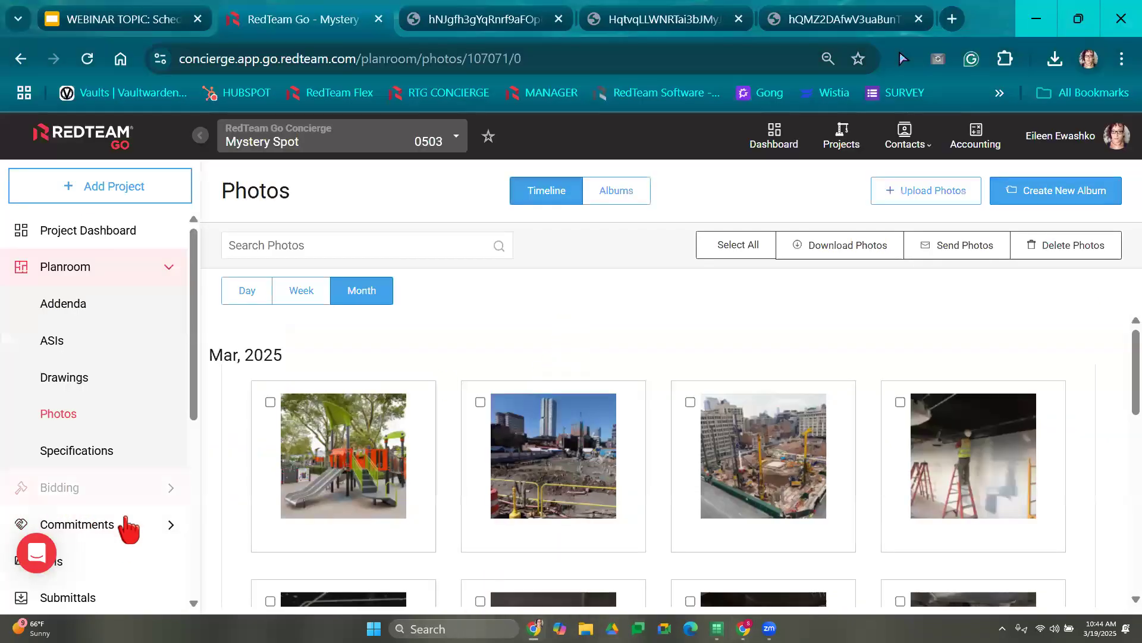
{"action": "scroll", "coordinate": [121, 476], "scroll_direction": "down", "scroll_amount": 5}
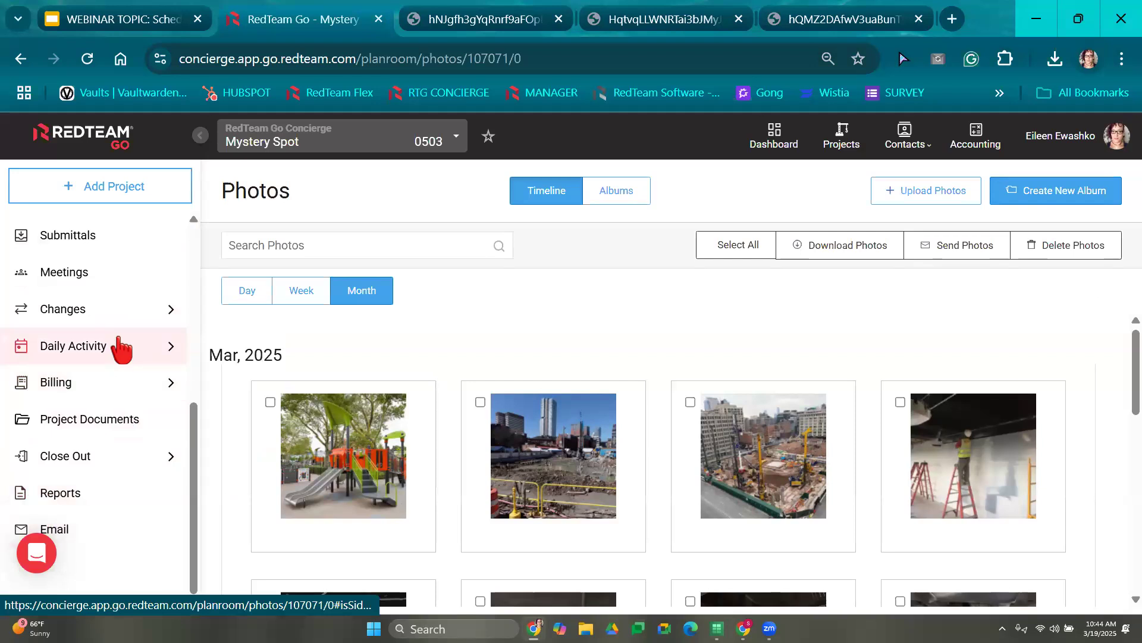
{"action": "left_click", "coordinate": [121, 346]}
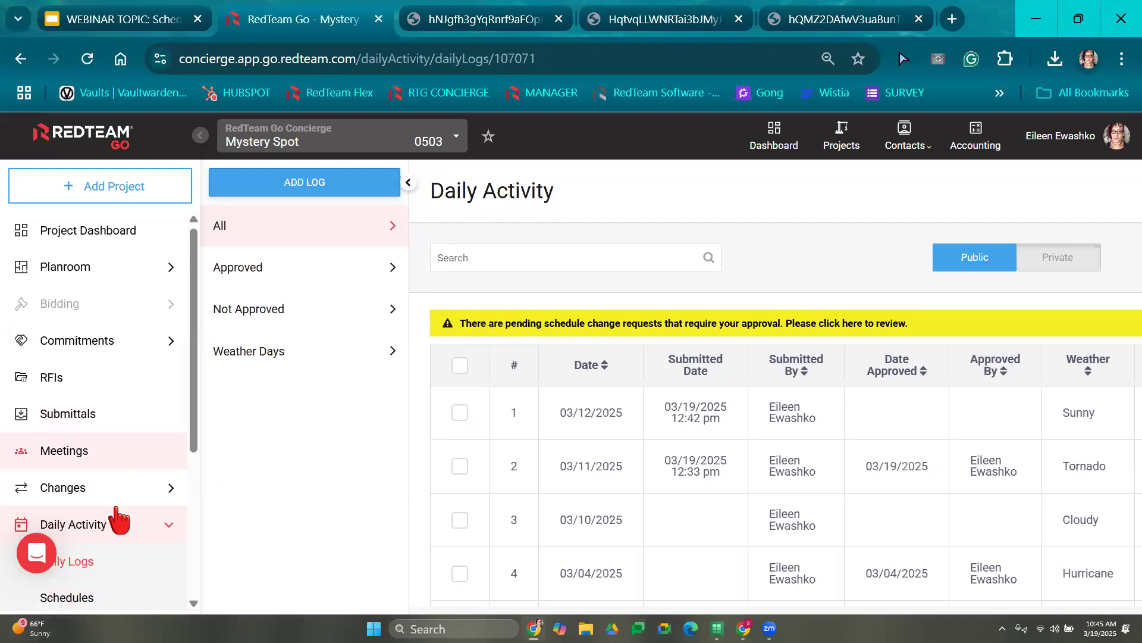
{"action": "left_click", "coordinate": [492, 327]}
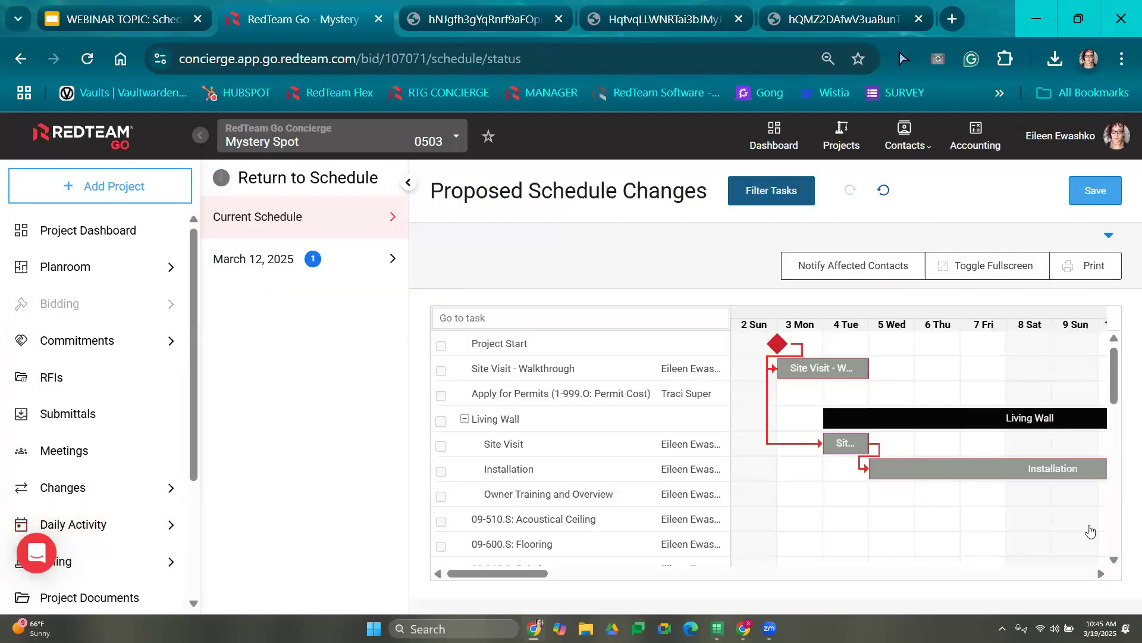
{"action": "scroll", "coordinate": [1007, 490], "scroll_direction": "down", "scroll_amount": 2}
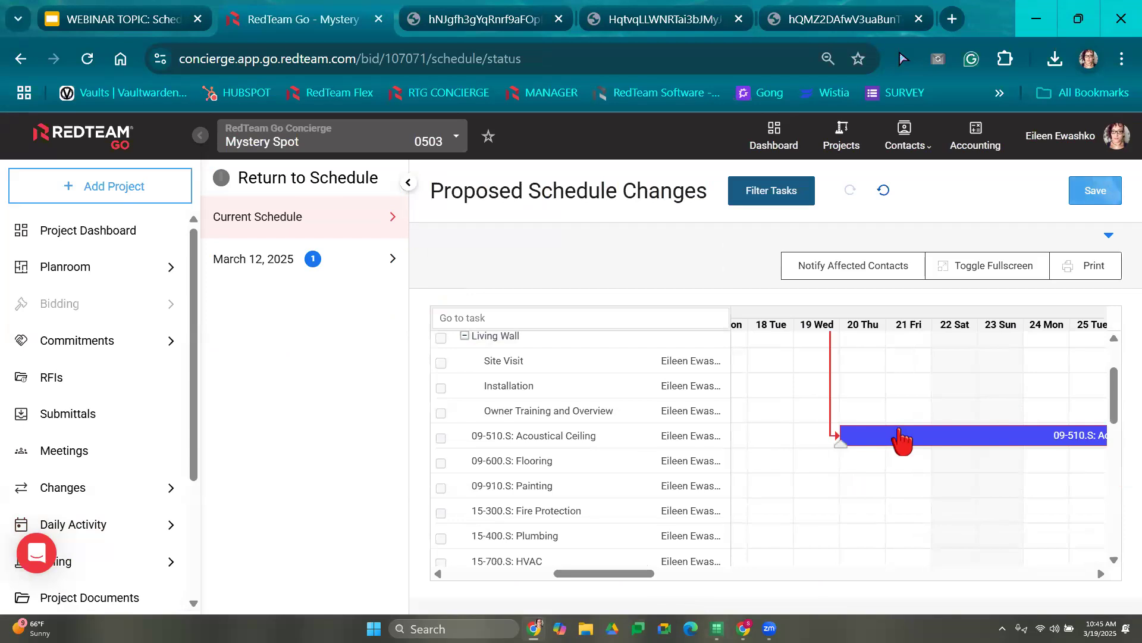
{"action": "scroll", "coordinate": [950, 427], "scroll_direction": "up", "scroll_amount": 2}
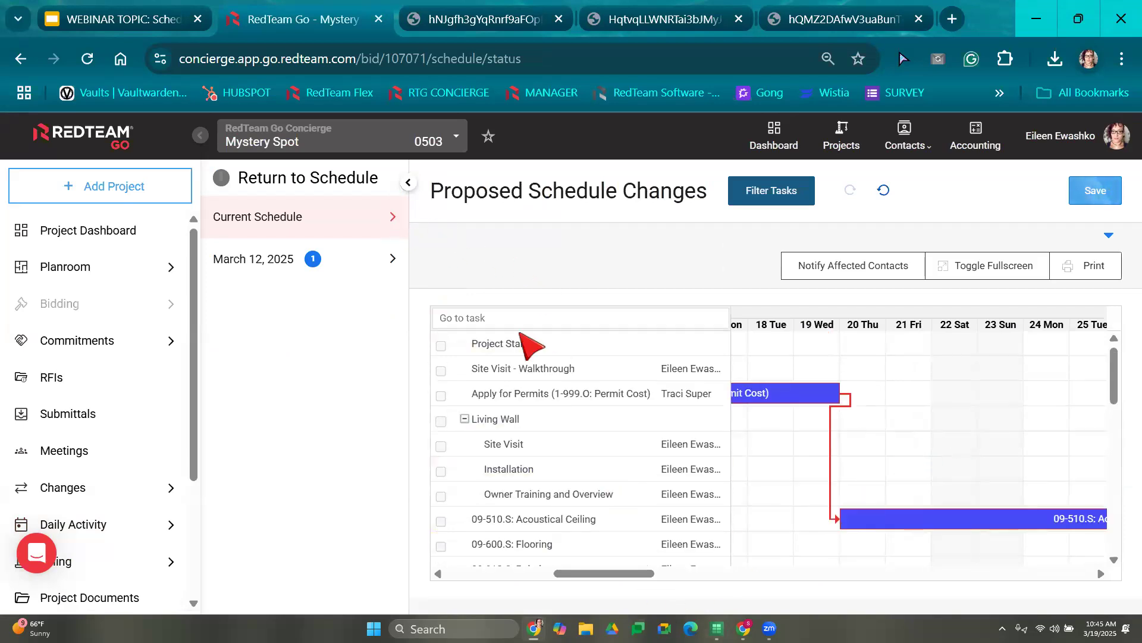
- Open the March 12, 2025 proposed changes and check the pending dates of the Owner Training and Overview task
{"action": "left_click", "coordinate": [254, 260]}
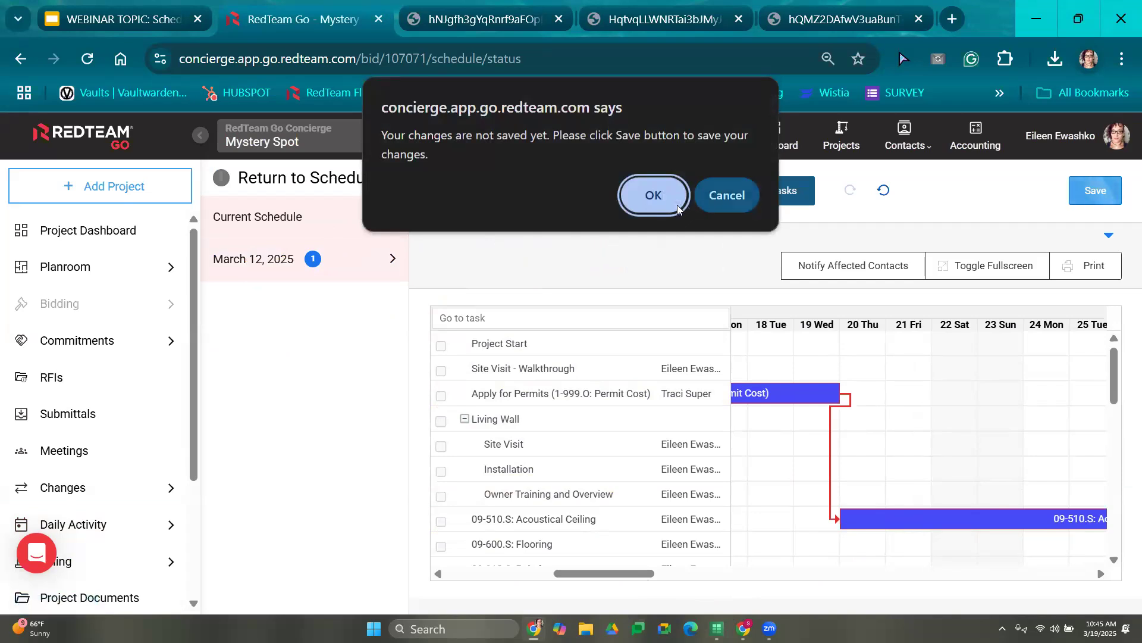
{"action": "left_click", "coordinate": [651, 204]}
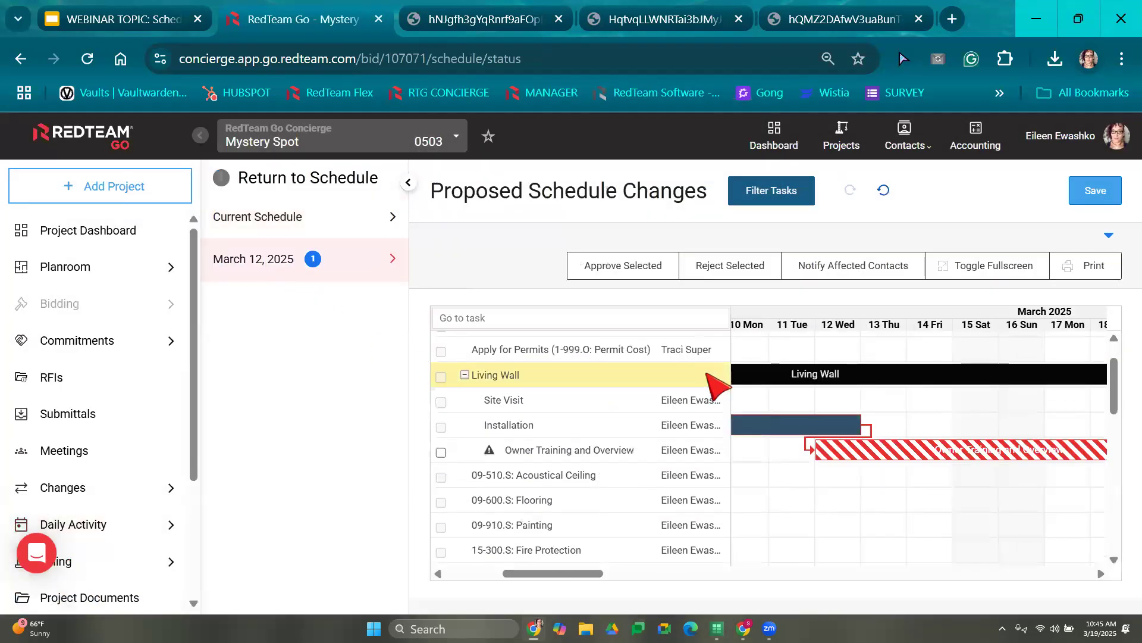
{"action": "mouse_move", "coordinate": [872, 457]}
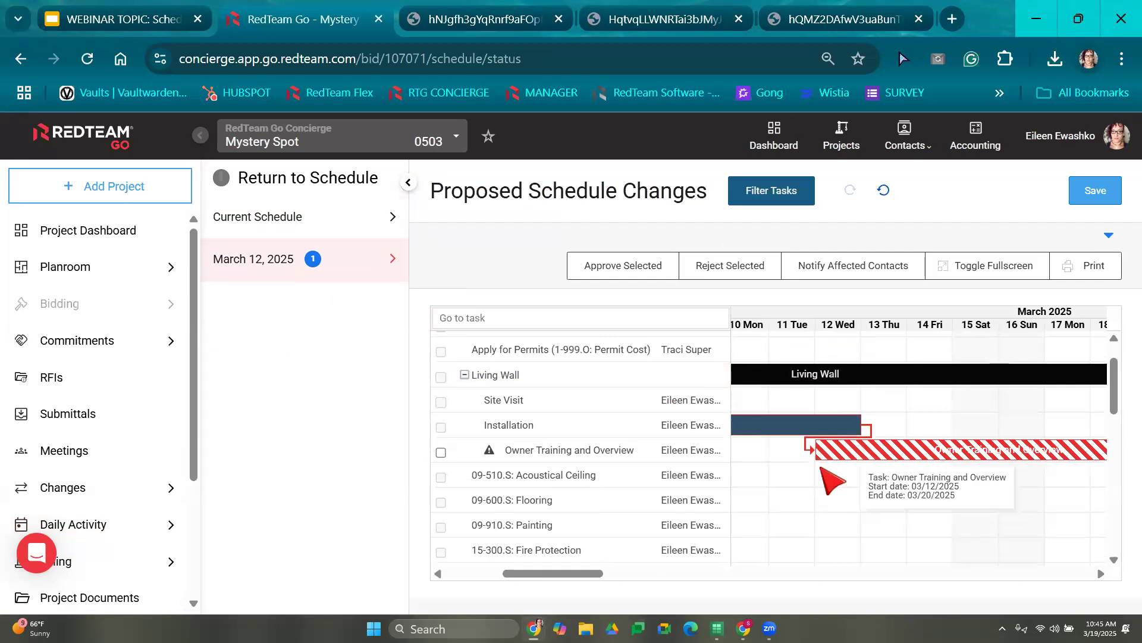
{"action": "left_click_drag", "start_coordinate": [560, 570], "coordinate": [618, 570]}
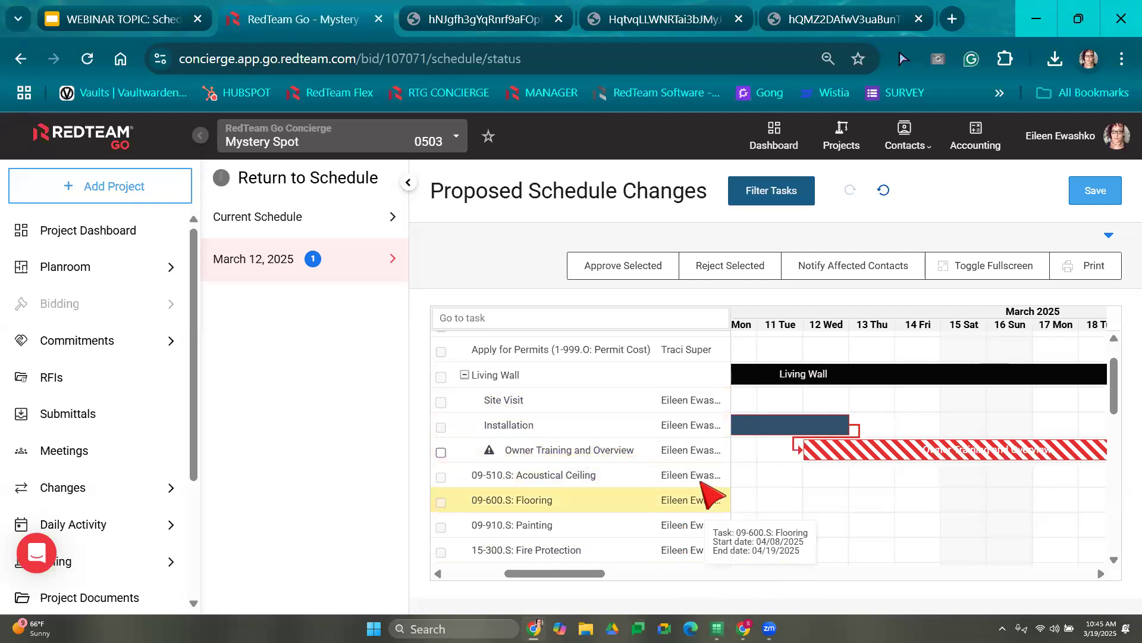
- Set the Owner Training and Overview task's new end to 03/17/2025, approve its changes and save the schedule
{"action": "double_click", "coordinate": [924, 455]}
{"action": "scroll", "coordinate": [620, 398], "scroll_direction": "down", "scroll_amount": 2}
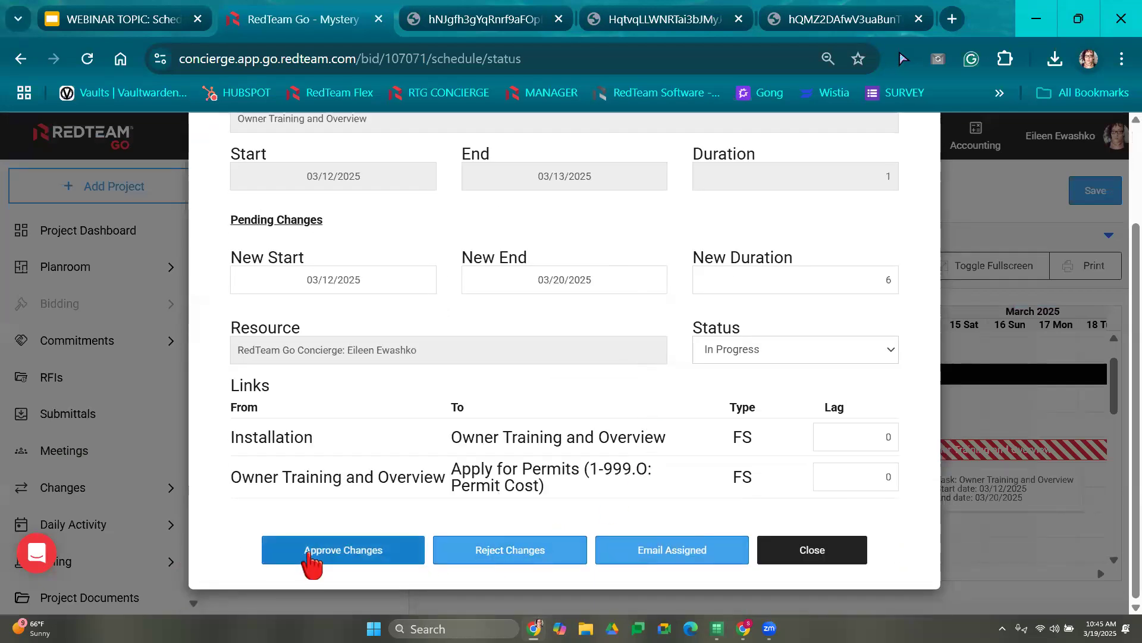
{"action": "left_click", "coordinate": [596, 282]}
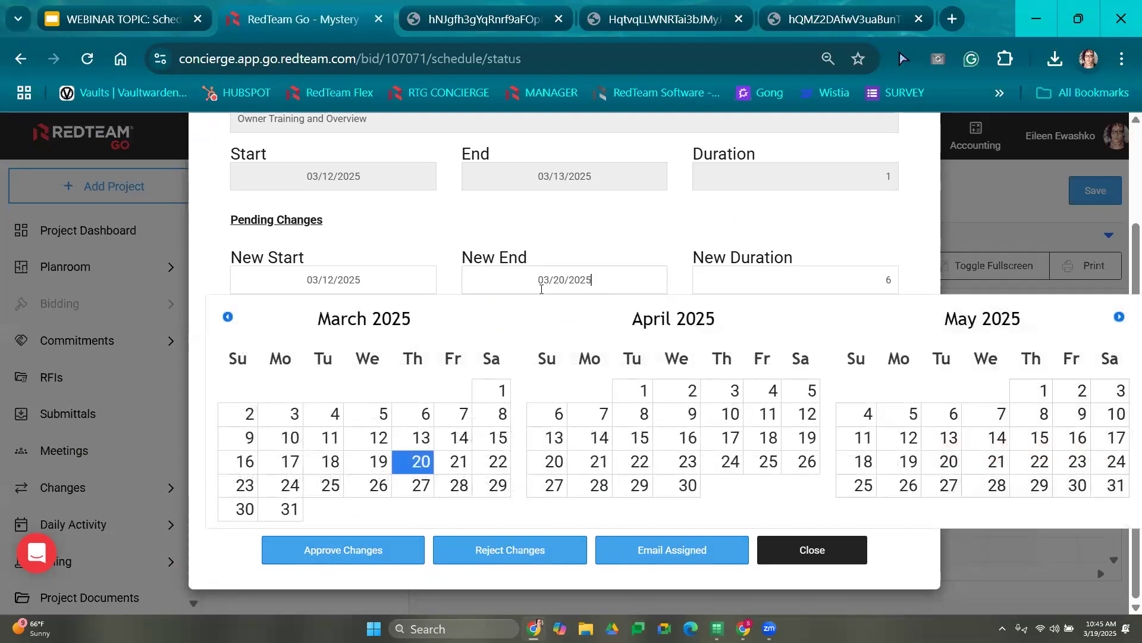
{"action": "left_click", "coordinate": [292, 469]}
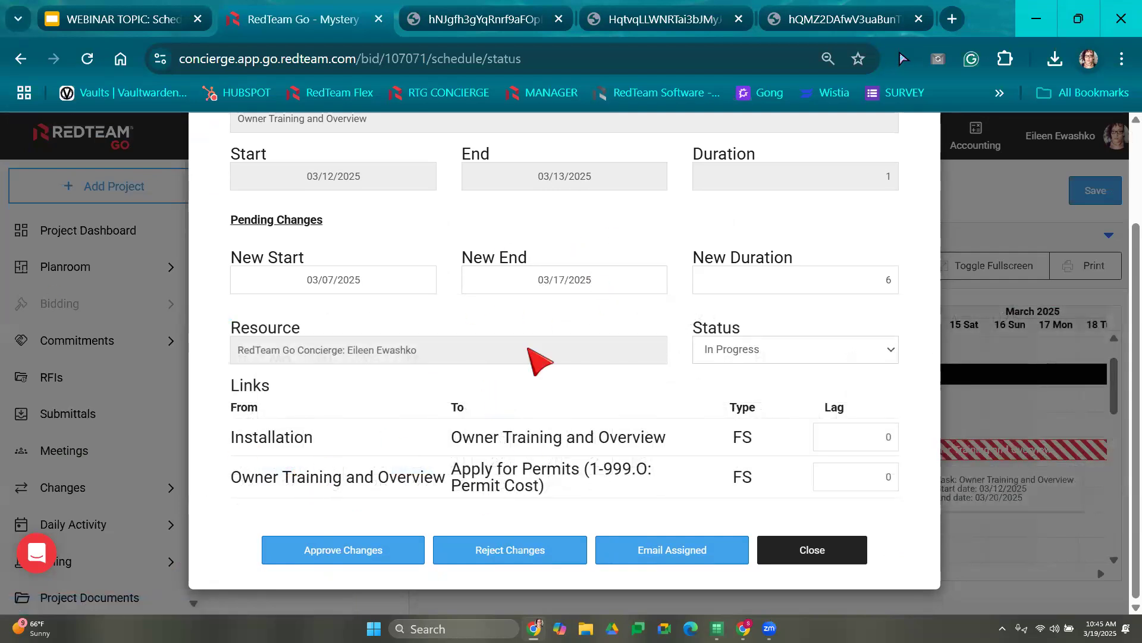
{"action": "left_click", "coordinate": [334, 559]}
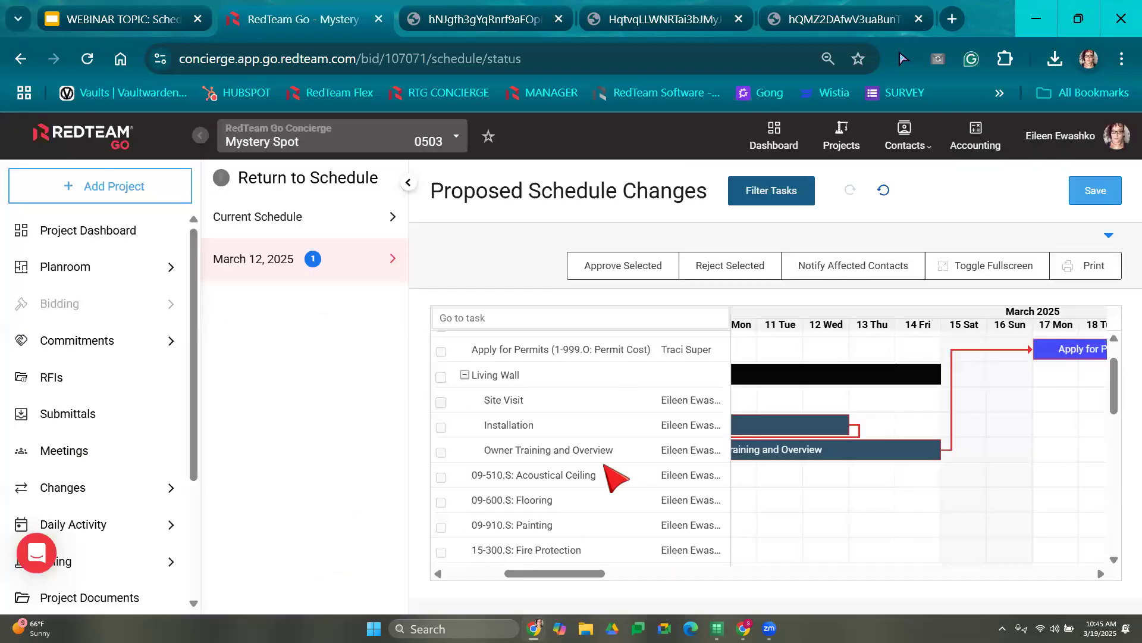
{"action": "left_click", "coordinate": [1096, 191]}
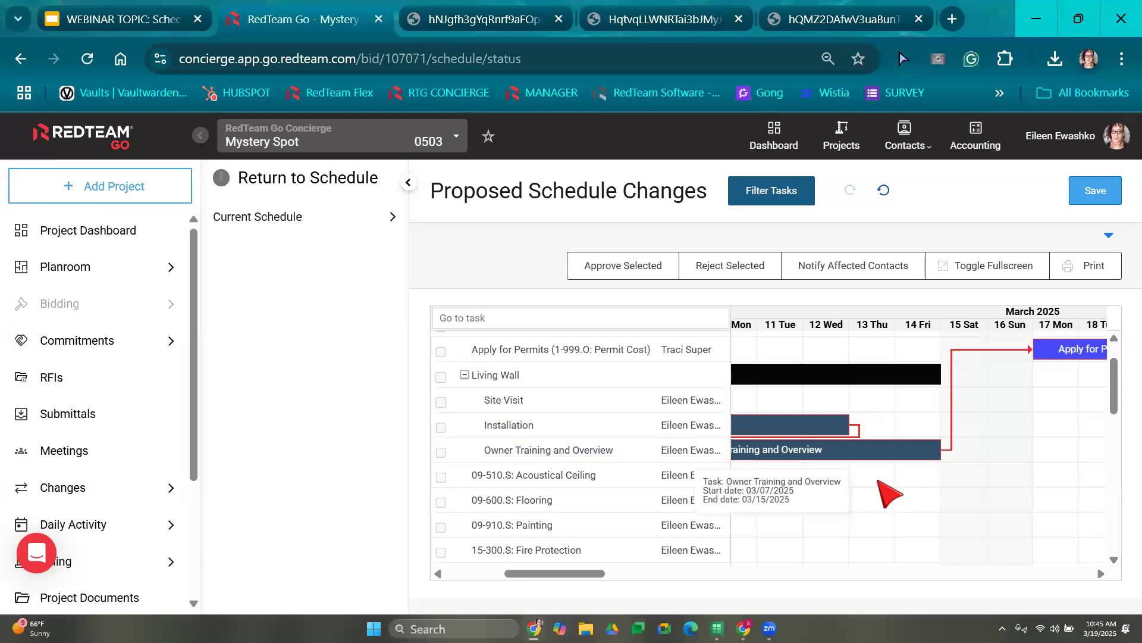
- Open the notification details for affected contacts and review each task's previous and new start dates
{"action": "mouse_move", "coordinate": [820, 458]}
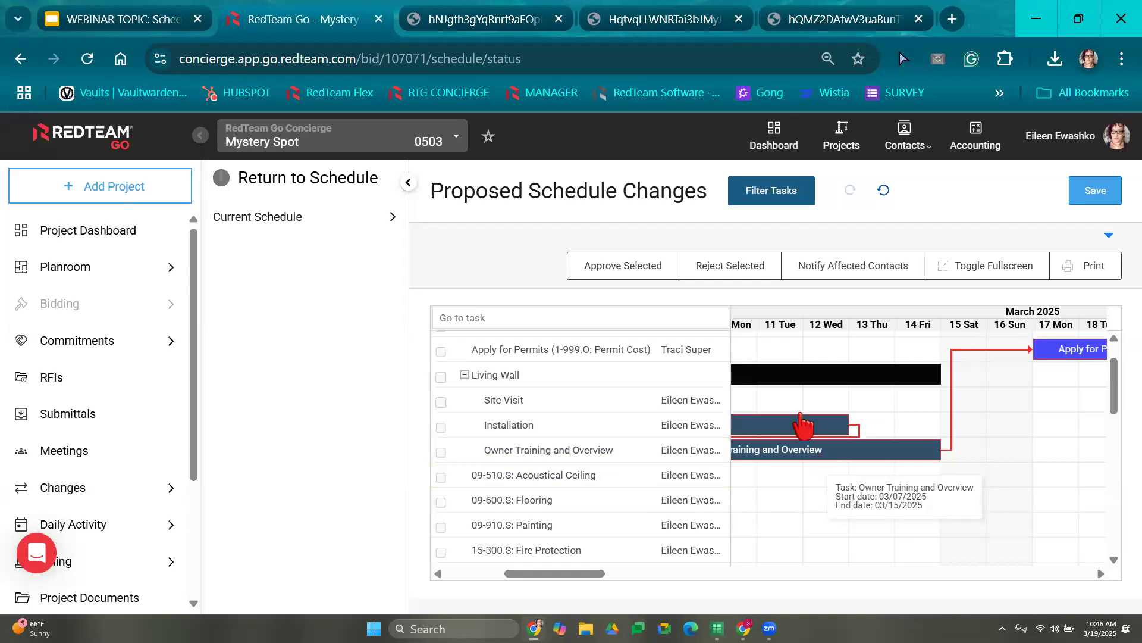
{"action": "left_click", "coordinate": [898, 271]}
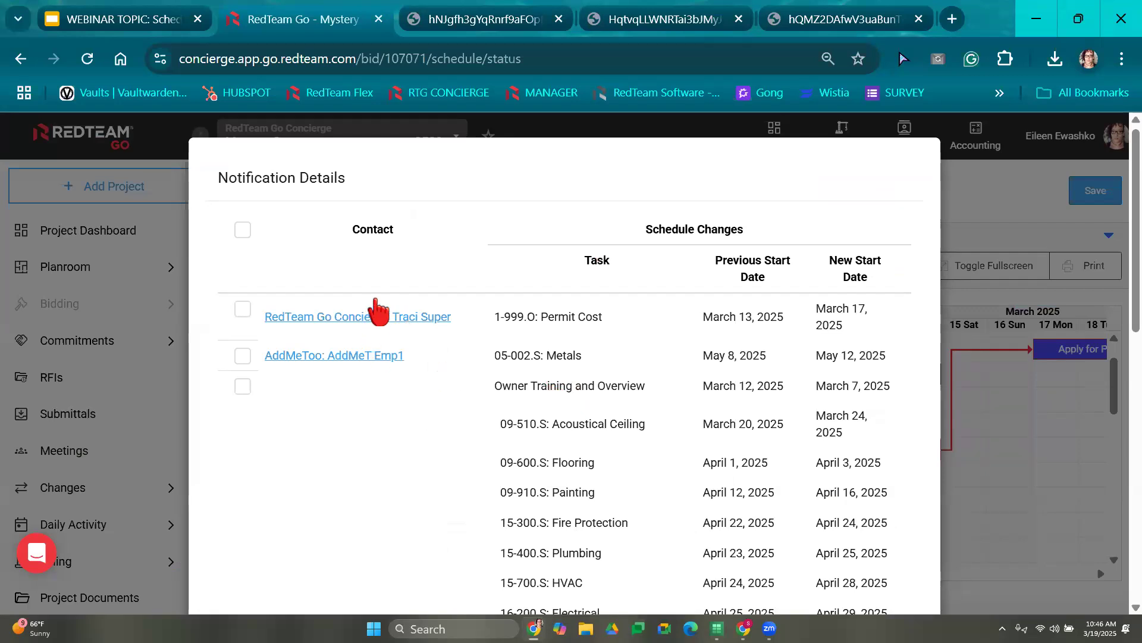
{"action": "scroll", "coordinate": [515, 326], "scroll_direction": "down", "scroll_amount": 1}
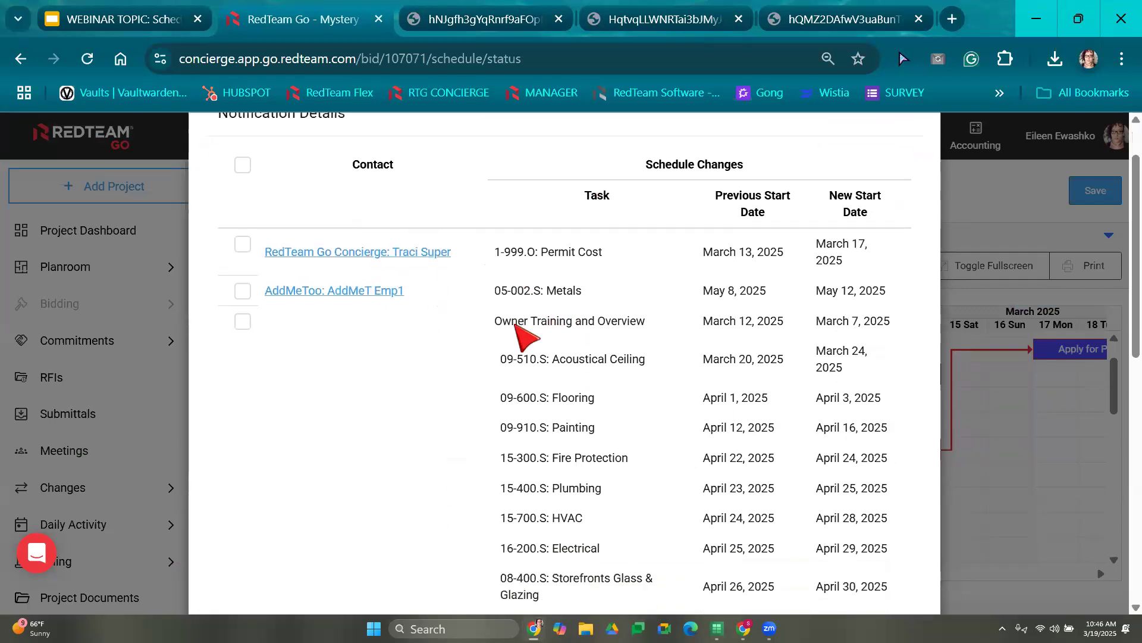
{"action": "scroll", "coordinate": [524, 336], "scroll_direction": "down", "scroll_amount": 8}
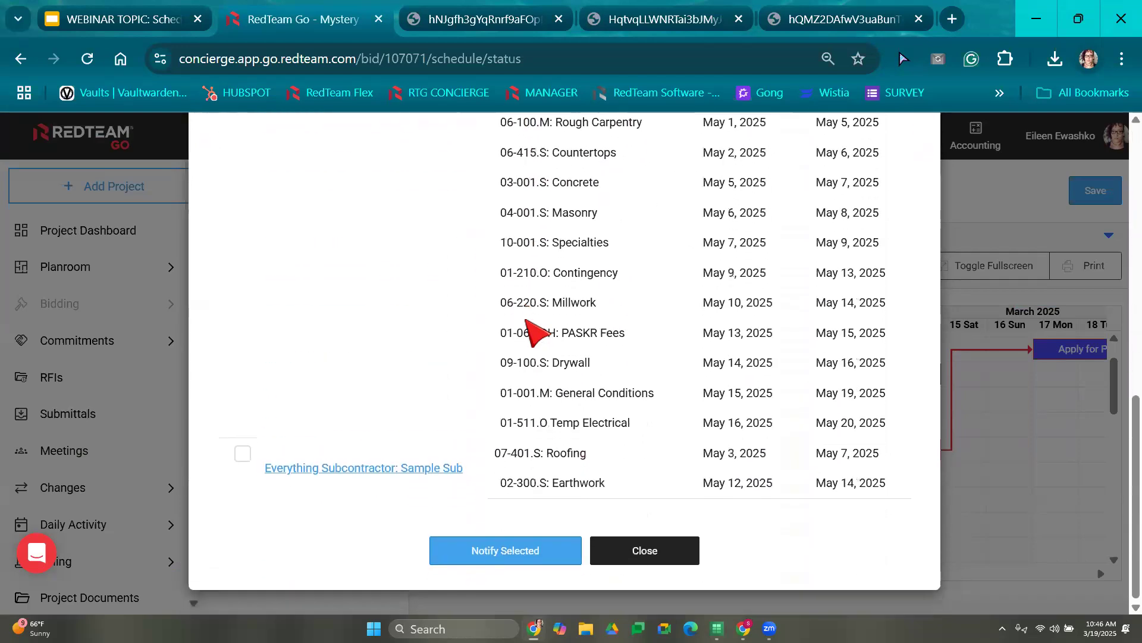
{"action": "scroll", "coordinate": [790, 505], "scroll_direction": "up", "scroll_amount": 8}
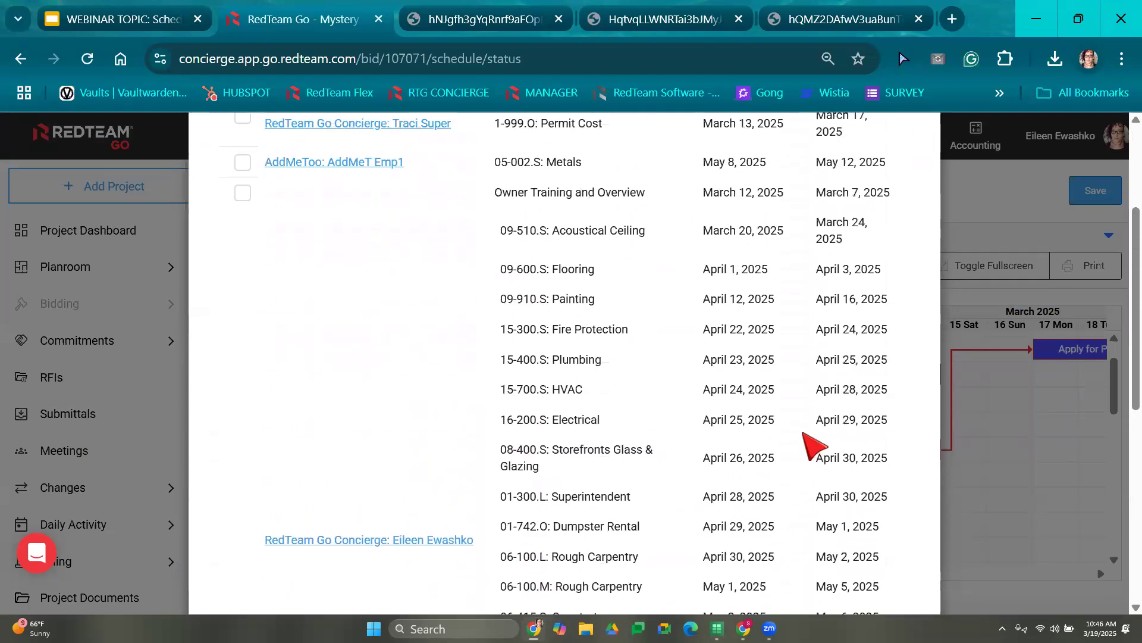
{"action": "scroll", "coordinate": [815, 439], "scroll_direction": "up", "scroll_amount": 3}
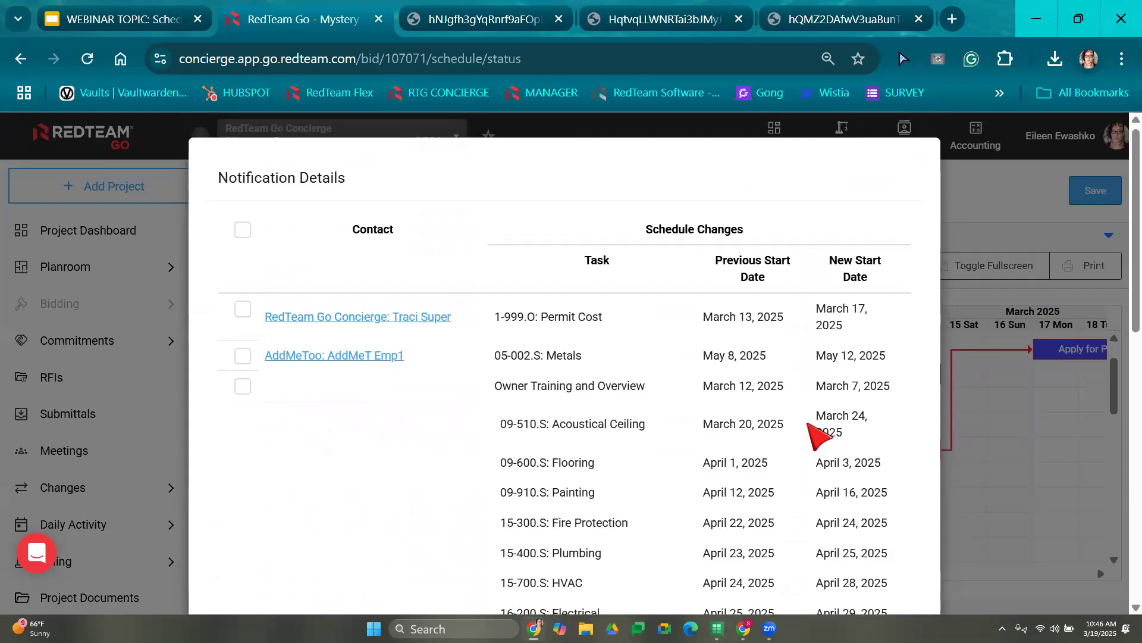
{"action": "scroll", "coordinate": [811, 523], "scroll_direction": "down", "scroll_amount": 9}
{"action": "scroll", "coordinate": [803, 417], "scroll_direction": "up", "scroll_amount": 9}
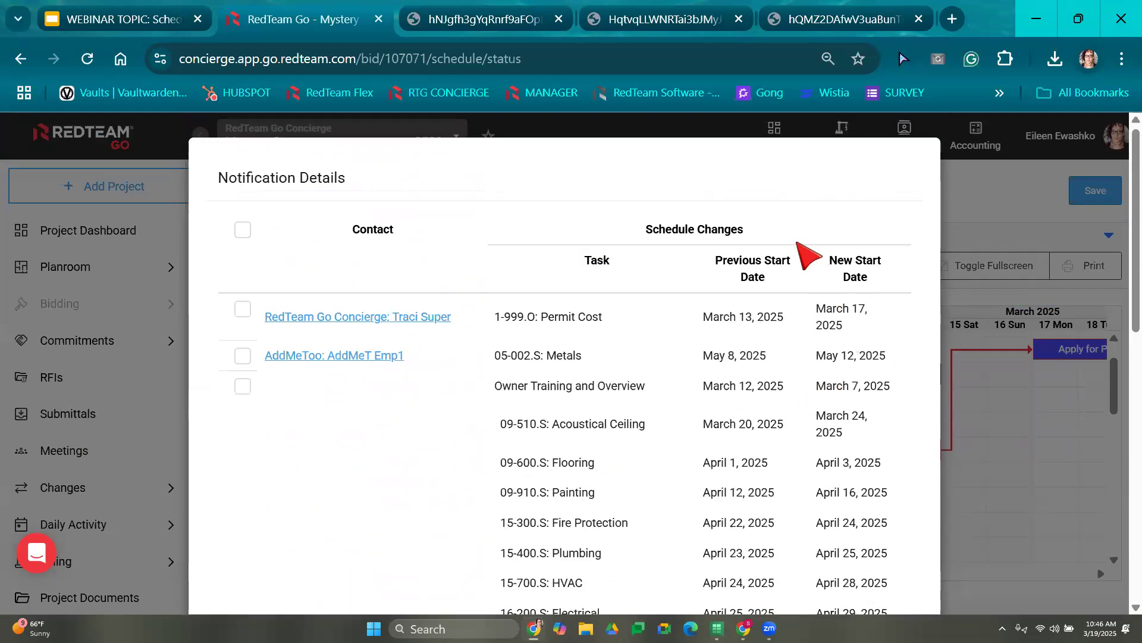
- Select all affected contacts for notification and review the previous and new start dates listed for each contact's tasks
{"action": "left_click", "coordinate": [242, 230]}
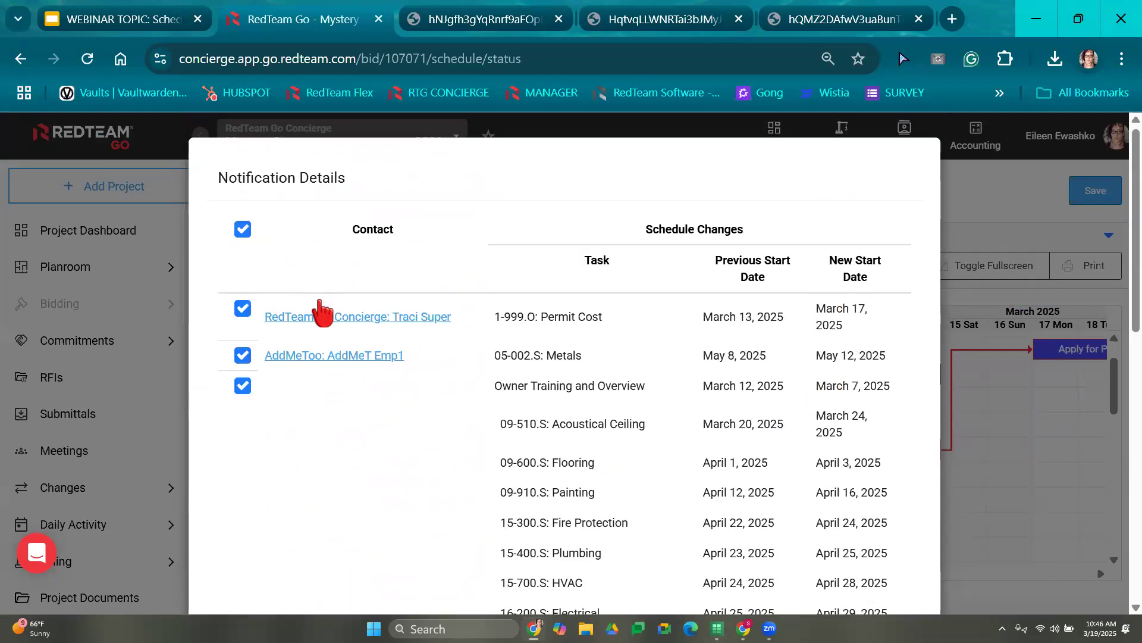
{"action": "scroll", "coordinate": [714, 425], "scroll_direction": "down", "scroll_amount": 5}
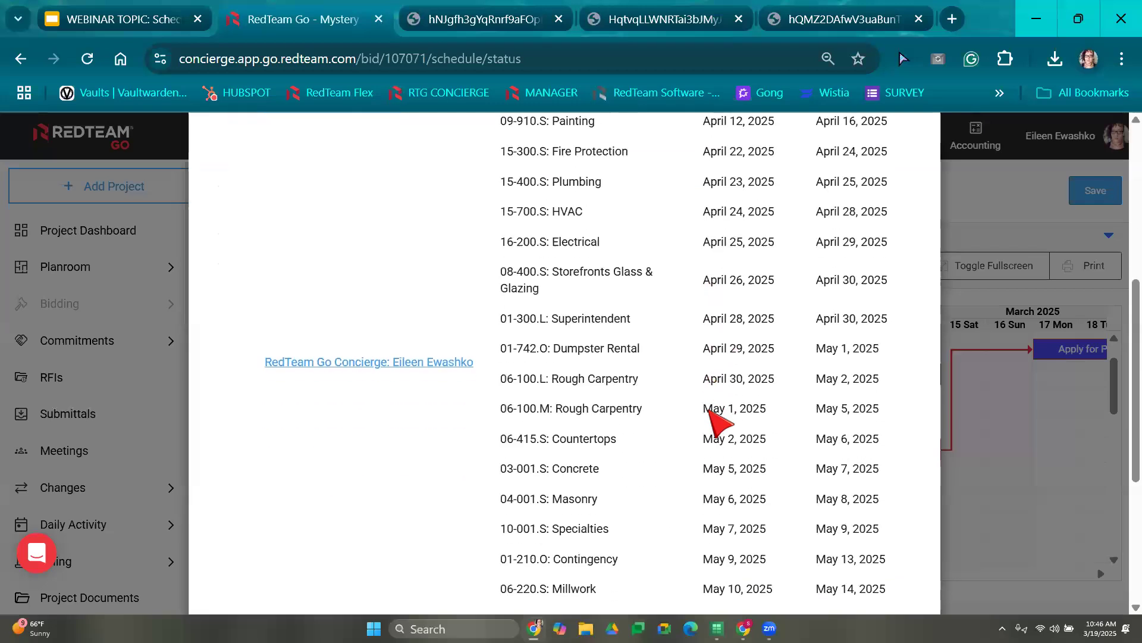
{"action": "scroll", "coordinate": [714, 417], "scroll_direction": "down", "scroll_amount": 4}
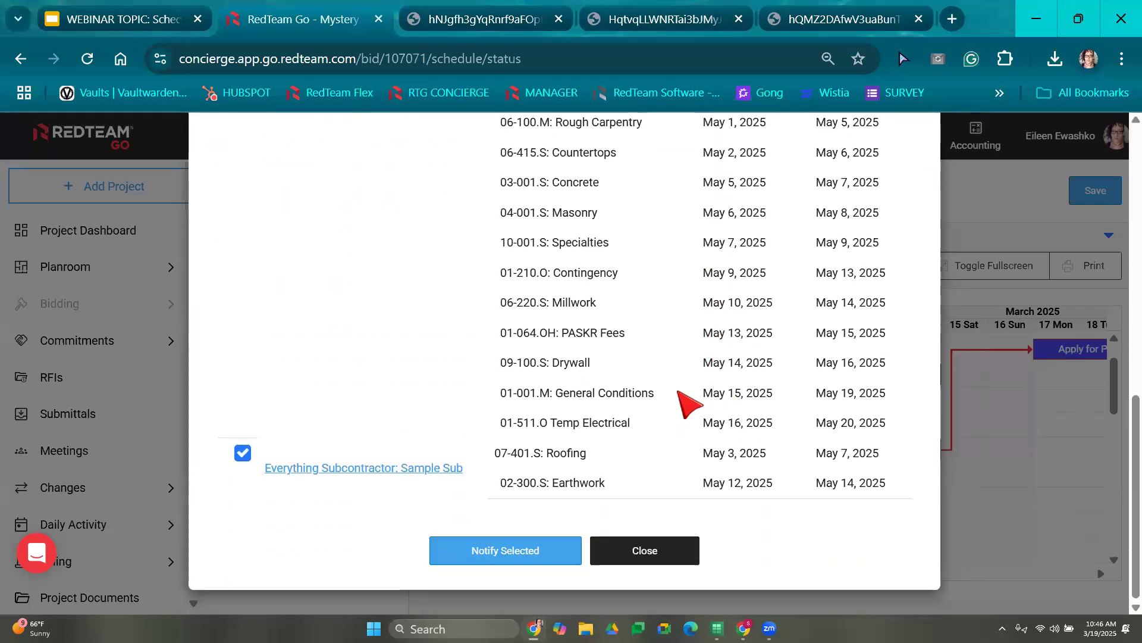
{"action": "scroll", "coordinate": [694, 408], "scroll_direction": "up", "scroll_amount": 6}
{"action": "scroll", "coordinate": [747, 396], "scroll_direction": "down", "scroll_amount": 6}
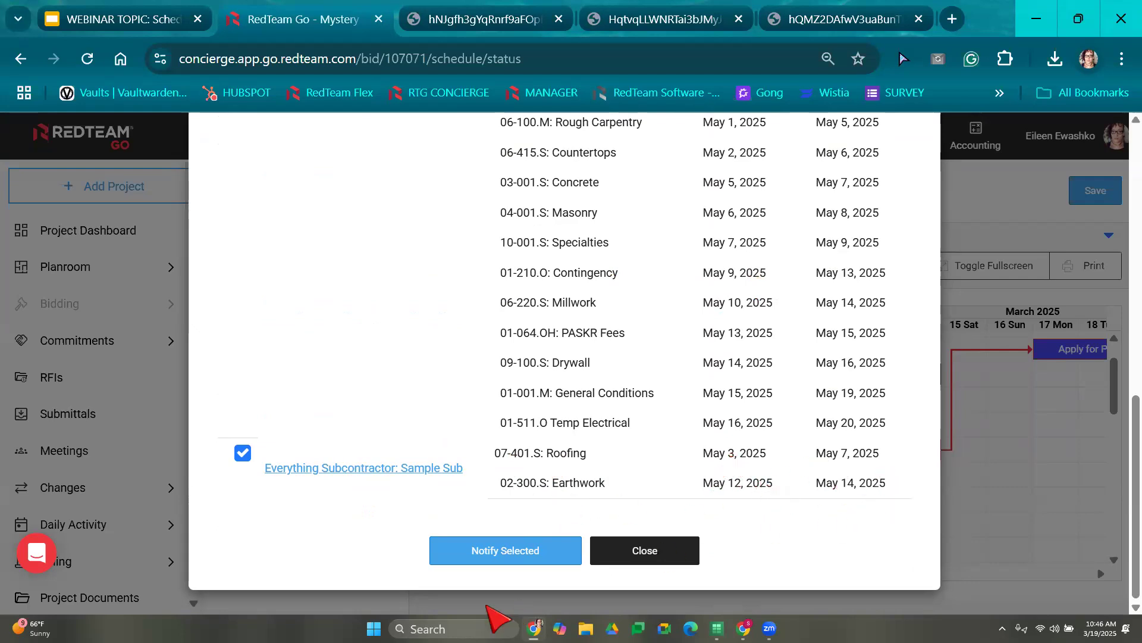
{"action": "scroll", "coordinate": [536, 381], "scroll_direction": "up", "scroll_amount": 4}
{"action": "scroll", "coordinate": [411, 398], "scroll_direction": "up", "scroll_amount": 2}
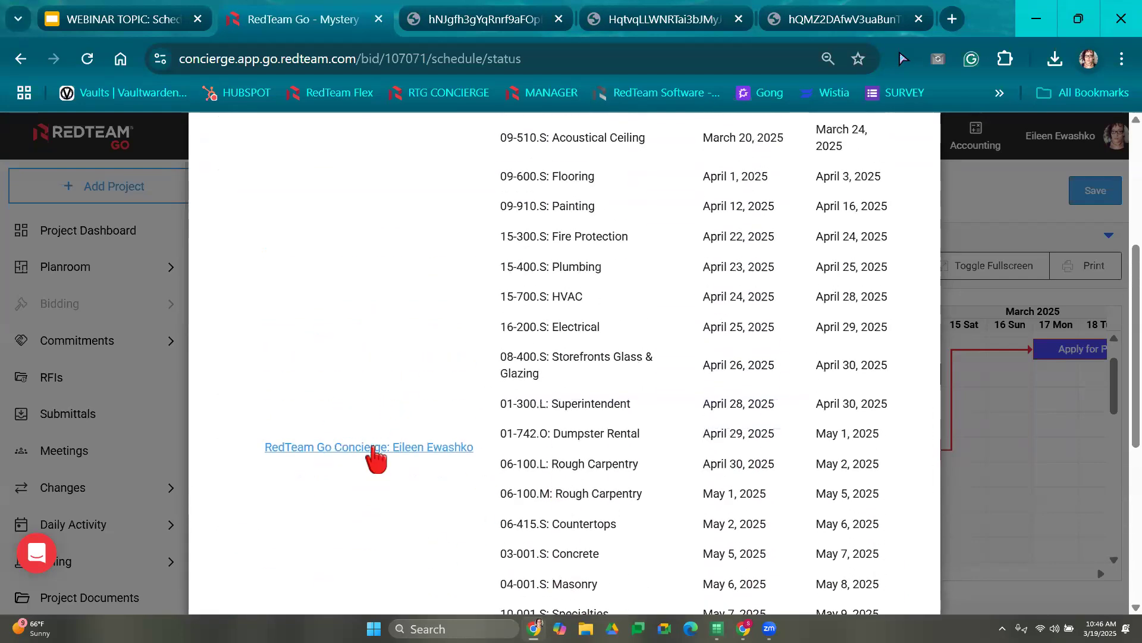
{"action": "scroll", "coordinate": [494, 458], "scroll_direction": "up", "scroll_amount": 5}
{"action": "scroll", "coordinate": [553, 404], "scroll_direction": "down", "scroll_amount": 3}
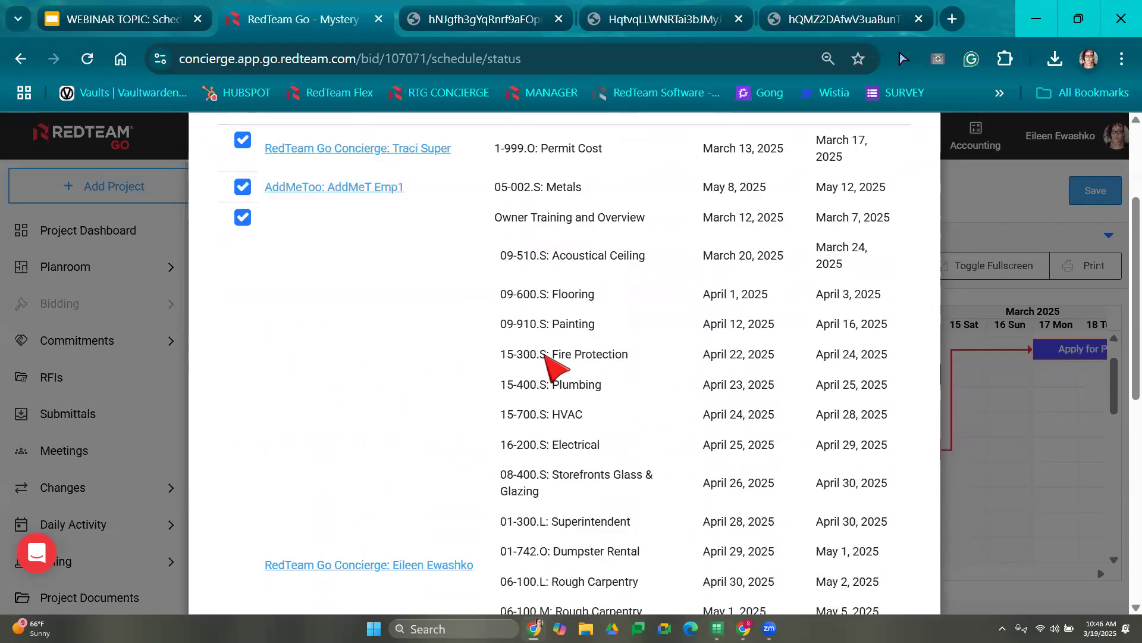
{"action": "scroll", "coordinate": [654, 476], "scroll_direction": "down", "scroll_amount": 6}
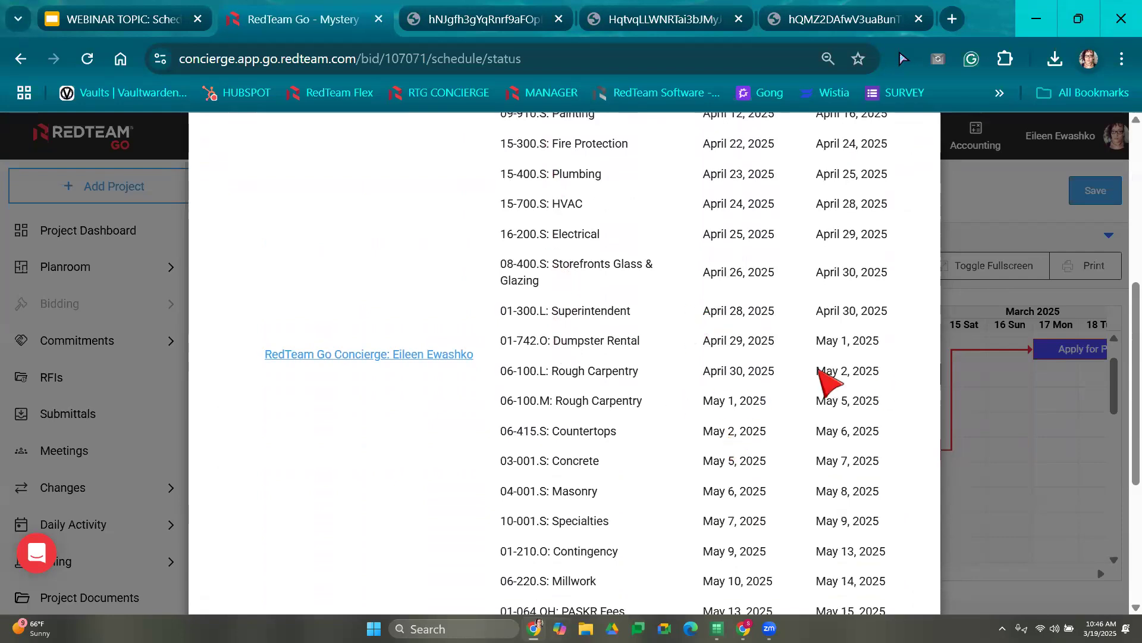
{"action": "scroll", "coordinate": [387, 375], "scroll_direction": "up", "scroll_amount": 6}
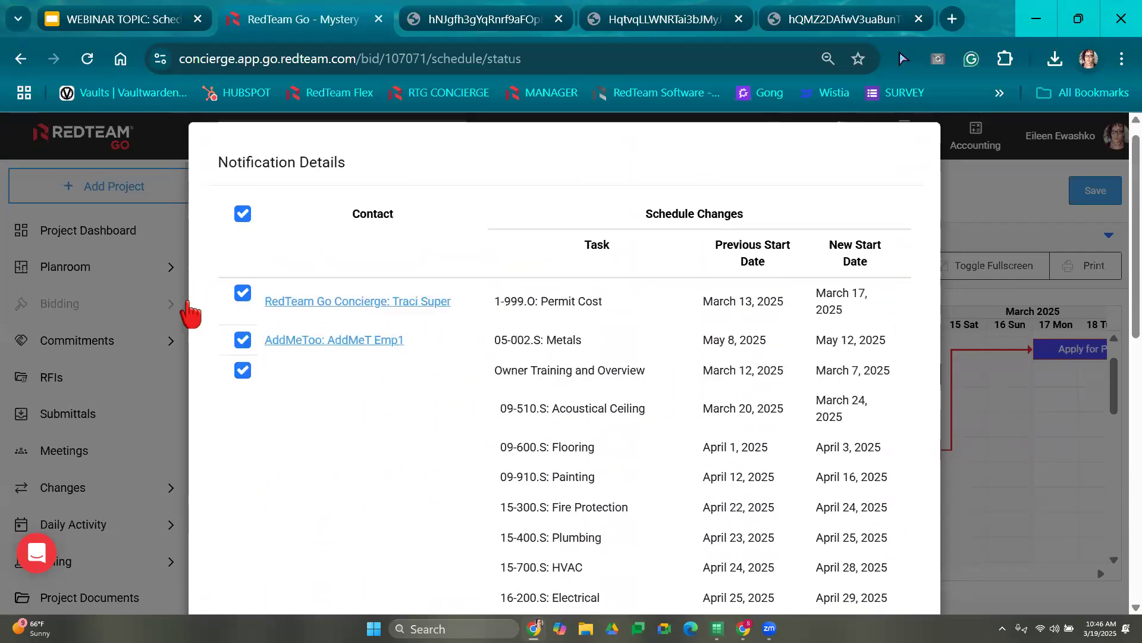
- Exclude the contact assigned to Owner Training and Overview and notify the remaining selected contacts of the schedule changes
{"action": "left_click", "coordinate": [242, 379]}
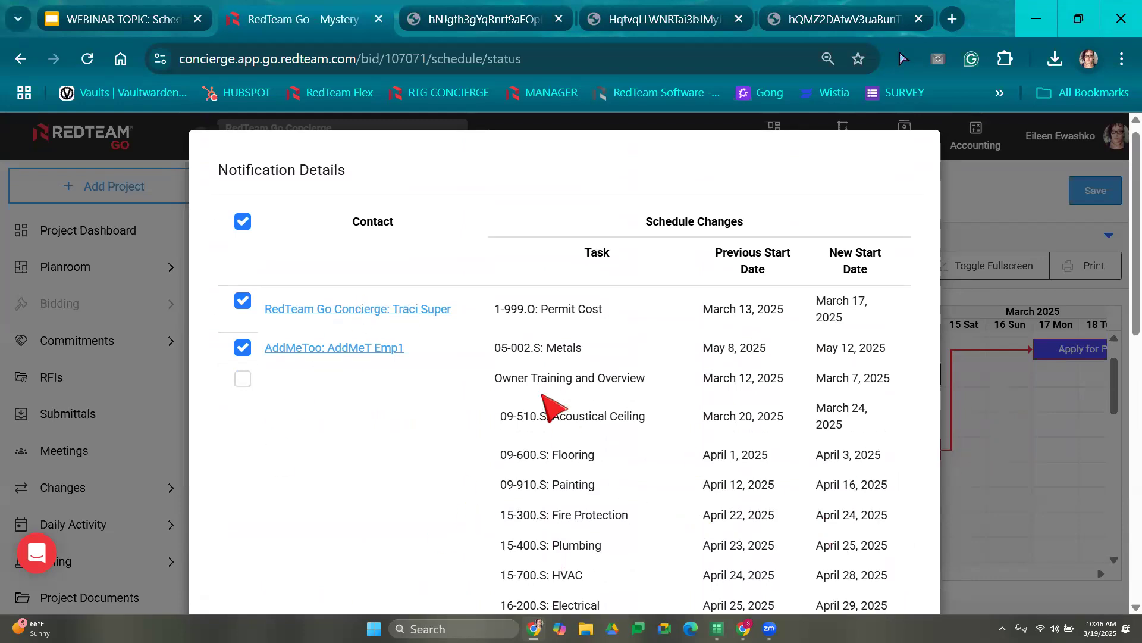
{"action": "scroll", "coordinate": [717, 523], "scroll_direction": "down", "scroll_amount": 10}
{"action": "scroll", "coordinate": [720, 530], "scroll_direction": "down", "scroll_amount": 2}
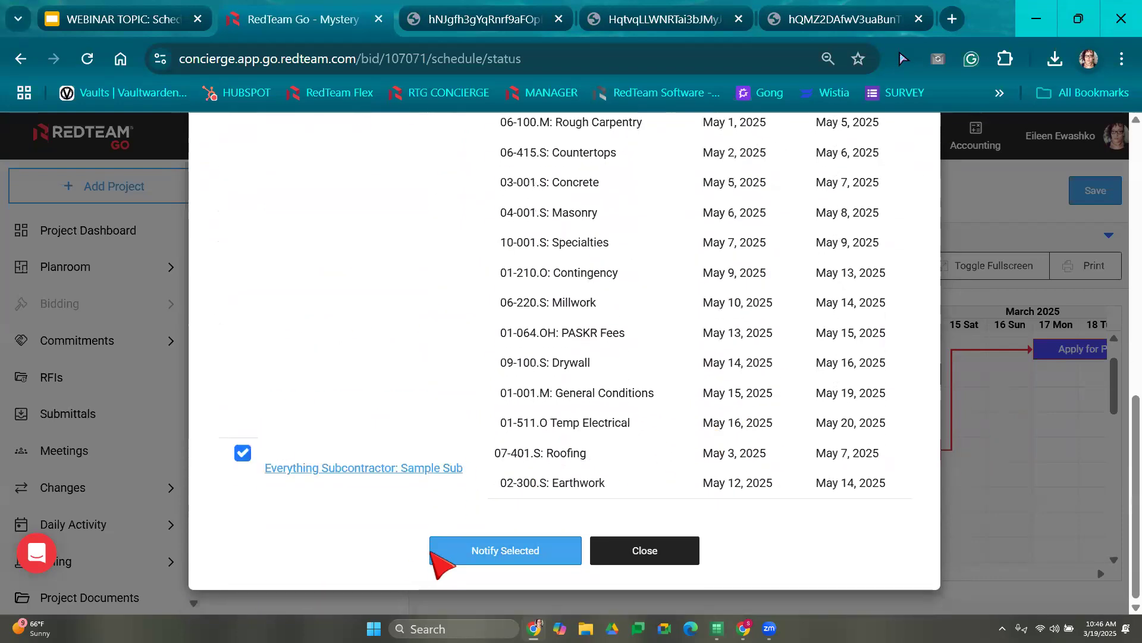
{"action": "left_click", "coordinate": [438, 558]}
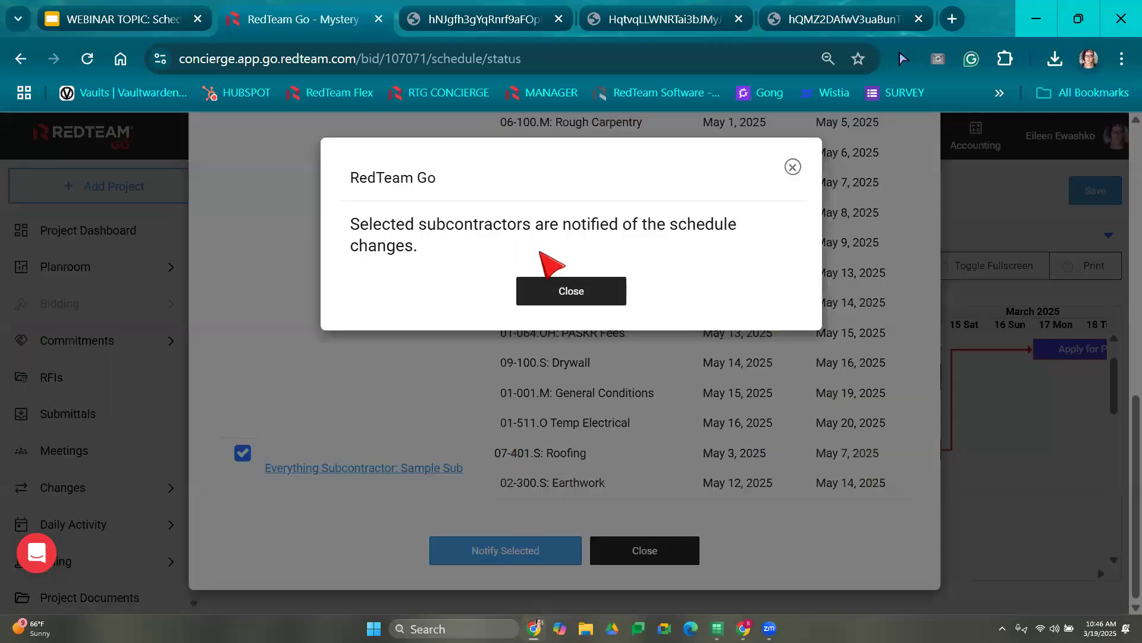
{"action": "left_click", "coordinate": [561, 292]}
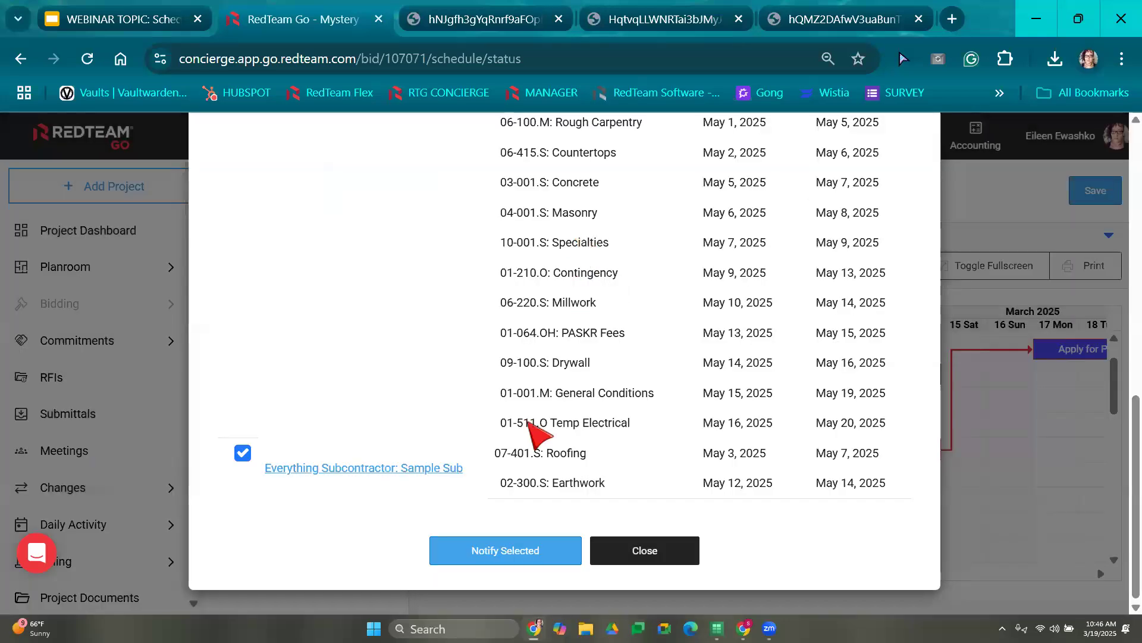
{"action": "left_click", "coordinate": [526, 552]}
{"action": "left_click", "coordinate": [607, 381]}
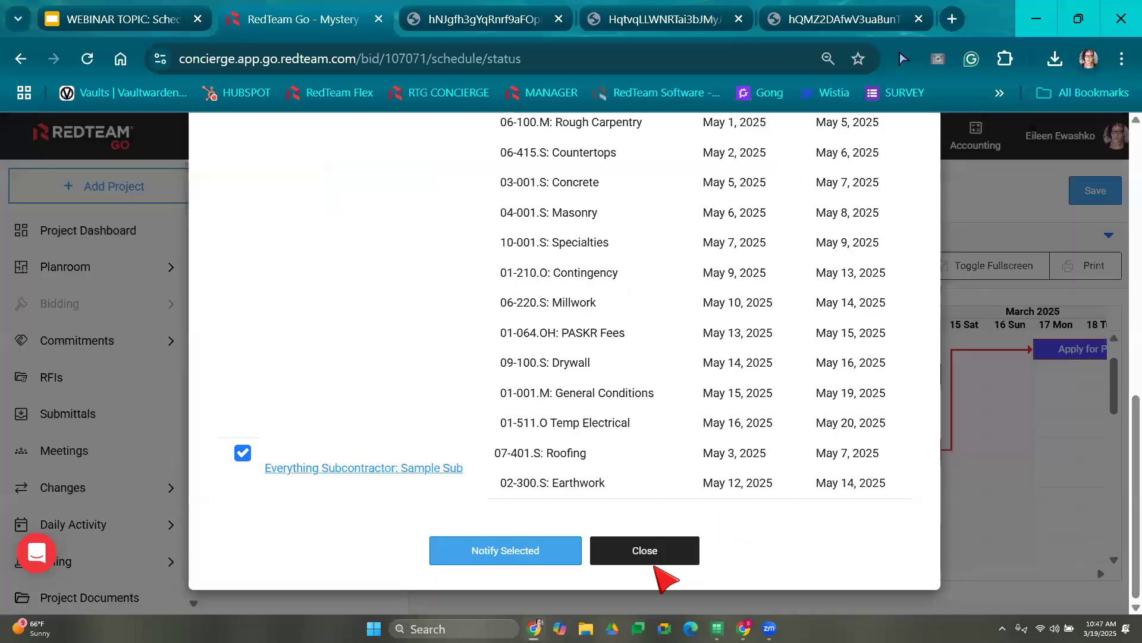
{"action": "left_click", "coordinate": [653, 557]}
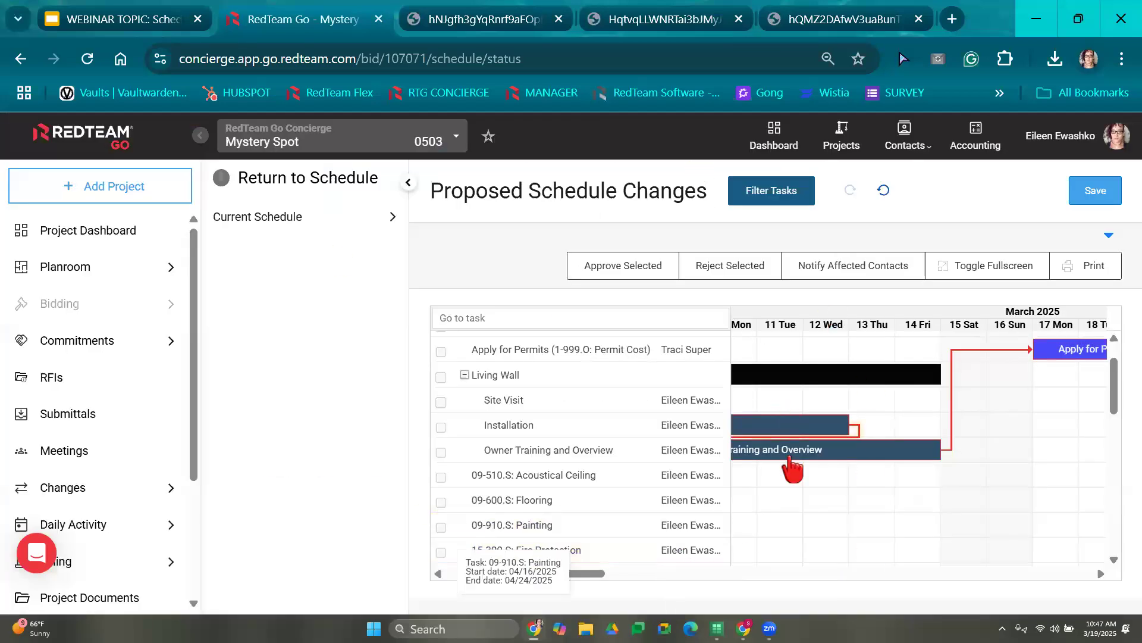
- Save the proposed schedule changes, return to the main Mystery Spot schedule and save it
{"action": "left_click", "coordinate": [1093, 192]}
{"action": "scroll", "coordinate": [119, 479], "scroll_direction": "down", "scroll_amount": 2}
{"action": "left_click", "coordinate": [101, 431]}
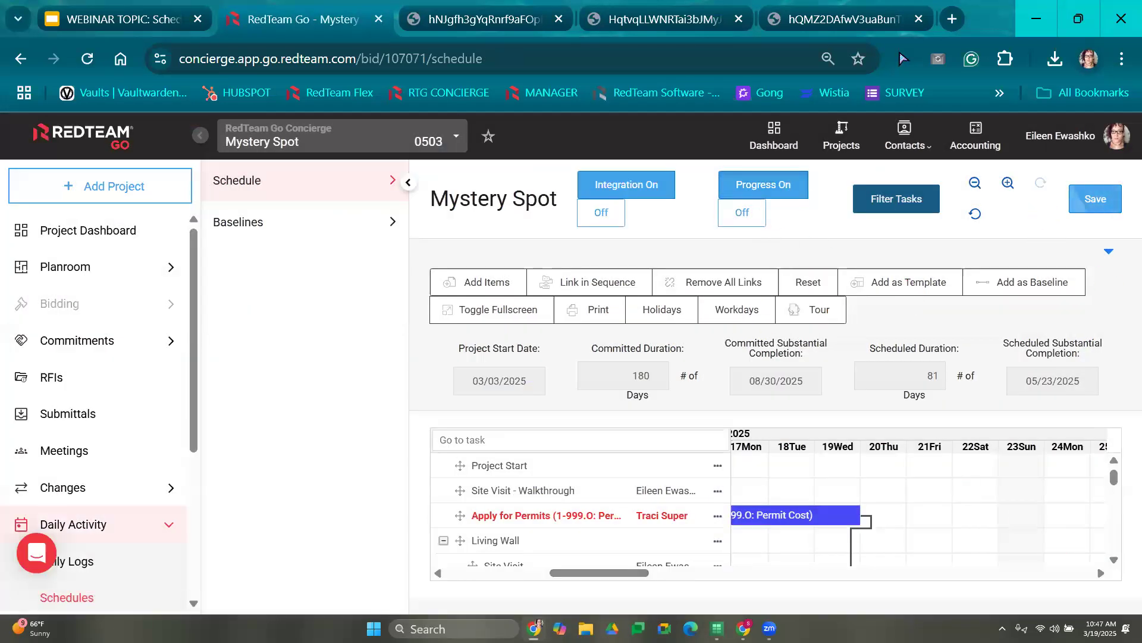
{"action": "left_click", "coordinate": [1100, 196]}
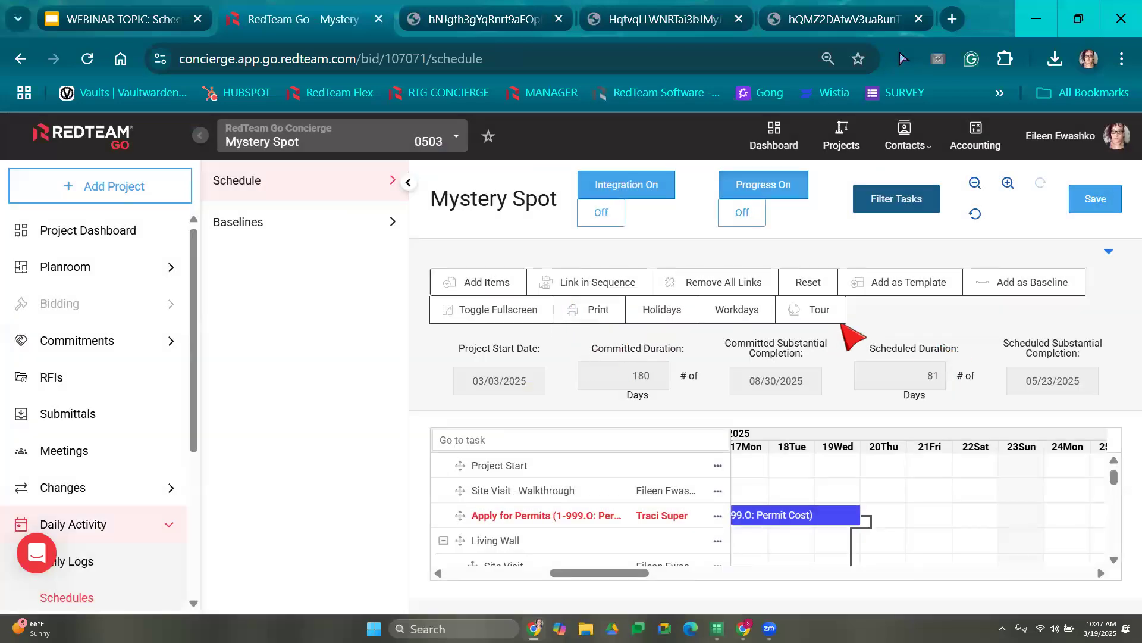
- Add the current Mystery Spot schedule as a baseline named "updated 3.19.25"
{"action": "left_click", "coordinate": [1006, 283]}
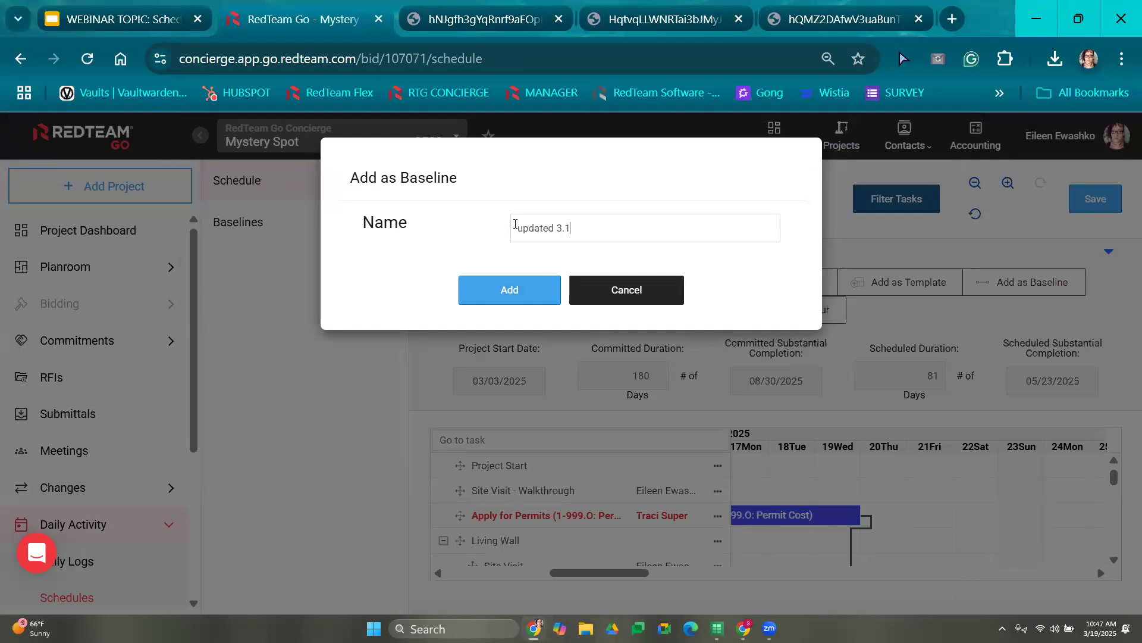
{"action": "type", "text": "updated 3.19.25"}
{"action": "left_click", "coordinate": [527, 293]}
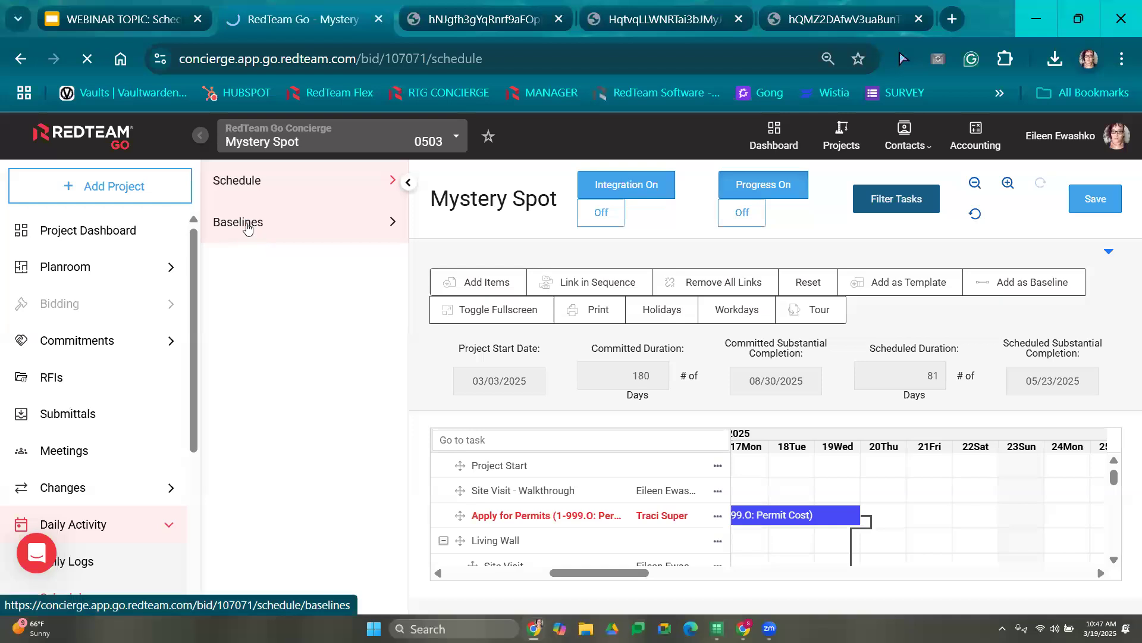
- Open the schedule baselines and view both the 3.19.25 and updated 3.19.25 baselines
{"action": "left_click", "coordinate": [243, 223]}
{"action": "left_click", "coordinate": [241, 257]}
{"action": "left_click", "coordinate": [243, 306]}
{"action": "left_click", "coordinate": [254, 263]}
{"action": "left_click", "coordinate": [269, 304]}
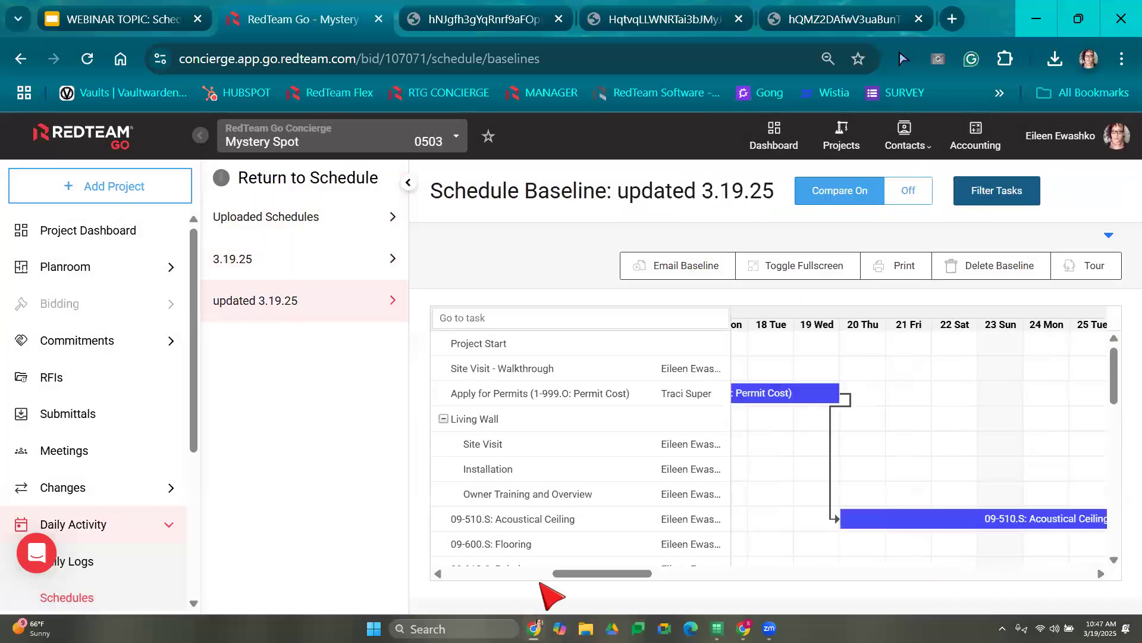
- Preview the email for sharing the updated 3.19.25 baseline and close it without sending
{"action": "left_click", "coordinate": [671, 275]}
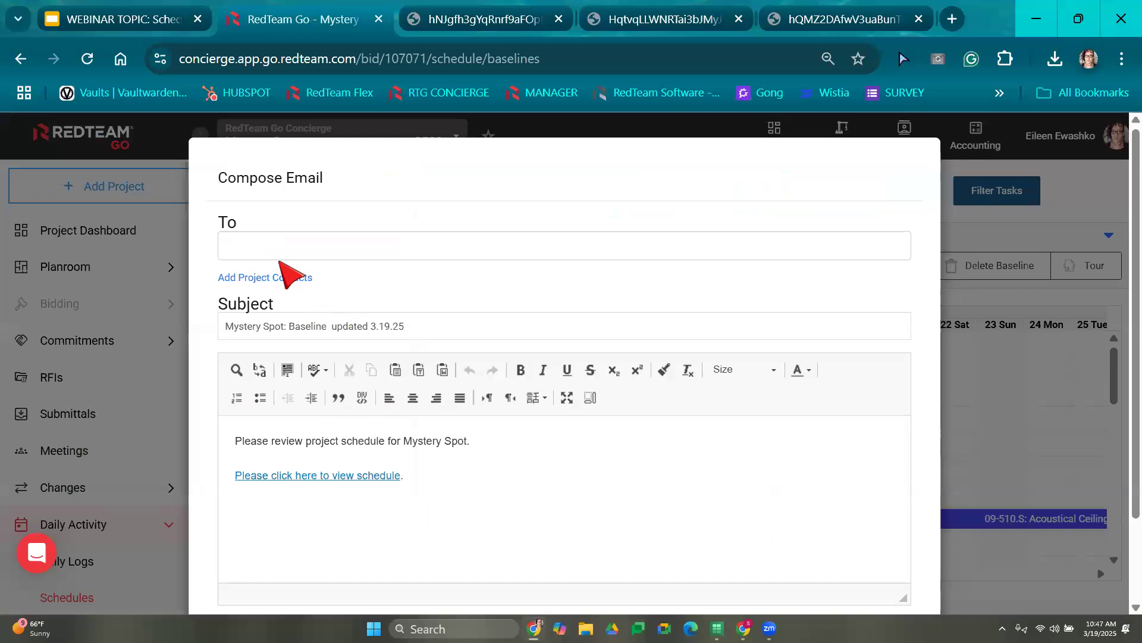
{"action": "scroll", "coordinate": [553, 440], "scroll_direction": "down", "scroll_amount": 2}
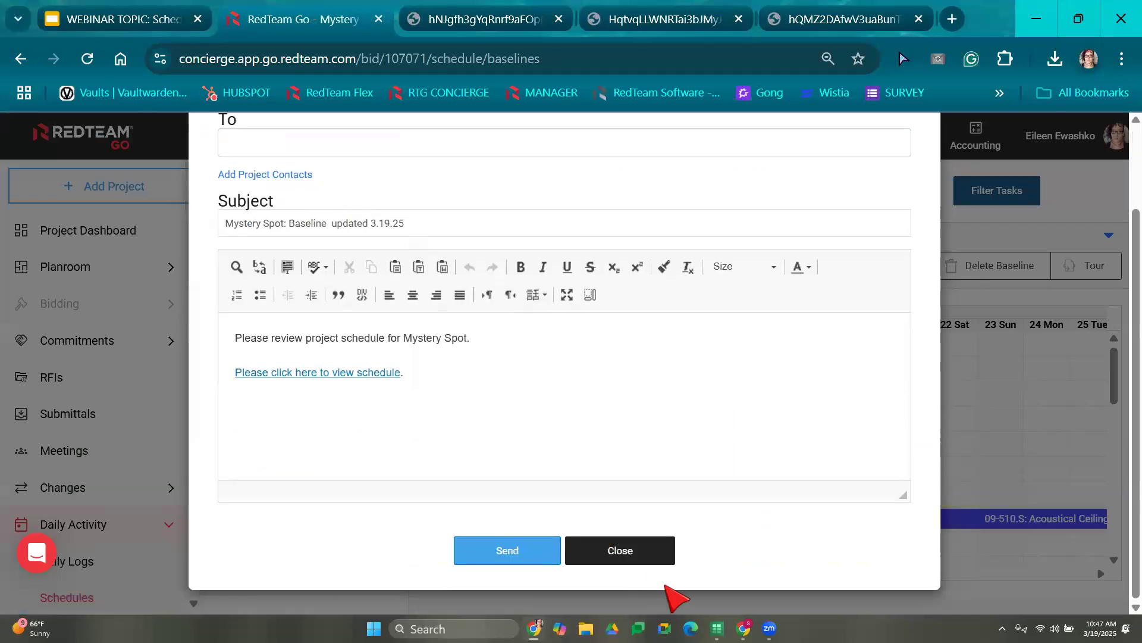
{"action": "left_click", "coordinate": [619, 558]}
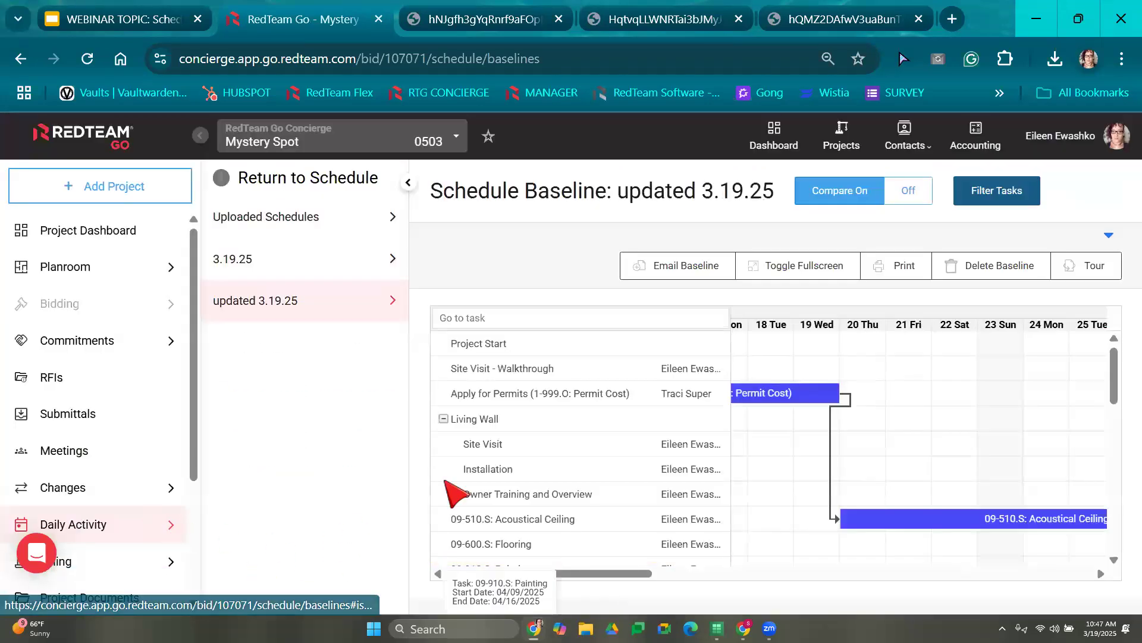
{"action": "left_click", "coordinate": [607, 418]}
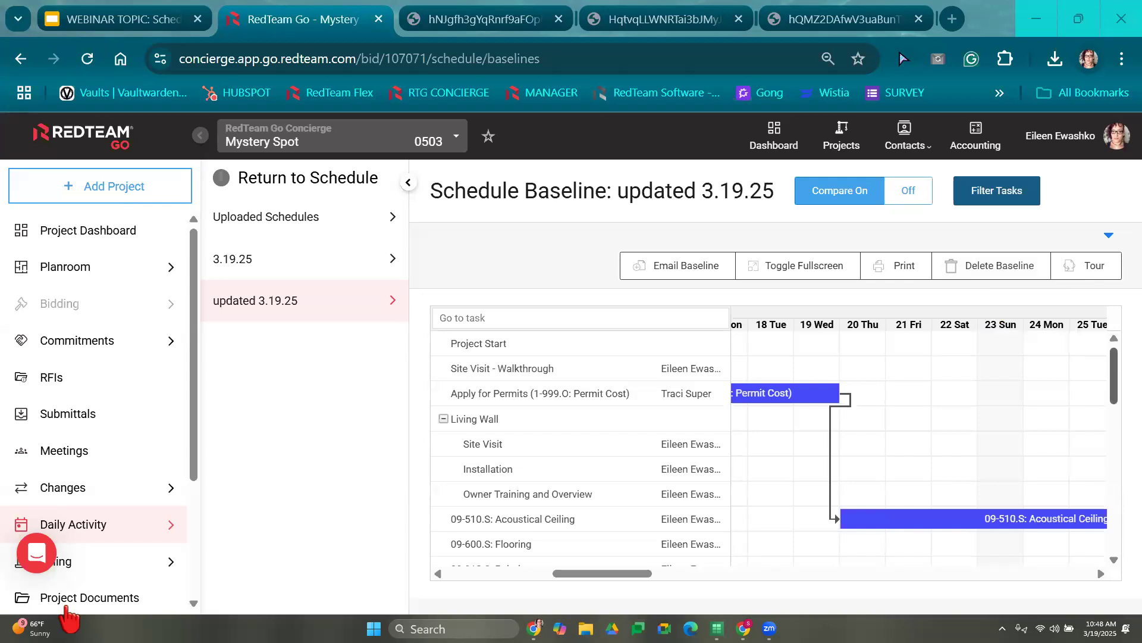
- Switch to the Google Slides webinar deck, present the closing "Thank You! Questions?" slide full screen and exit the slideshow
{"action": "left_click", "coordinate": [99, 6]}
{"action": "key", "text": "Down"}
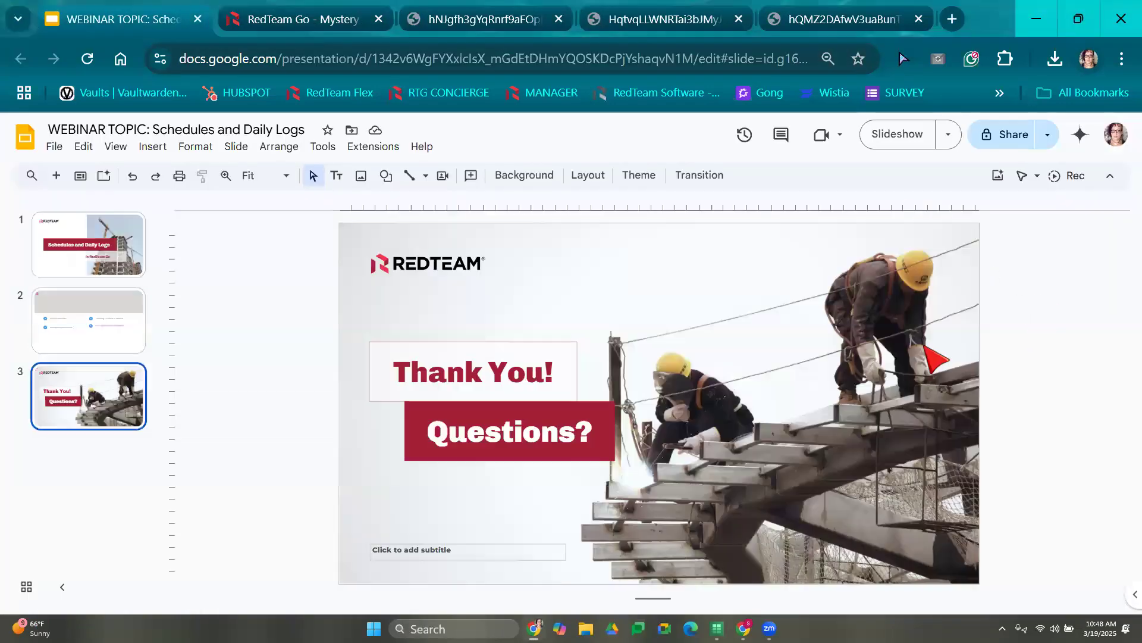
{"action": "left_click", "coordinate": [873, 136]}
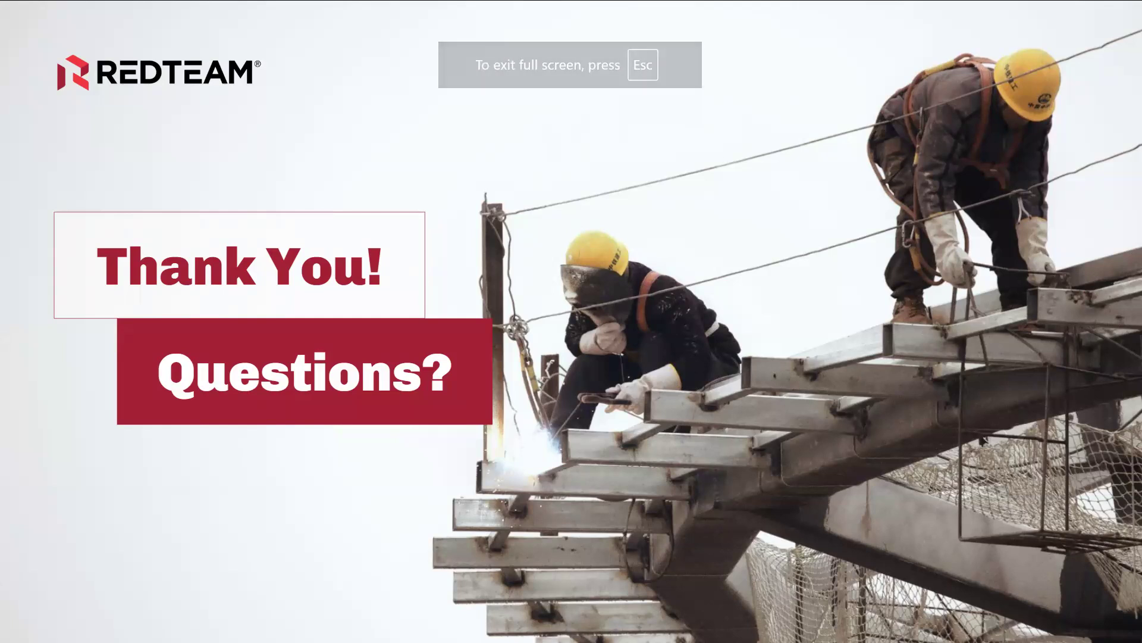
{"action": "key", "text": "Escape"}
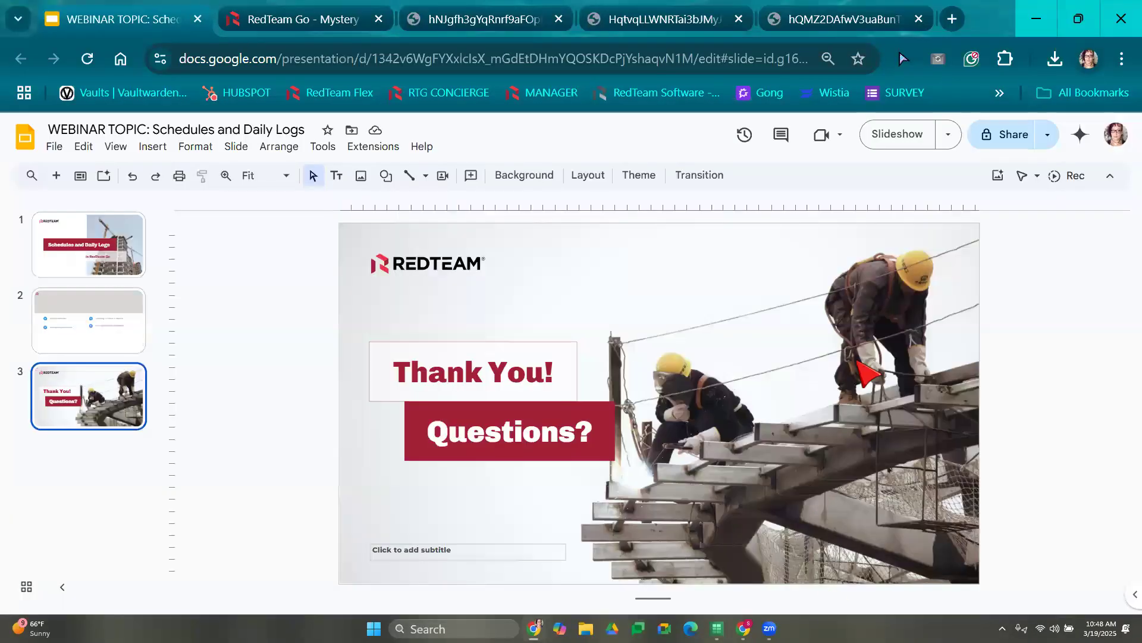